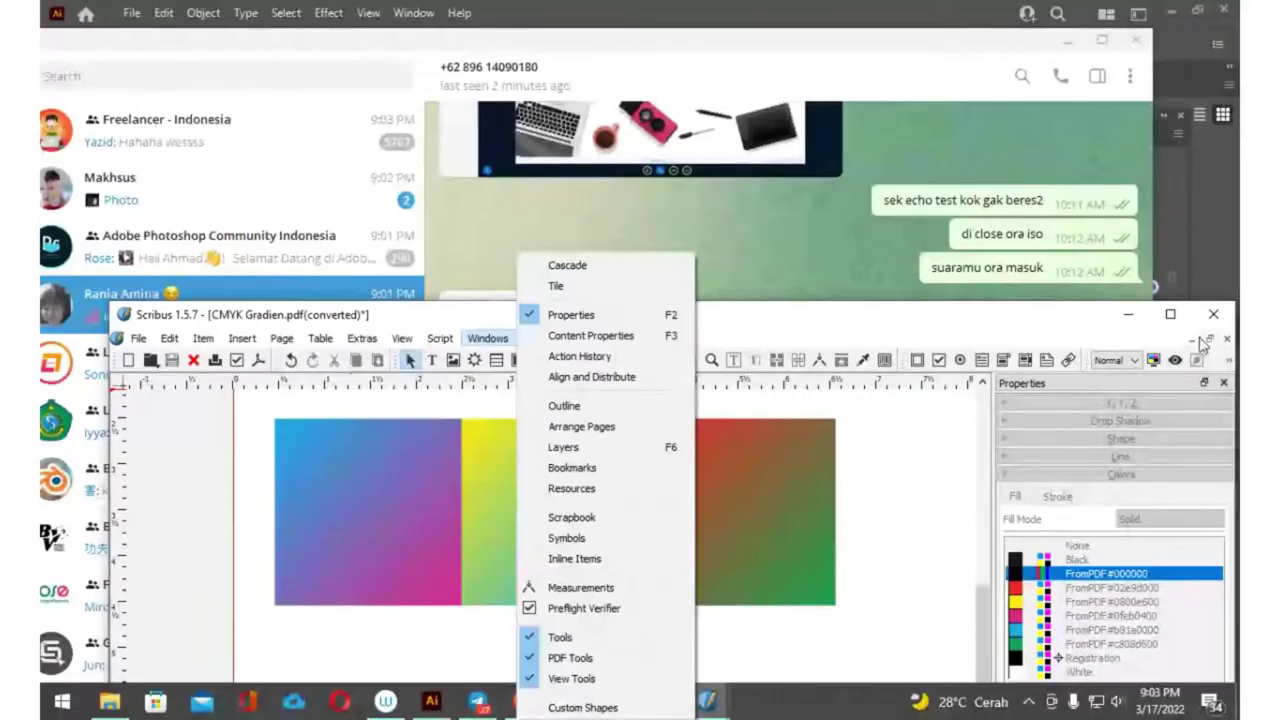
Dismiss the open Windows menu to reveal the three CMYK Gradien.pdf gradient squares
left_click(997, 335)
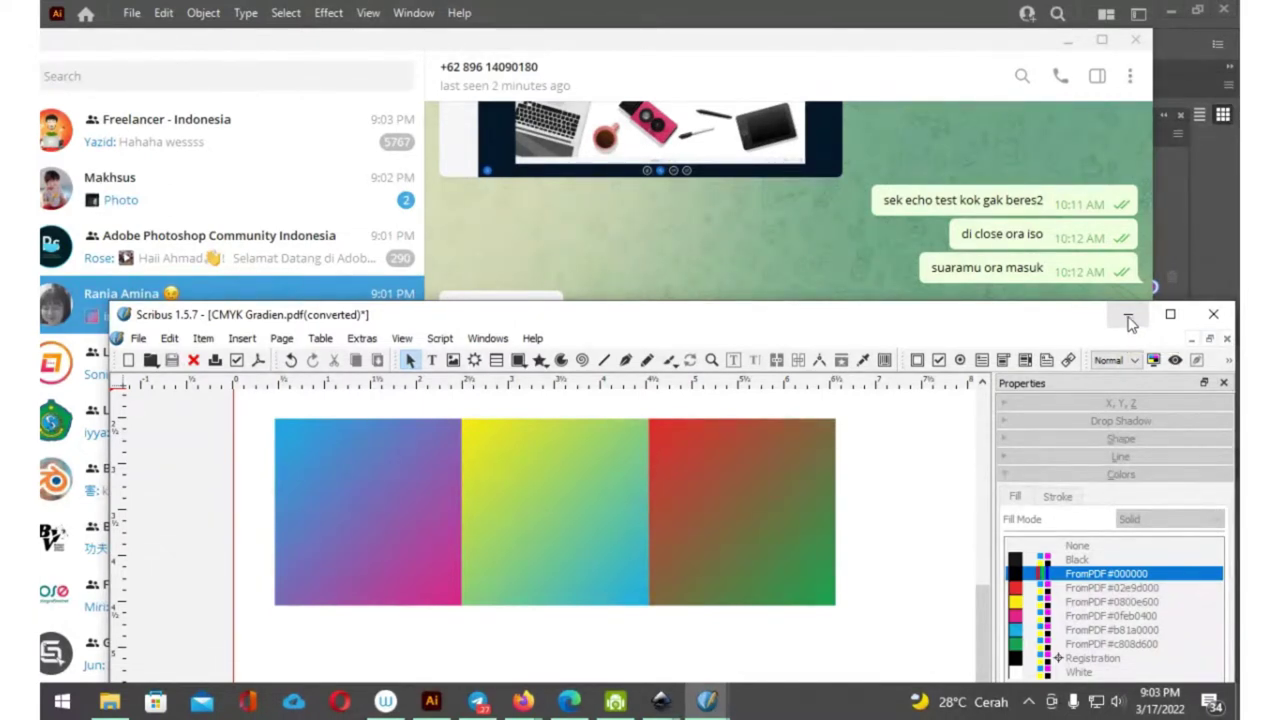
In Illustrator's Color Settings, confirm U.S. Web Coated (SWOP) v2 as the CMYK working space without changes
left_click(1128, 320)
left_click(430, 703)
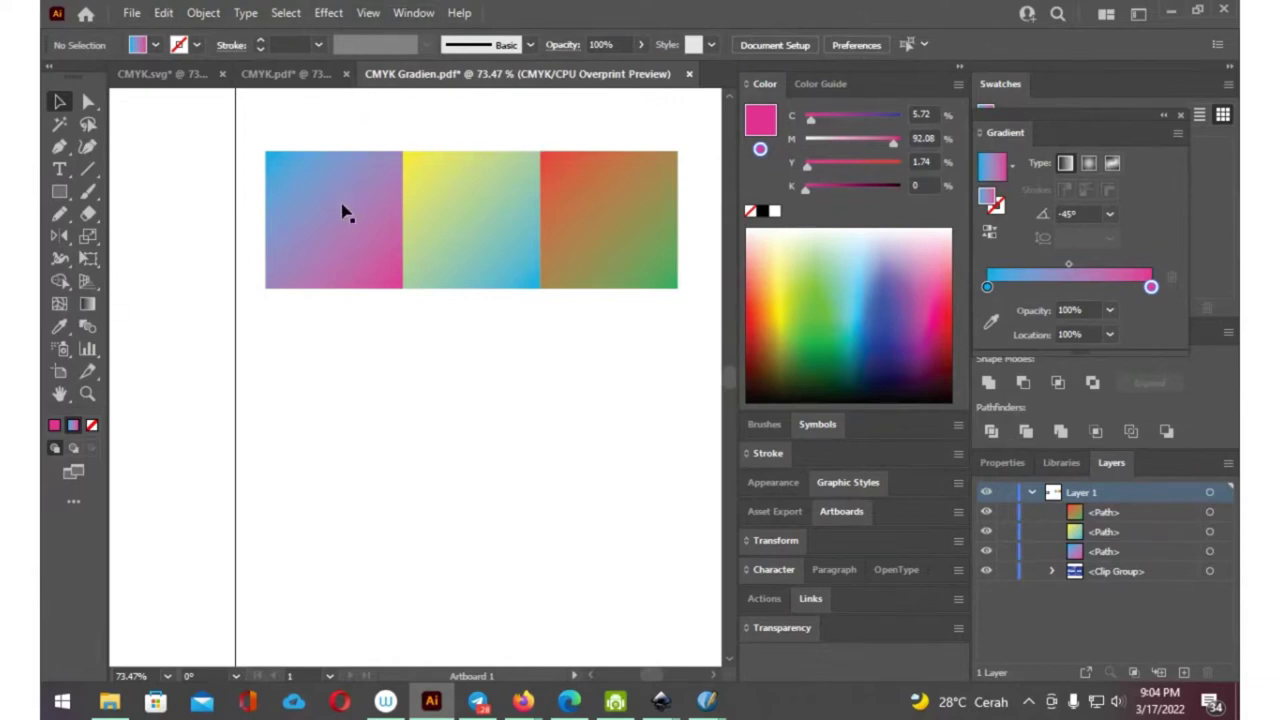
key("ctrl+shift+k")
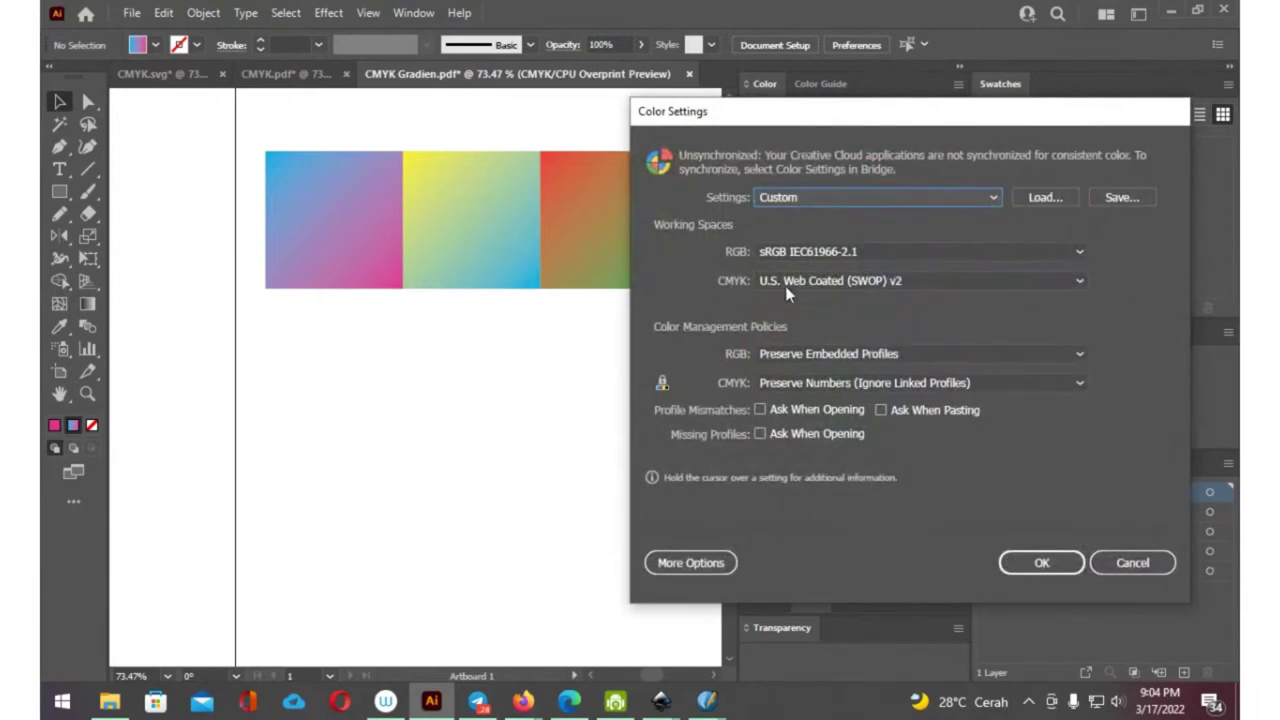
left_click(1032, 280)
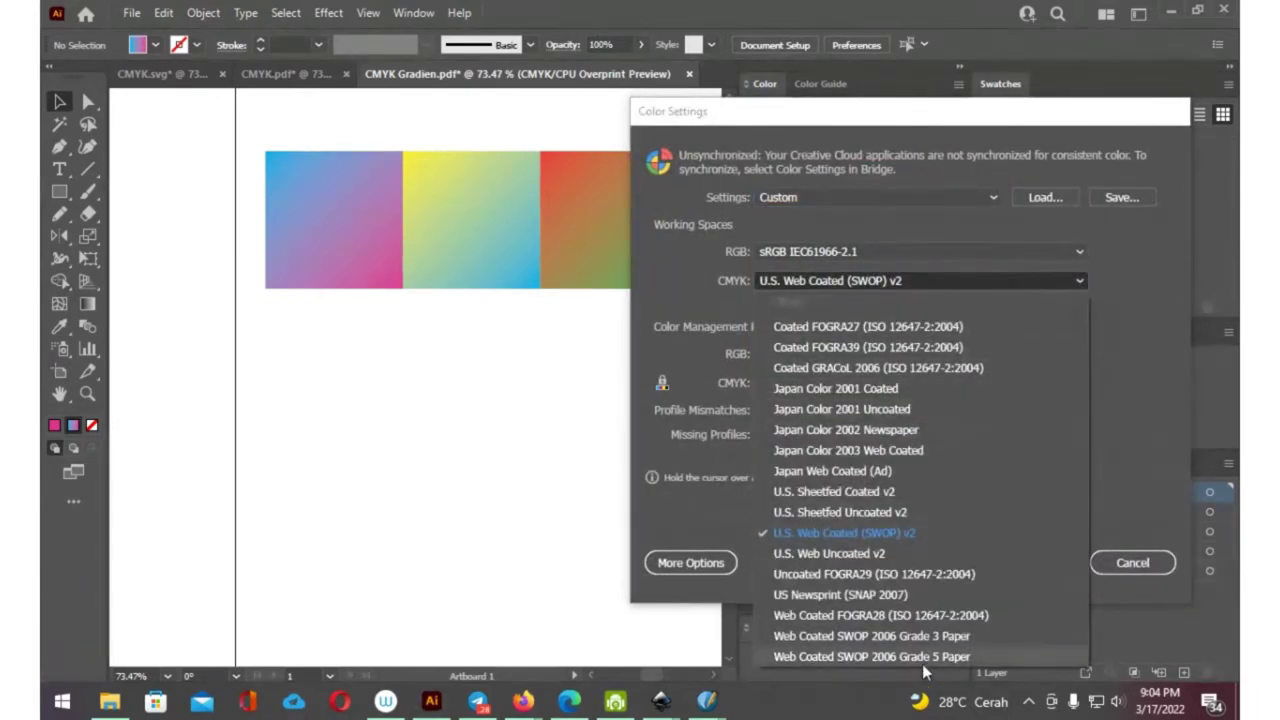
left_click(1148, 127)
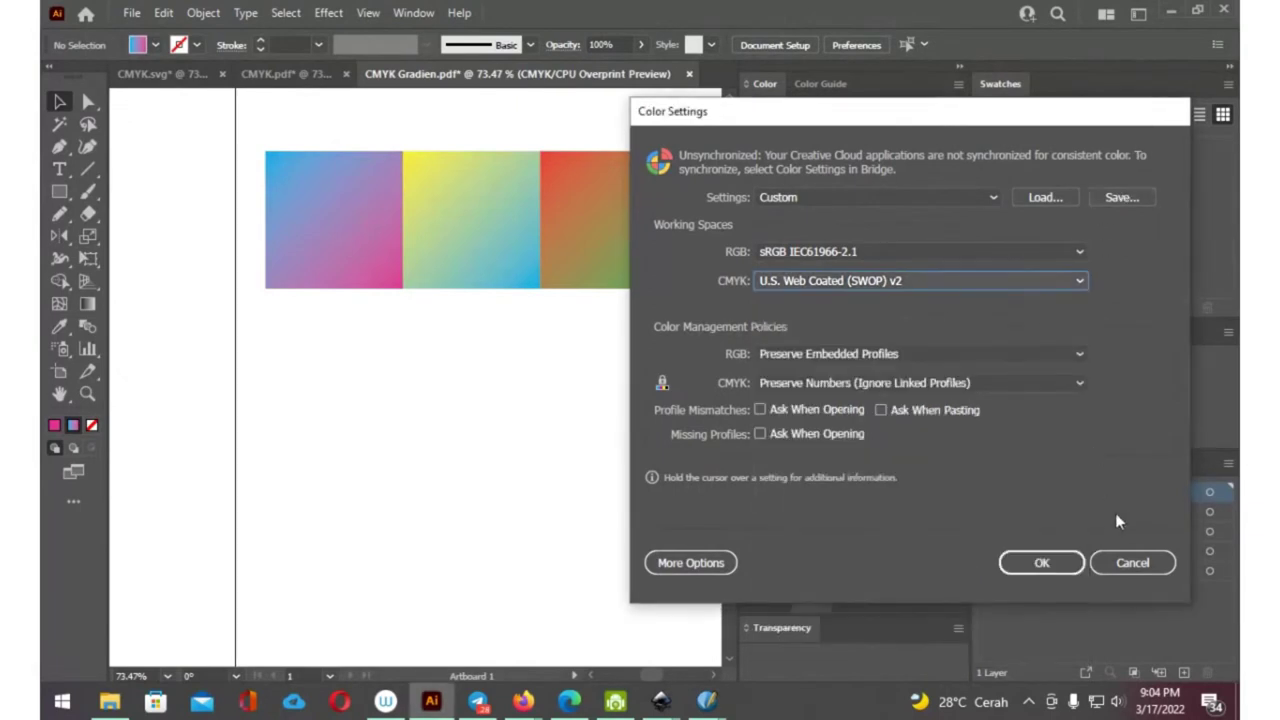
left_click(1133, 563)
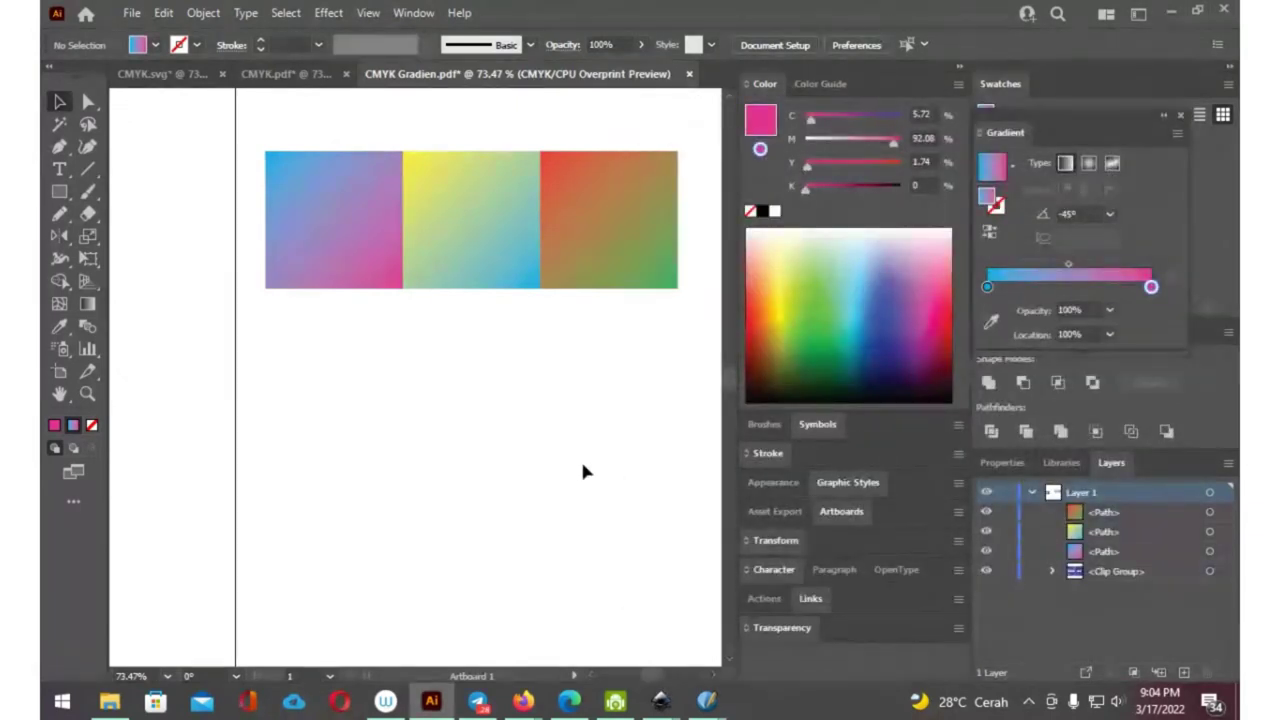
left_click(569, 703)
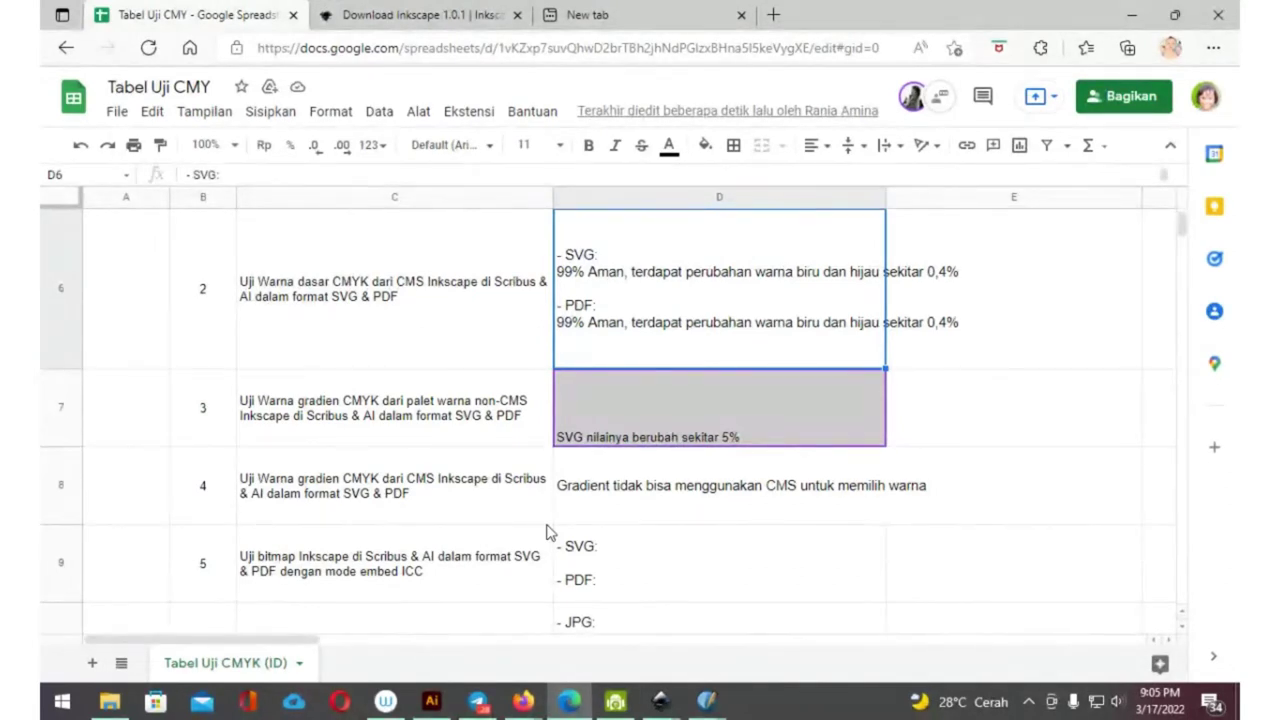
Switch Illustrator's CMYK working space to Coated FOGRA27 (ISO 12647-2:2004) and apply it
left_click(448, 703)
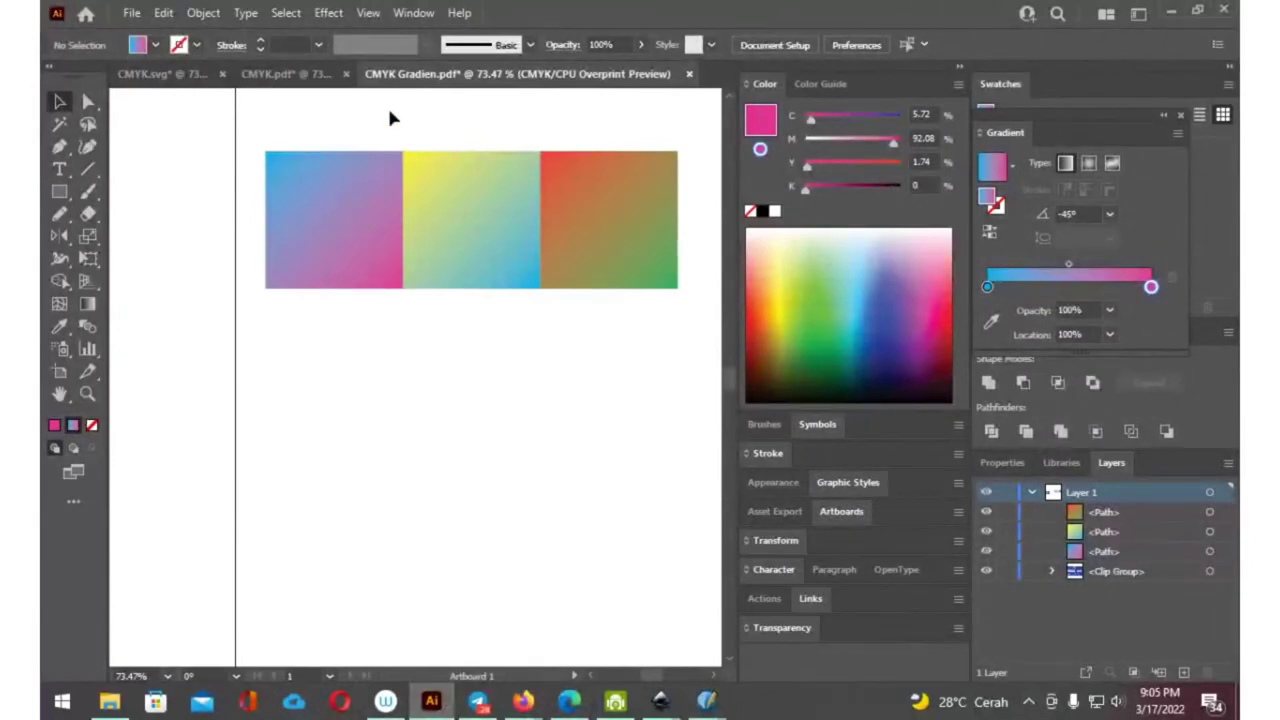
key("ctrl+shift+k")
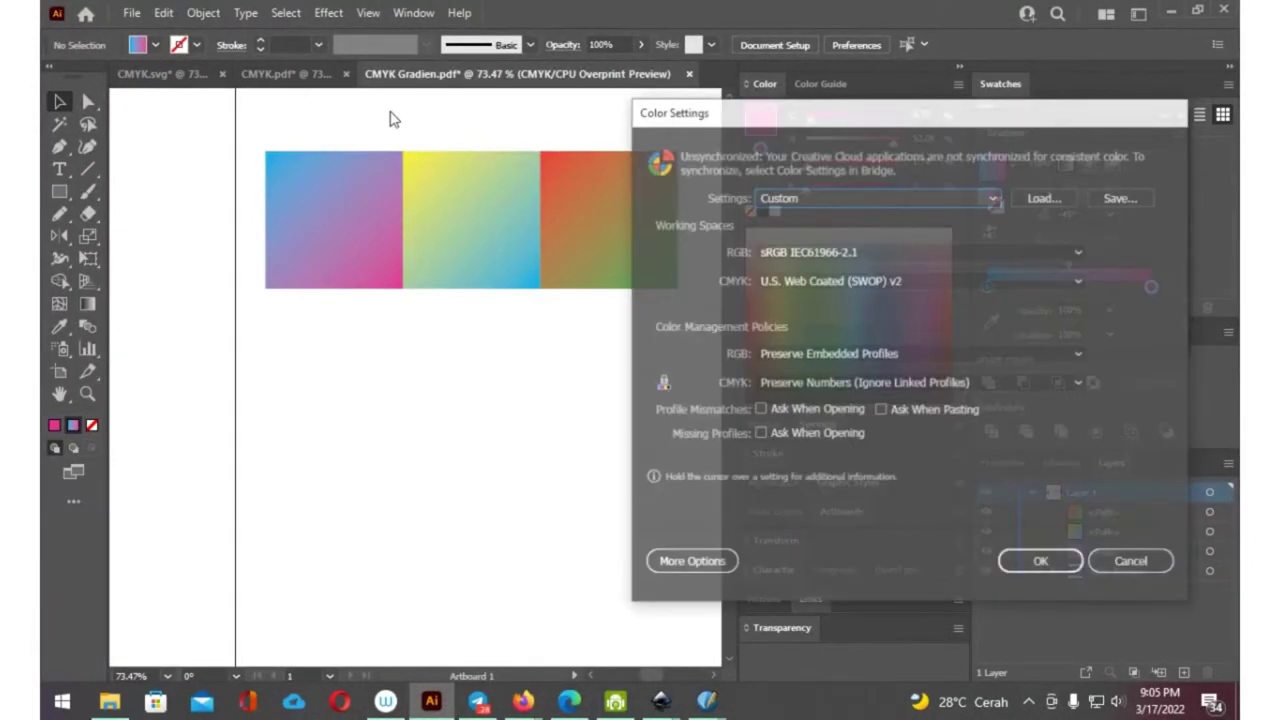
left_click(1043, 280)
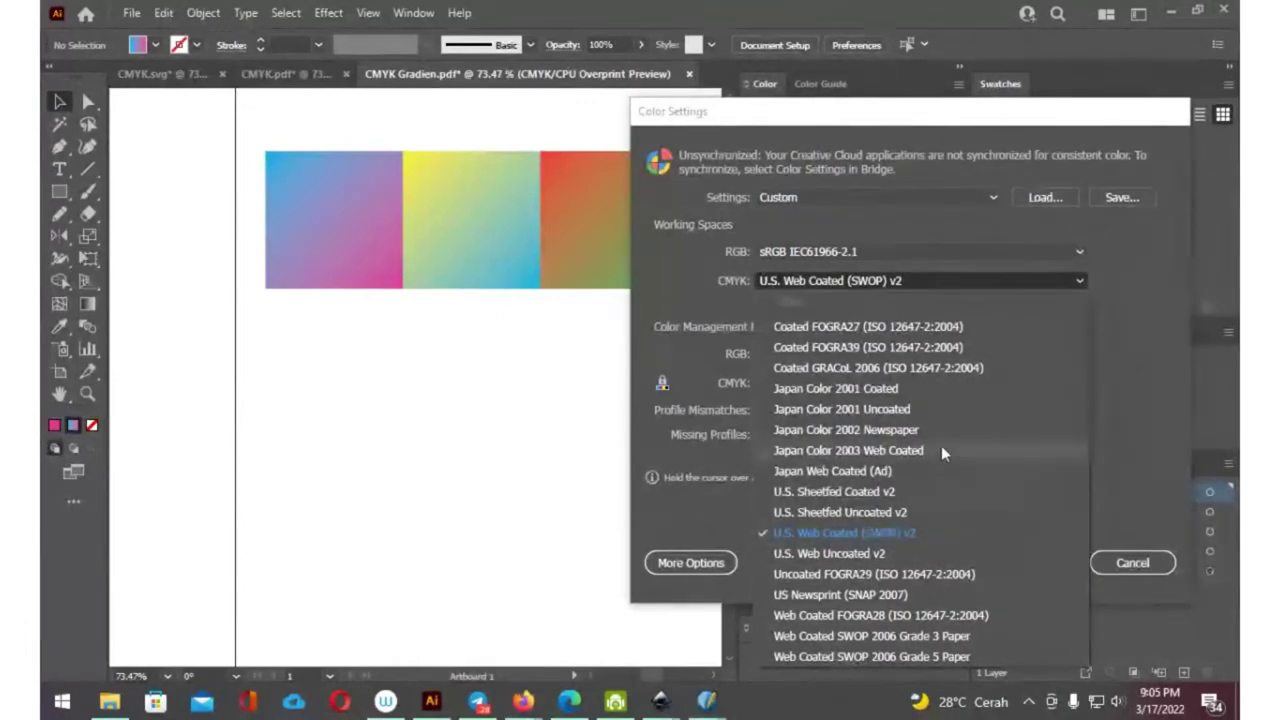
left_click(907, 327)
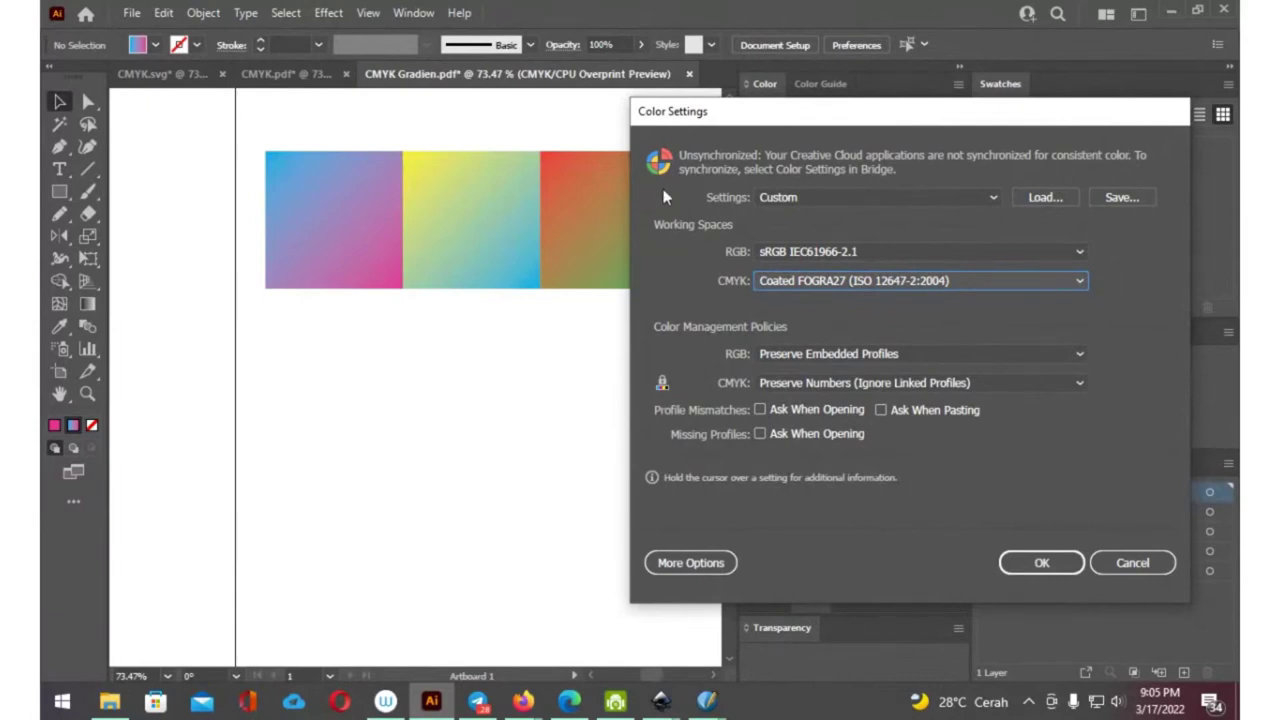
left_click(1040, 563)
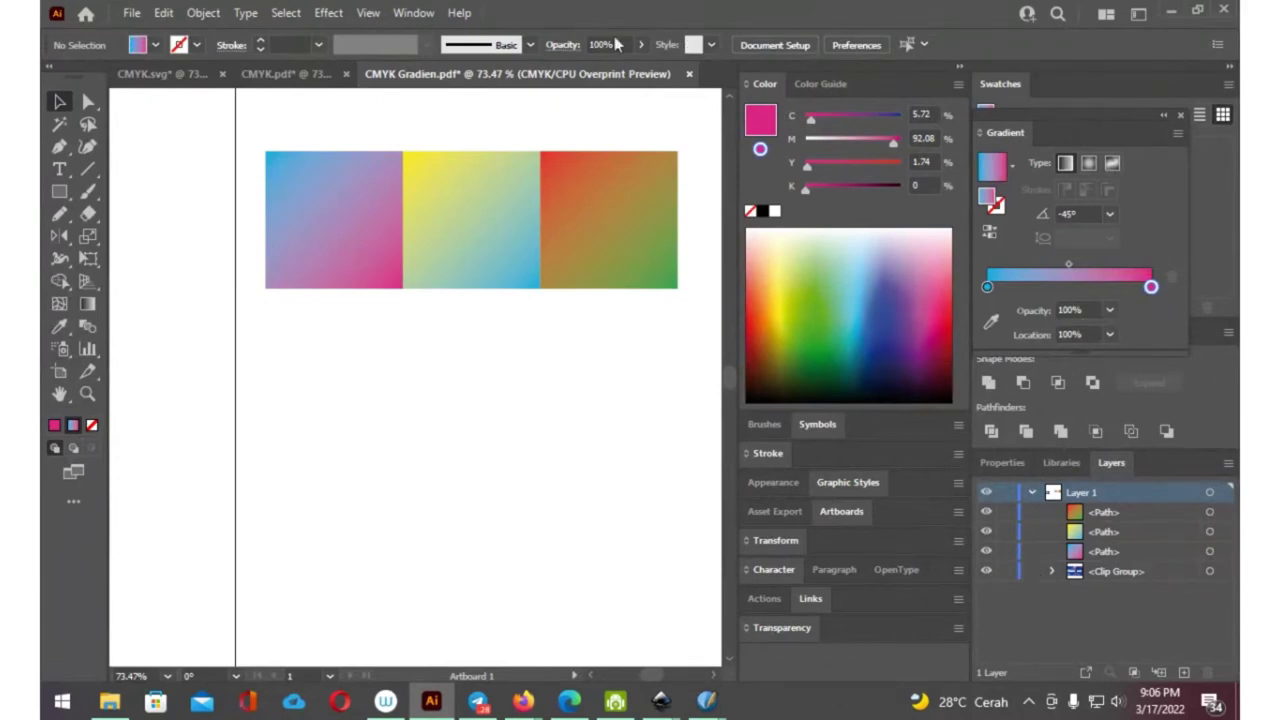
key("ctrl+shift+k")
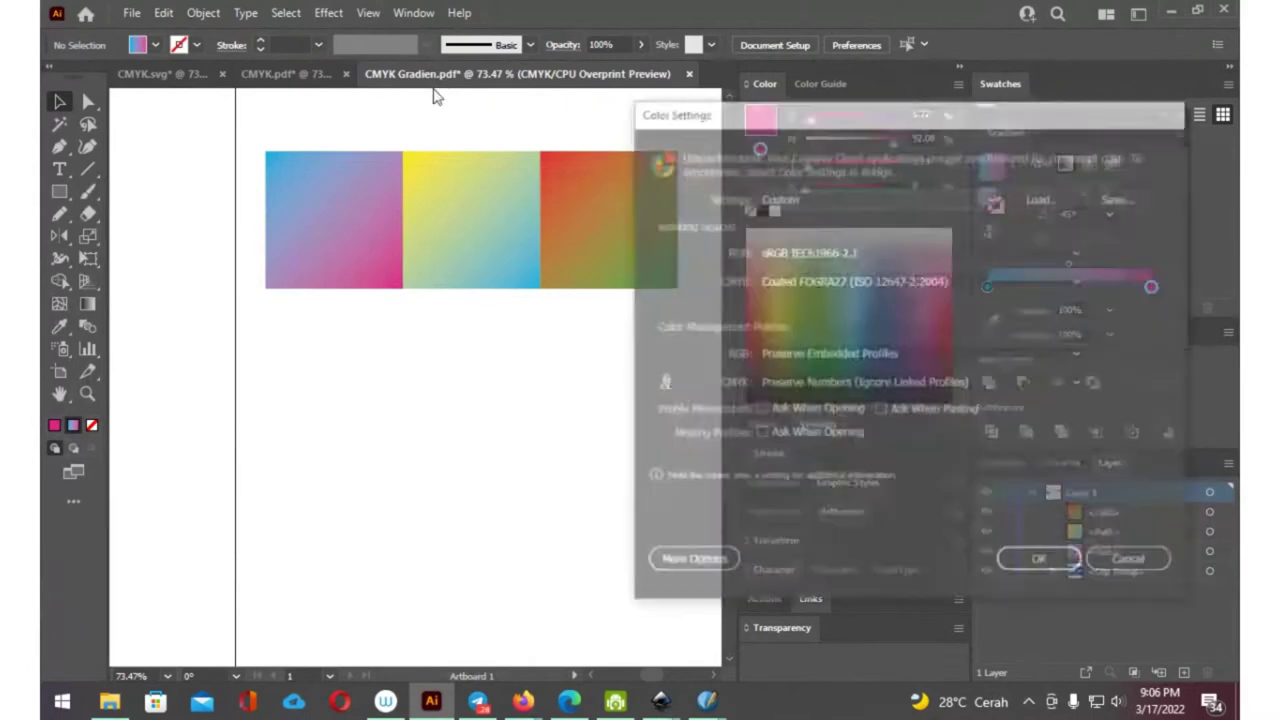
left_click(881, 196)
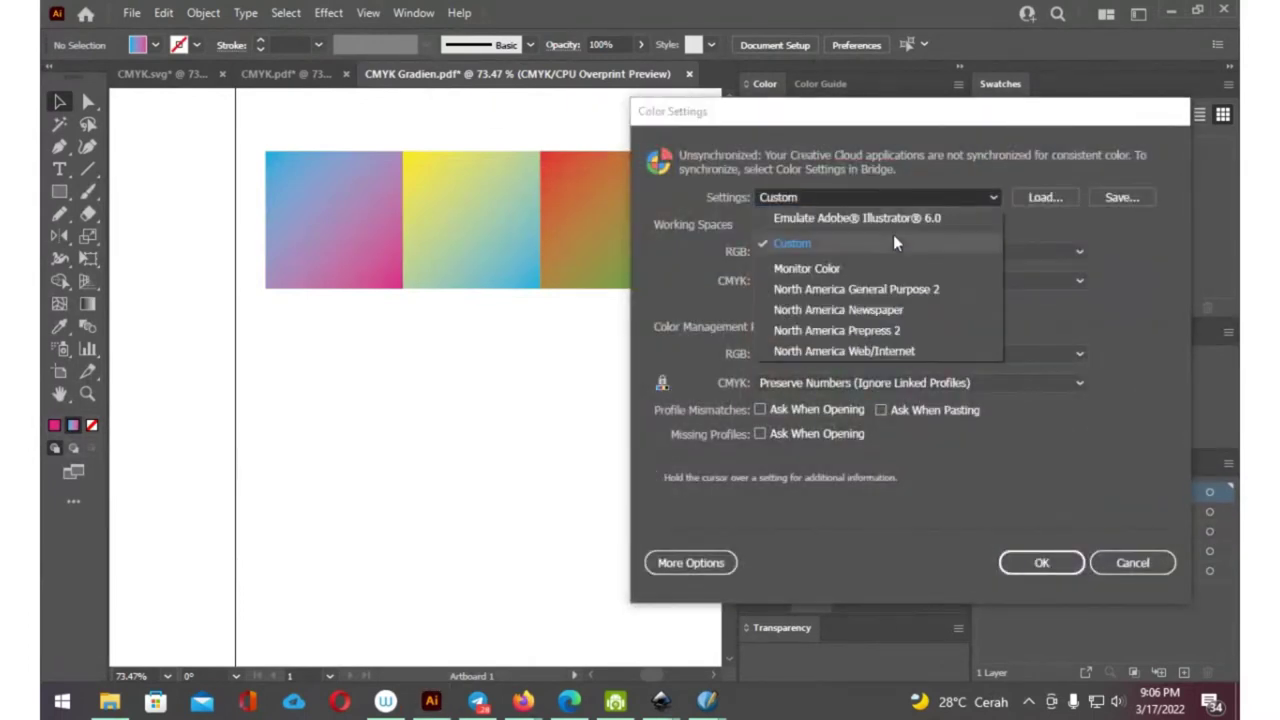
left_click(1012, 220)
left_click(1017, 278)
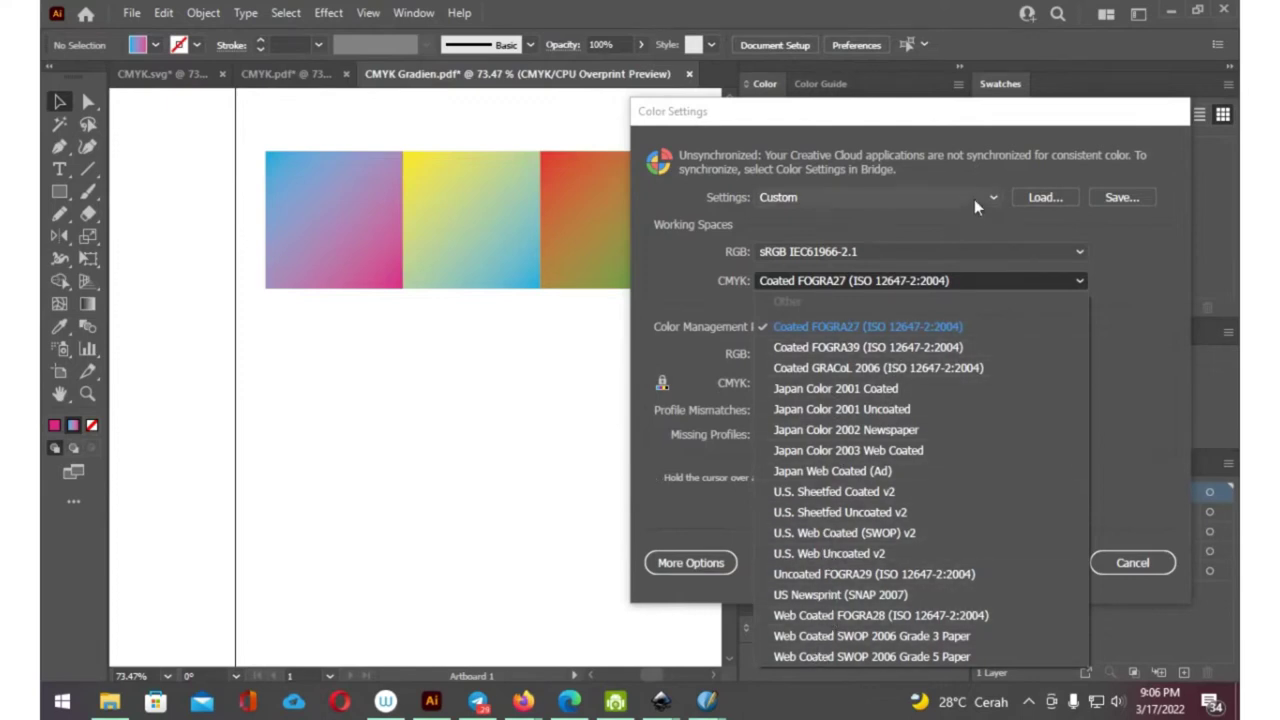
left_click(936, 125)
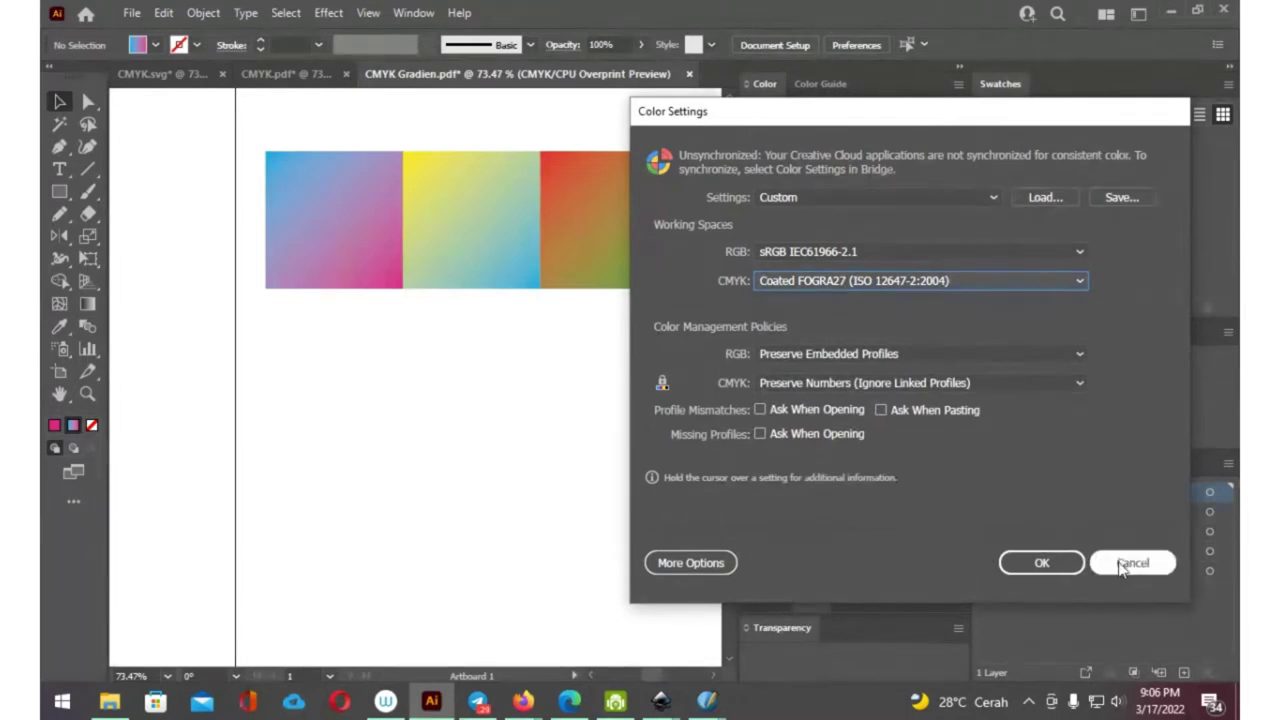
left_click(1130, 563)
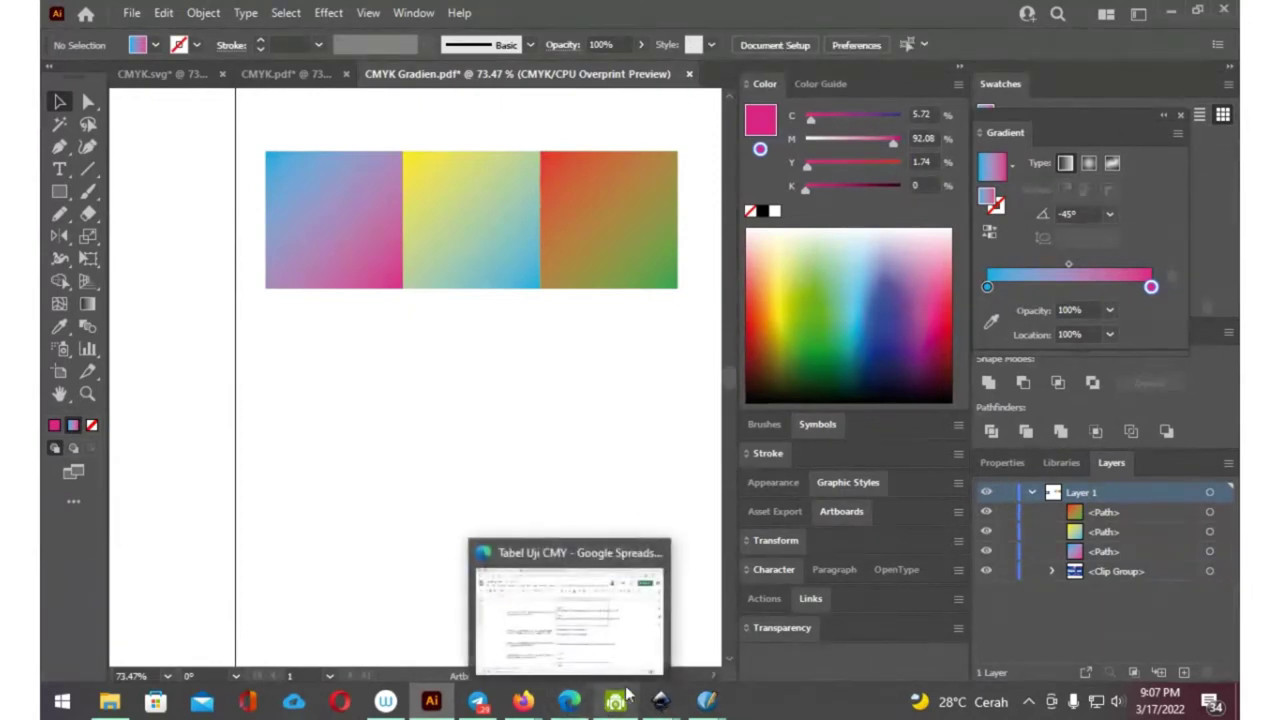
mouse_move(661, 702)
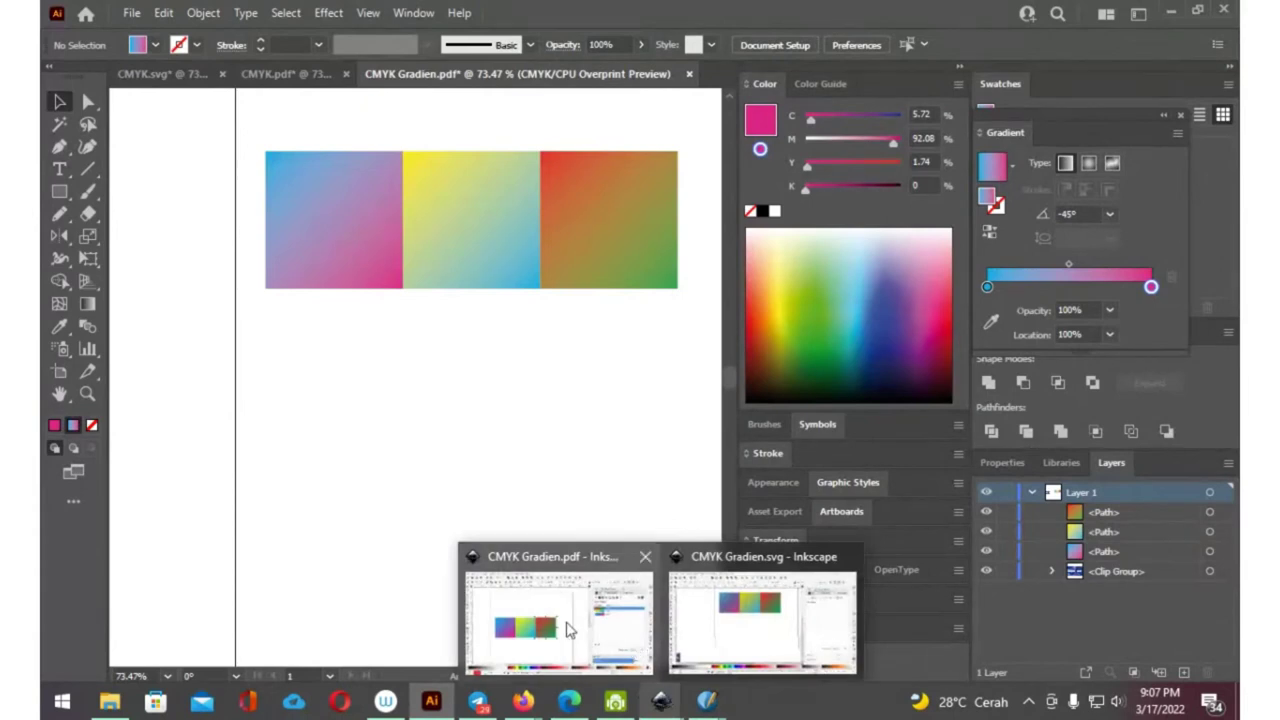
Delete the three gradient rectangles from the Inkscape page
left_click(571, 626)
mouse_move(157, 289)
left_mouse_down()
mouse_move(794, 503)
mouse_move(862, 541)
left_mouse_up()
key("Delete")
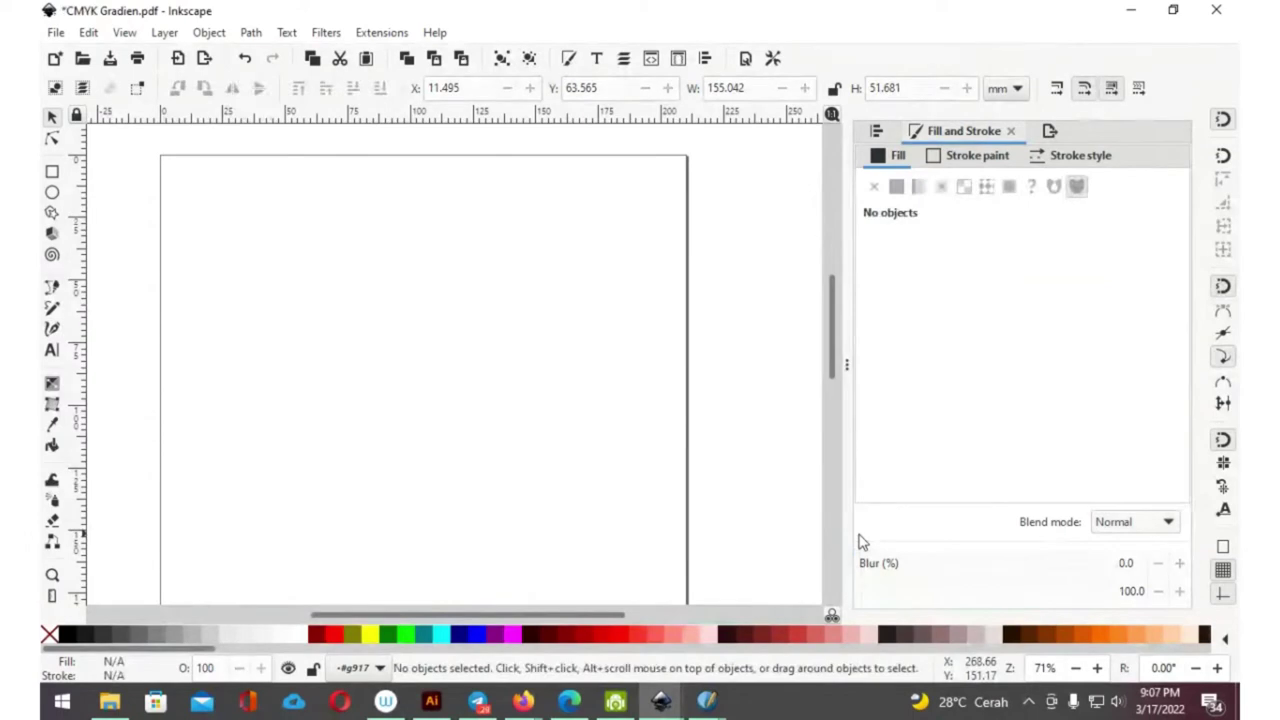
Drag the DJ photo into the document and select it
left_click_drag(187, 345, 656, 335)
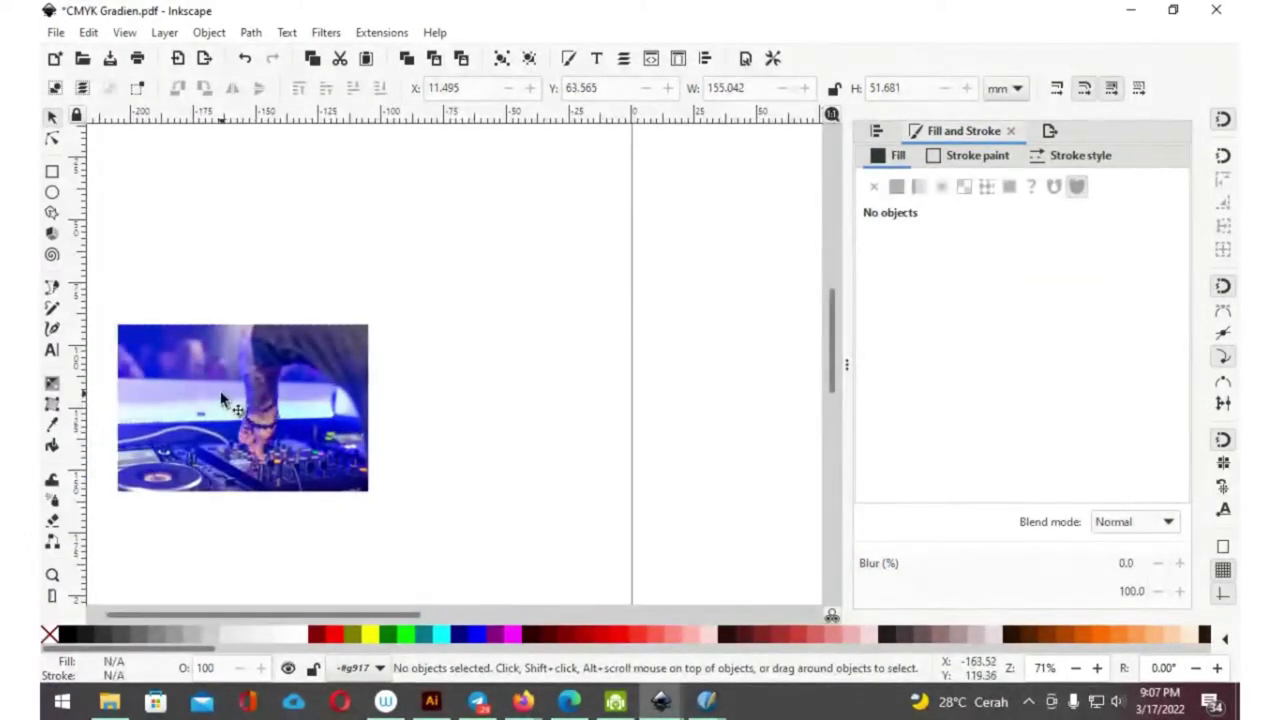
left_click(208, 420)
left_click_drag(208, 420, 478, 344)
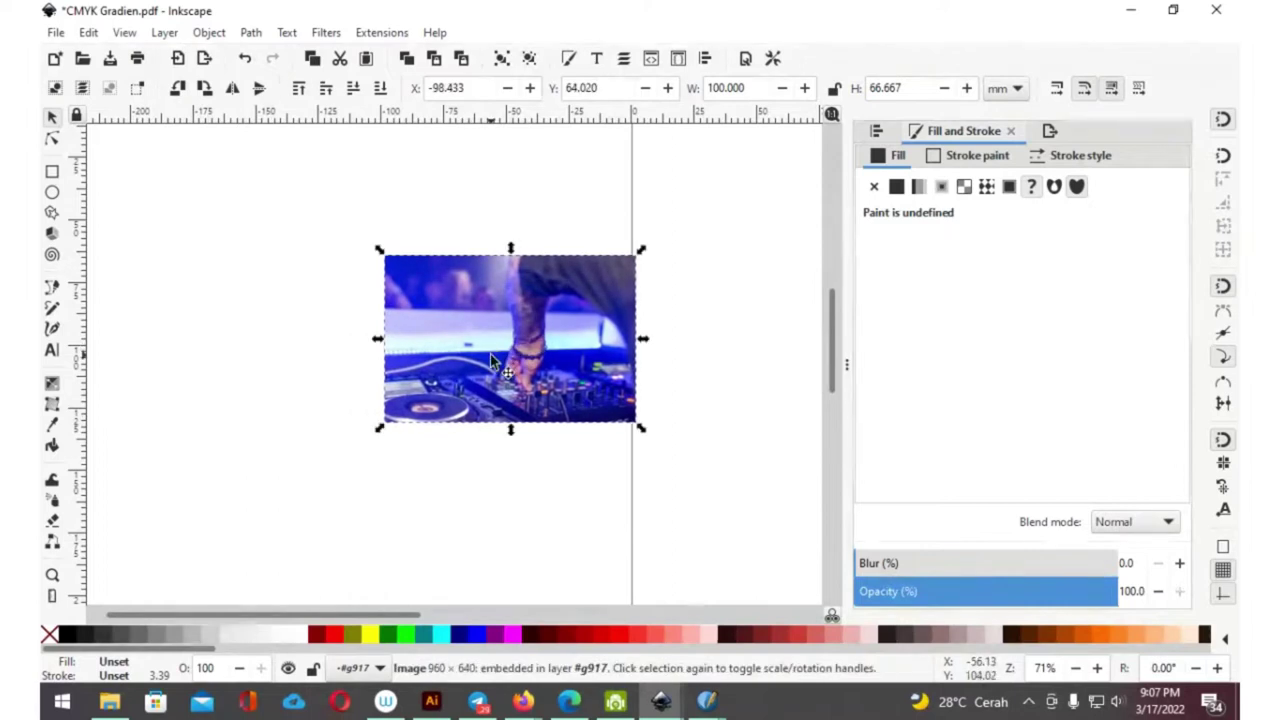
scroll(490, 360, "right", 4)
scroll(227, 305, "right", 2)
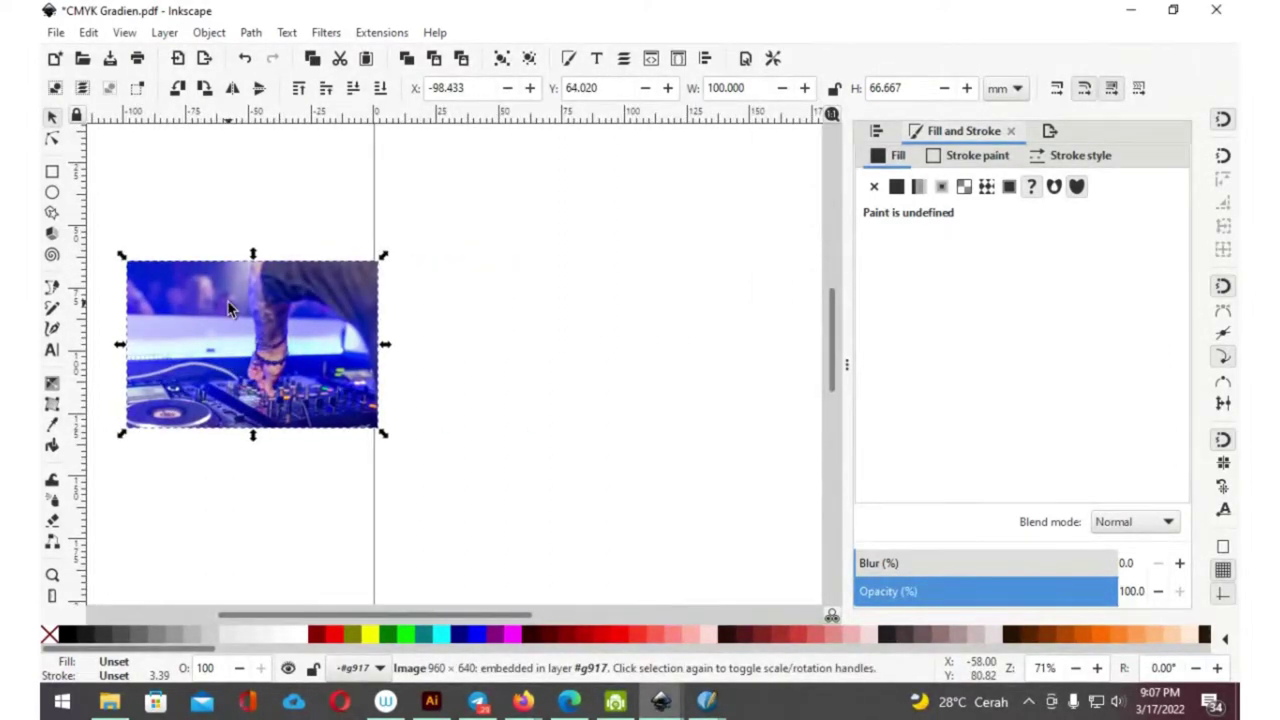
scroll(249, 376, "down", 2)
scroll(249, 376, "down", 2)
scroll(249, 376, "down", 4, "ctrl")
scroll(262, 322, "up", 1, "ctrl")
scroll(262, 322, "up", 1, "ctrl")
Move the DJ photo to the page's top-left and enlarge it to about 188 × 126 mm
left_click_drag(256, 324, 393, 258)
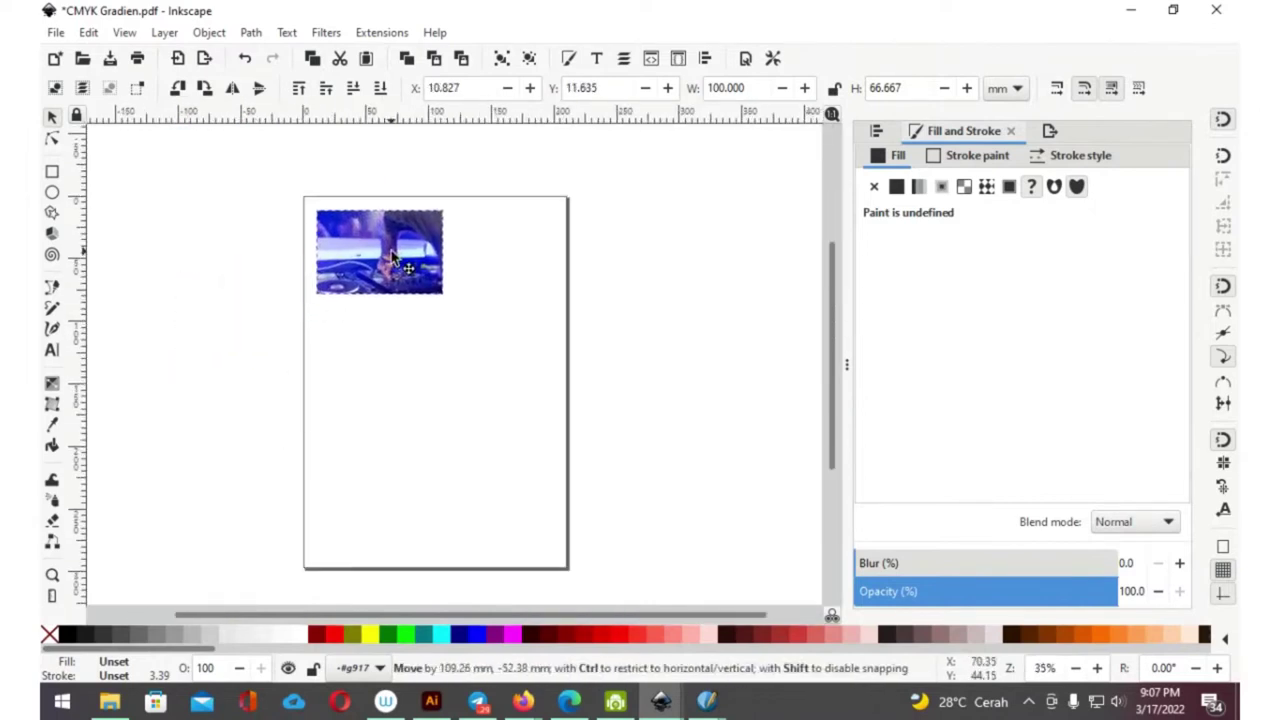
left_click_drag(445, 298, 557, 391)
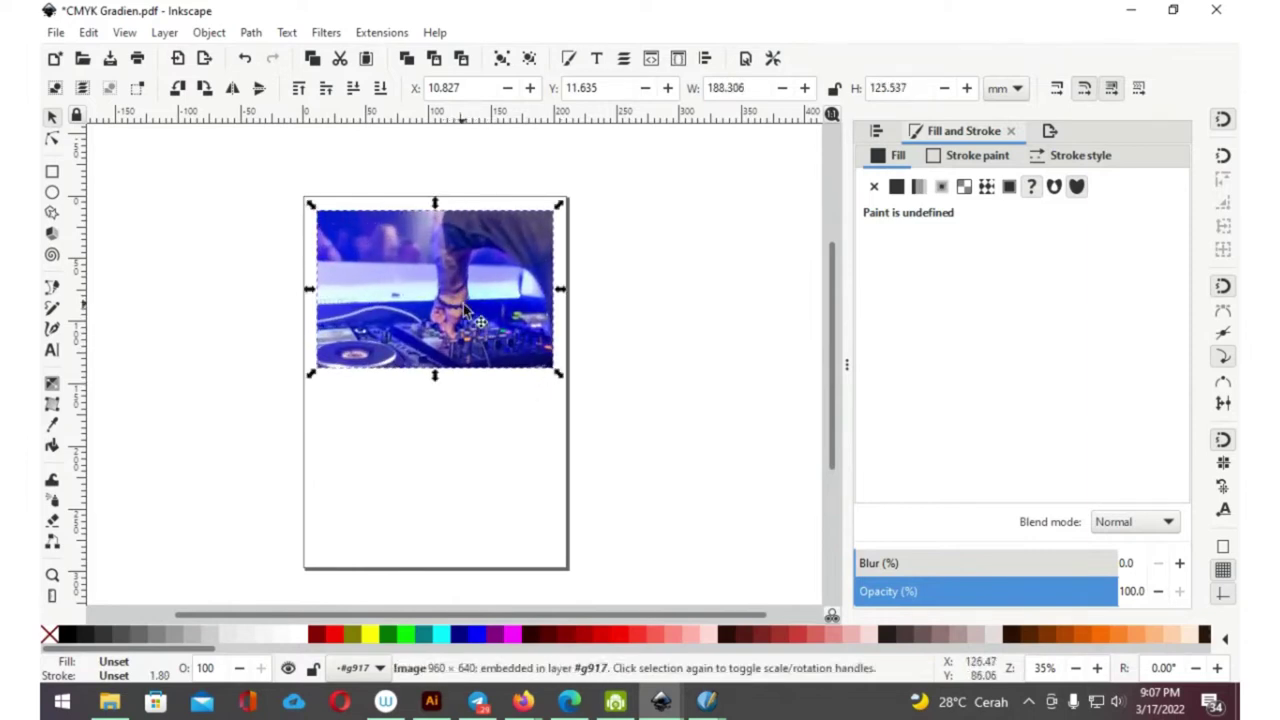
scroll(463, 307, "up", 1, "ctrl")
scroll(456, 298, "up", 1, "ctrl")
scroll(456, 298, "down", 1, "ctrl")
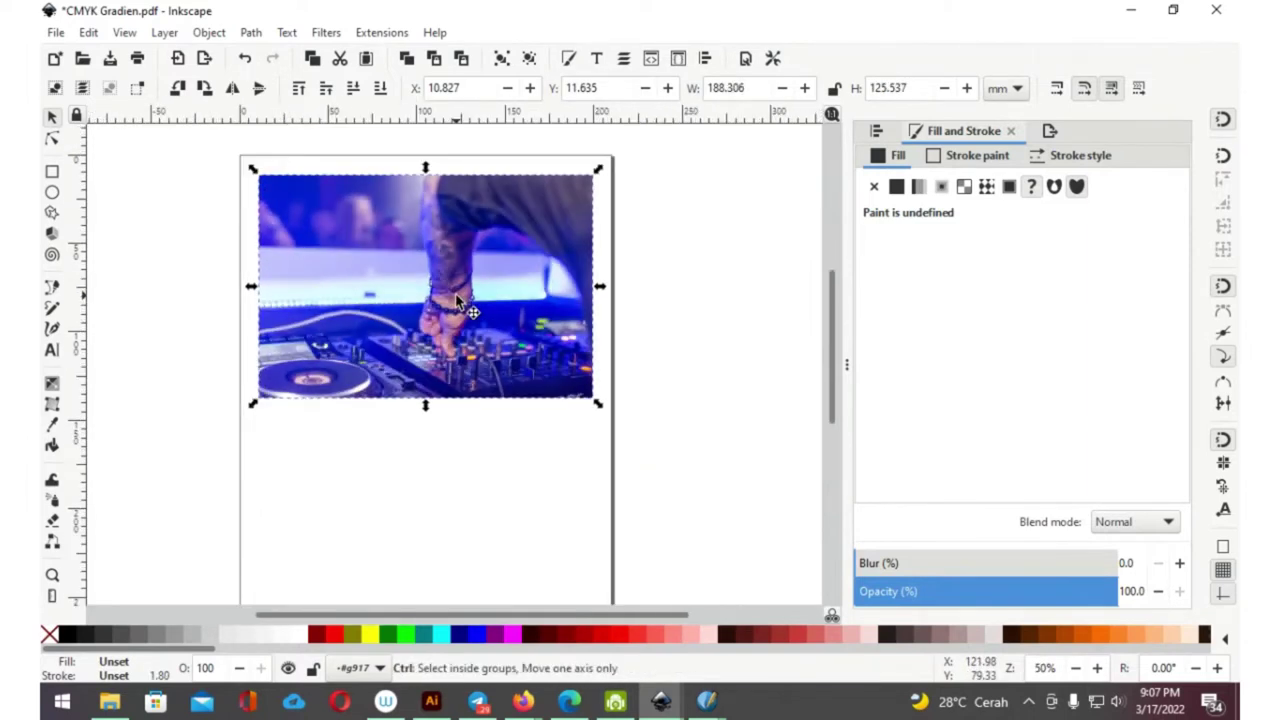
scroll(436, 346, "up", 2, "ctrl")
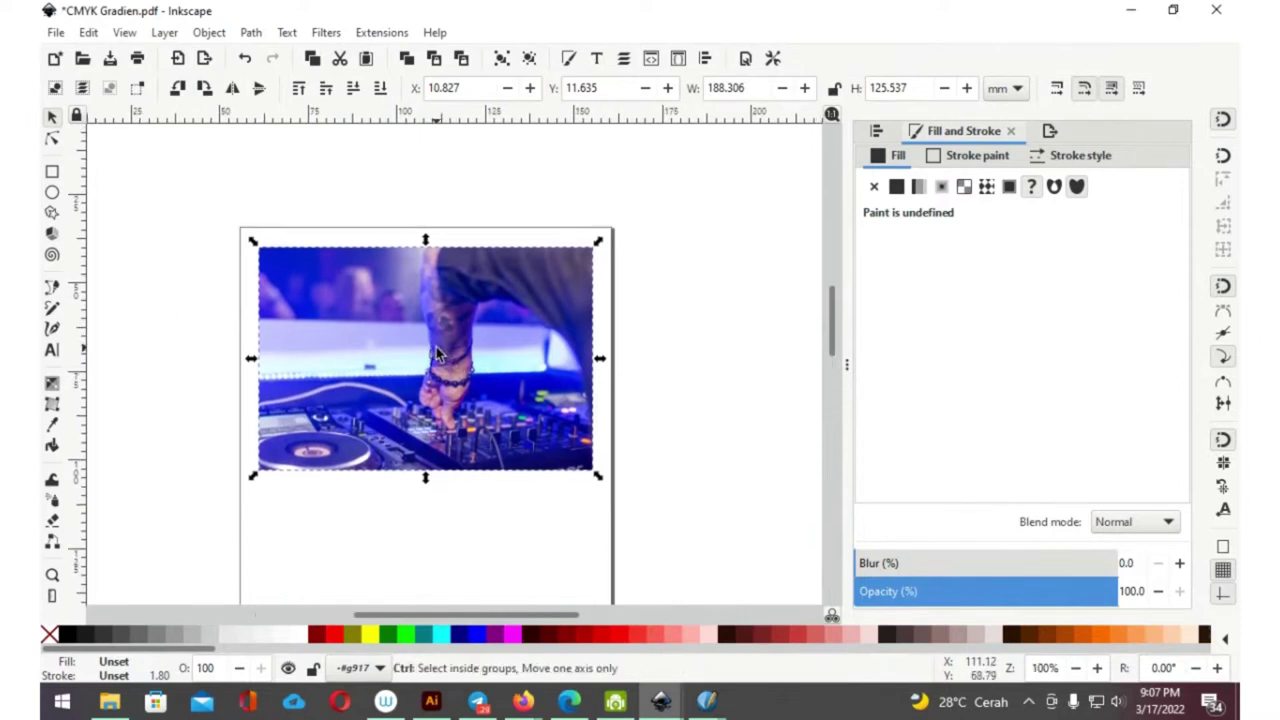
scroll(436, 347, "down", 2, "ctrl")
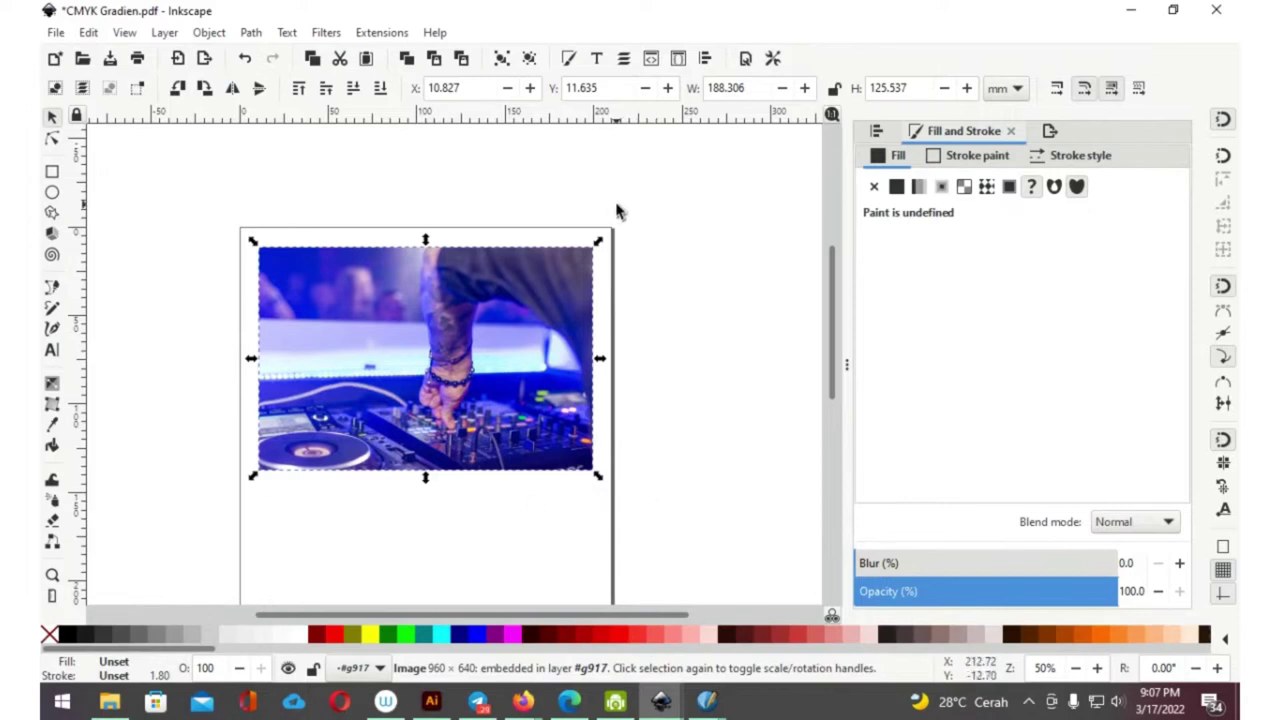
left_click(572, 205)
left_click(381, 347)
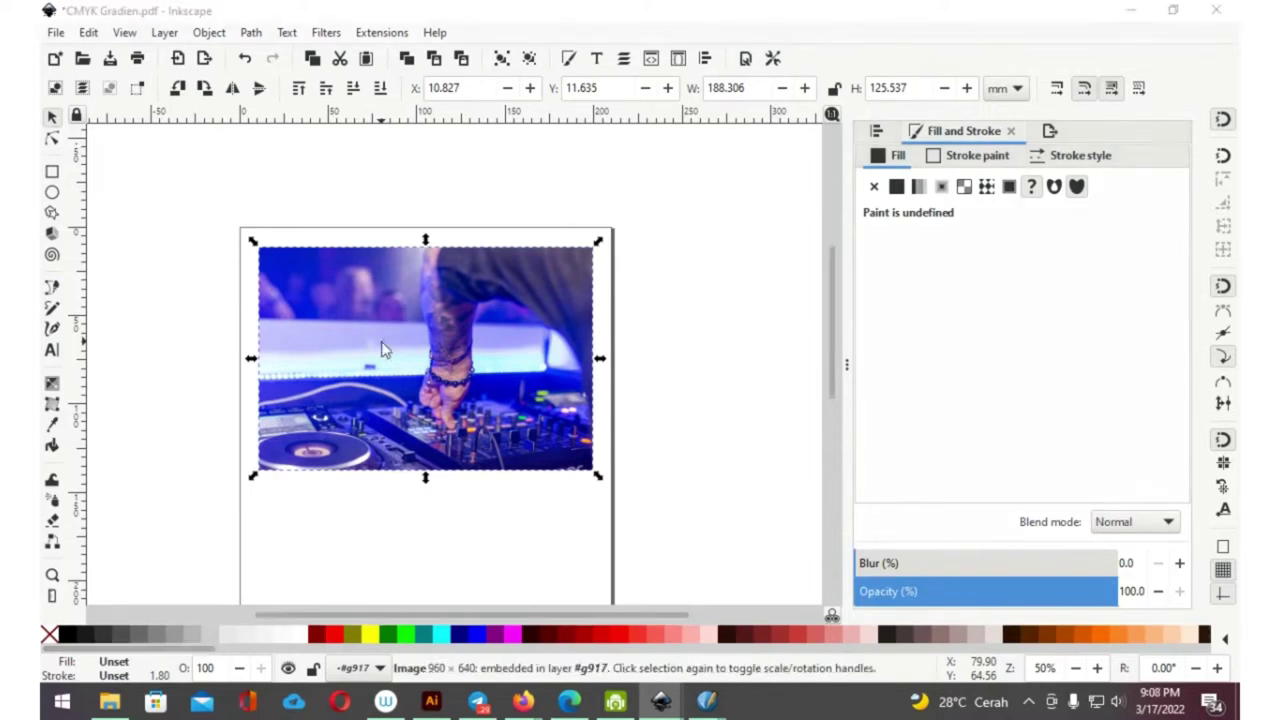
key("ctrl+shift+s")
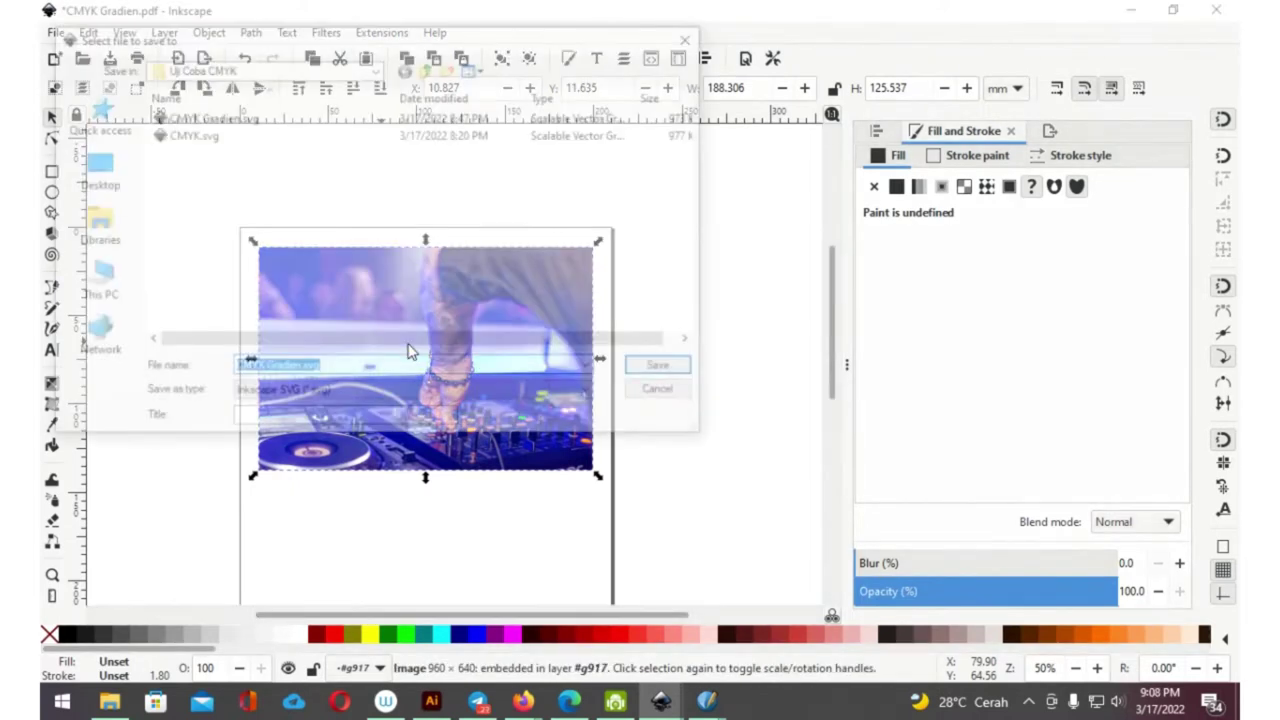
left_click(371, 366)
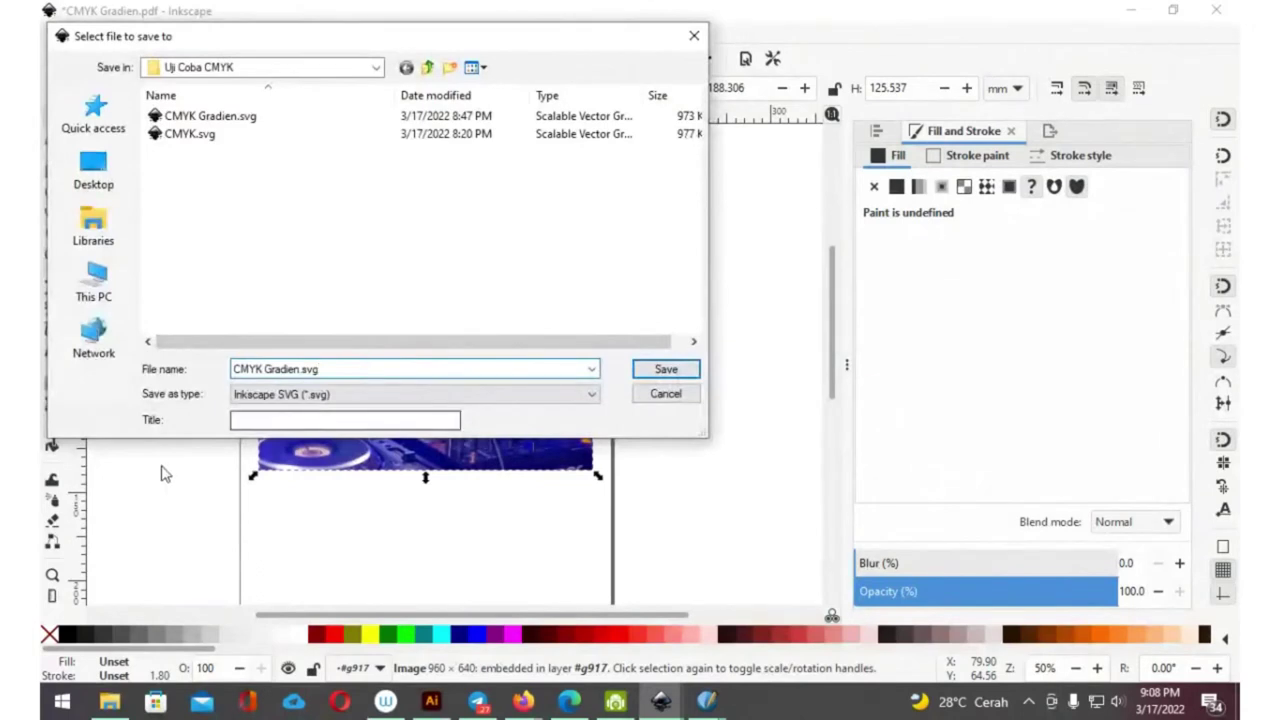
key("ctrl+Left")
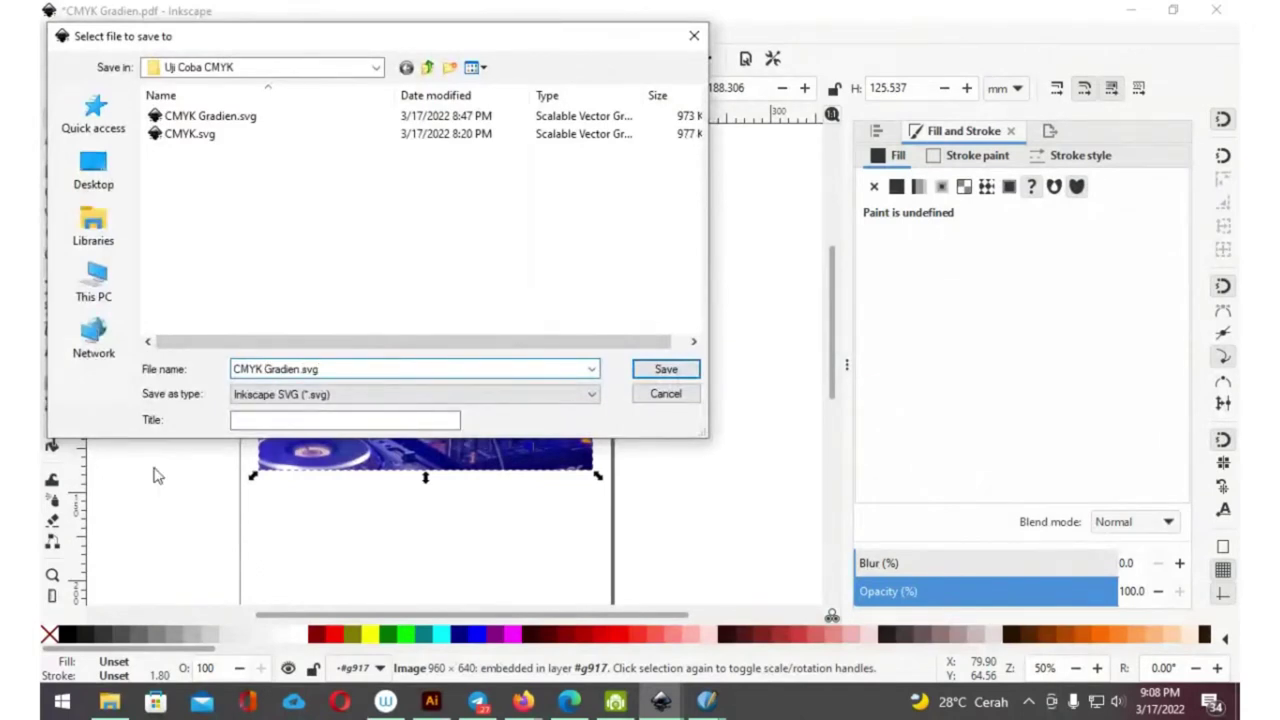
key("ctrl+shift+Left")
type("Bitmap")
key("Return")
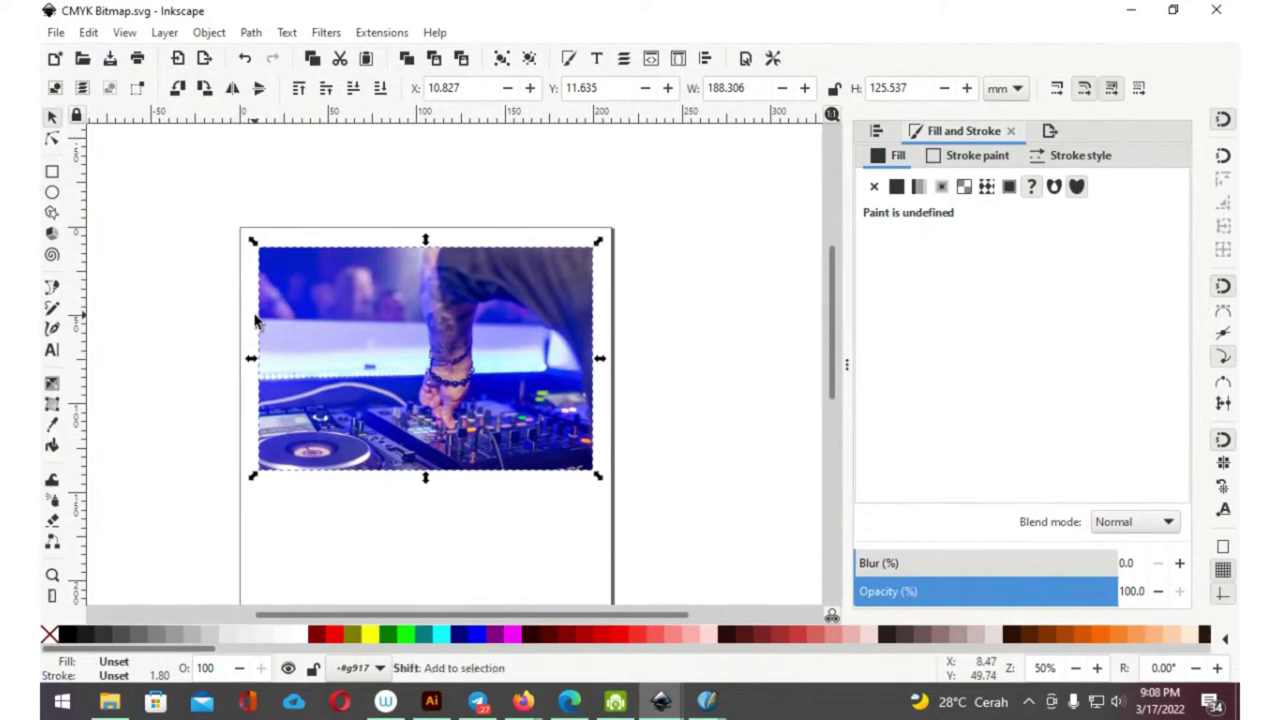
key("ctrl+shift+s")
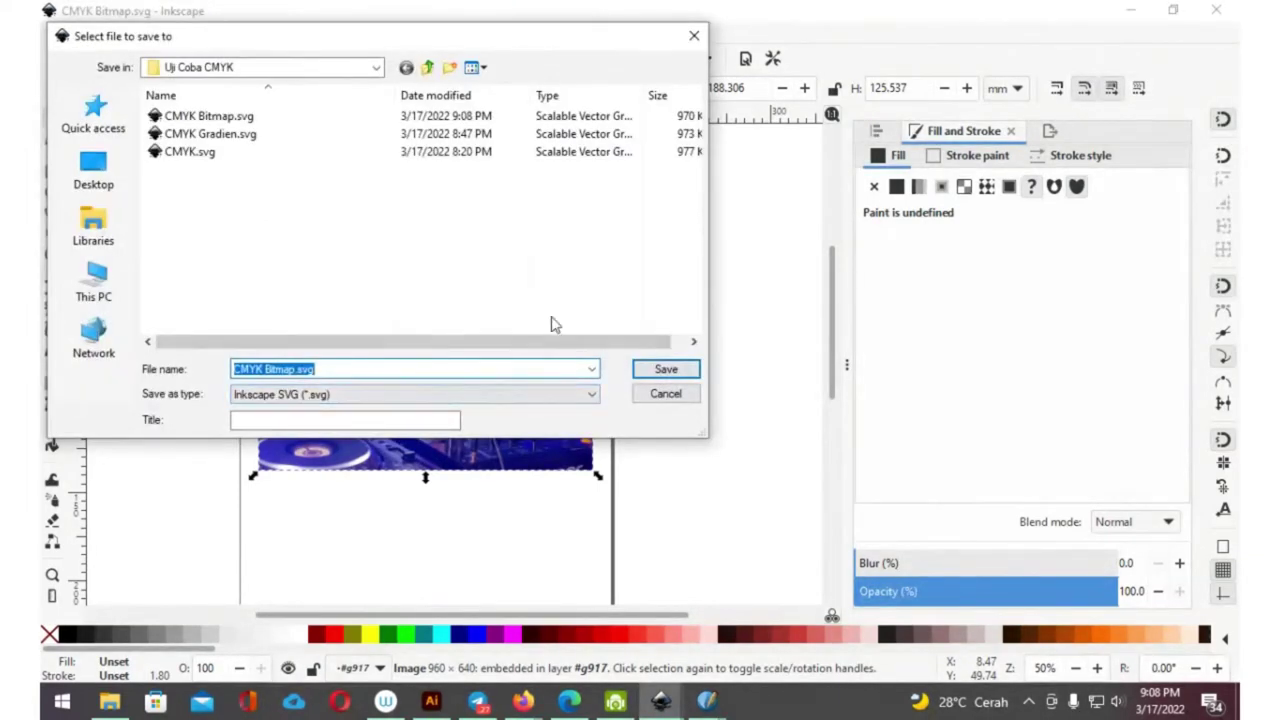
left_click(655, 396)
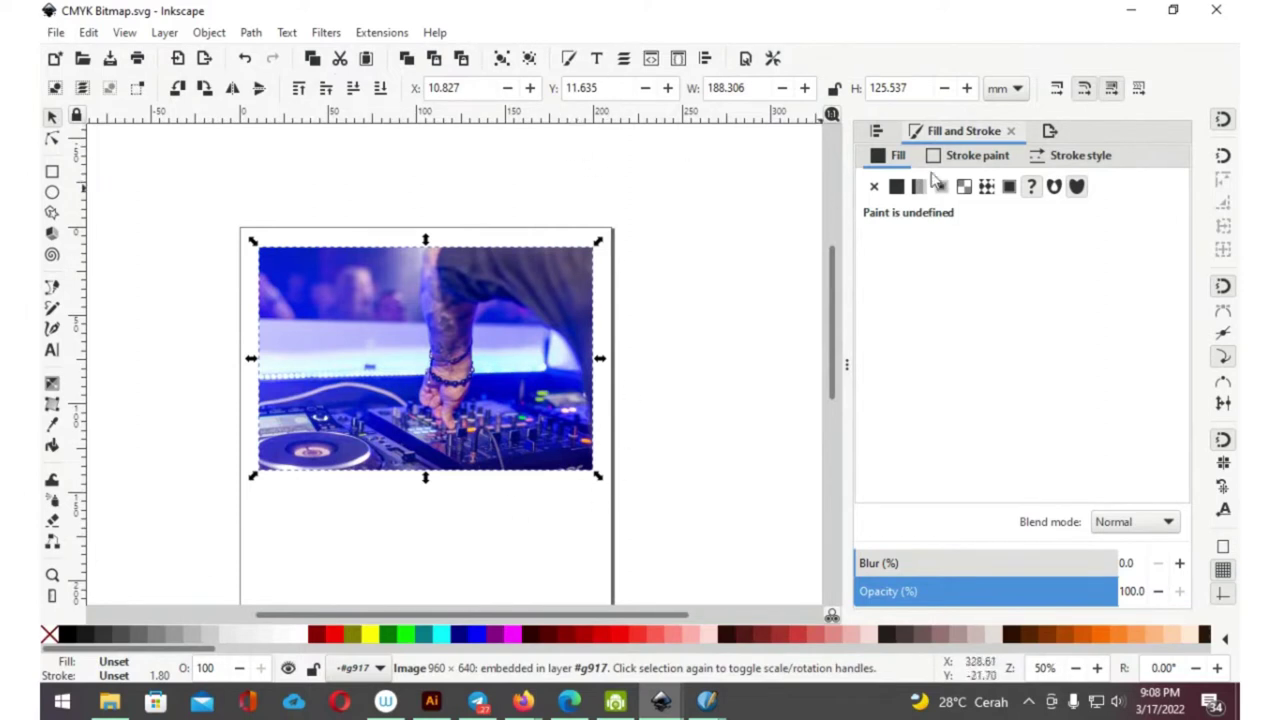
Review the colour management preferences and view the Color settings in Document Properties
left_click(775, 62)
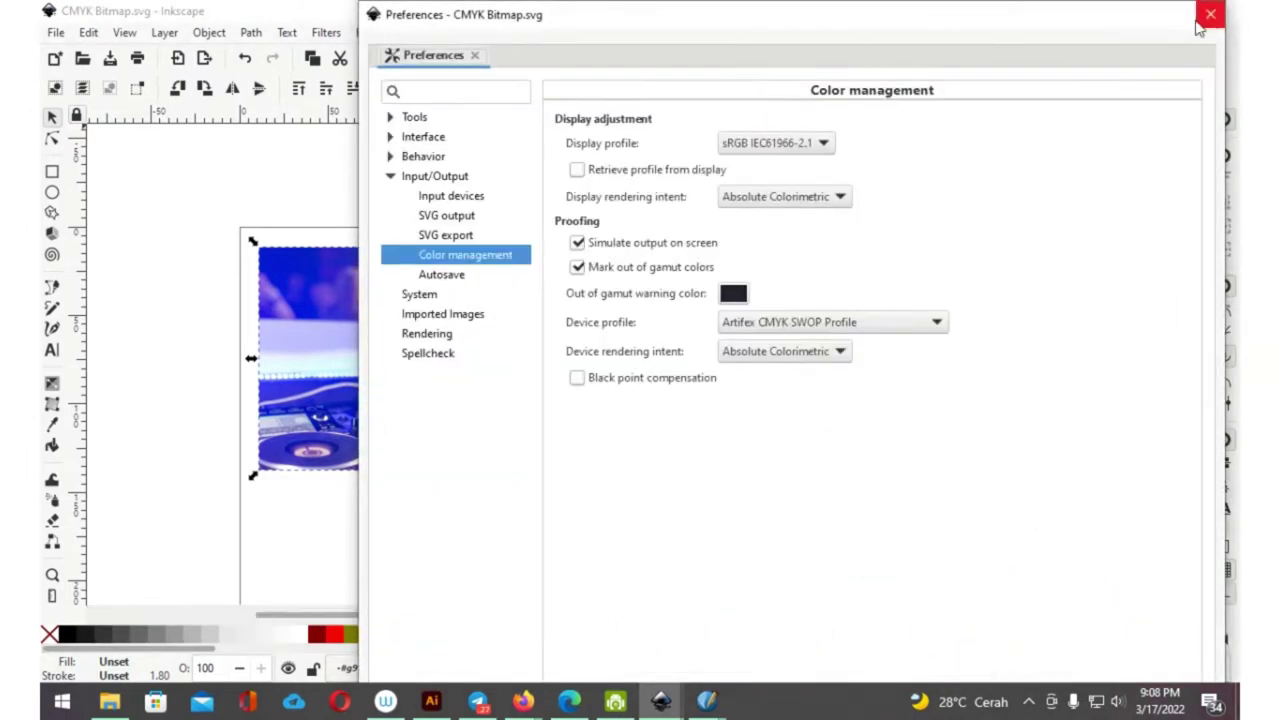
left_click(1205, 18)
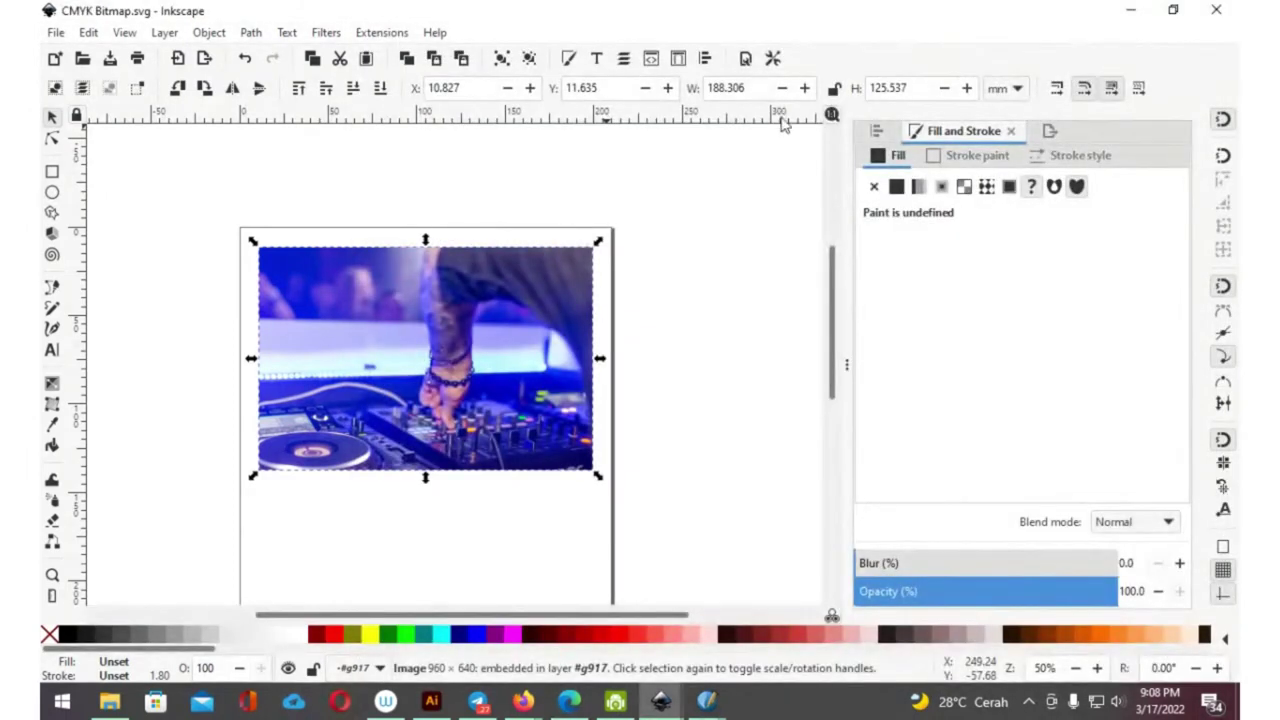
key("ctrl+shift+d")
left_click(926, 157)
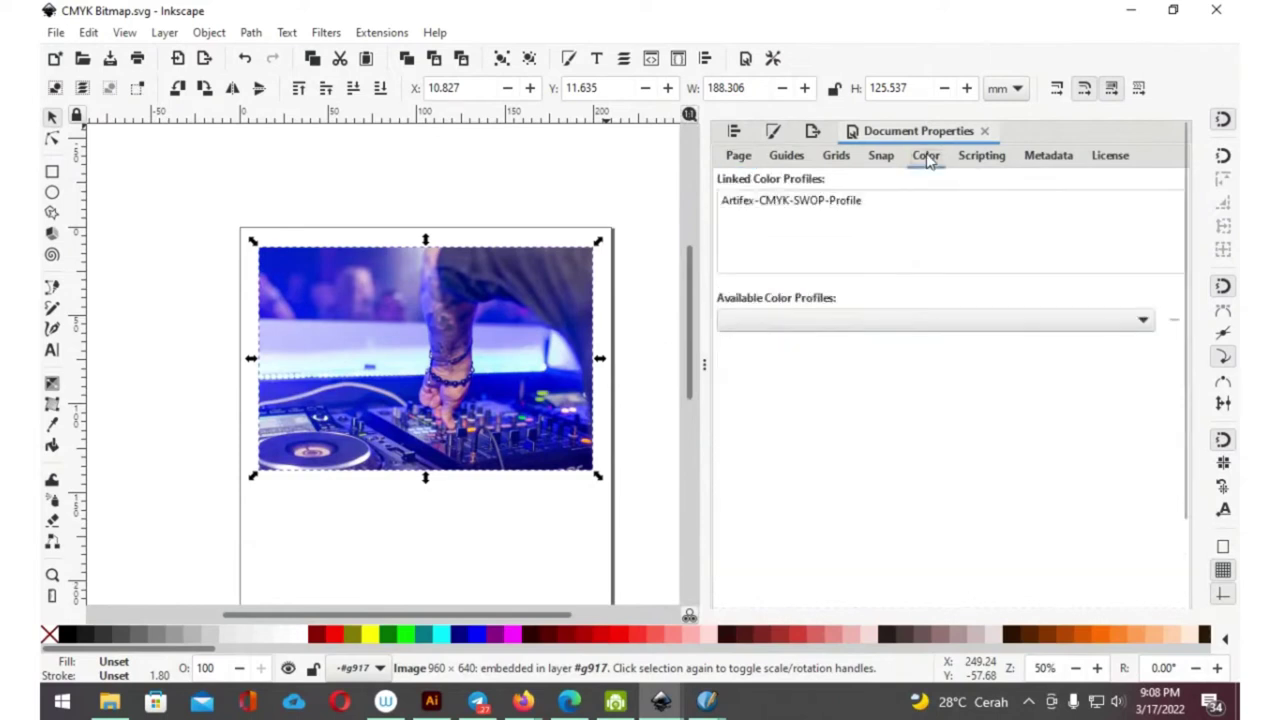
Link the Japan Color 2011 Coated profile from Available Color Profiles
left_click(874, 320)
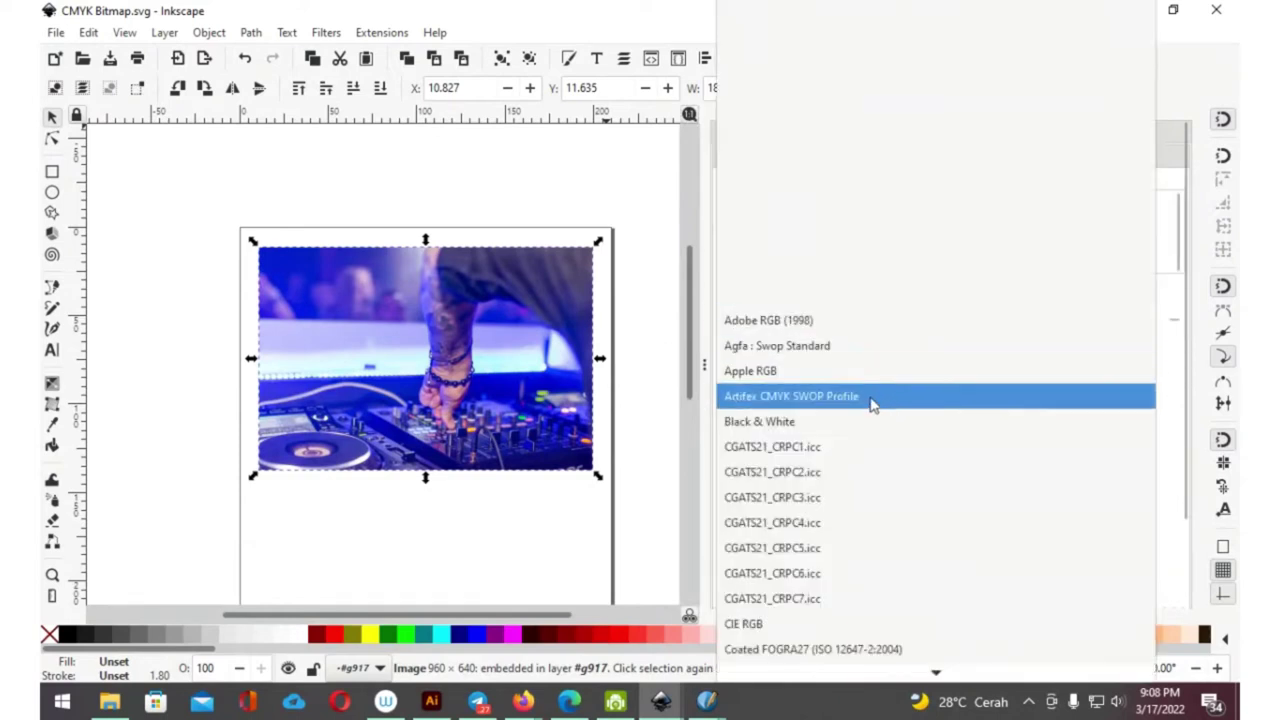
scroll(872, 404, "down", 2)
scroll(872, 404, "down", 2)
scroll(872, 404, "down", 2)
scroll(872, 404, "down", 5)
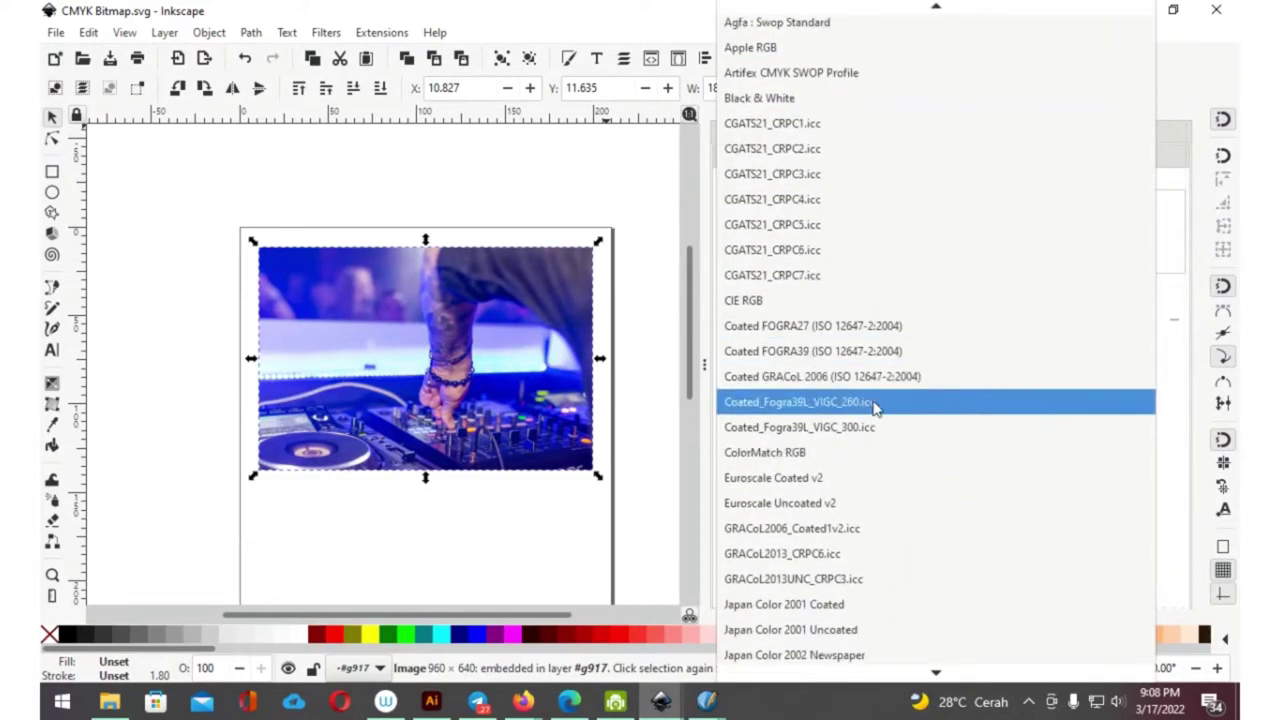
left_click(660, 280)
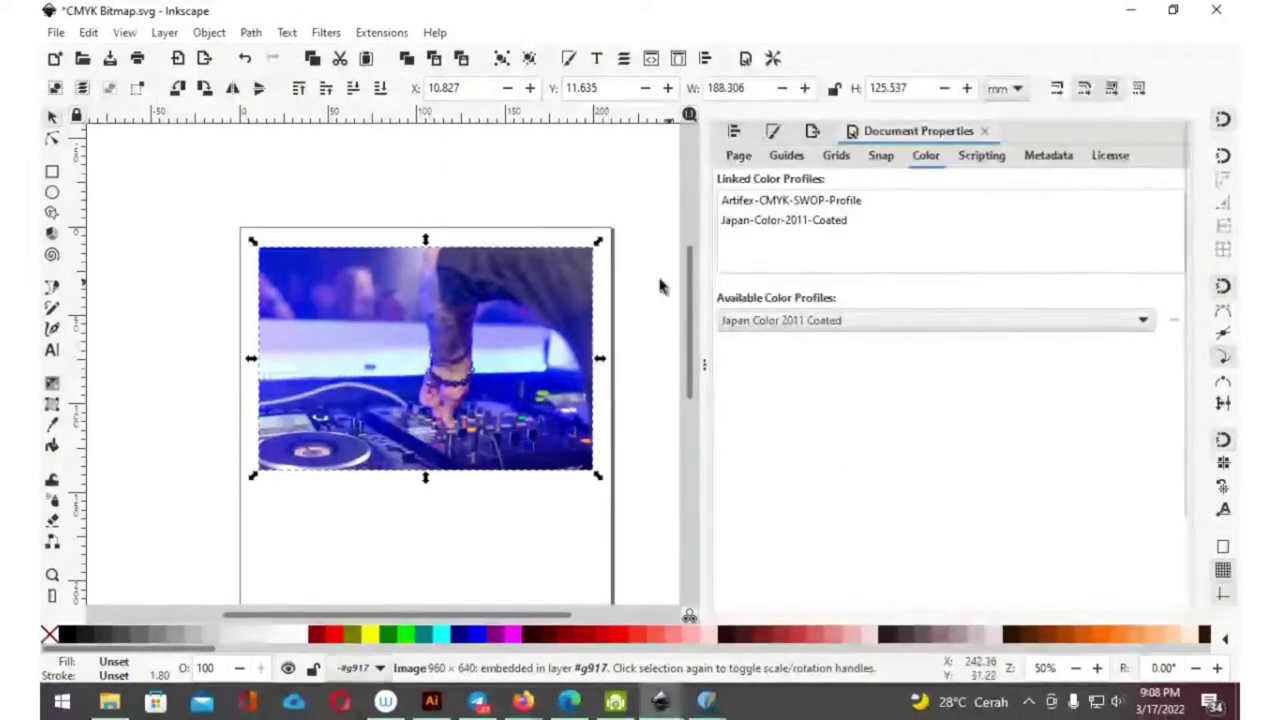
left_click_drag(709, 363, 1080, 358)
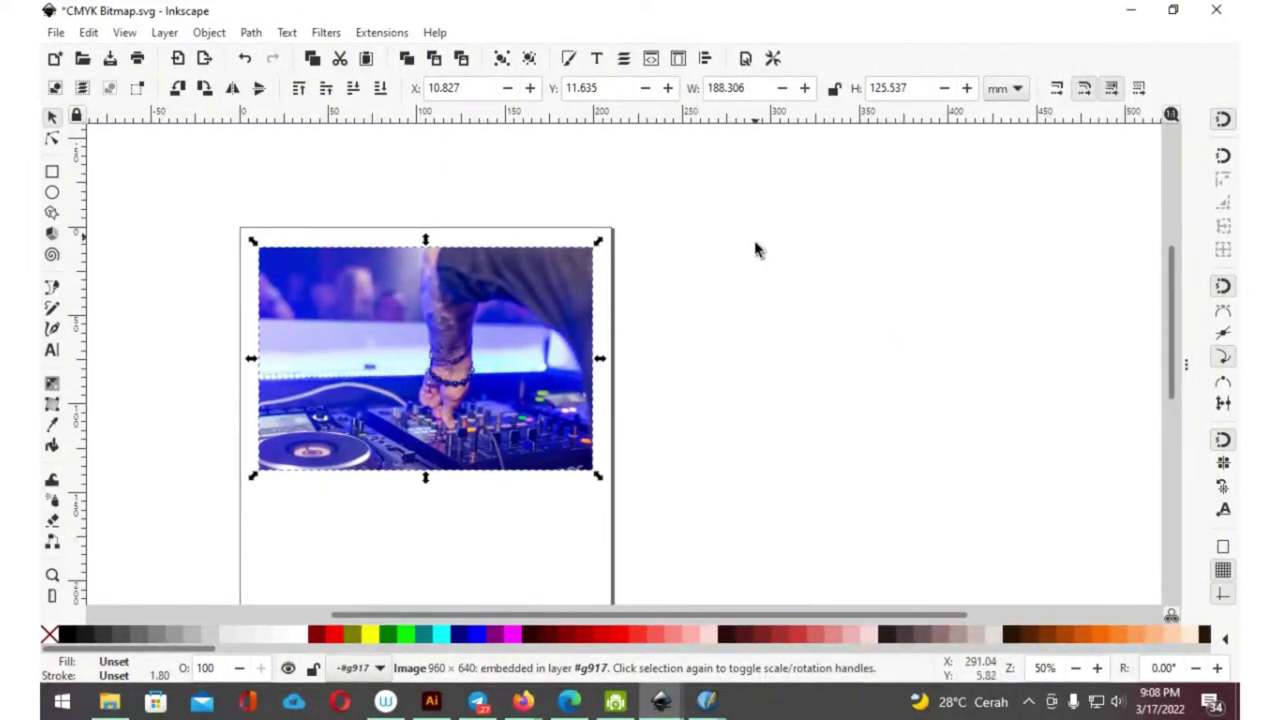
left_click_drag(1186, 363, 900, 377)
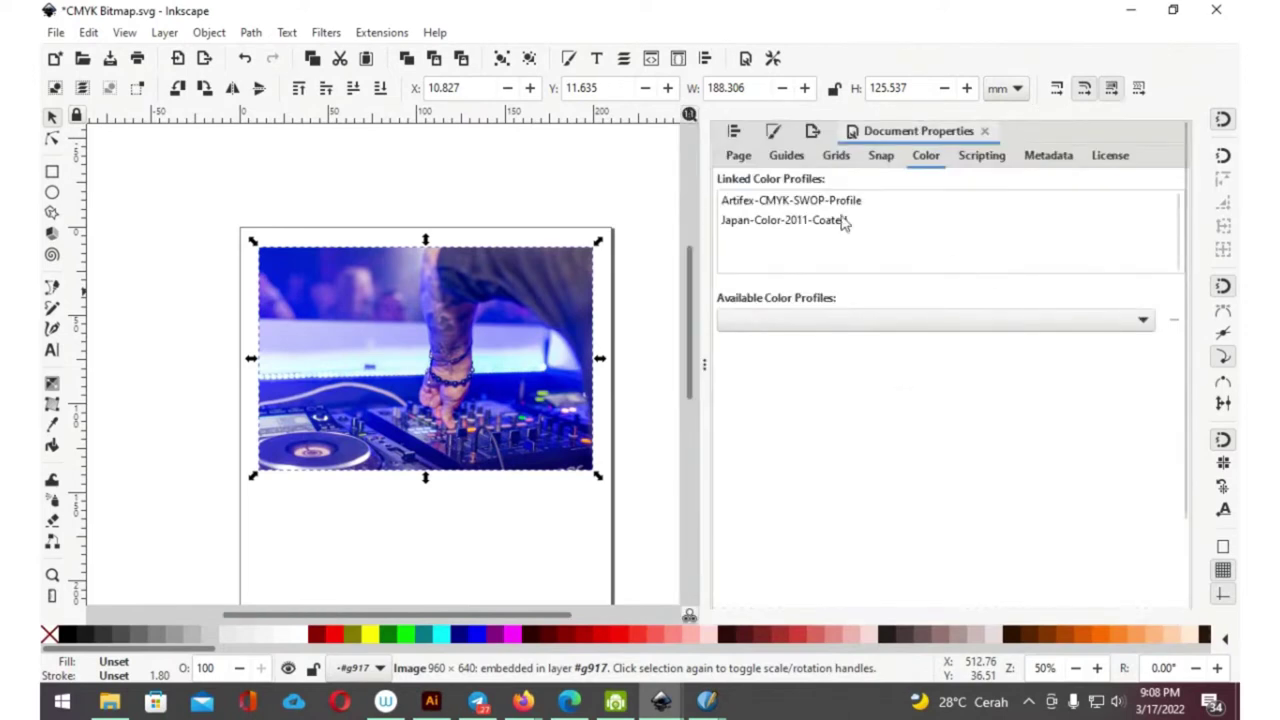
left_click(57, 32)
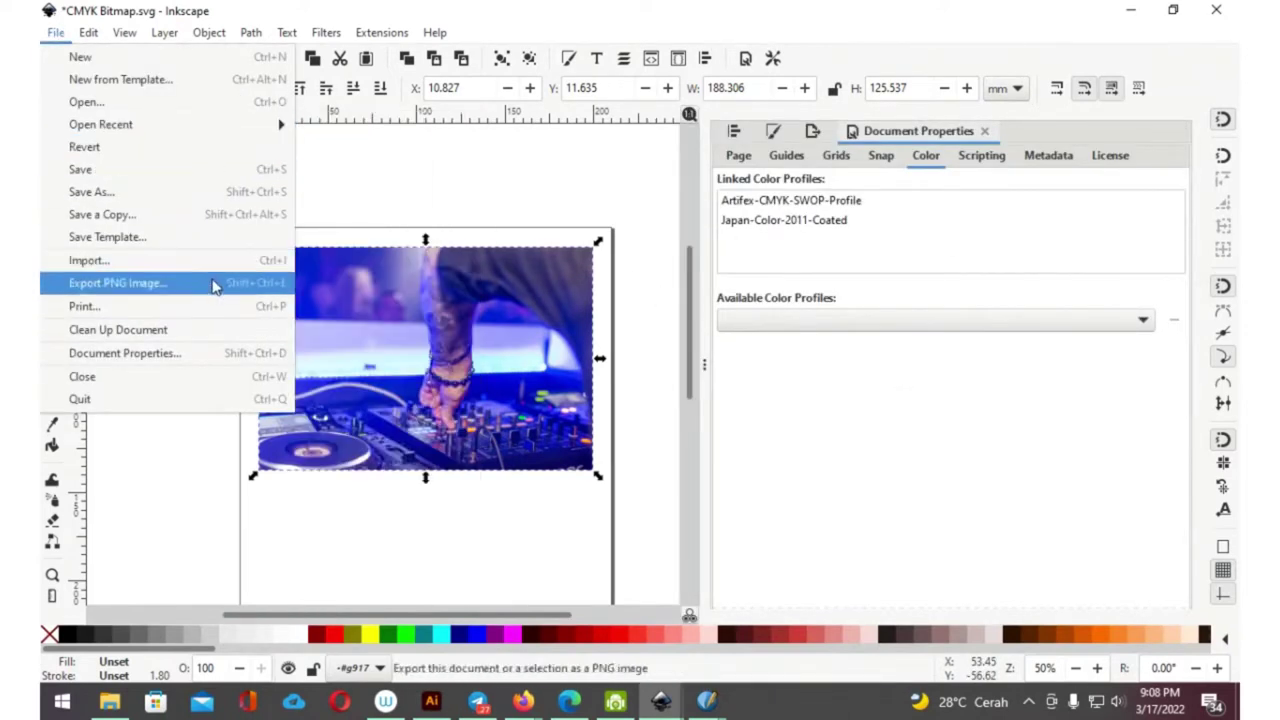
Set up Save As for CMYK Bitmap.pdf with Scribus CMYK PDF (*.PDF) as the file type
left_click(178, 203)
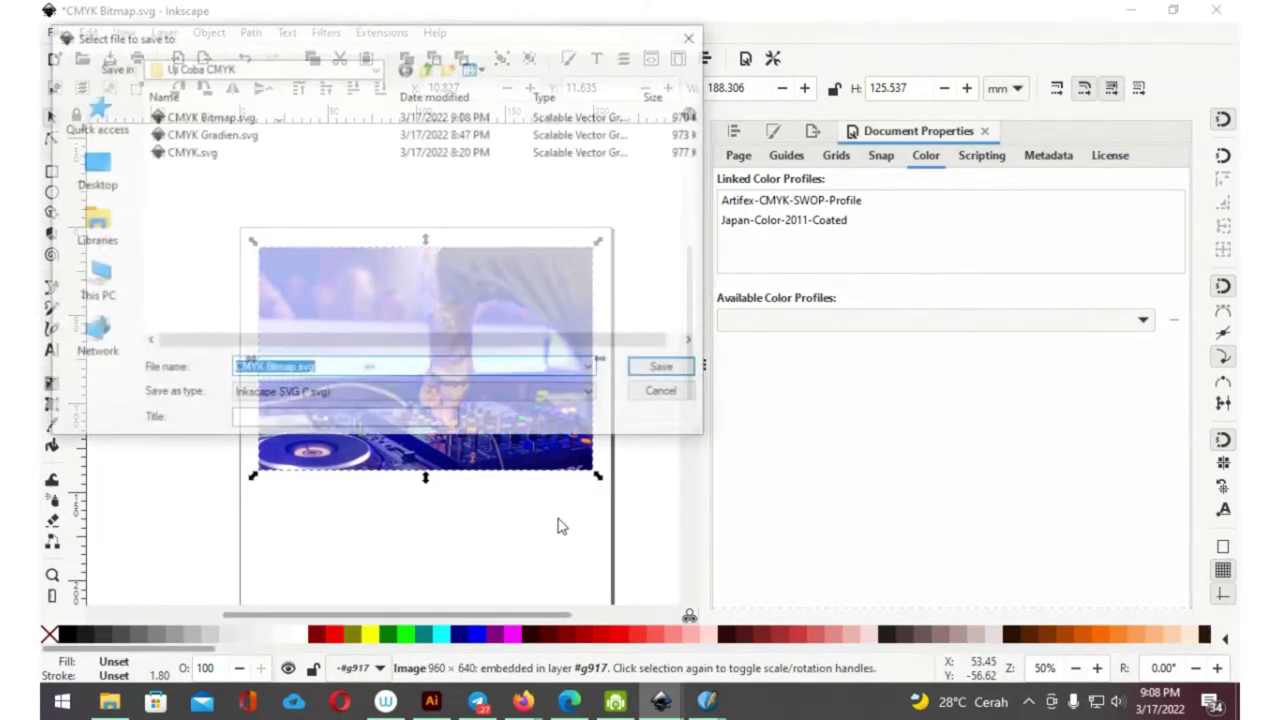
left_click(415, 394)
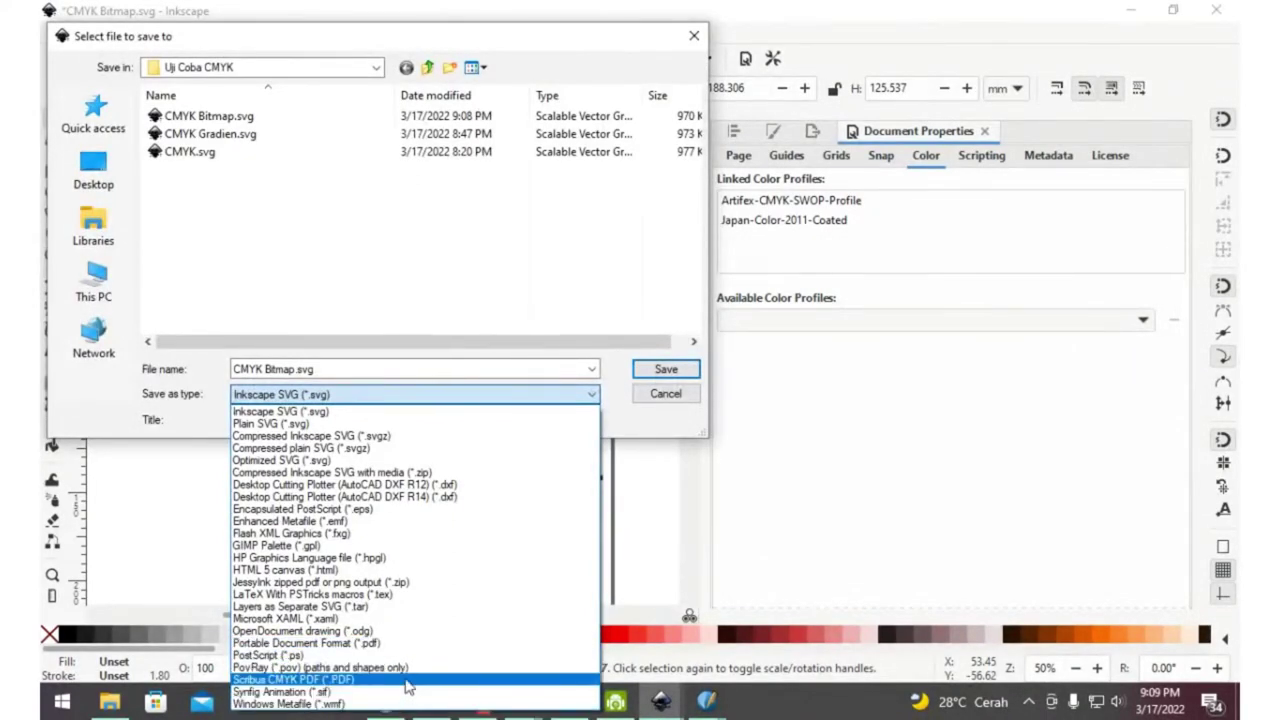
left_click(408, 686)
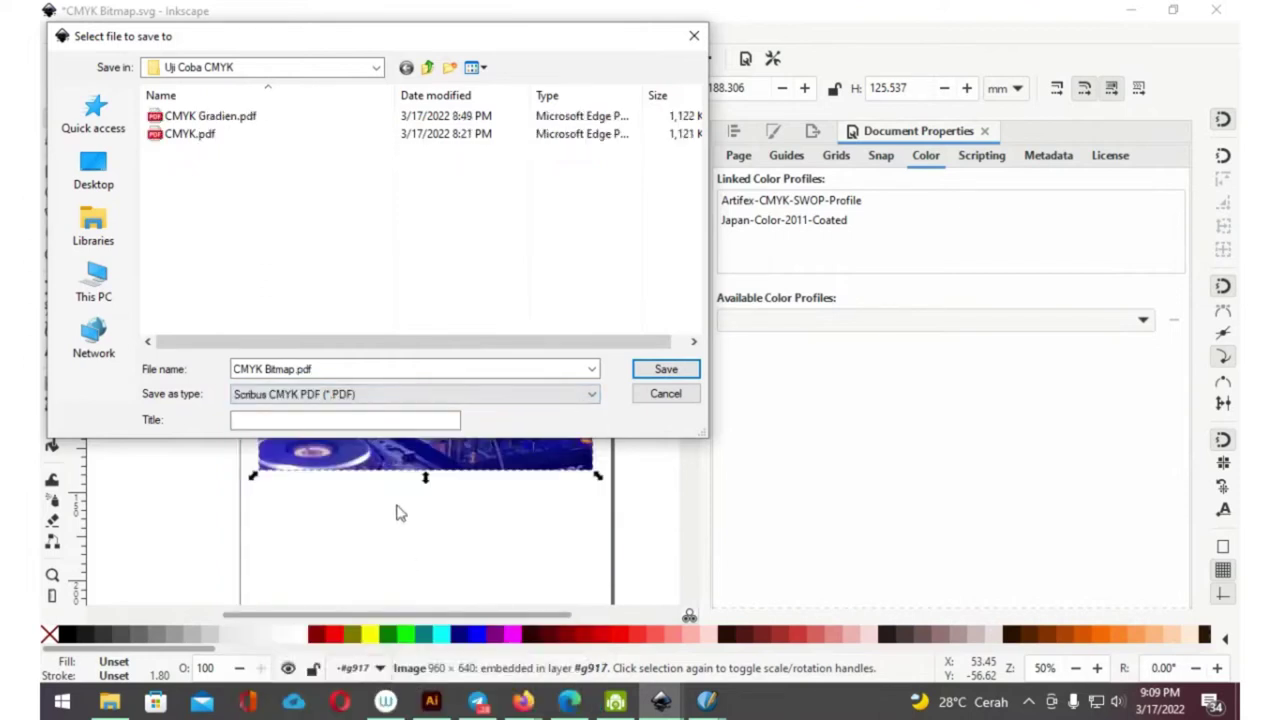
Save CMYK Bitmap.pdf with default PDF export settings, then move the single-profile warning aside
left_click(666, 370)
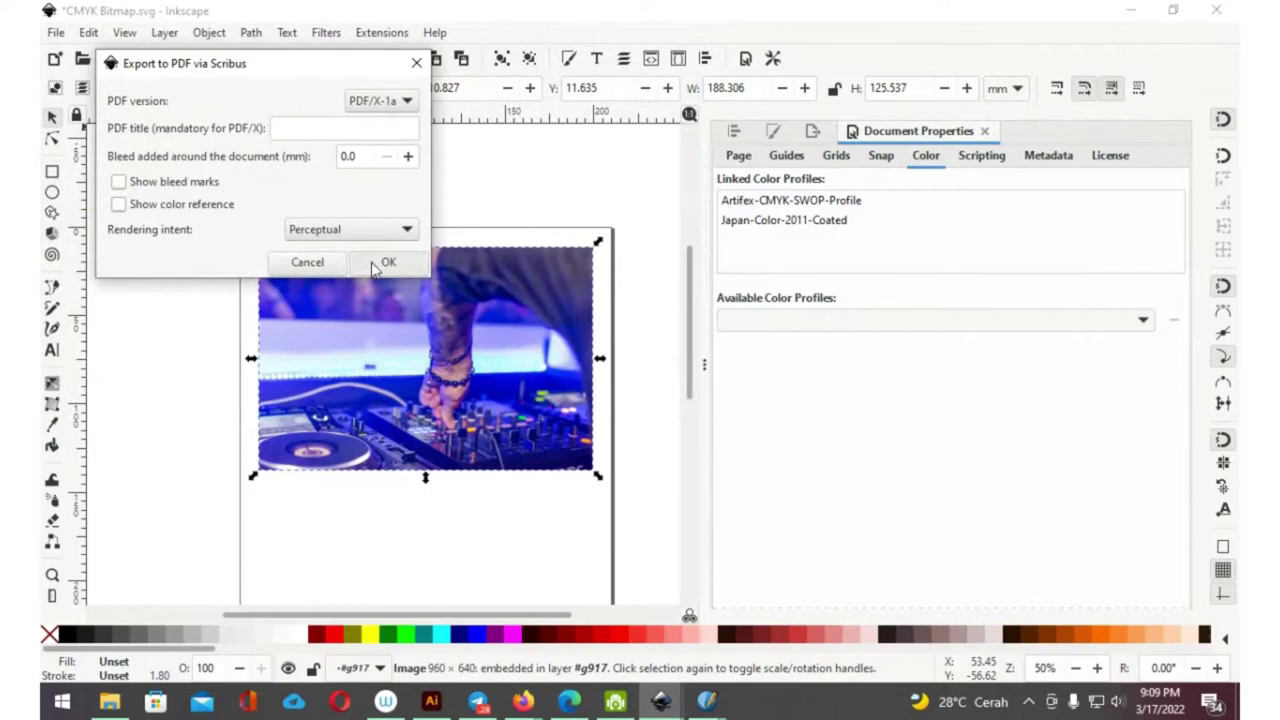
left_click(372, 262)
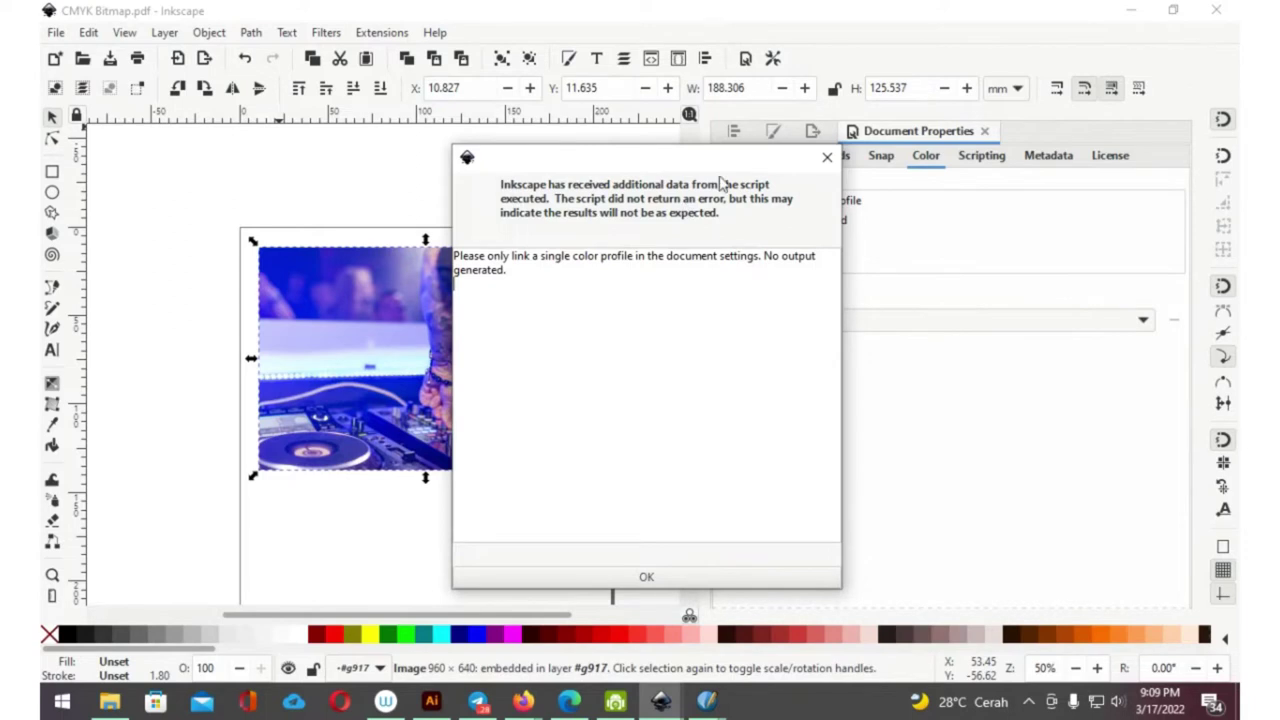
left_click_drag(733, 158, 537, 155)
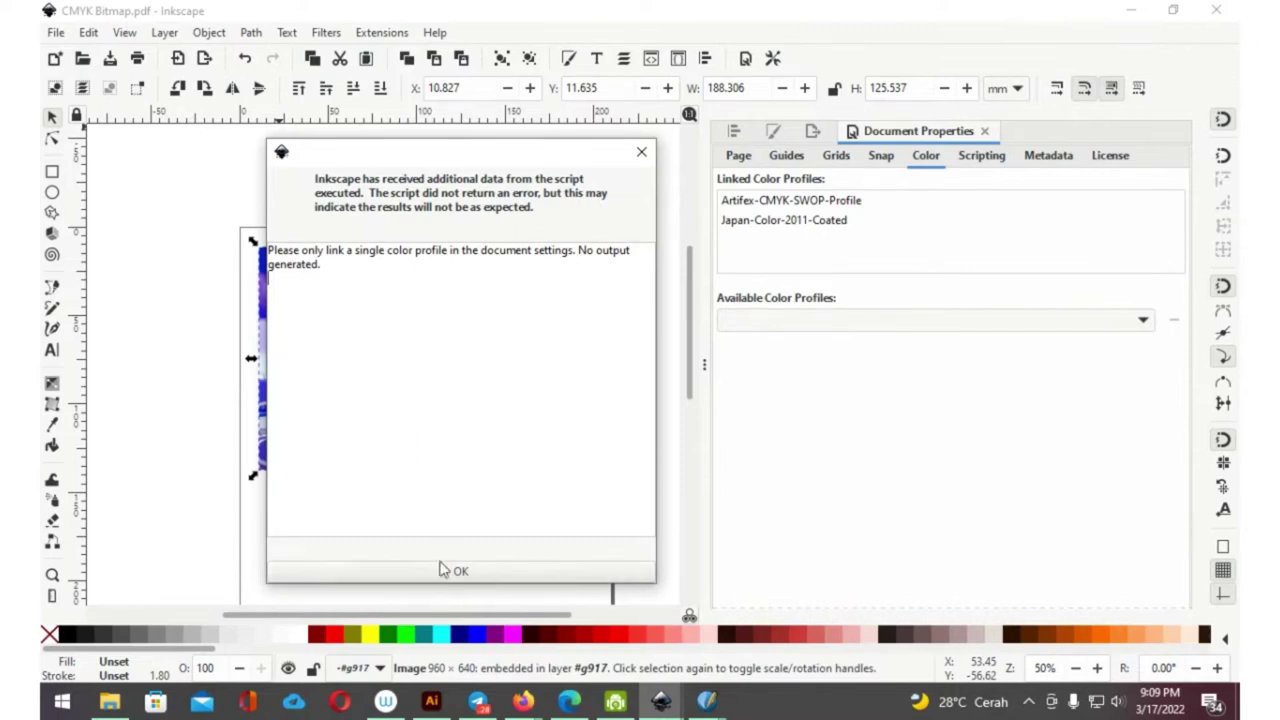
Dismiss the warnings and remove Japan-Color-2011-Coated from the Linked Color Profiles list
left_click(420, 580)
left_click(630, 399)
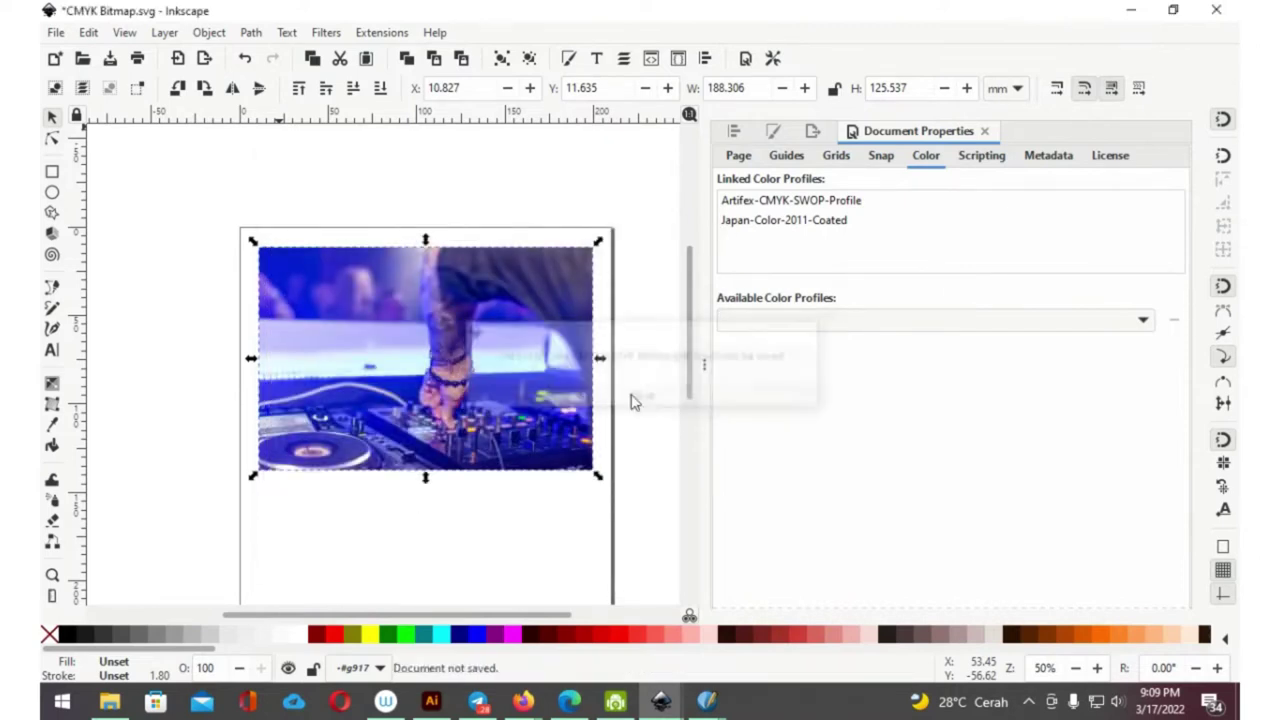
left_click(838, 222)
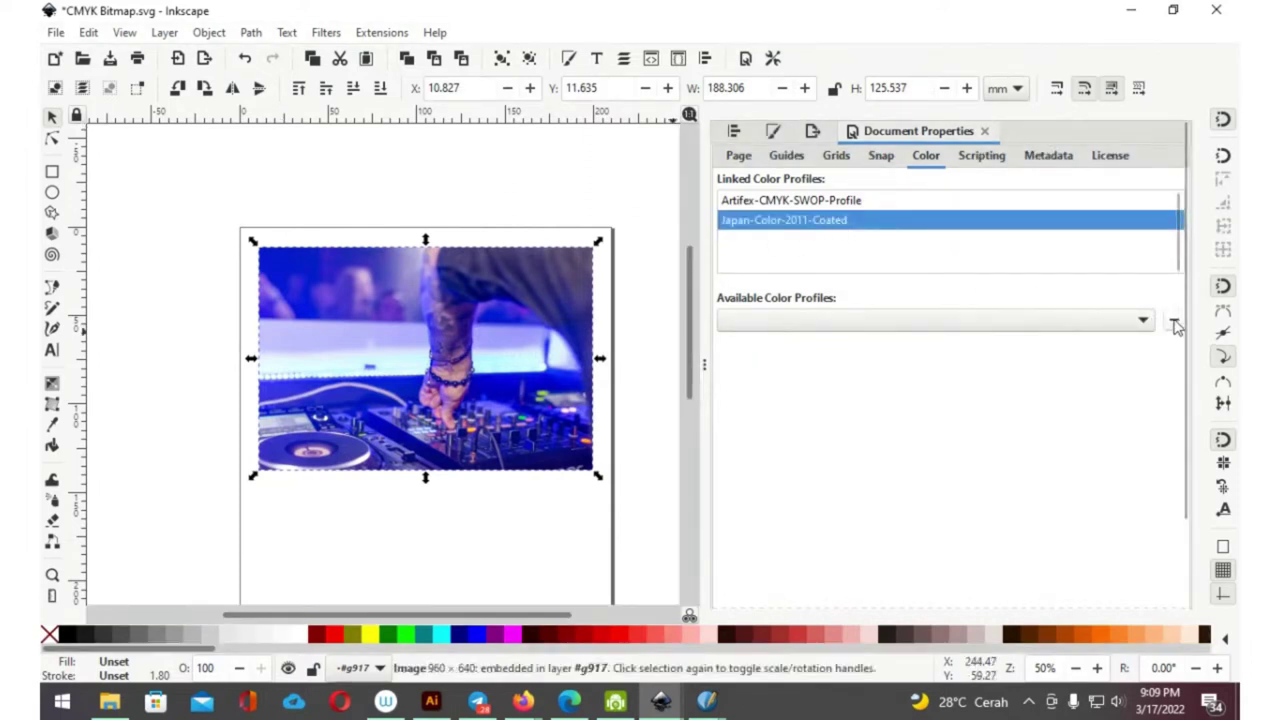
left_click(1174, 321)
left_click(746, 202)
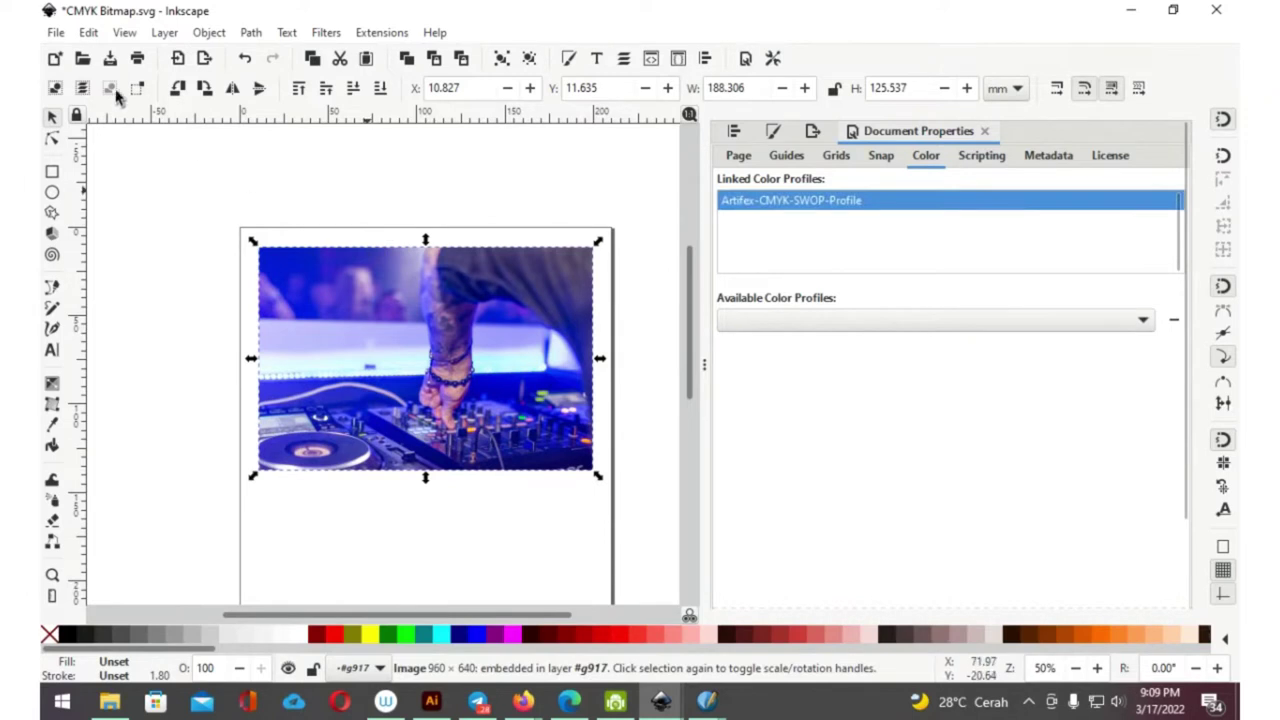
key("Escape")
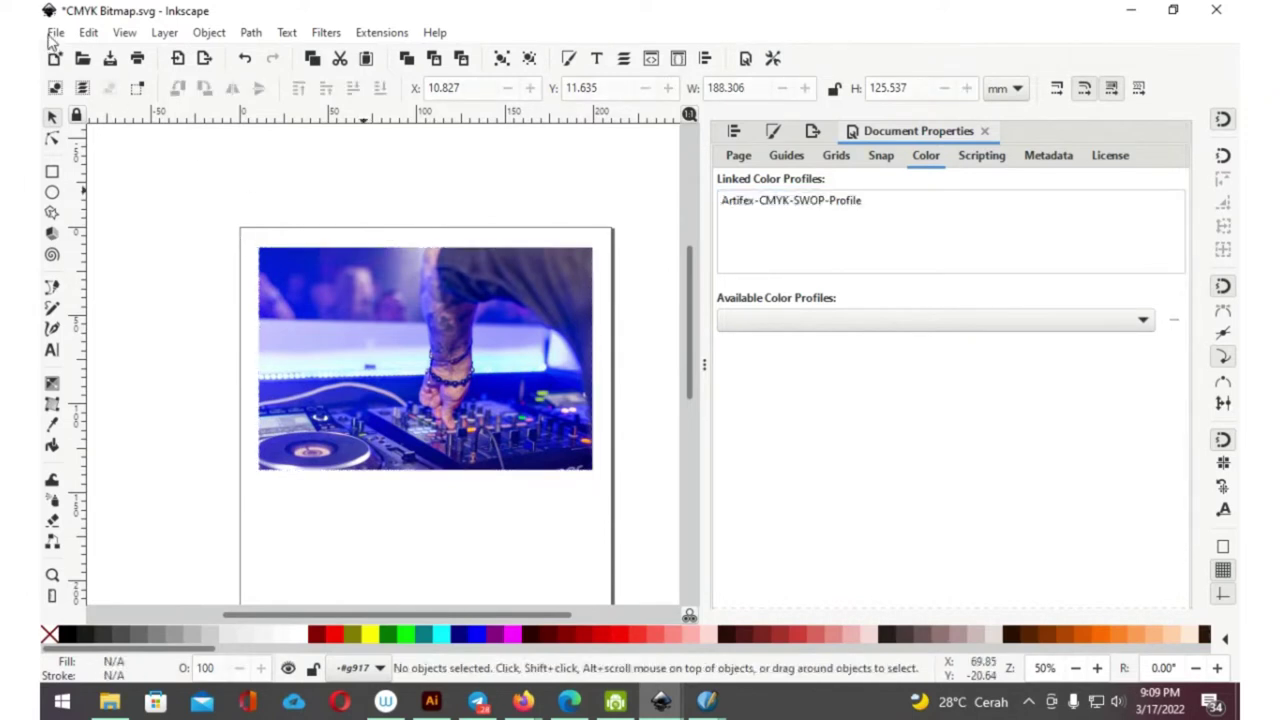
left_click(52, 34)
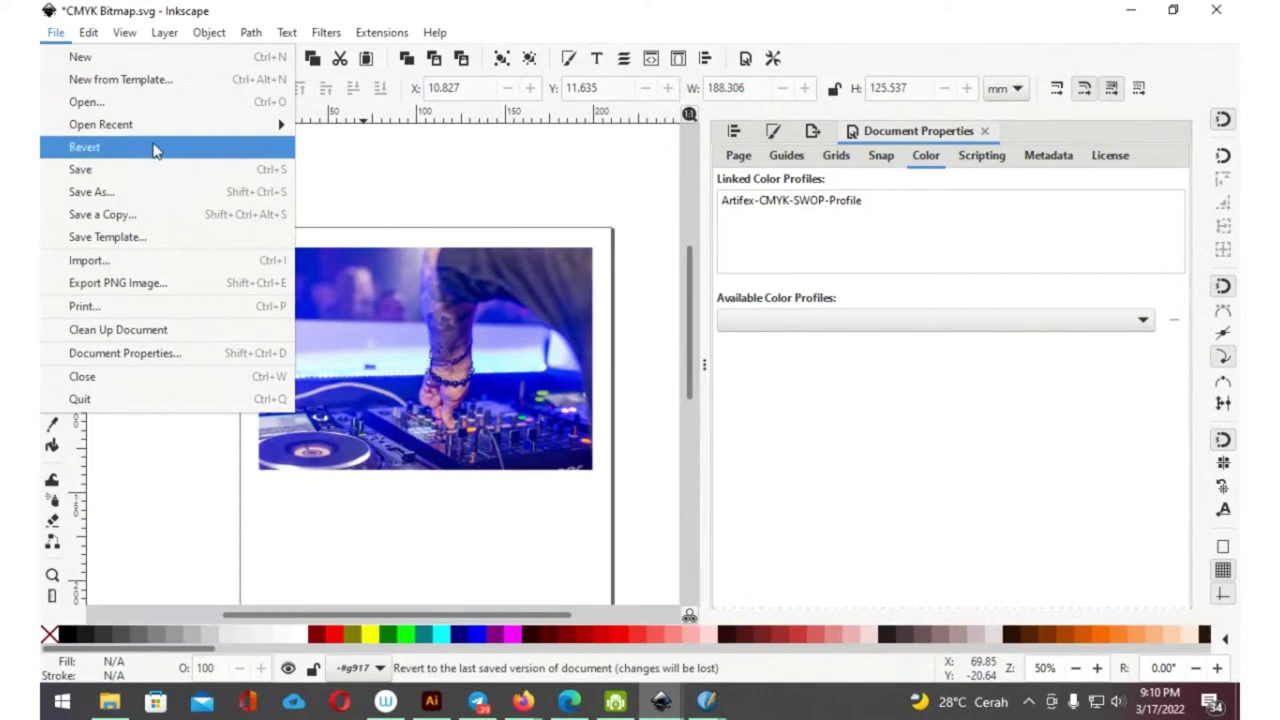
Save as CMYK Bitmap.pdf in Scribus CMYK PDF format, keeping PDF/X-1a, and run the export
left_click(160, 191)
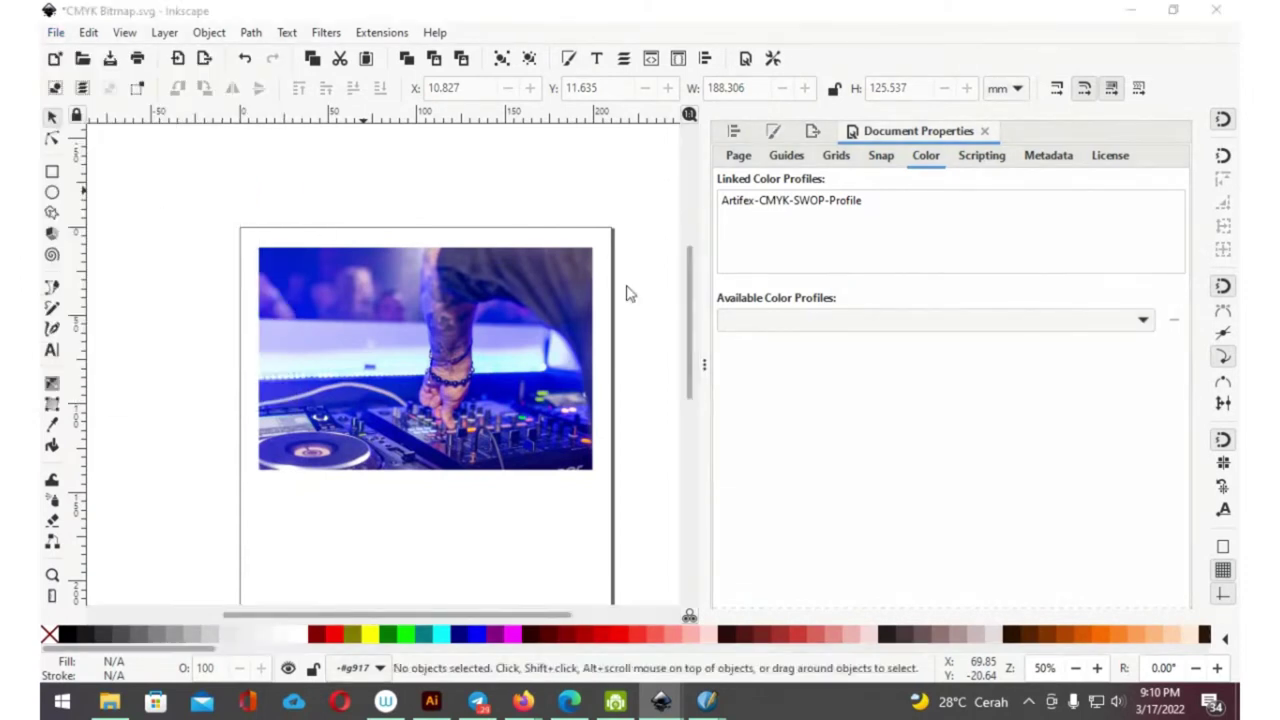
left_click(526, 396)
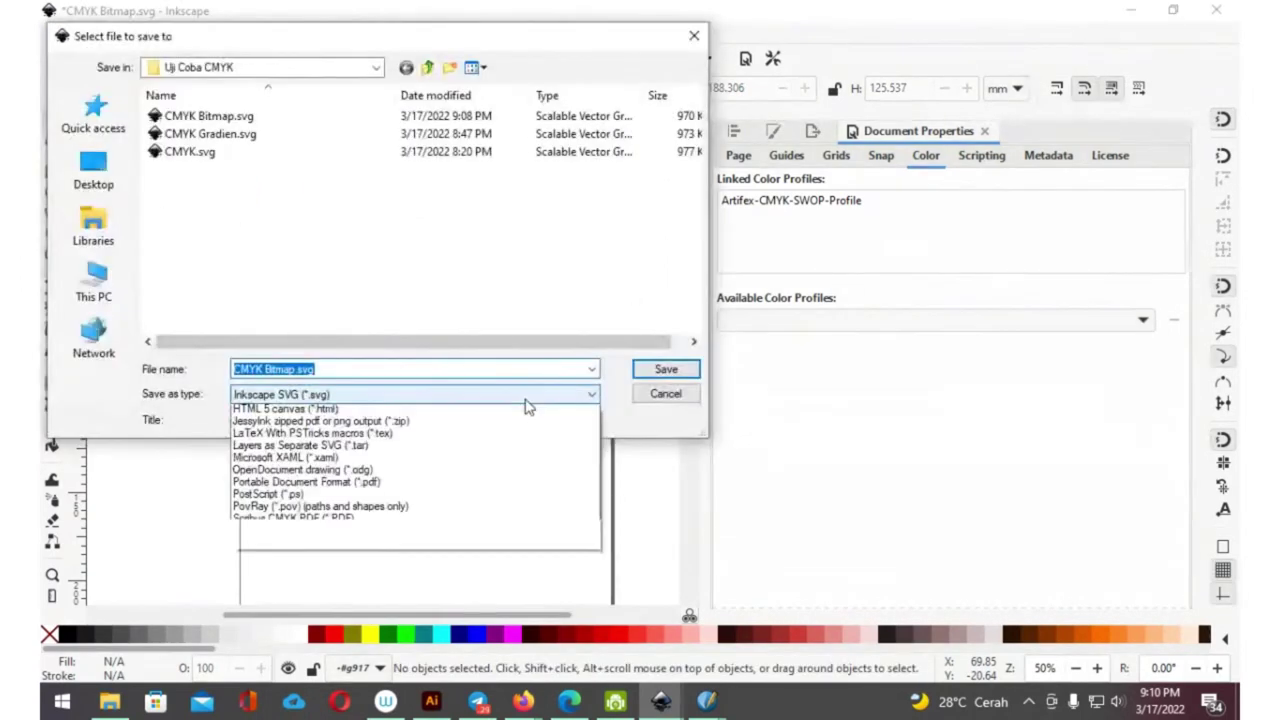
left_click(330, 655)
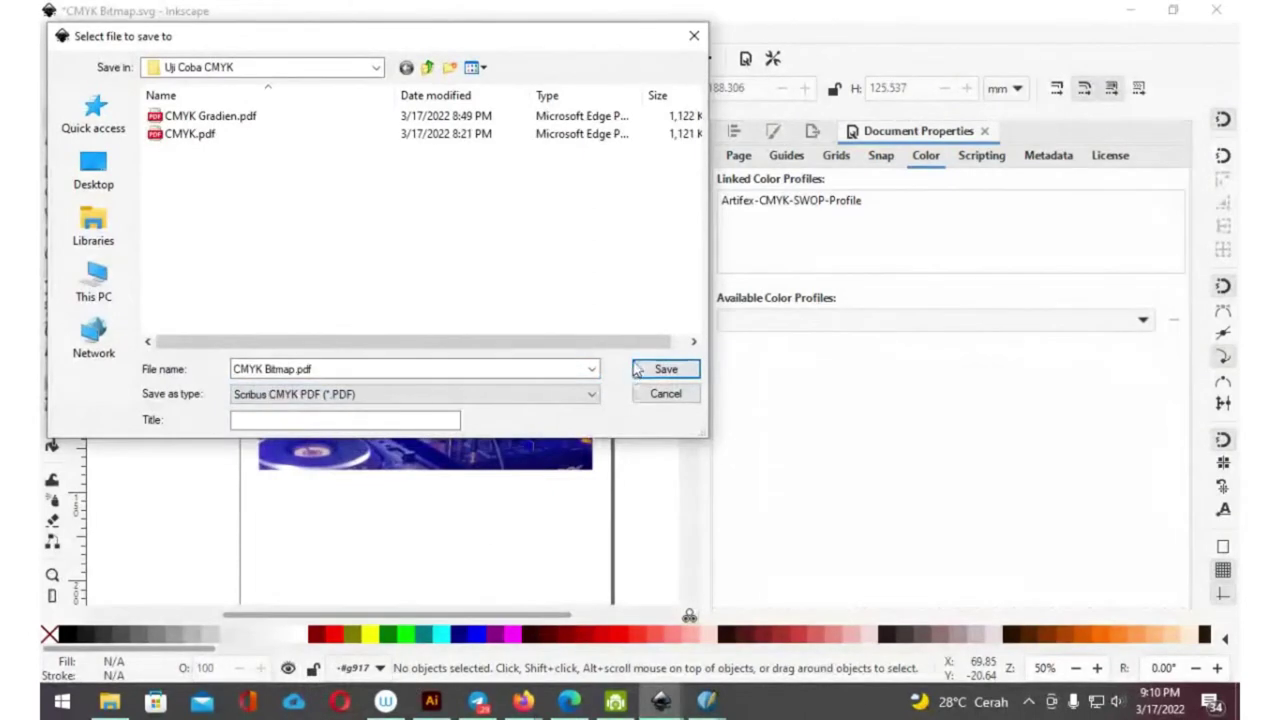
left_click(665, 369)
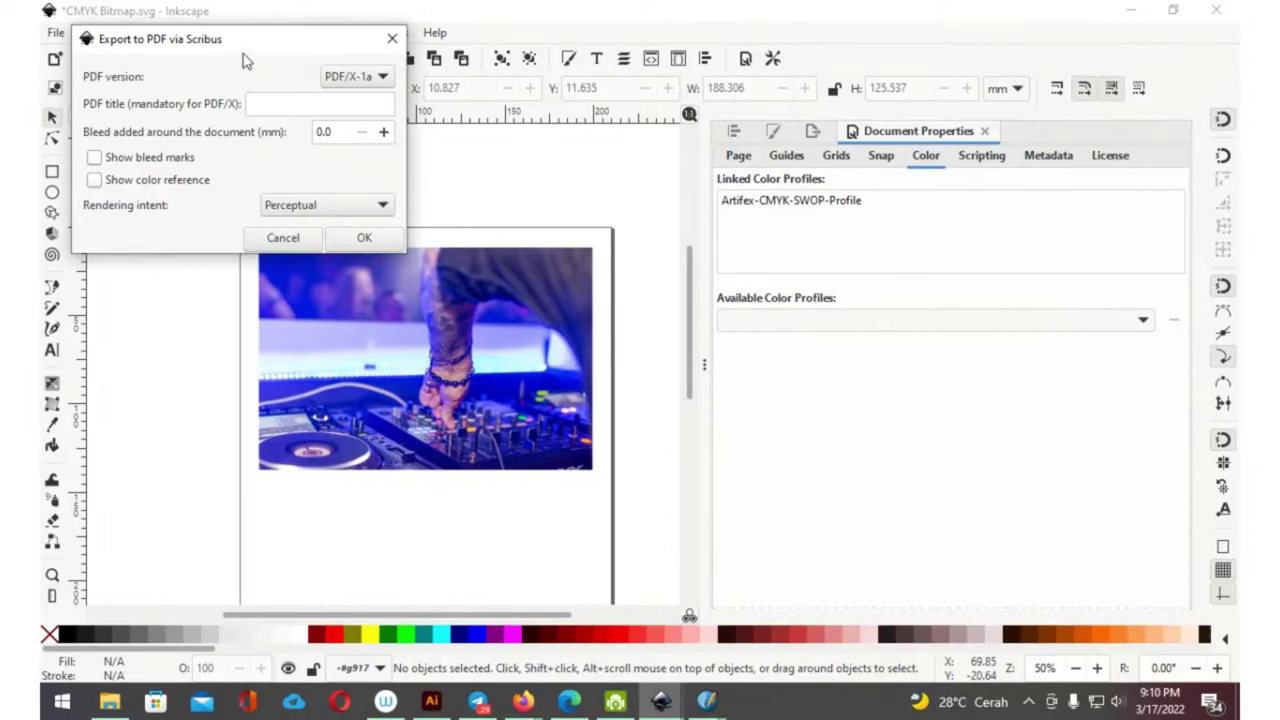
left_click_drag(254, 48, 277, 152)
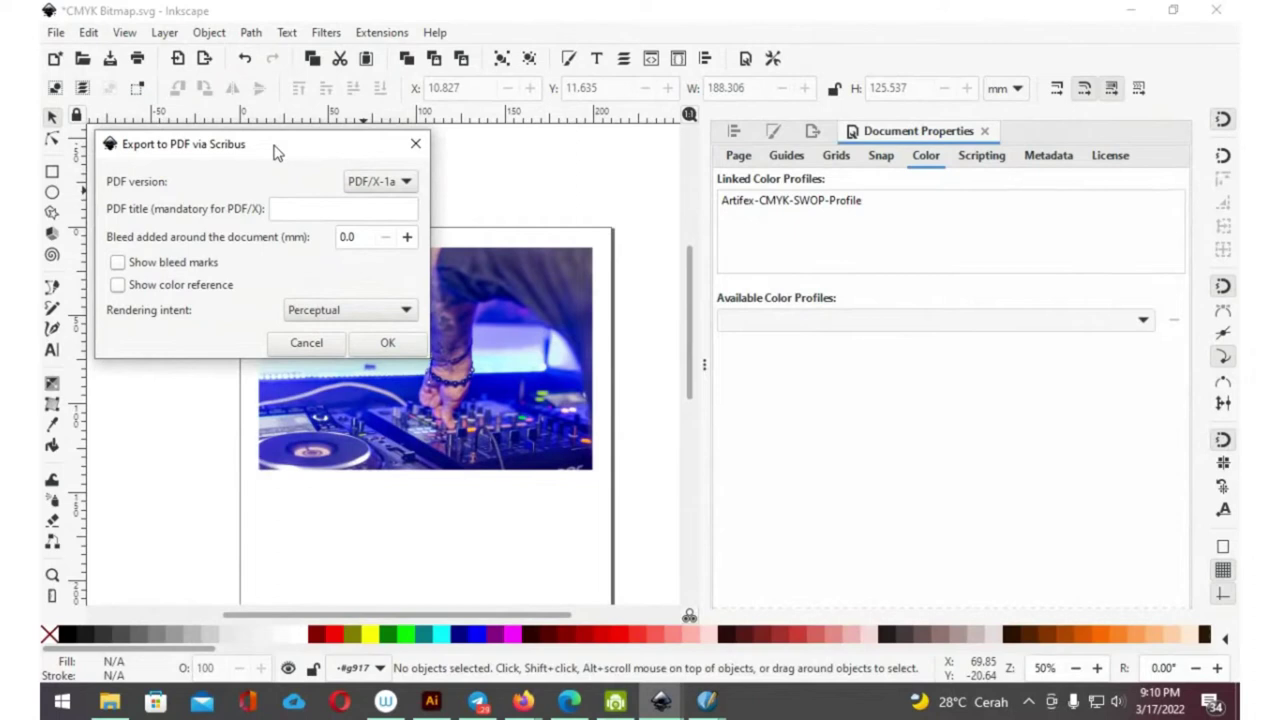
left_click(407, 183)
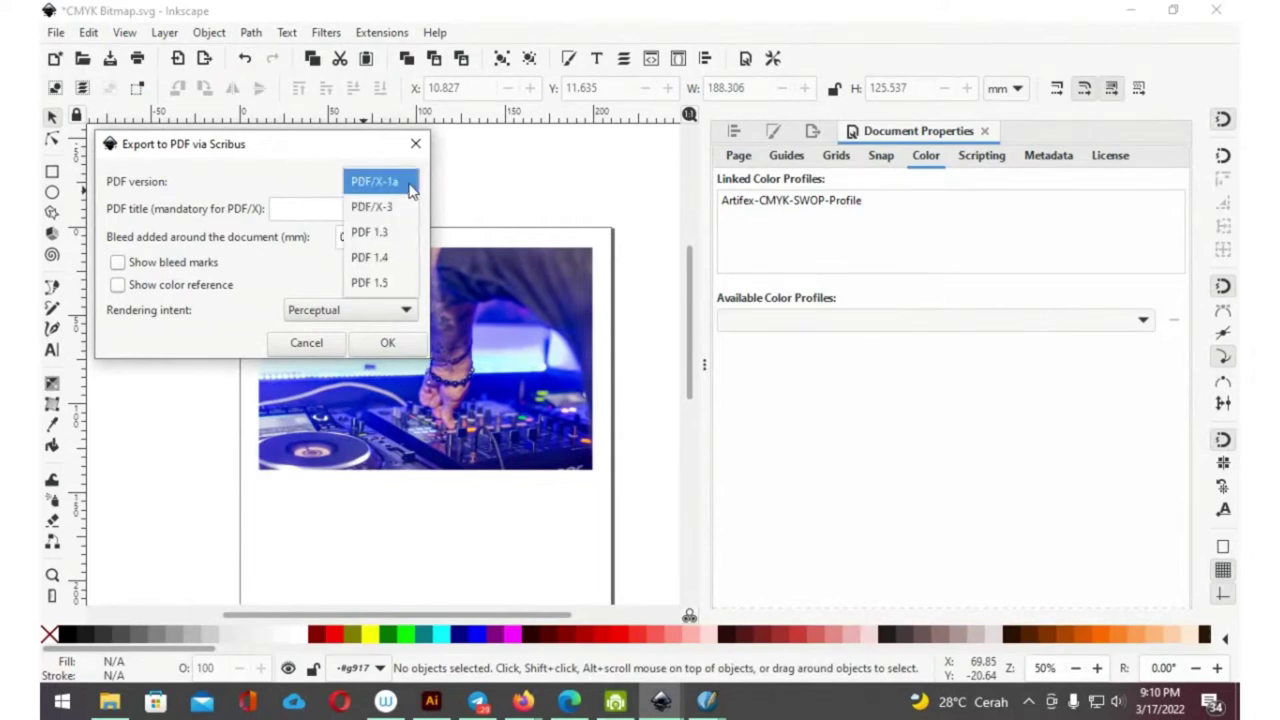
left_click(315, 173)
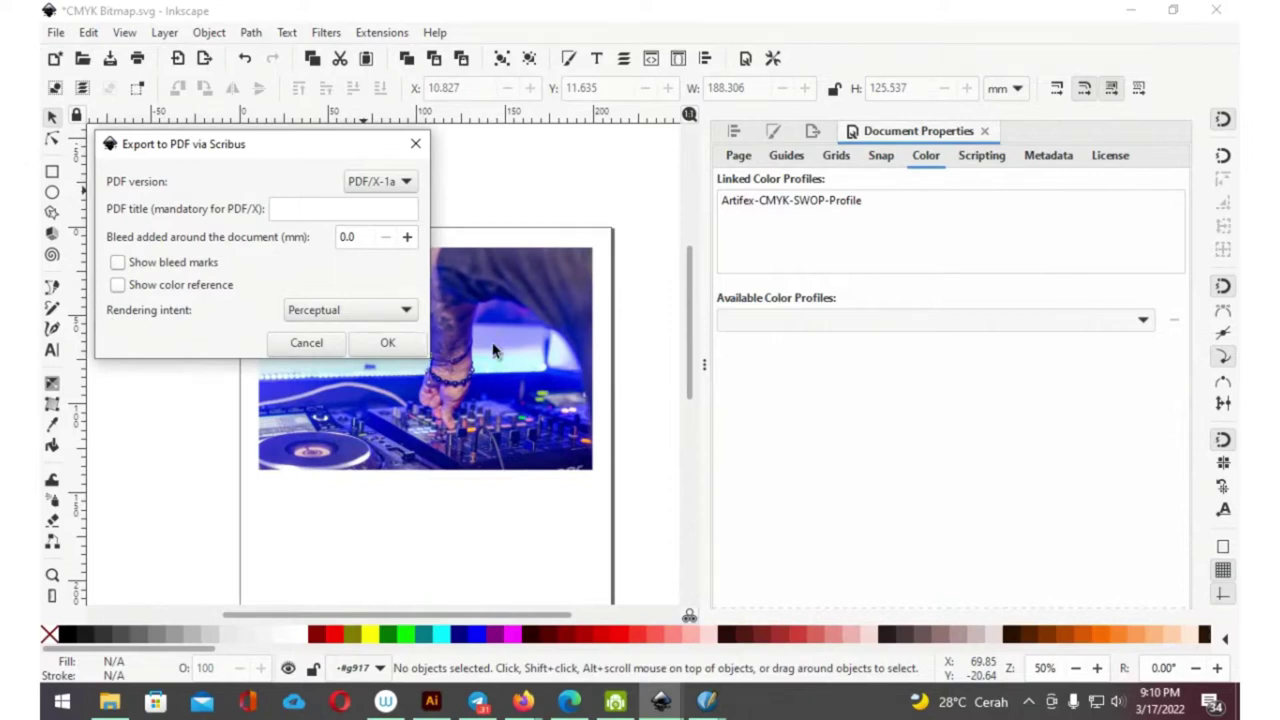
left_click(387, 343)
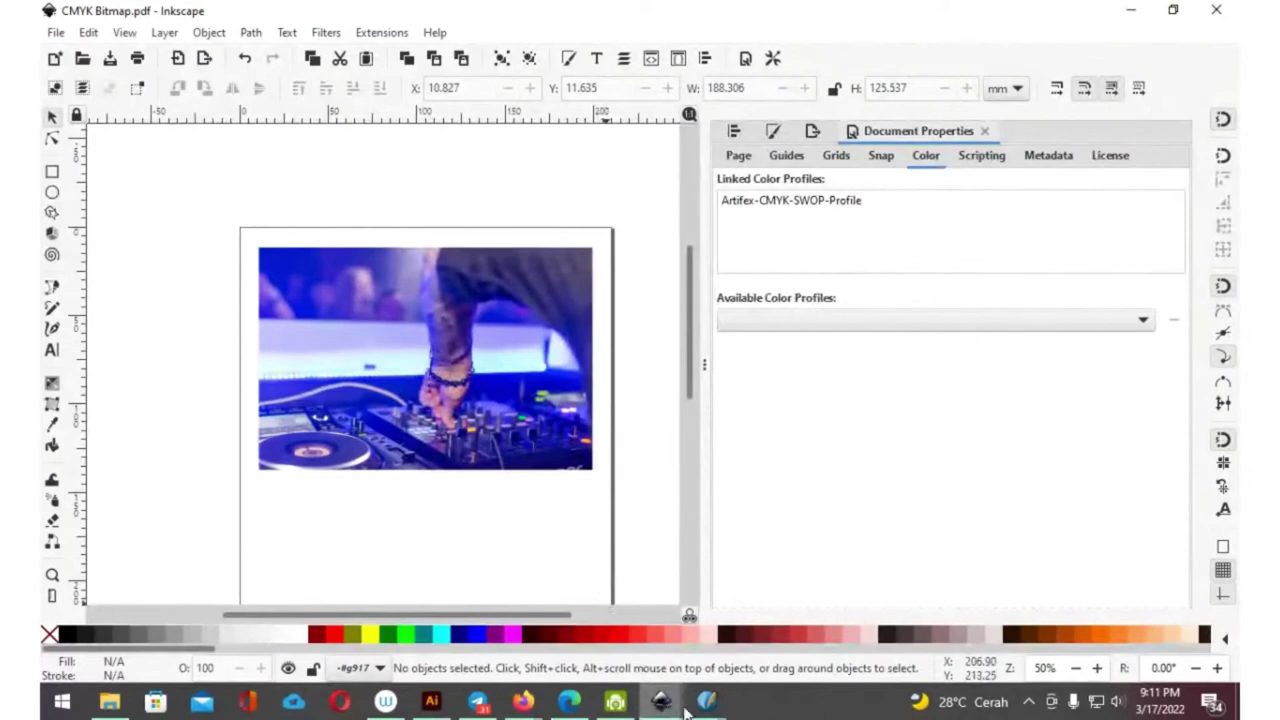
Open CMYK Bitmap.pdf from the Uji Coba CMYK folder with Scribus 1.5.7
left_click(110, 702)
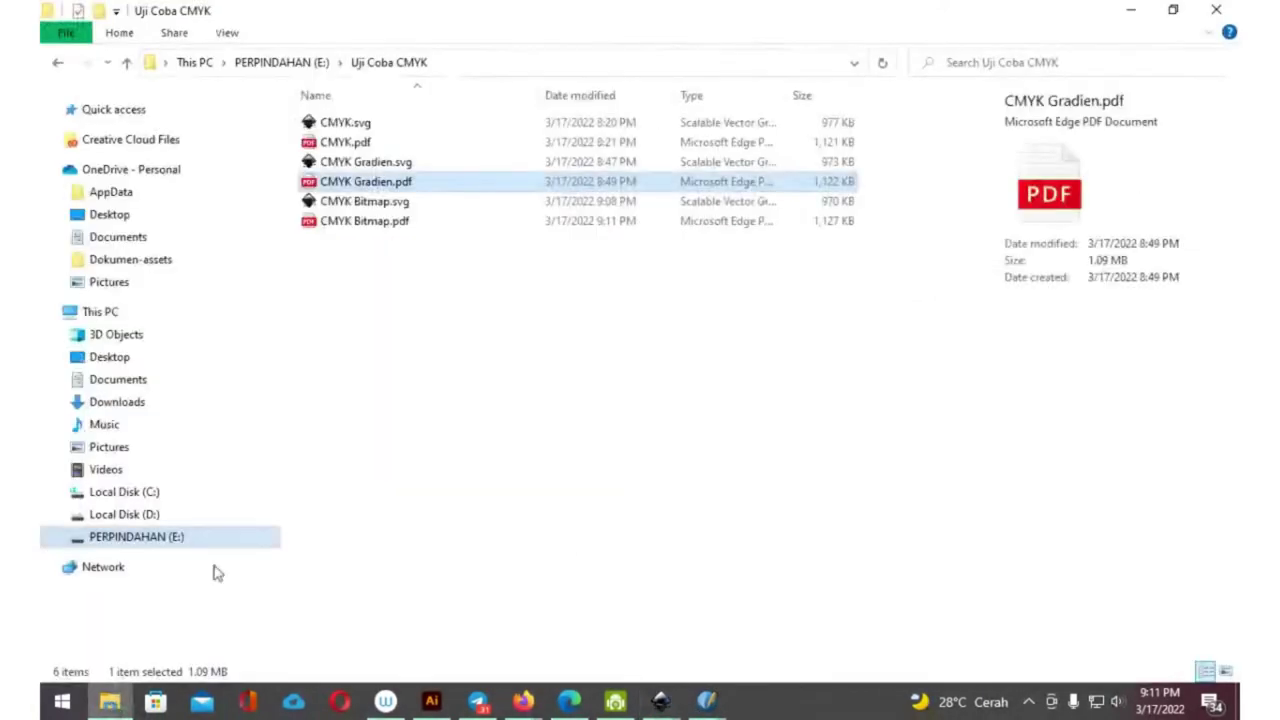
left_click(383, 249)
left_click(378, 226)
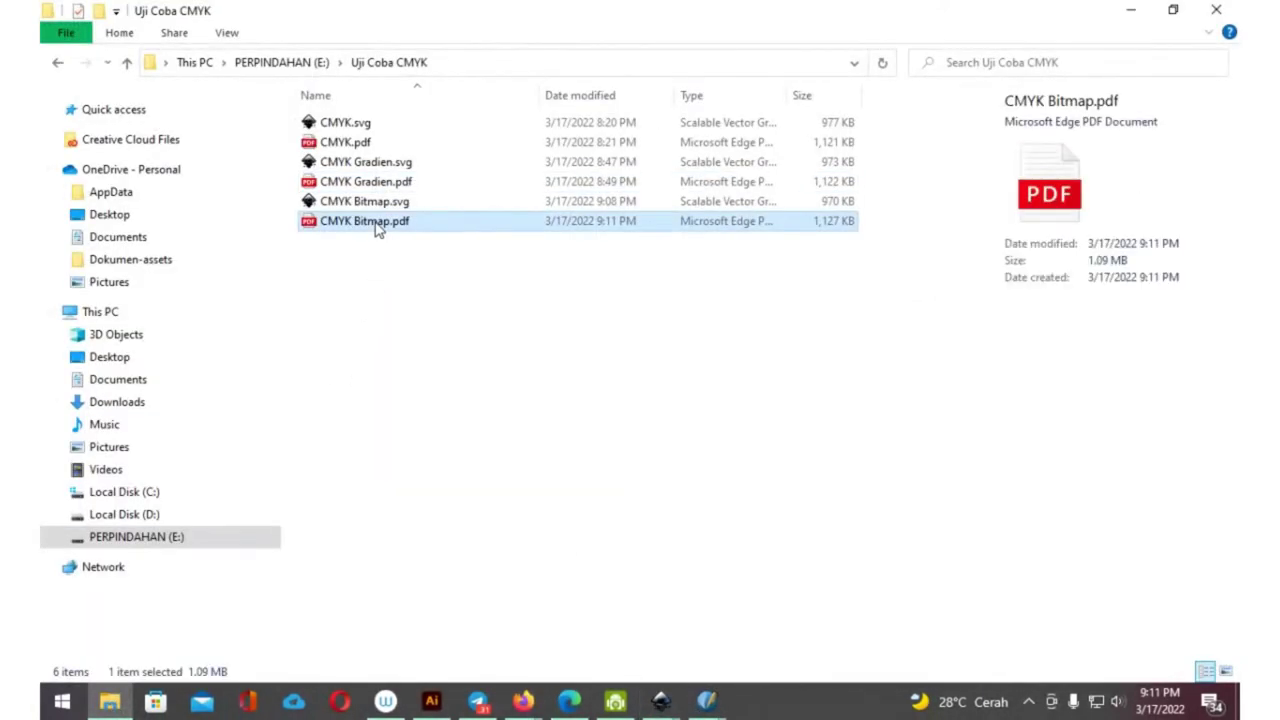
right_click(378, 228)
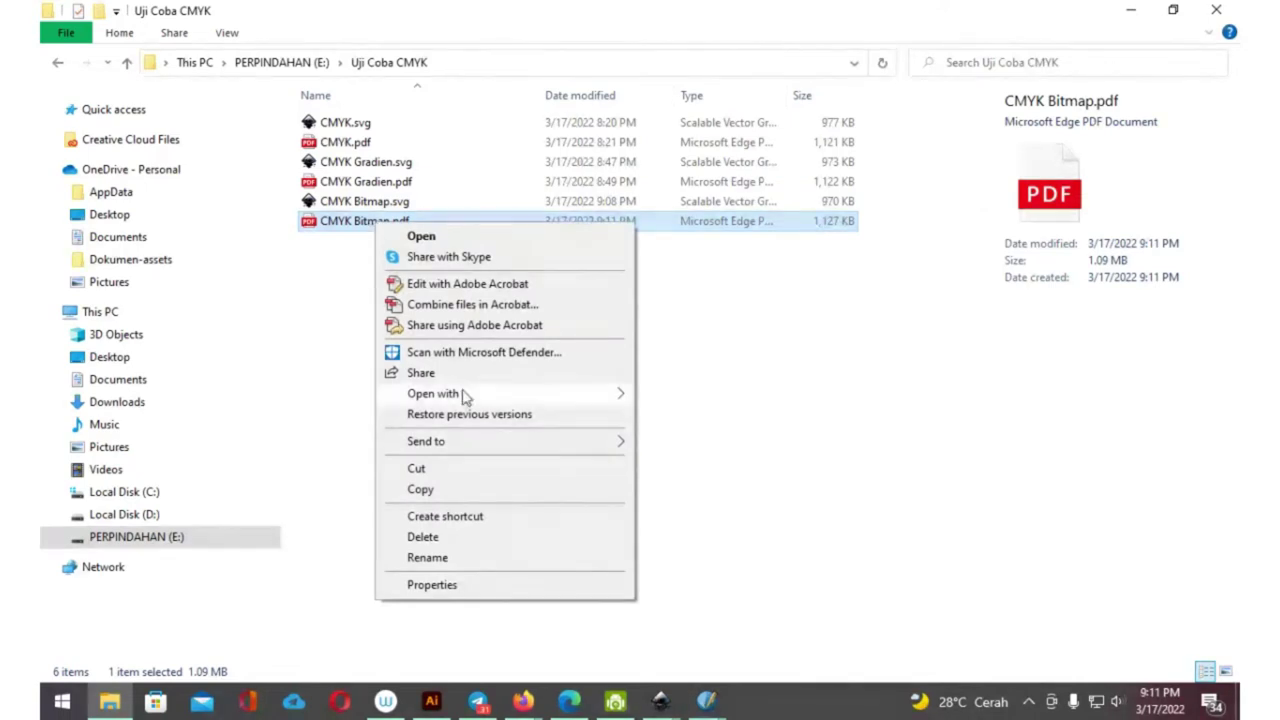
mouse_move(433, 393)
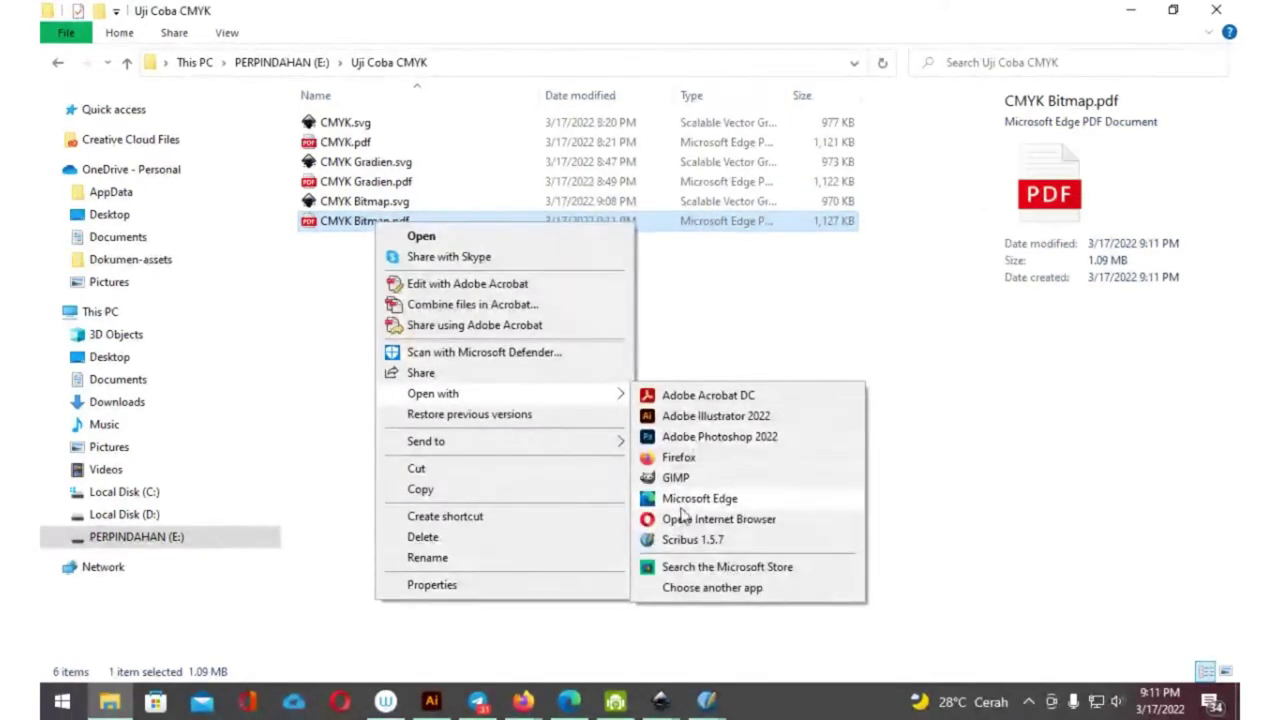
left_click(680, 543)
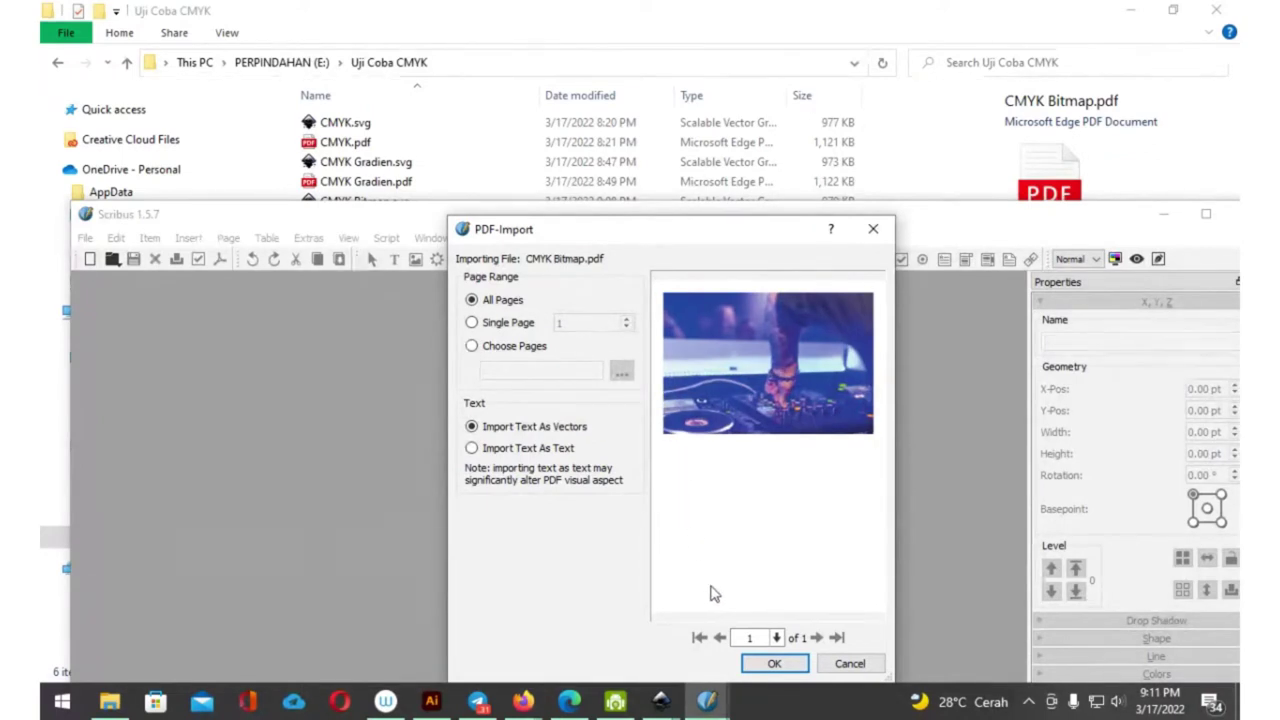
Import all PDF pages, maximize Scribus, and show the photo frame's colour settings
left_click(771, 664)
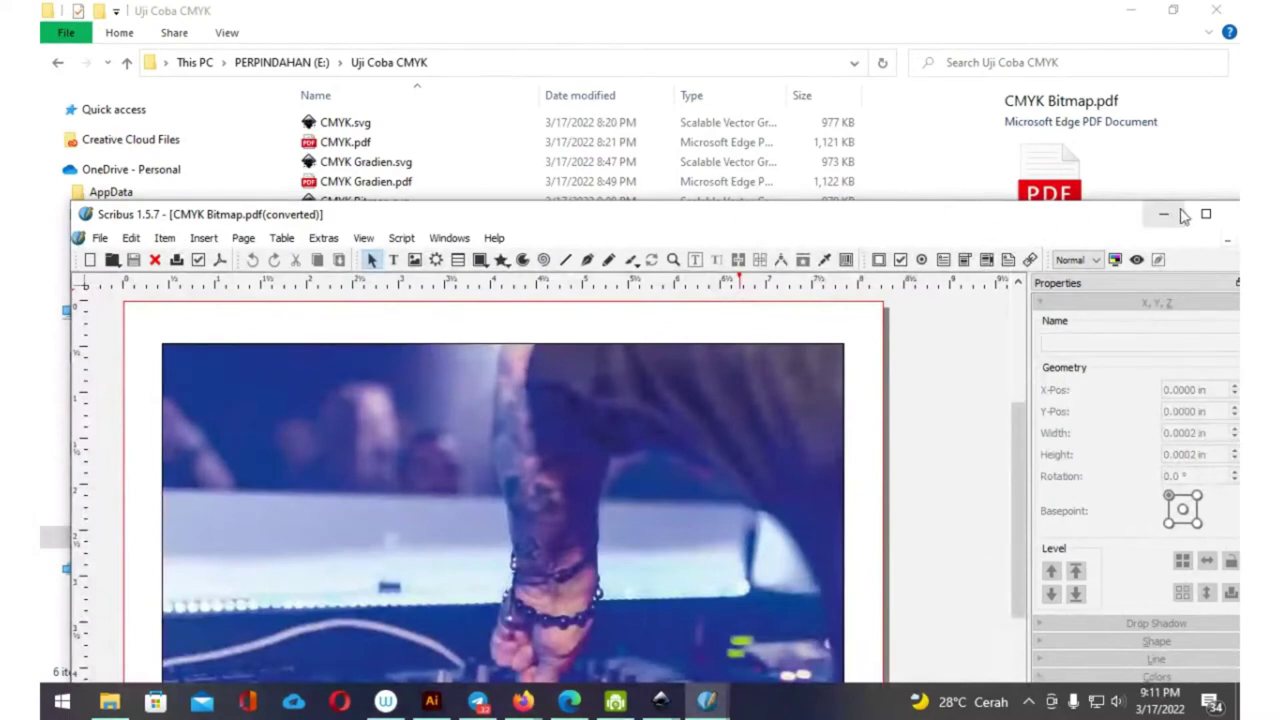
left_click(1206, 214)
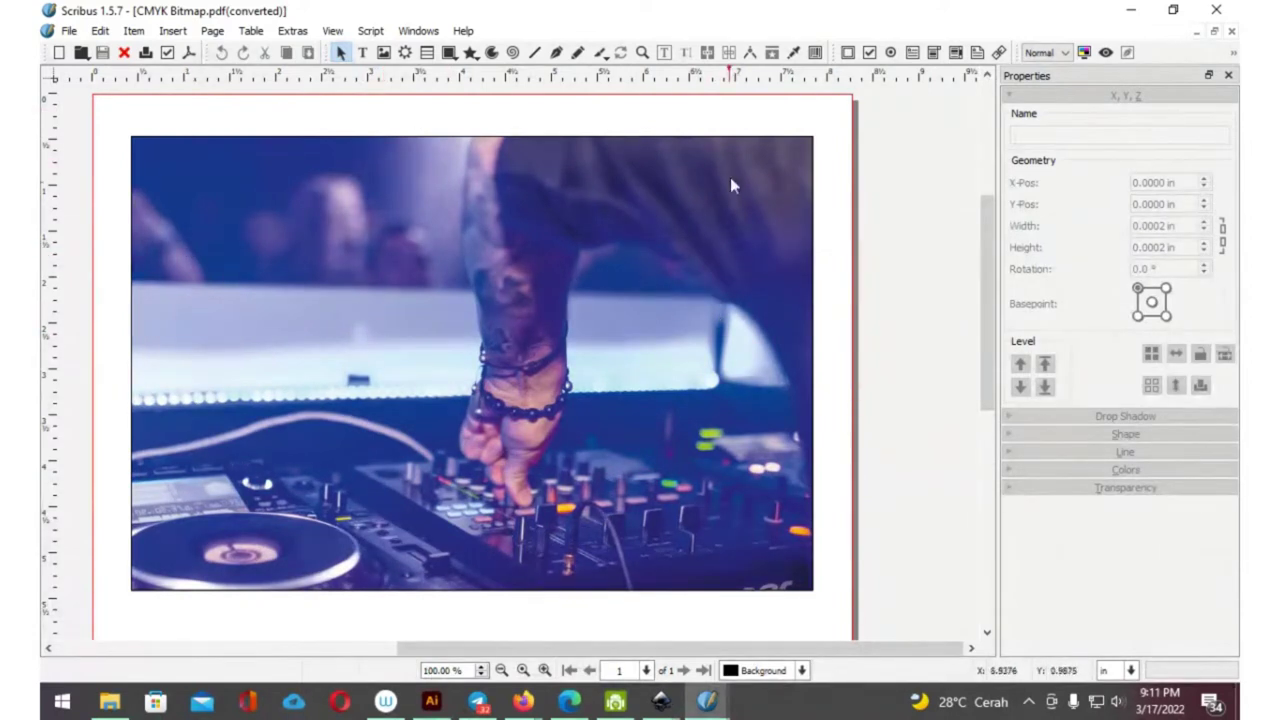
left_click(722, 276)
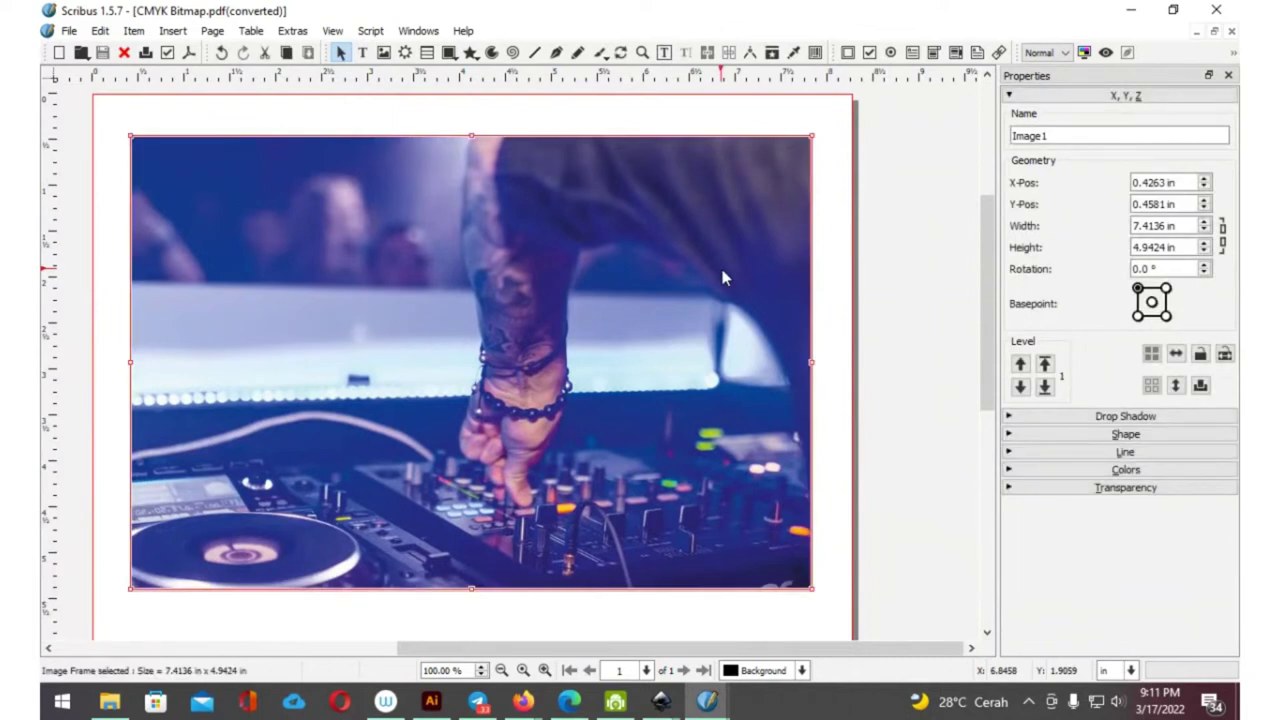
left_click(1010, 96)
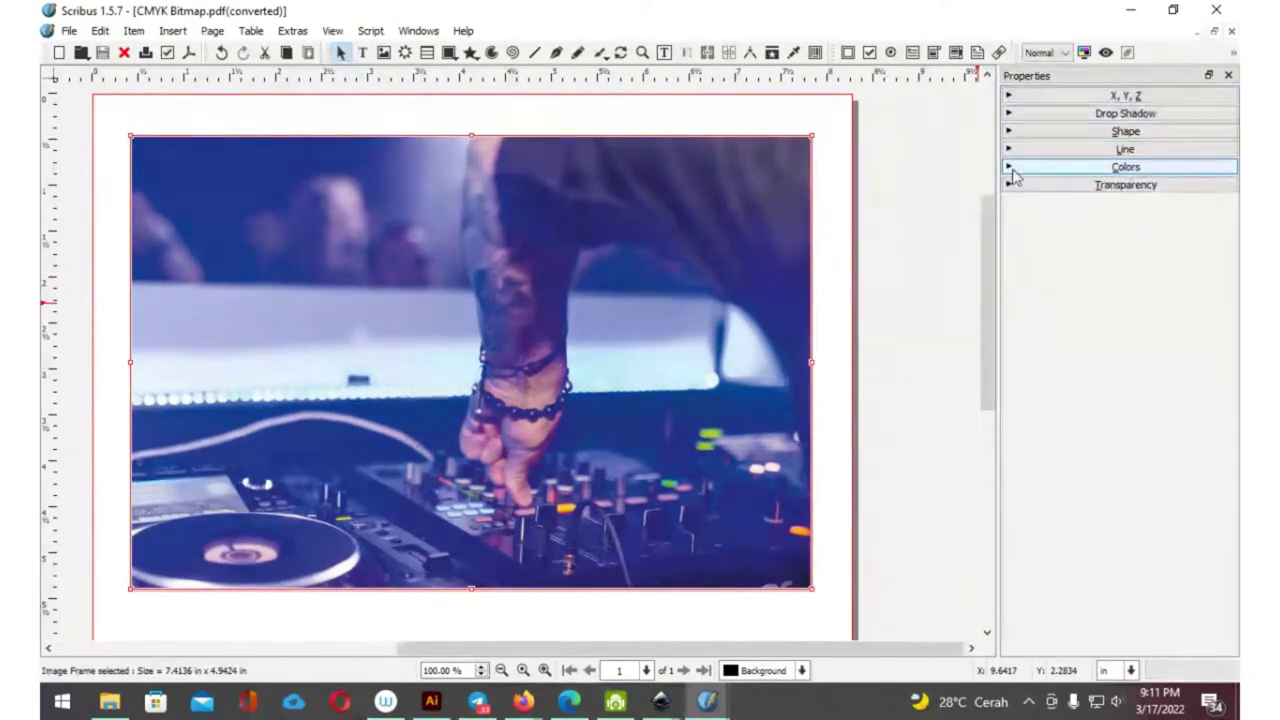
left_click(1011, 170)
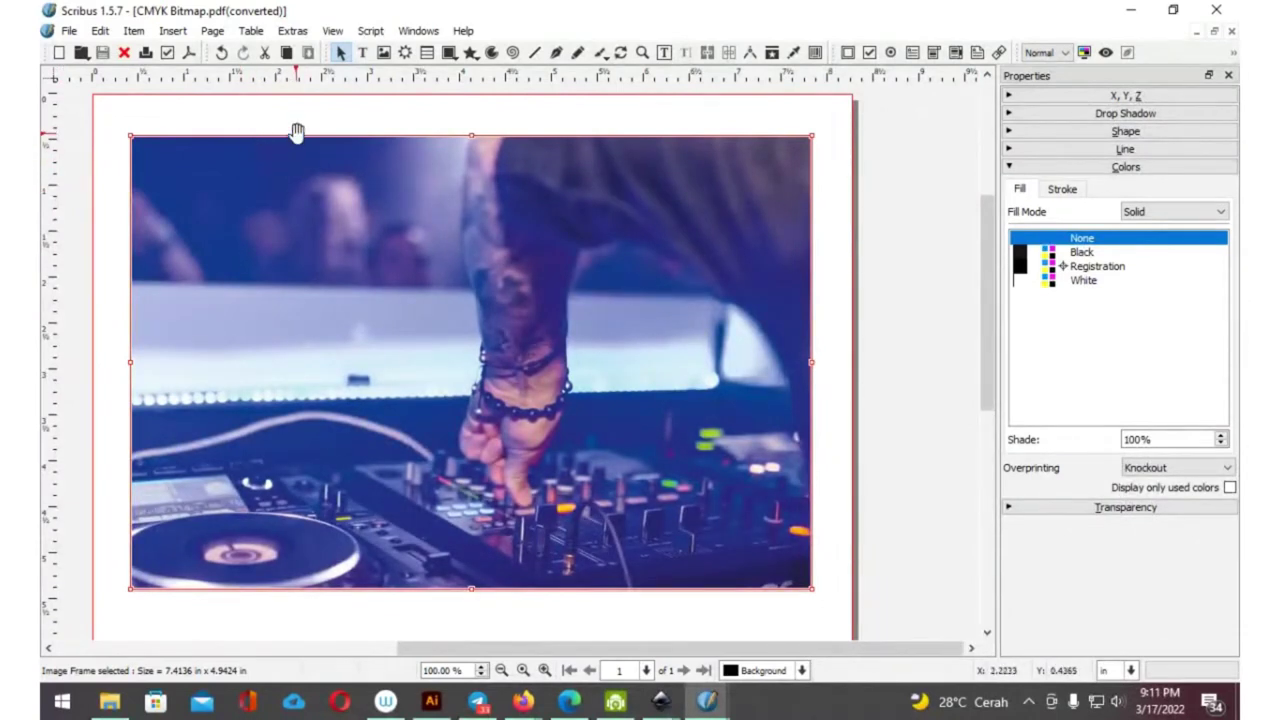
Start printing, ignore the low-resolution preflight warning, and set the destination to Adobe PDF
left_click(146, 55)
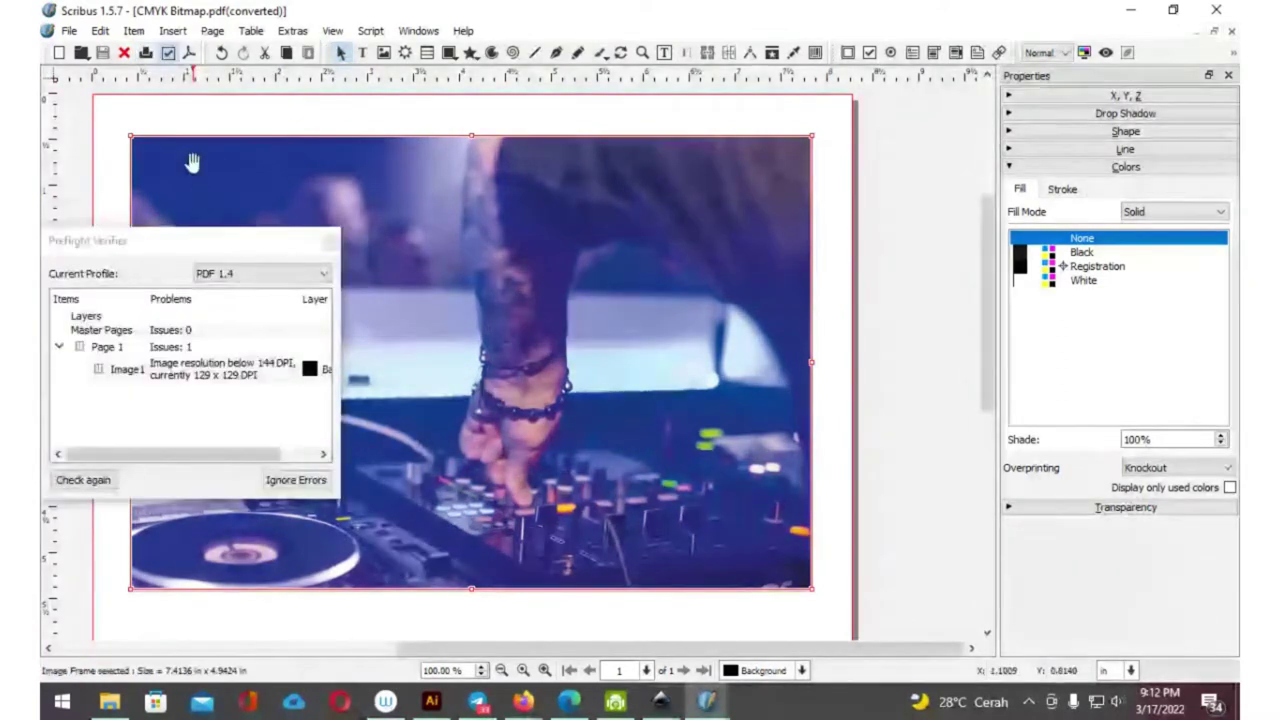
left_click_drag(206, 240, 598, 91)
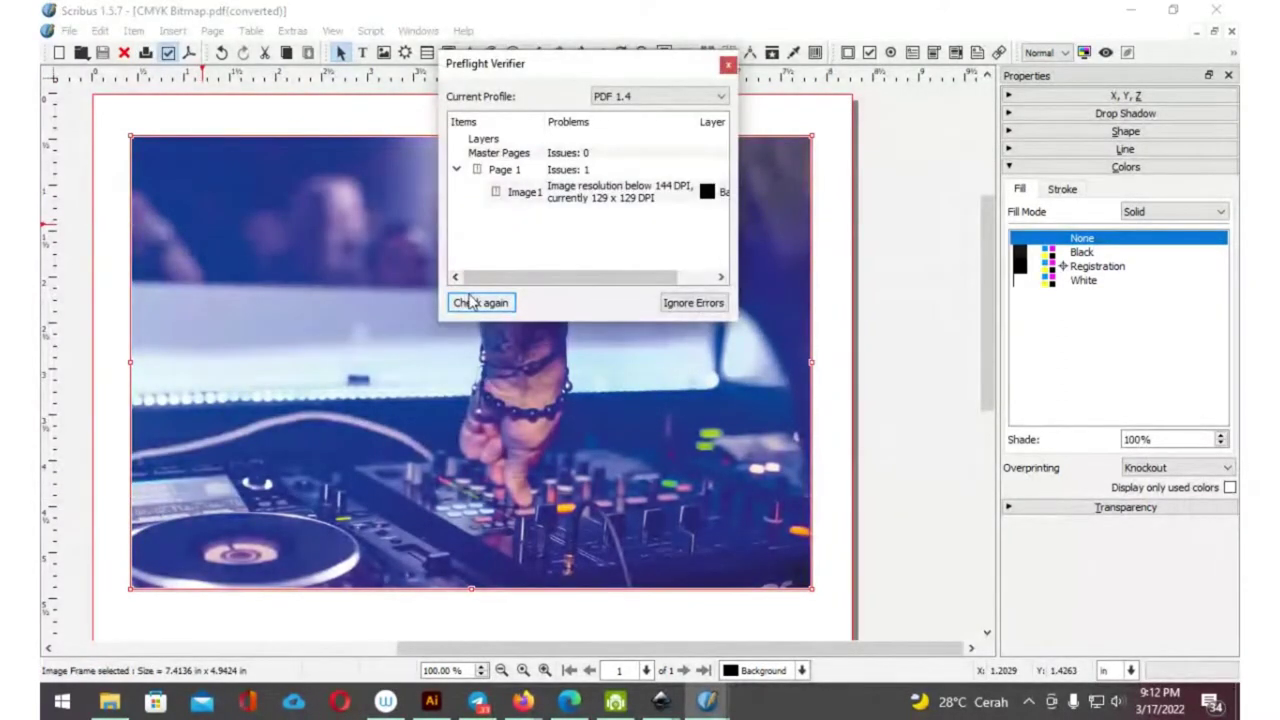
left_click(688, 302)
left_click(600, 171)
left_click(567, 188)
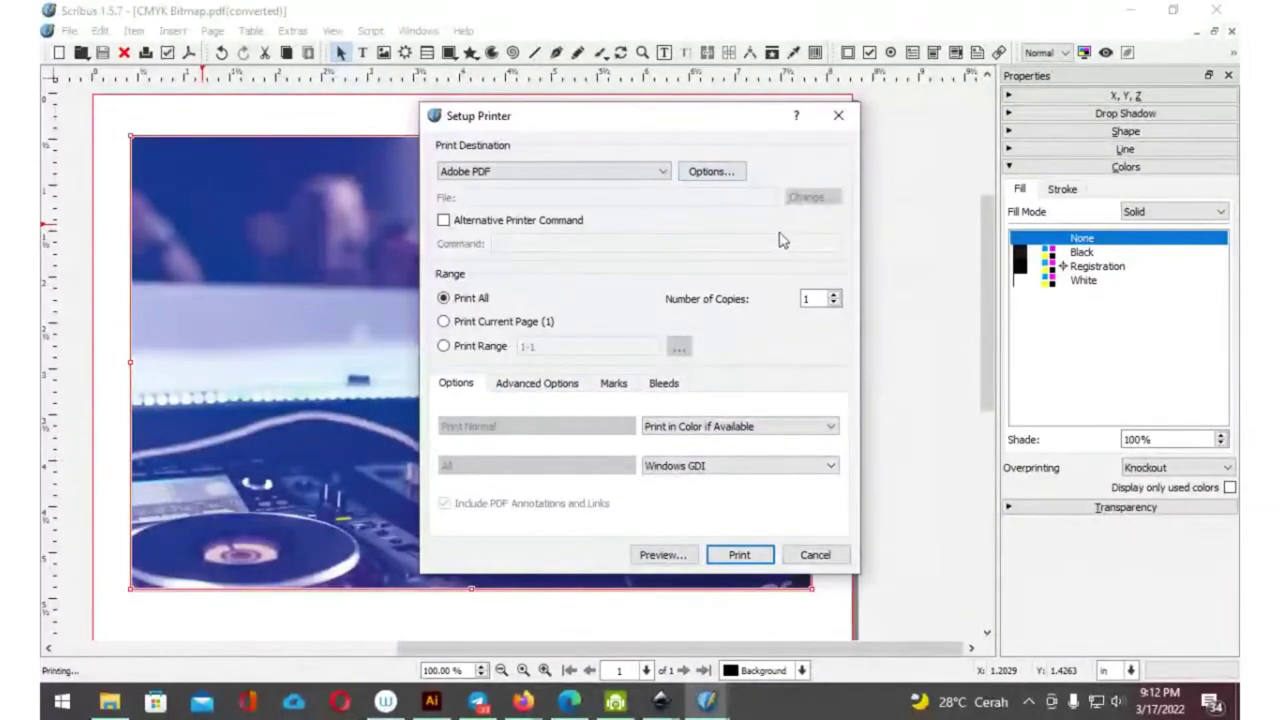
Open Print Preview using PostScript Level 1 with Display CMYK enabled
left_click(662, 555)
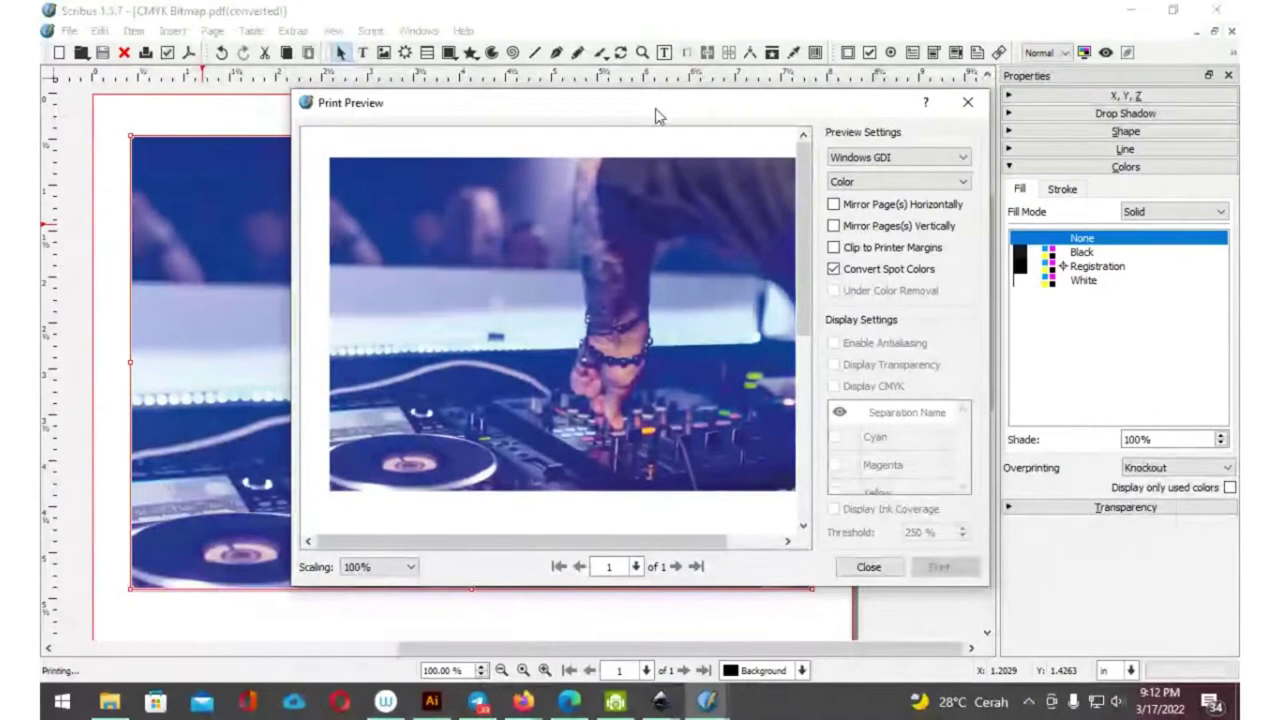
left_click(857, 162)
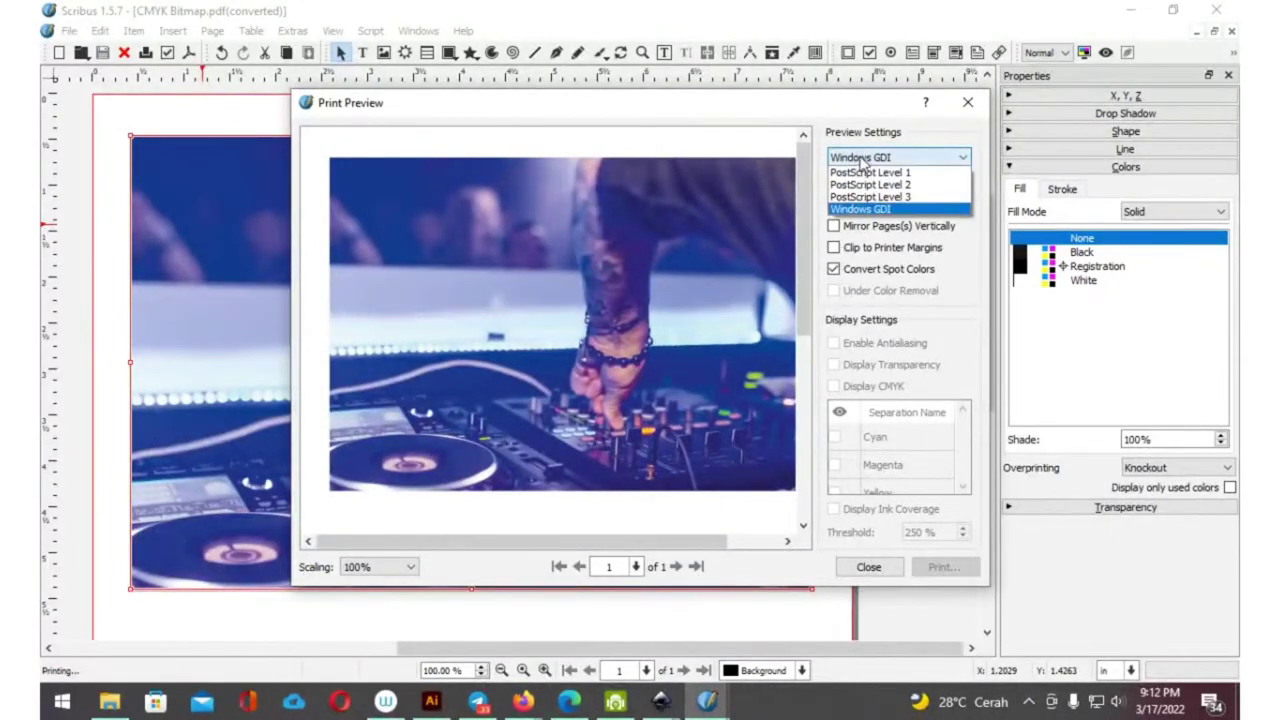
left_click(850, 170)
left_click_drag(796, 111, 668, 62)
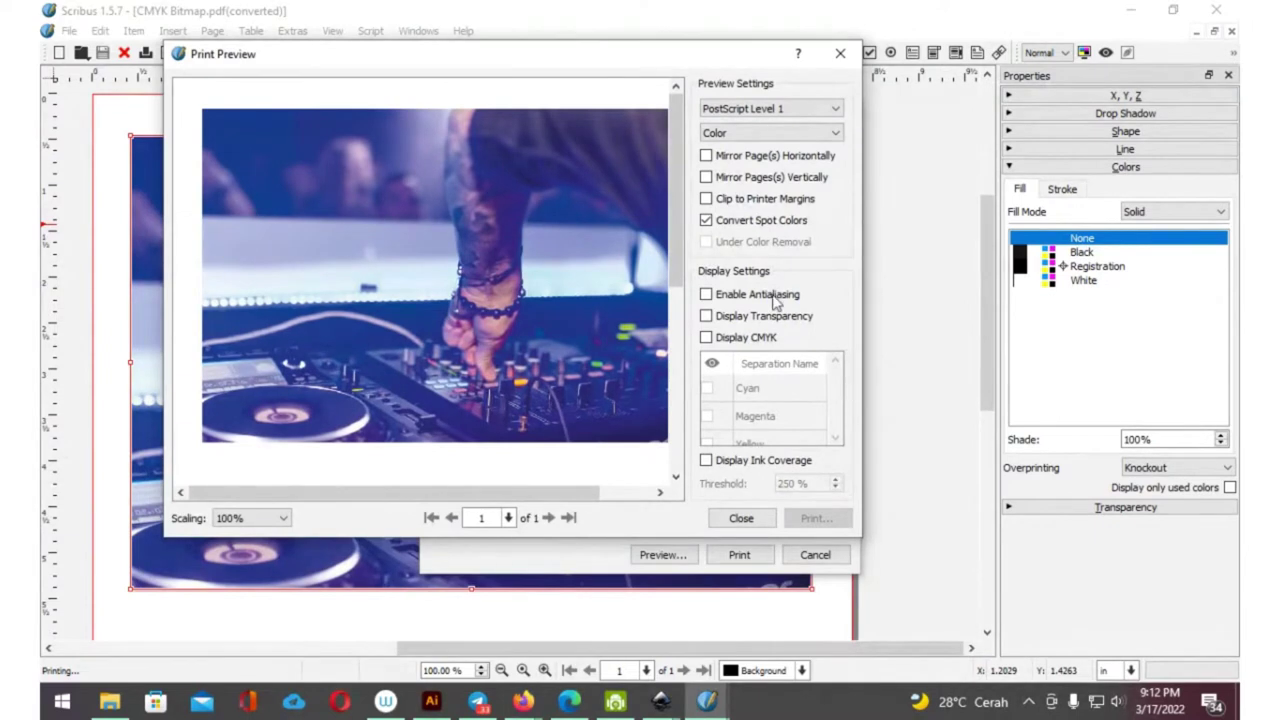
left_click(706, 337)
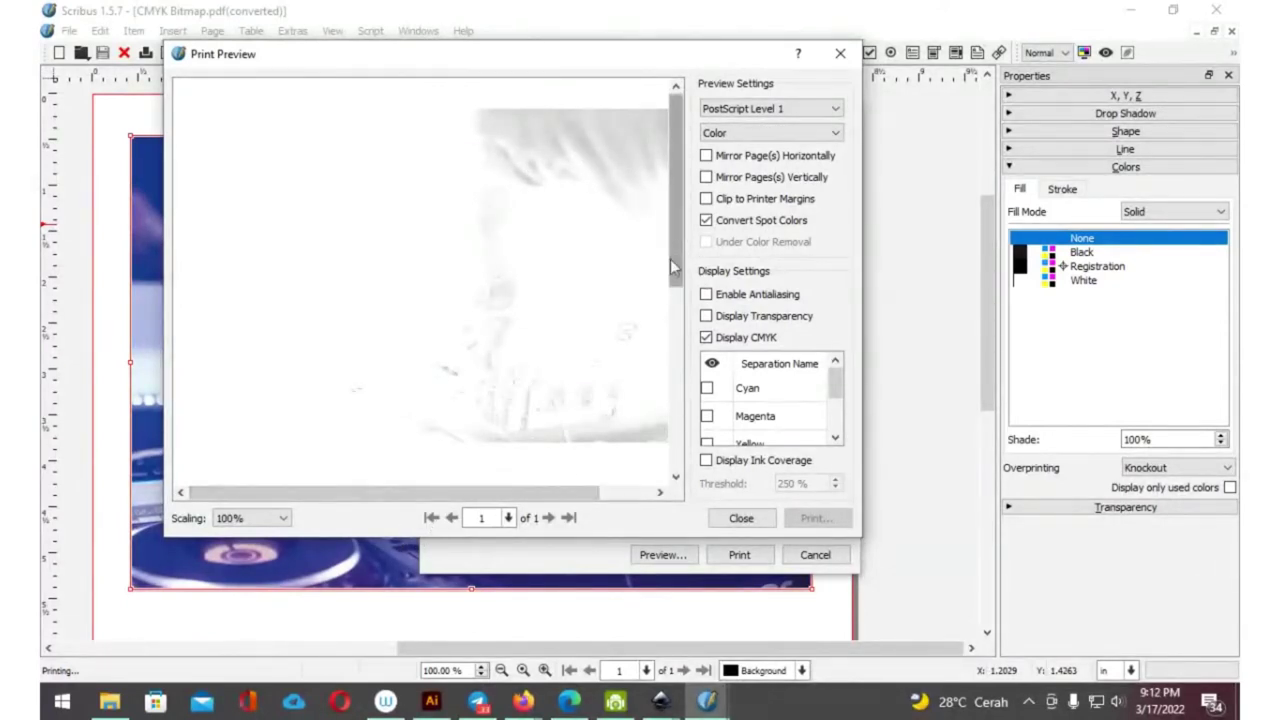
Set the preview scaling to Fit to Width
left_click(253, 520)
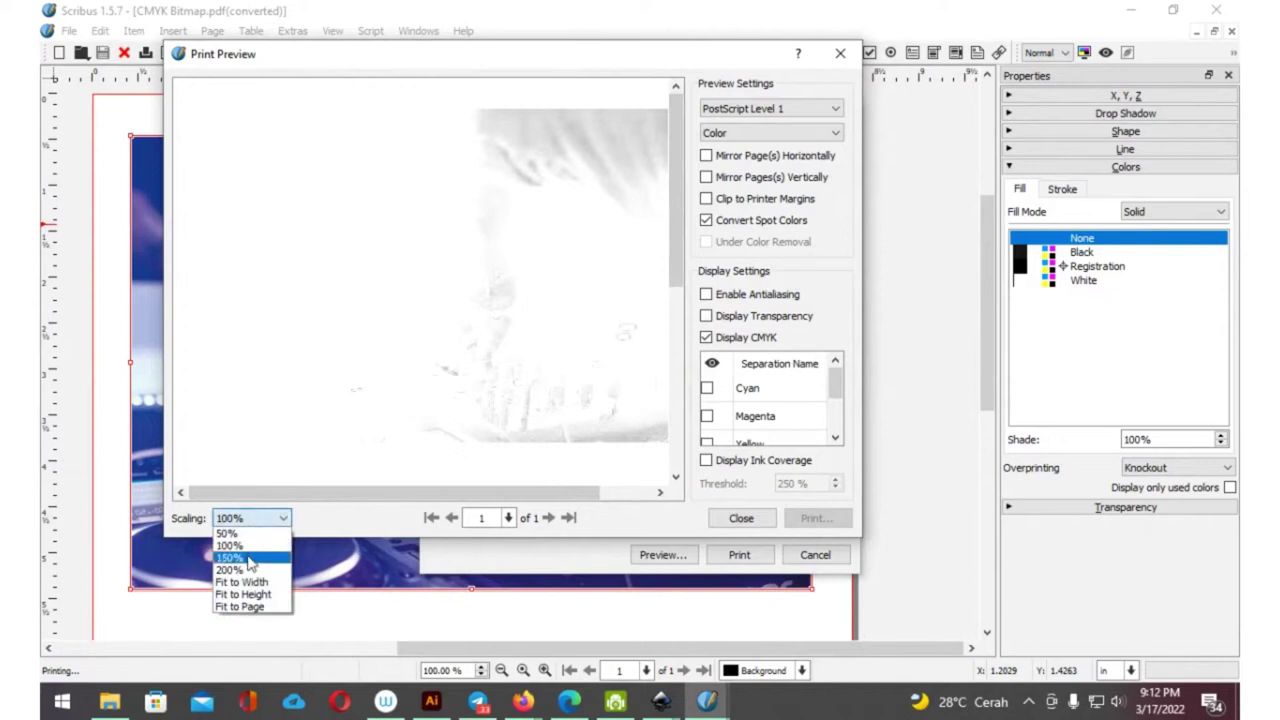
left_click(250, 533)
left_click(333, 313)
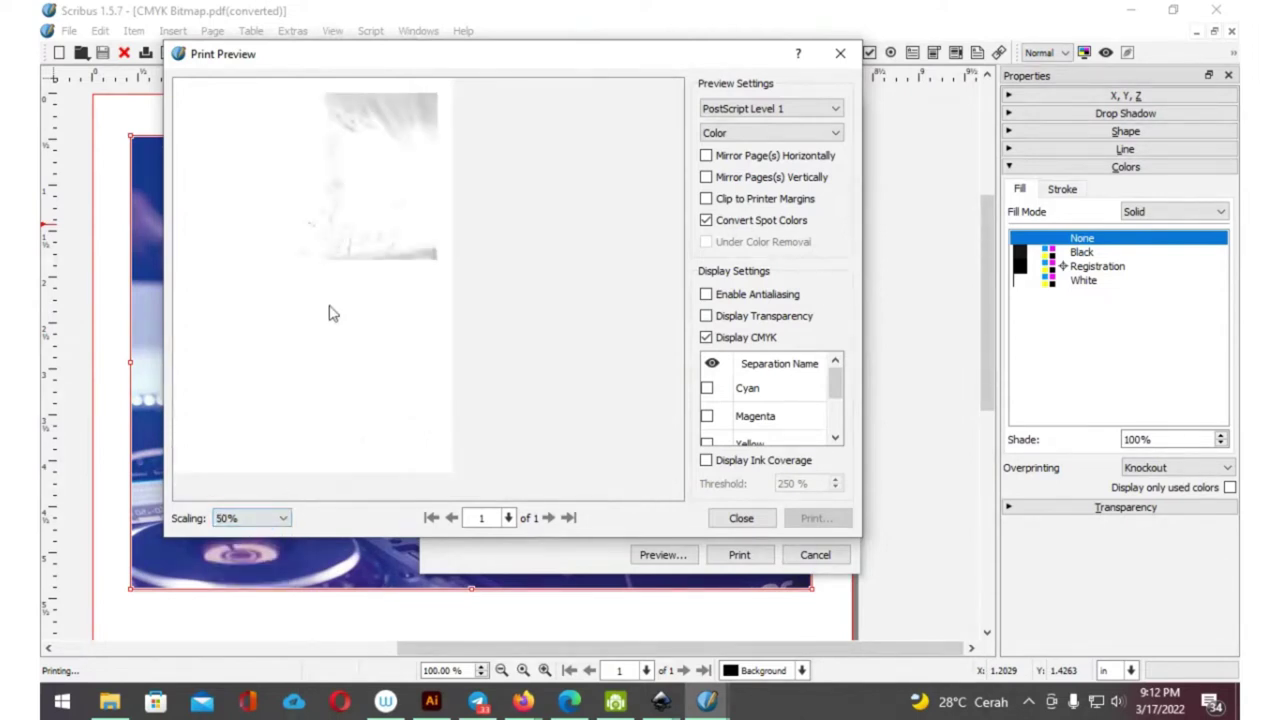
left_click(268, 519)
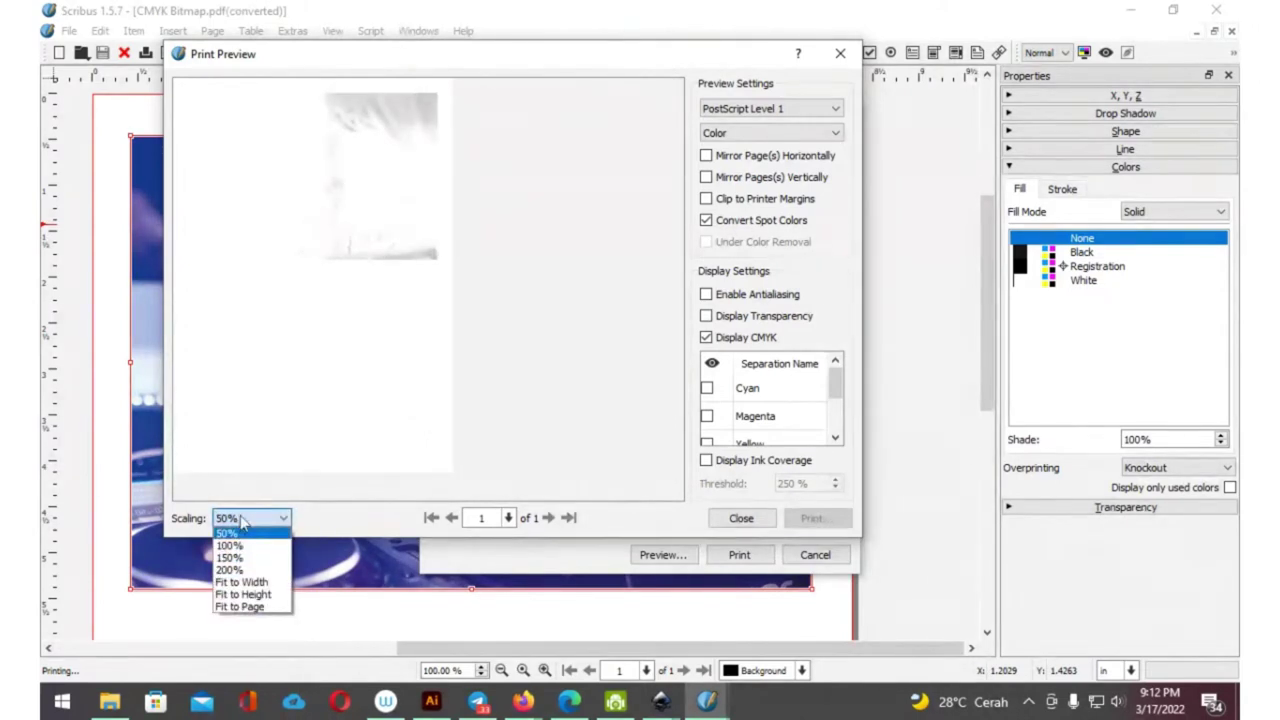
left_click(236, 582)
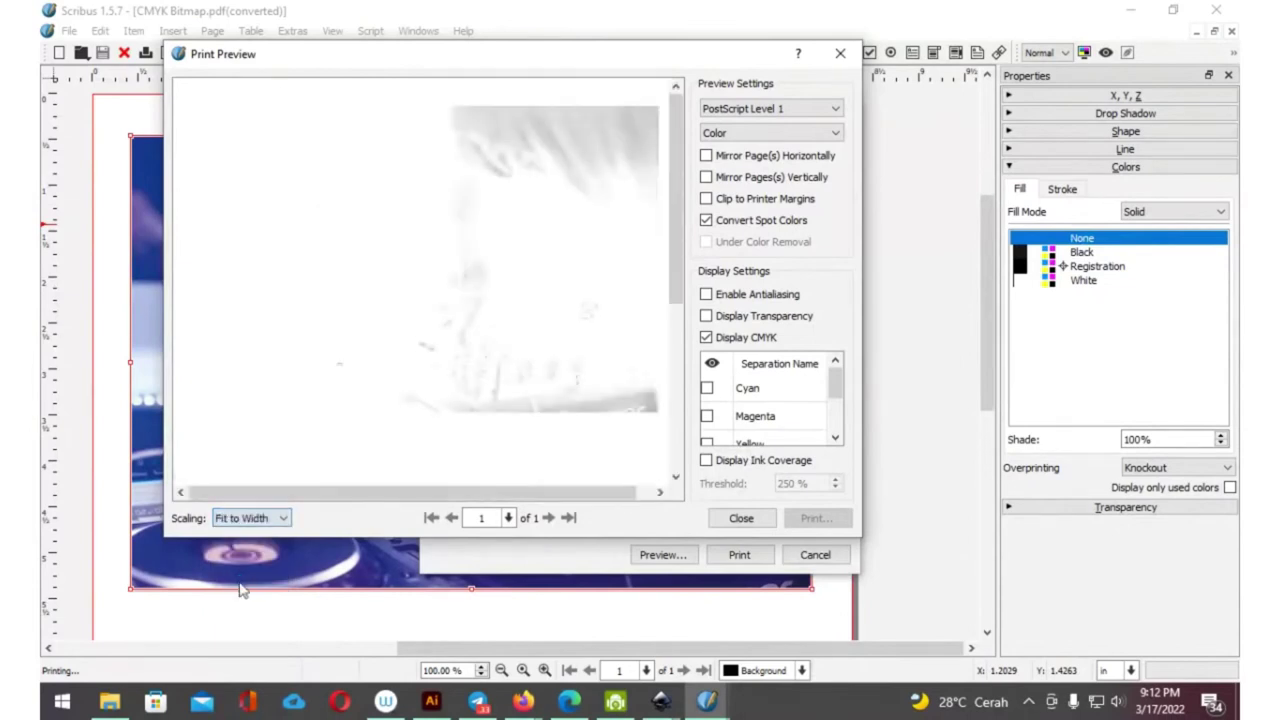
scroll(834, 400, "down", 1)
scroll(834, 434, "down", 2)
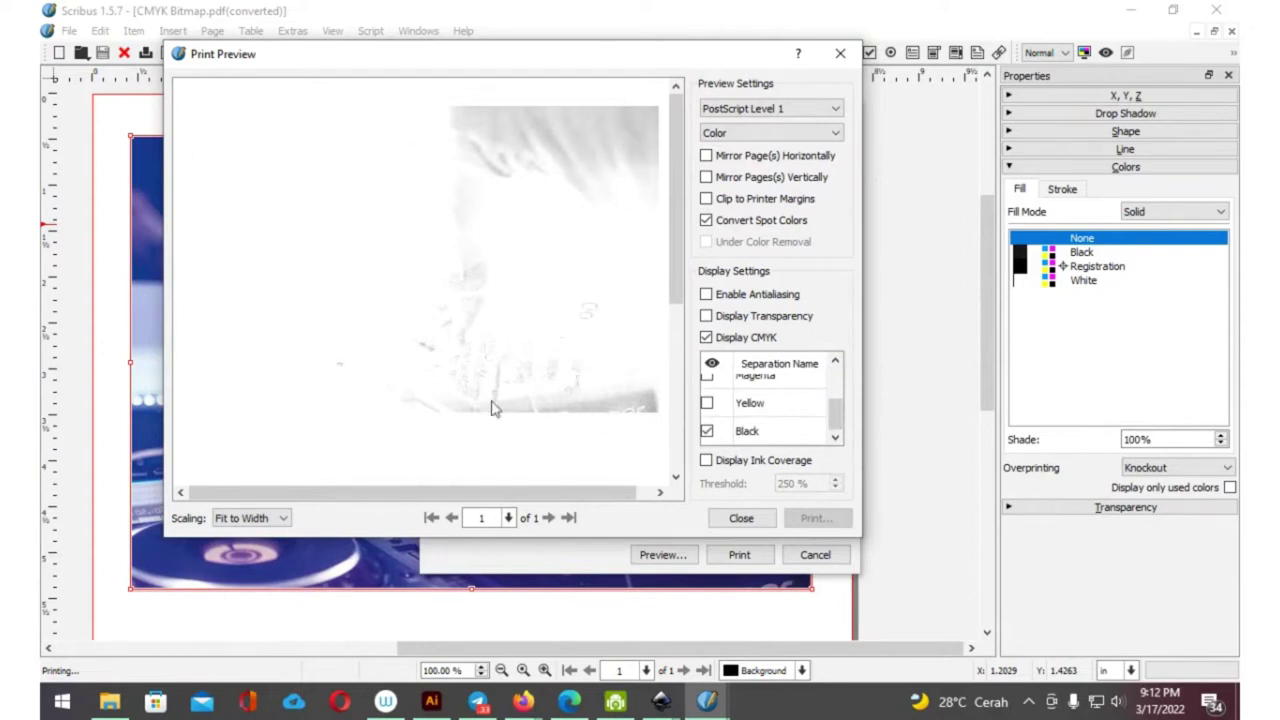
Check the black, yellow, magenta and cyan plates in turn, ending on cyan only
left_click(707, 431)
left_click(707, 403)
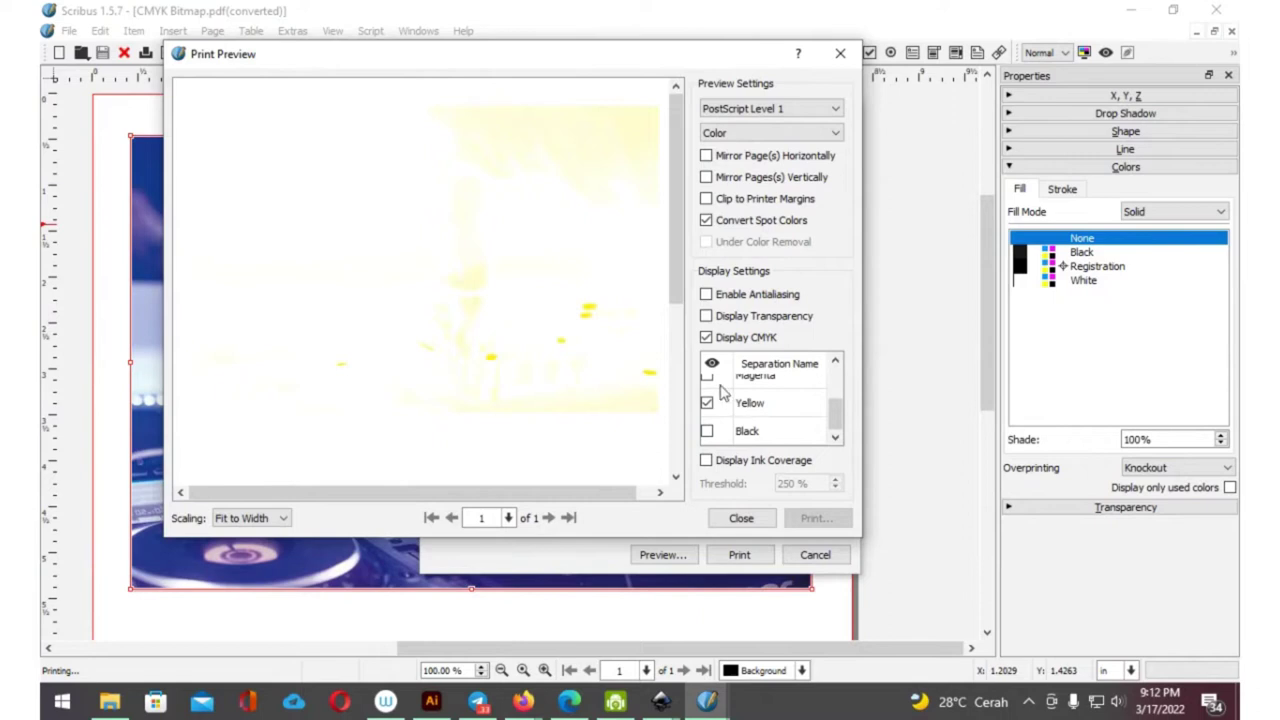
left_click(708, 380)
left_click(707, 403)
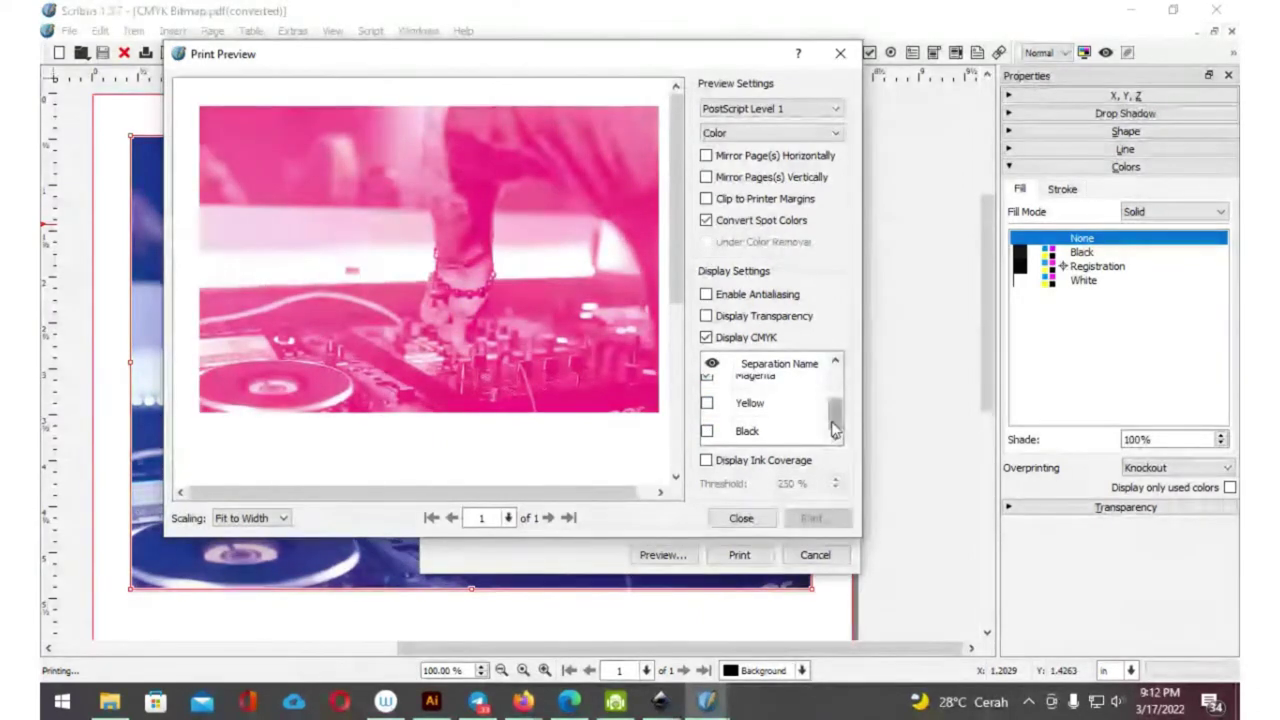
left_click_drag(836, 418, 836, 392)
left_click(707, 388)
left_click(707, 416)
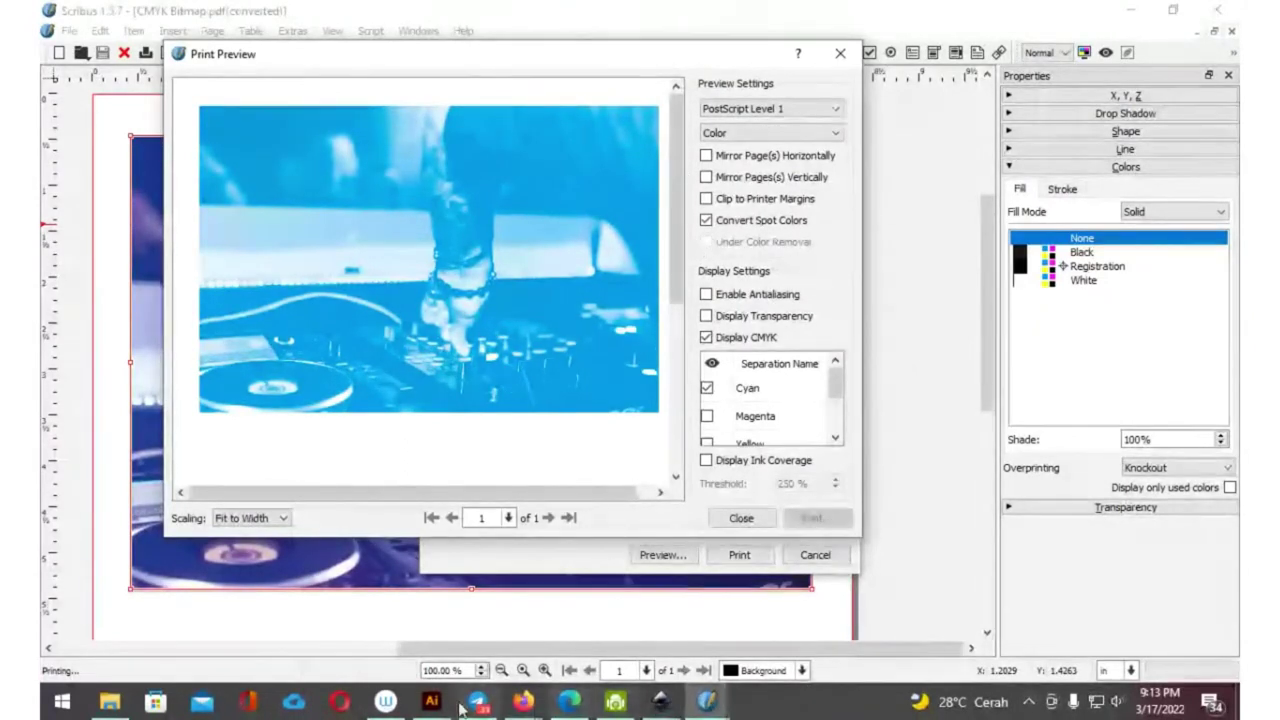
Open CMYK Bitmap.pdf from the Uji Coba CMYK folder in Adobe Illustrator 2022
mouse_move(495, 54)
left_mouse_down()
mouse_move(718, 115)
mouse_move(623, 170)
left_mouse_up()
left_click(110, 703)
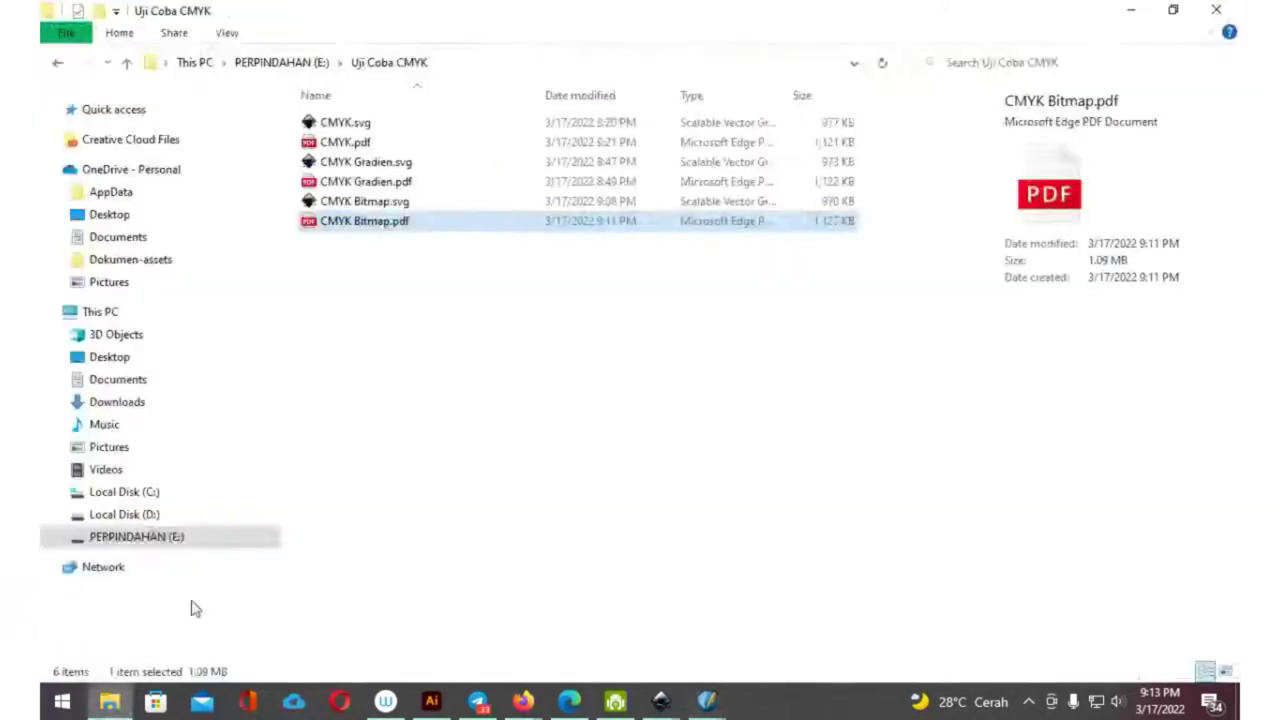
right_click(398, 235)
mouse_move(453, 401)
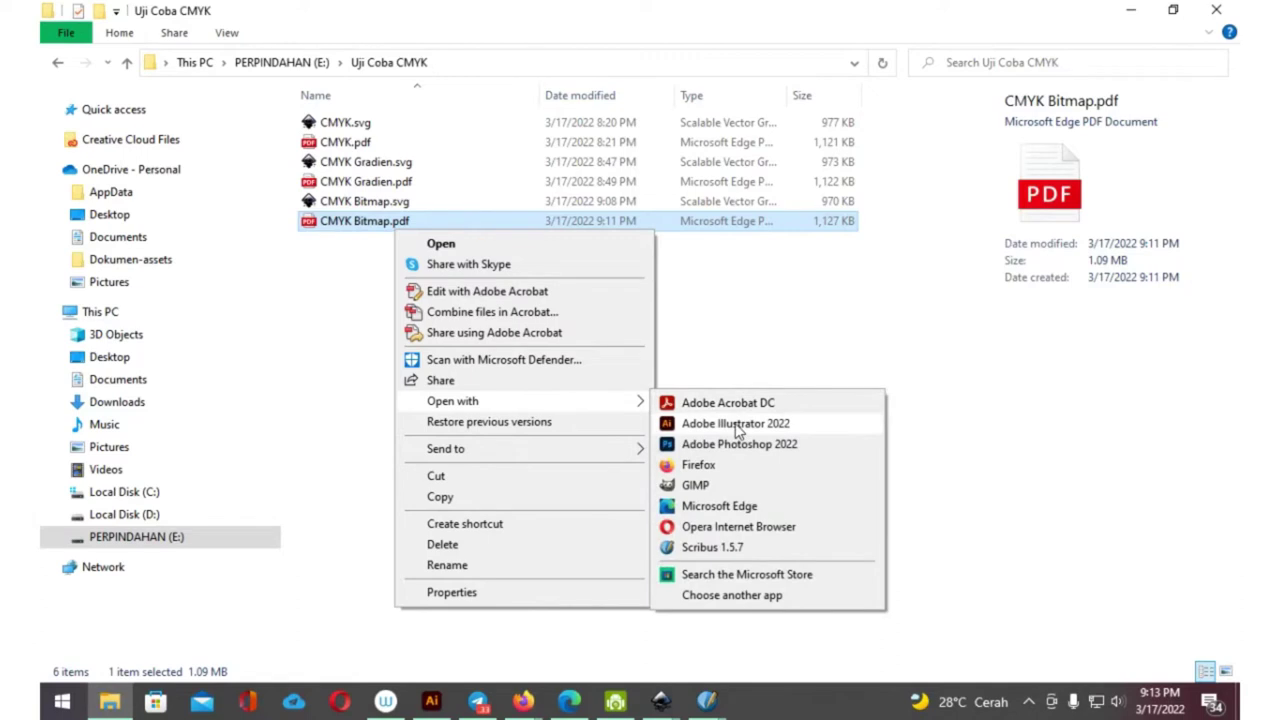
left_click(736, 424)
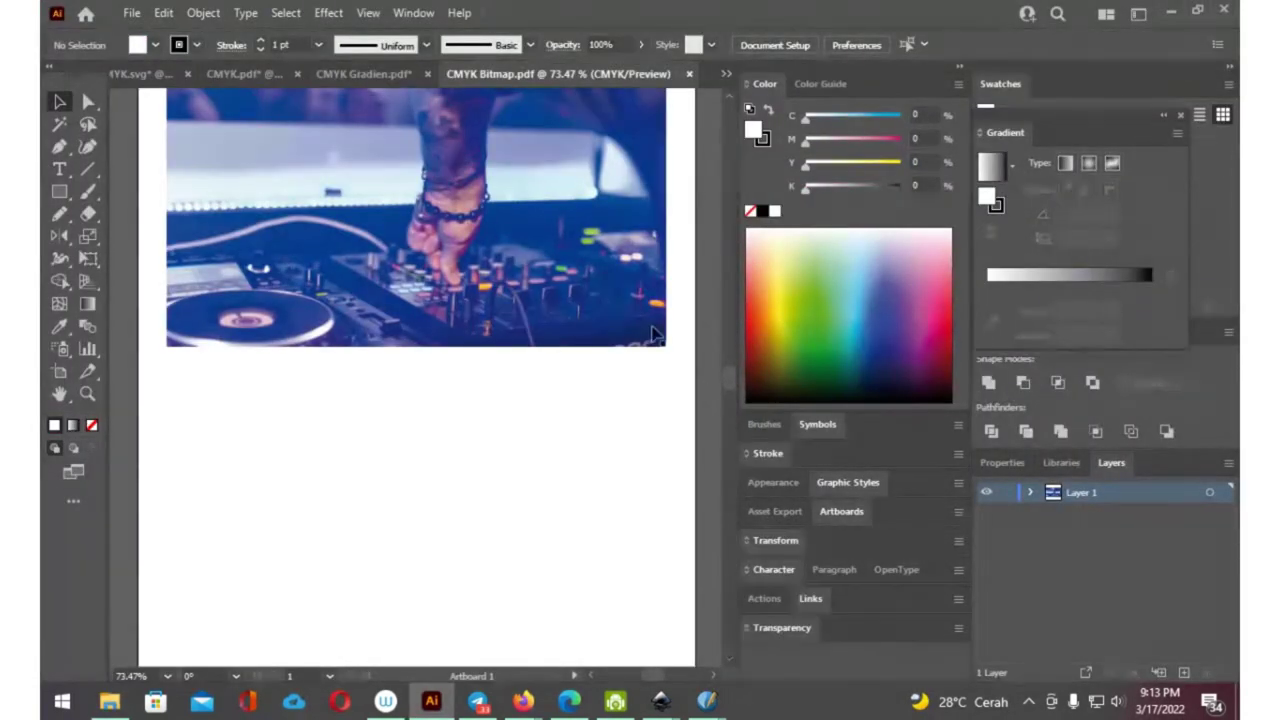
Scroll up in Illustrator, then close Scribus's Print Preview and printer setup and move Scribus aside
scroll(652, 333, "up", 3)
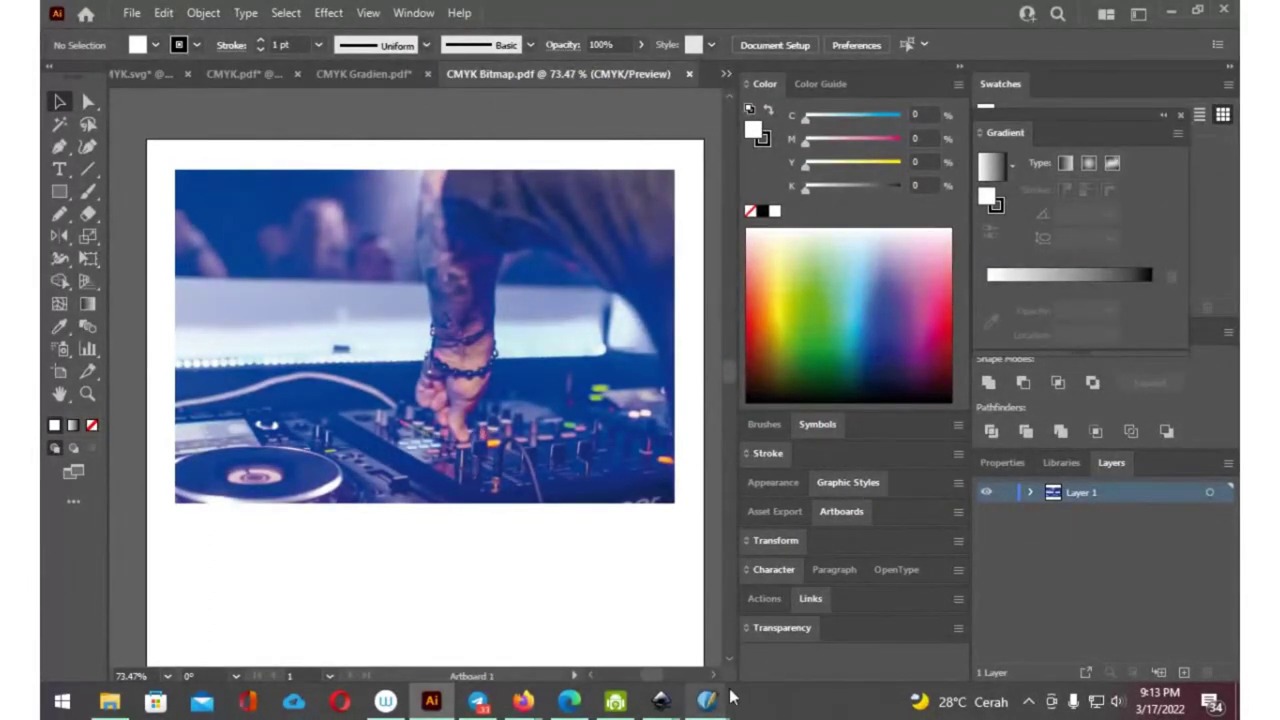
mouse_move(706, 700)
left_click(880, 610)
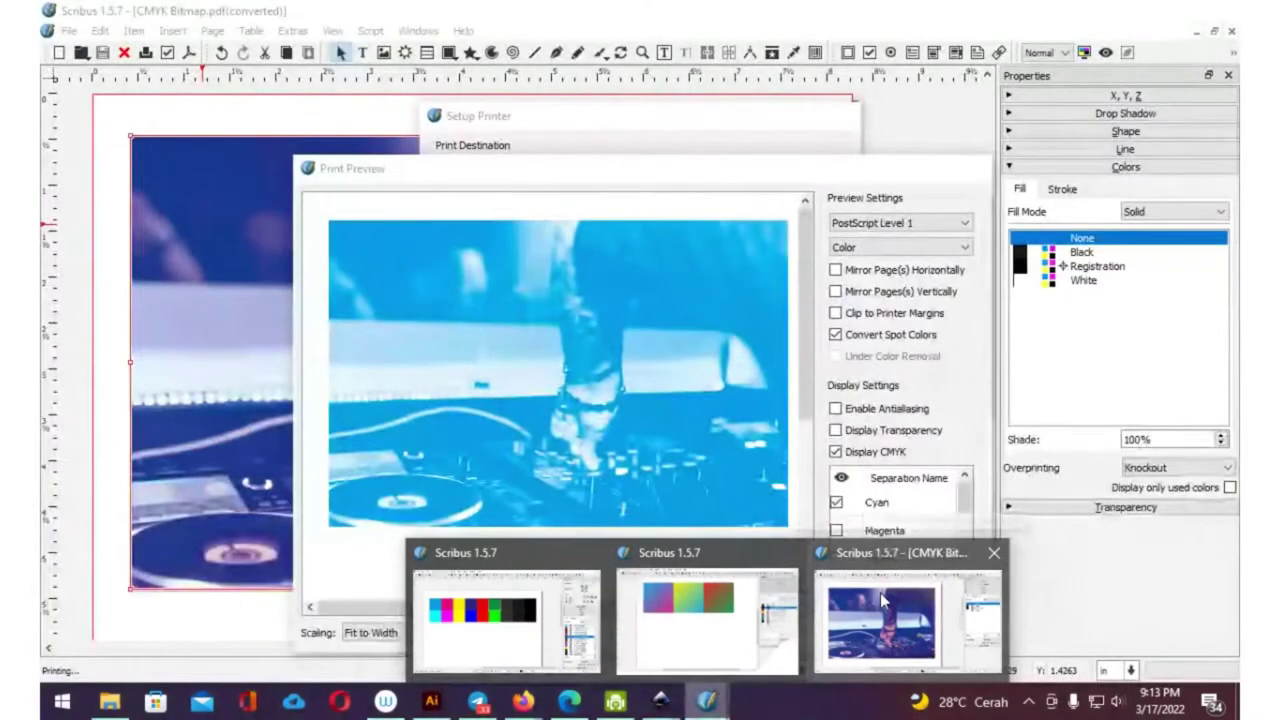
left_click(880, 600)
left_click(966, 175)
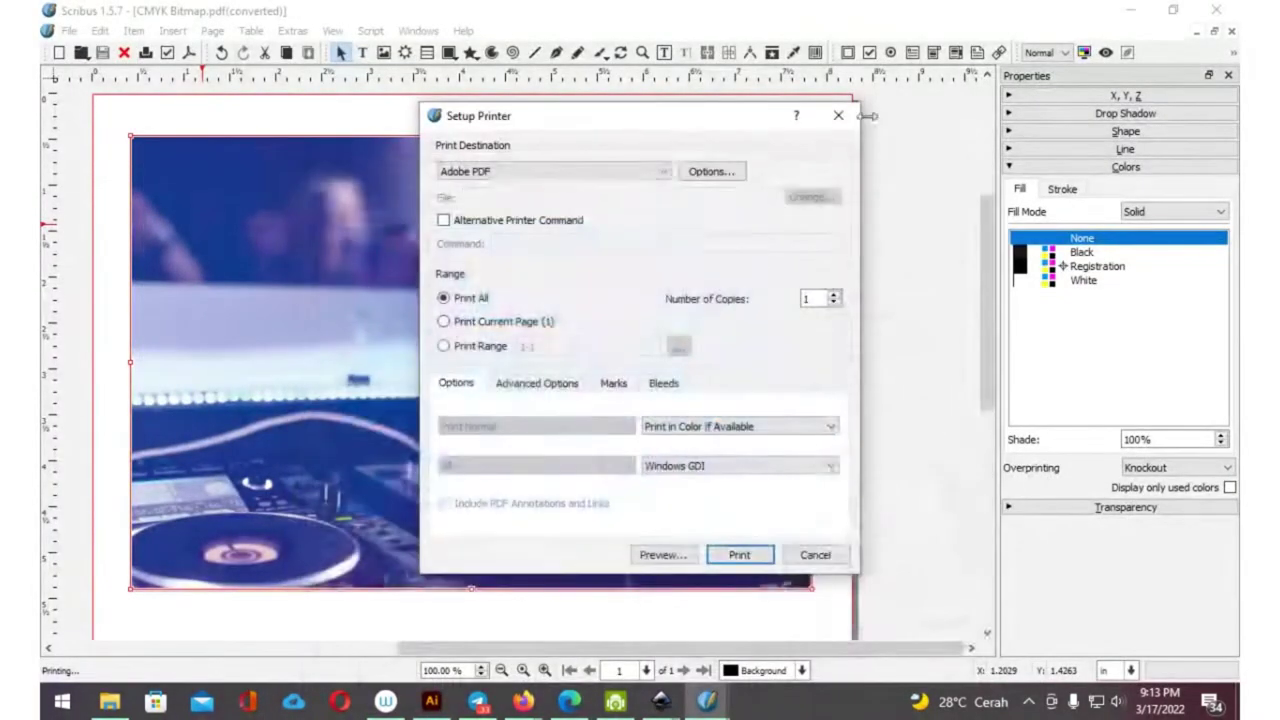
left_click(838, 115)
mouse_move(871, 20)
left_mouse_down()
mouse_move(909, 349)
mouse_move(1234, 94)
mouse_move(1238, 55)
left_mouse_up()
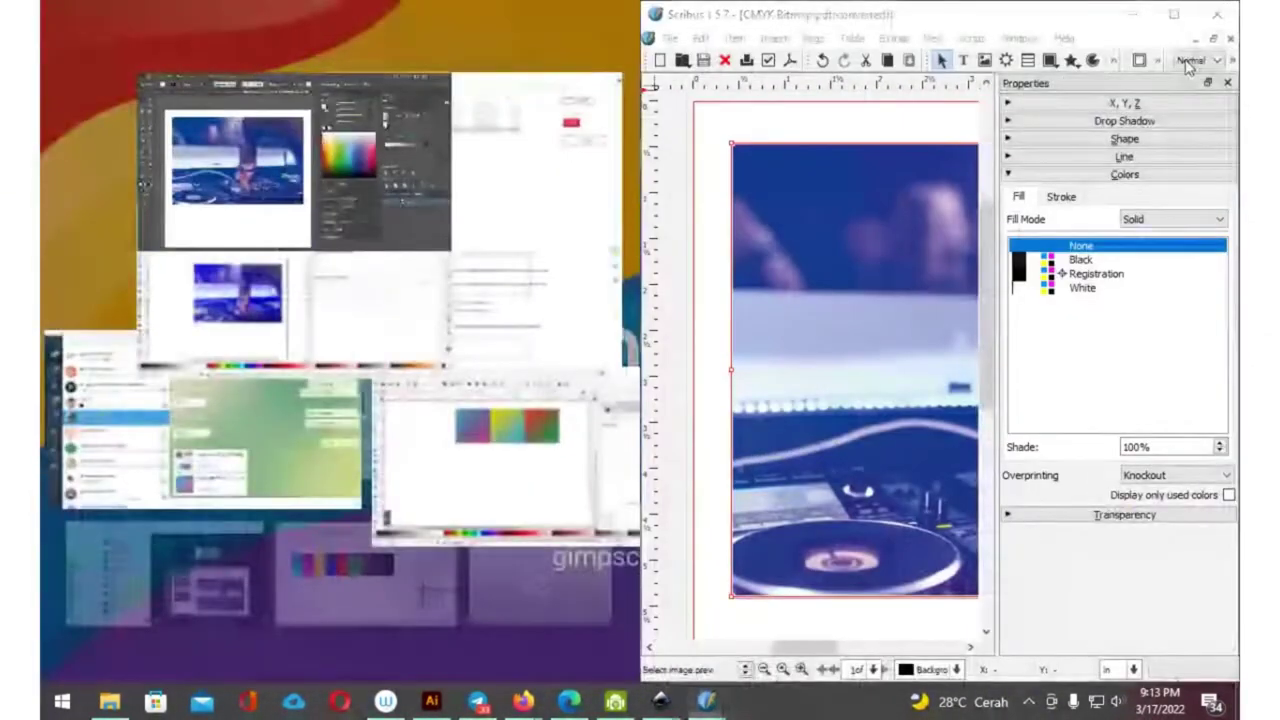
Snap Illustrator beside Scribus, then pan and zoom the Scribus page to compare the photo
left_click(160, 130)
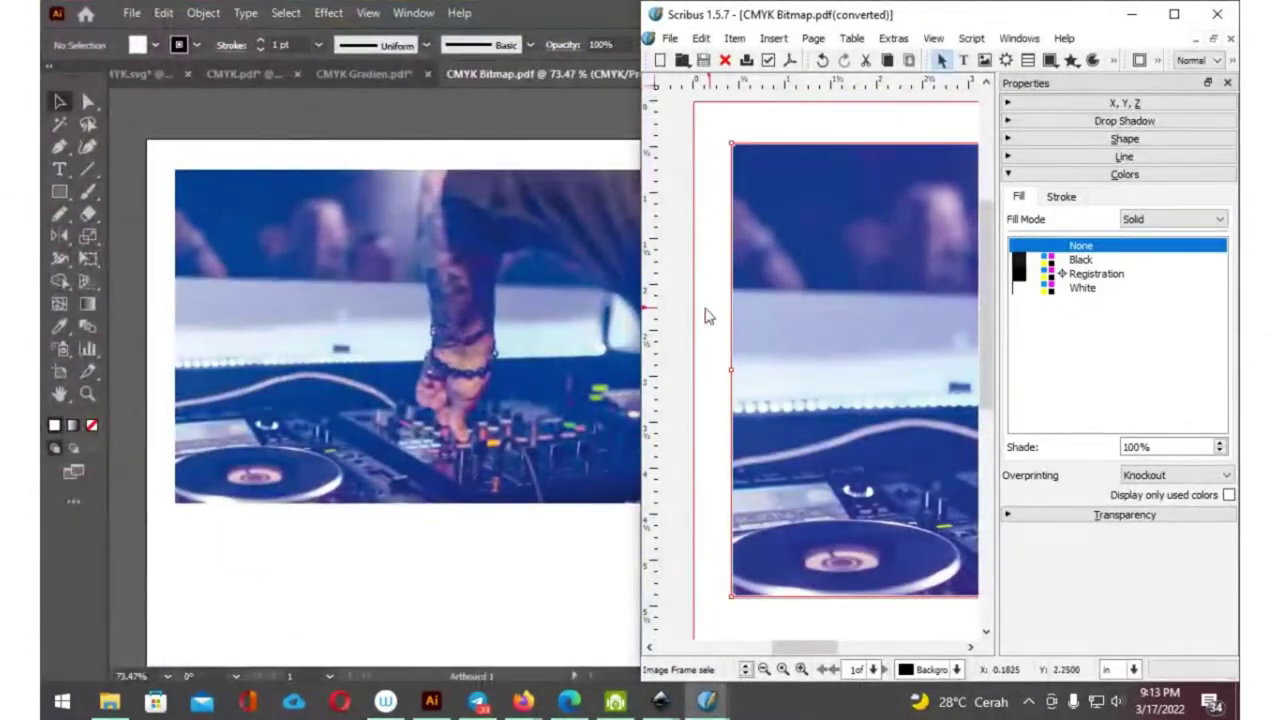
mouse_move(754, 432)
left_mouse_down()
mouse_move(679, 415)
mouse_move(651, 423)
left_mouse_up()
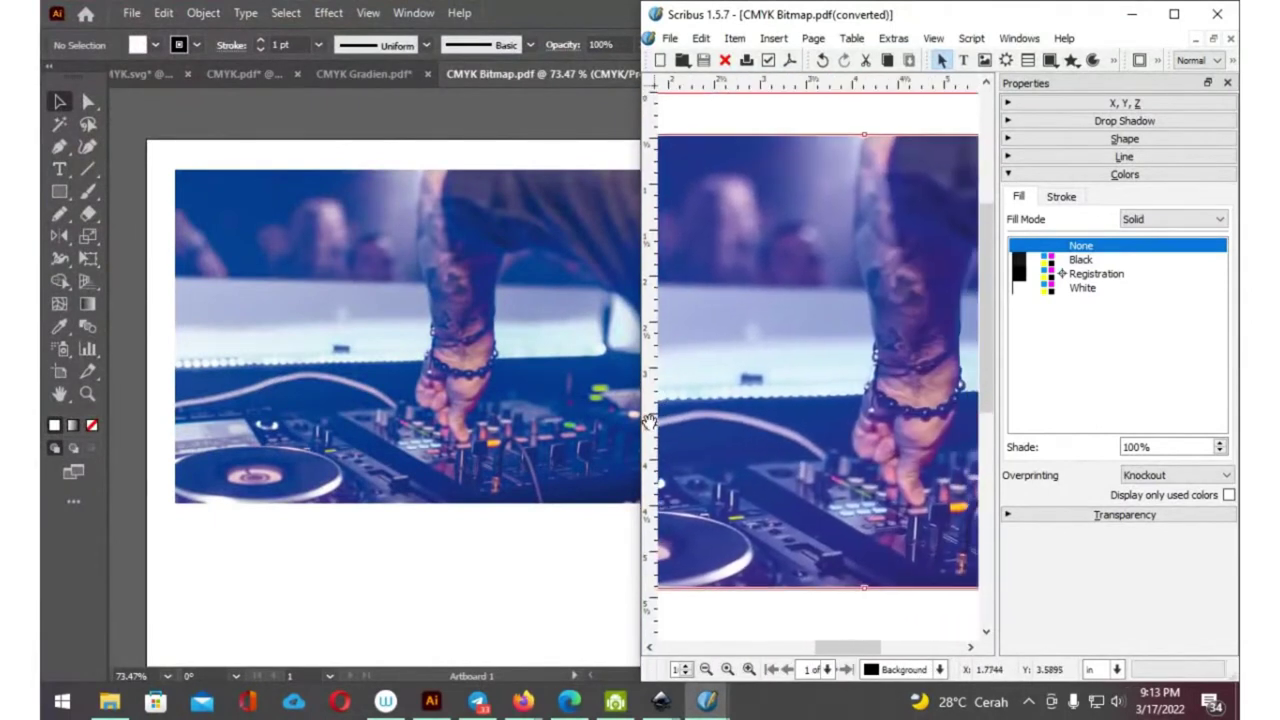
left_click_drag(808, 277, 809, 322)
scroll(809, 322, "down", 1)
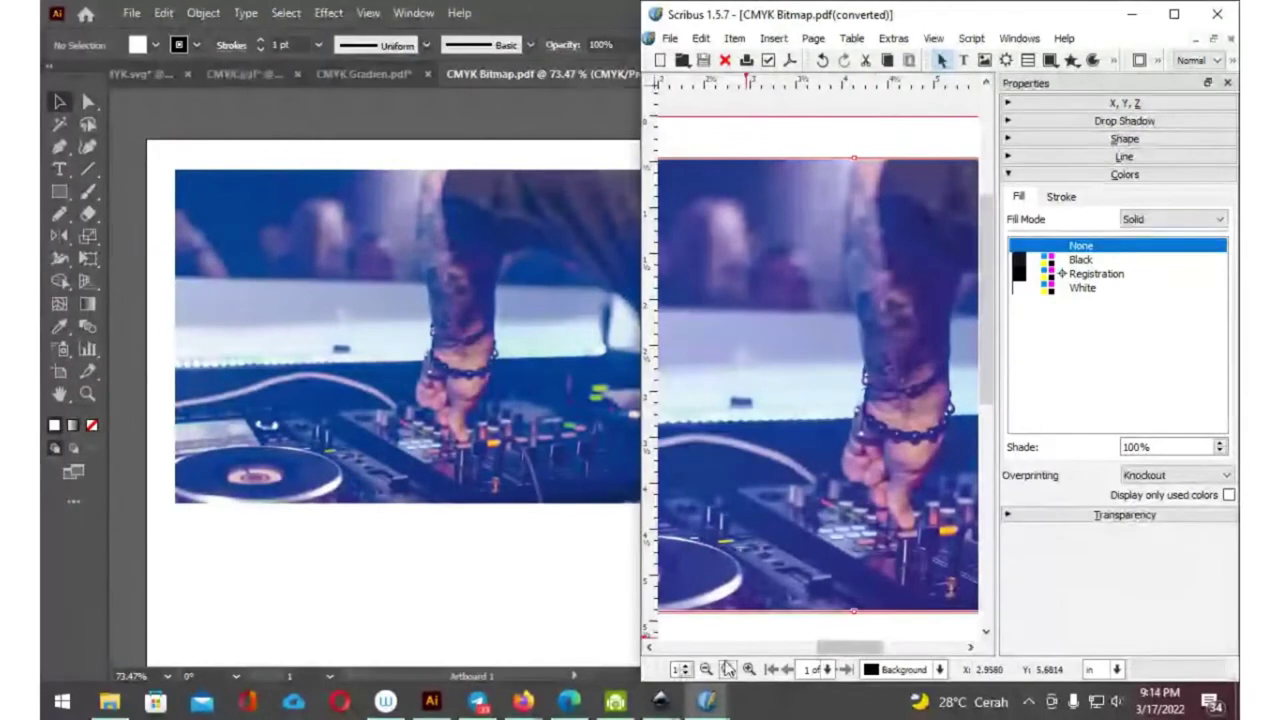
left_click(728, 669)
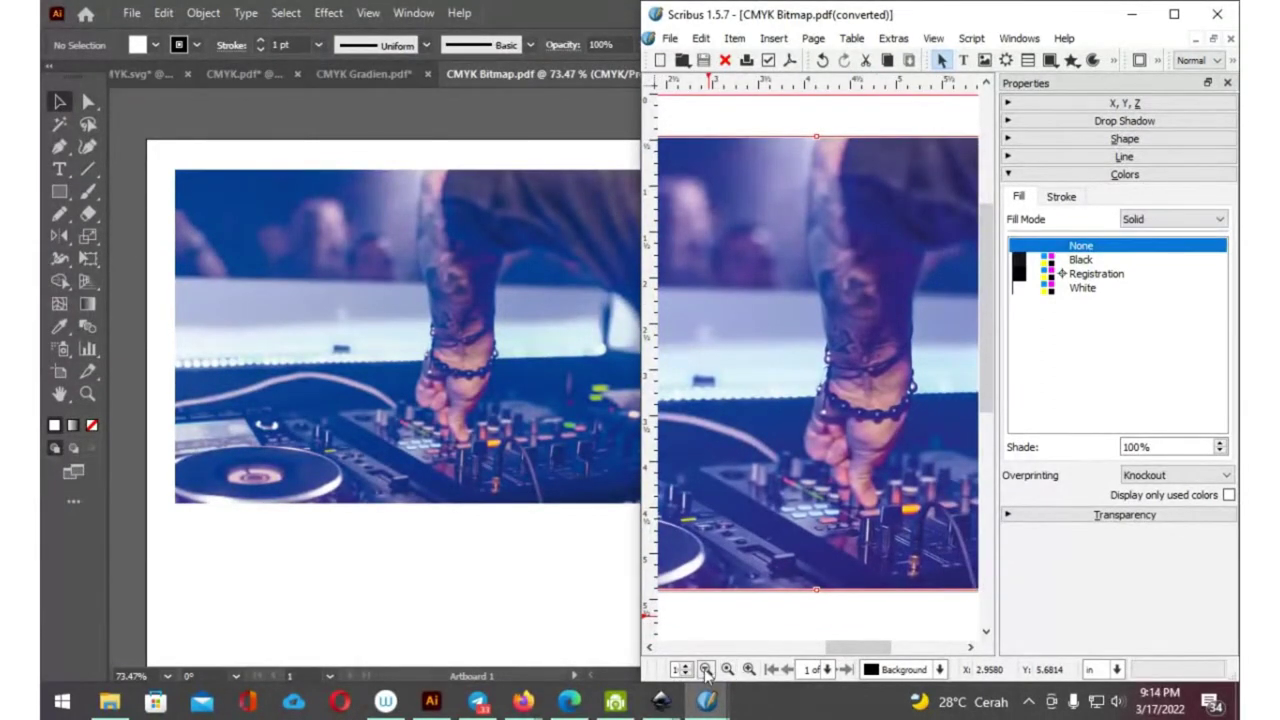
left_click(704, 670)
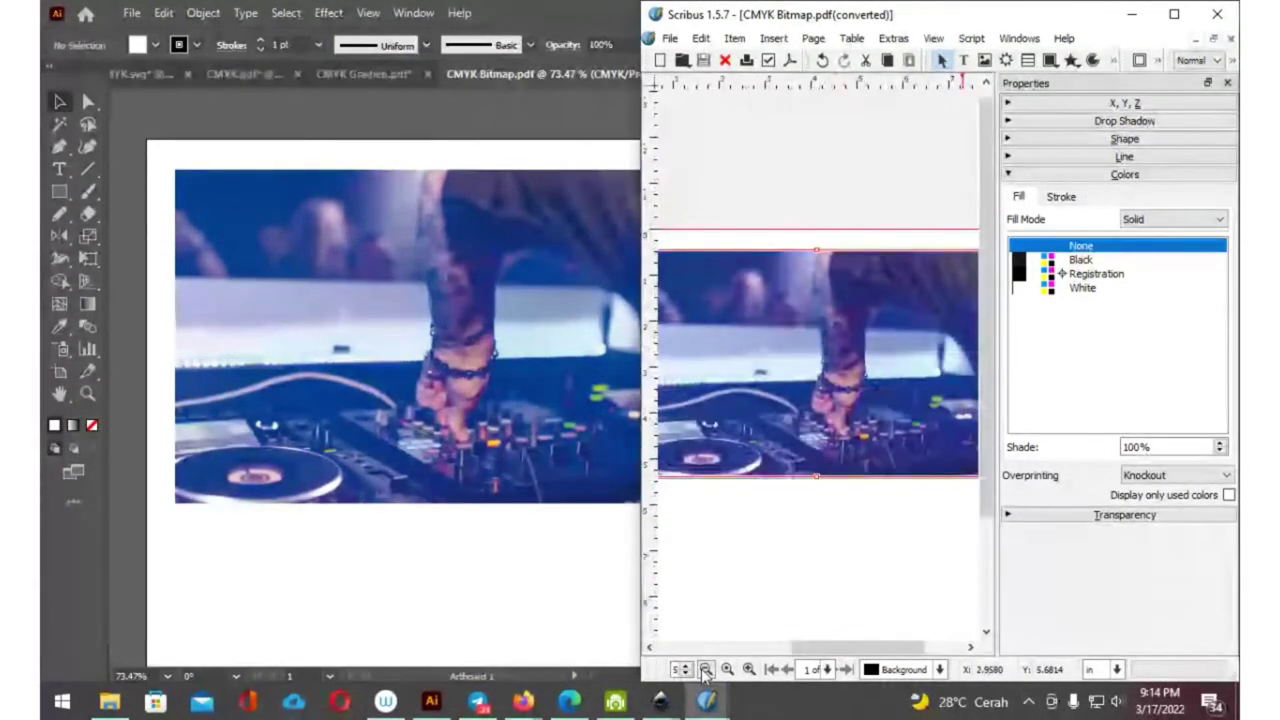
left_click(749, 669)
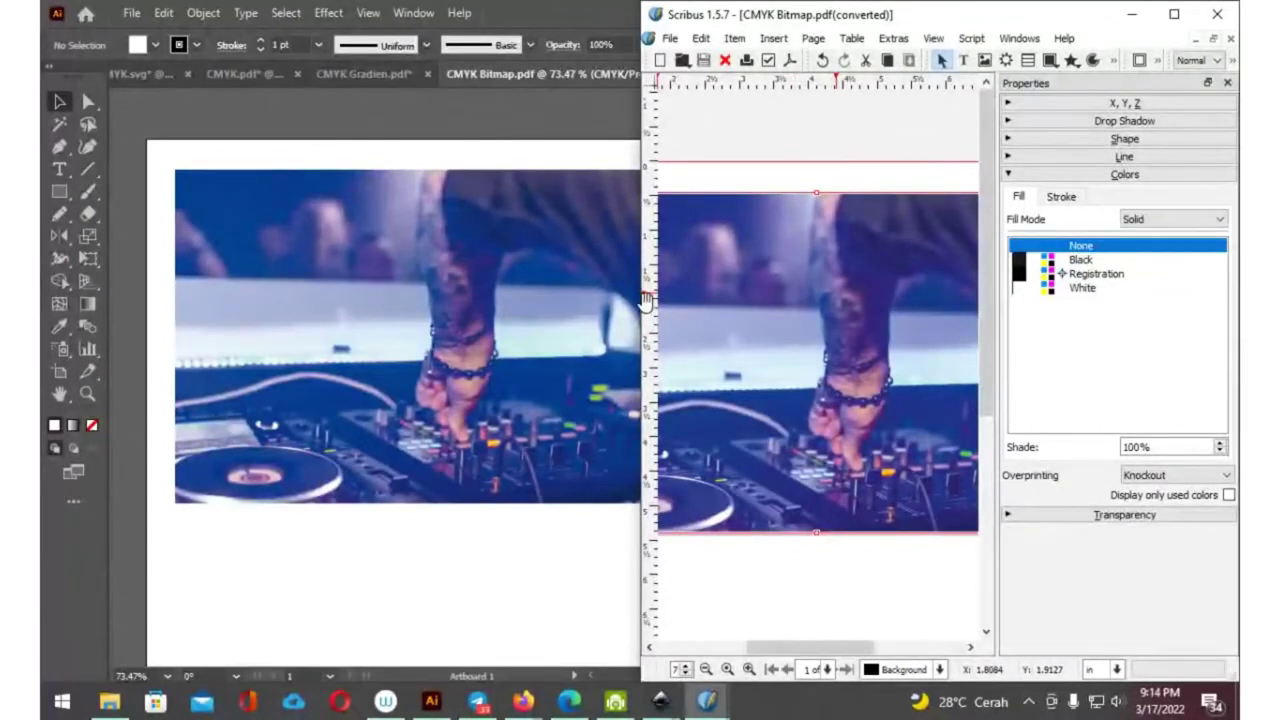
Restore Illustrator to the left half and collapse both panel docks so the photo fills the canvas
left_click(523, 9)
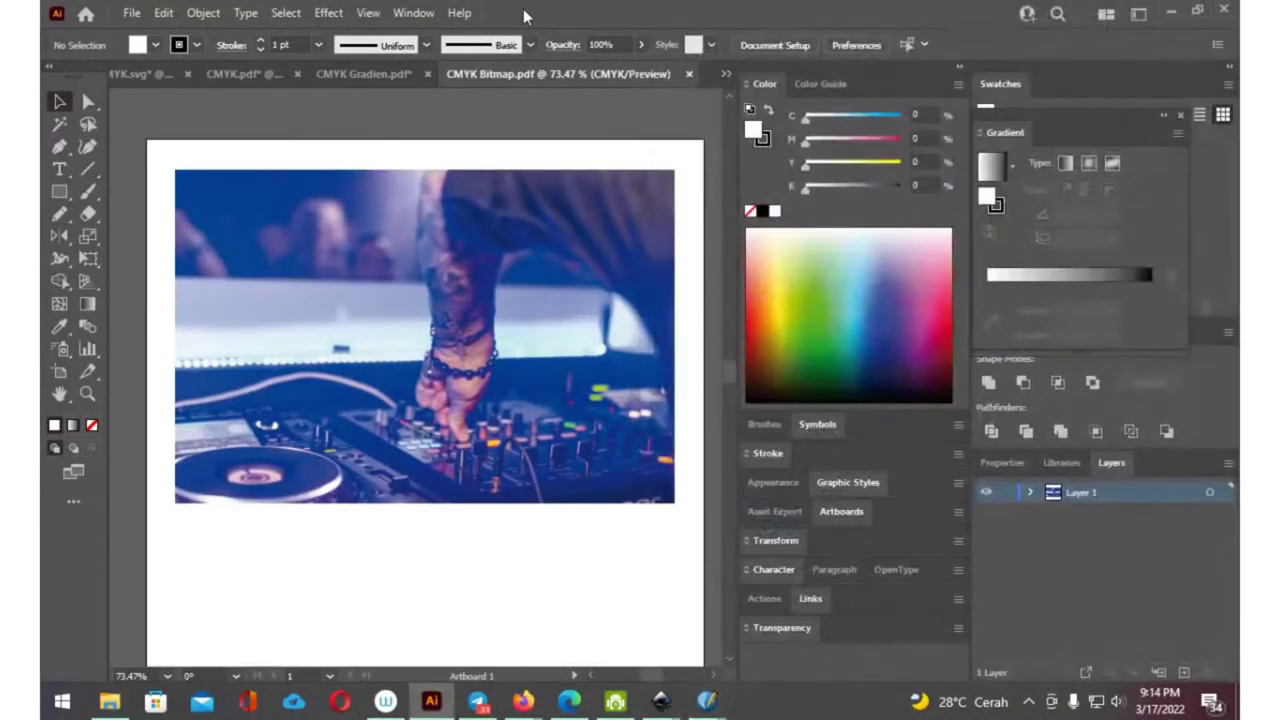
double_click(523, 9)
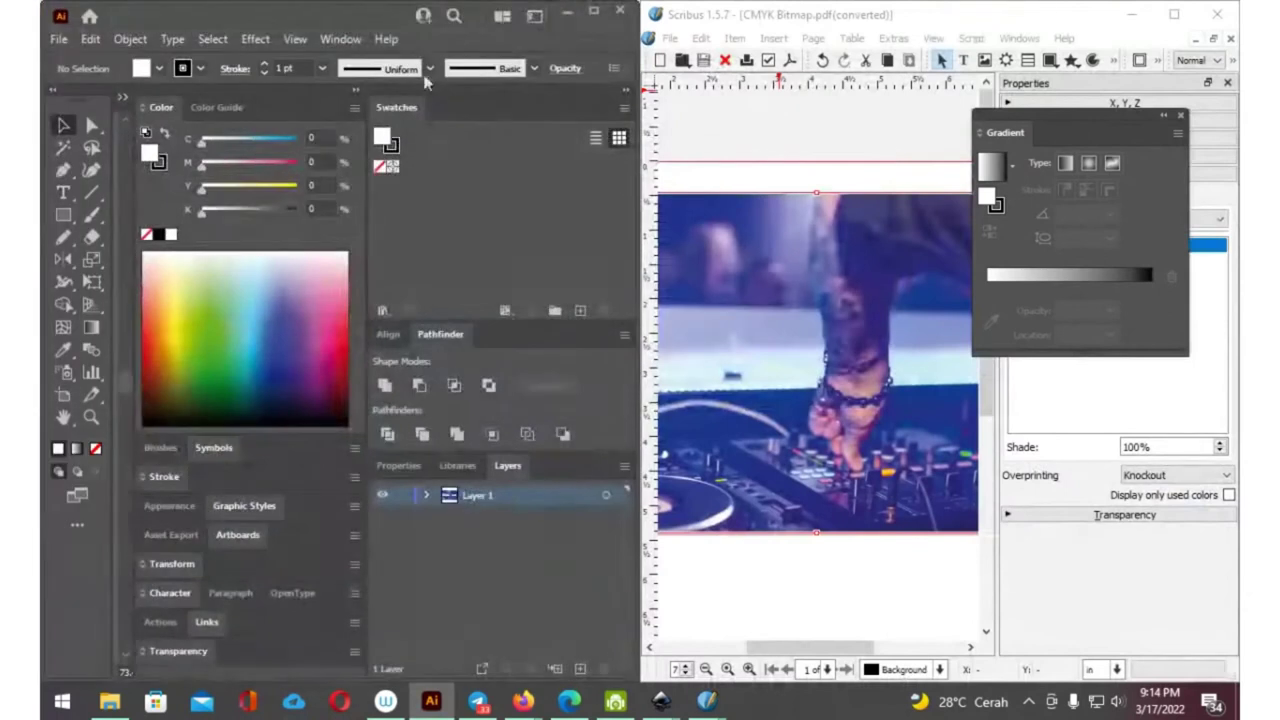
left_click(122, 99)
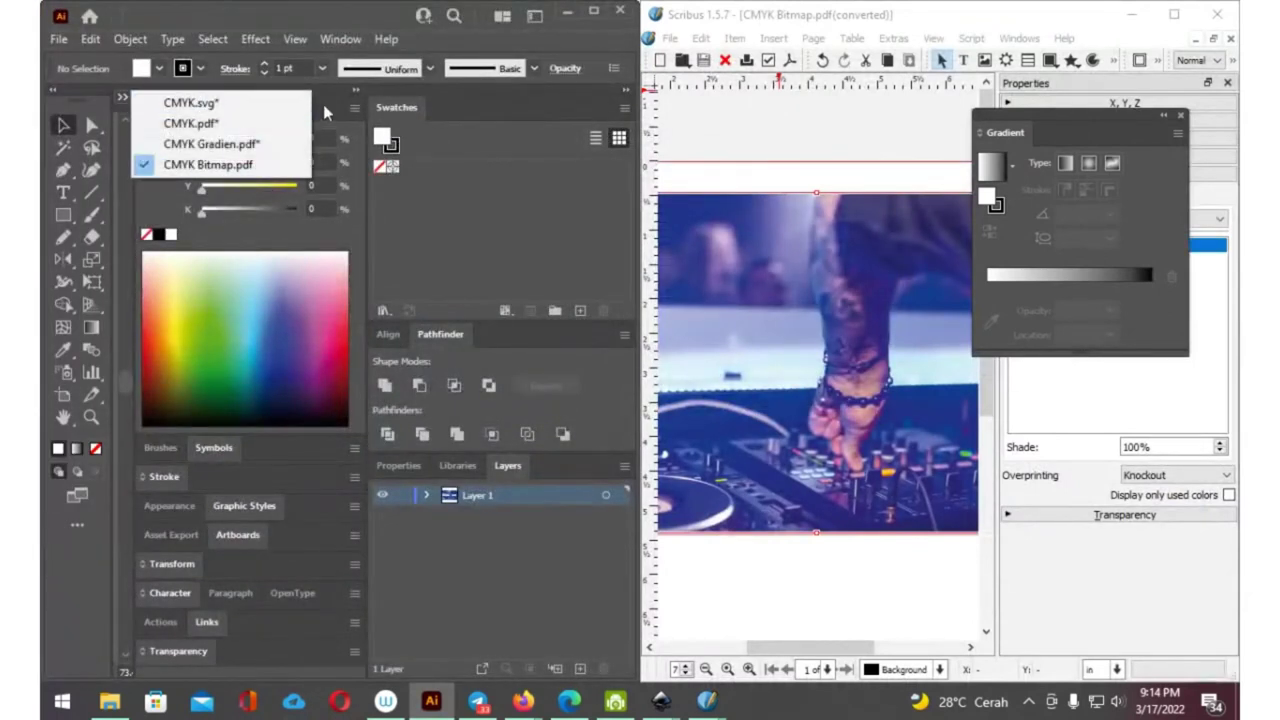
left_click(356, 96)
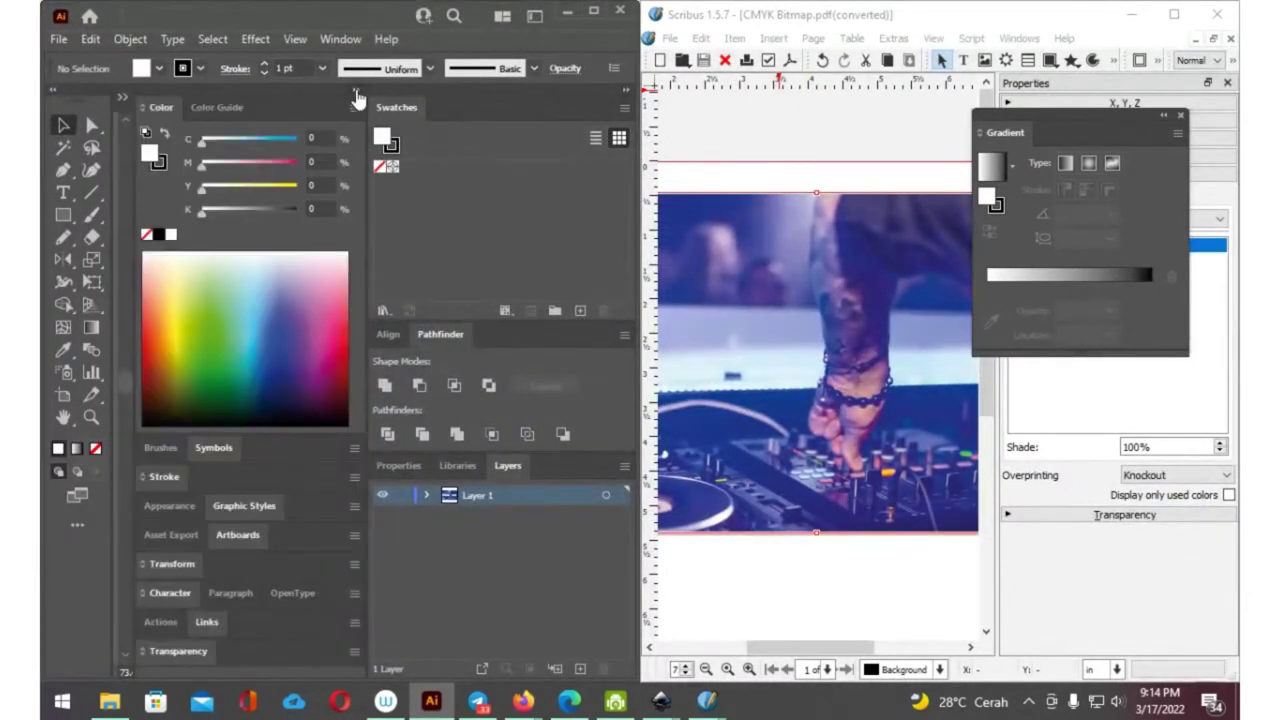
left_click(624, 90)
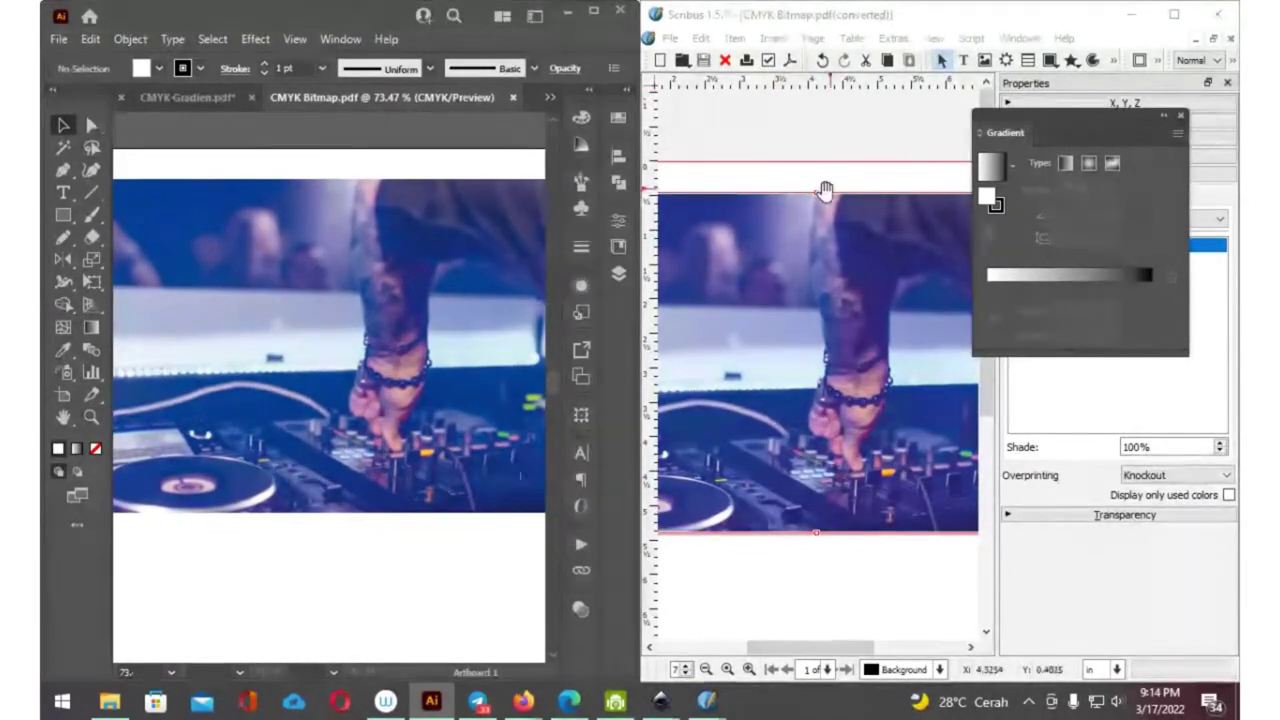
left_click(826, 262)
scroll(820, 252, "down", 2)
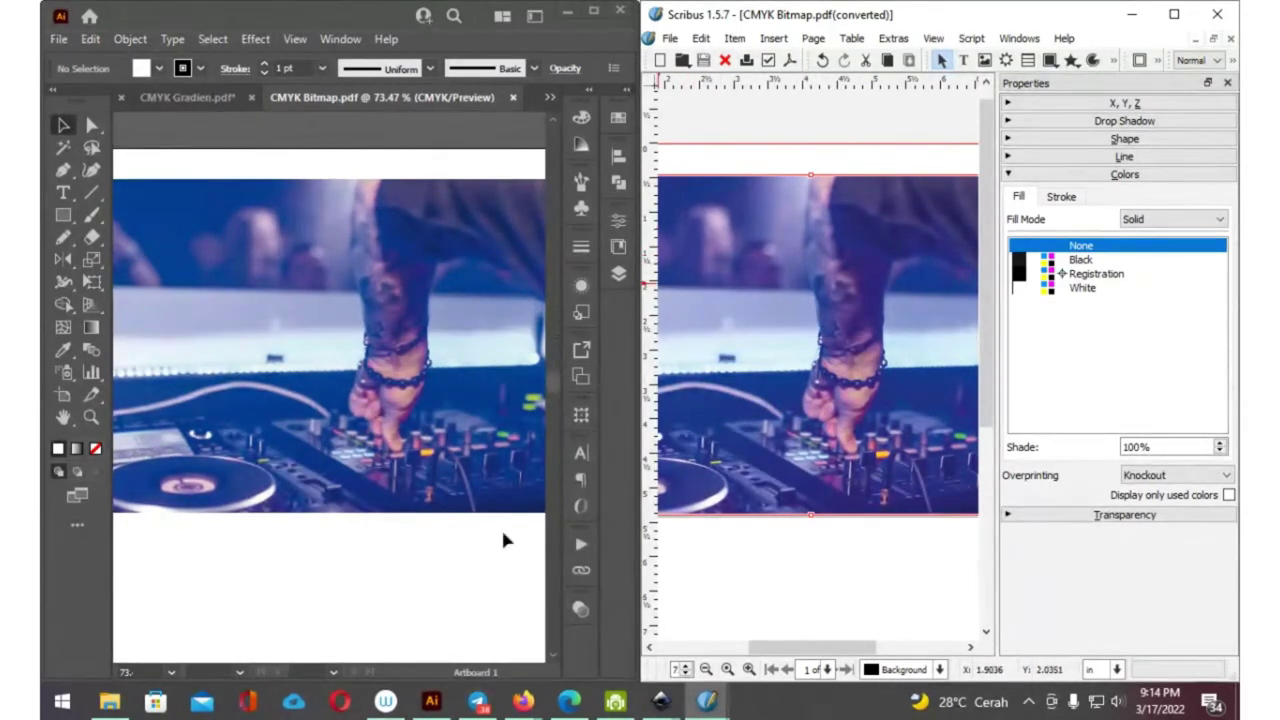
left_click(660, 700)
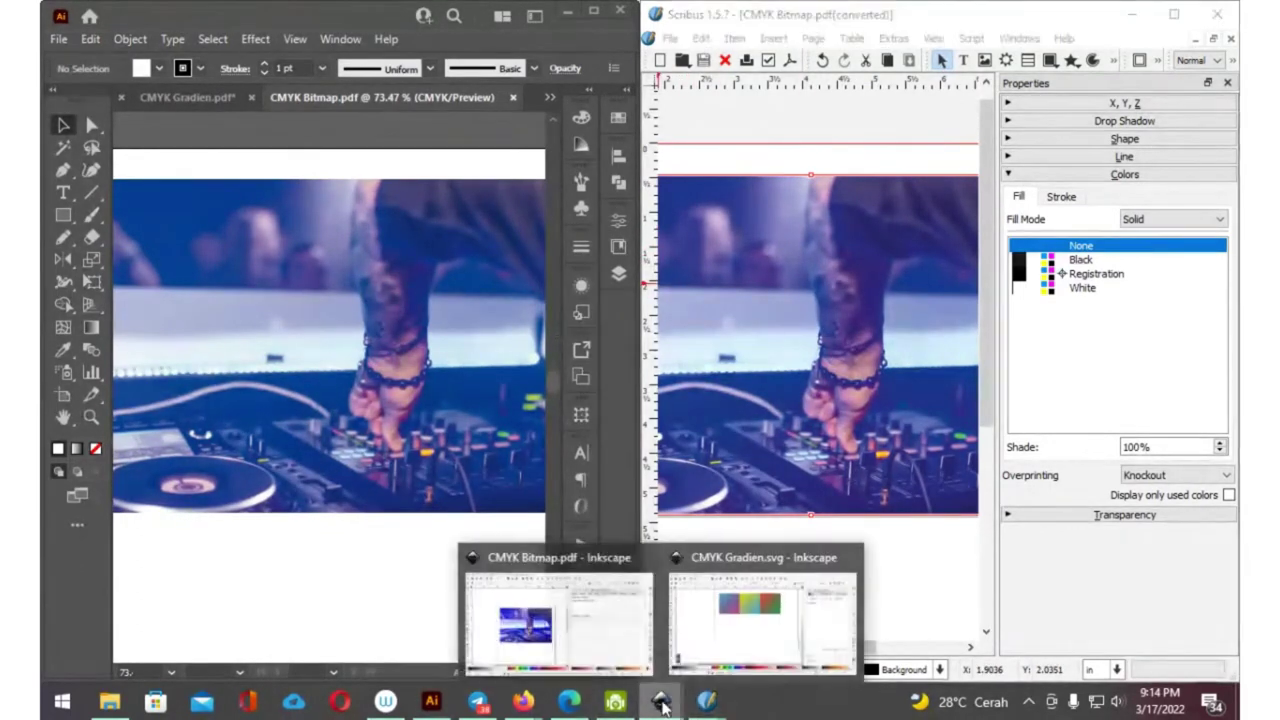
left_click(553, 558)
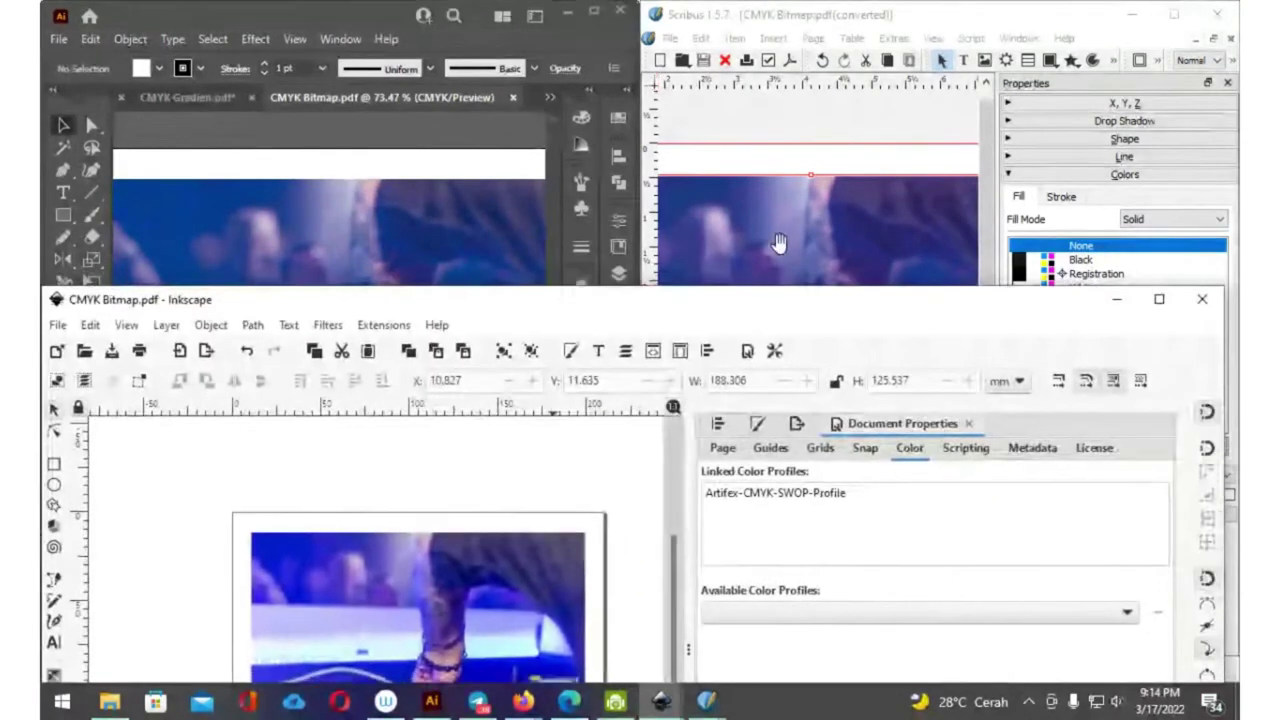
mouse_move(600, 308)
left_mouse_down()
mouse_move(808, 393)
mouse_move(826, 366)
left_mouse_up()
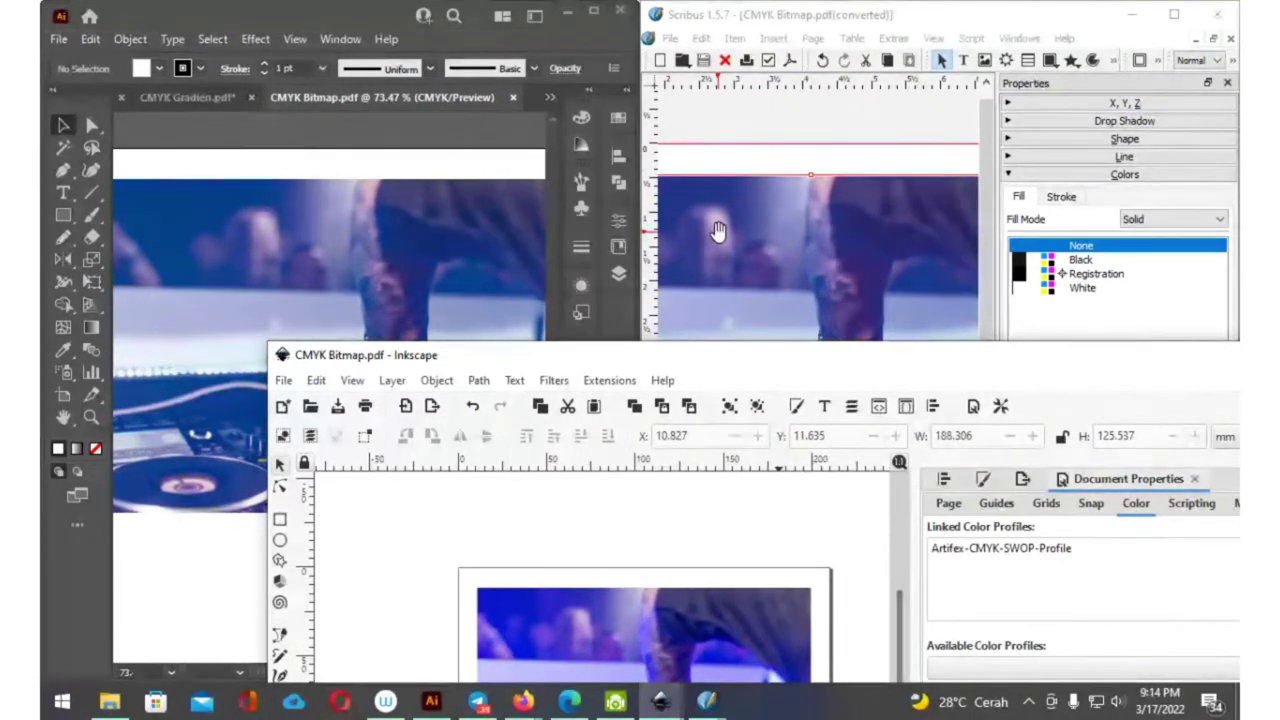
left_click_drag(1068, 362, 700, 352)
left_click(986, 343)
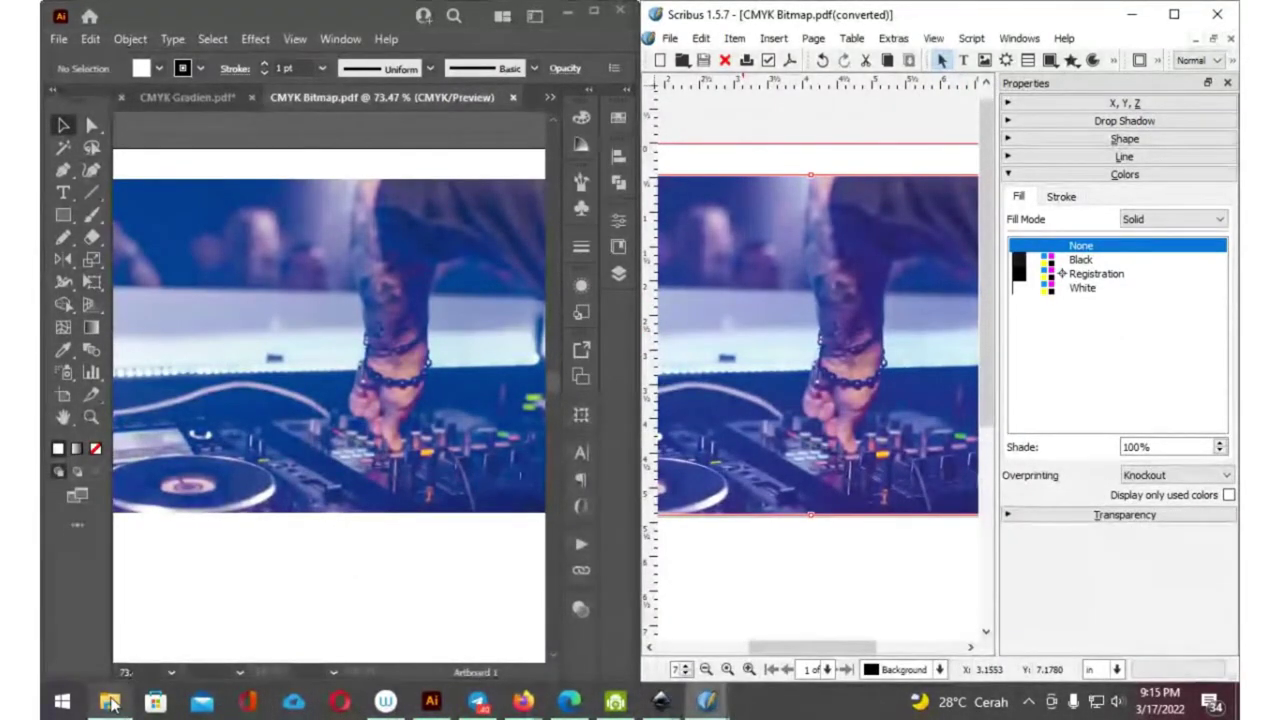
Open CMYK Bitmap.pdf from the Uji Coba CMYK folder with Adobe Photoshop 2022
left_click(112, 703)
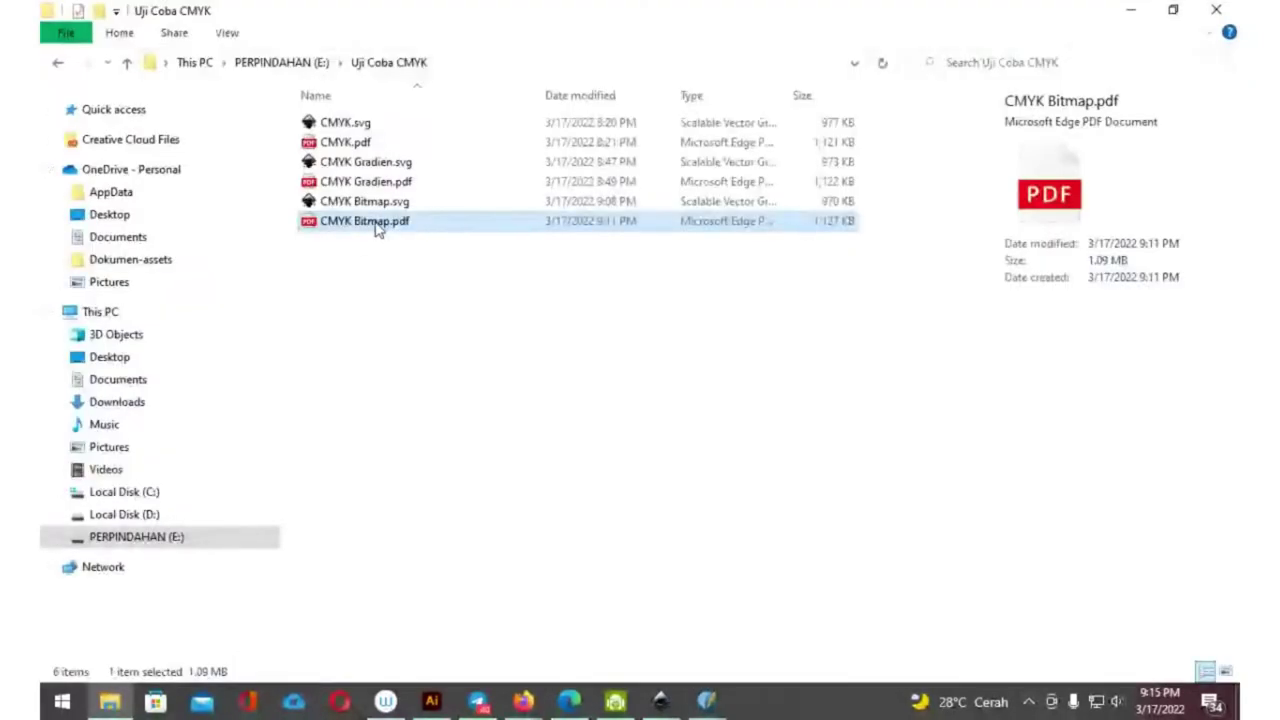
right_click(372, 222)
mouse_move(500, 393)
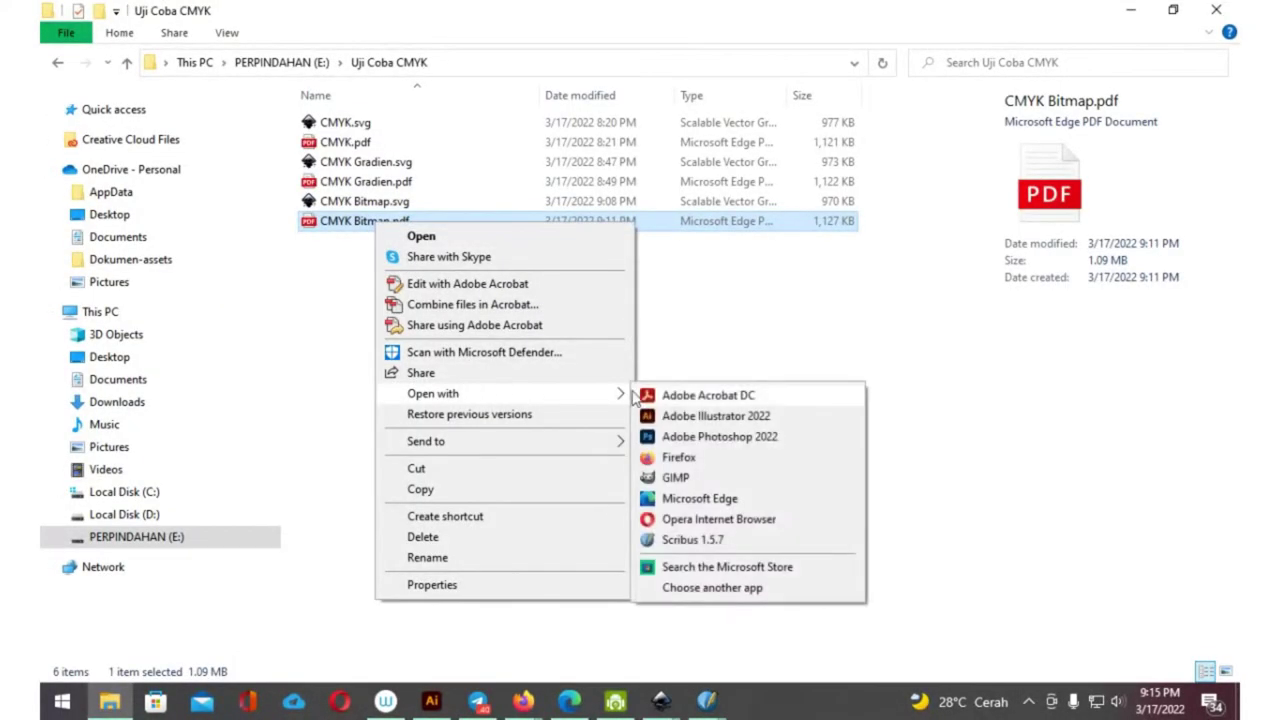
left_click(716, 438)
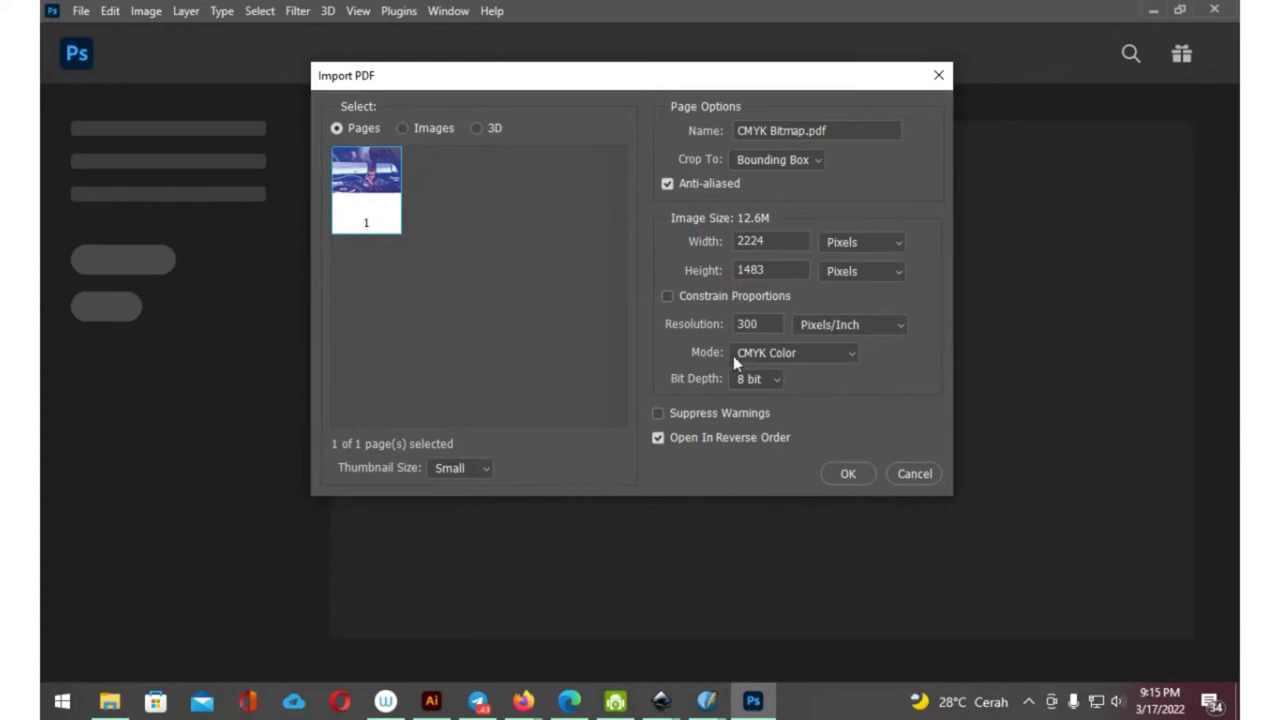
Import the PDF in CMYK Color mode at 2224 × 1483 px, 300 ppi
left_click(856, 356)
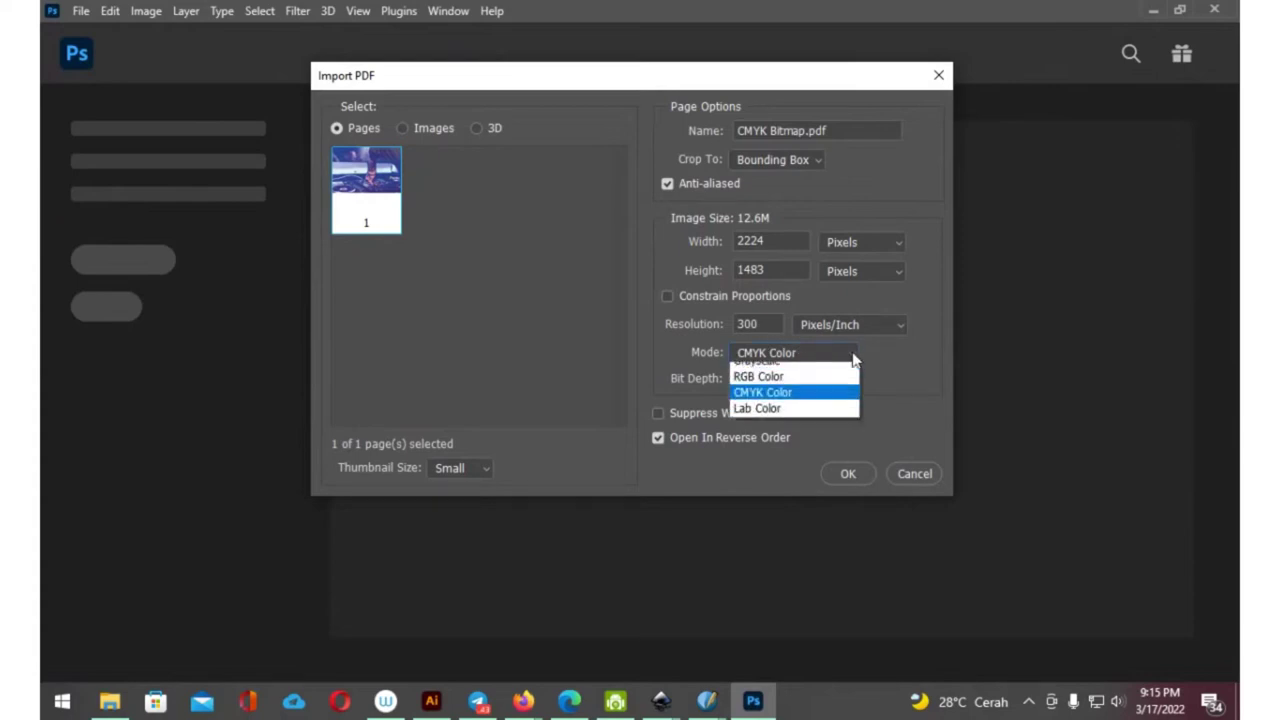
left_click(814, 404)
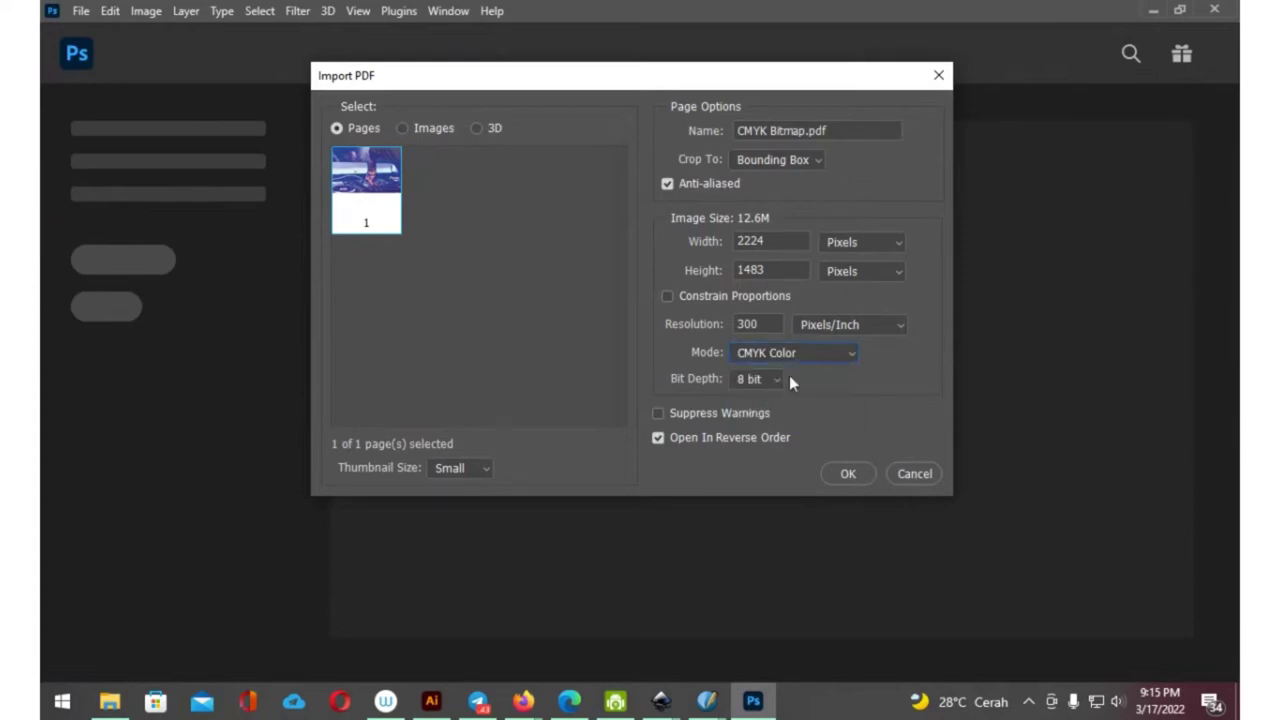
left_click(849, 474)
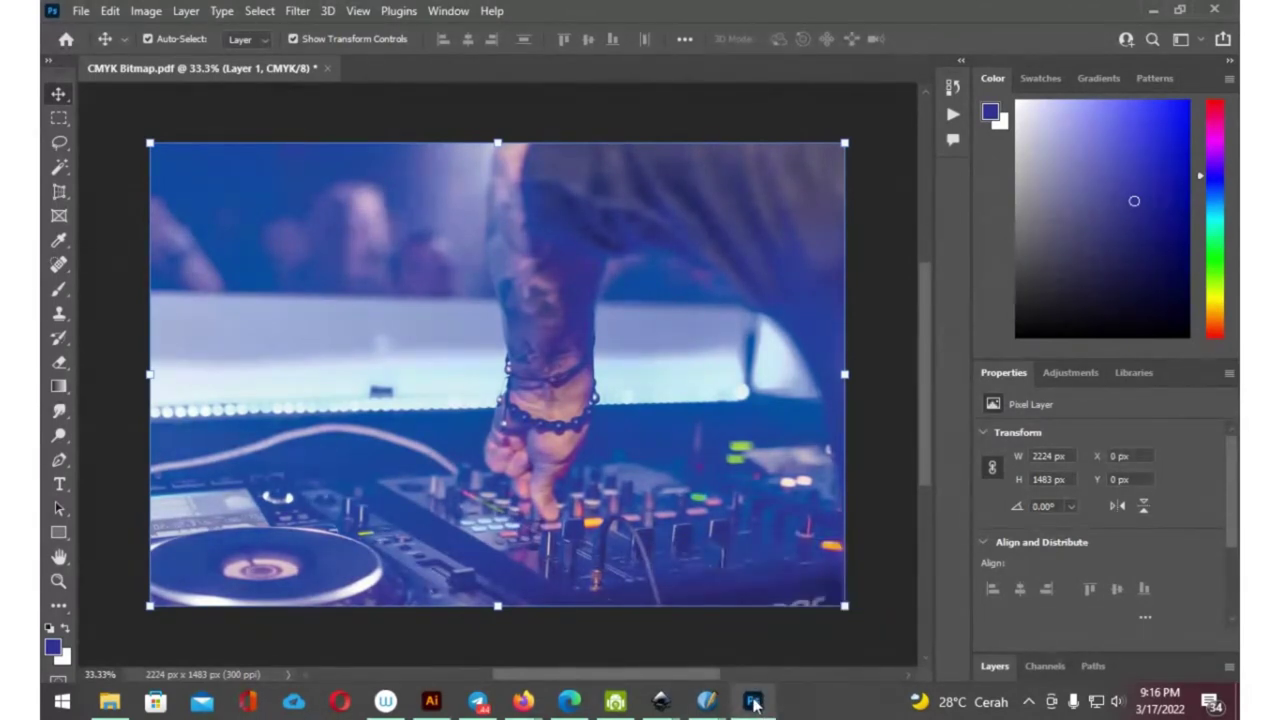
Arrange Photoshop beside the Uji Coba CMYK folder, collapse its panels, then maximize Photoshop
key("super+Left")
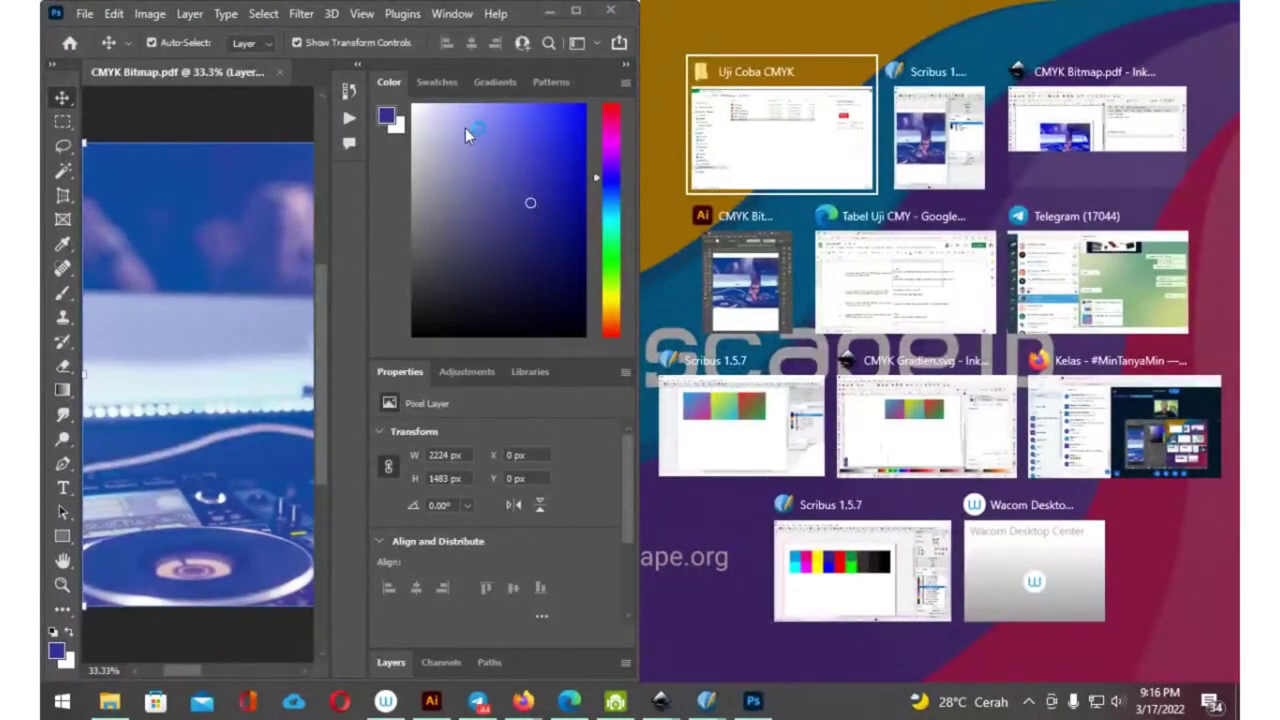
key("Return")
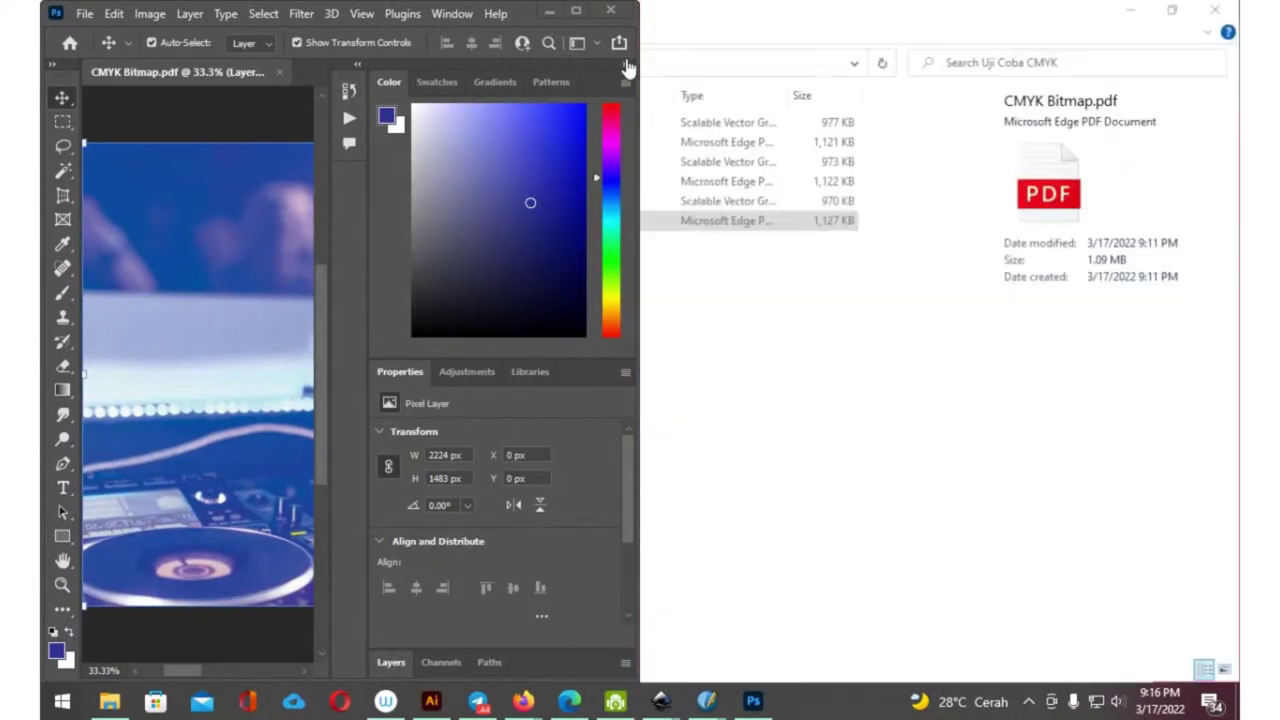
left_click(625, 65)
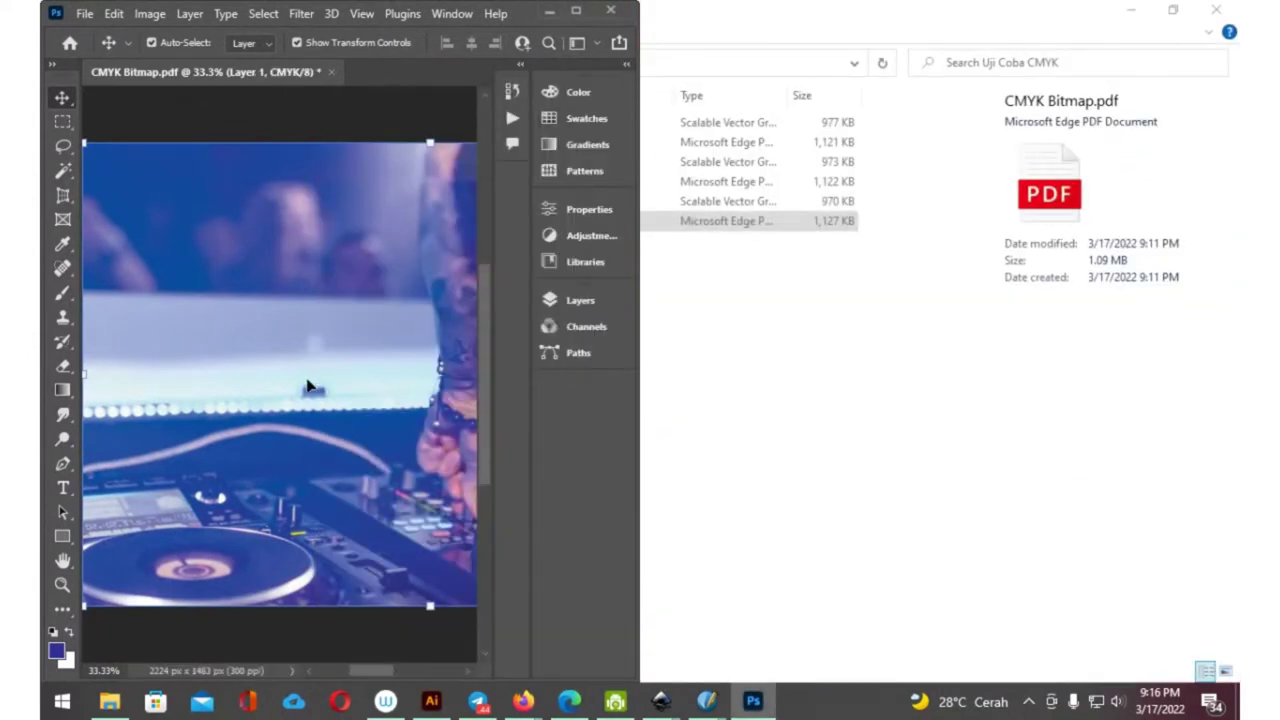
left_click(1130, 10)
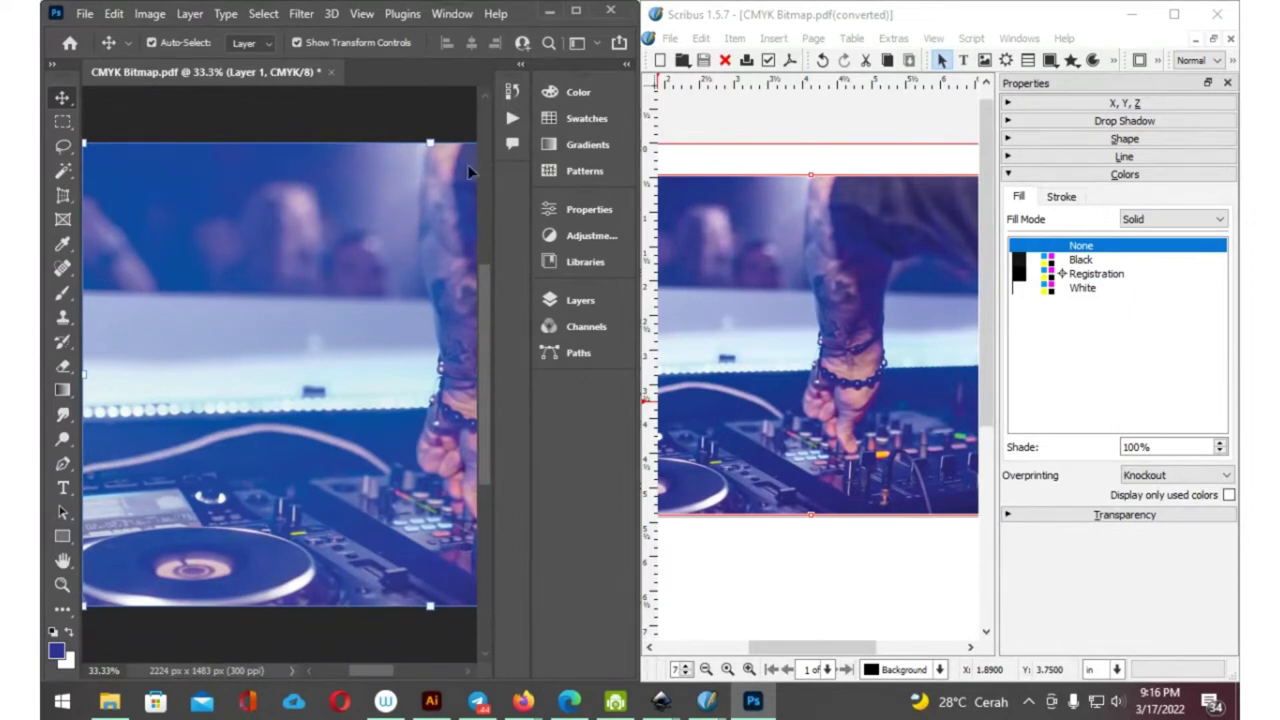
left_click(576, 11)
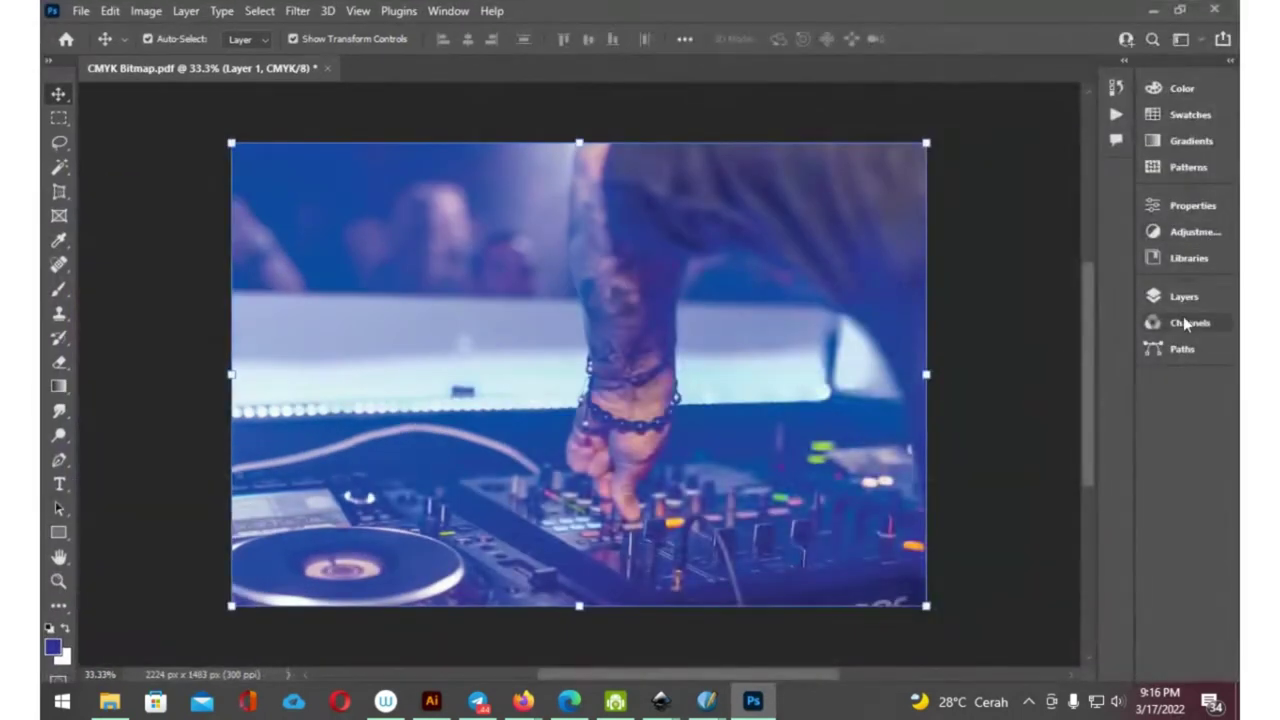
Hide the Yellow, Magenta and Cyan channels to view Black alone, snapped beside Scribus
left_click(1182, 325)
left_click_drag(1072, 403, 1068, 608)
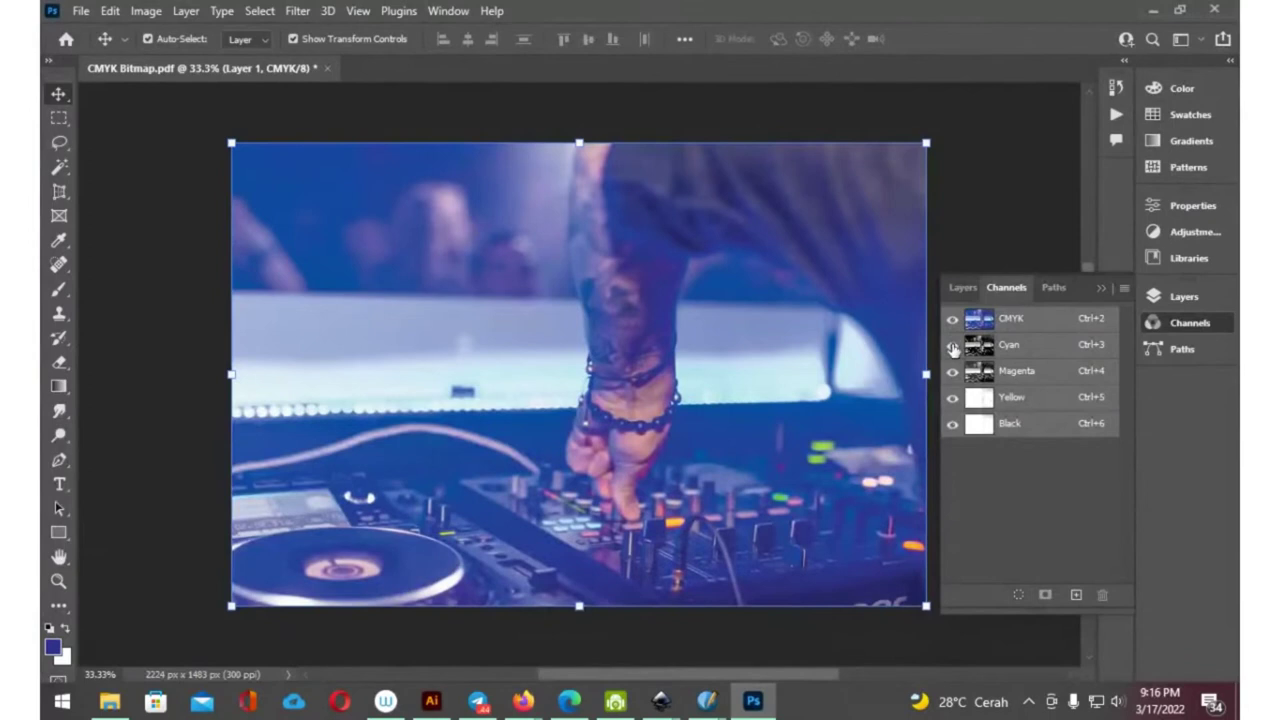
left_click(952, 397)
left_click(952, 371)
left_click(952, 344)
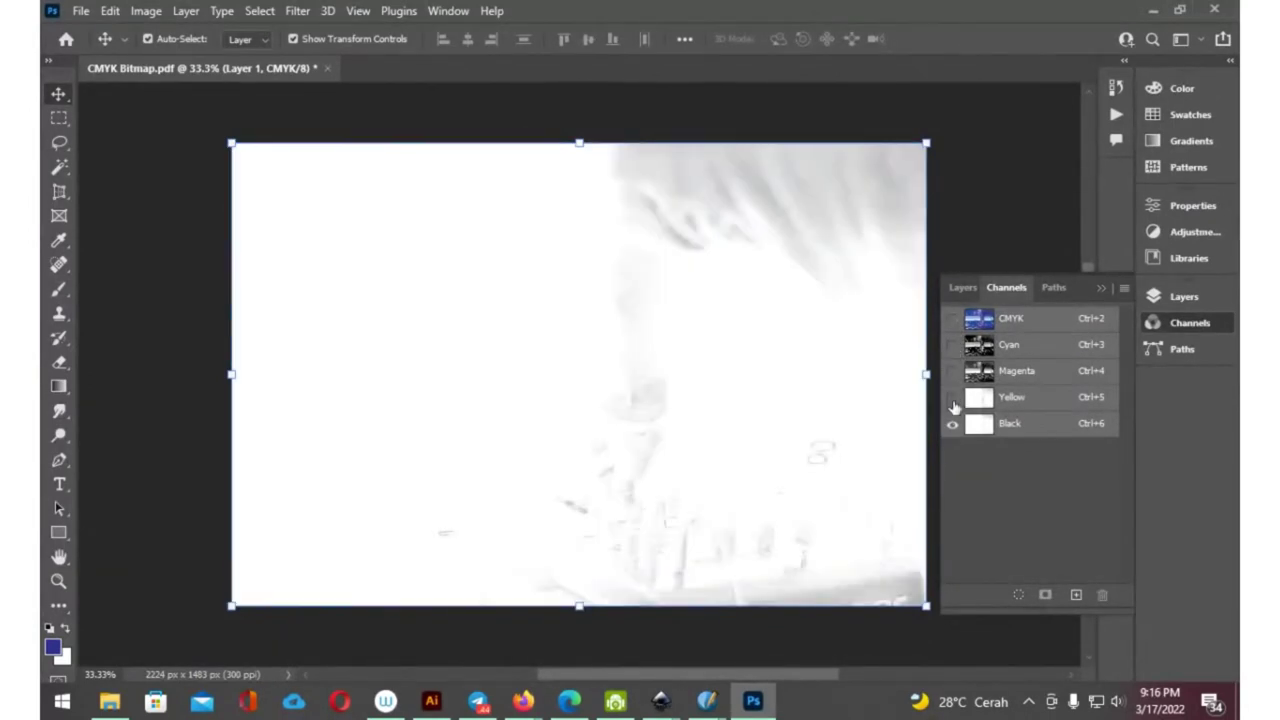
left_click(1032, 427)
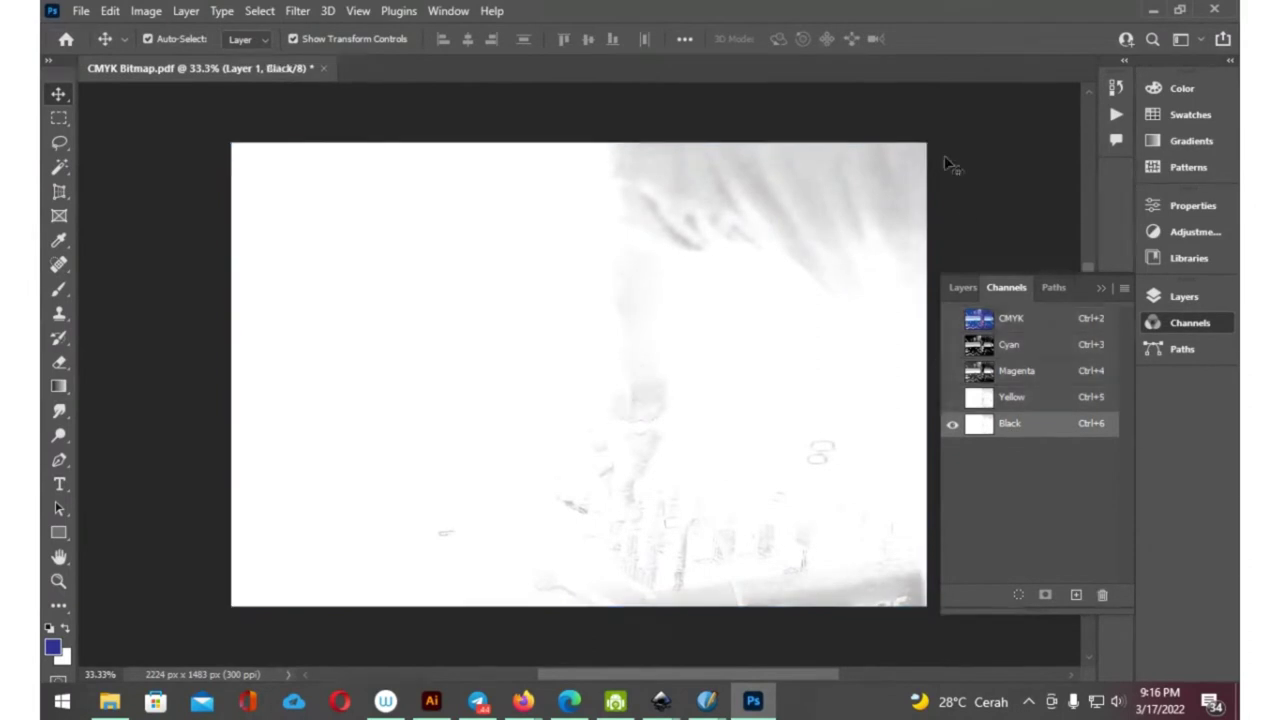
key("super+Left")
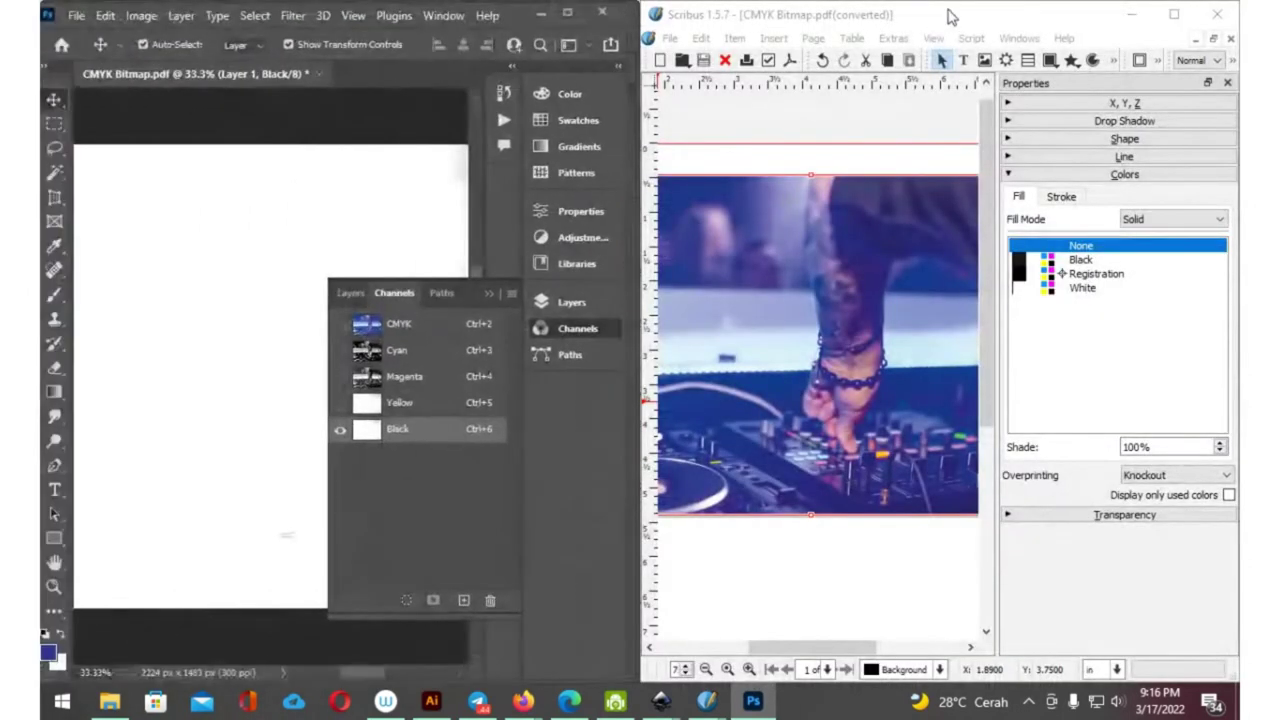
left_click(503, 291)
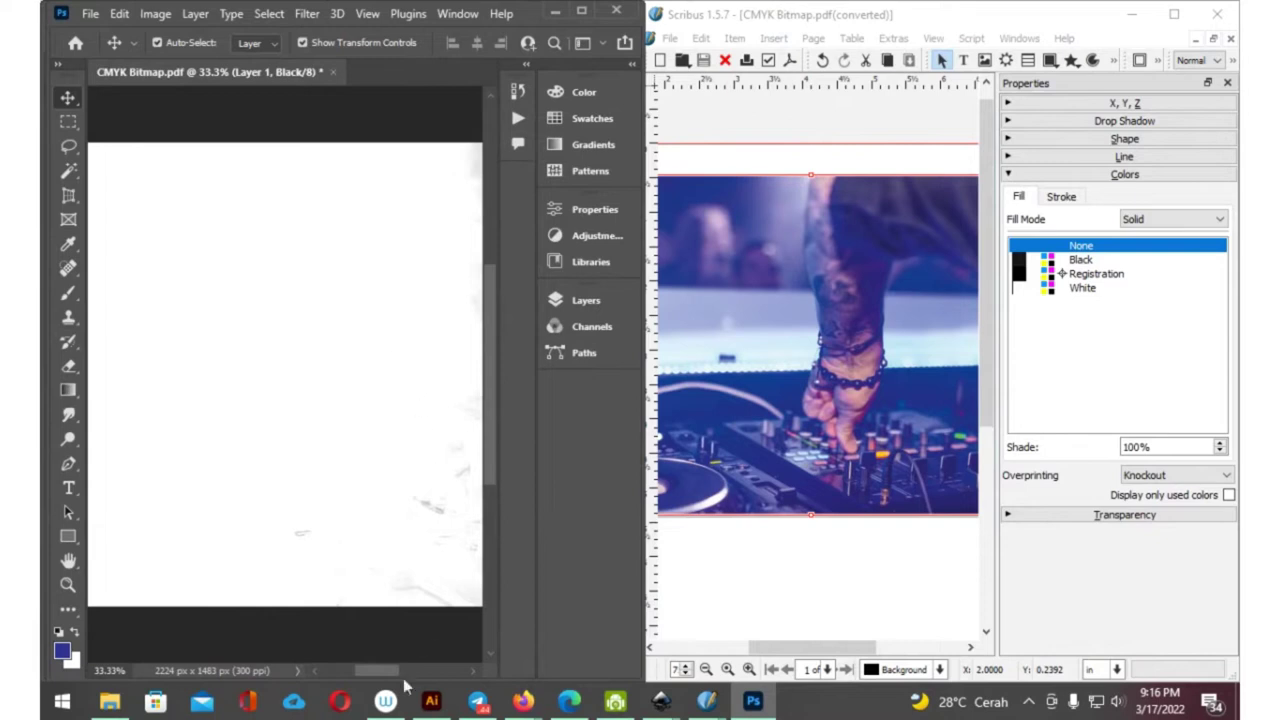
left_click_drag(370, 672, 408, 672)
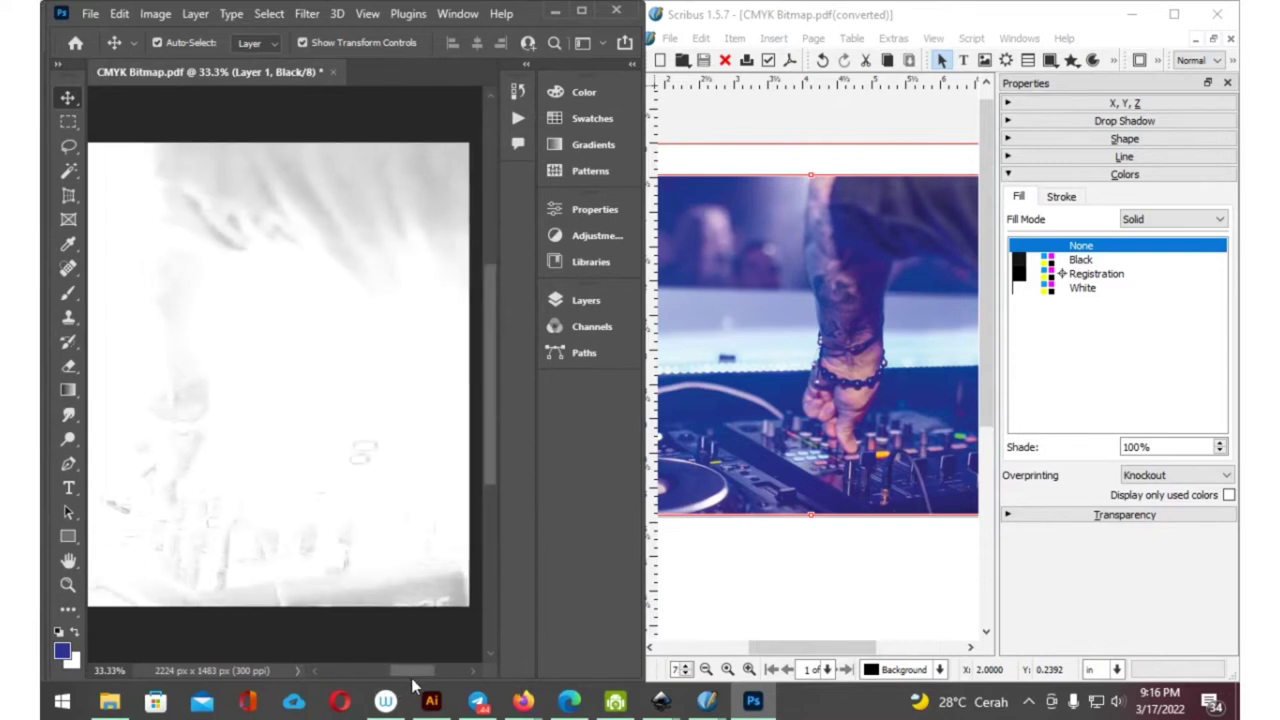
left_click(766, 16)
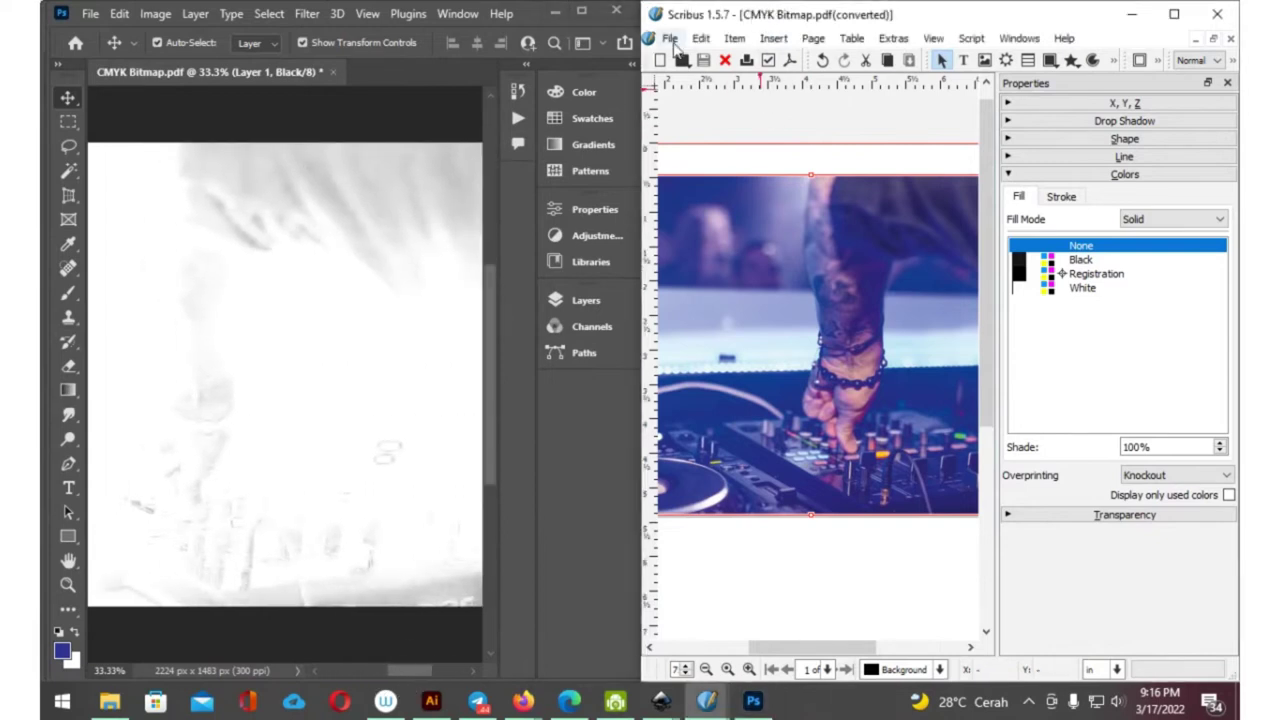
left_click(669, 38)
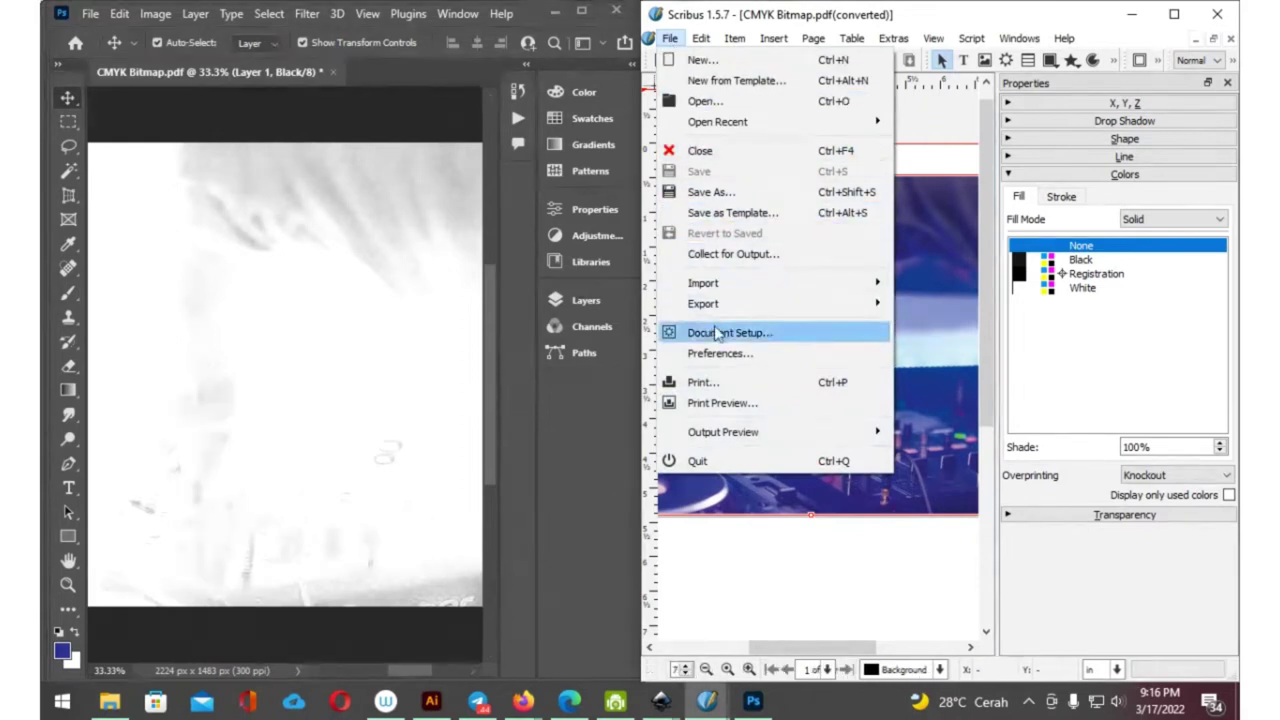
left_click(729, 404)
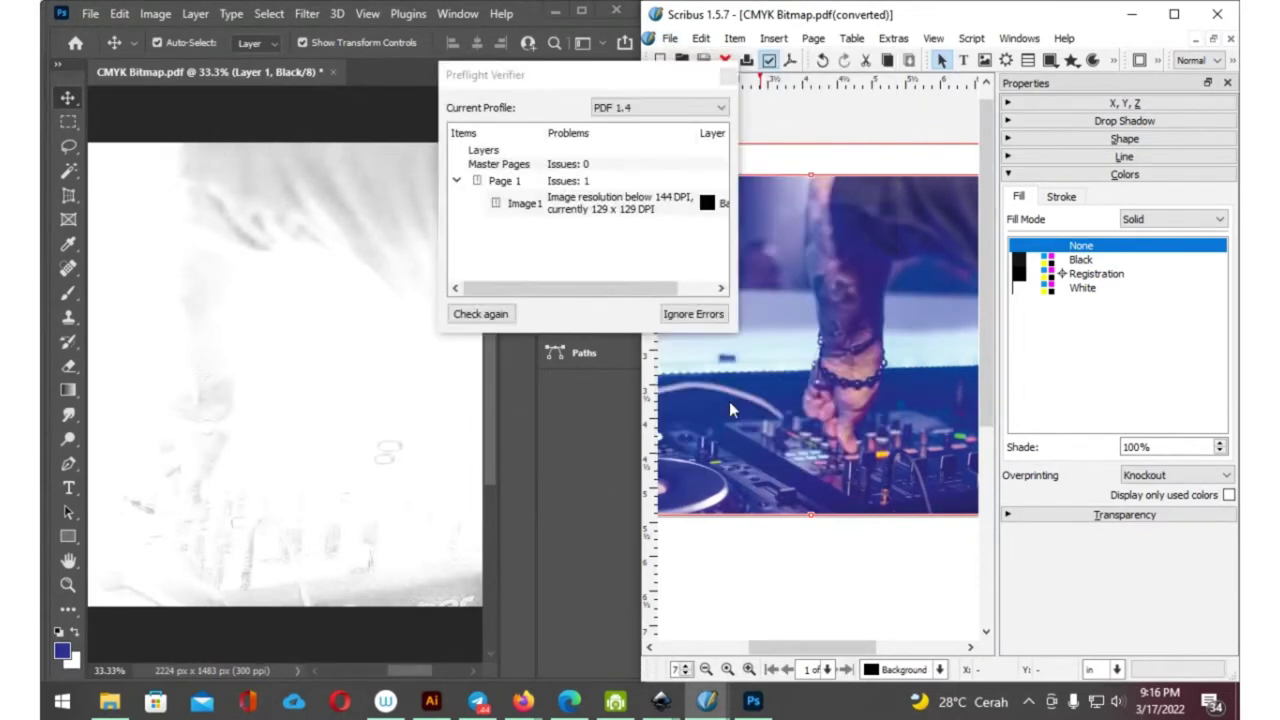
left_click(690, 314)
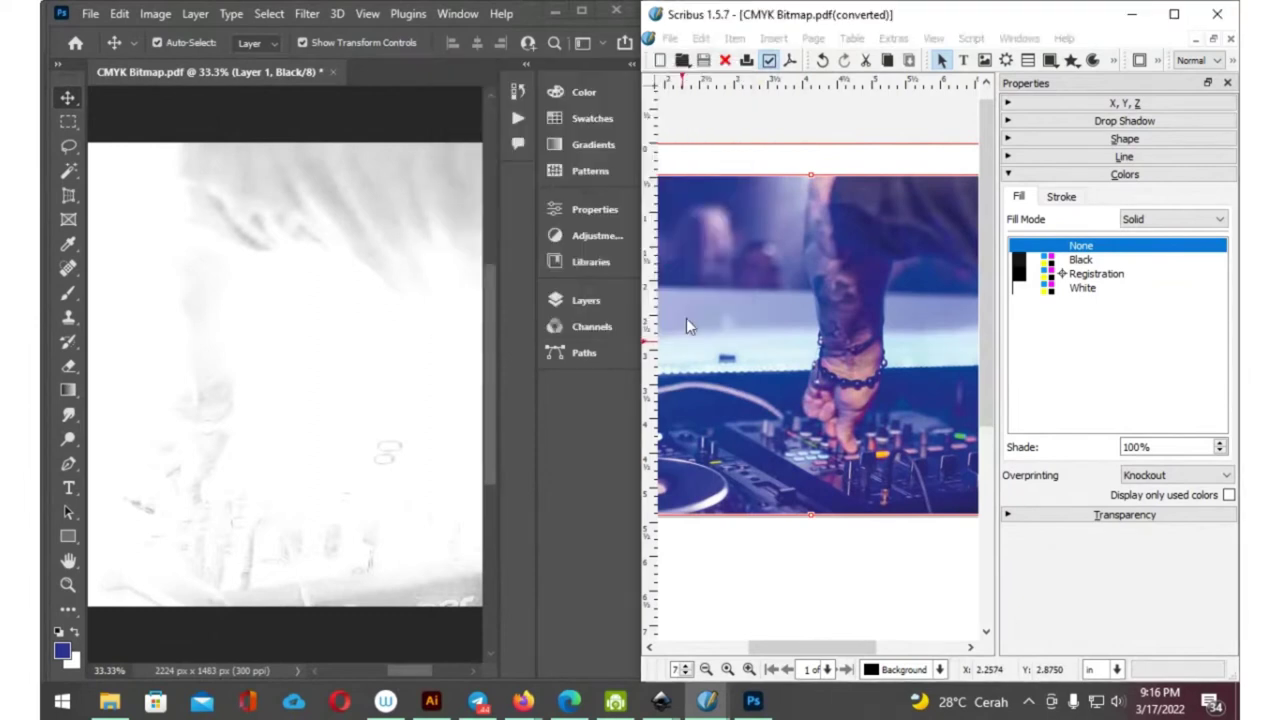
Set Scribus's print preview to PostScript Level 1 with CMYK separations, previewing the Yellow plate
left_click_drag(950, 127, 900, 117)
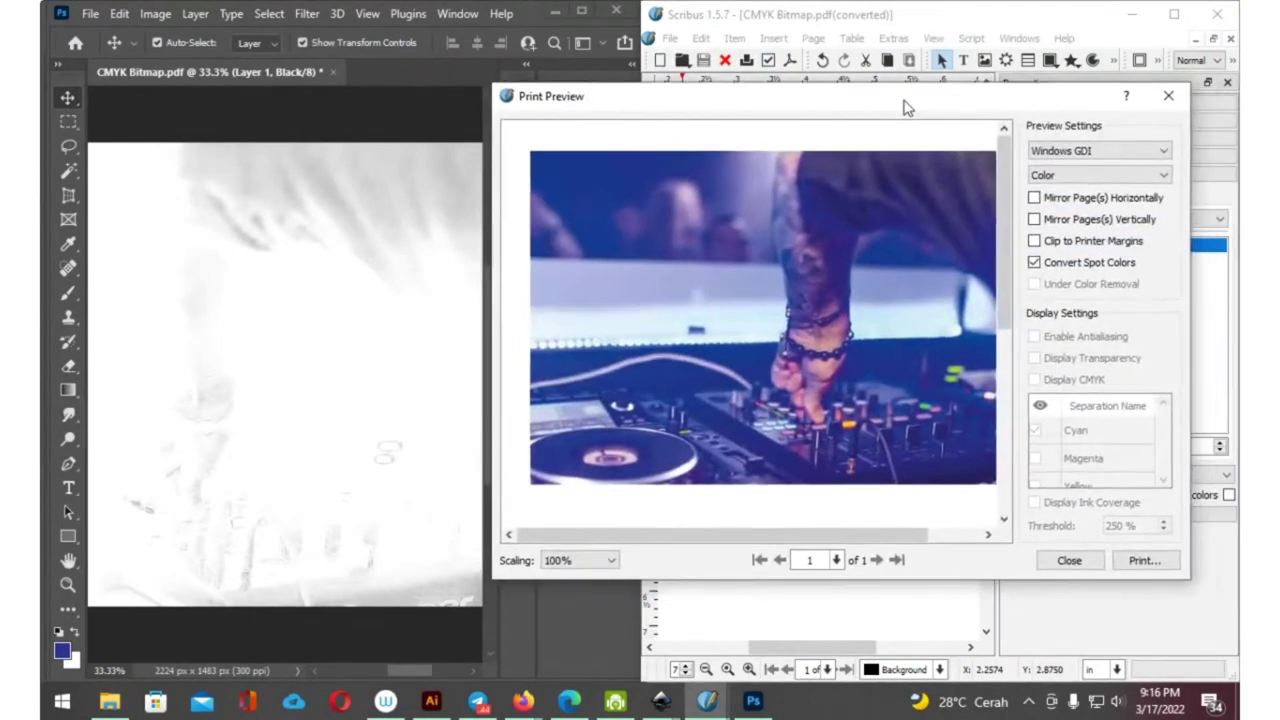
left_click(1092, 150)
key("Down")
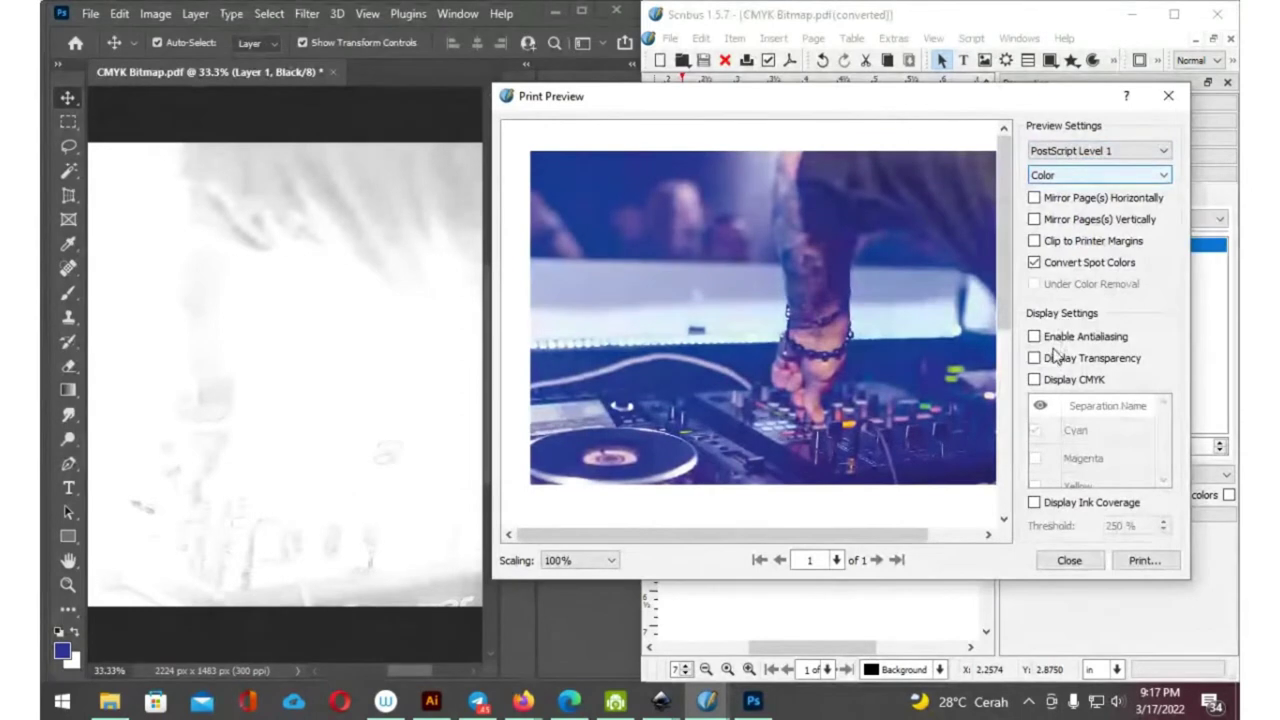
left_click(1035, 380)
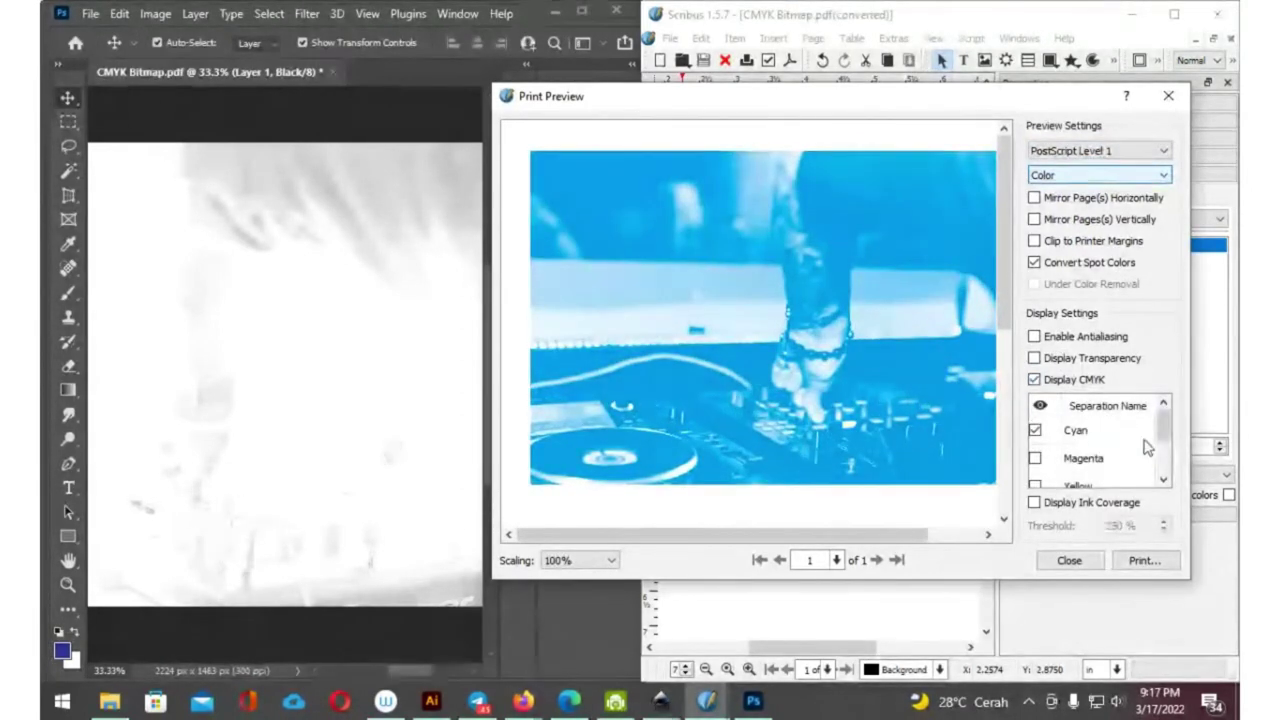
scroll(1147, 449, "down", 1)
left_click(1035, 473)
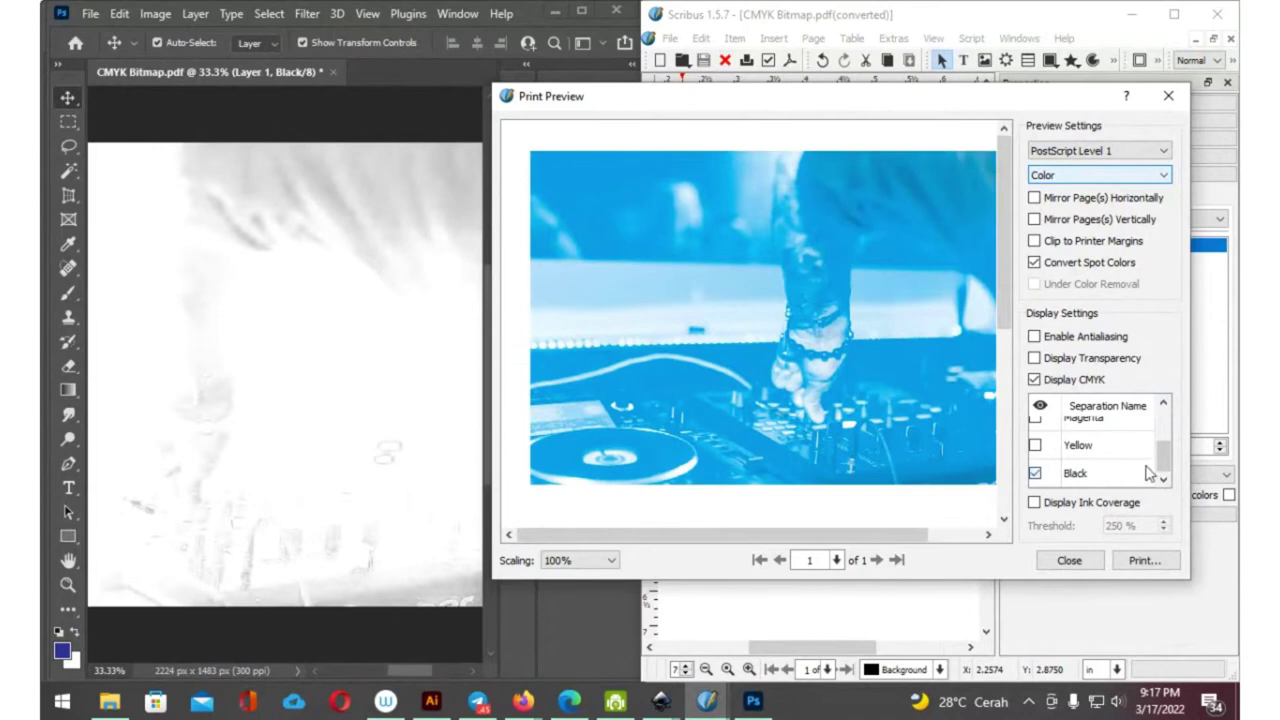
scroll(1147, 470, "up", 2)
left_click(1035, 431)
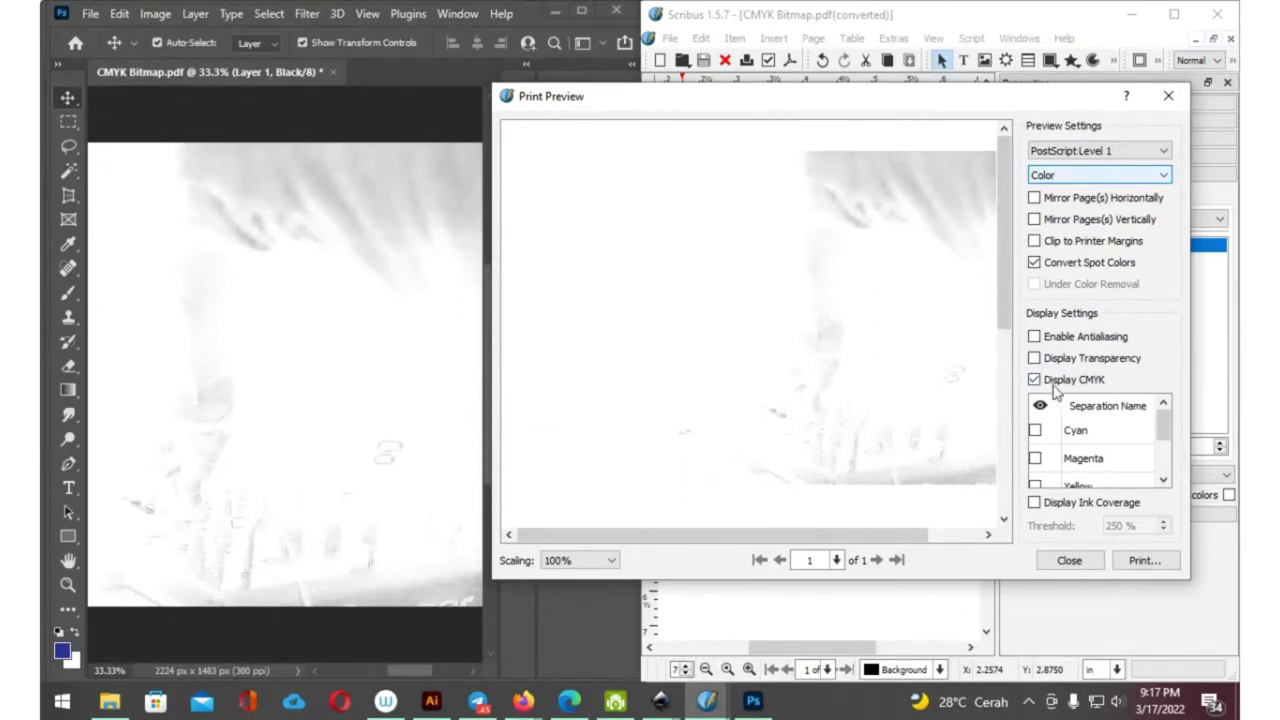
scroll(1164, 450, "down", 1)
scroll(1164, 450, "down", 1)
left_click(1035, 445)
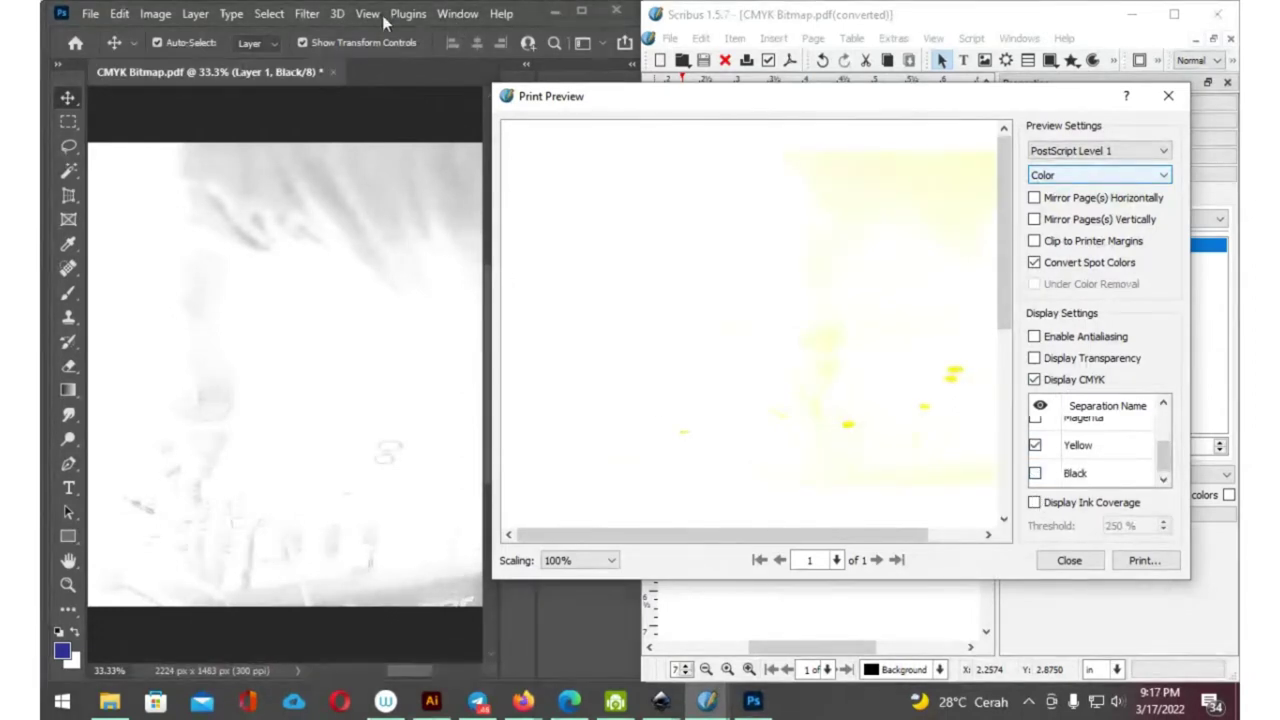
Show only the Yellow channel in Photoshop, then enable Display Ink Coverage in the preview
left_click(386, 22)
left_click(590, 326)
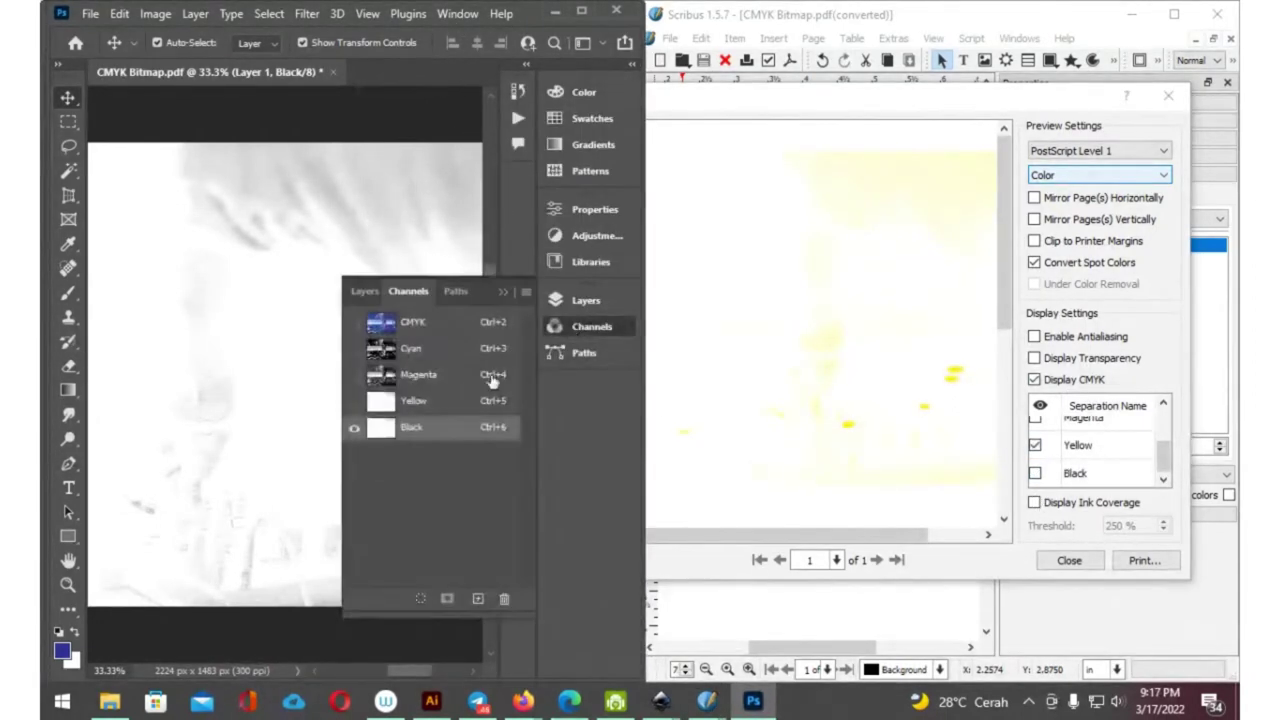
left_click(354, 401)
left_click(354, 428)
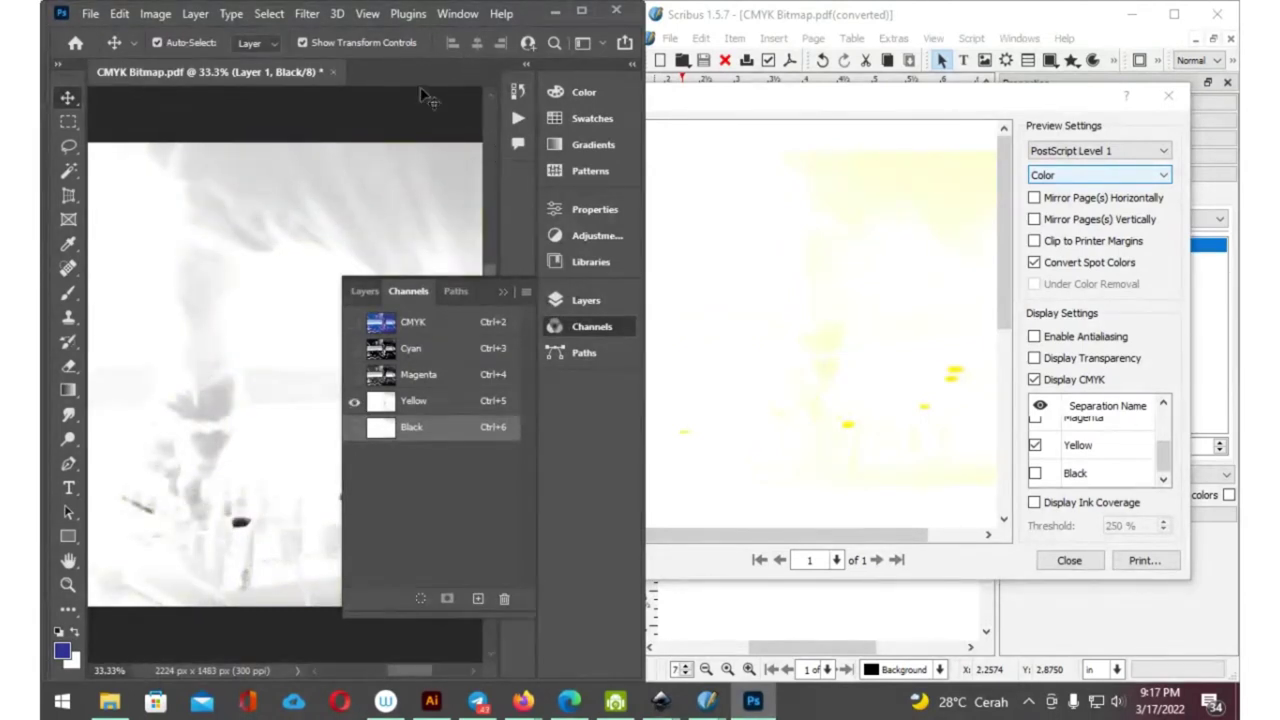
left_click(354, 429)
left_click(354, 429)
left_click(354, 323)
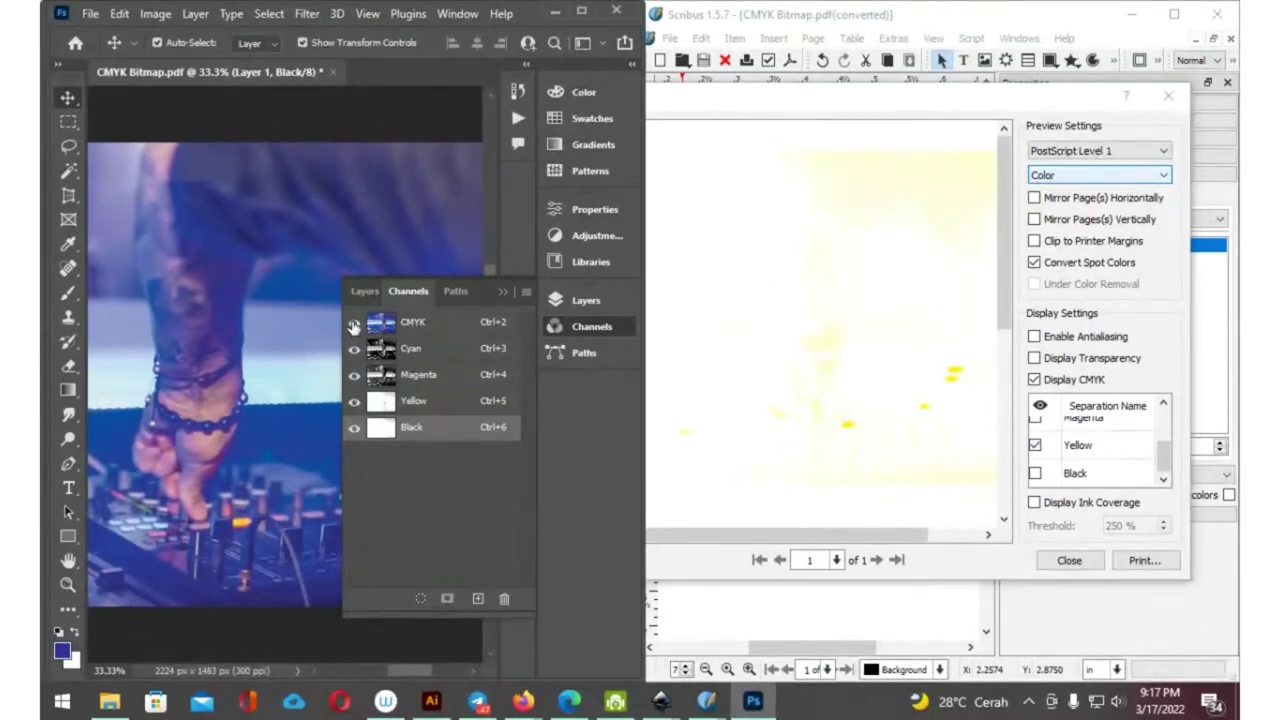
left_click(354, 429)
left_click(354, 374)
left_click(354, 348)
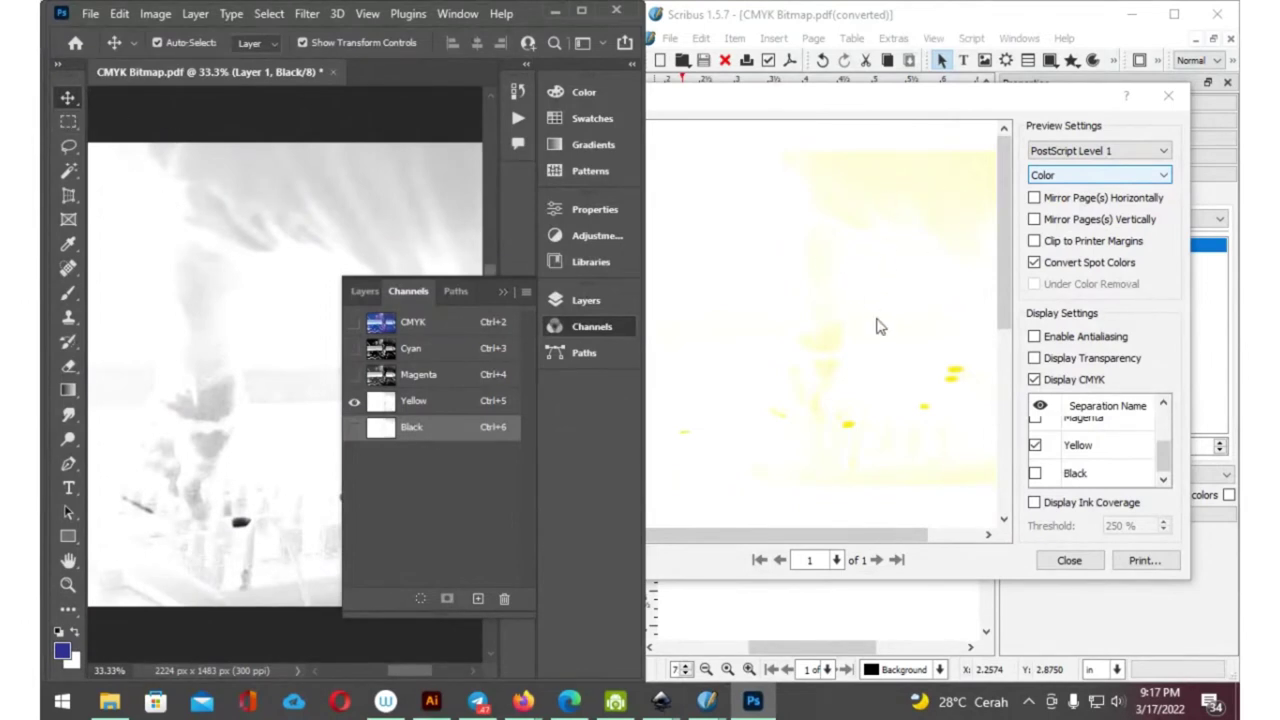
left_click(1035, 502)
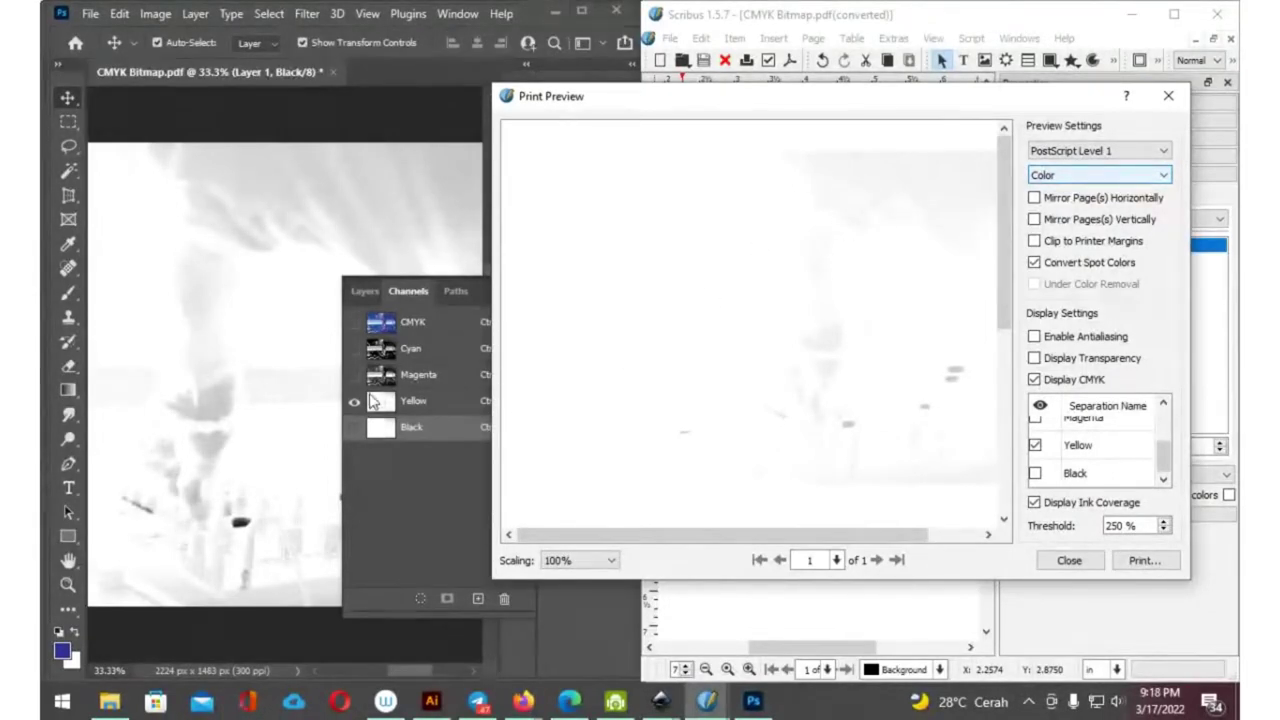
left_click(355, 375)
left_click(354, 375)
left_click(354, 401)
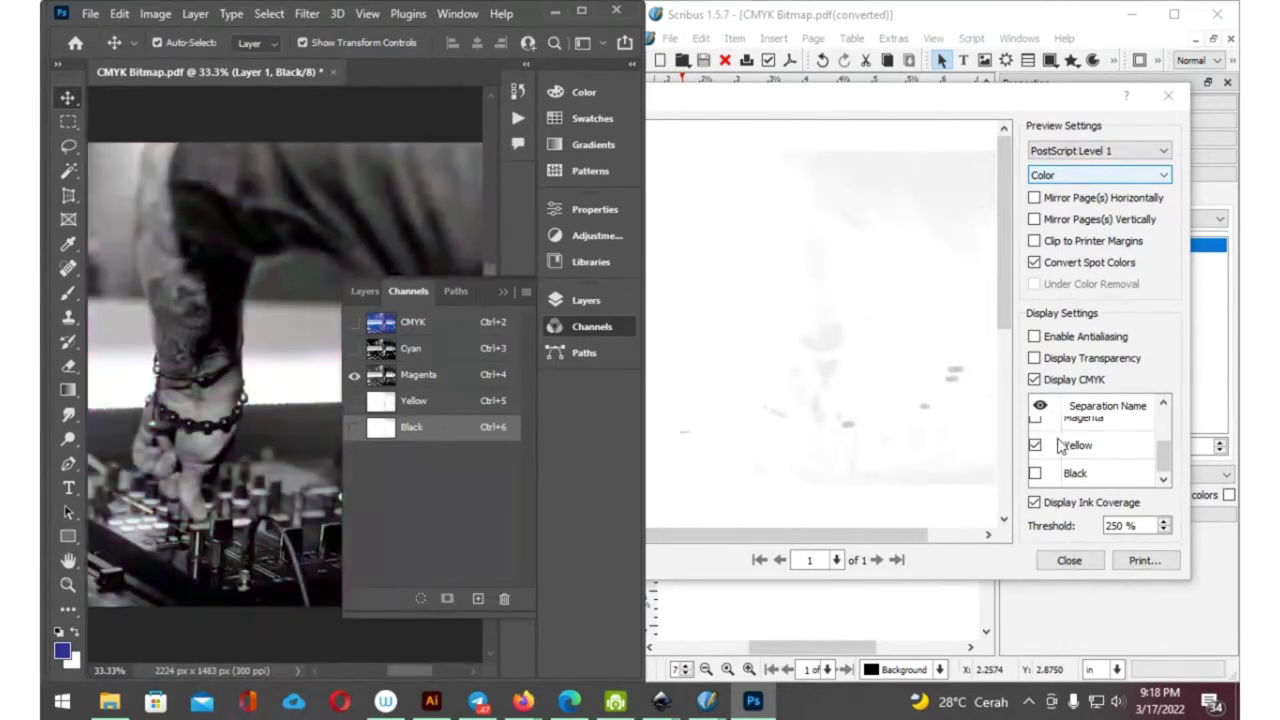
left_click(1035, 419)
left_click(1035, 445)
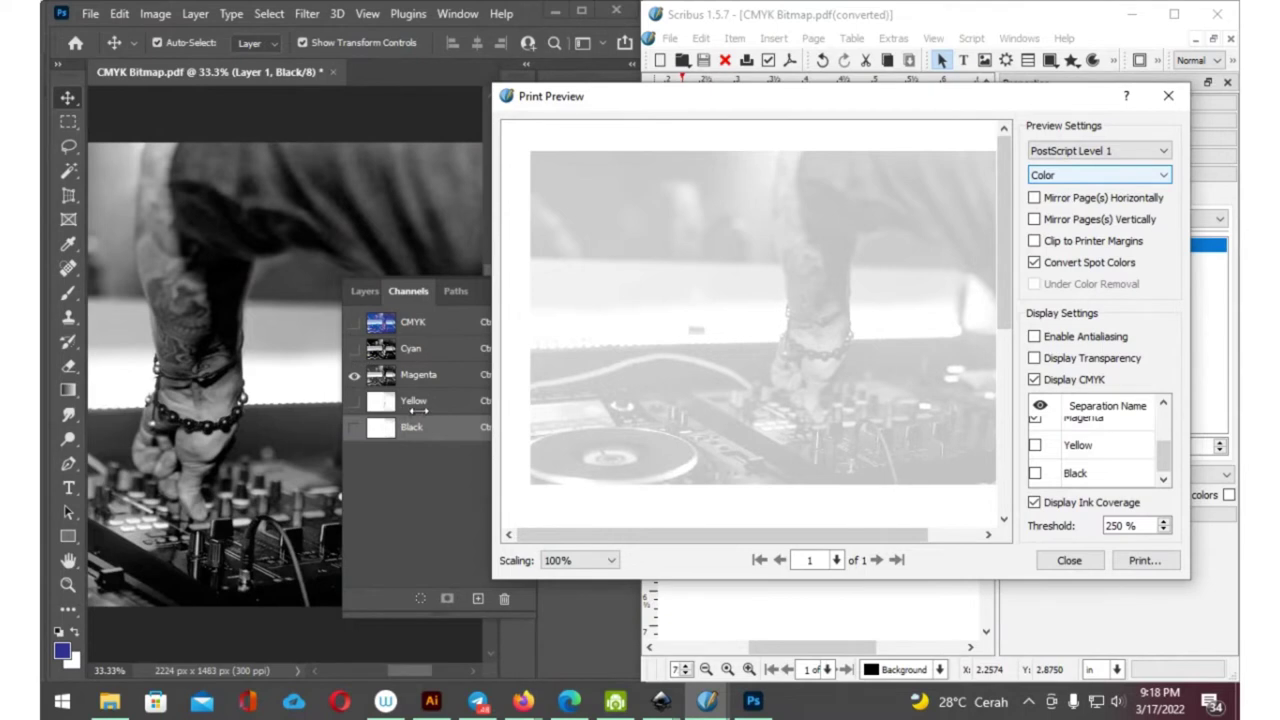
Show only the Cyan channel in Photoshop and uncheck Magenta in the preview
left_click(354, 375)
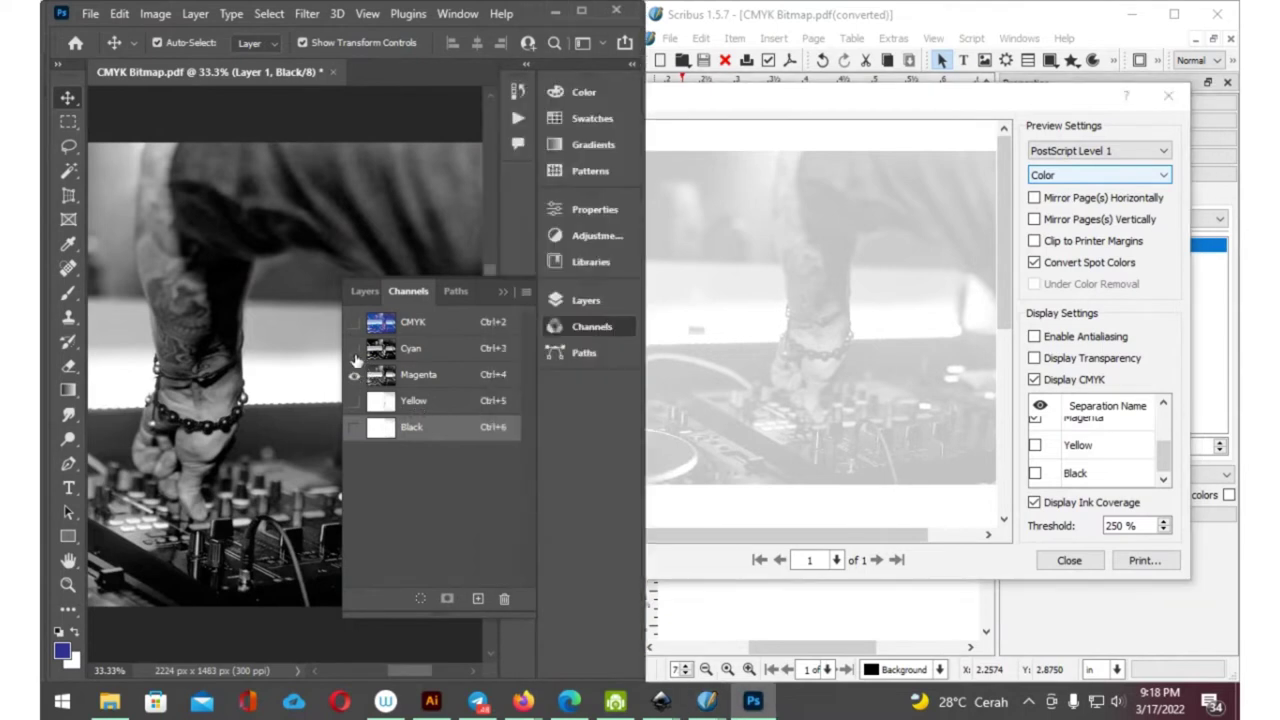
left_click(354, 349)
left_click(355, 375)
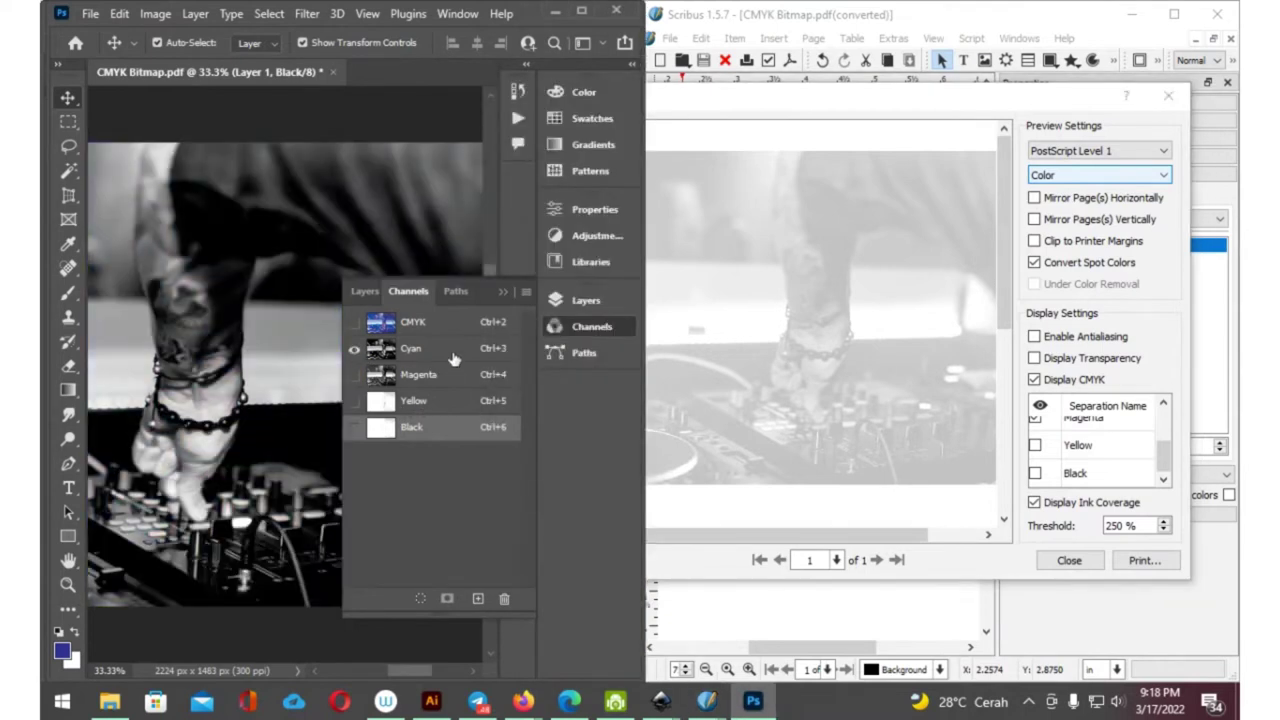
left_click(453, 358)
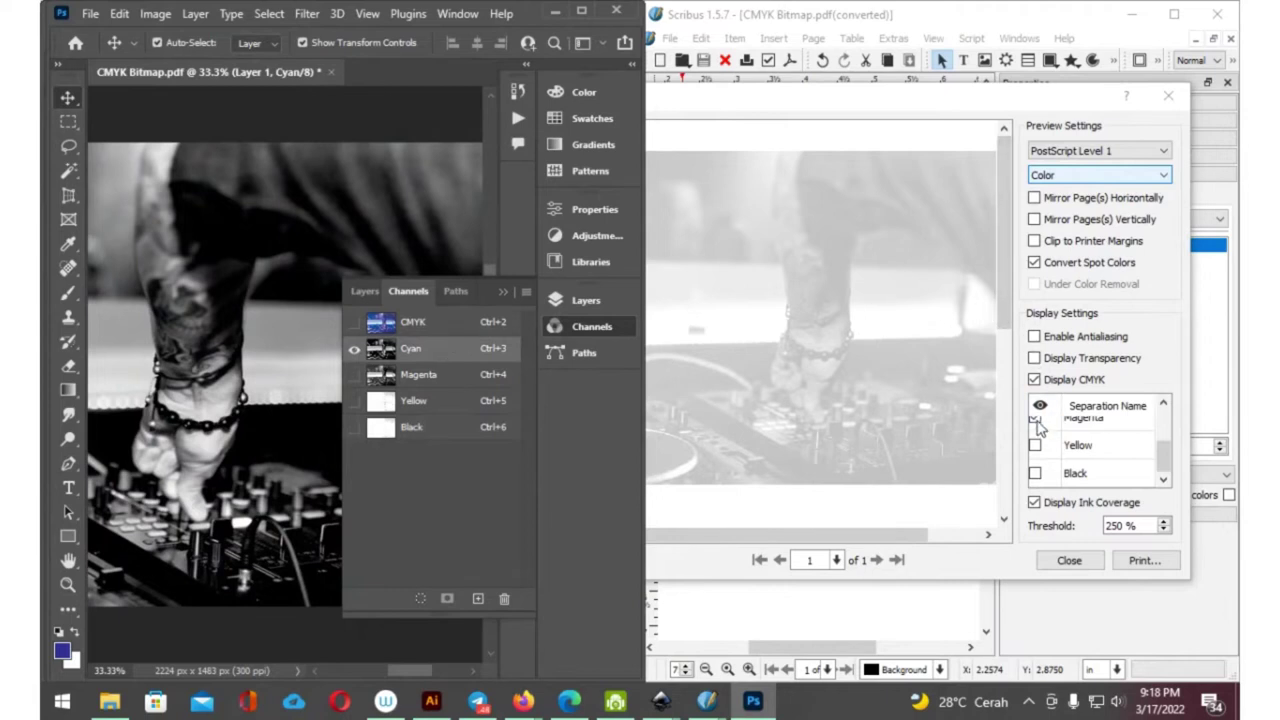
left_click(1036, 421)
Preview the Magenta plate with a 100% ink coverage threshold, matching Photoshop's Magenta-only channel
left_click_drag(1163, 455, 1166, 438)
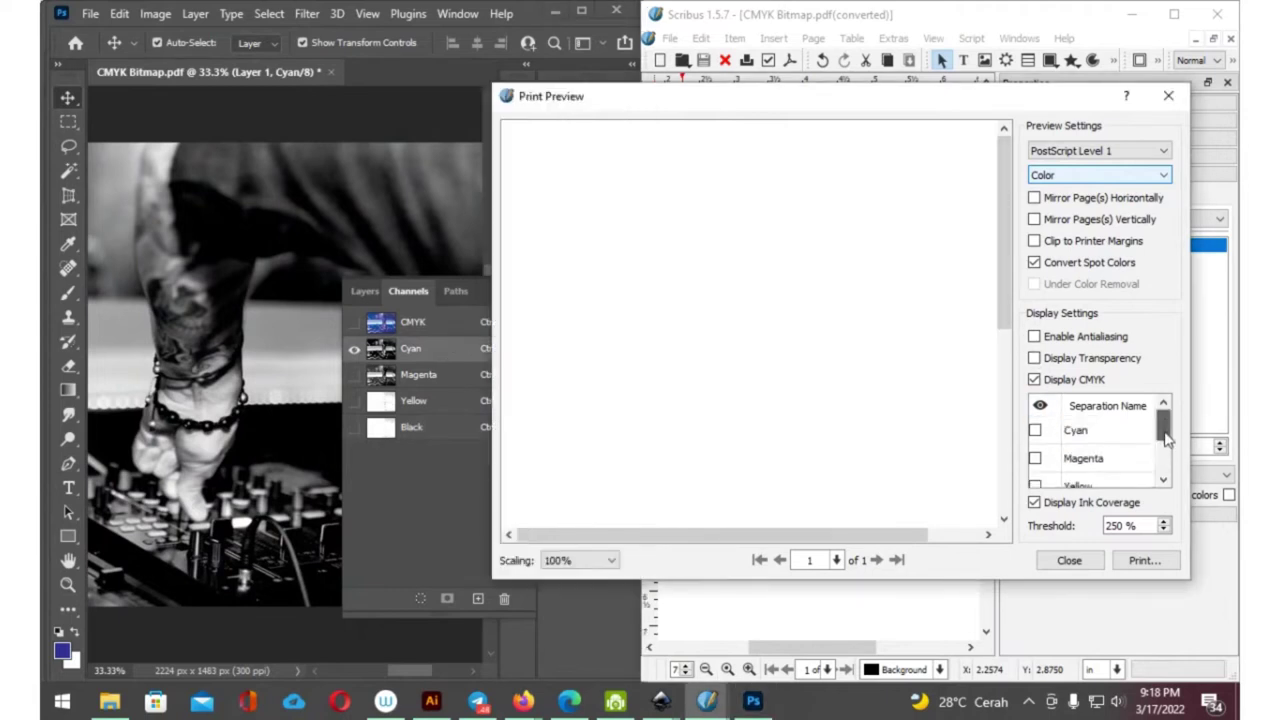
left_click(1035, 458)
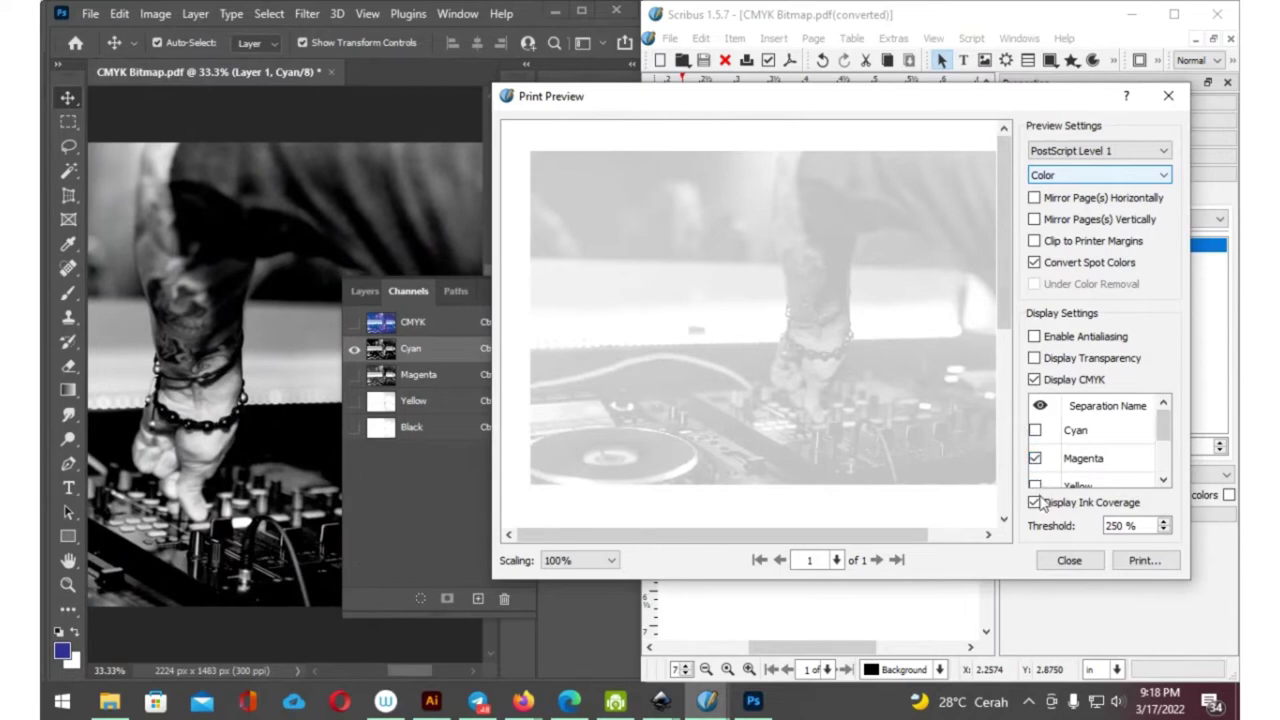
left_click_drag(1137, 523, 1069, 521)
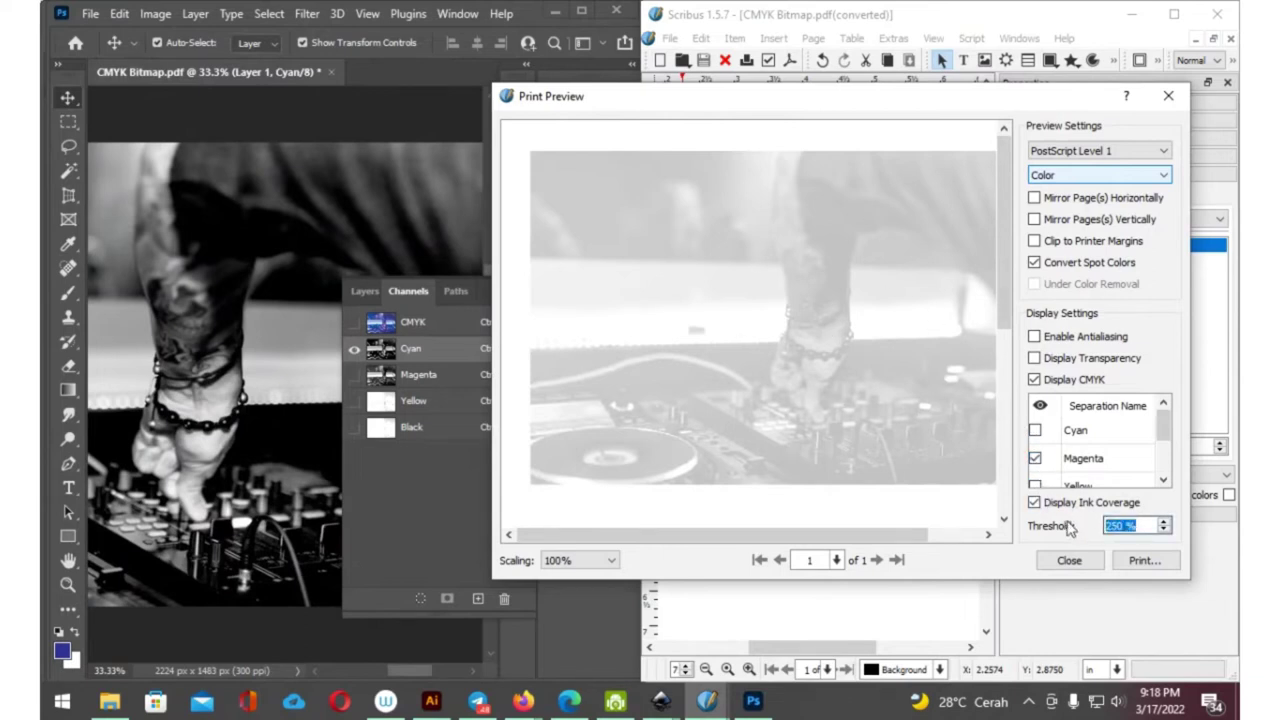
type("100")
key("Return")
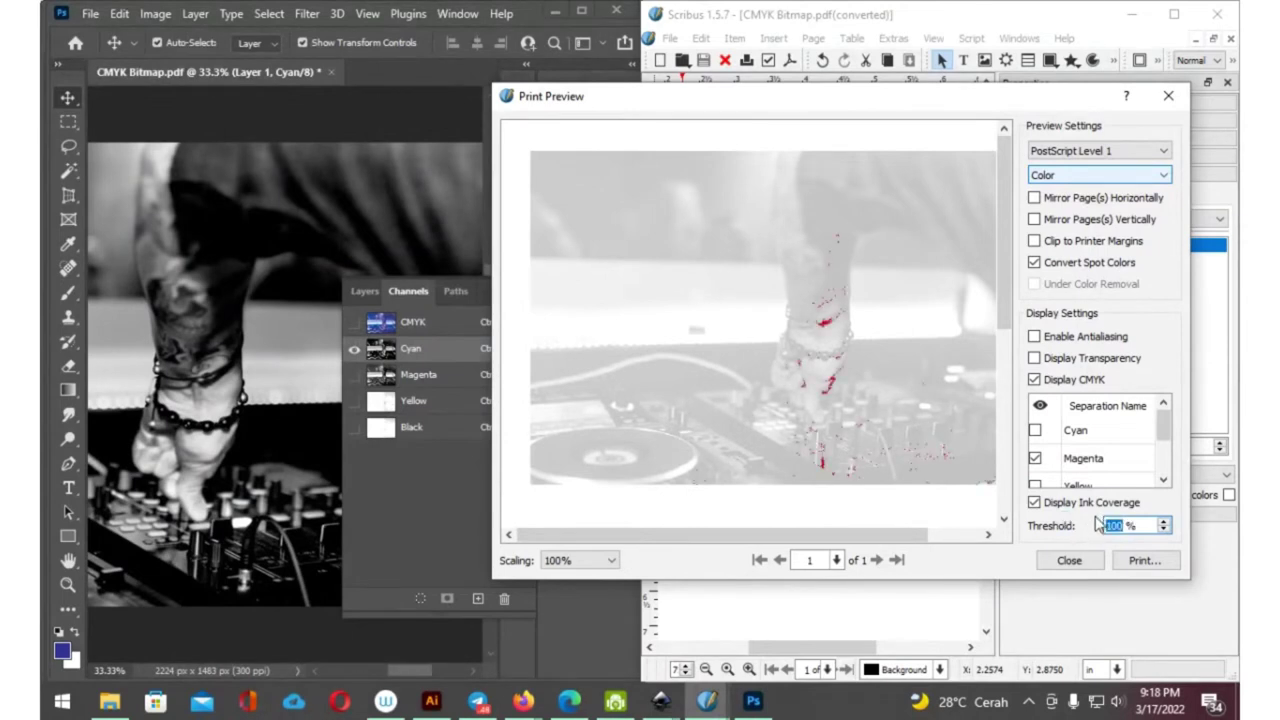
left_click(351, 350)
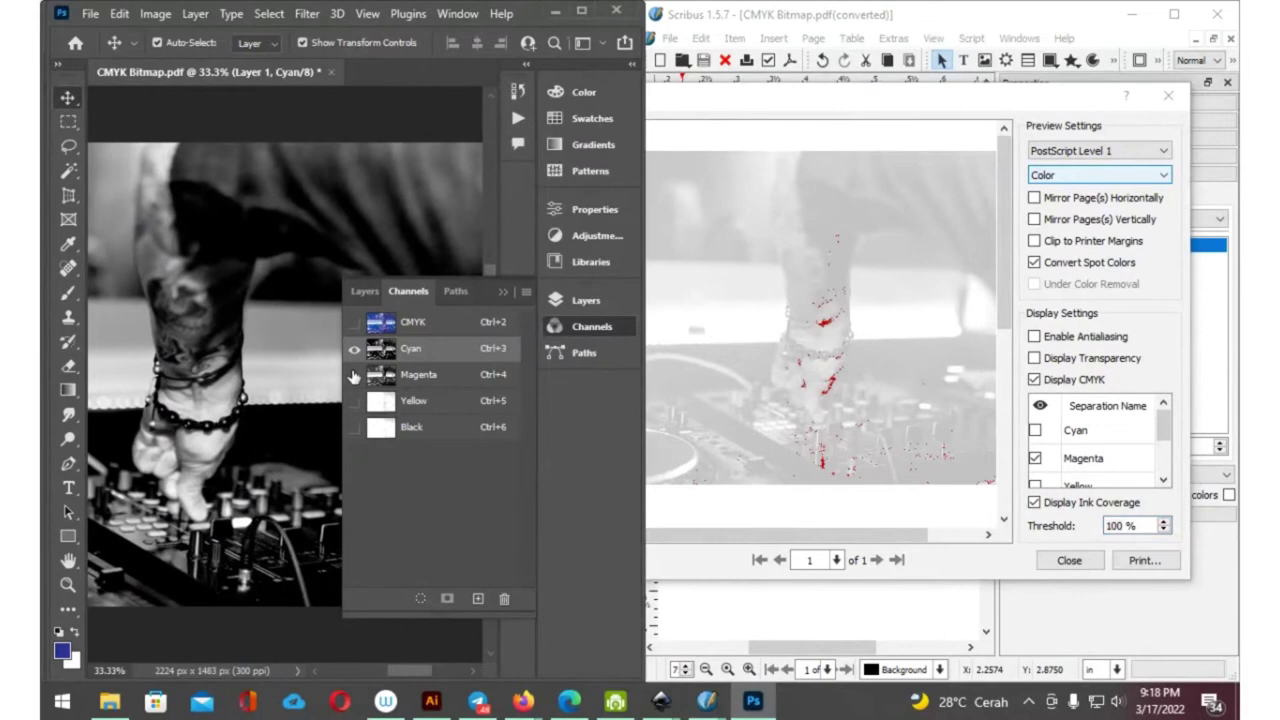
left_click(353, 375)
left_click(354, 349)
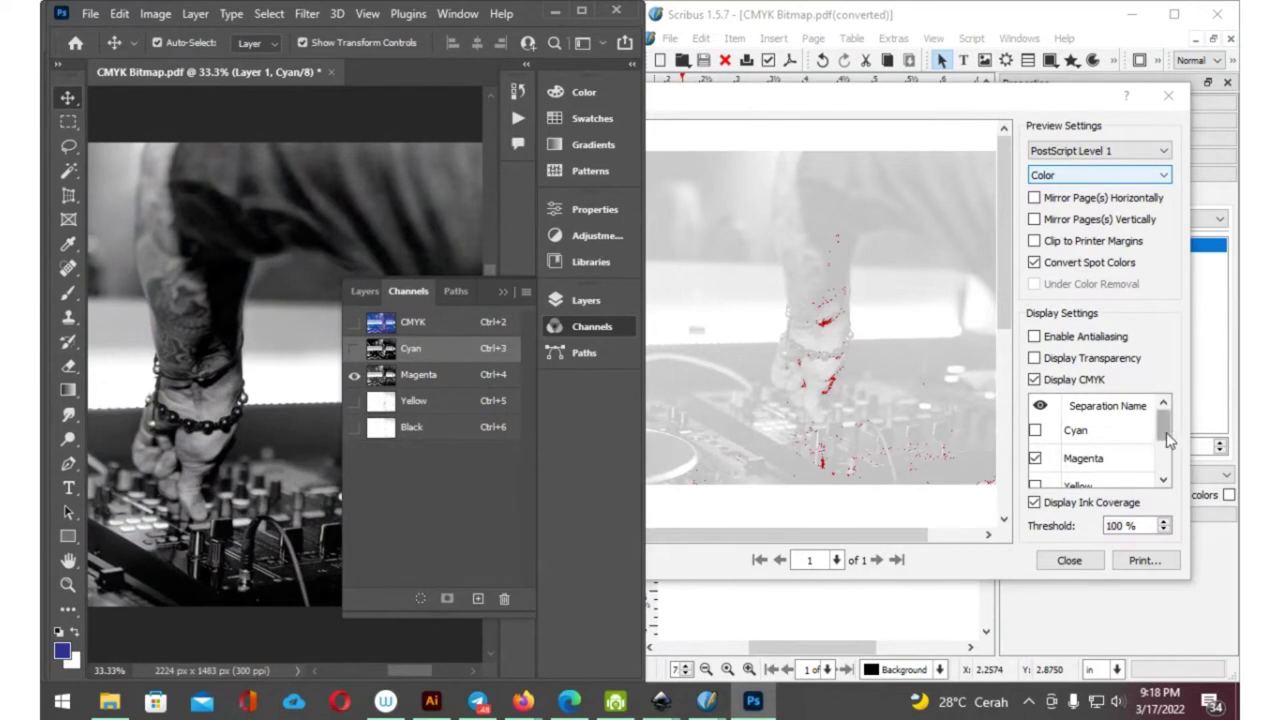
Raise the preview's ink coverage threshold to 250
left_click_drag(1164, 438, 1165, 477)
left_click(1143, 524)
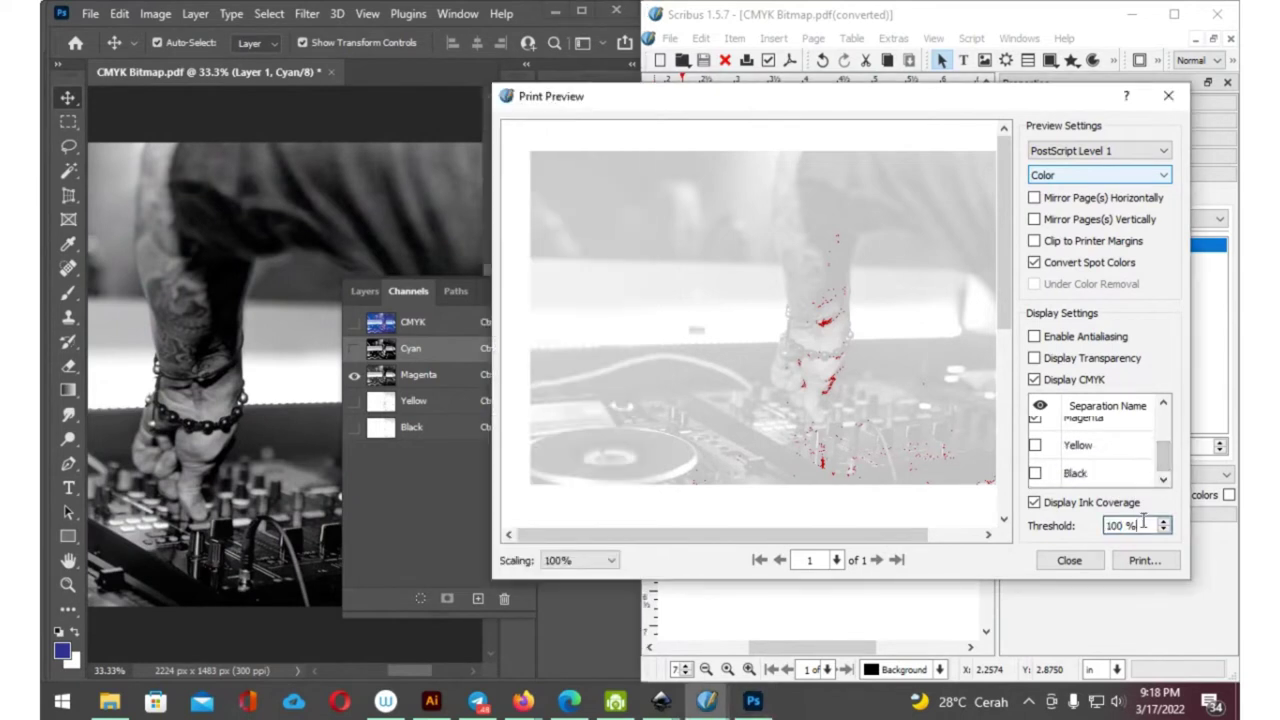
double_click(1148, 524)
type("250")
left_click(1069, 561)
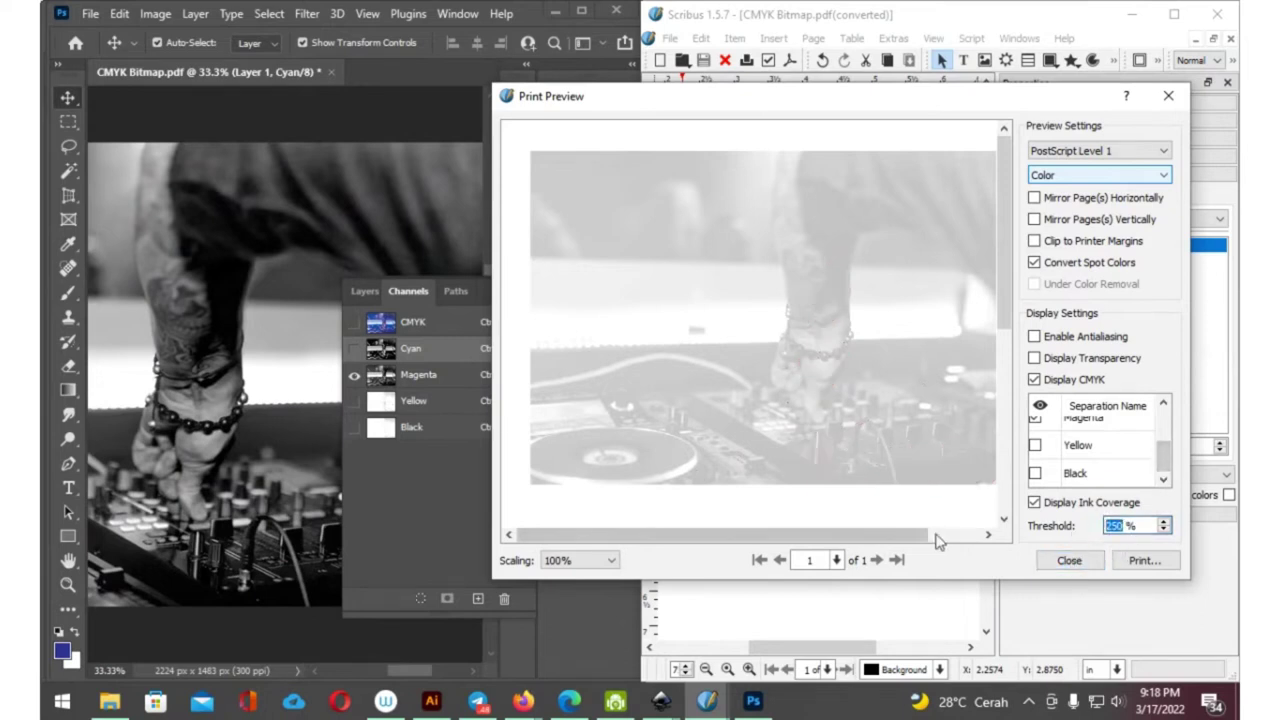
mouse_move(914, 534)
left_mouse_down()
mouse_move(963, 541)
mouse_move(932, 541)
left_mouse_up()
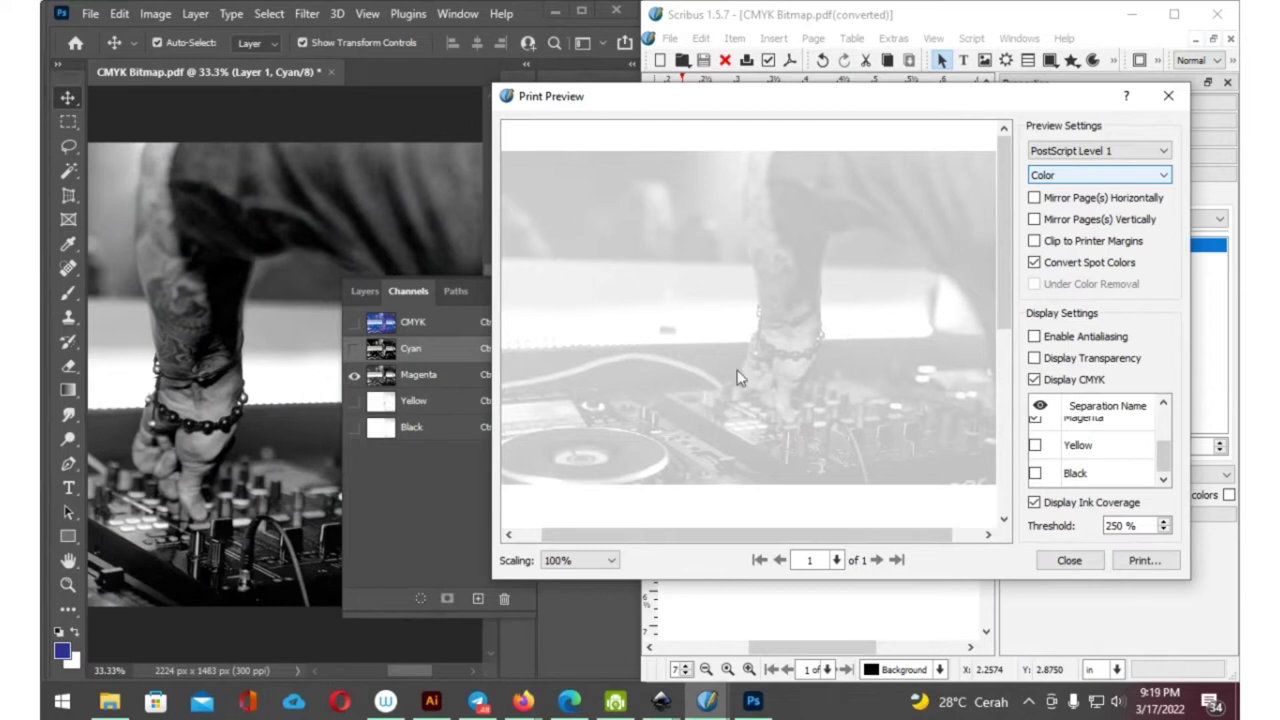
Show only the Cyan channel in Photoshop and turn on the Cyan separation preview
left_click(355, 370)
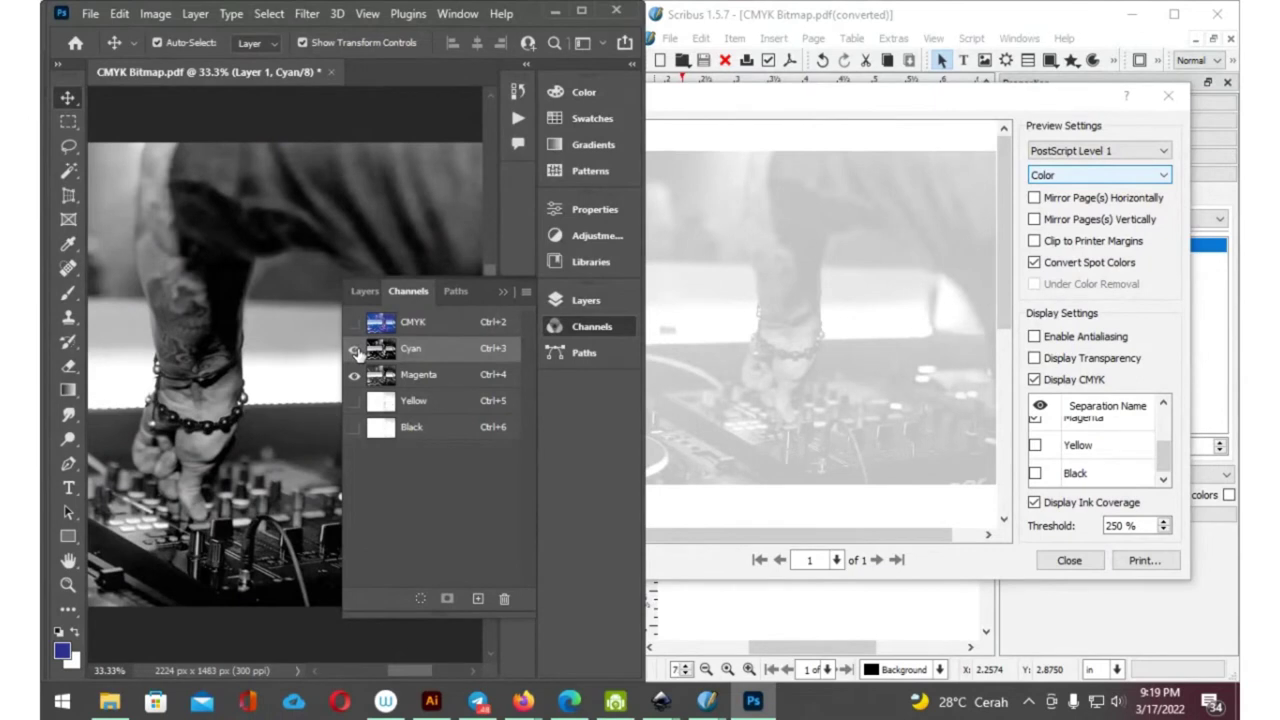
left_click(355, 348)
left_click_drag(1163, 447, 1164, 428)
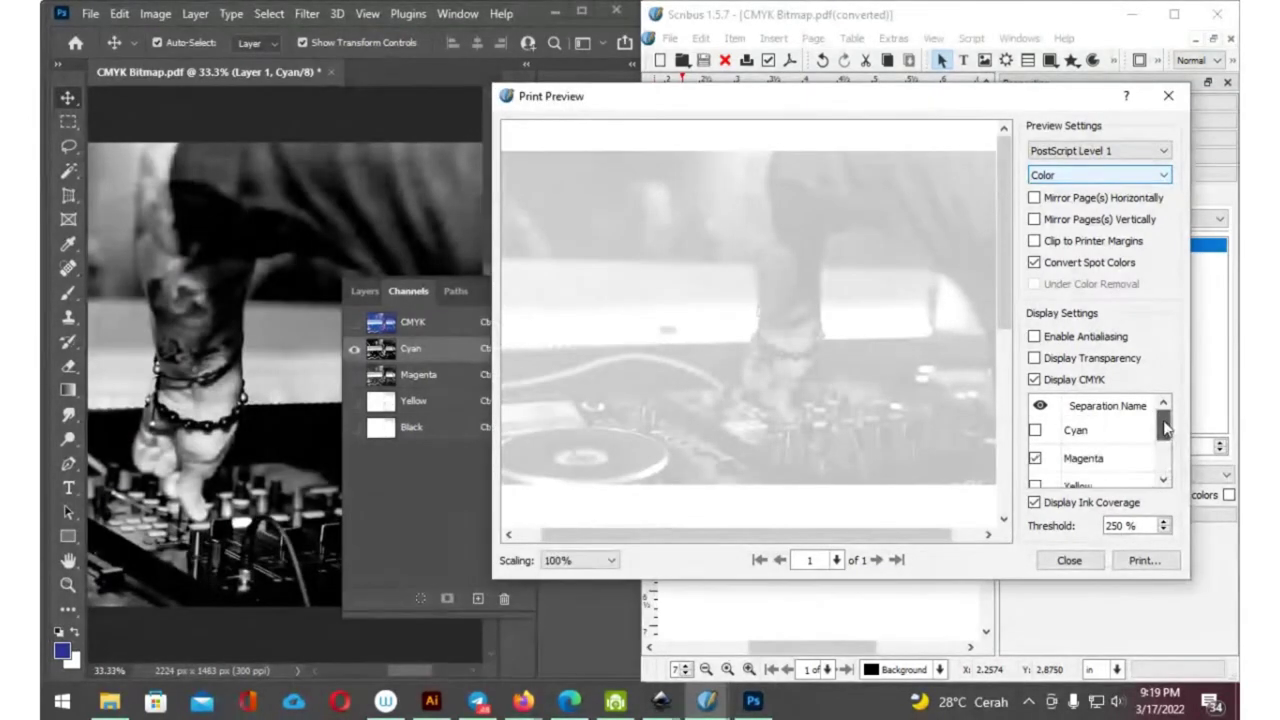
left_click(1035, 430)
Turn off the Magenta preview, then open CMYK Bitmap.pdf with Adobe Acrobat DC
left_click(1035, 458)
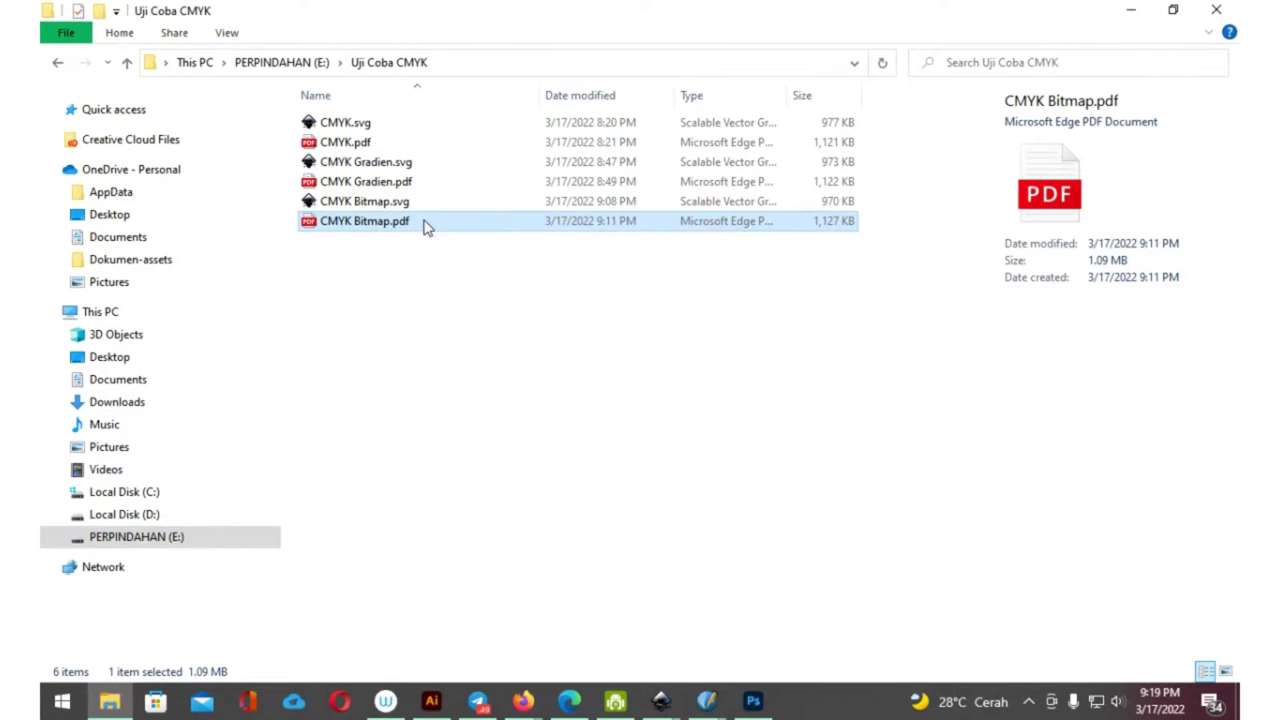
right_click(424, 228)
mouse_move(482, 392)
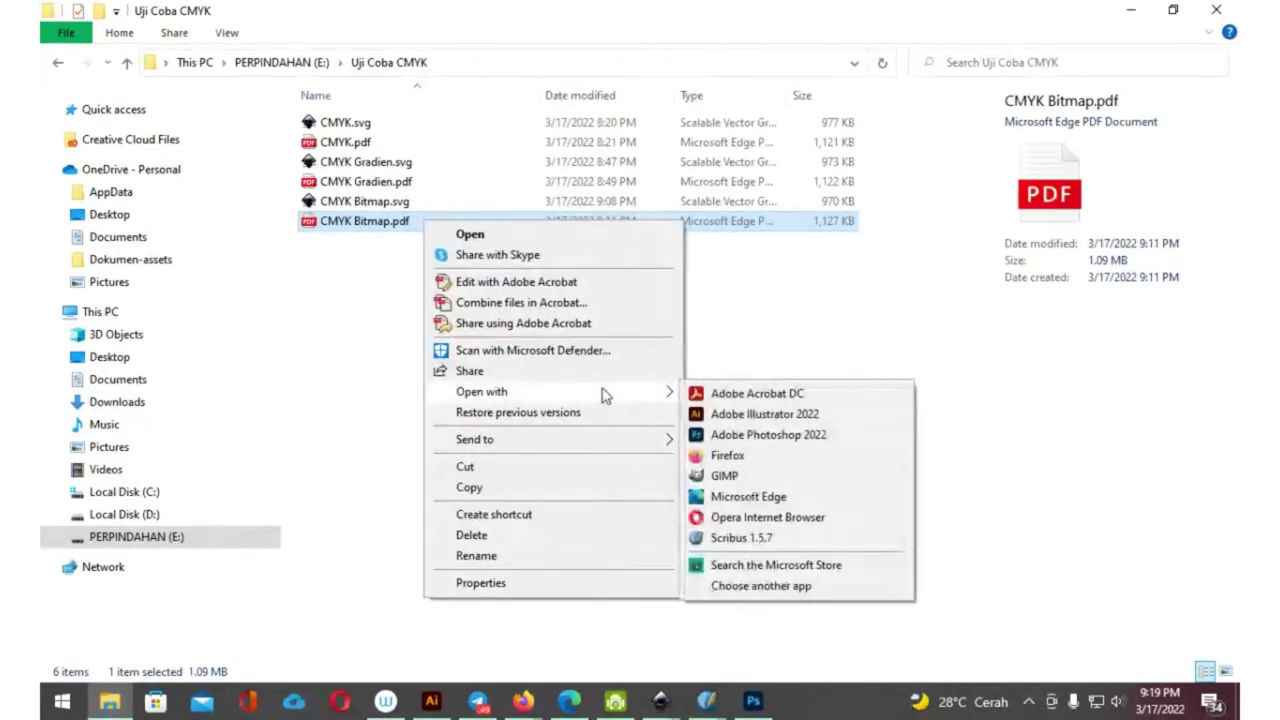
left_click(765, 394)
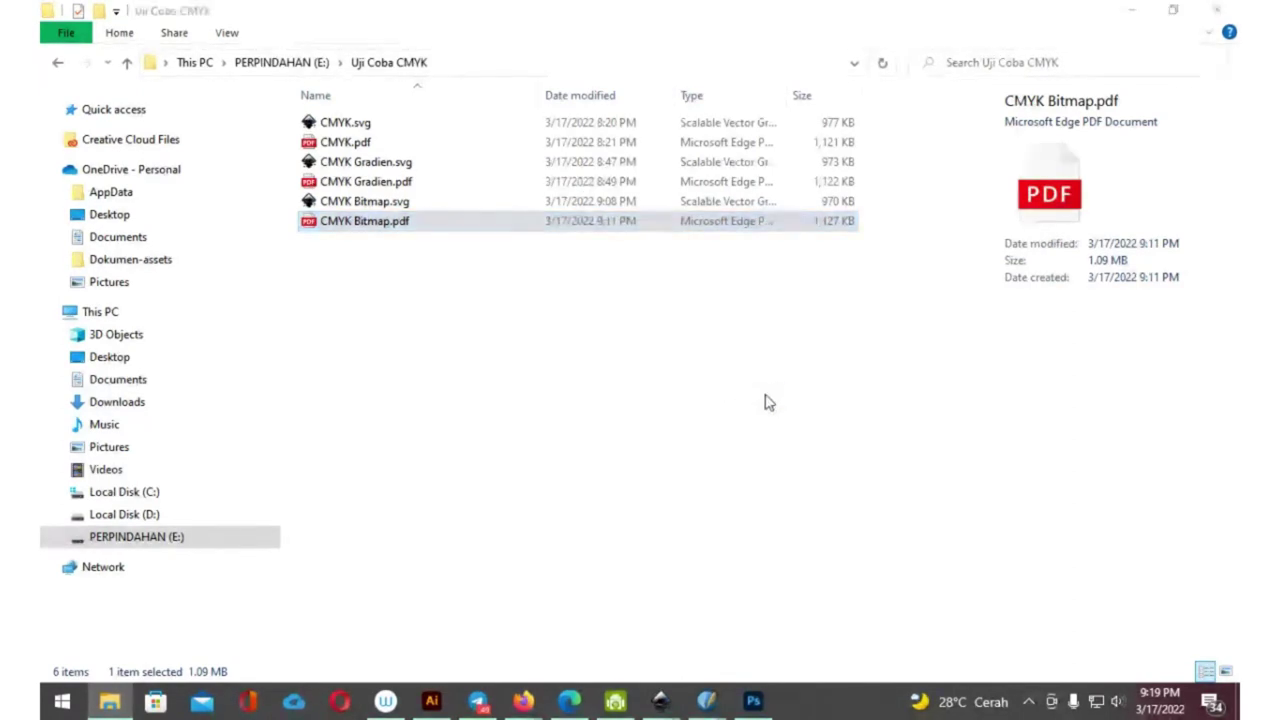
left_click(1130, 12)
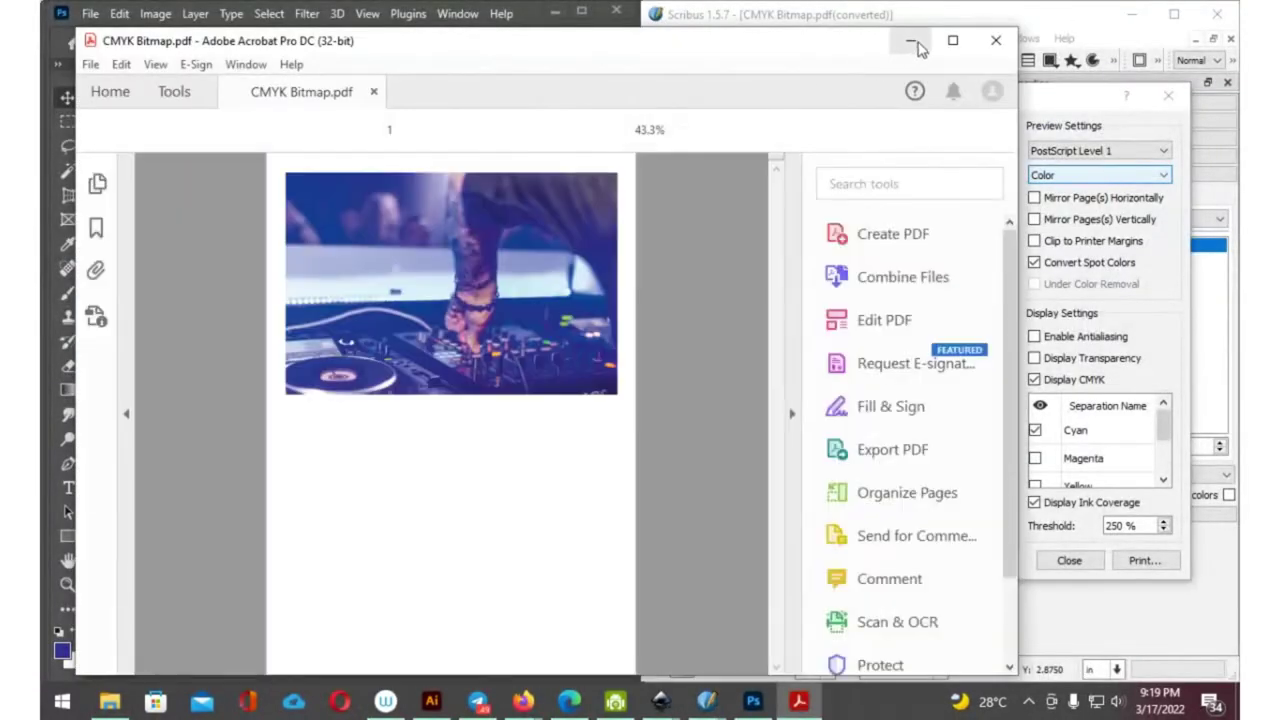
Maximize Acrobat and open Print Production's Output Preview, declining the default-PDF prompt
left_click(953, 40)
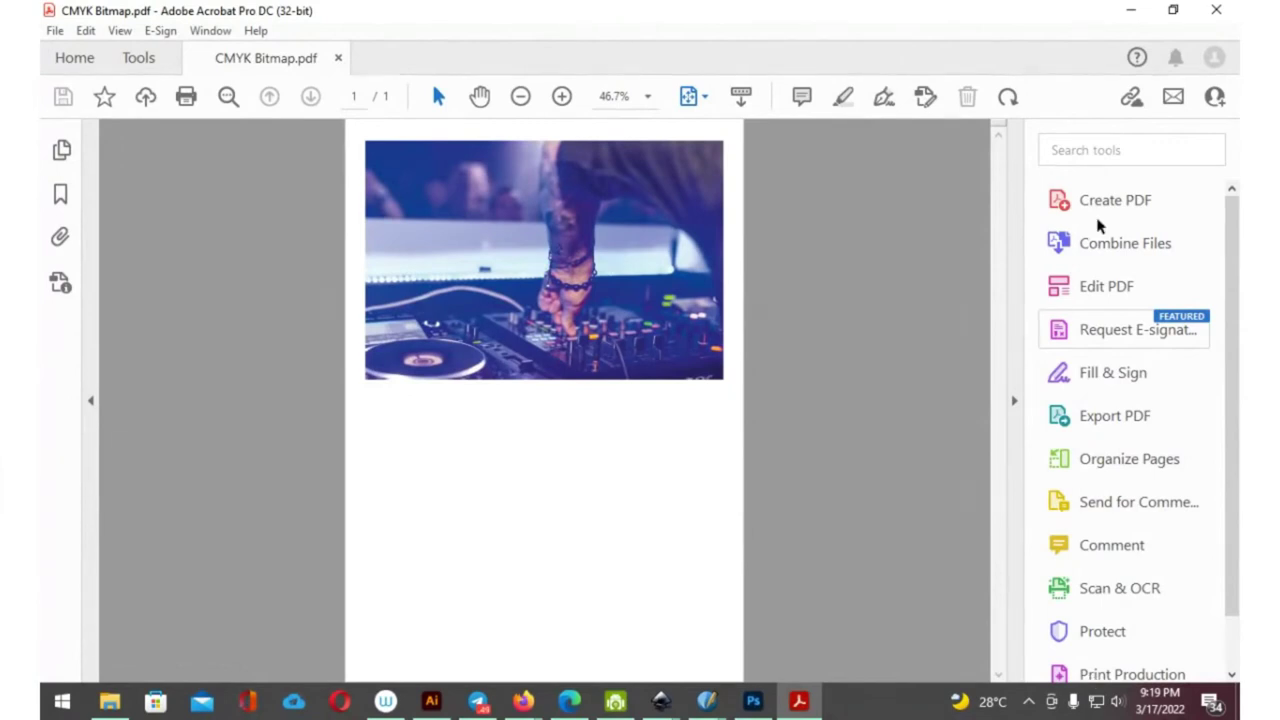
scroll(1237, 318, "down", 1)
left_click(1114, 658)
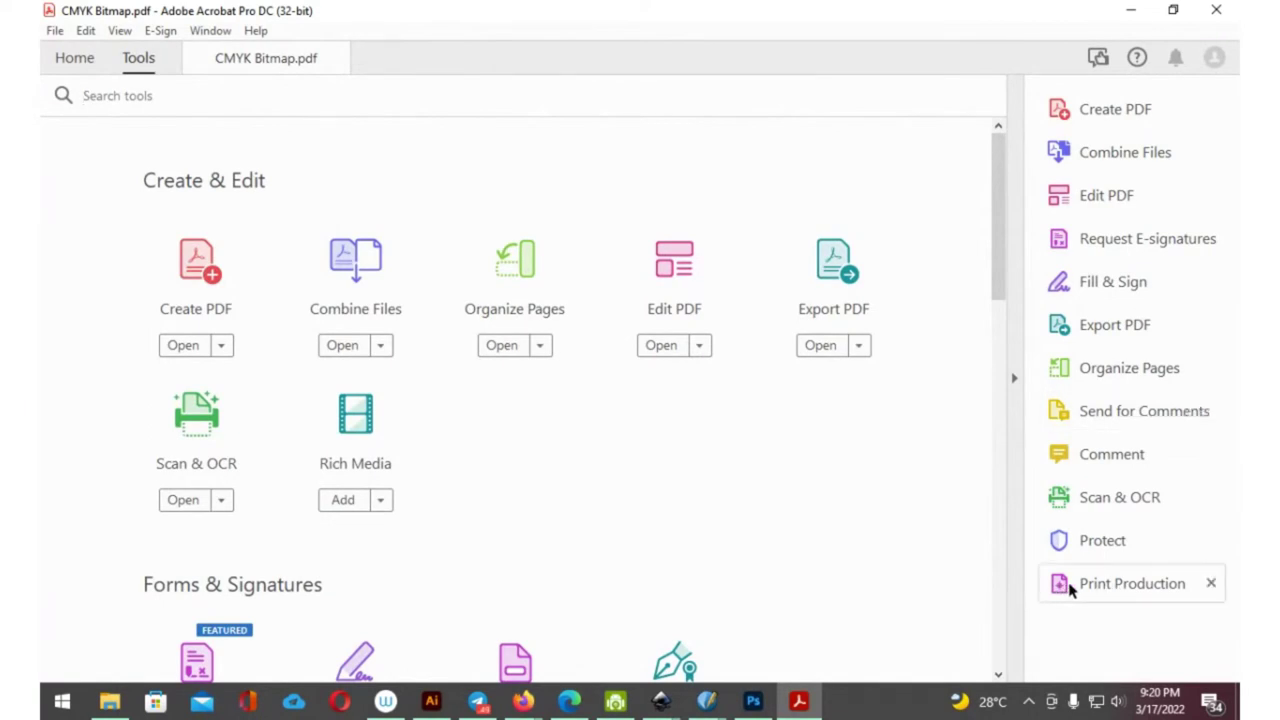
left_click(1074, 588)
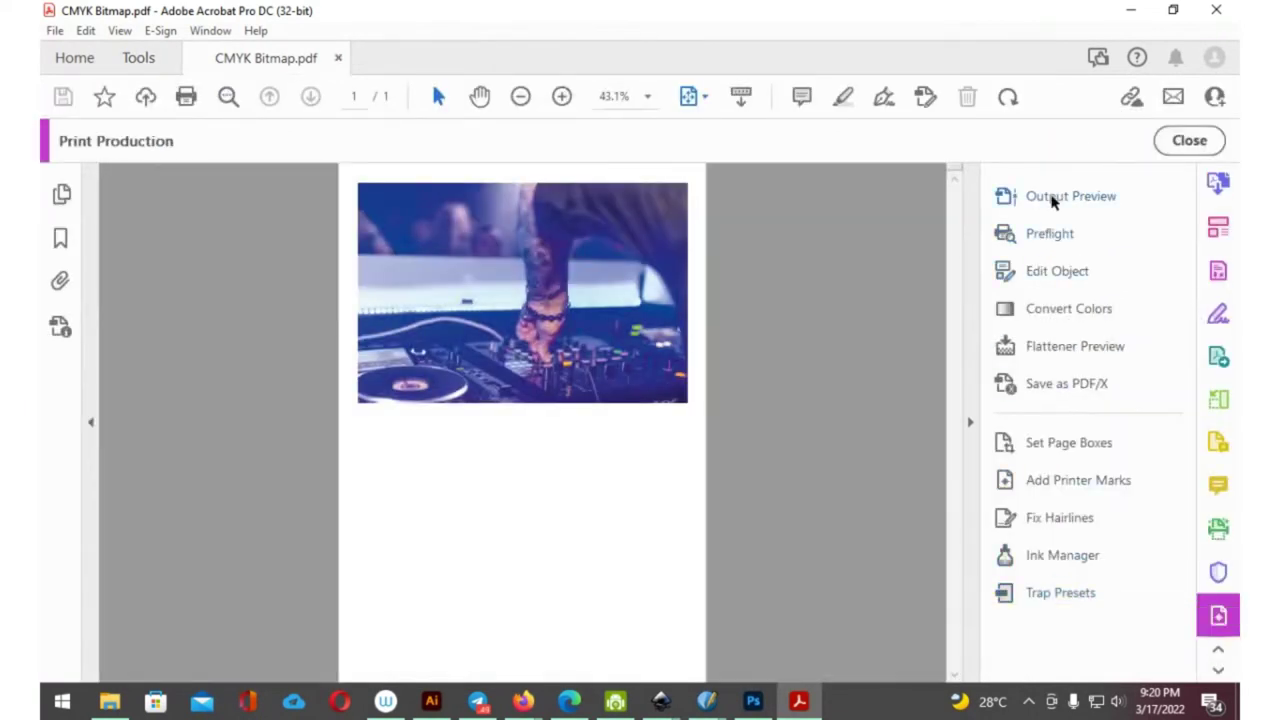
left_click(1008, 200)
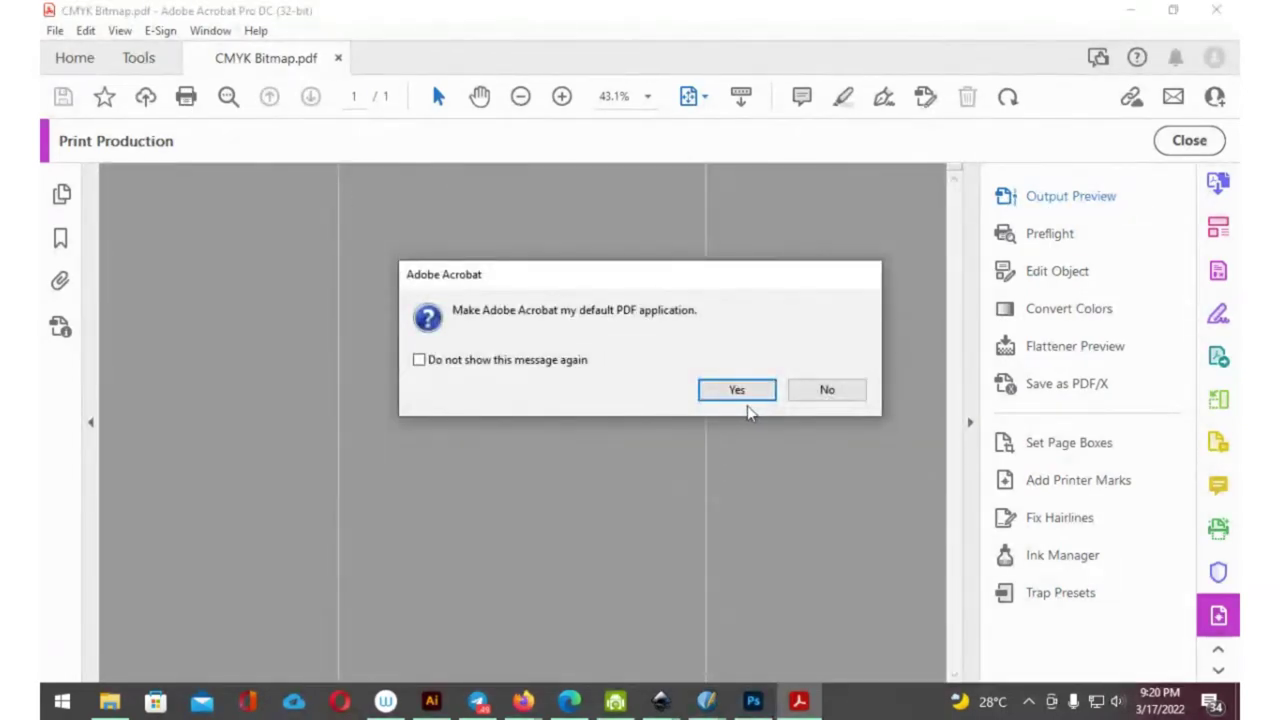
left_click(822, 392)
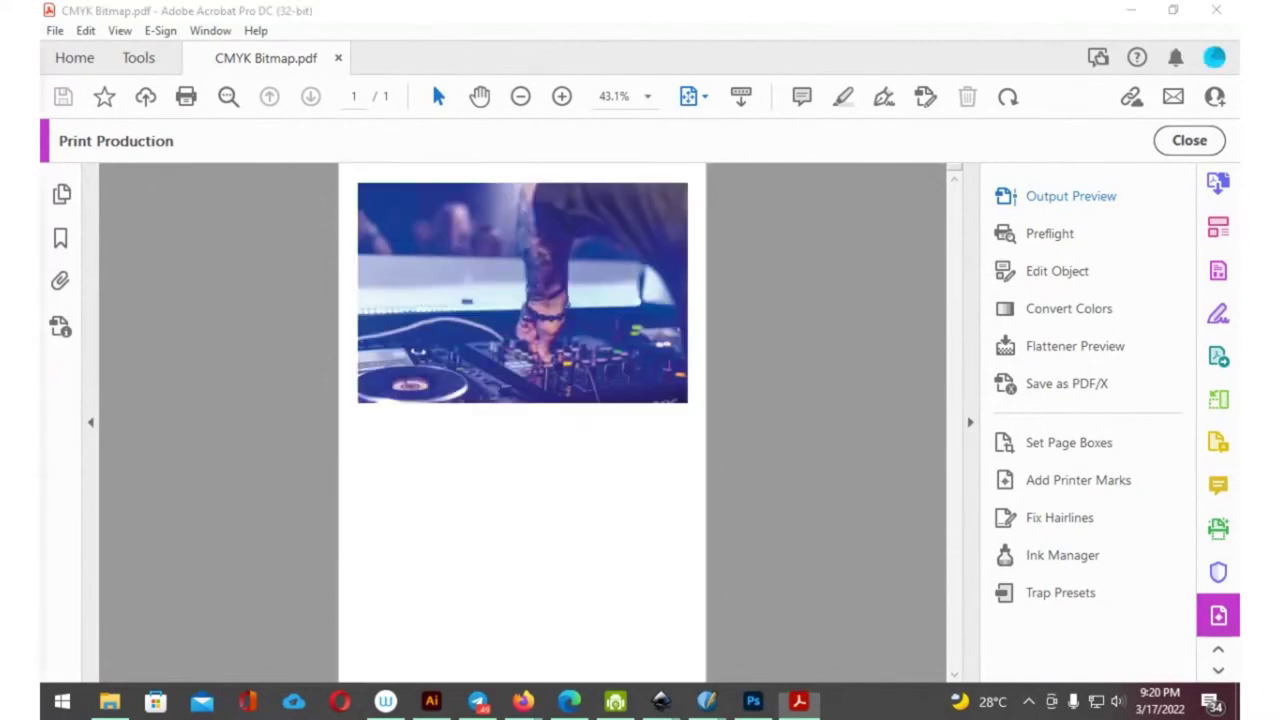
mouse_move(211, 154)
left_mouse_down()
mouse_move(977, 54)
mouse_move(1001, 35)
left_mouse_up()
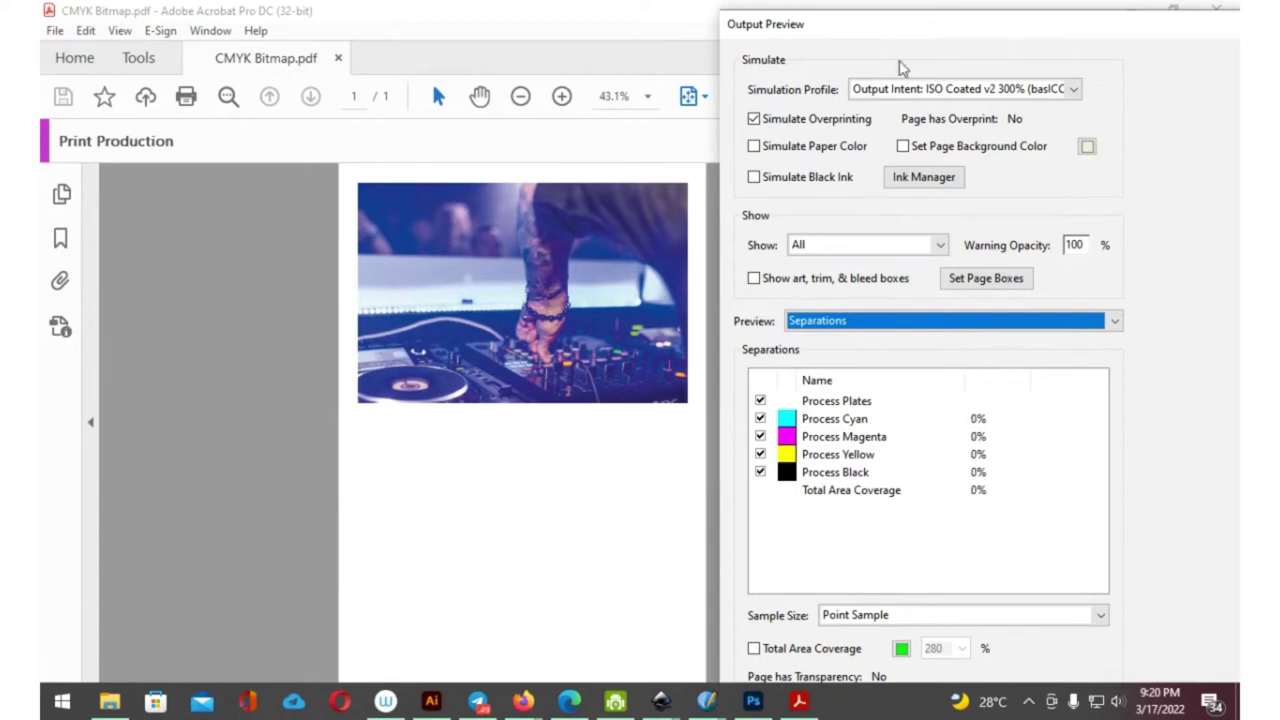
left_click_drag(1143, 32, 777, 63)
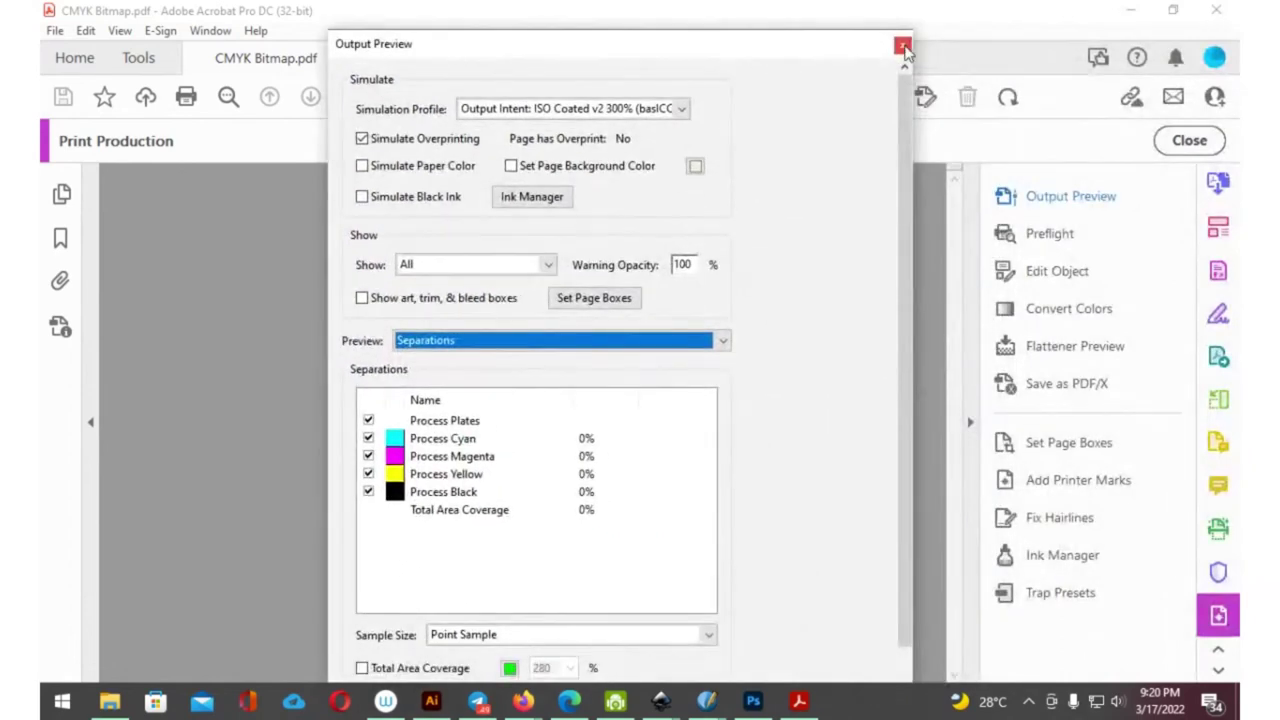
left_click(903, 43)
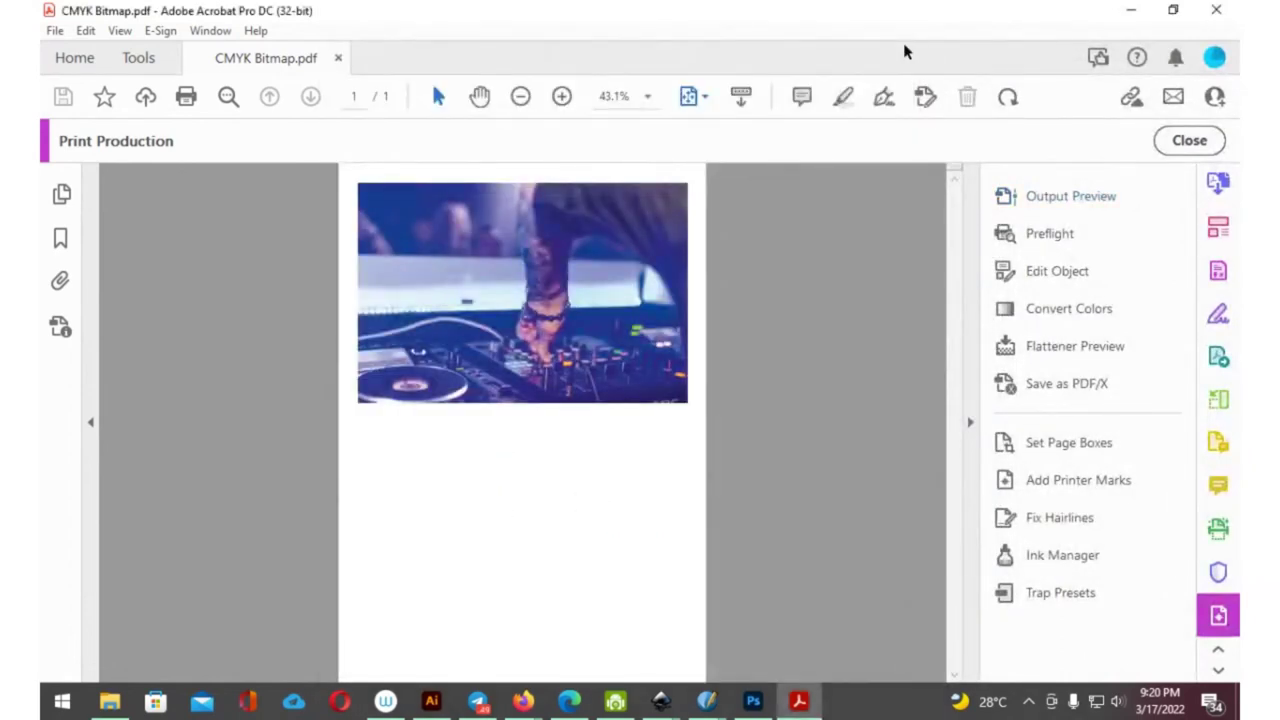
Minimize Acrobat and close Scribus's Print Preview dialog
left_click(1131, 10)
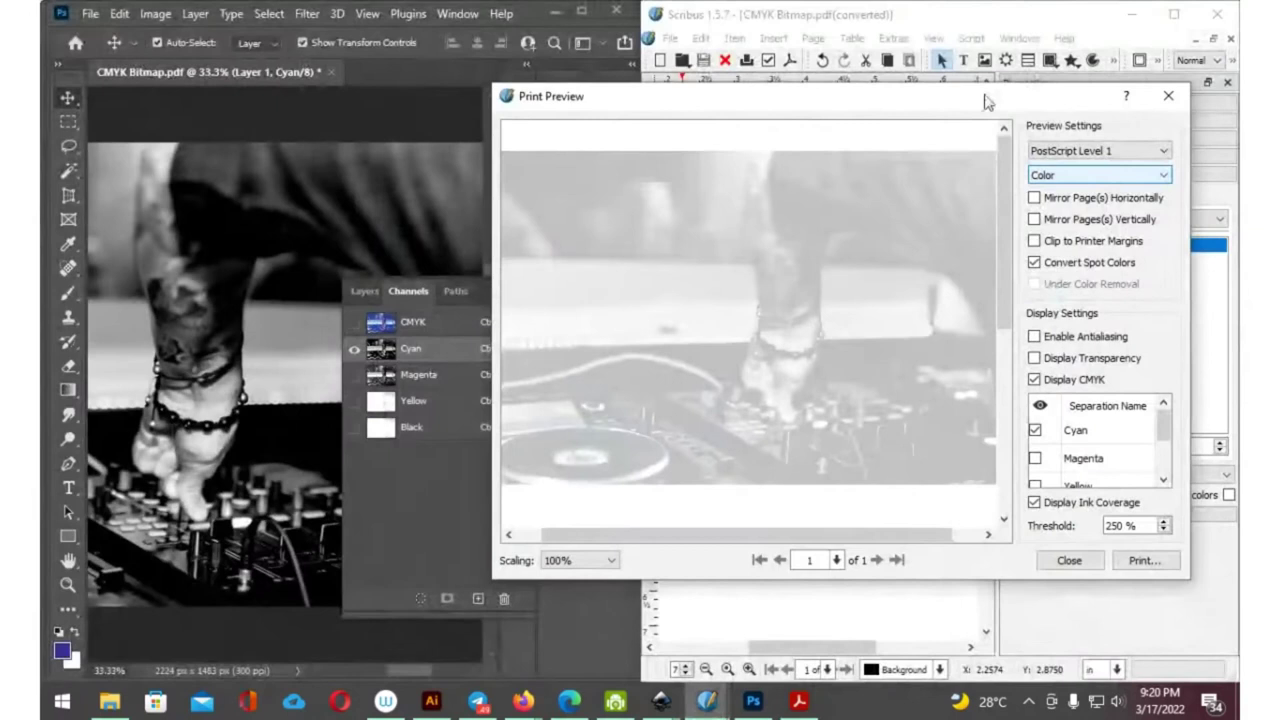
left_click(1166, 97)
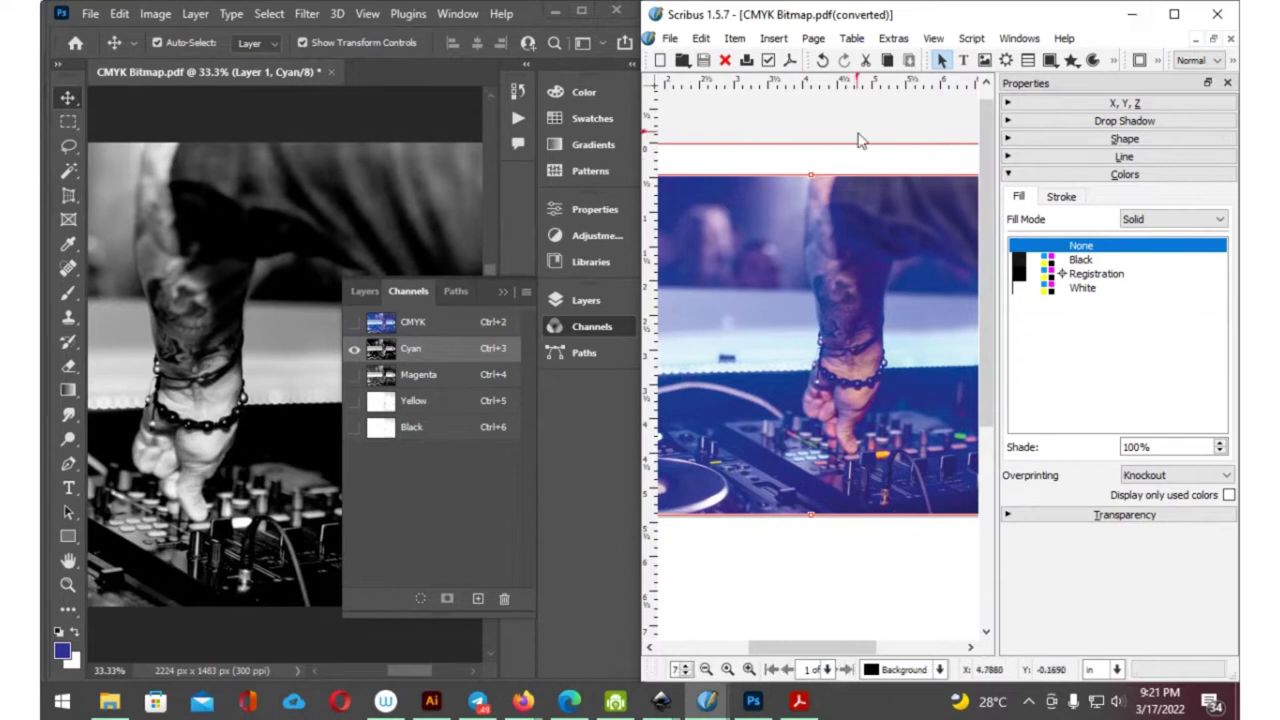
Restore Photoshop's full CMYK composite channel view and collapse the Channels panel
left_click(617, 12)
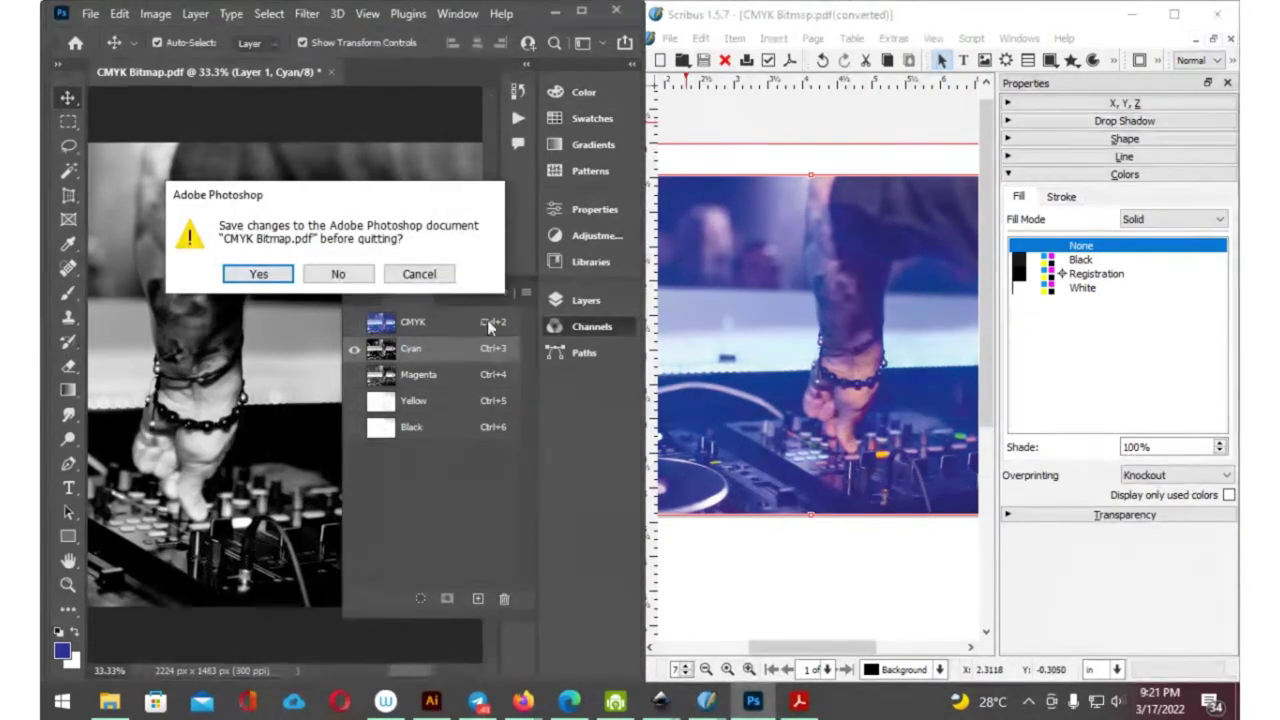
left_click(419, 273)
left_click(354, 322)
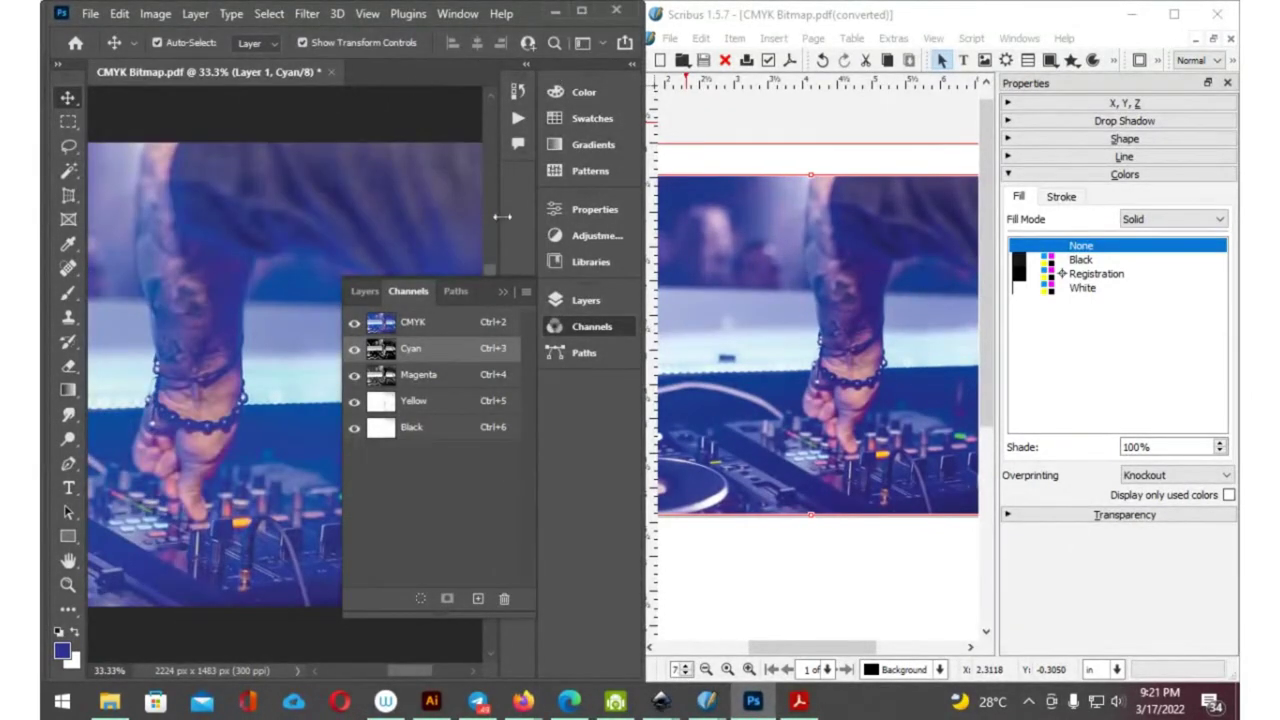
left_click(502, 295)
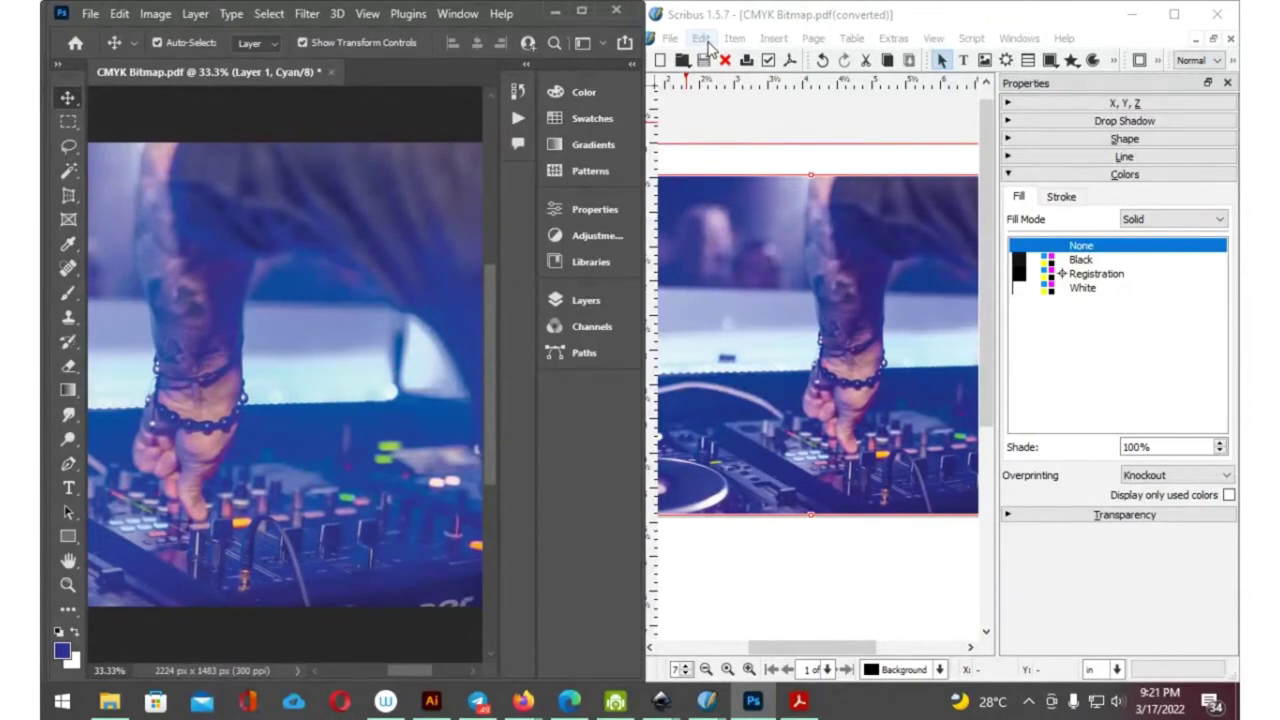
Bring Photoshop forward maximized and quit it without saving changes
left_click(1175, 15)
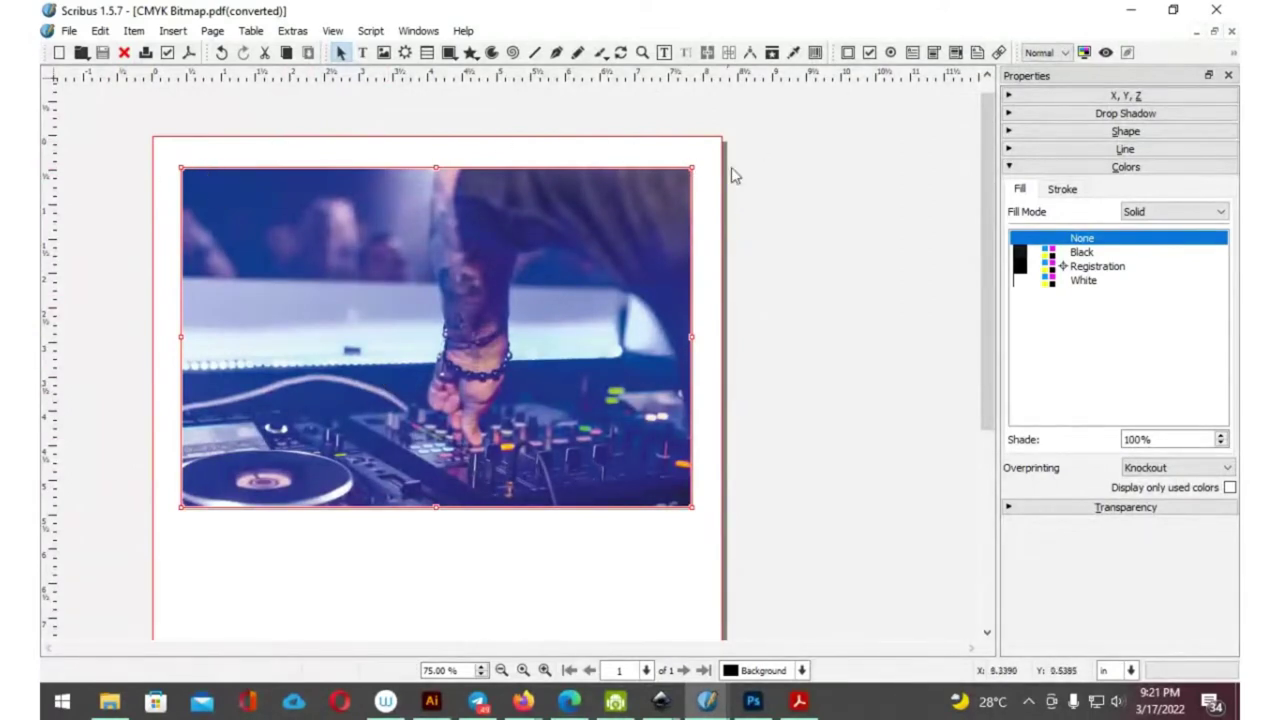
left_click(1131, 9)
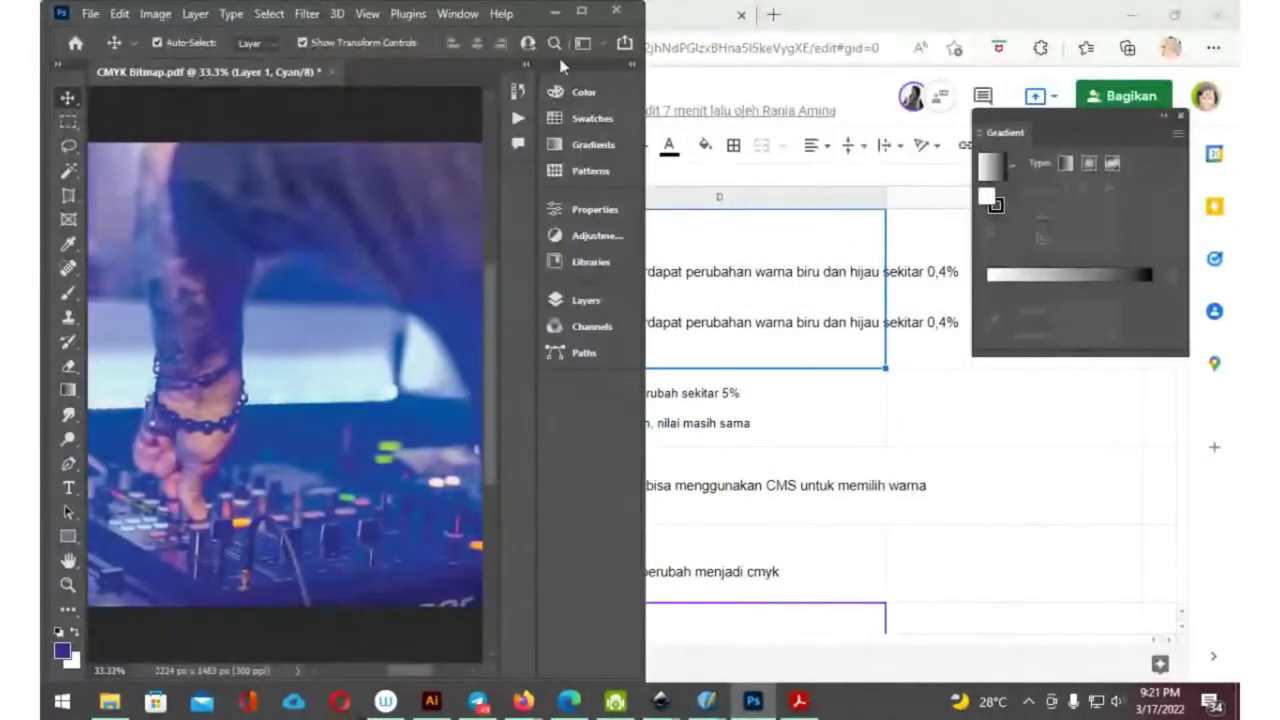
left_click(581, 10)
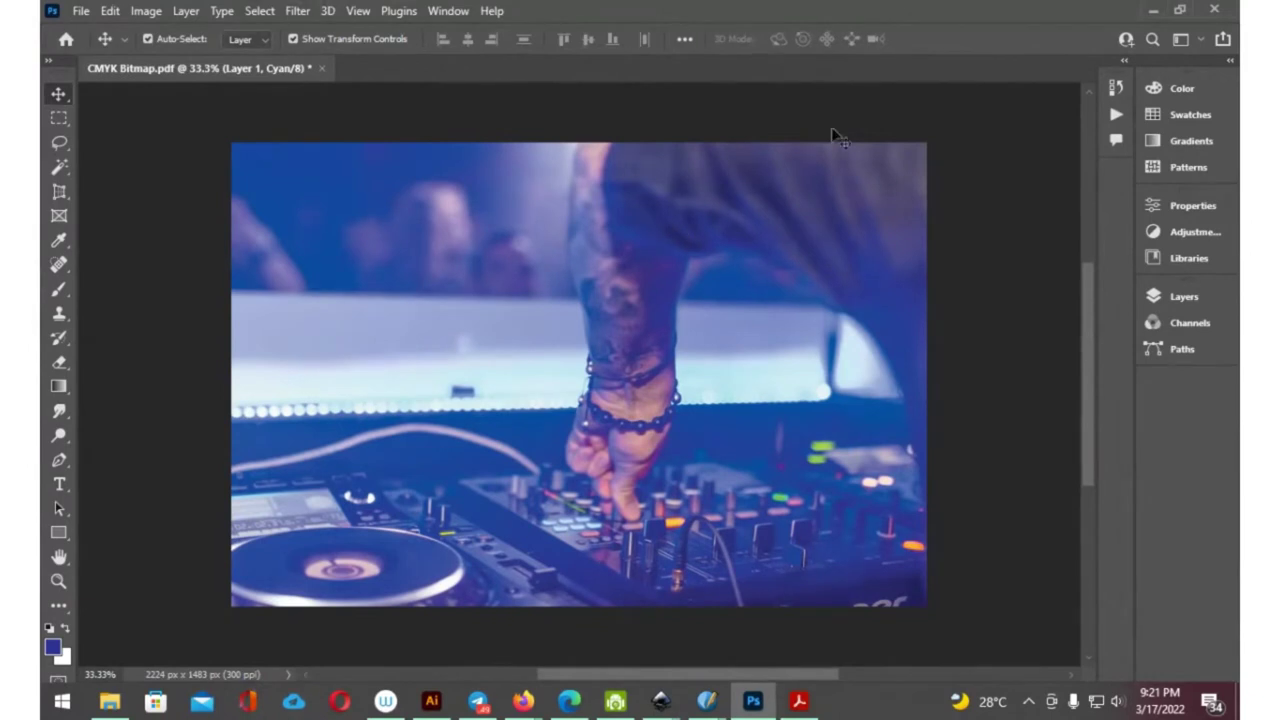
left_click(1214, 10)
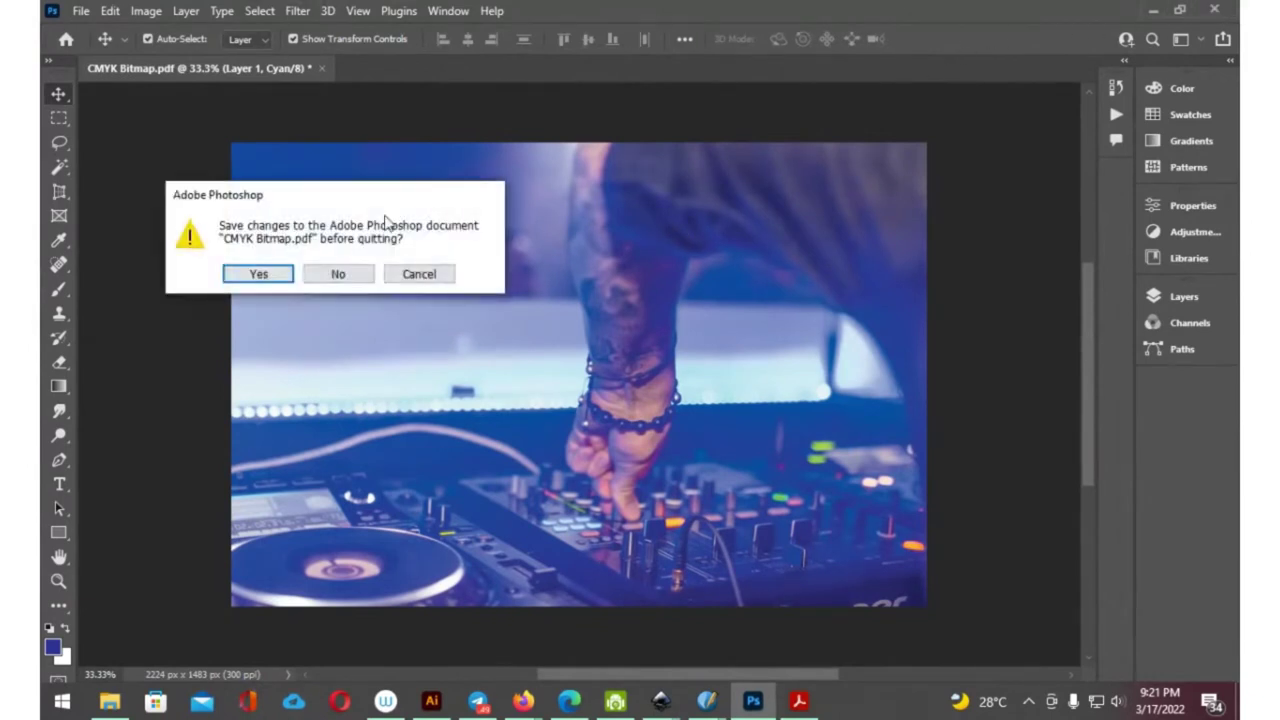
left_click(336, 271)
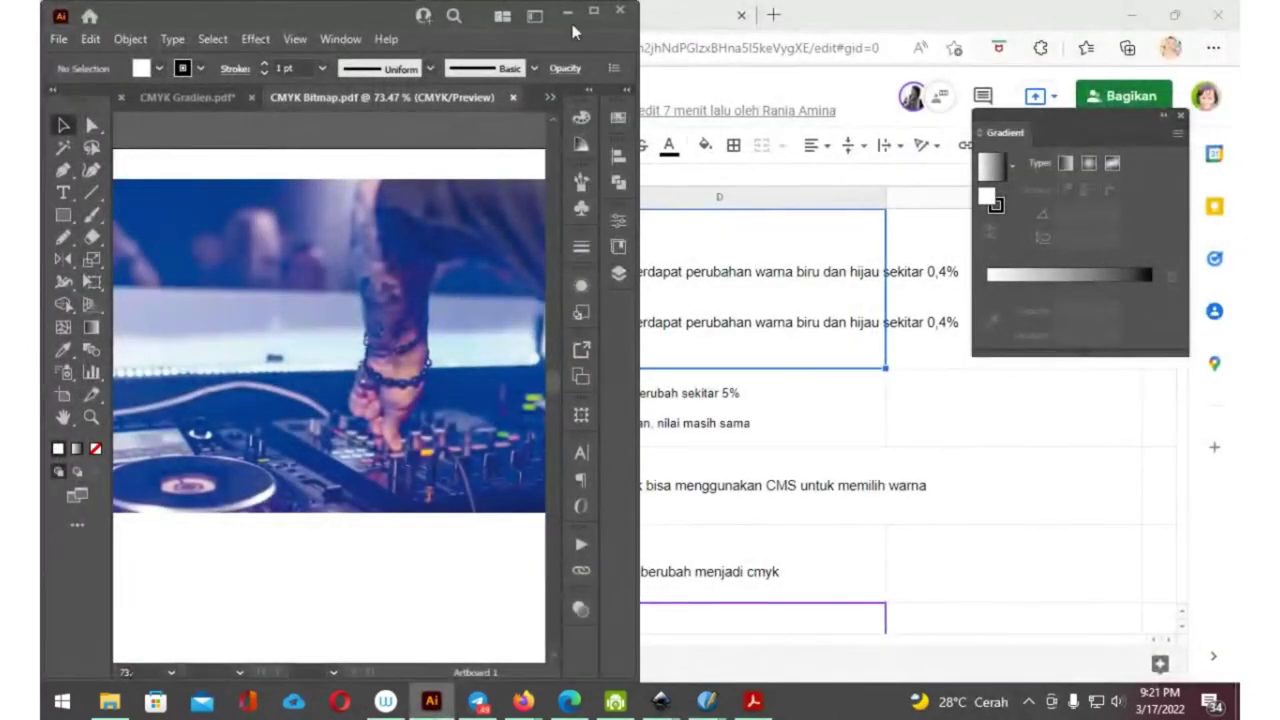
Close CMYK Bitmap.pdf in Illustrator, keep CMYK Gradien.pdf open, and minimize Illustrator
left_click(593, 11)
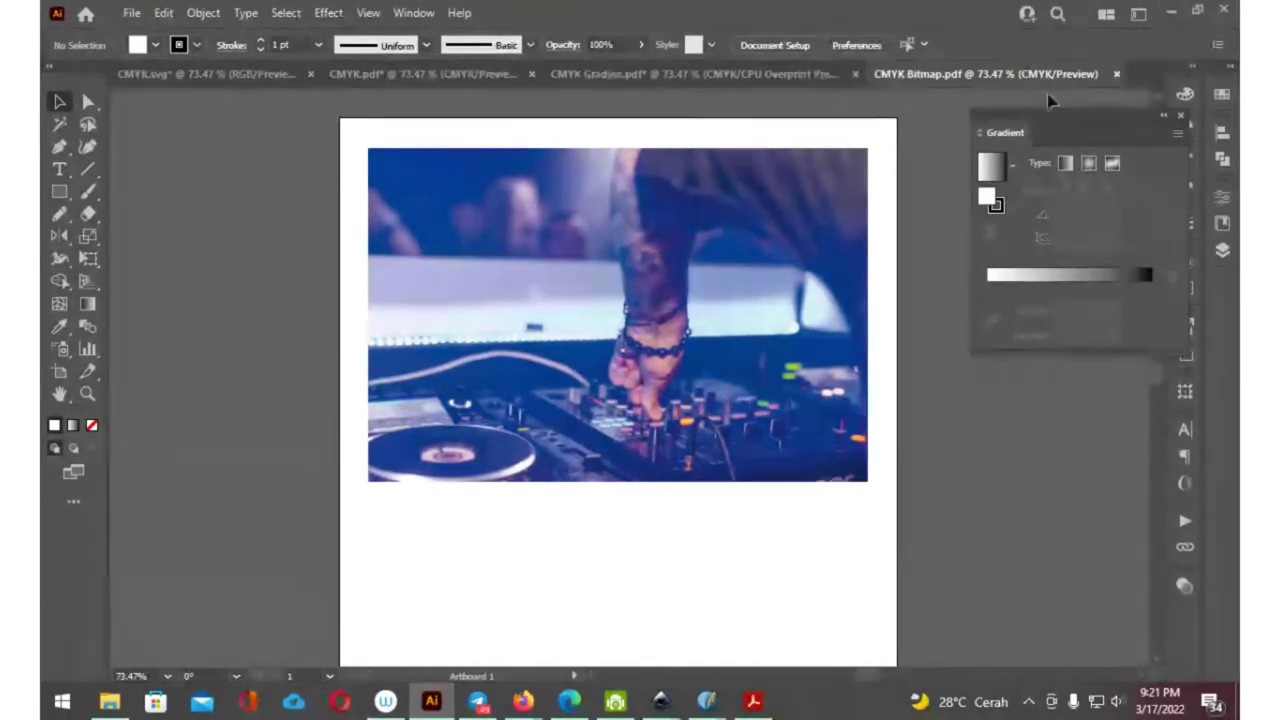
left_click(1117, 73)
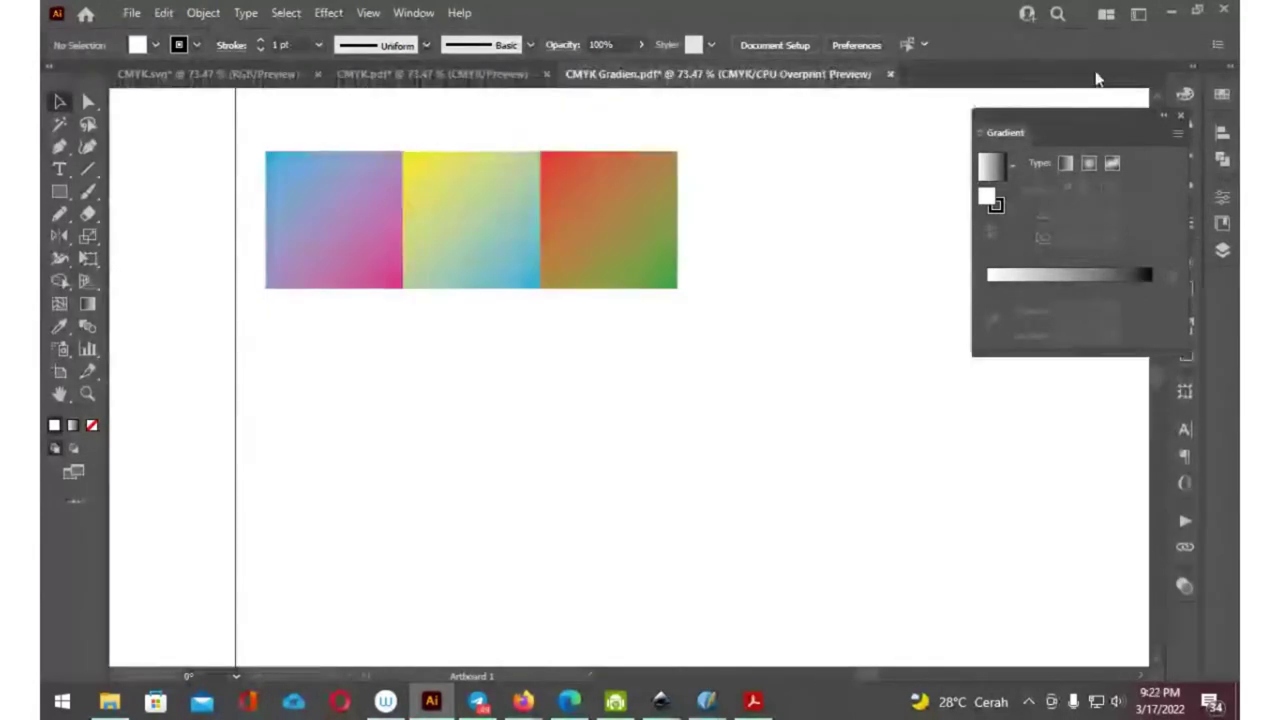
left_click(889, 73)
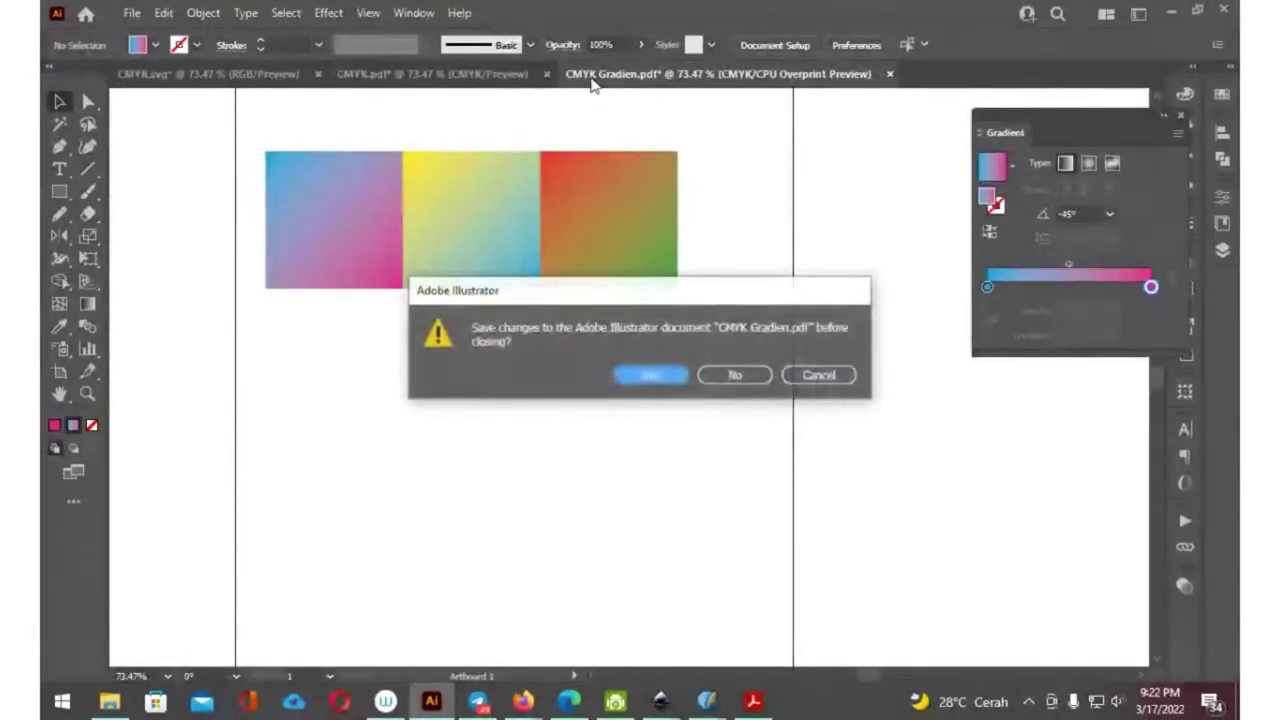
left_click(810, 375)
left_click(1170, 11)
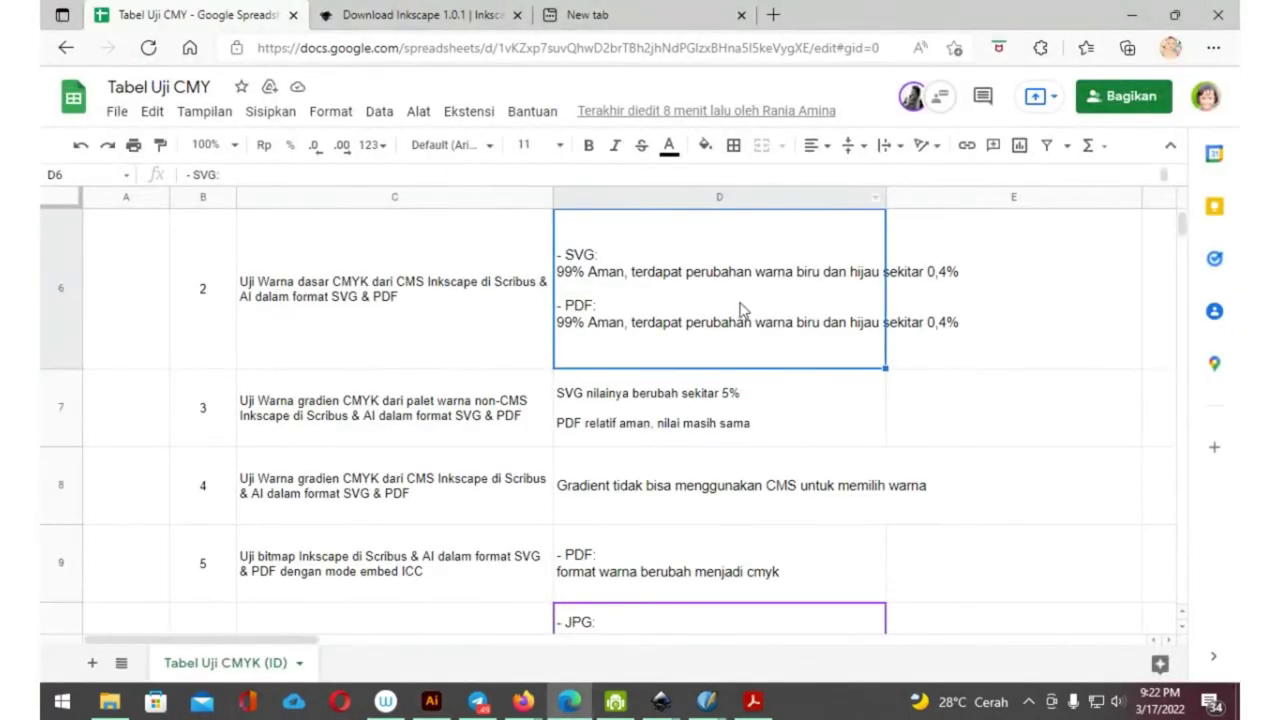
Scroll the Tabel Uji CMY sheet to the Citramanik test row, then minimize the browser
scroll(737, 322, "down", 3)
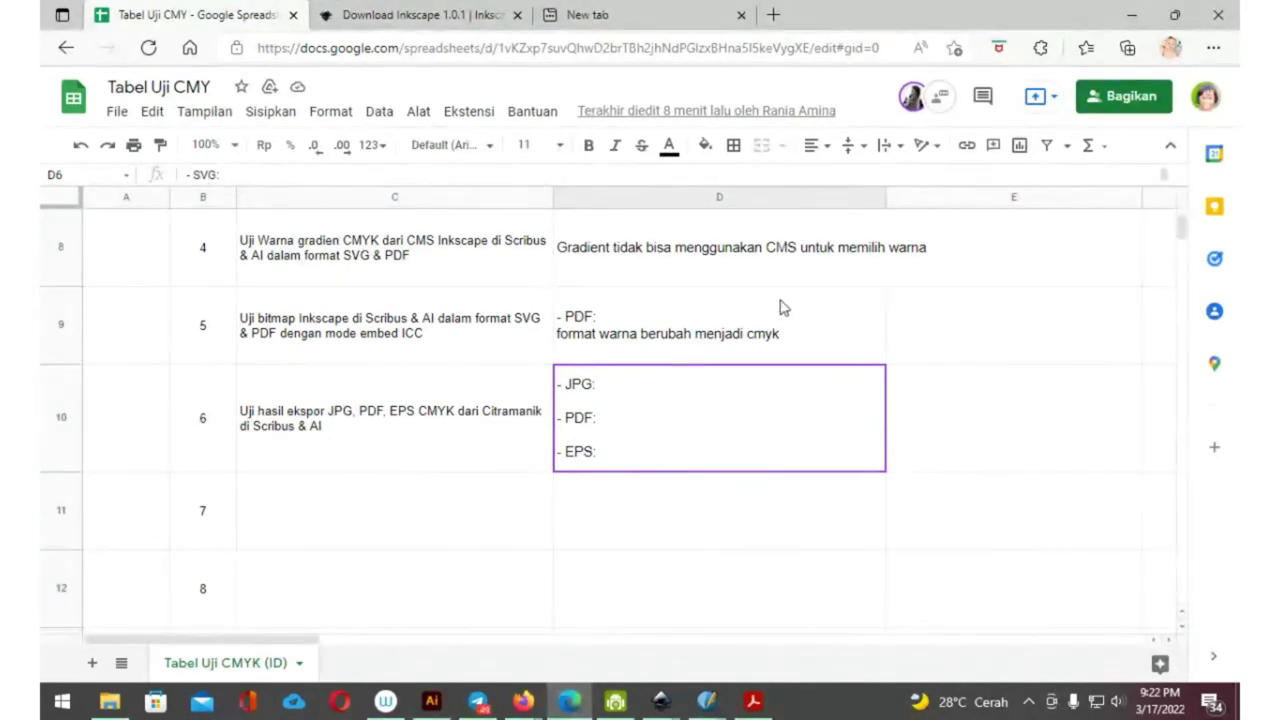
scroll(782, 306, "up", 1)
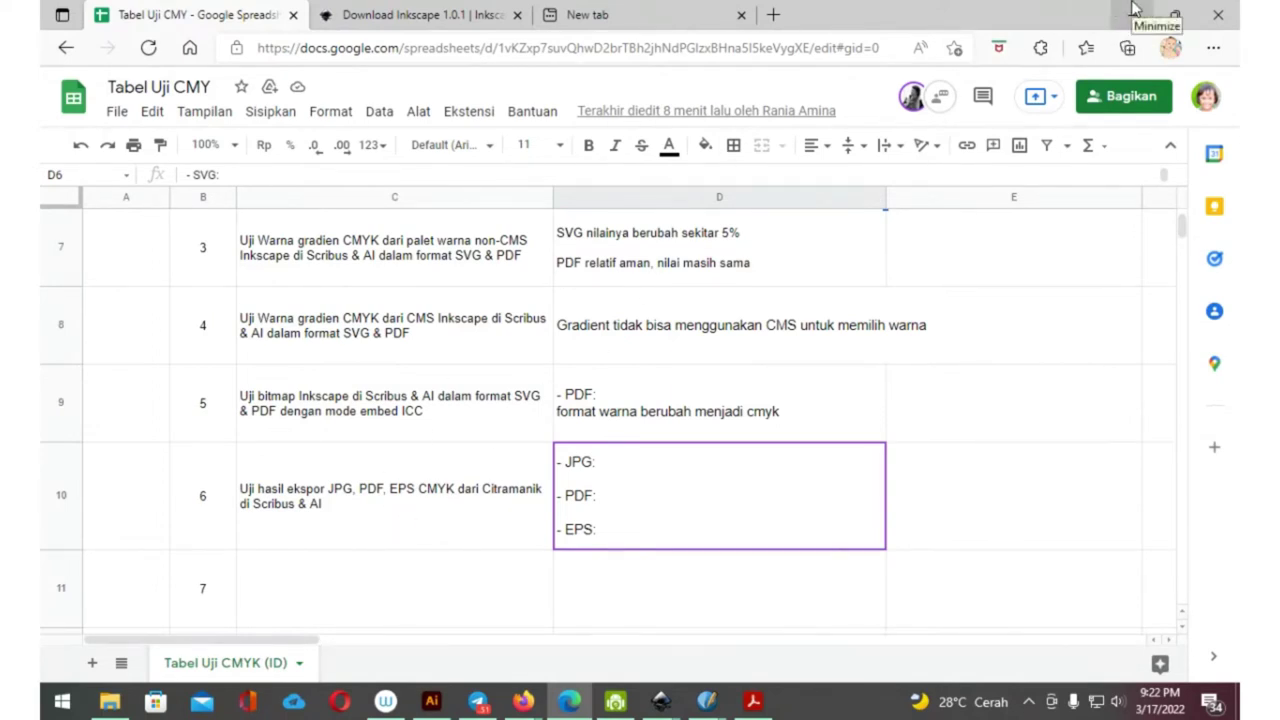
left_click(1133, 9)
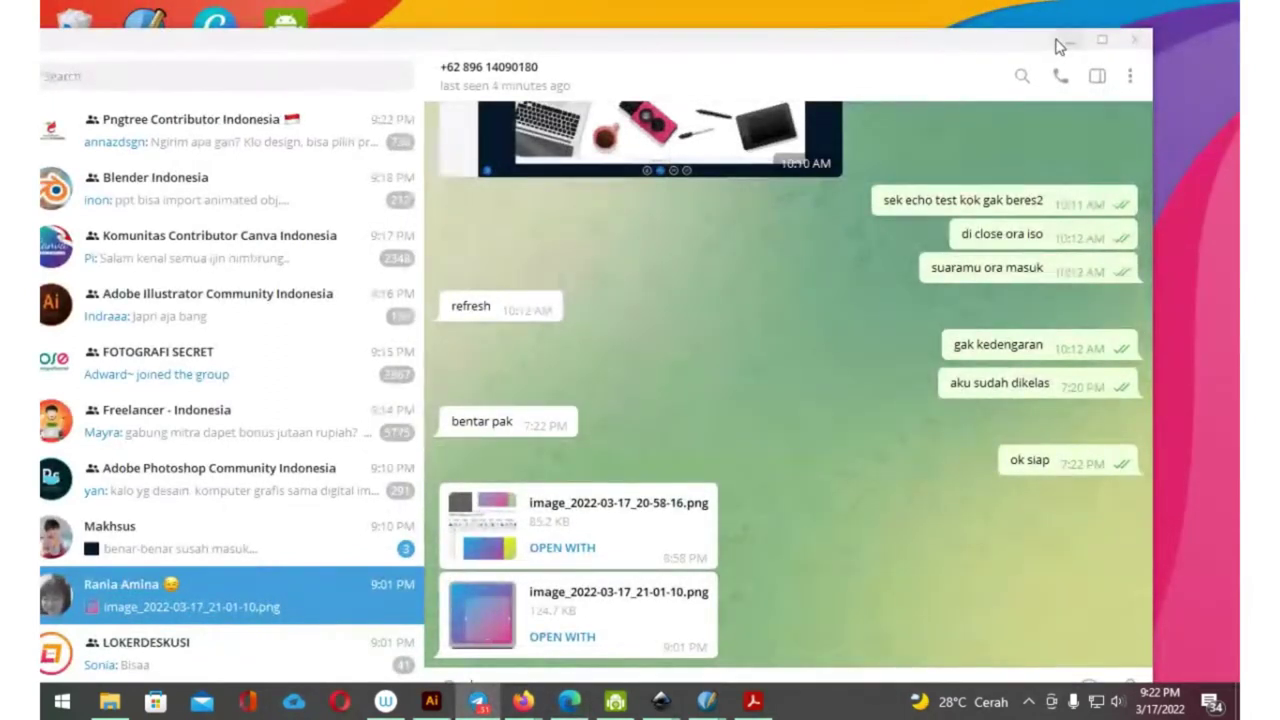
Maximize Inkscape and select the three gradient rectangles in CMYK Gradien.svg
left_click(1066, 40)
left_click(1057, 323)
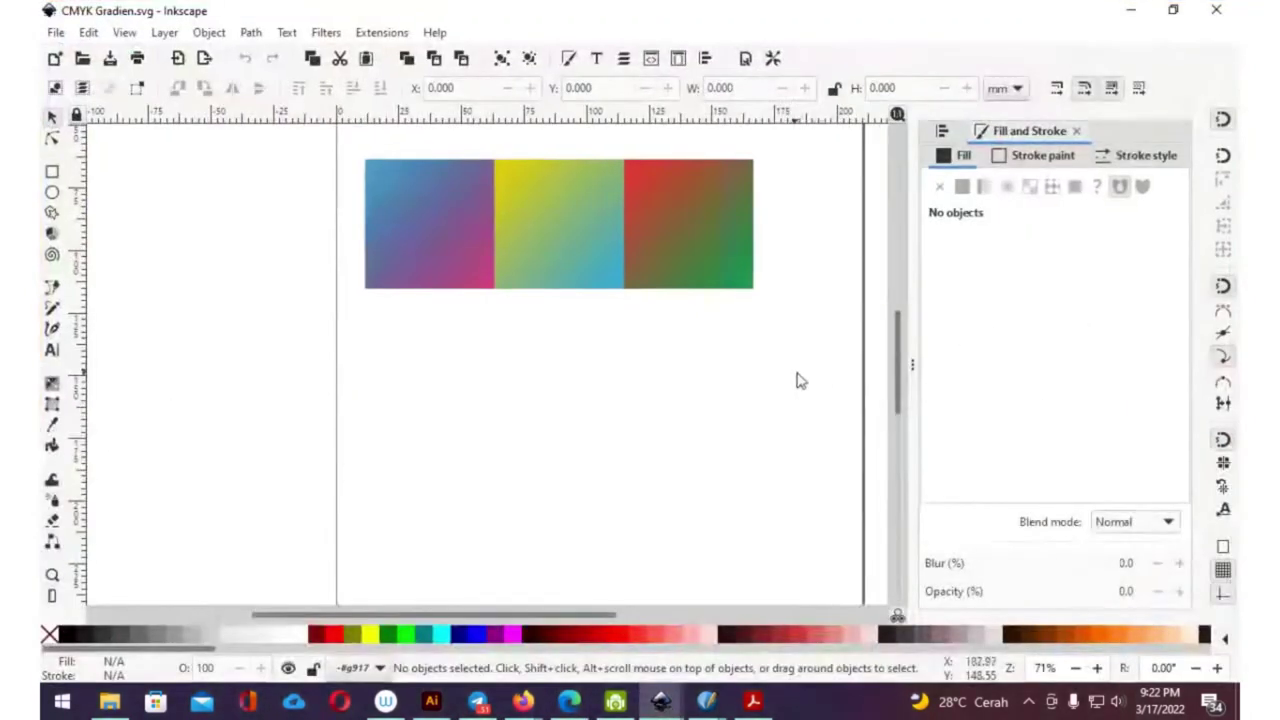
scroll(771, 372, "down", 2, "ctrl")
scroll(771, 372, "down", 4, "ctrl")
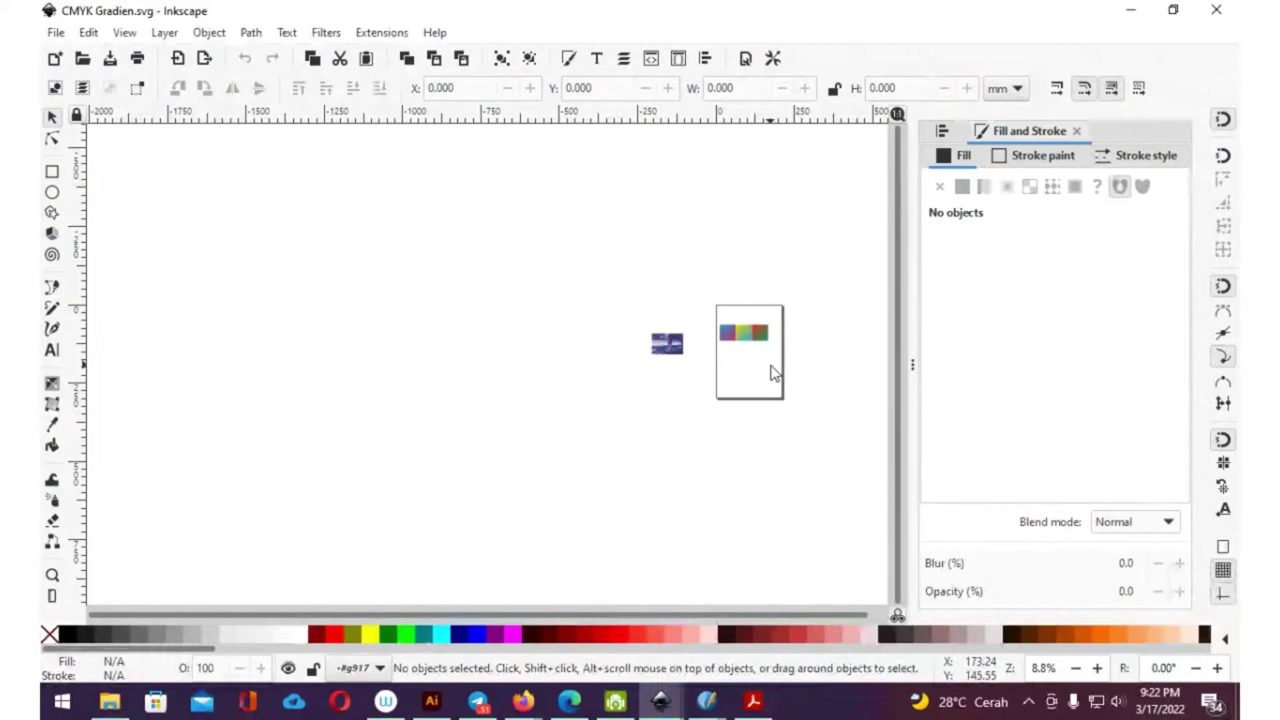
scroll(771, 372, "up", 4, "ctrl")
left_click_drag(840, 222, 490, 390)
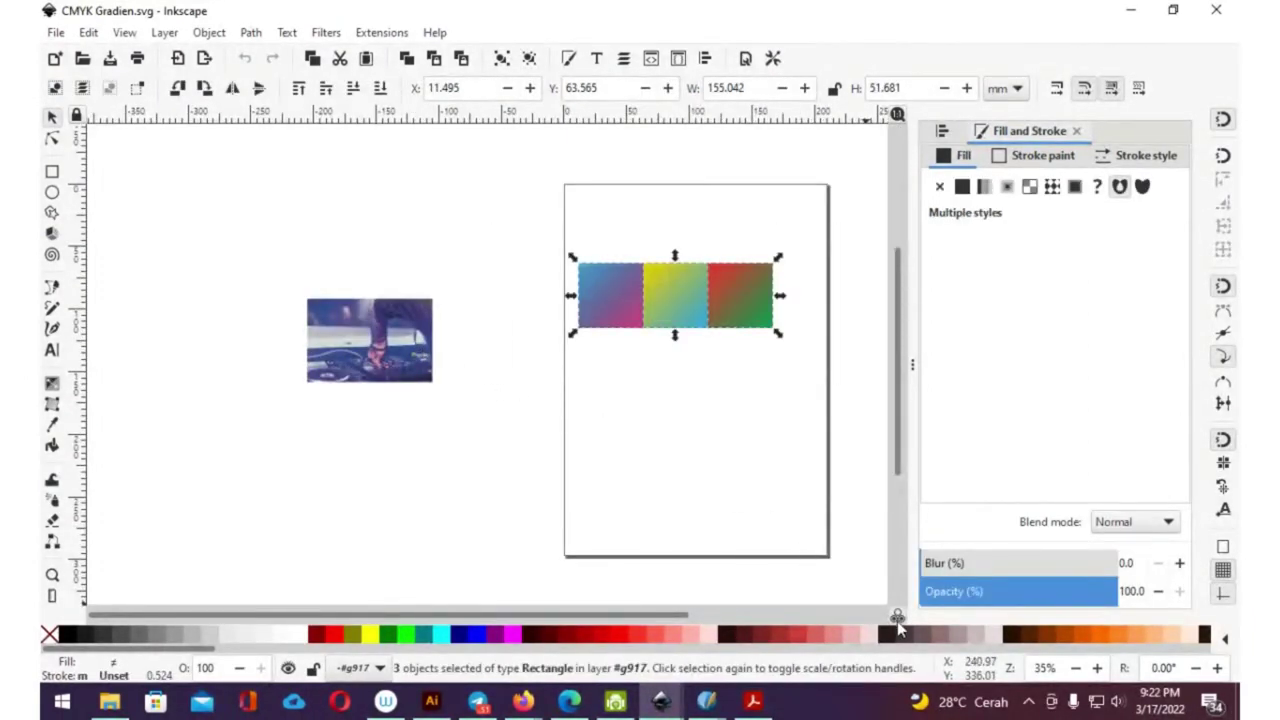
left_click(711, 386)
mouse_move(711, 386)
left_mouse_down()
mouse_move(520, 362)
mouse_move(560, 488)
left_mouse_up()
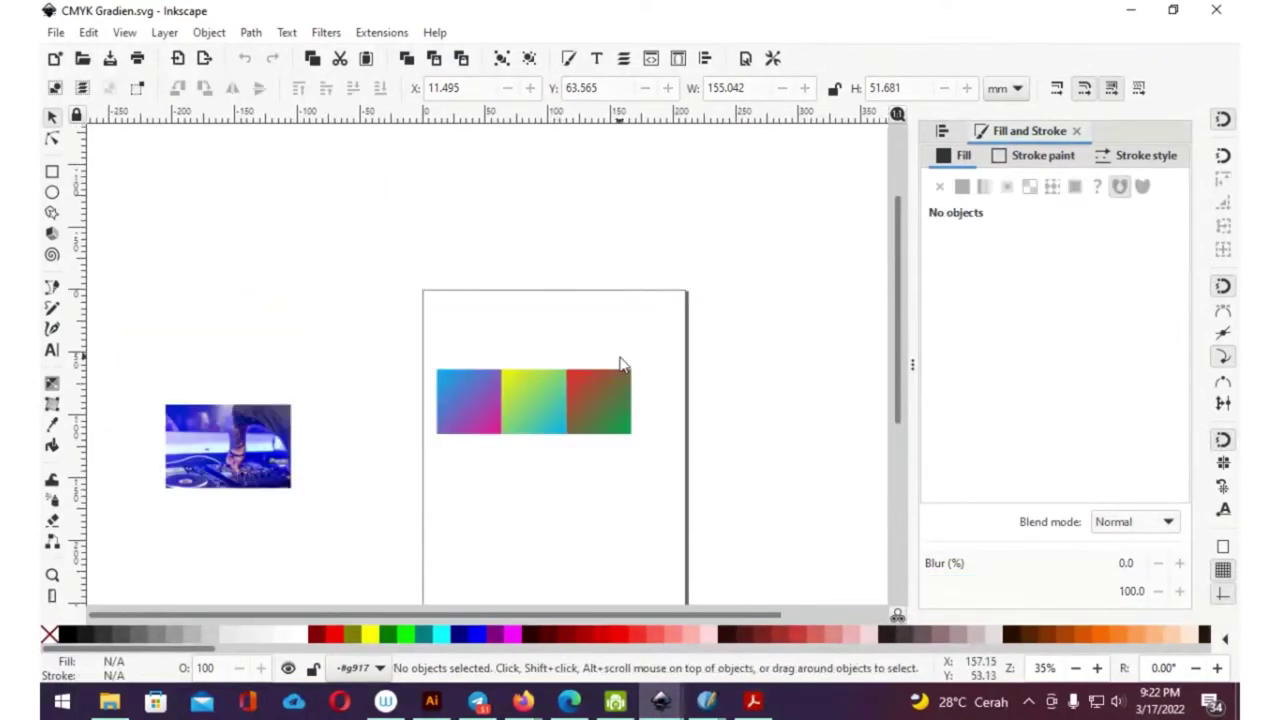
left_click_drag(720, 330, 385, 480)
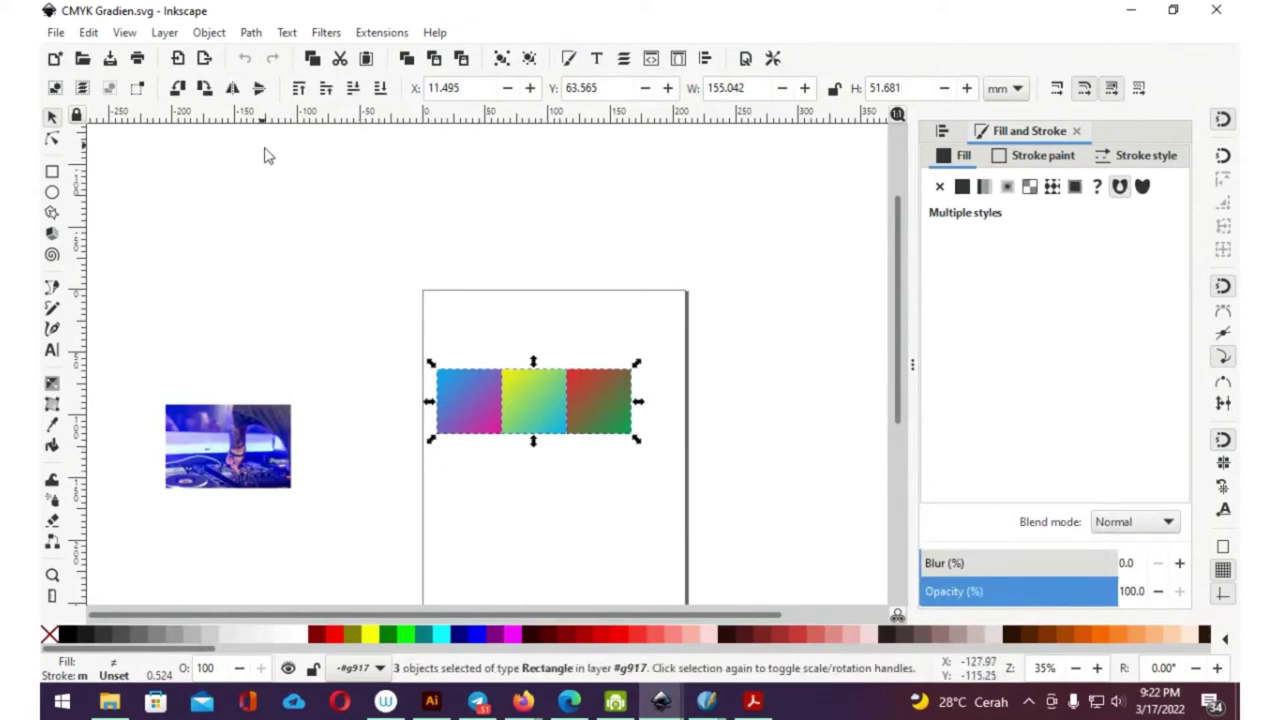
Open and widen the Undo History panel, undo once, then close Inkscape
left_click(124, 33)
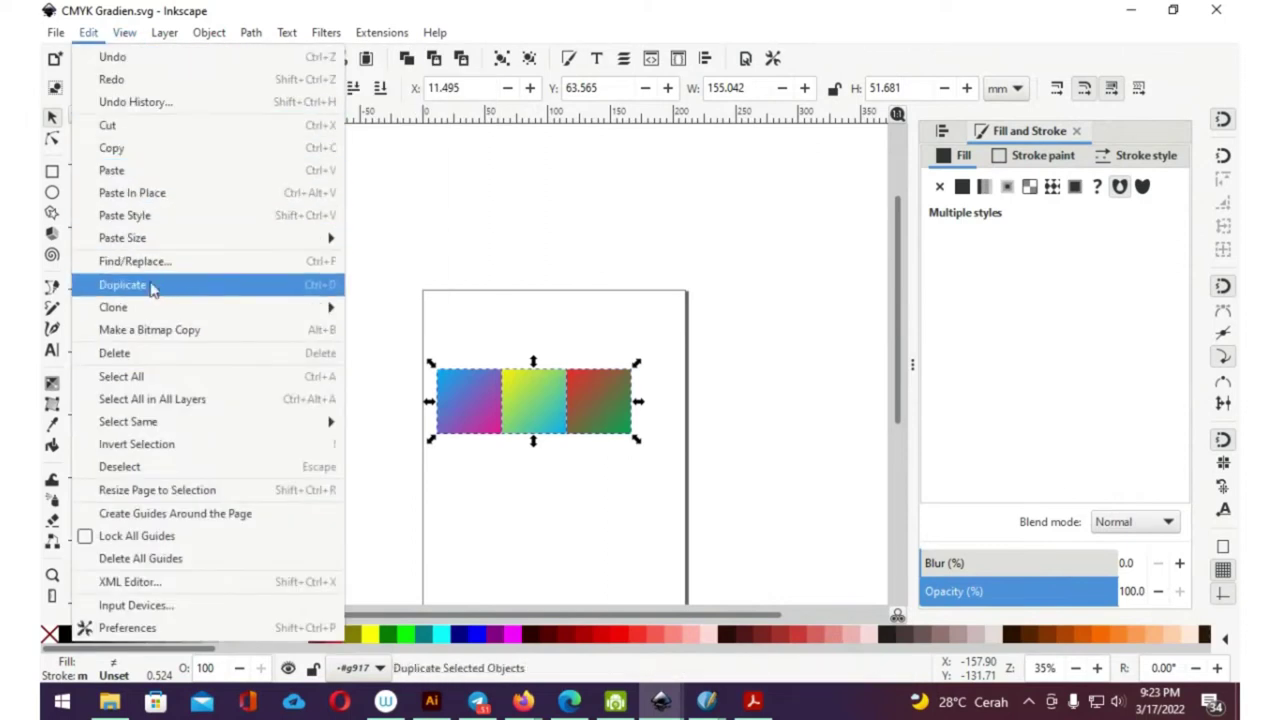
left_click(160, 101)
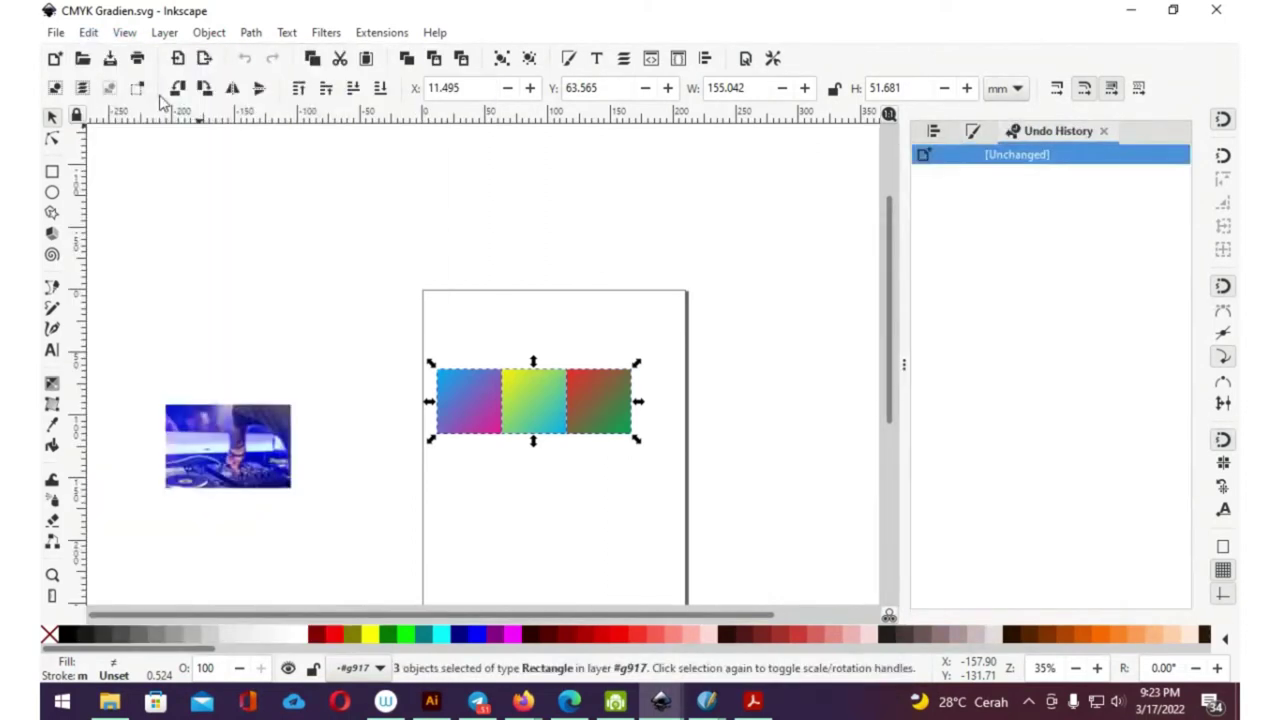
left_click_drag(904, 362, 809, 359)
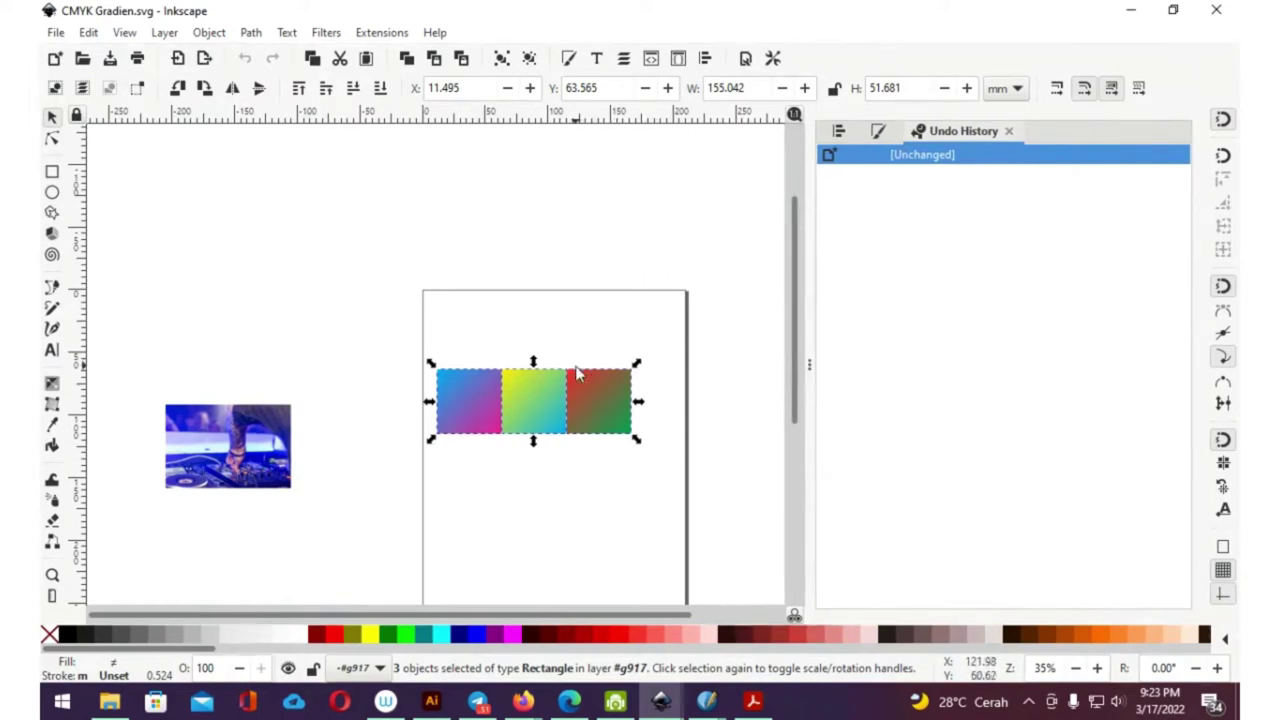
key("ctrl+z")
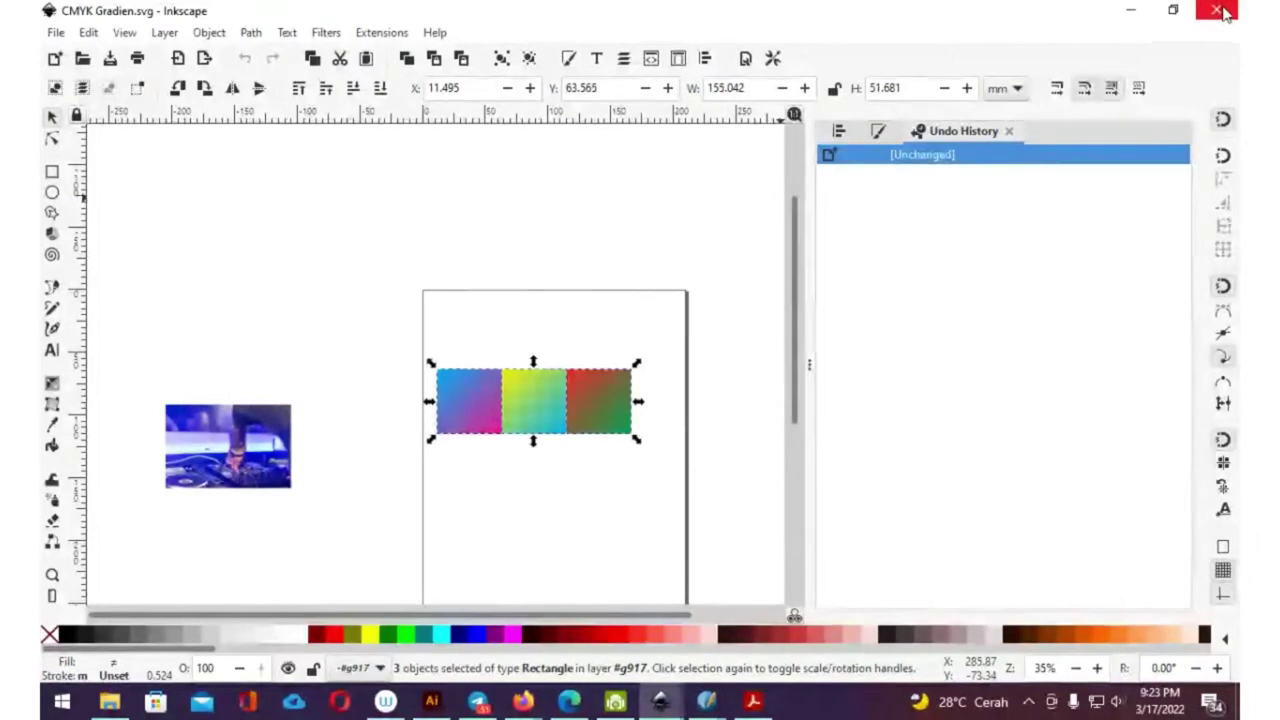
left_click(1222, 12)
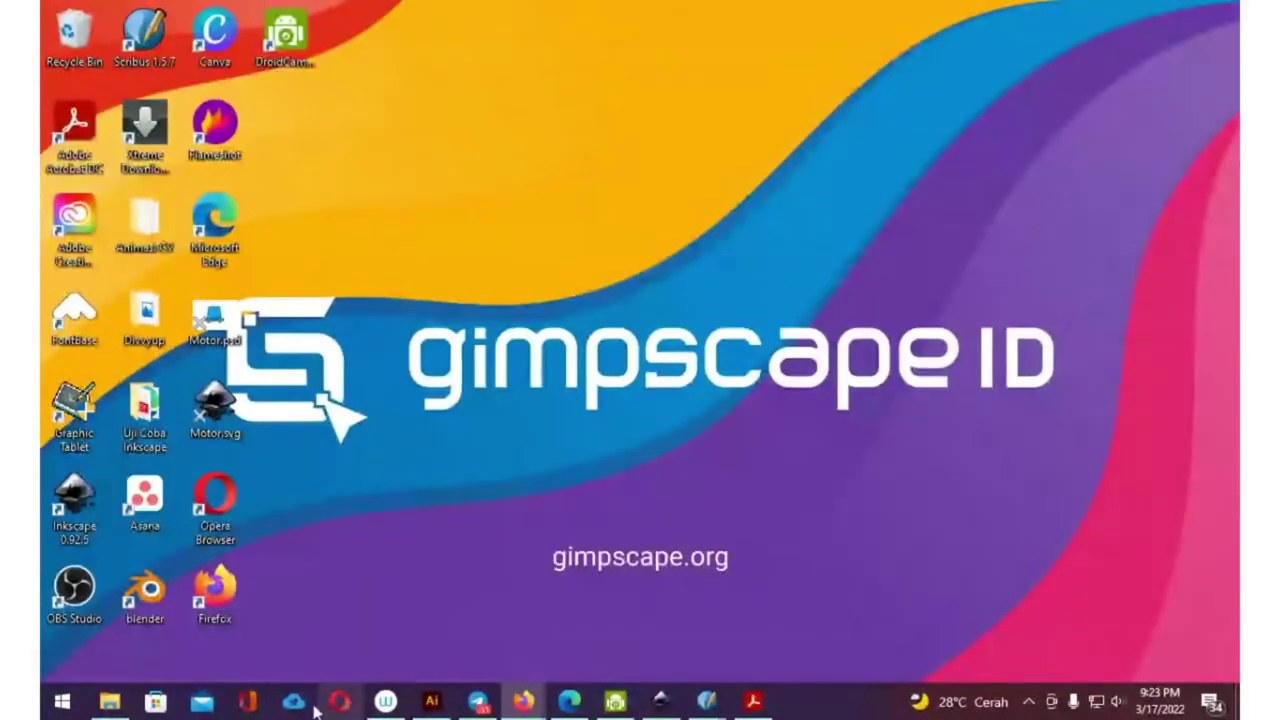
Open CMYK.svg in Inkscape from File Explorer's Uji Coba CMYK folder
left_click(112, 702)
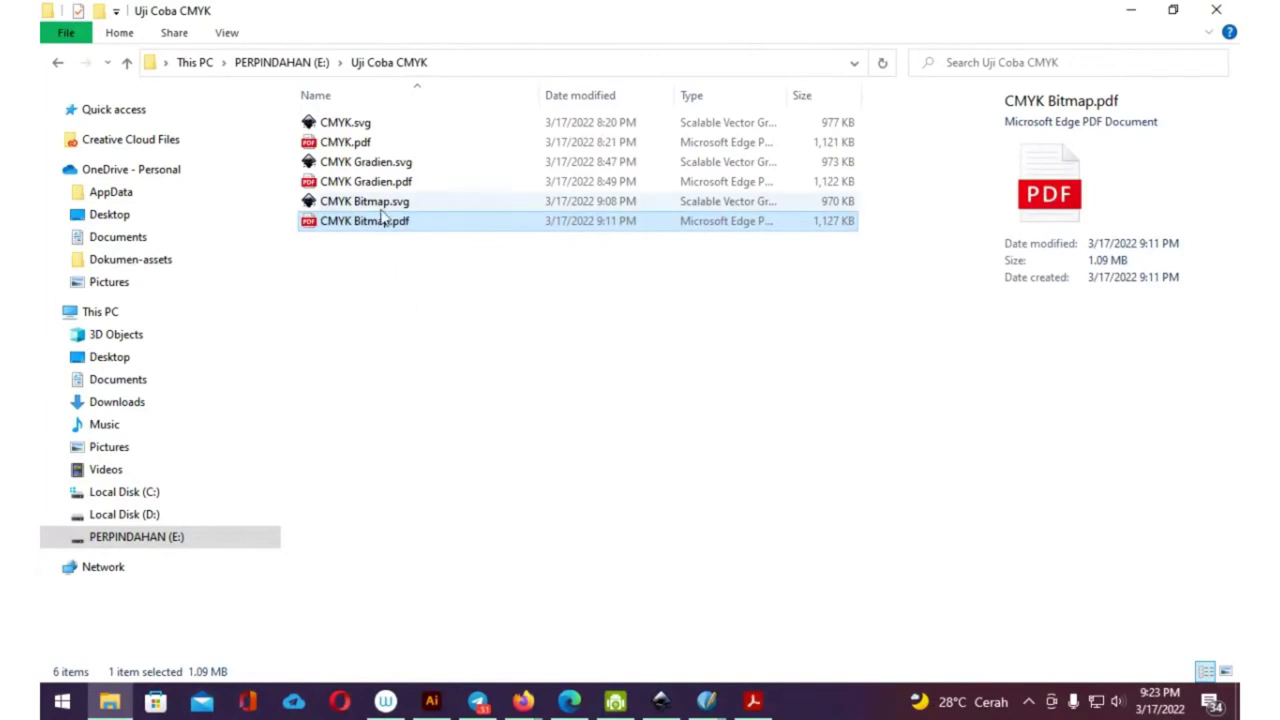
left_click(362, 126)
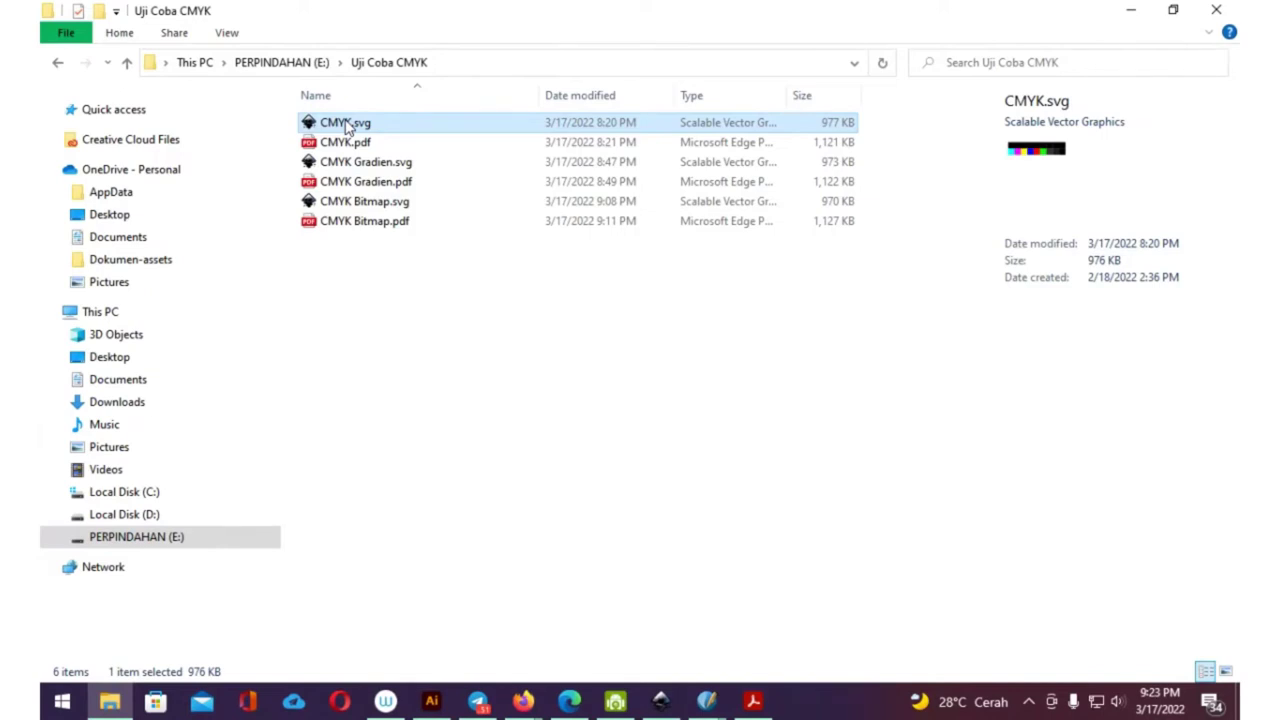
double_click(347, 125)
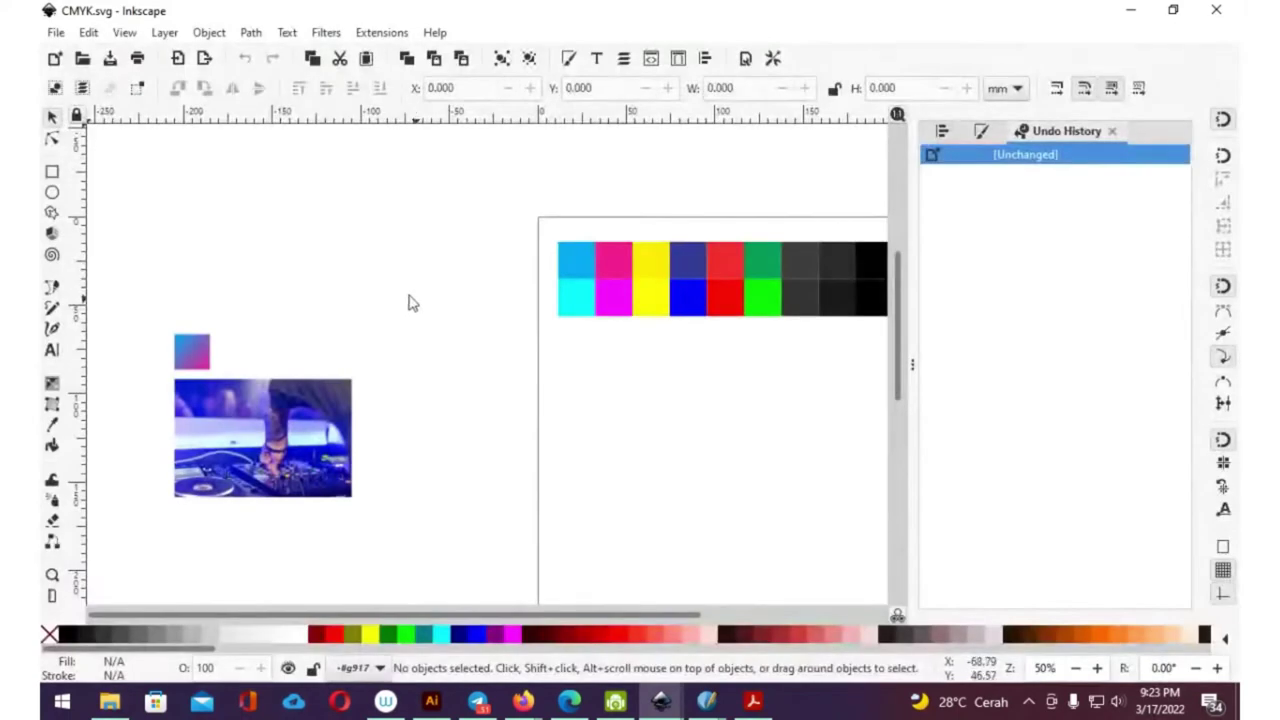
Paste the DJ photo onto the page below the swatches and enlarge it to page width
scroll(417, 309, "down", 2, "ctrl")
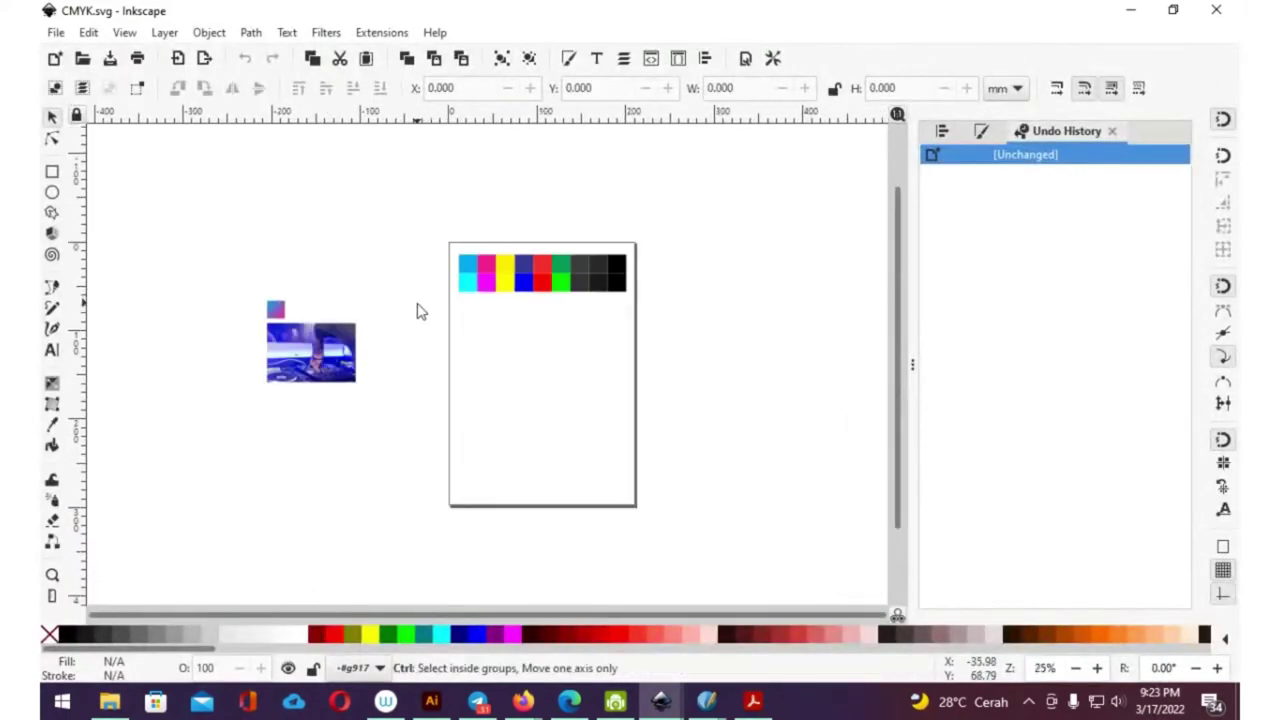
key("ctrl+v")
key("ctrl+v")
left_click_drag(330, 352, 513, 400)
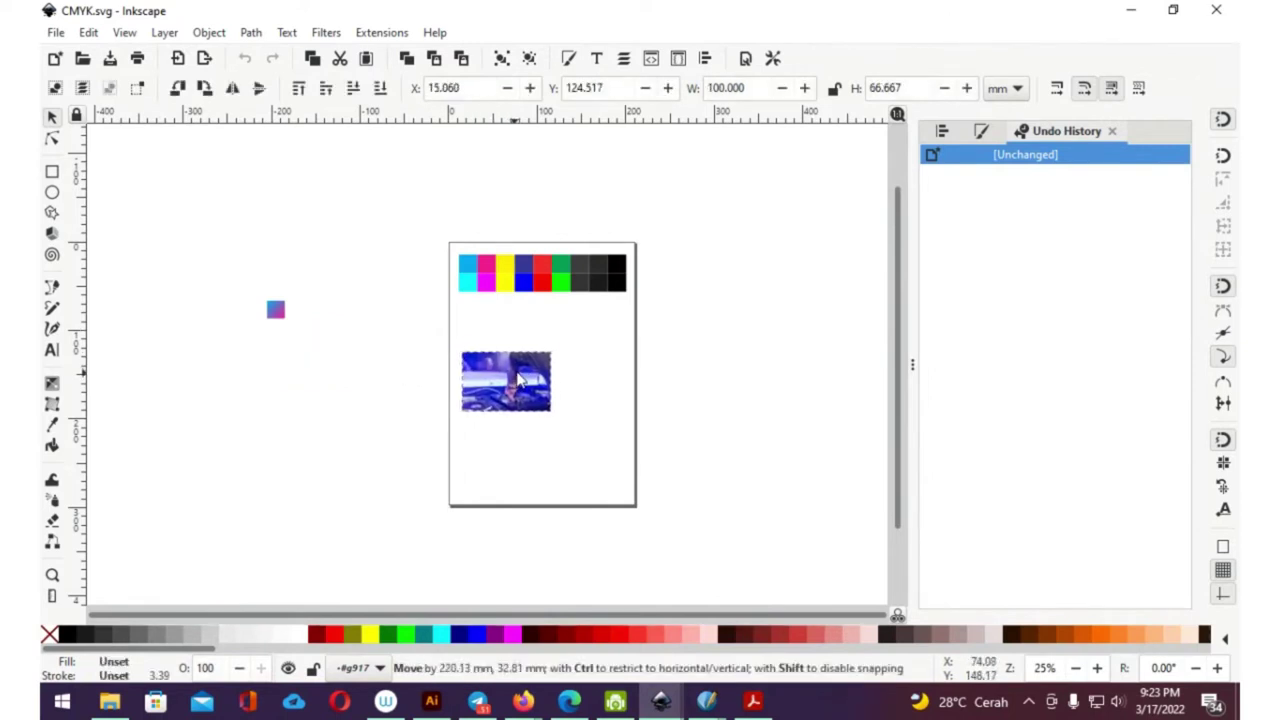
mouse_move(550, 372)
left_mouse_down()
mouse_move(645, 318)
mouse_move(551, 428)
left_mouse_up()
Delete the small gradient square beside the page
left_click_drag(227, 271, 320, 402)
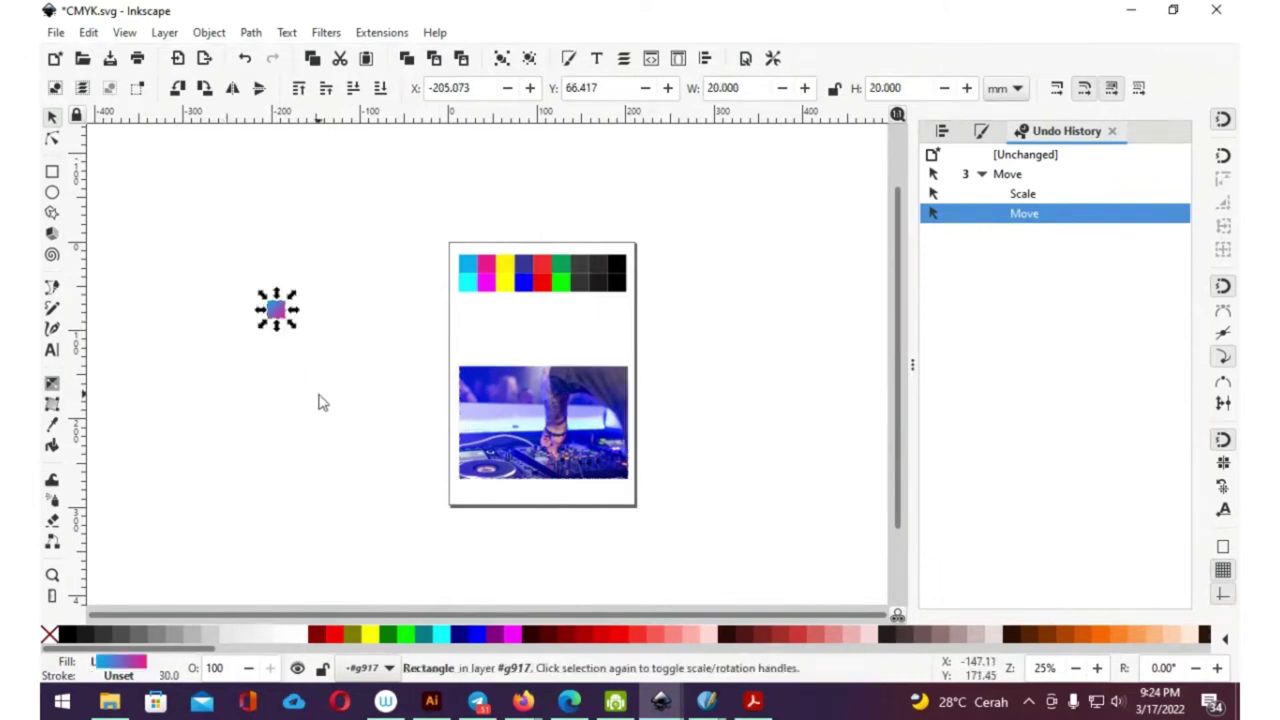
key("Delete")
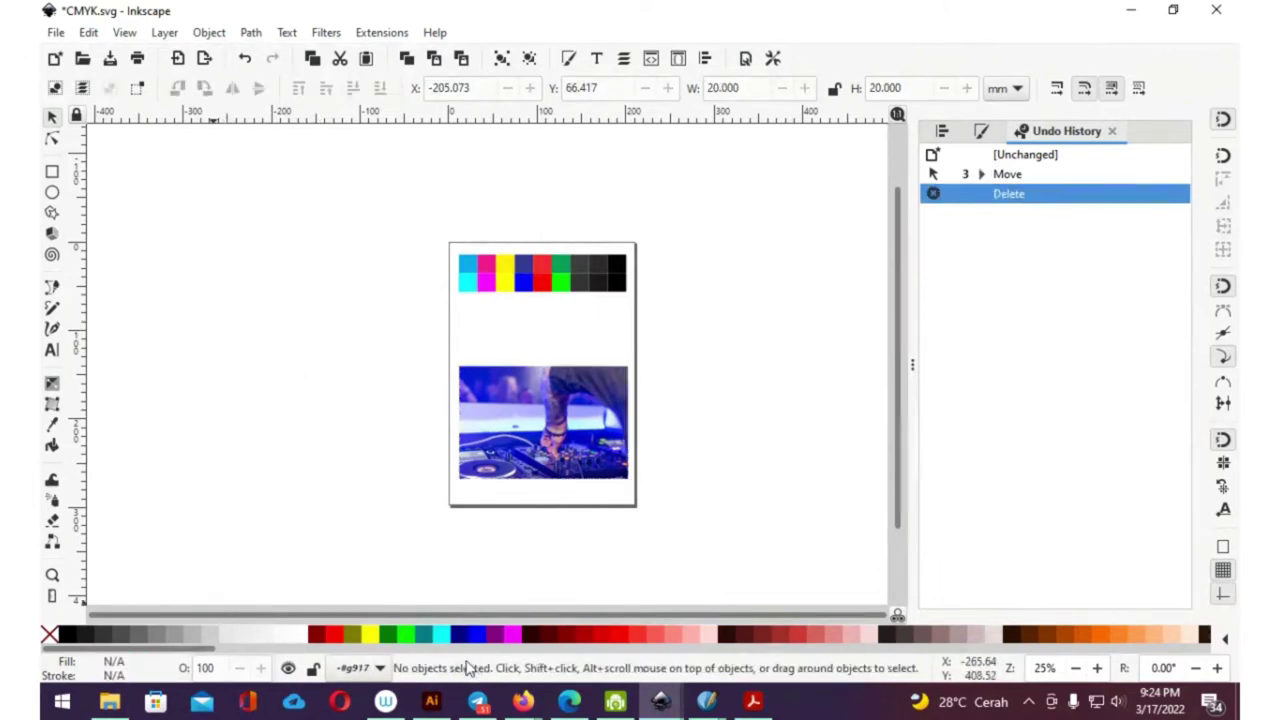
left_click(110, 701)
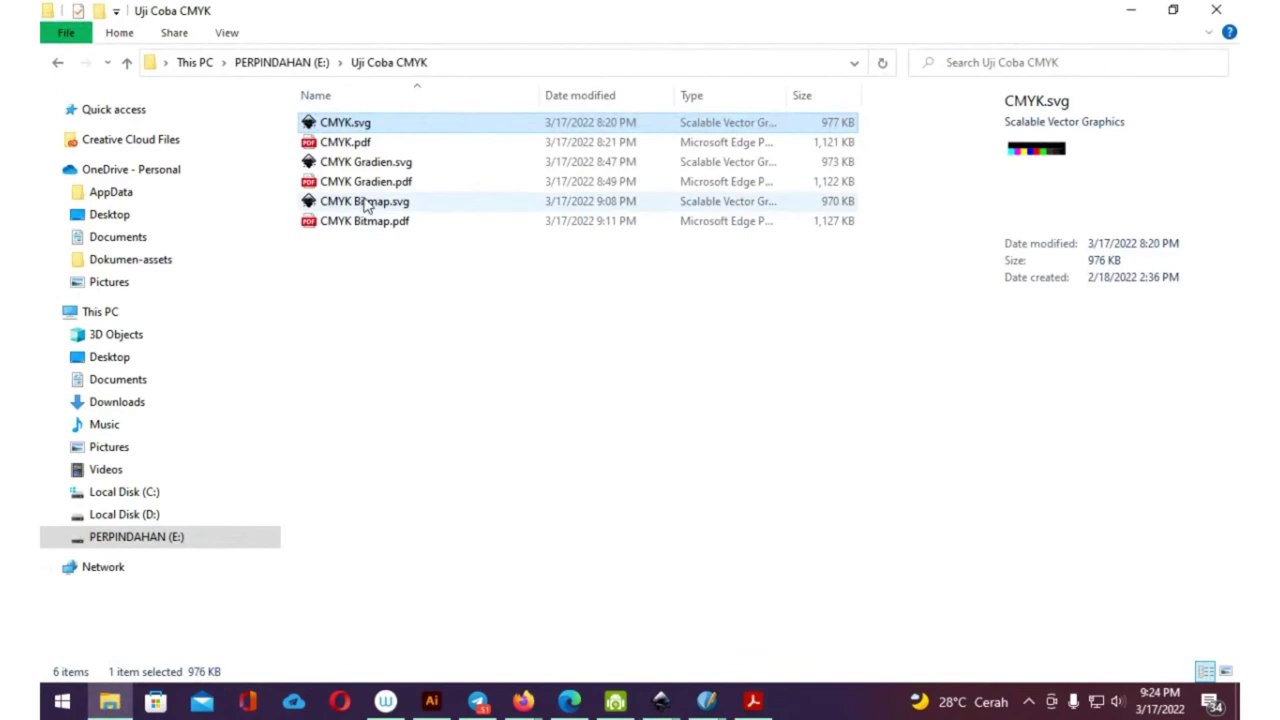
Bring the CMYK Gradien.svg document to the front in Inkscape
left_click(373, 165)
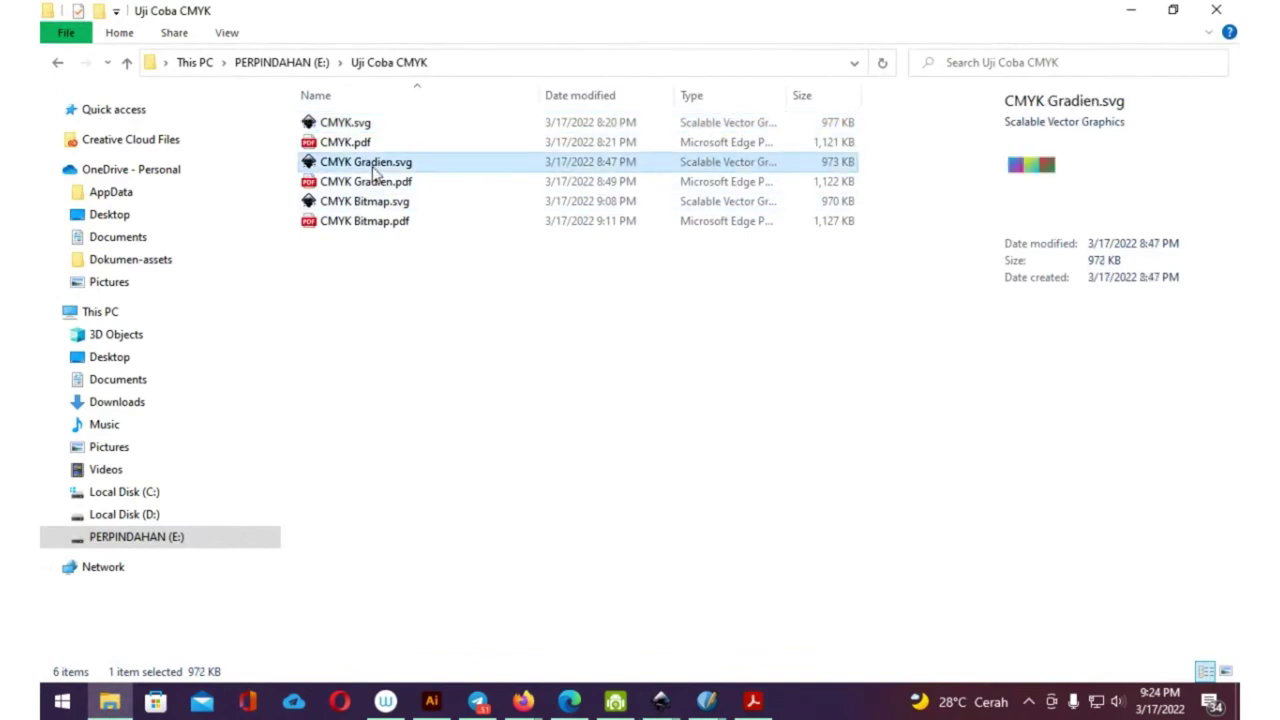
left_click(657, 703)
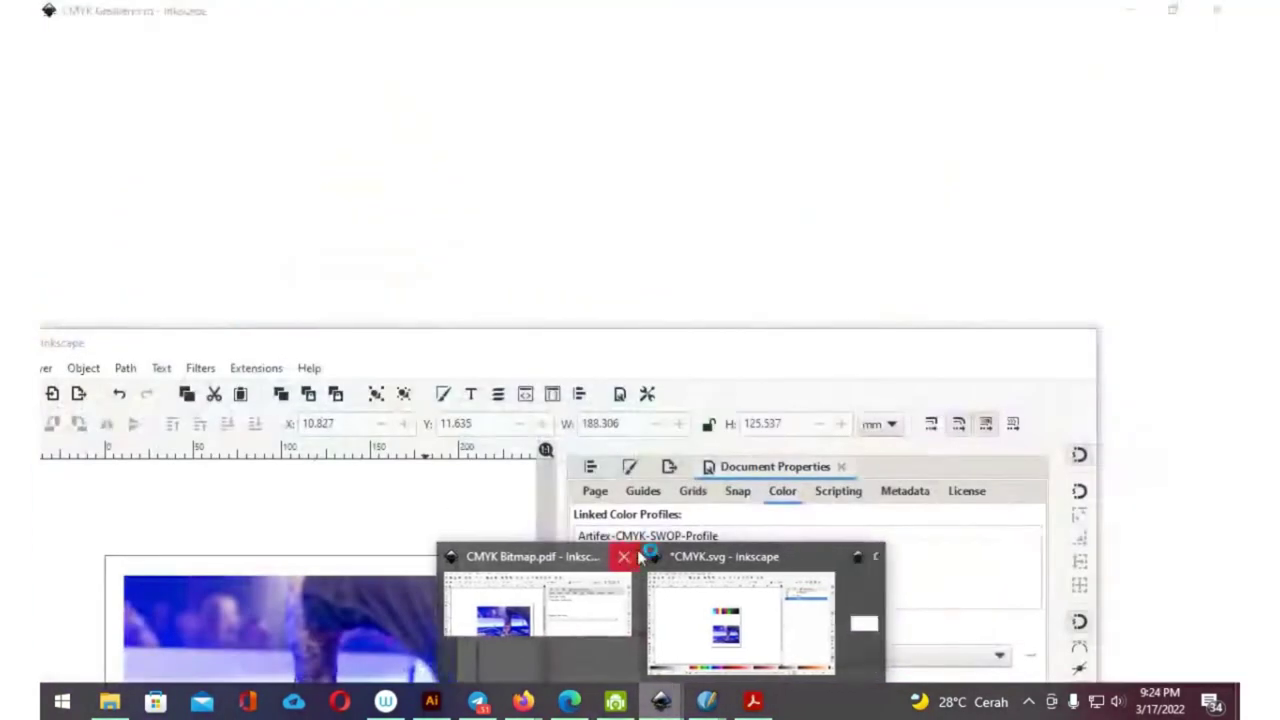
left_click(640, 556)
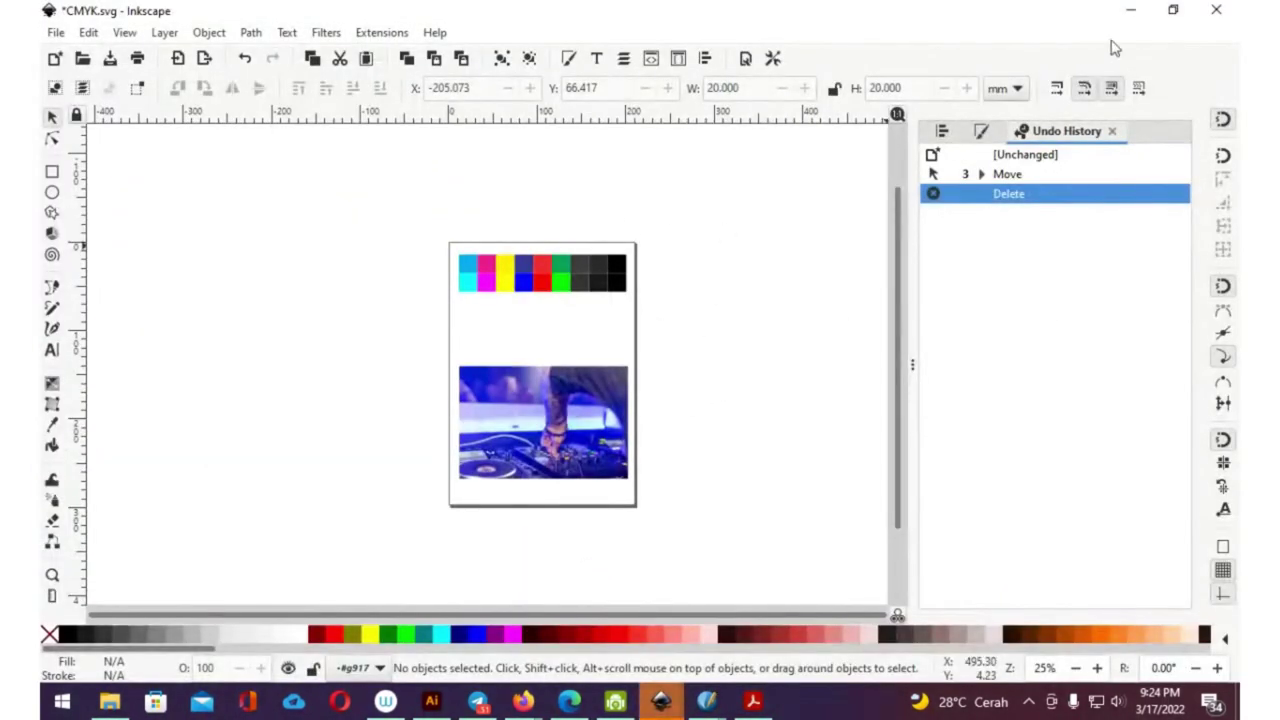
left_click(1128, 14)
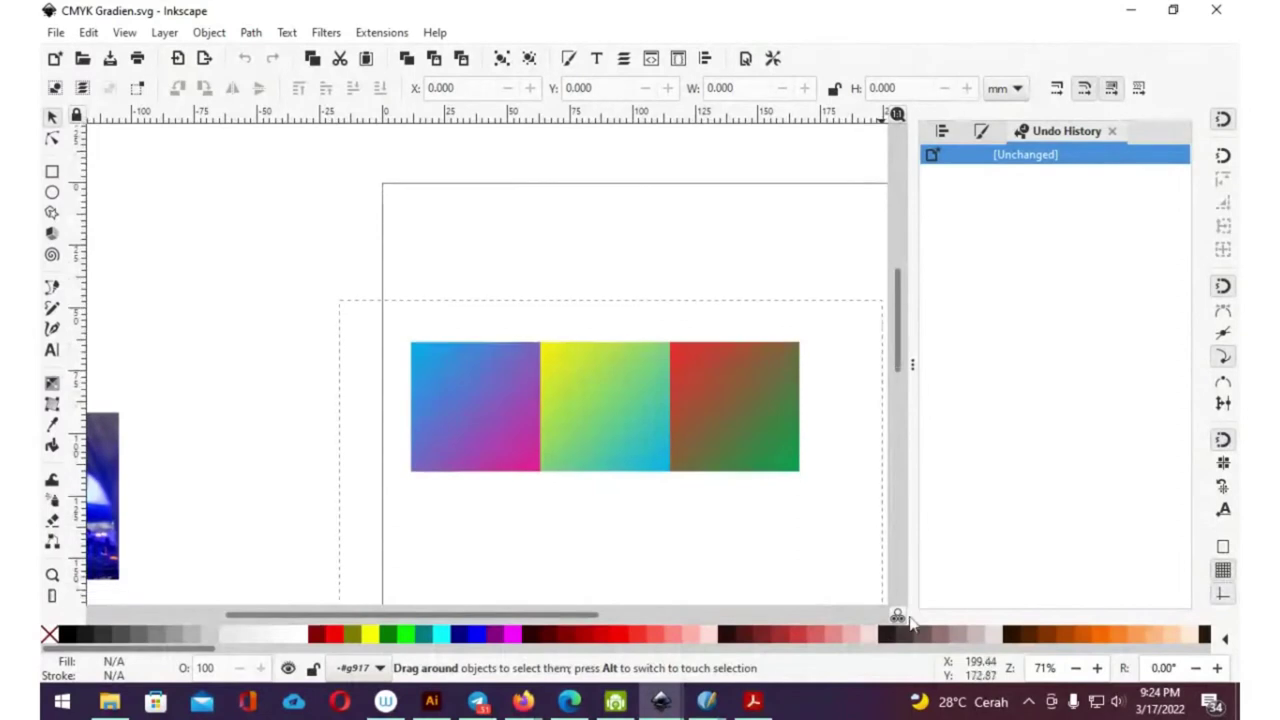
Copy all three gradient squares into CMYK.svg, placed between the swatch row and DJ photo
key("ctrl+a")
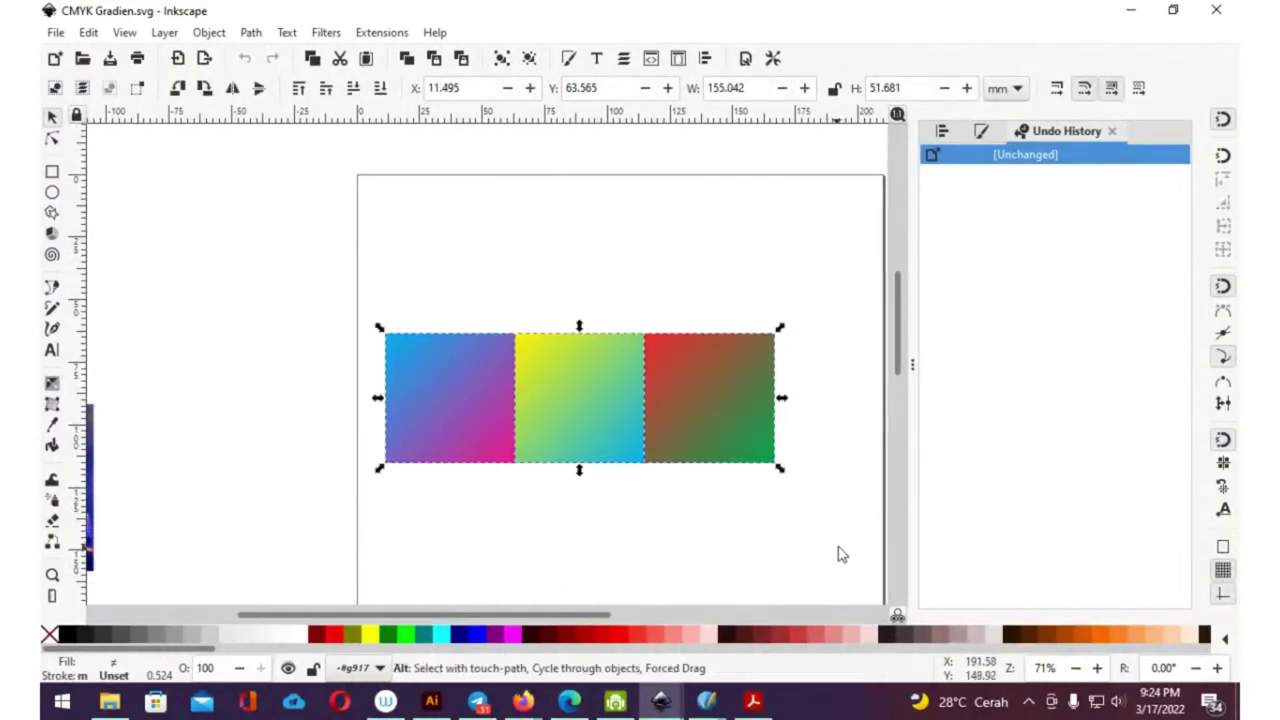
key("alt+Tab")
key("ctrl+v")
mouse_move(551, 359)
left_mouse_down()
mouse_move(527, 337)
mouse_move(537, 309)
mouse_move(532, 346)
left_mouse_up()
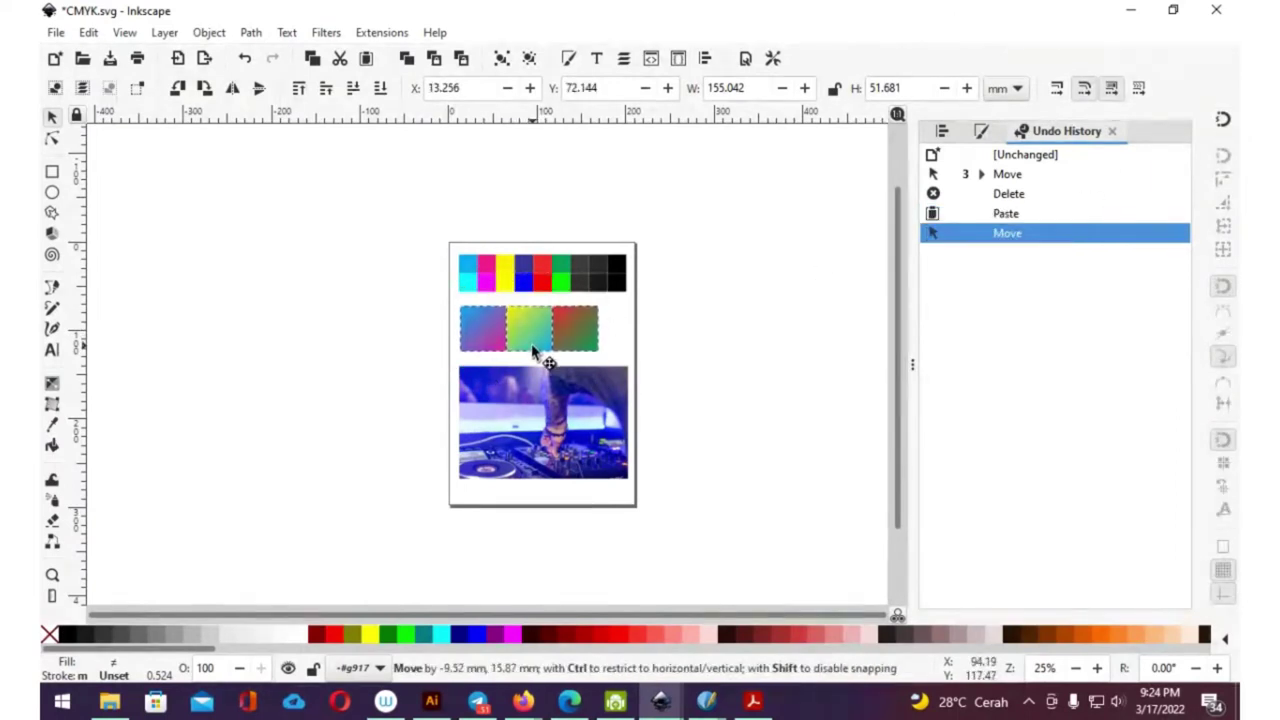
left_click(680, 325)
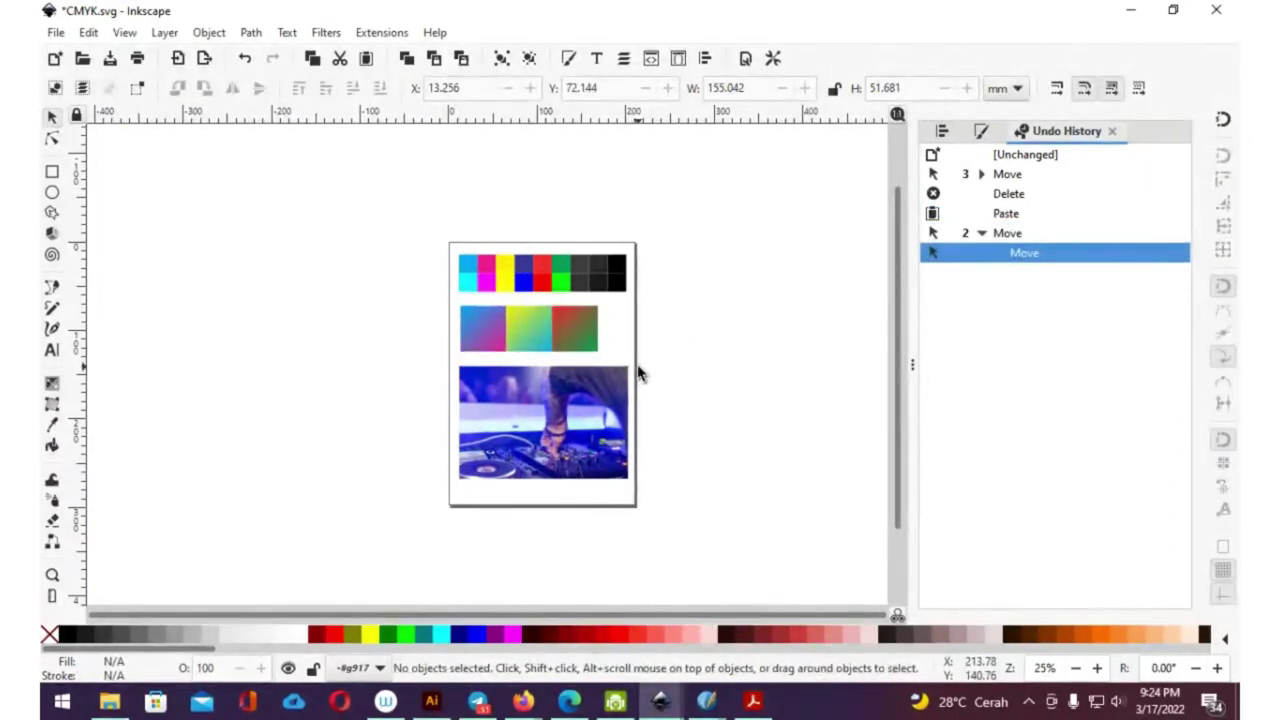
Save the combined page as a new file, CMYK Citramanik.svg
key("ctrl+shift+s")
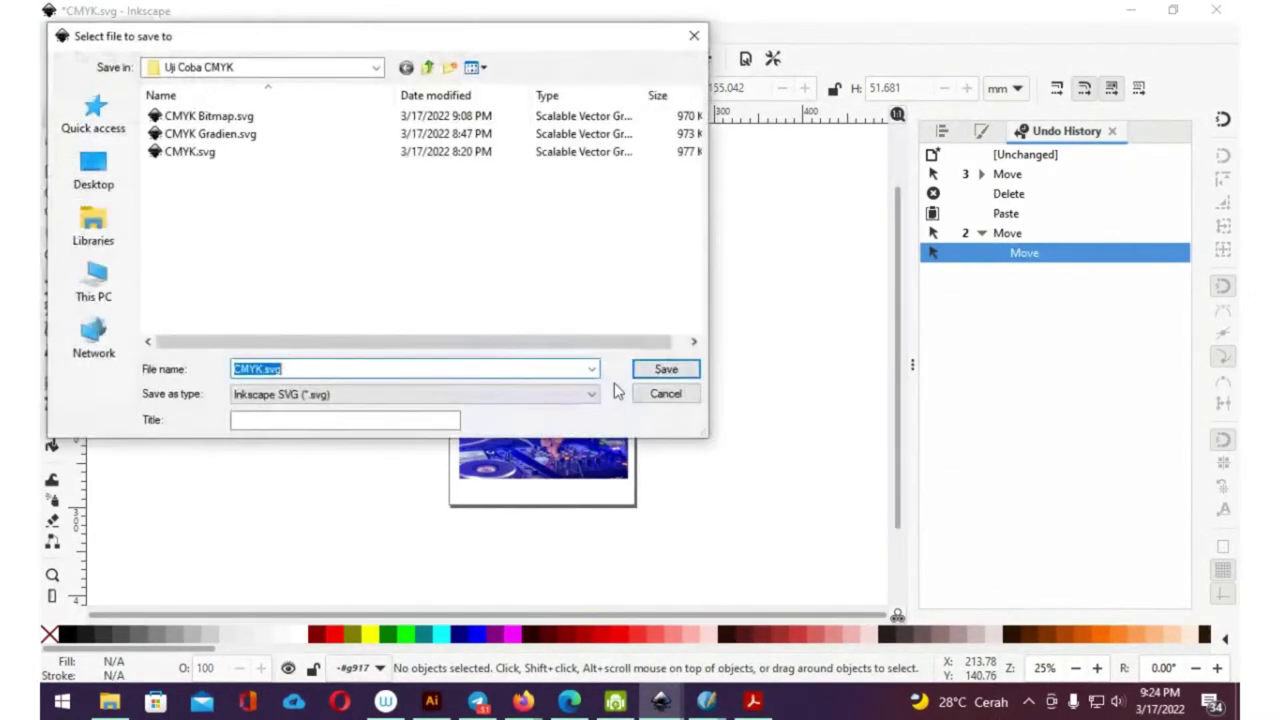
left_click(339, 369)
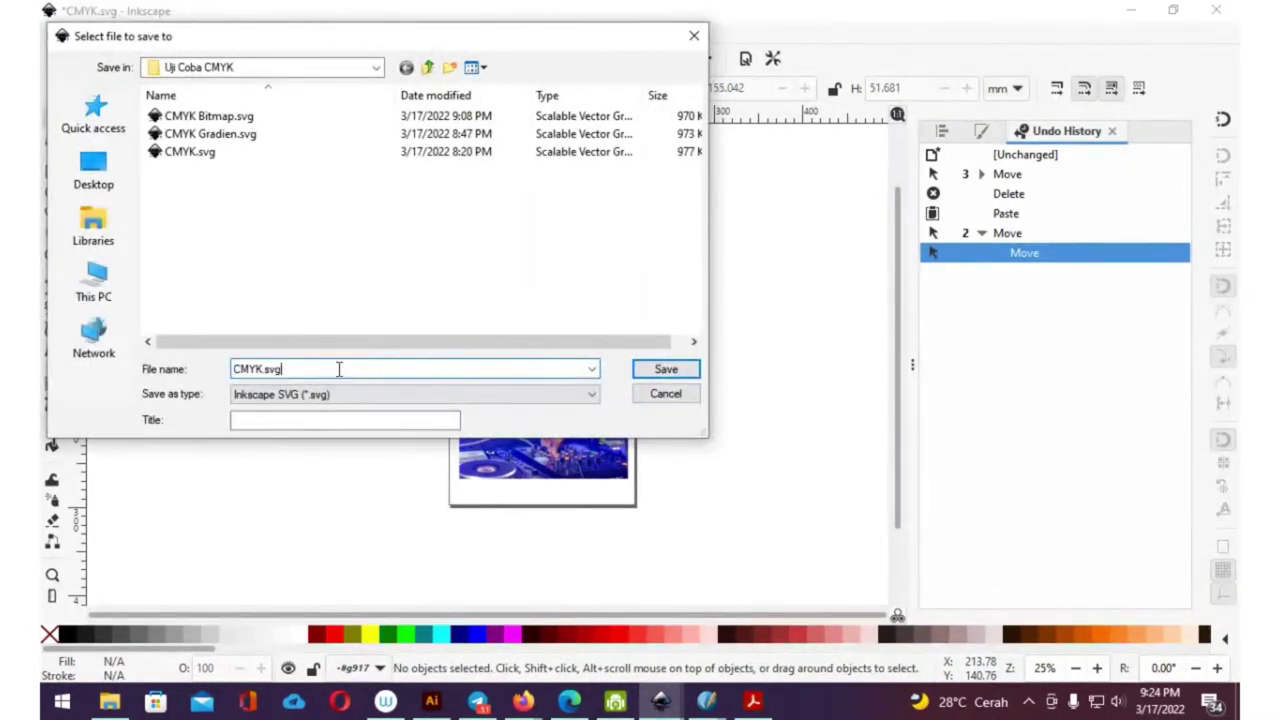
type("Citrama")
key("Return")
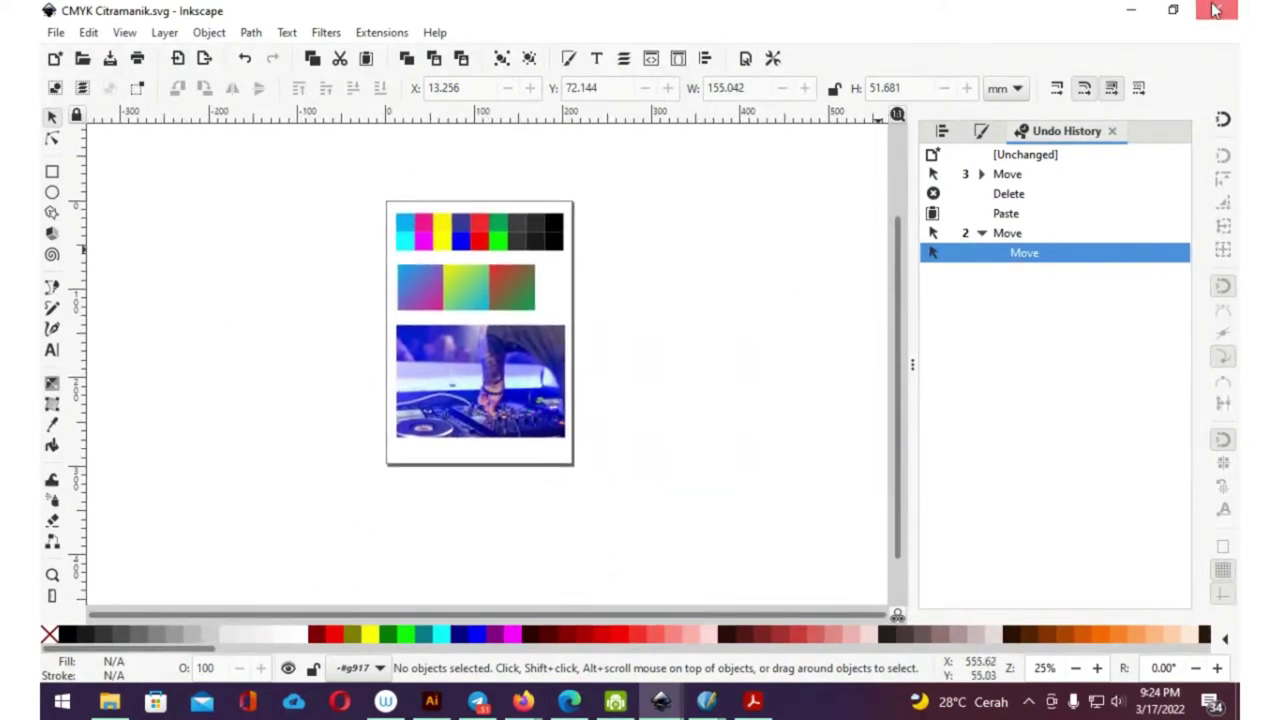
Close both Inkscape documents and inspect CMYK Citramanik.svg's options in File Explorer without opening it
left_click(1216, 10)
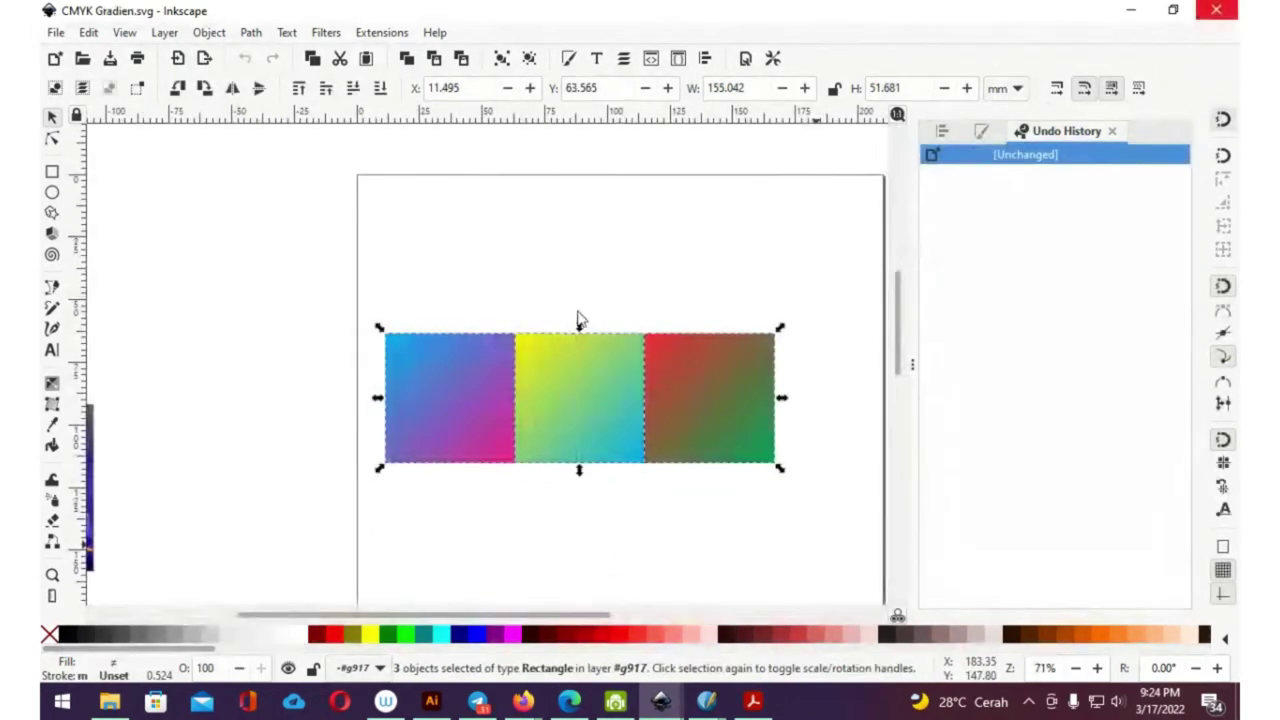
left_click(1218, 10)
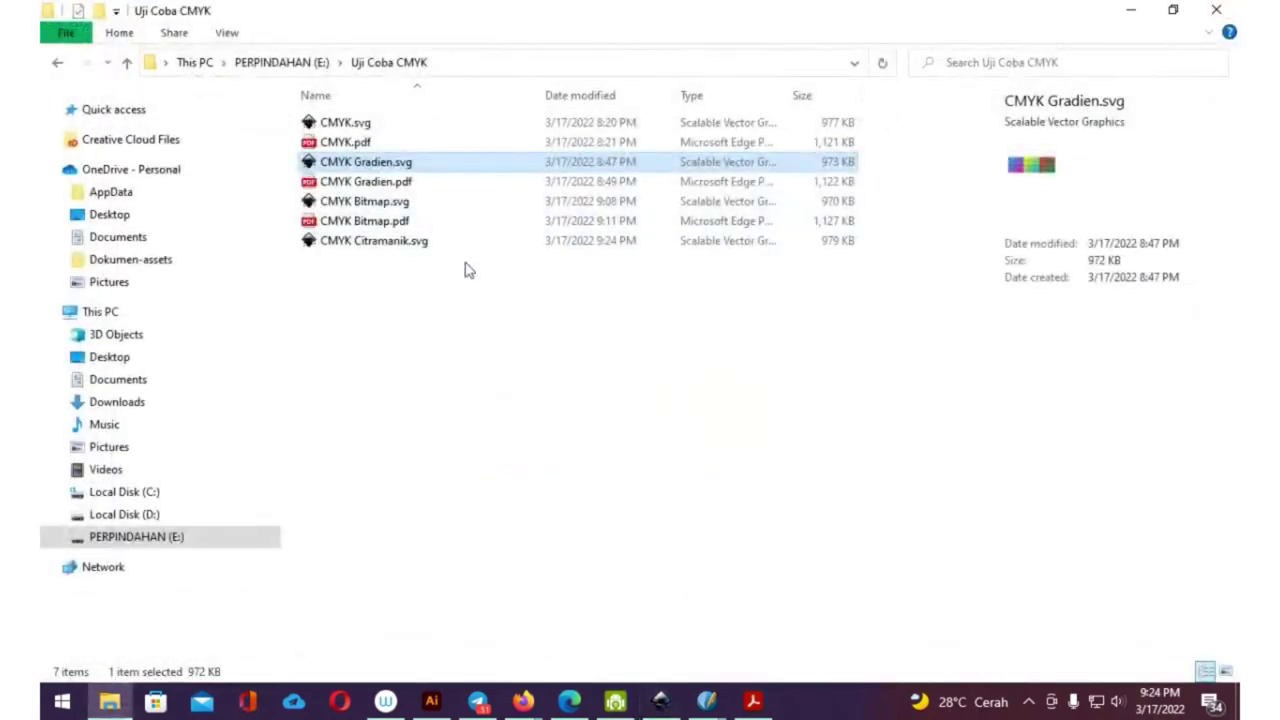
left_click(386, 248)
right_click(386, 248)
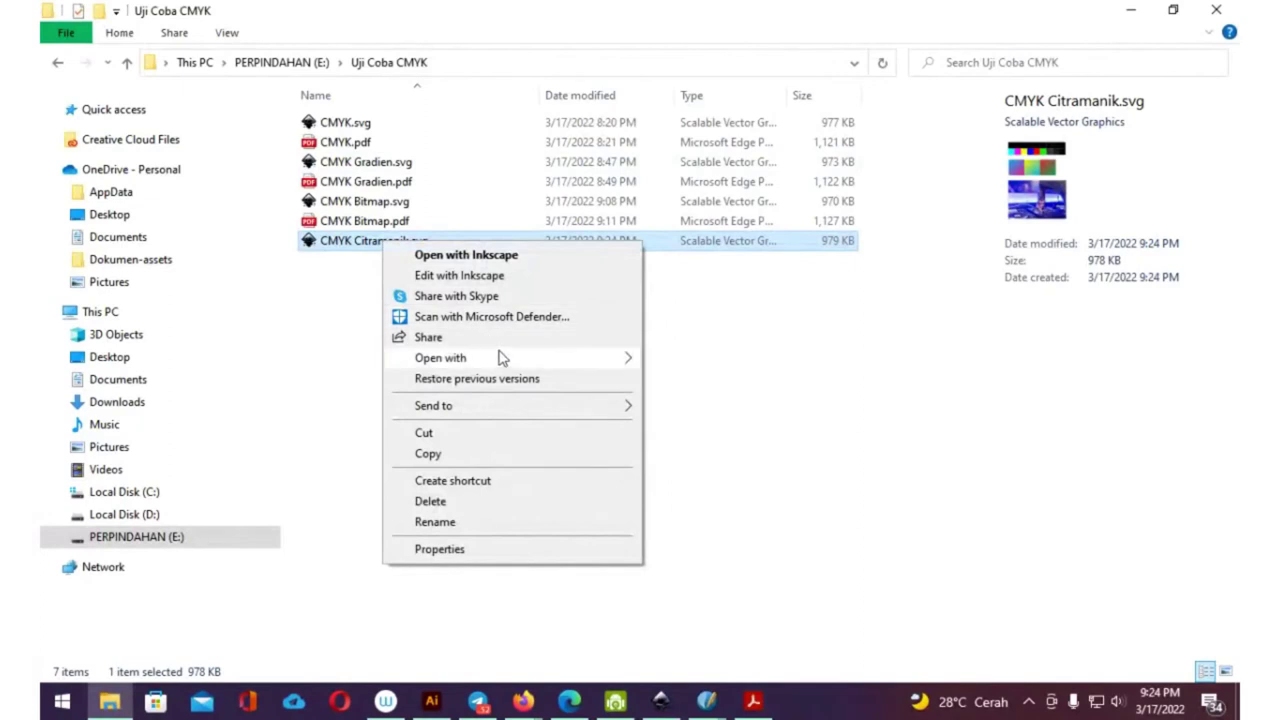
mouse_move(440, 358)
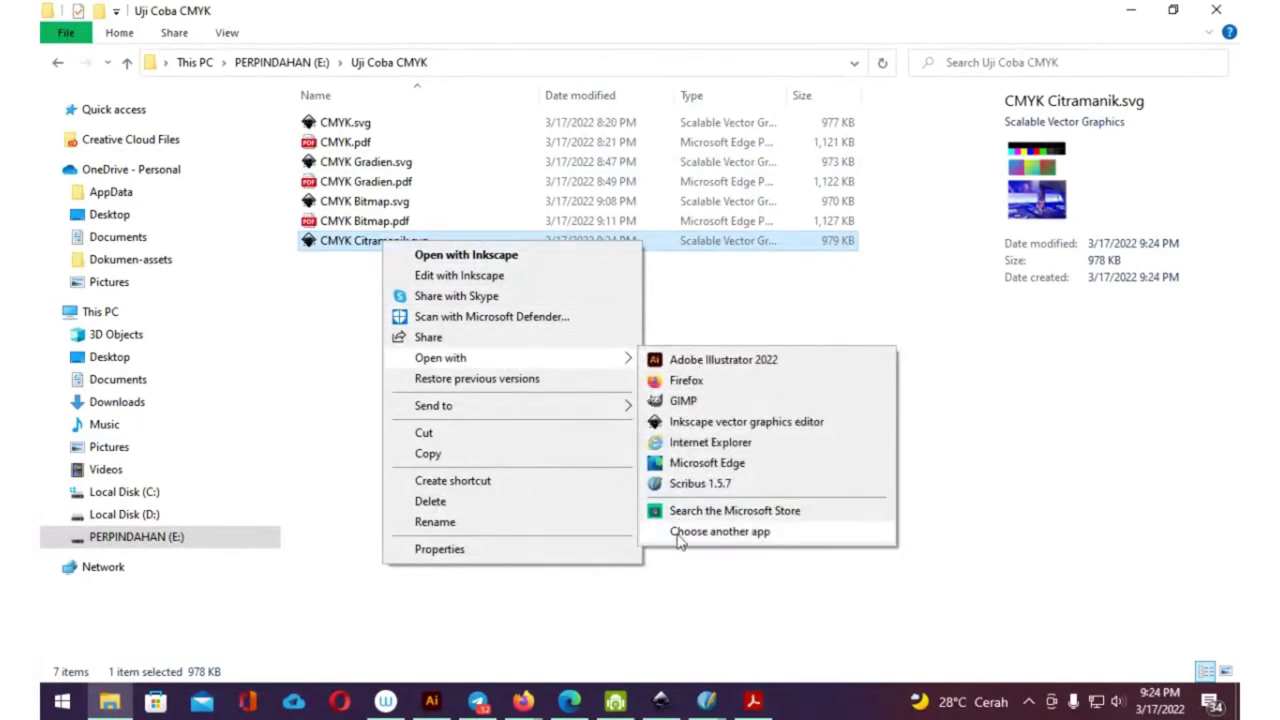
left_click(340, 352)
Launch Citramanik from Windows search using 'citra'
key("super")
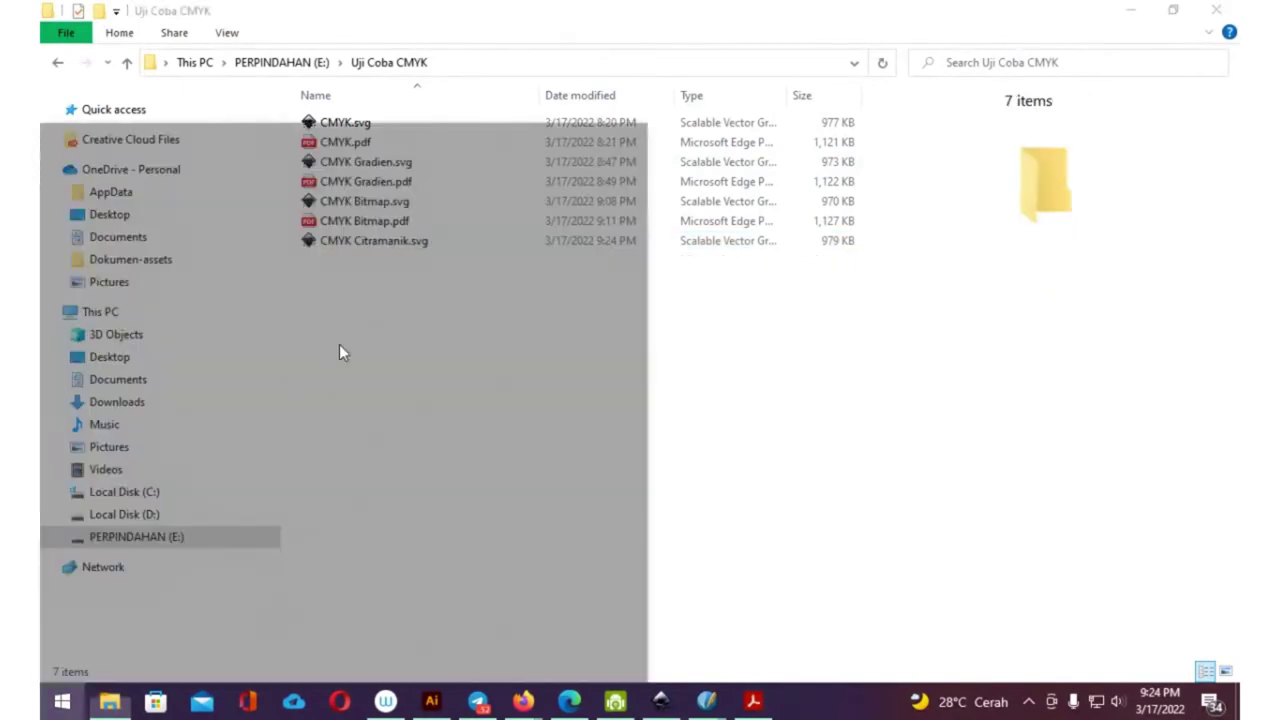
type("citra")
key("Return")
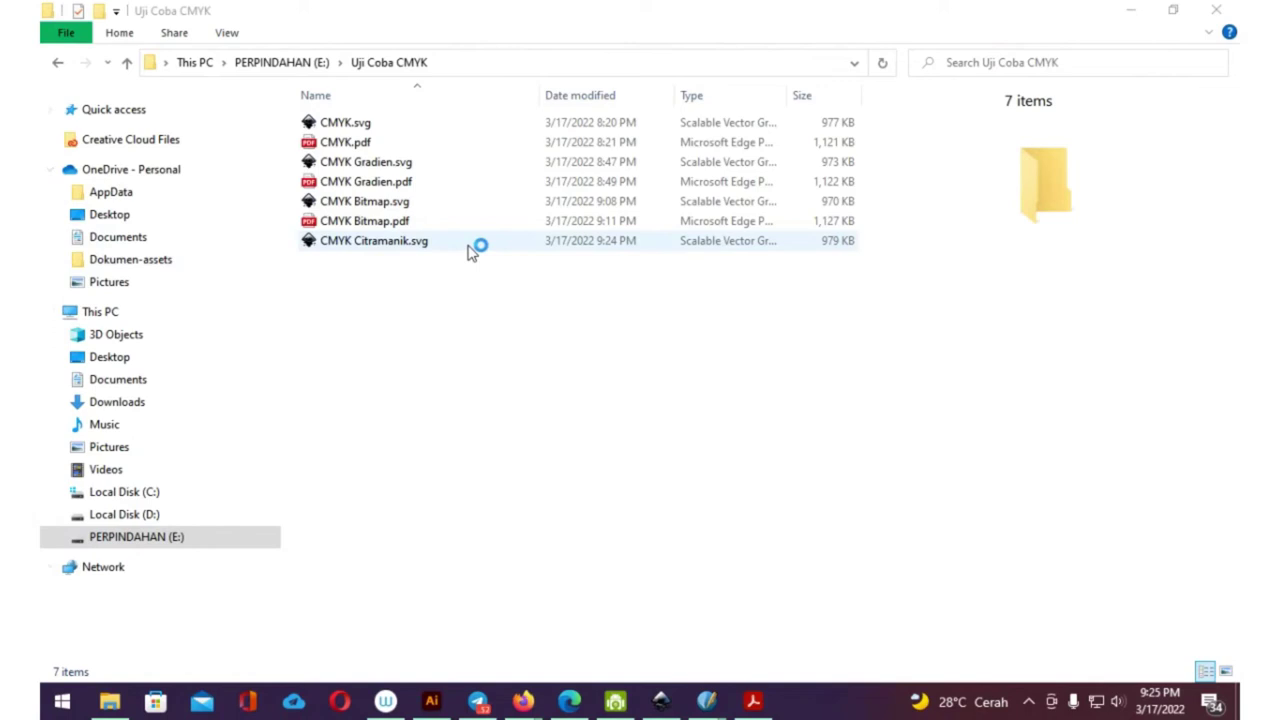
Start choosing an SVG in Citramanik and browse to the PERPINDAHAN (E:) drive
left_click_drag(621, 46, 749, 52)
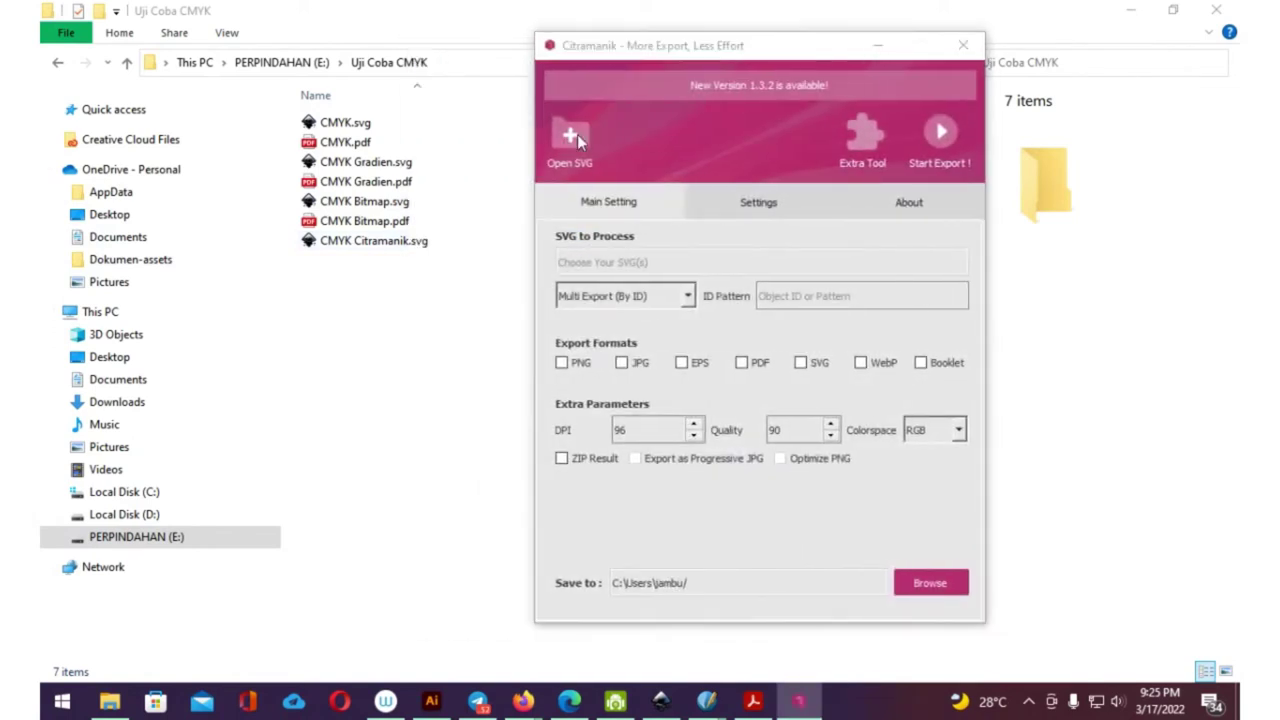
left_click(577, 134)
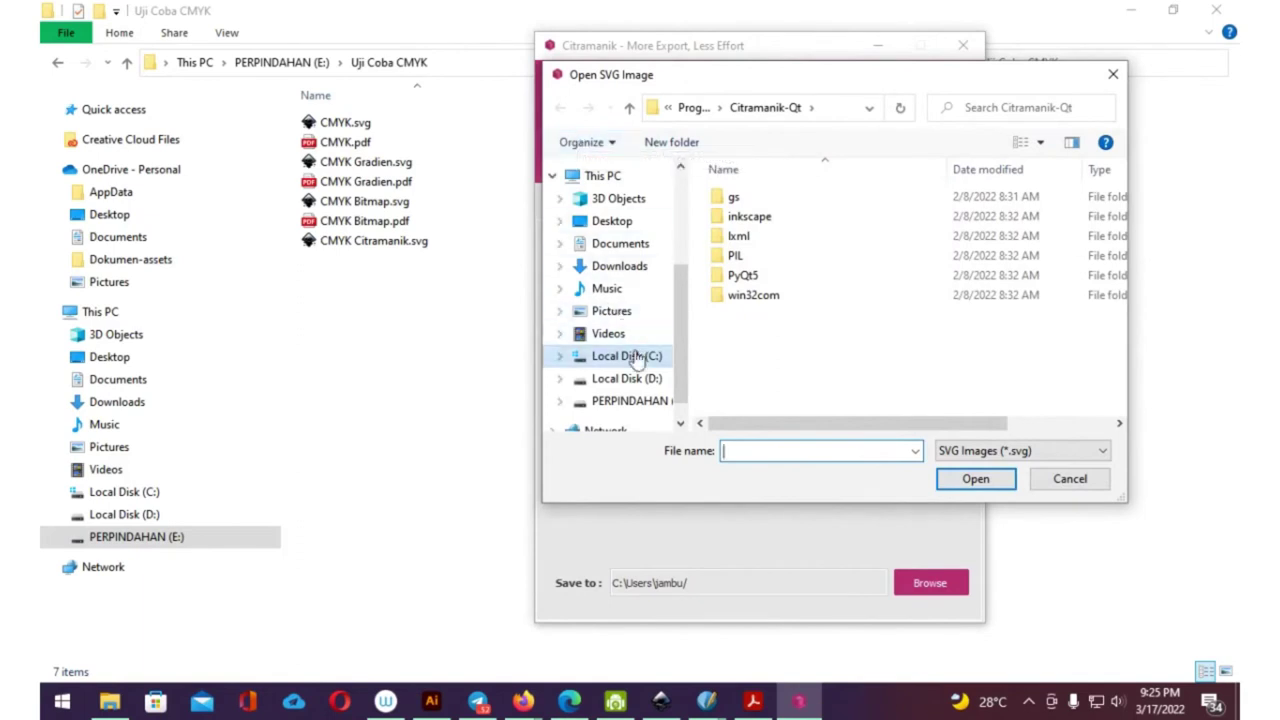
left_click(622, 400)
scroll(800, 328, "down", 5)
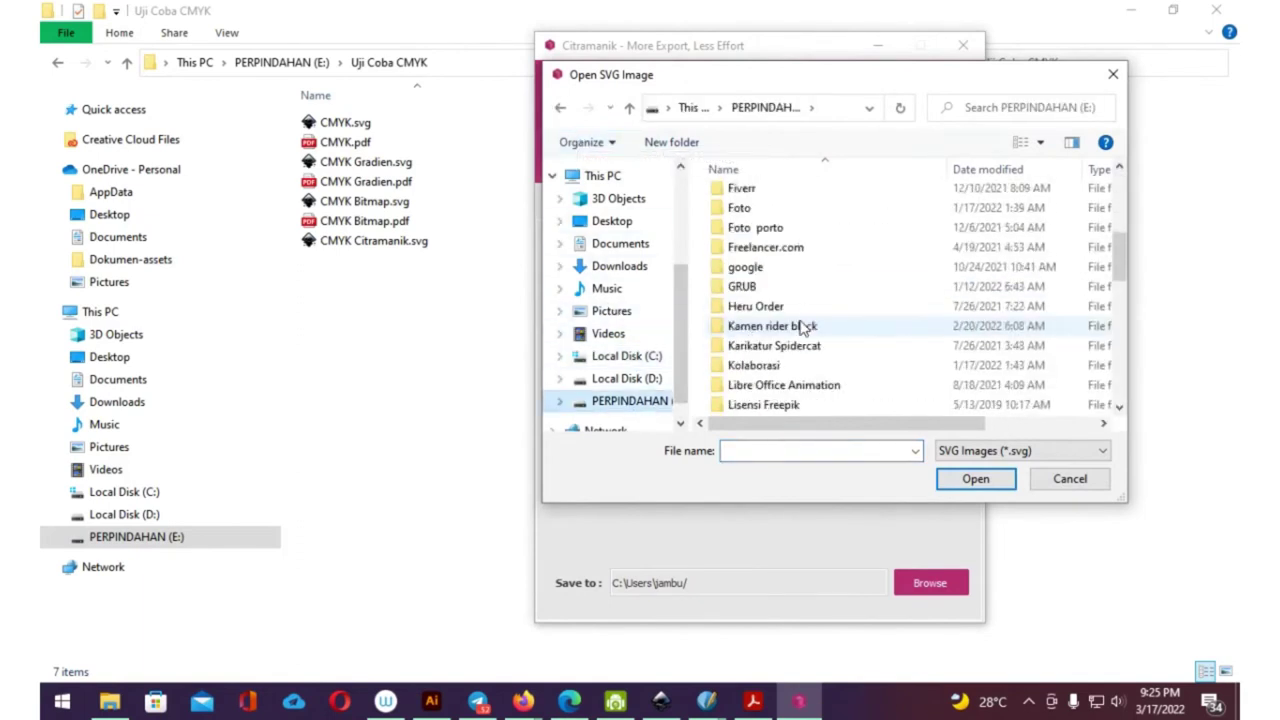
scroll(802, 328, "up", 2)
scroll(815, 330, "up", 2)
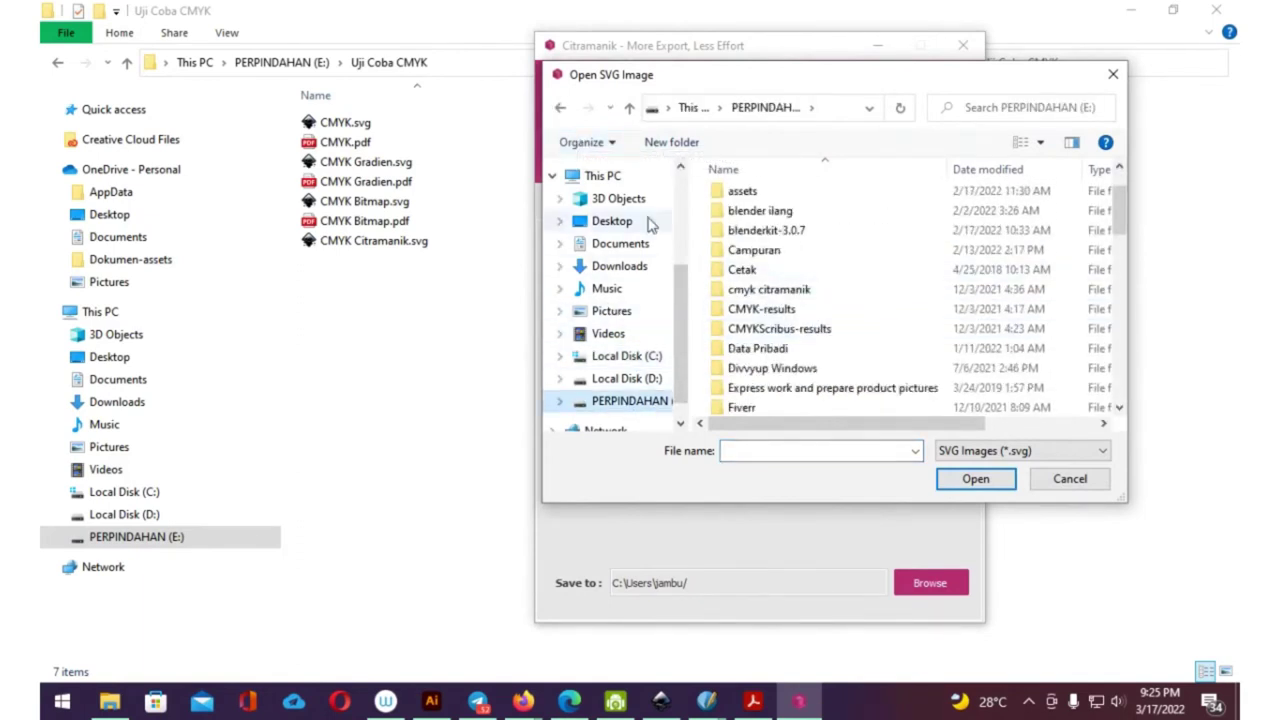
scroll(610, 210, "up", 2)
scroll(603, 204, "up", 2)
left_click(608, 184)
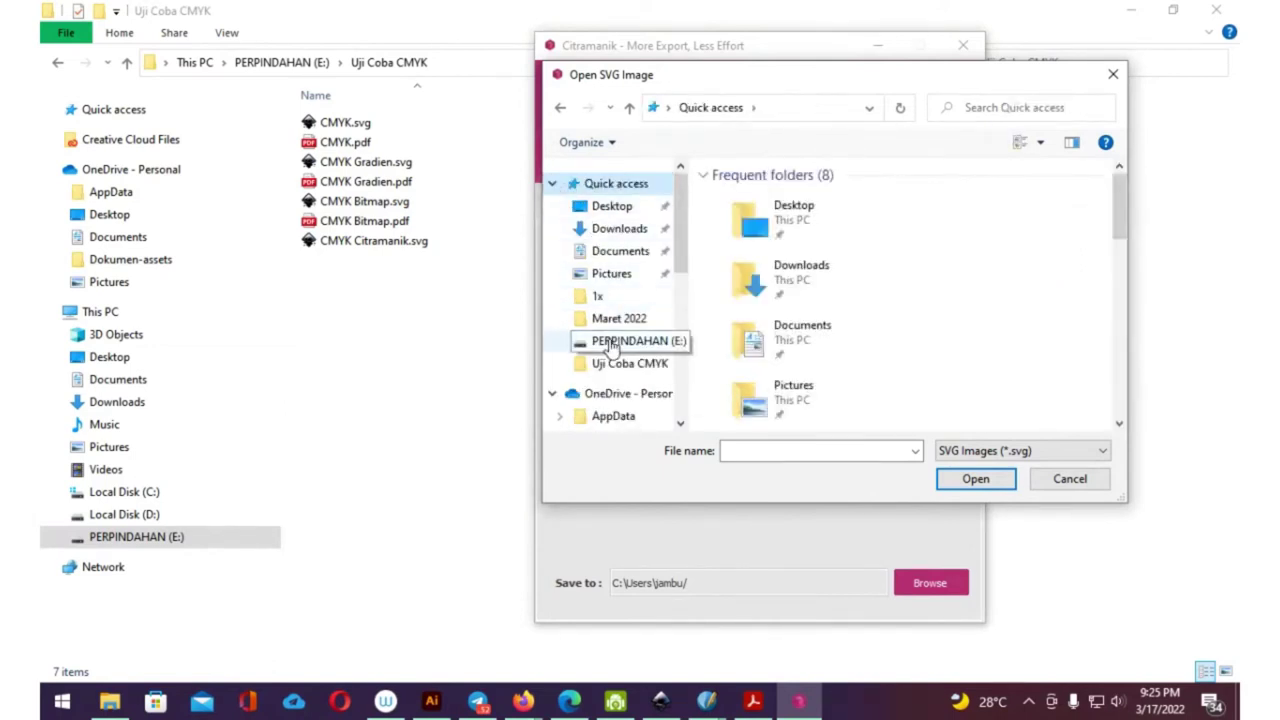
scroll(612, 350, "down", 3)
scroll(610, 366, "down", 1)
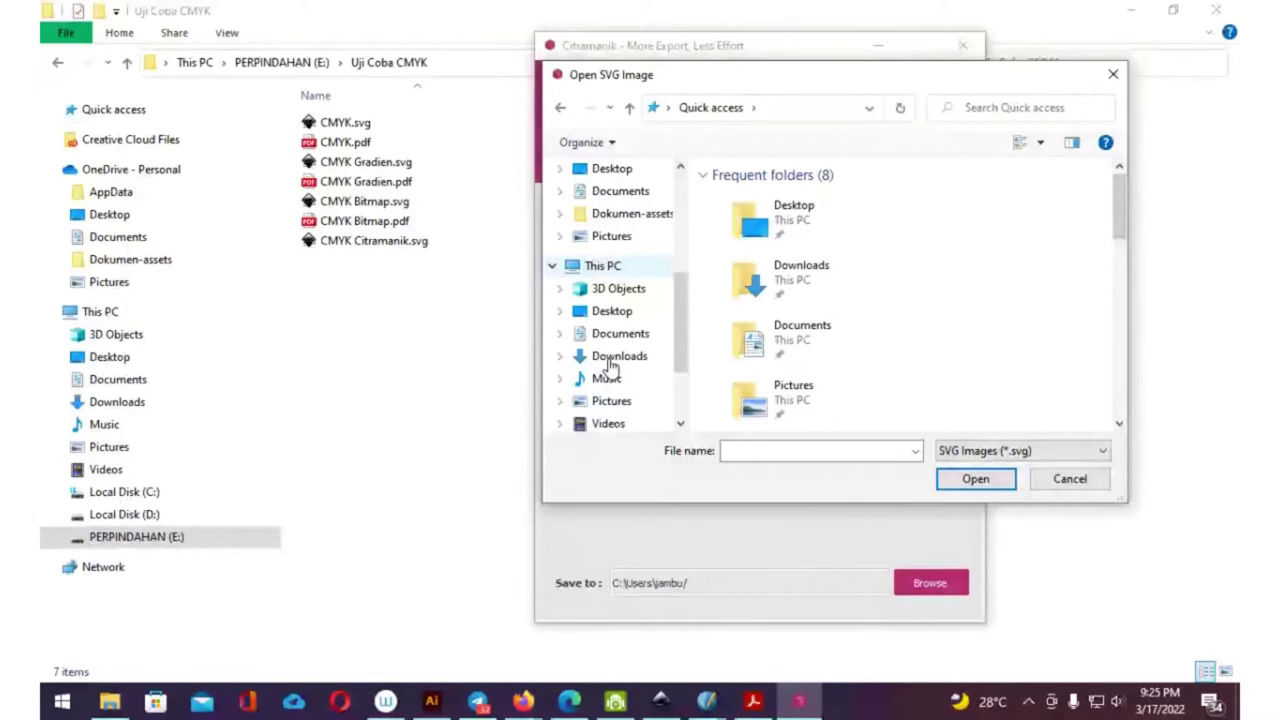
scroll(610, 366, "down", 2)
left_click(612, 369)
Open the Uji Coba CMYK folder and load CMYK Citramanik.svg
scroll(810, 277, "down", 1)
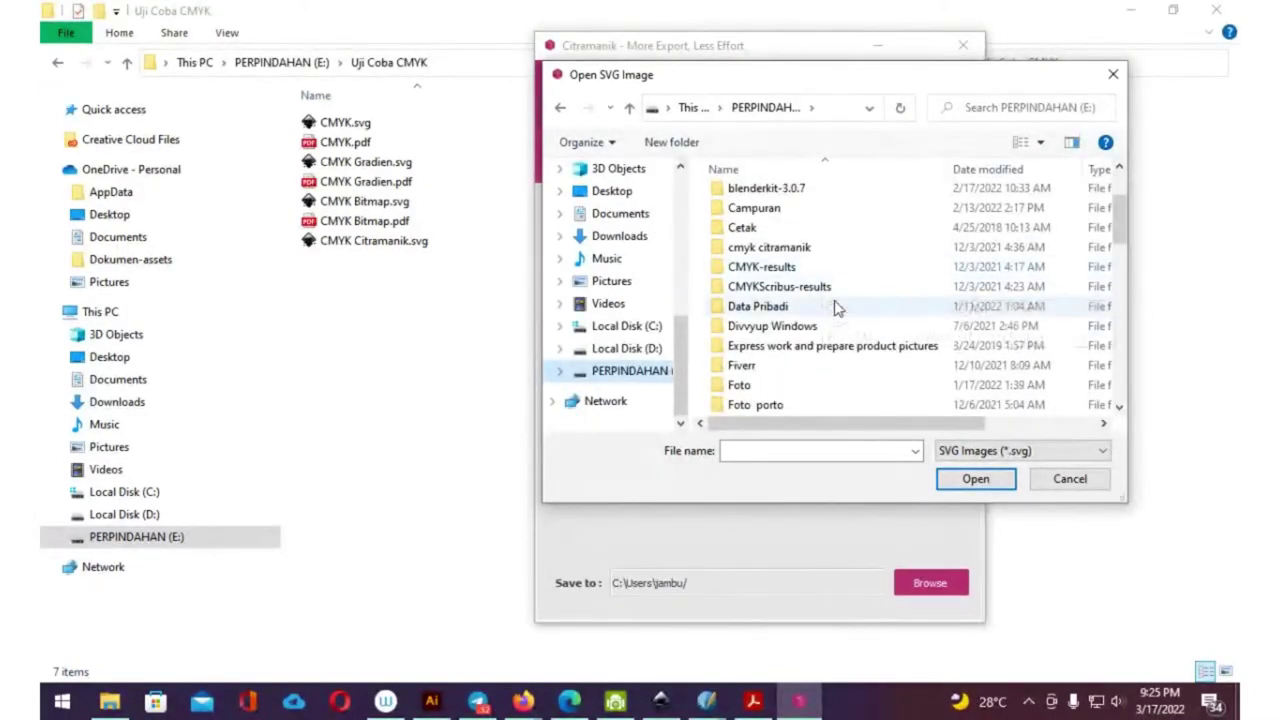
scroll(823, 300, "down", 1)
scroll(823, 288, "down", 2)
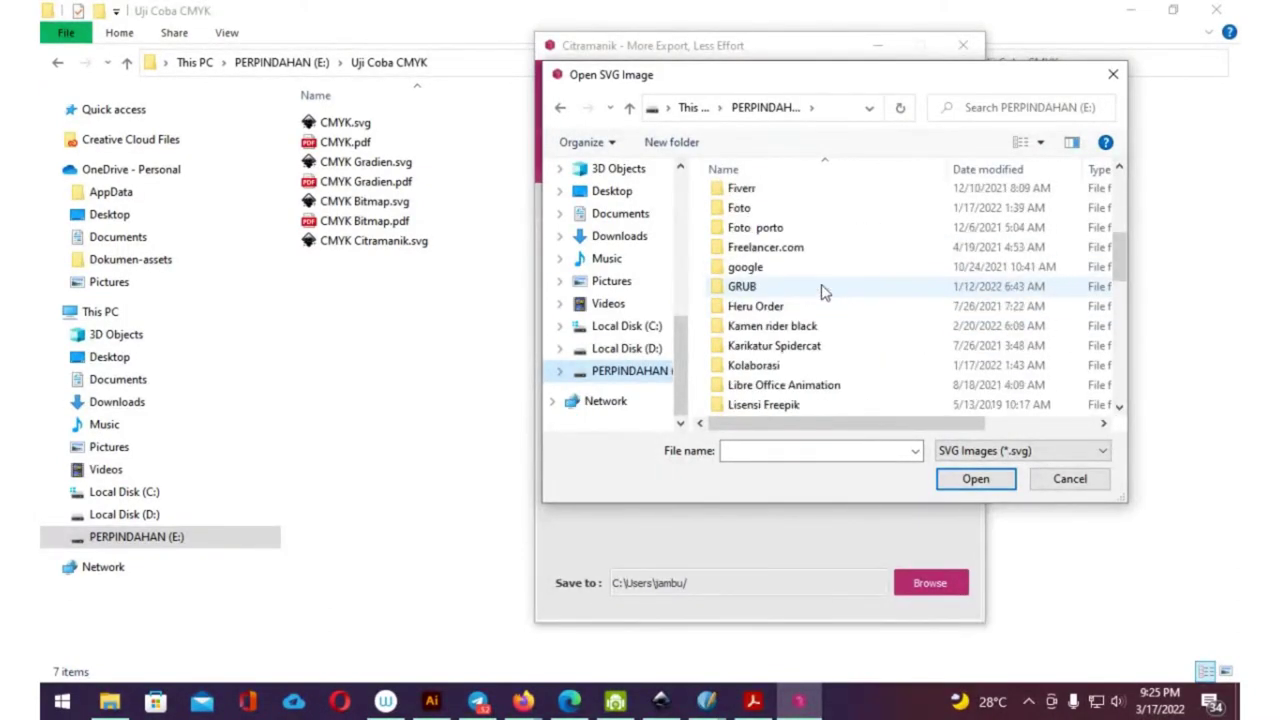
scroll(822, 290, "down", 2)
scroll(823, 290, "down", 3)
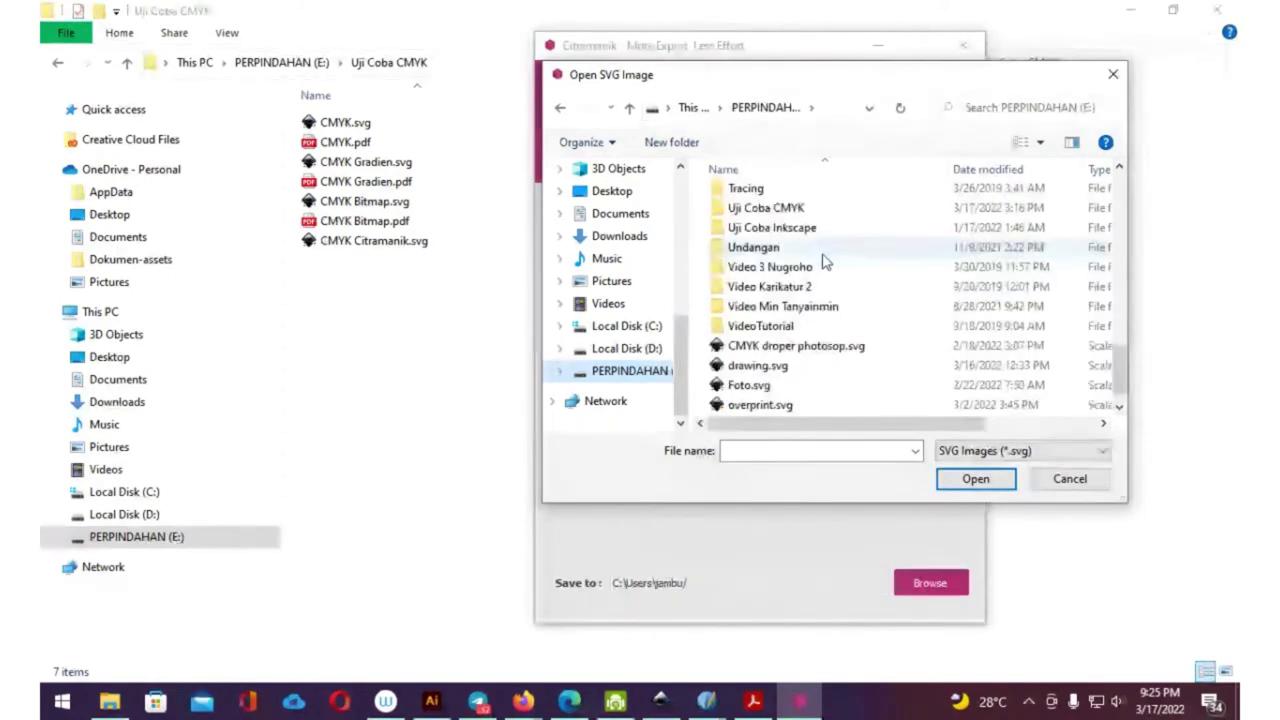
double_click(812, 208)
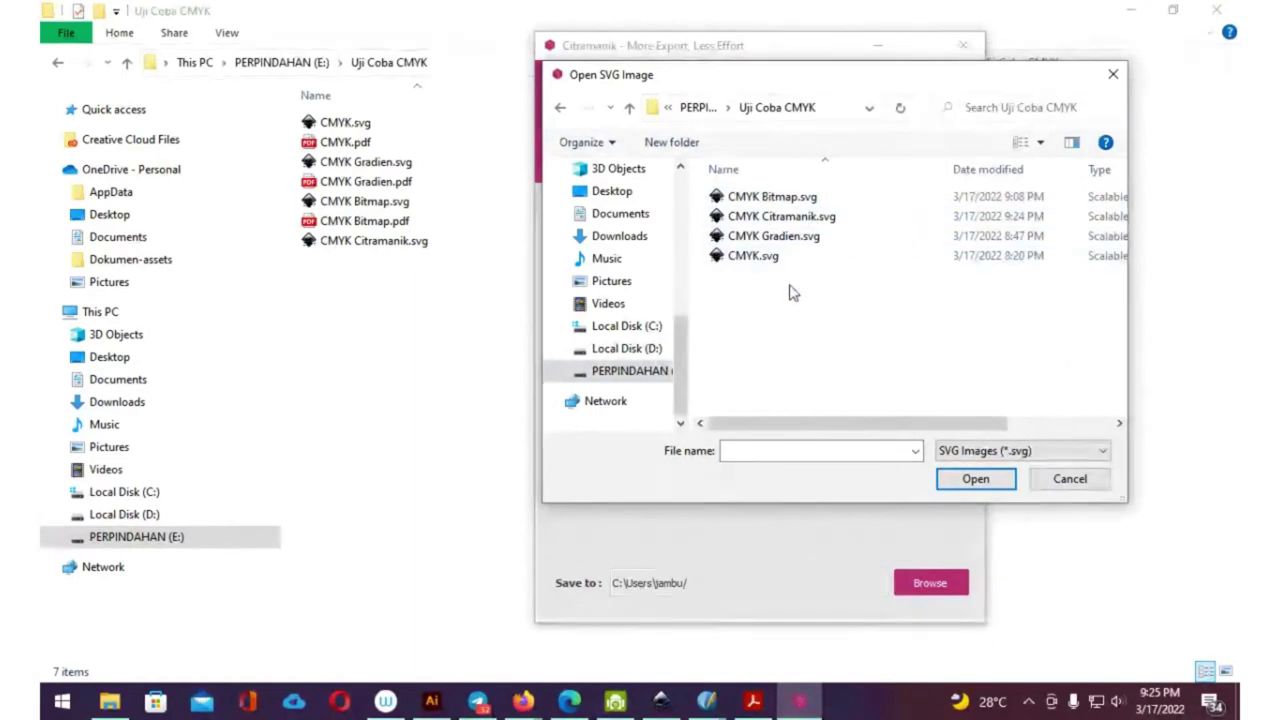
left_click(790, 218)
left_click(975, 478)
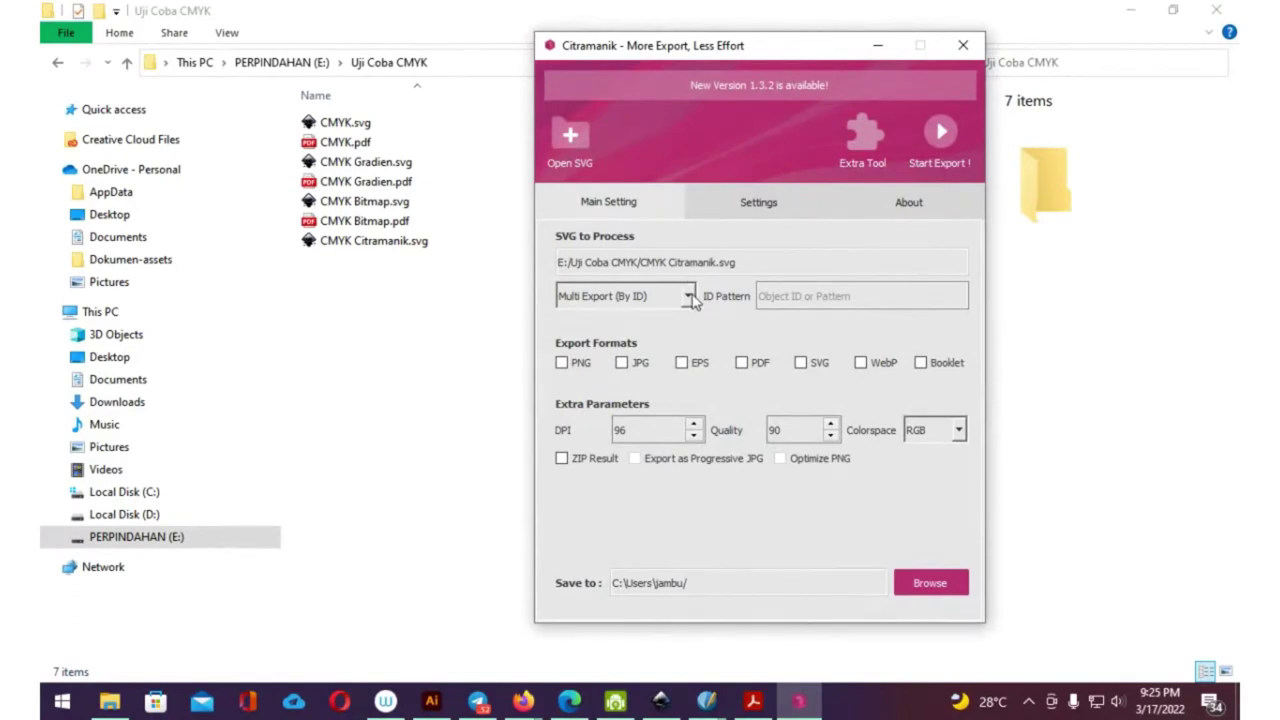
Set Page Export (Without ID) mode with JPG, EPS and PDF formats in CMYK colorspace
left_click(688, 296)
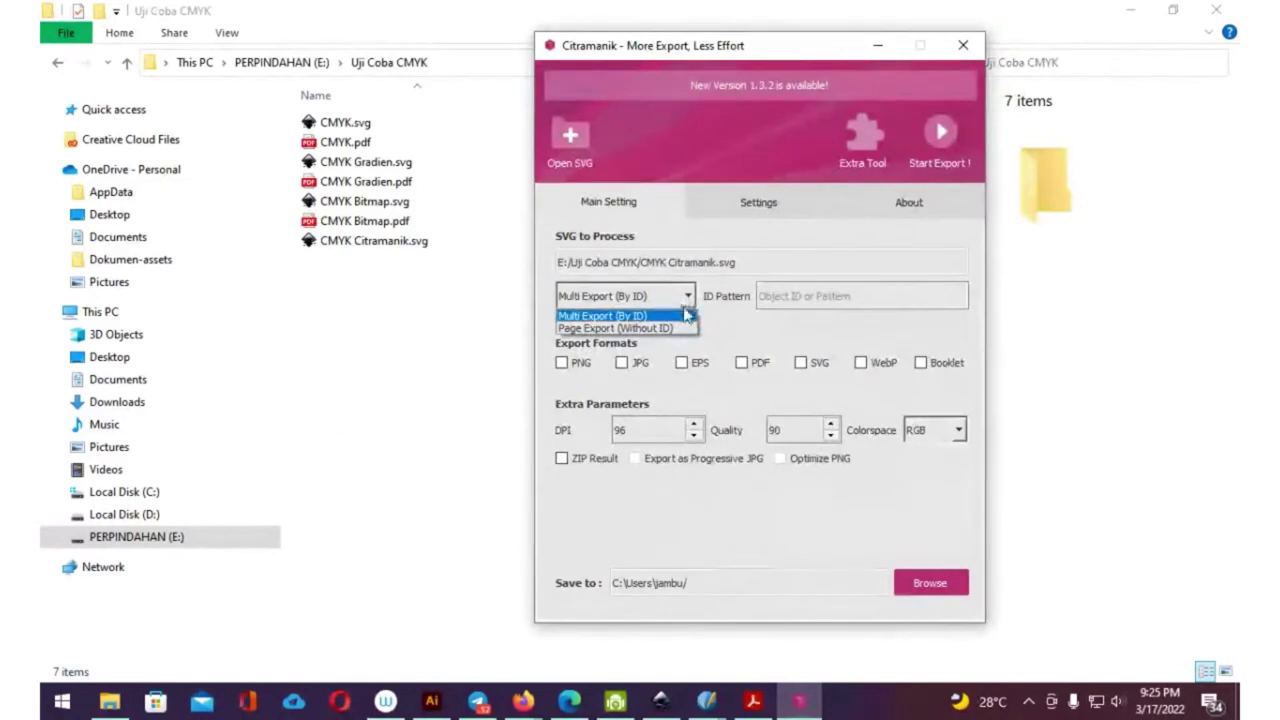
left_click(676, 330)
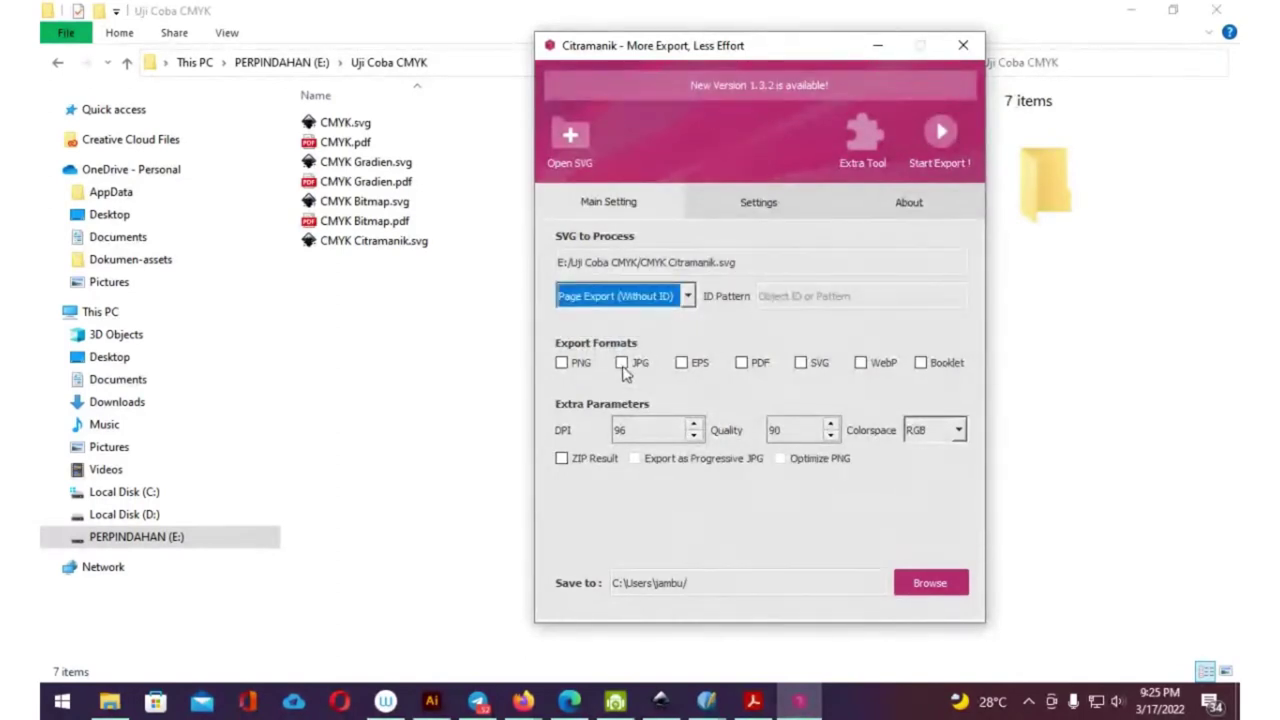
left_click(621, 362)
left_click(681, 363)
left_click(741, 363)
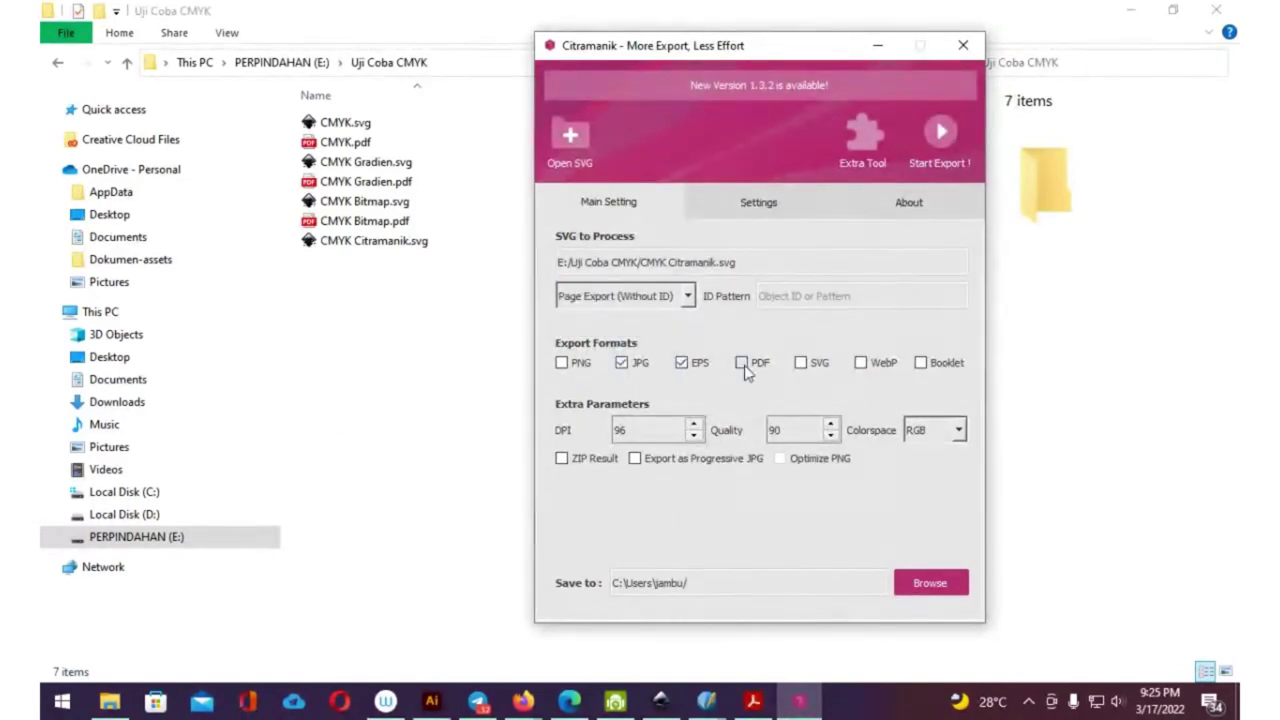
left_click(960, 432)
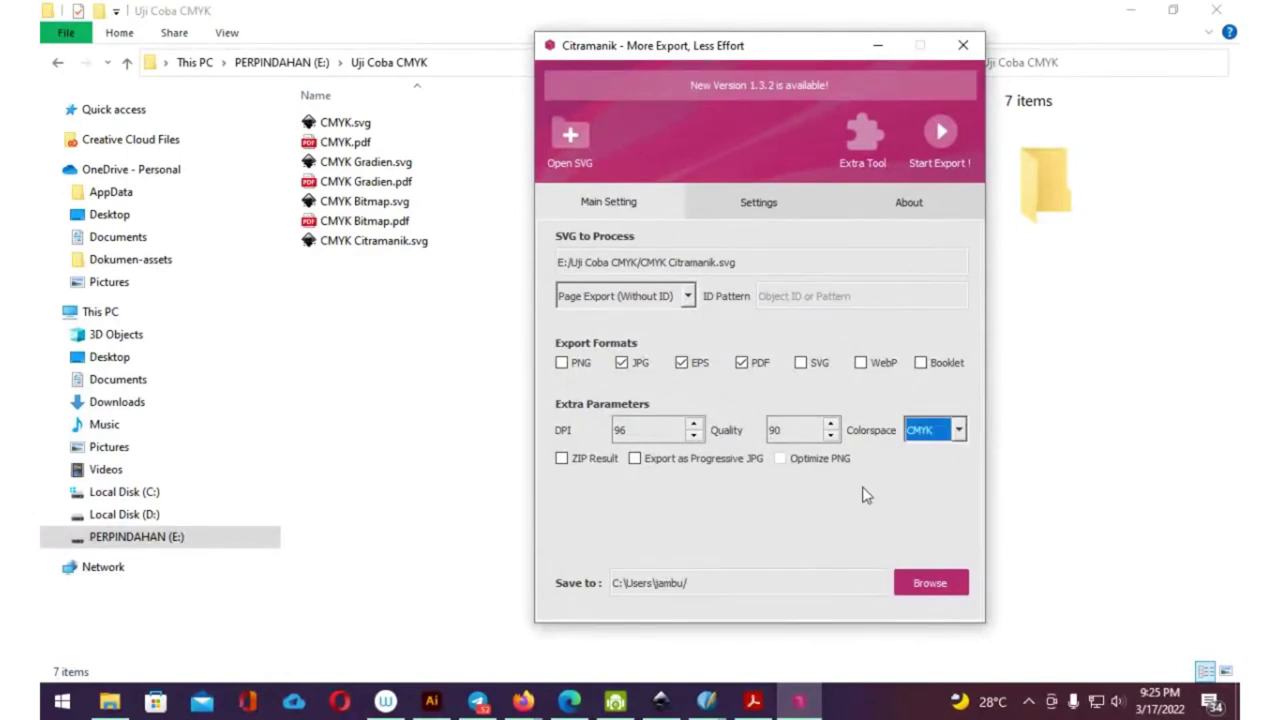
Set the output folder to Uji Coba CMYK and run the export
left_click(913, 591)
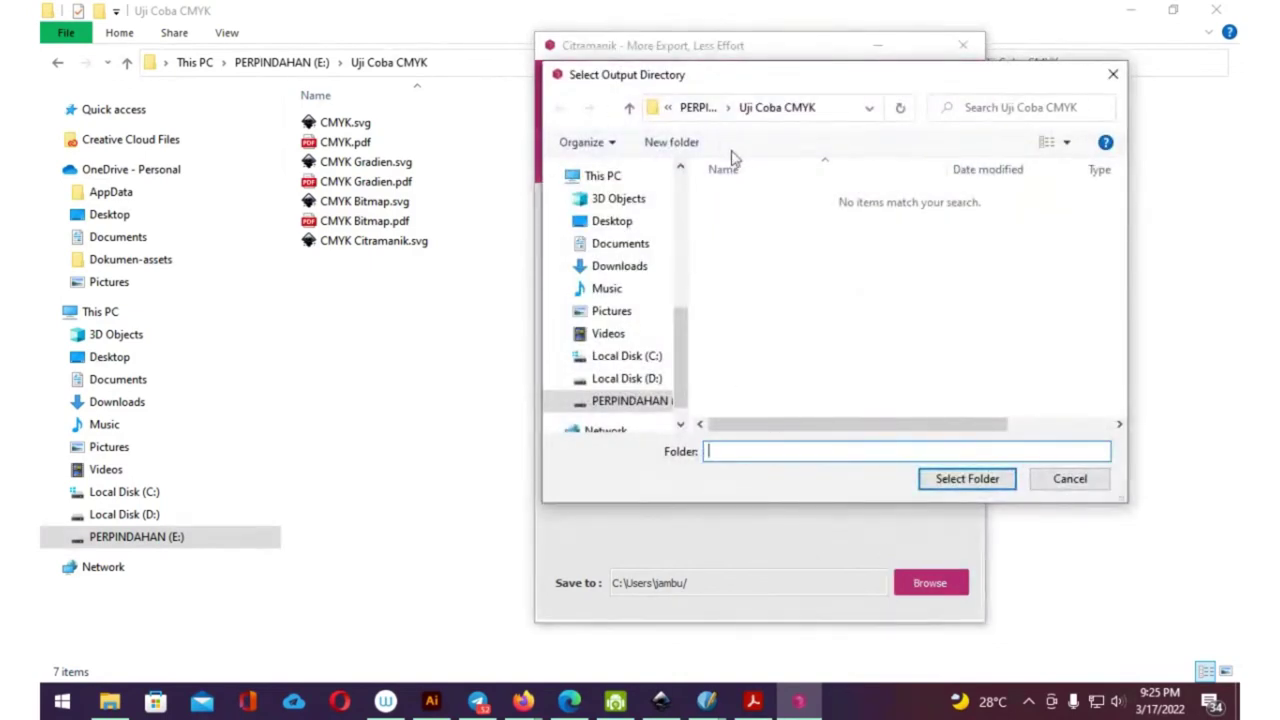
left_click(947, 480)
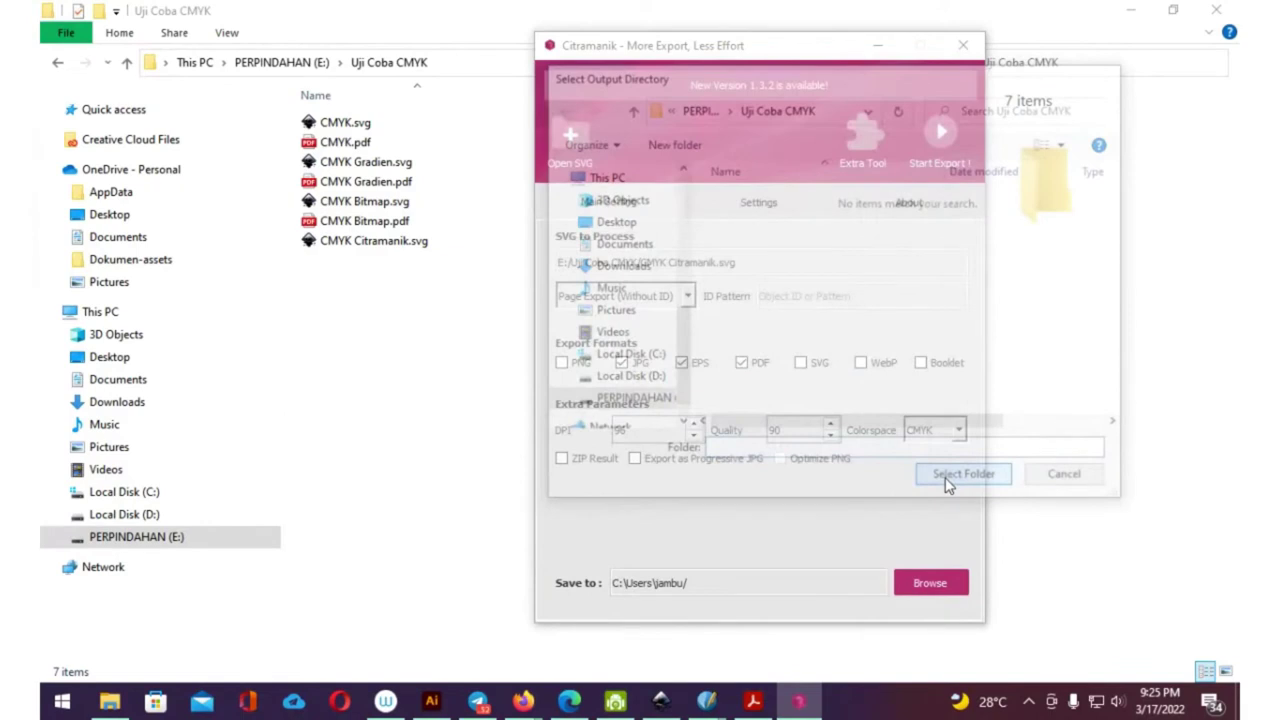
left_click(941, 140)
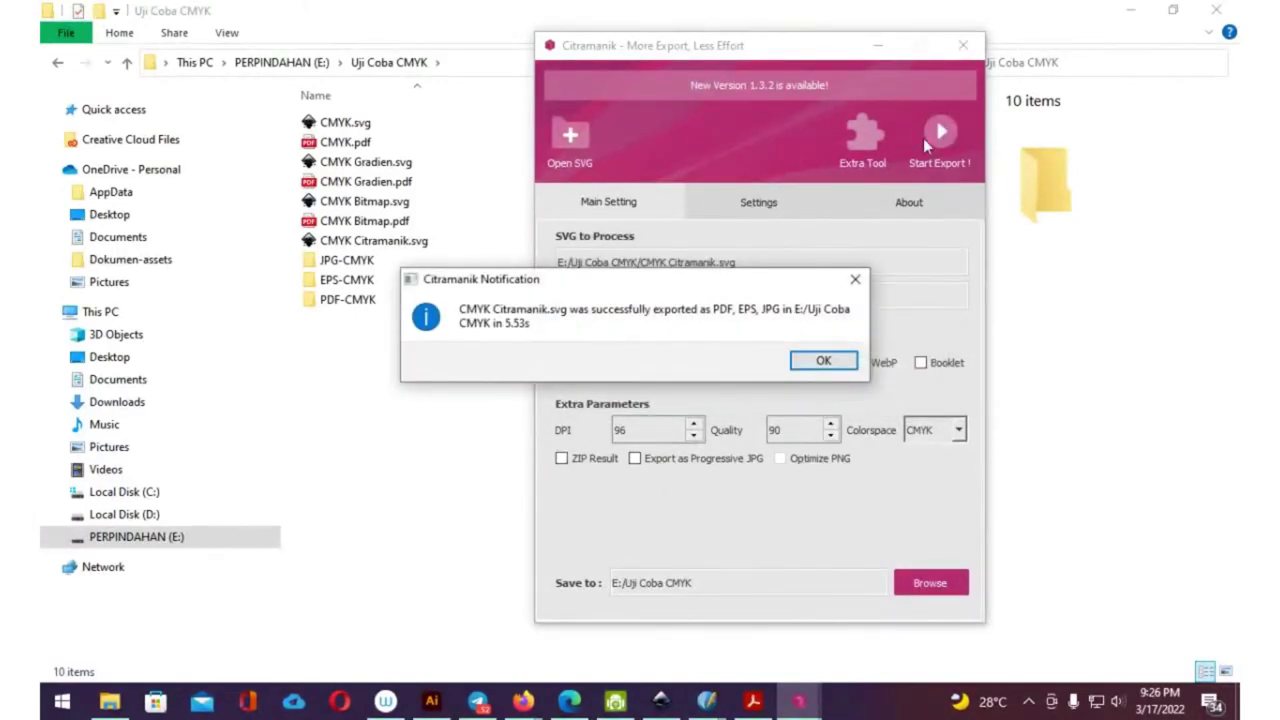
View the exported CMYK JPG from the JPG-CMYK folder in the photo viewer
left_click(823, 362)
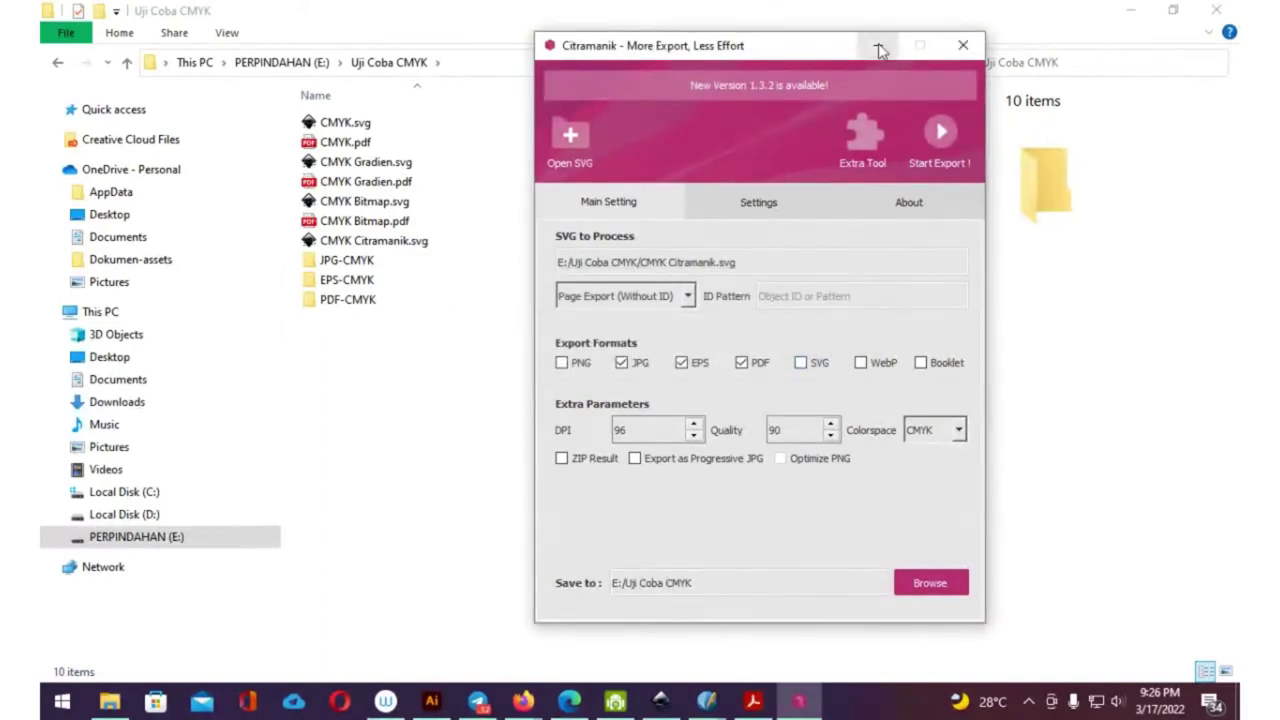
left_click(879, 48)
double_click(358, 268)
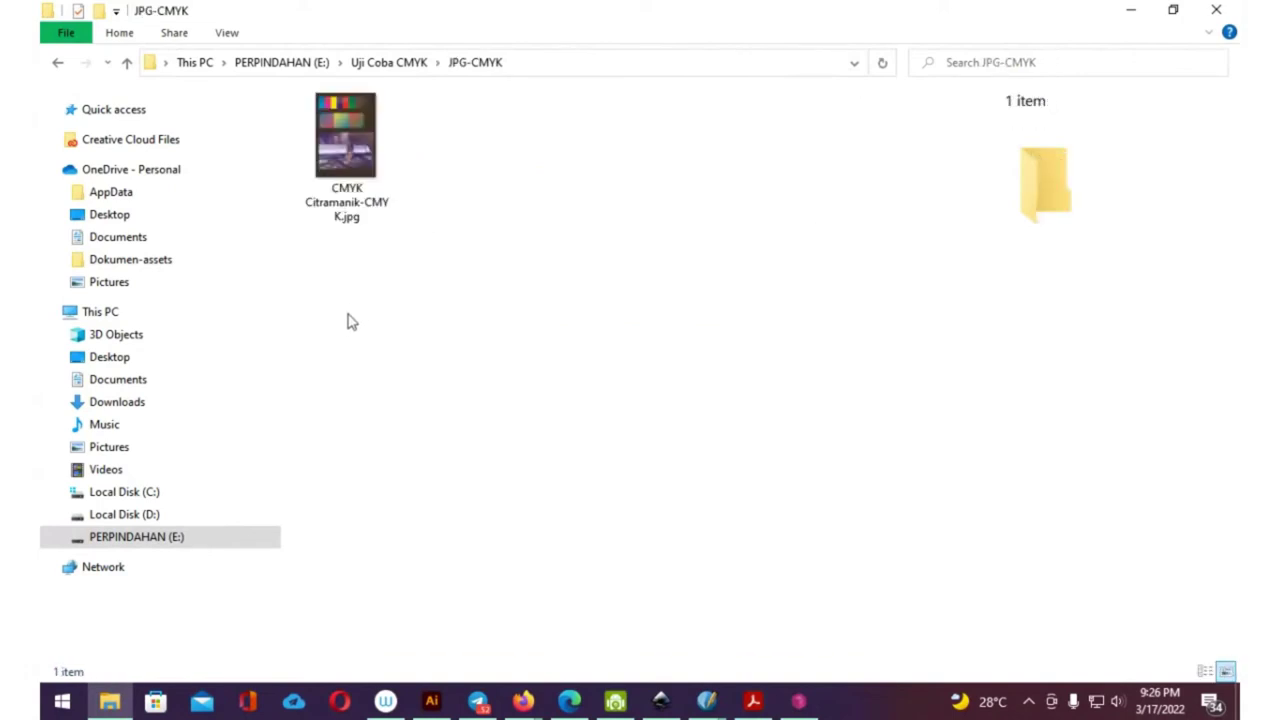
left_click(354, 156)
double_click(354, 156)
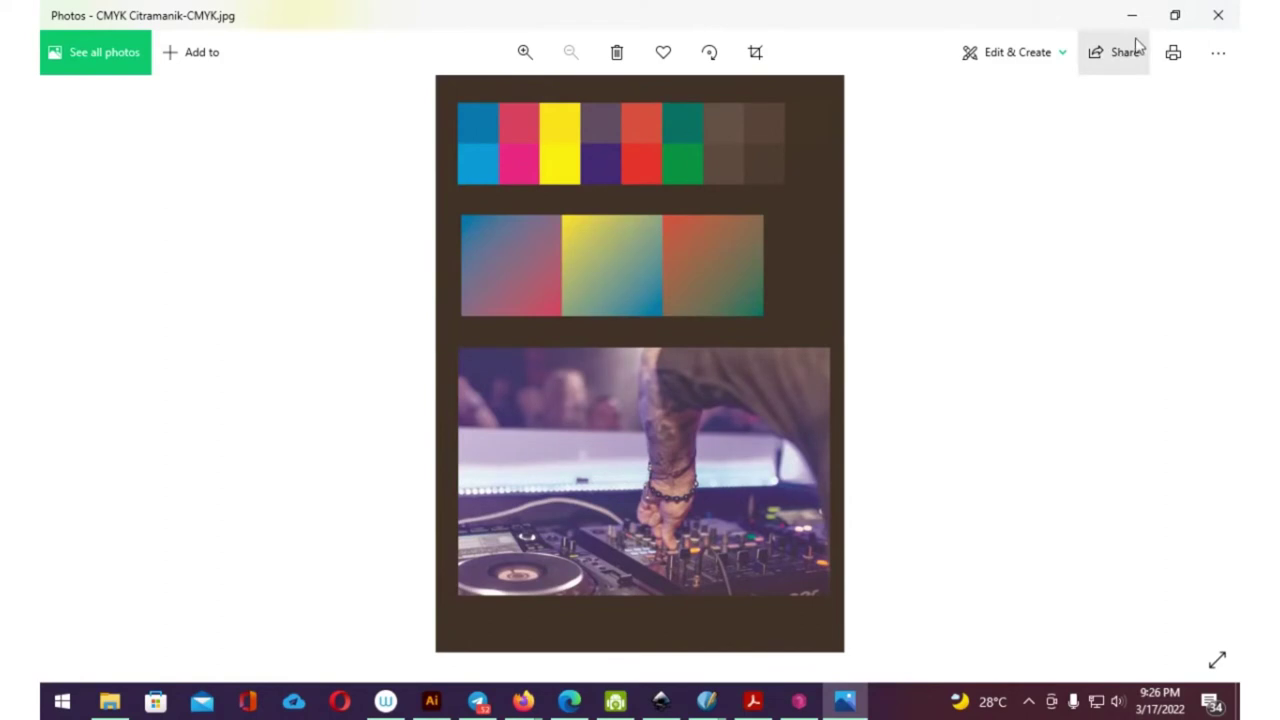
left_click(1218, 15)
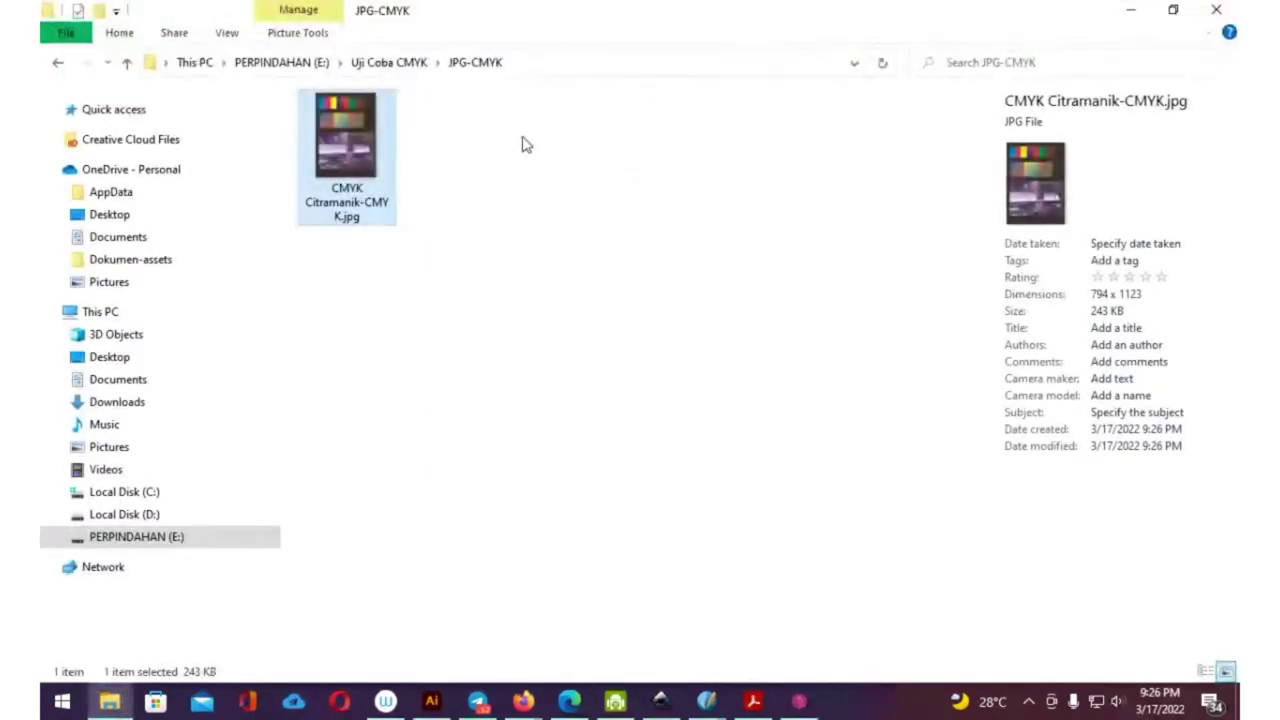
Return to the Uji Coba CMYK folder and select CMYK Citramanik.svg
left_click(402, 66)
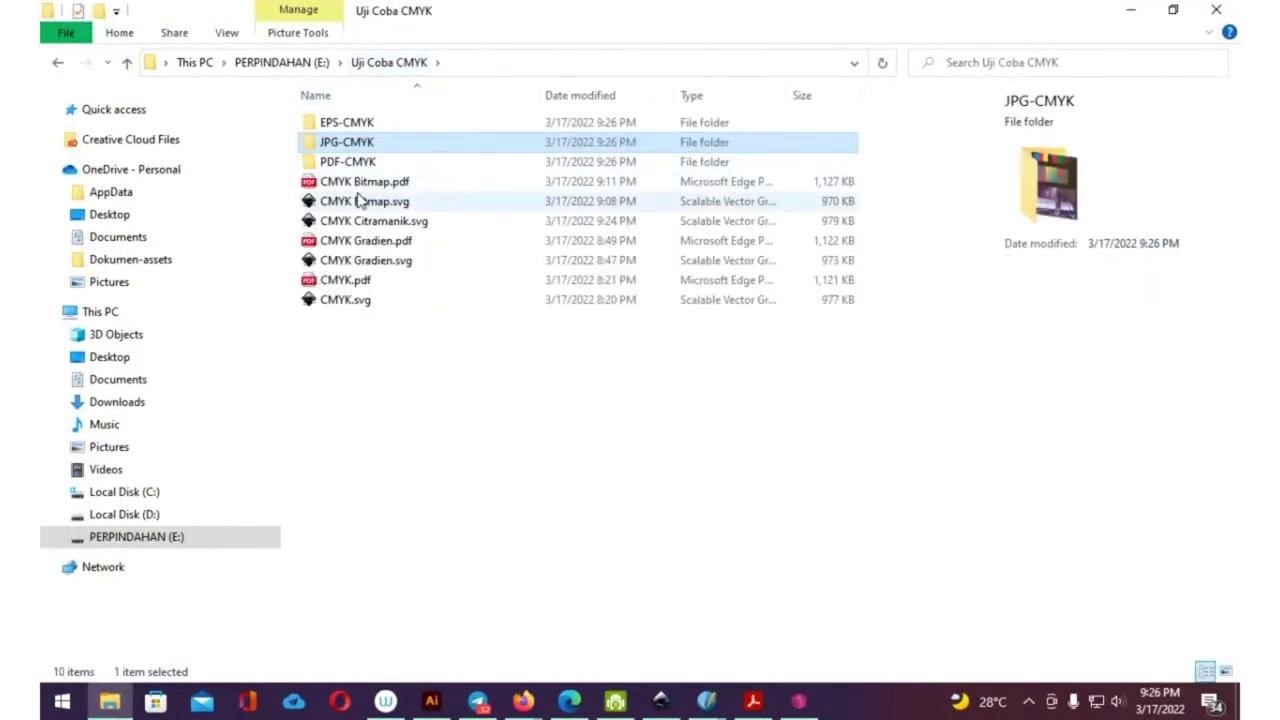
double_click(350, 142)
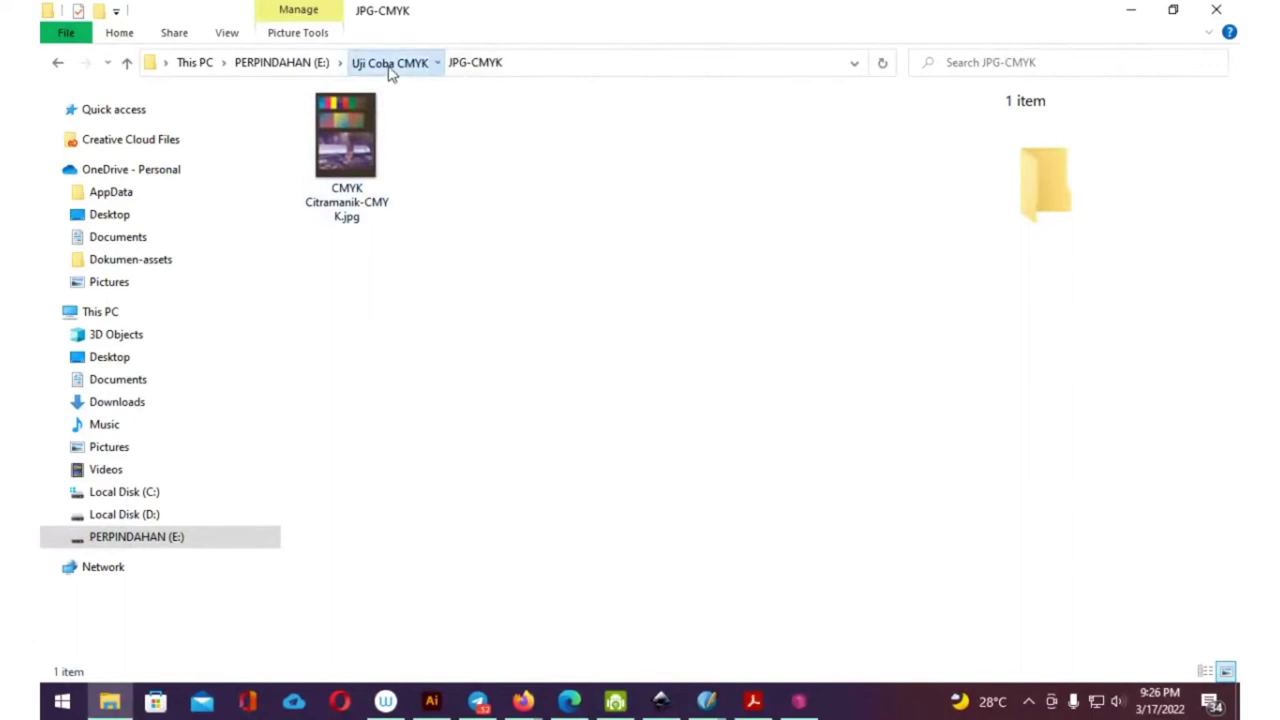
left_click(391, 66)
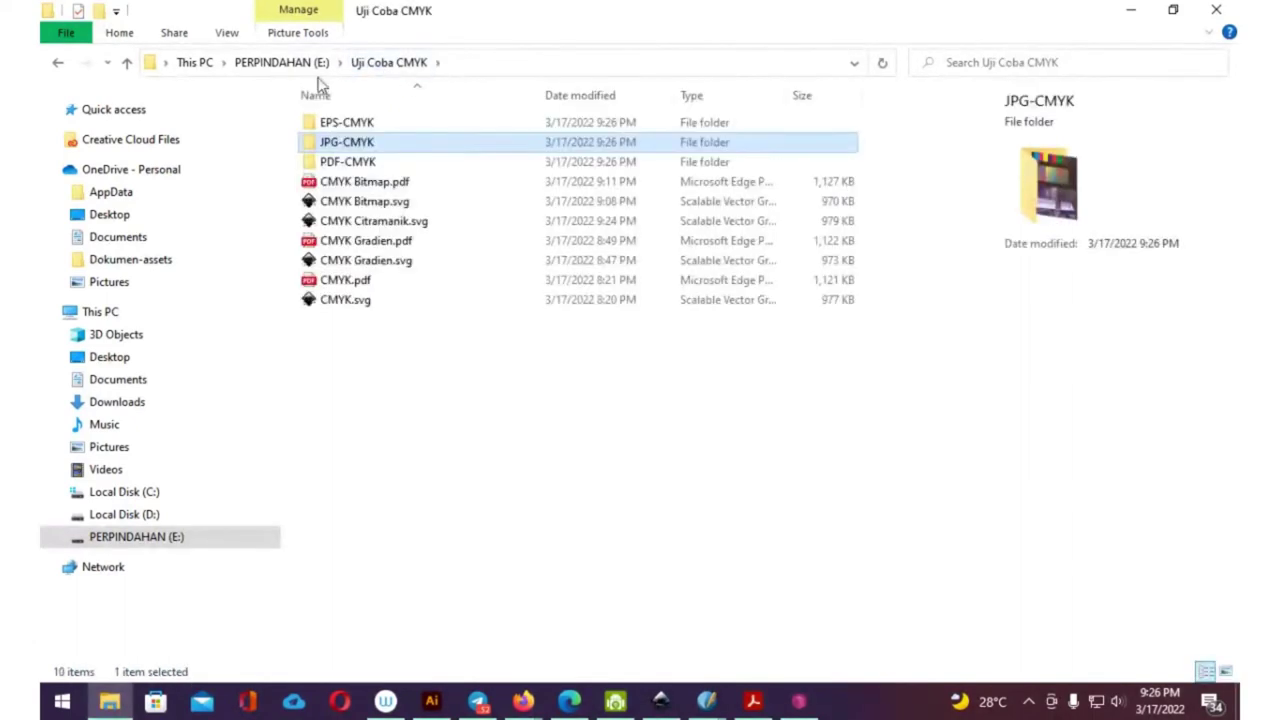
left_click(427, 371)
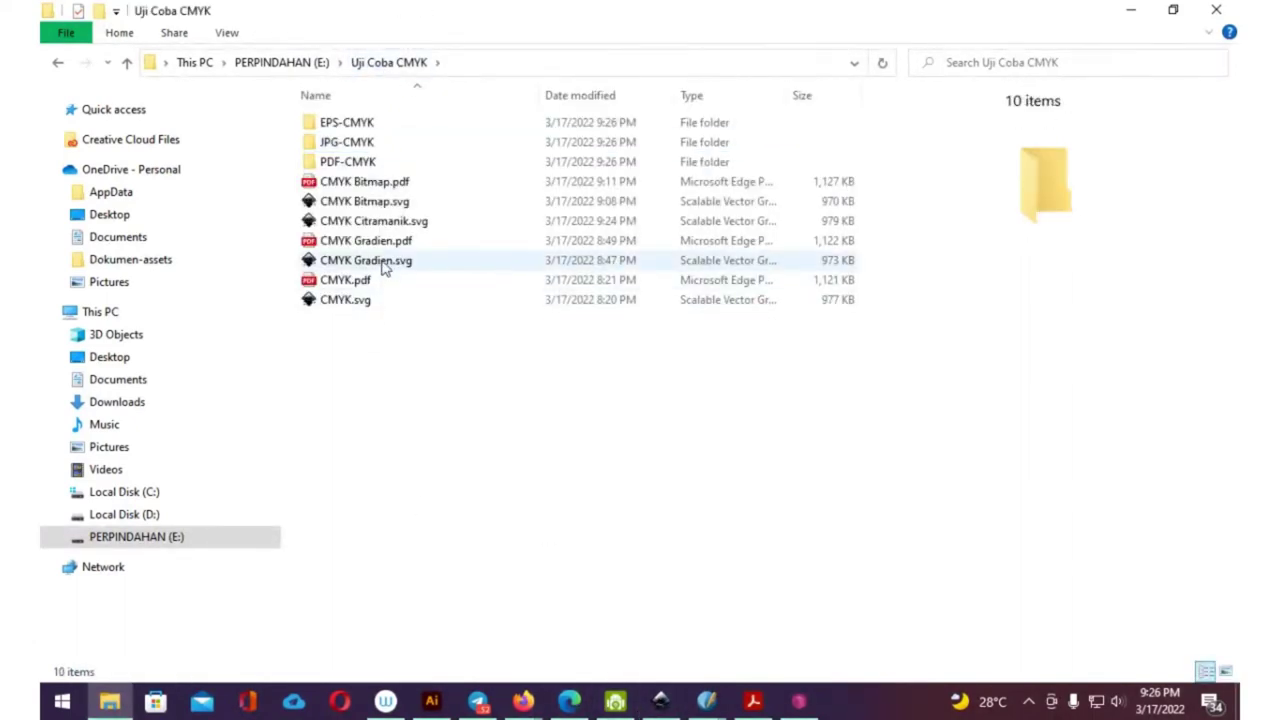
left_click(384, 268)
key("Up")
key("Up")
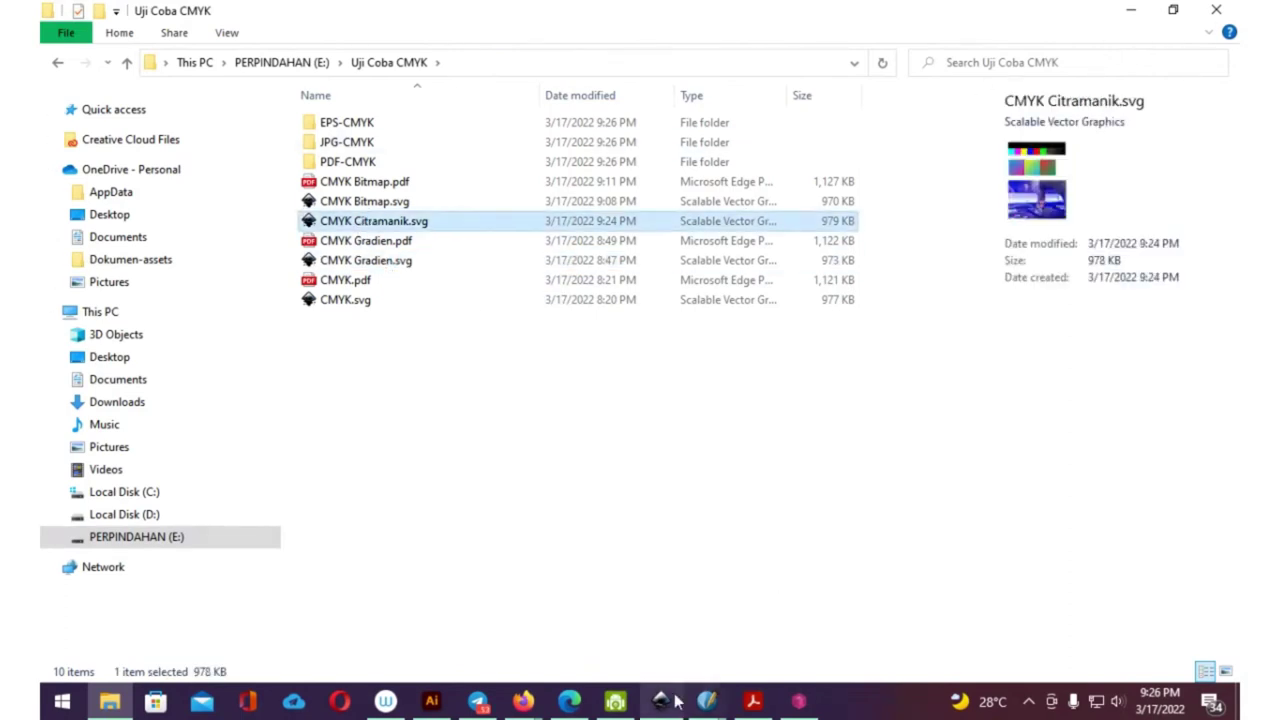
left_click(672, 703)
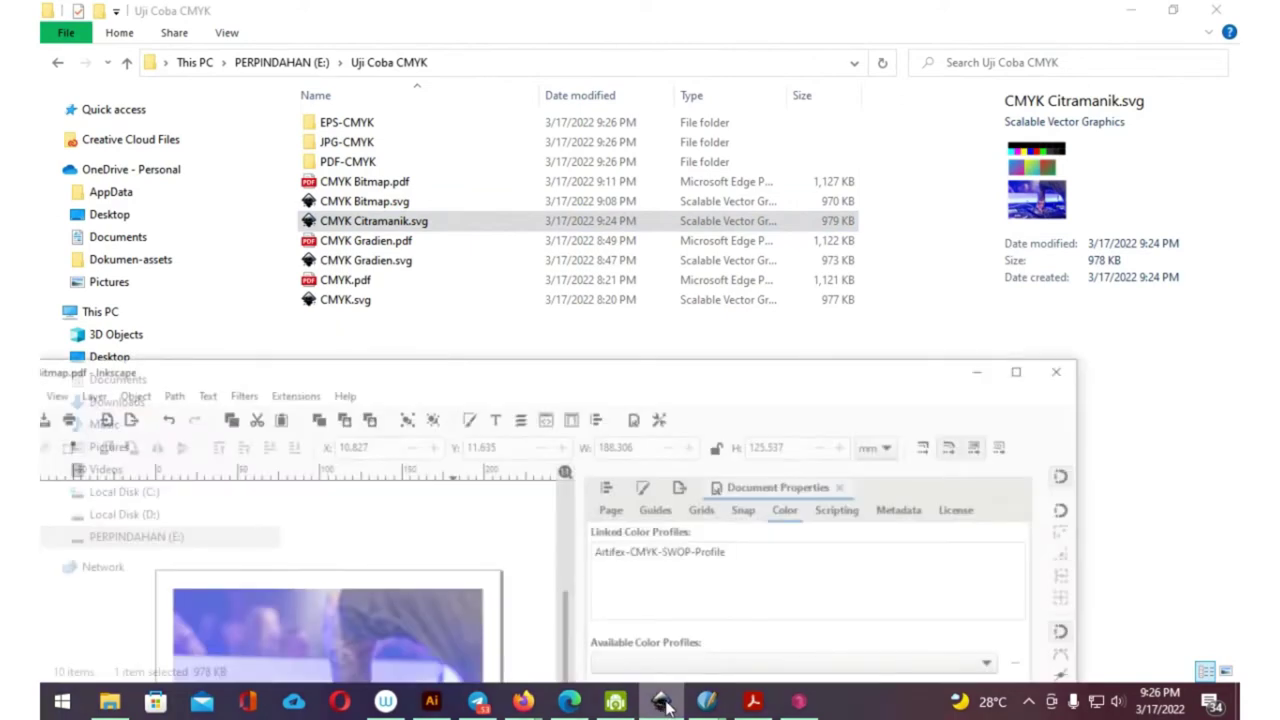
Close the CMYK Gradien.svg window, leaving CMYK Citramanik.svg in front
left_click(660, 700)
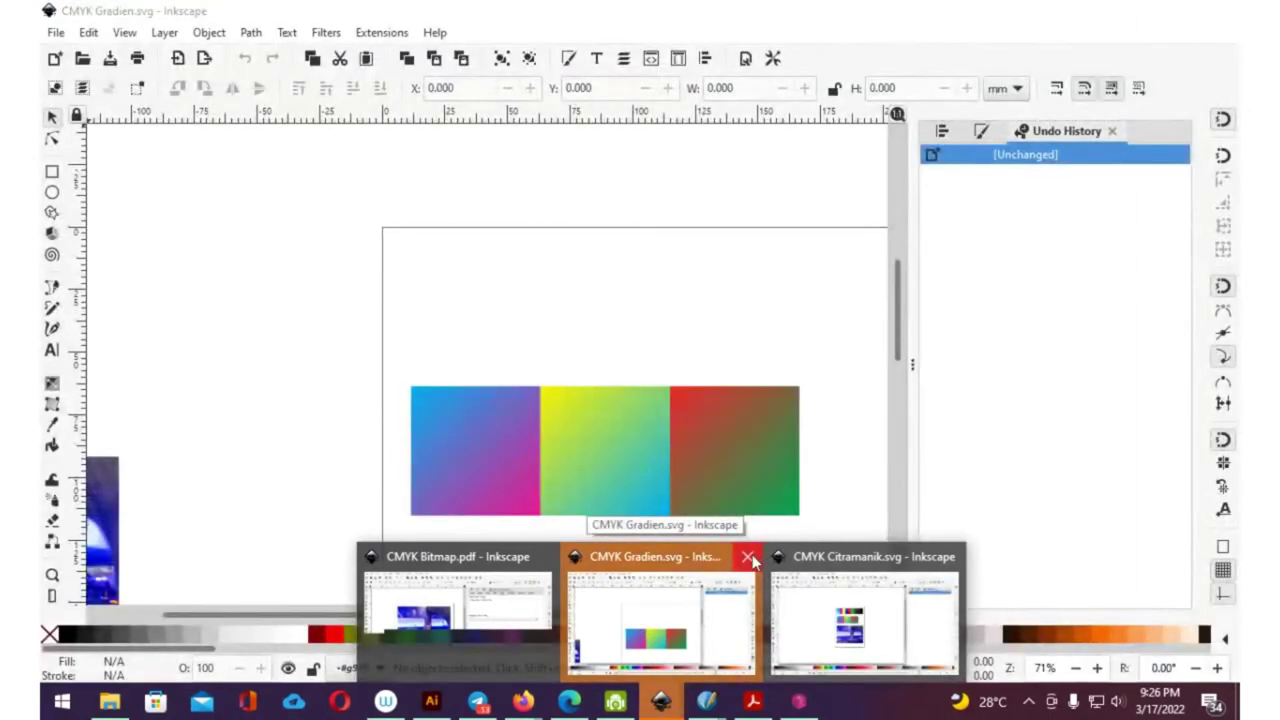
left_click(748, 557)
left_click(746, 560)
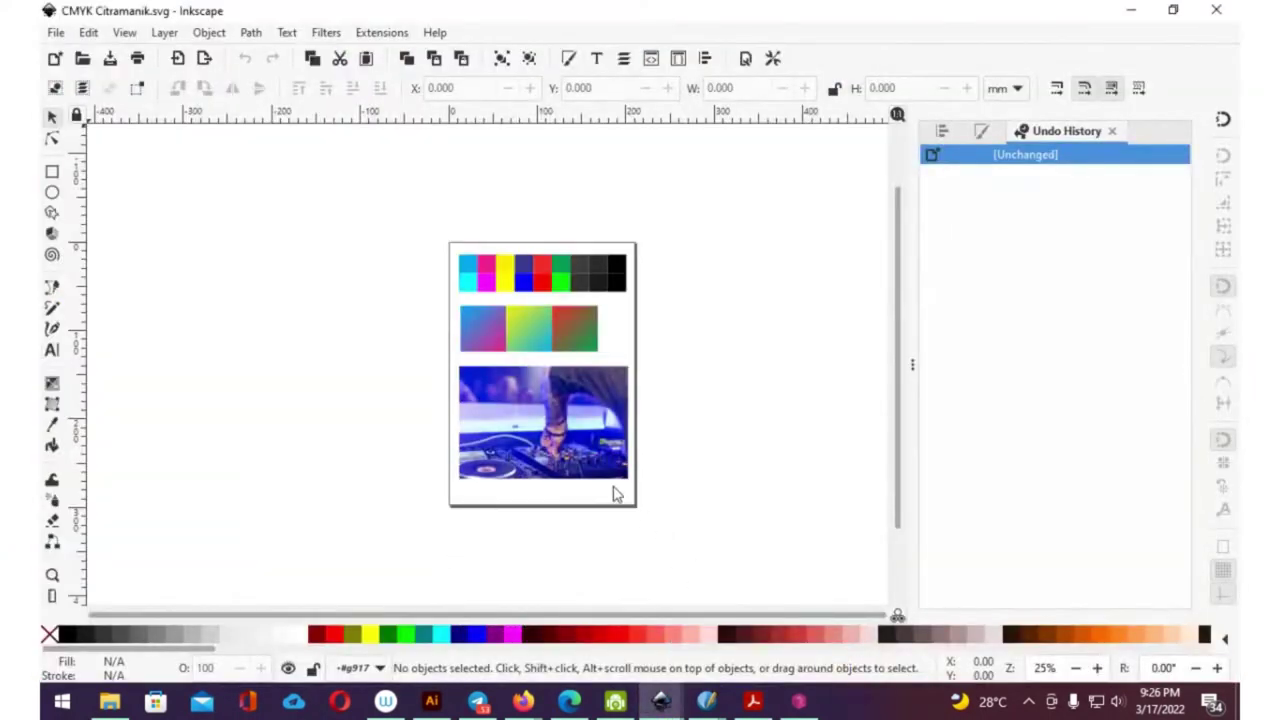
Draw a white rectangle snapped to the page corners, covering the 210 × 297 mm page
key("r")
left_click_drag(422, 147, 687, 483)
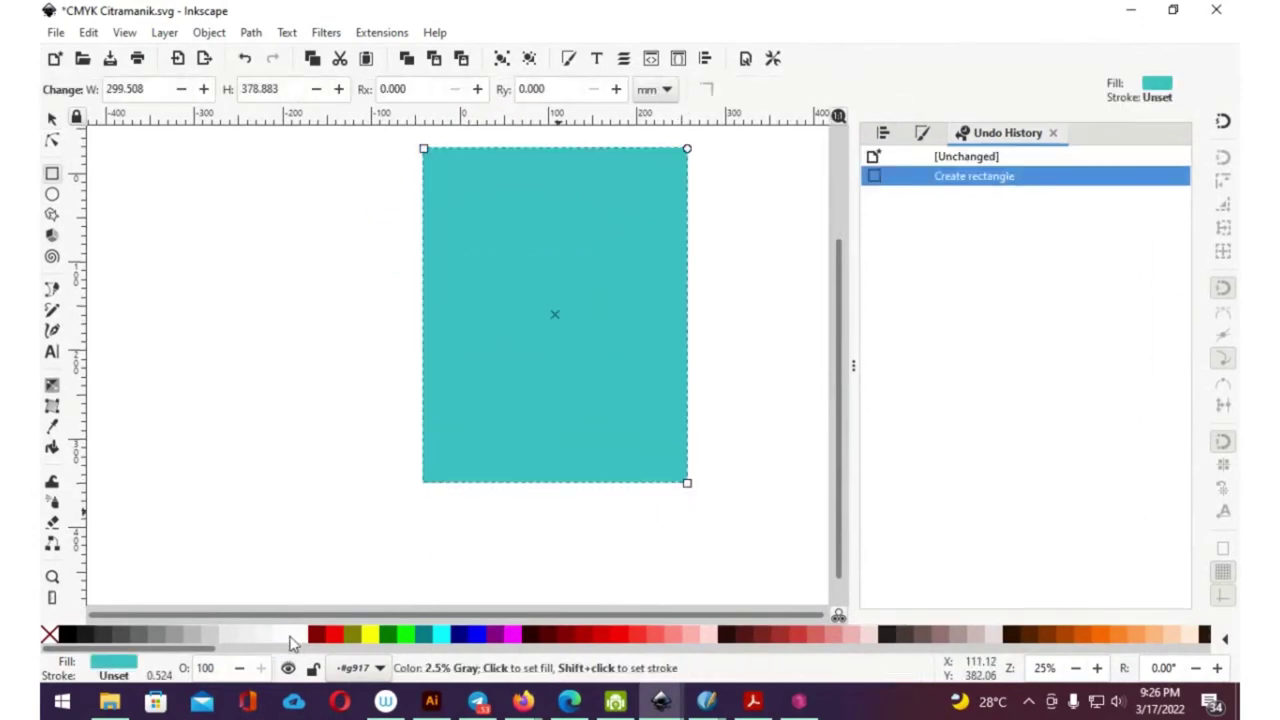
left_click(300, 634)
left_click(1222, 120)
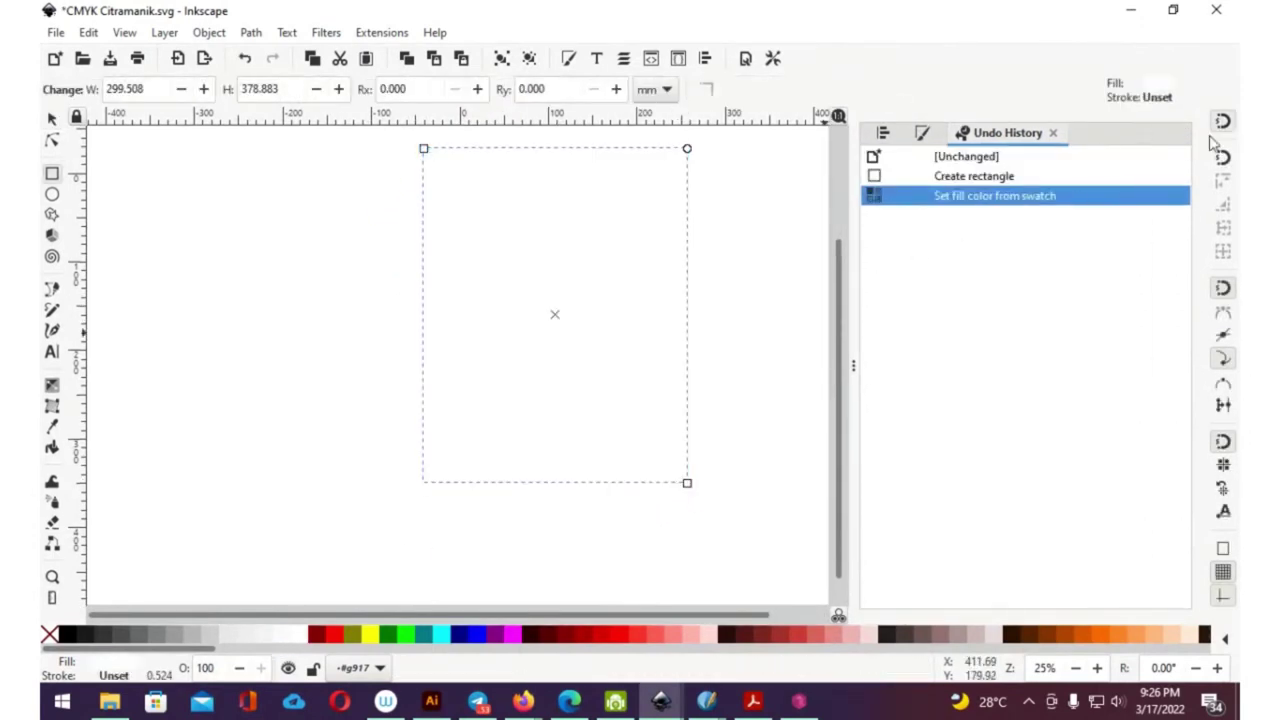
left_click_drag(424, 149, 469, 185)
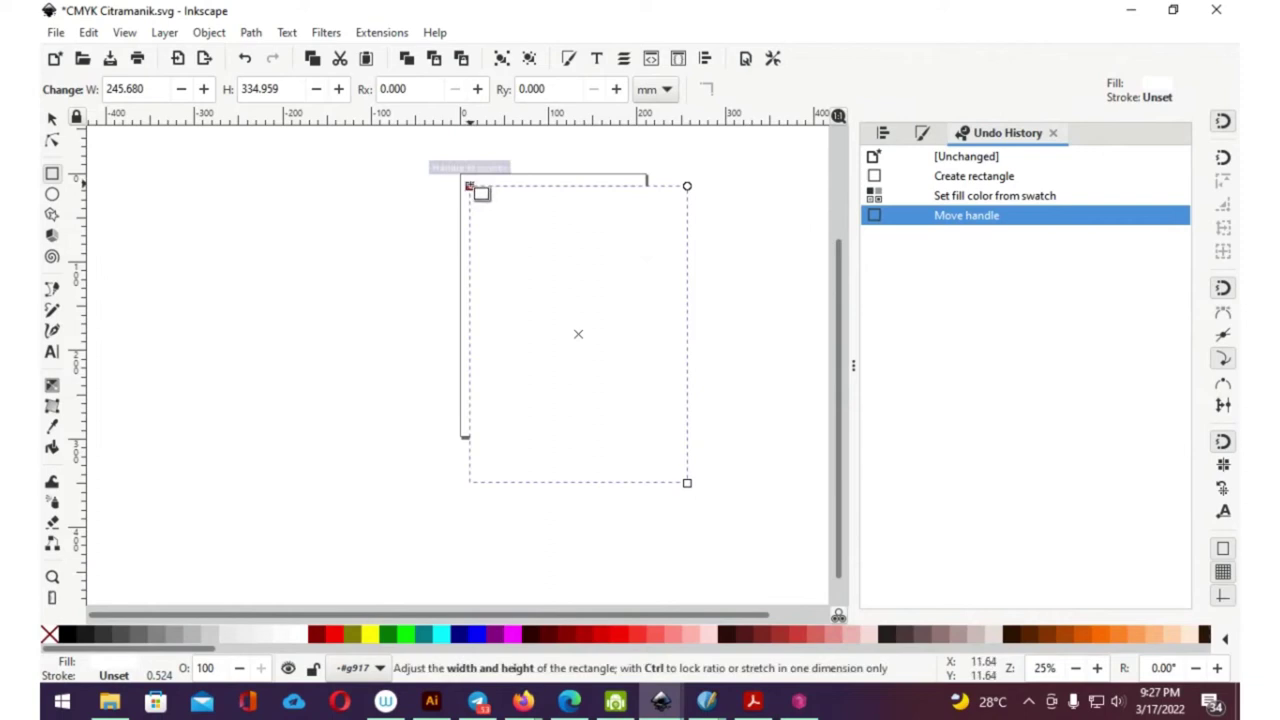
left_click_drag(469, 185, 460, 174)
left_click_drag(688, 486, 647, 438)
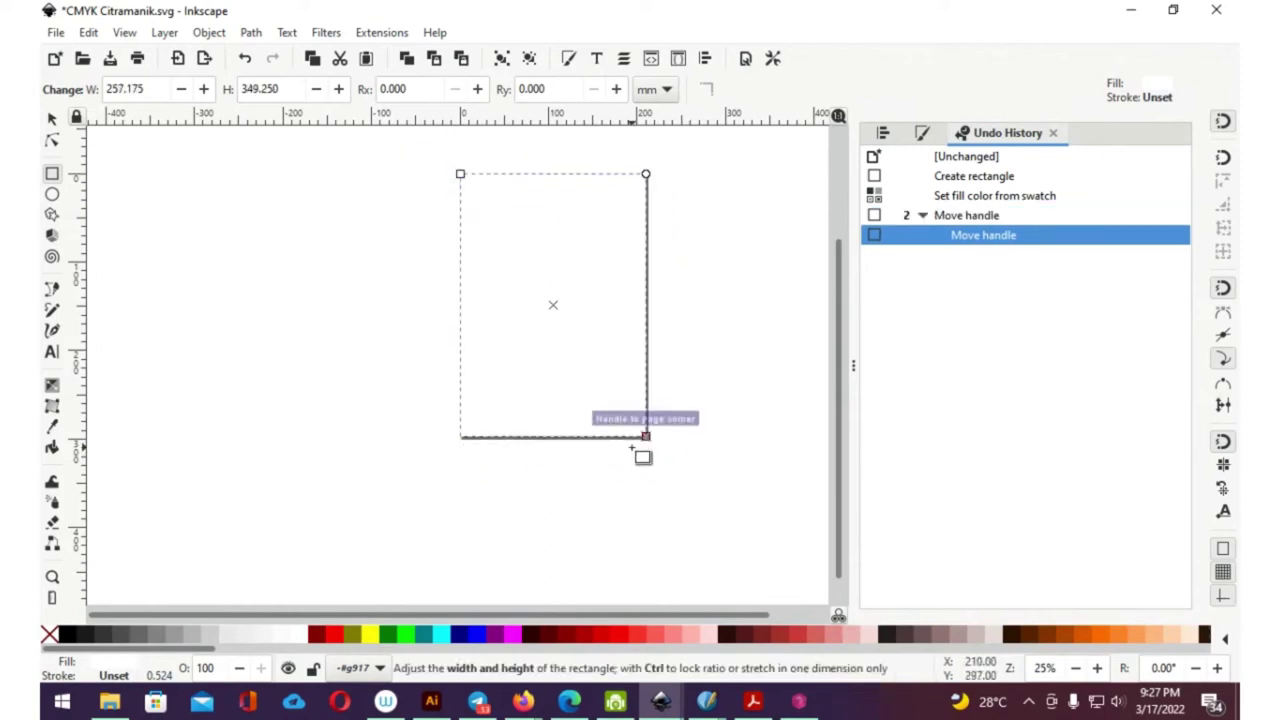
Send the white rectangle behind everything and save CMYK Citramanik.svg
key("s")
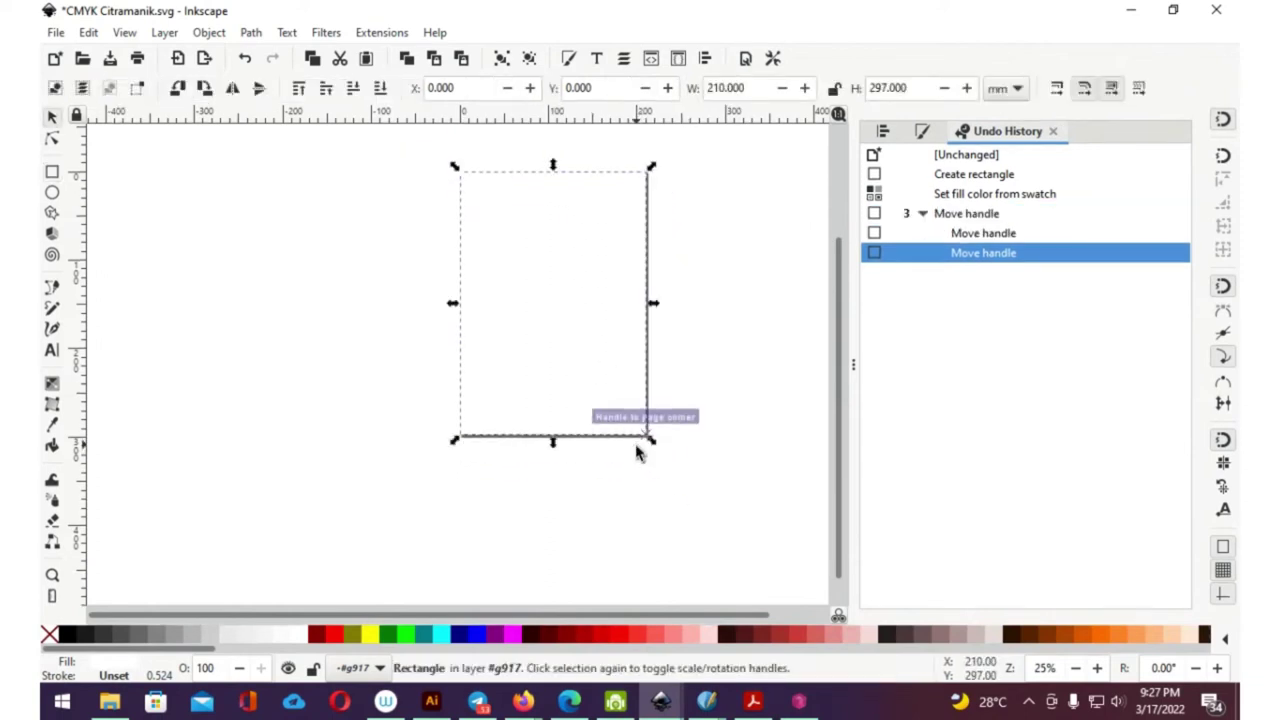
key("End")
key("ctrl+s")
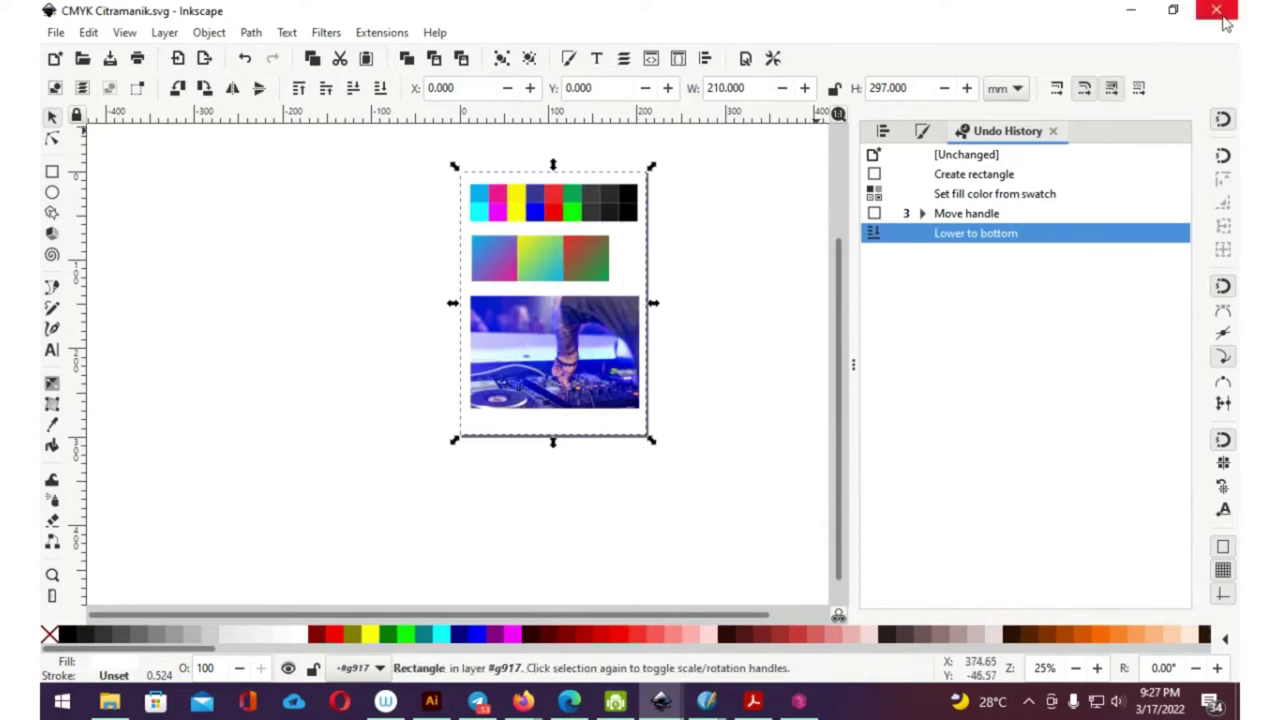
left_click(1131, 10)
left_click(483, 414)
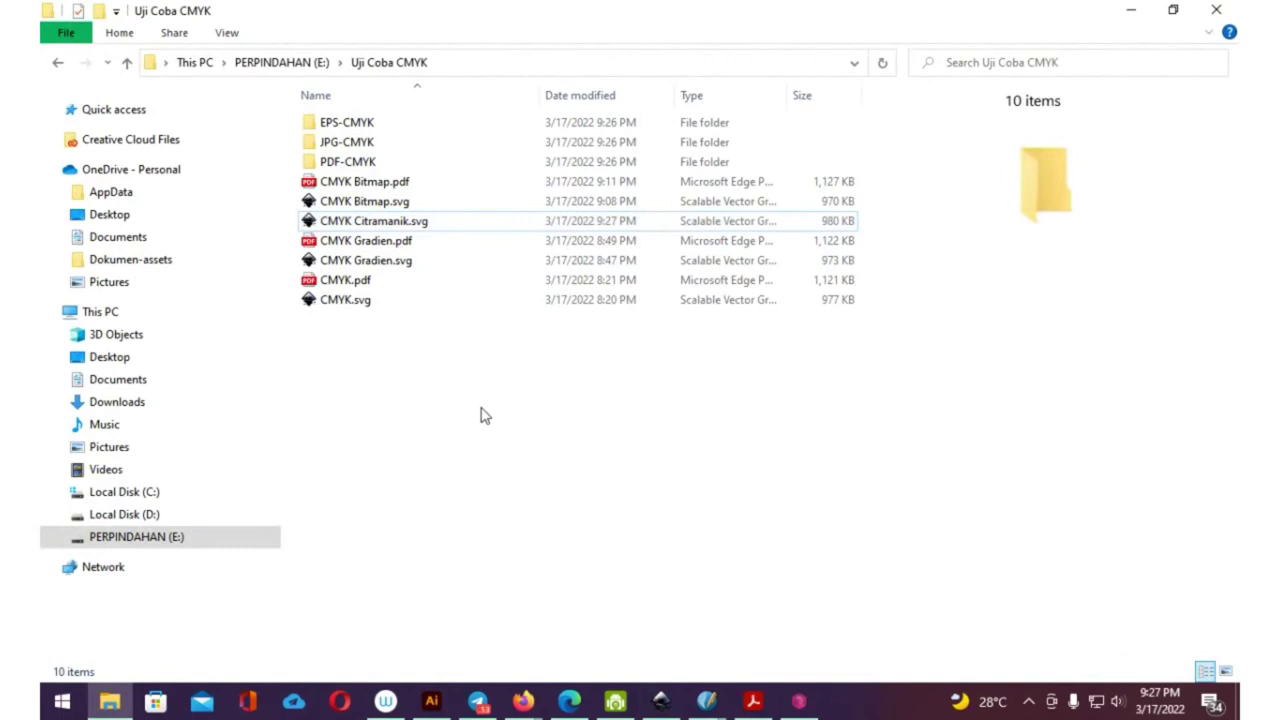
Rerun Citramanik's CMYK export of the page to JPG, EPS and PDF
left_click(795, 699)
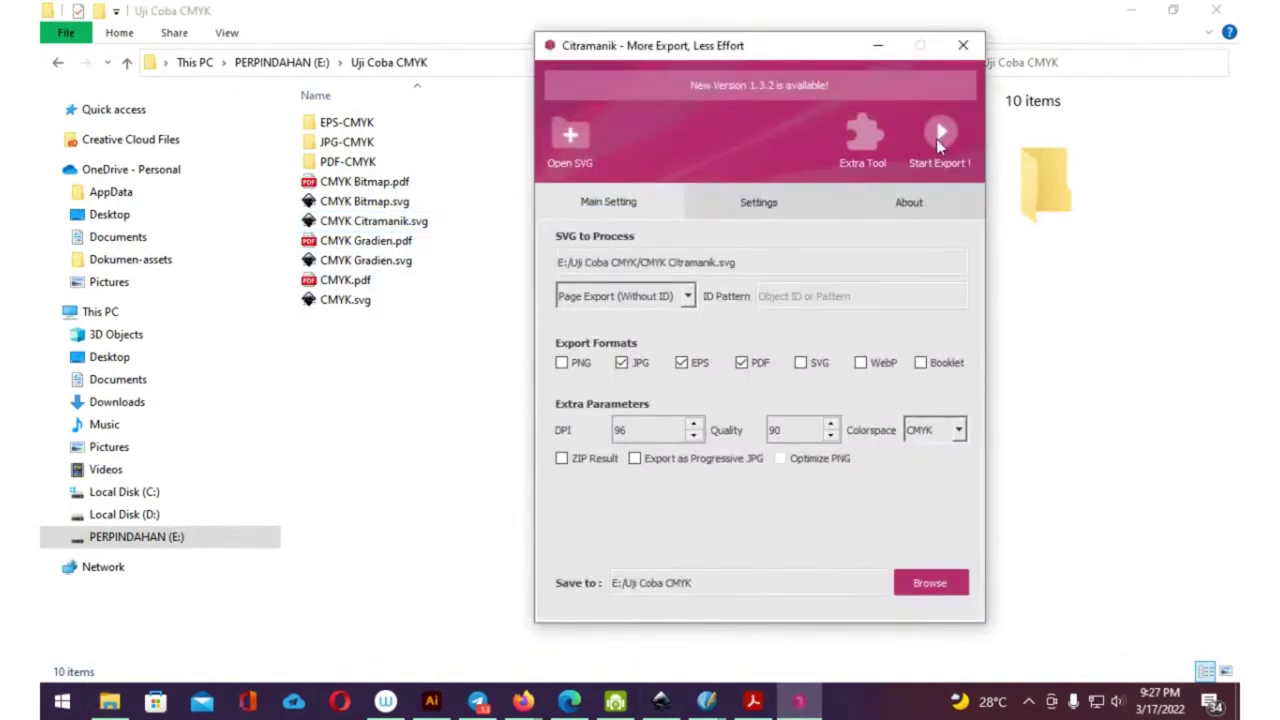
left_click(936, 138)
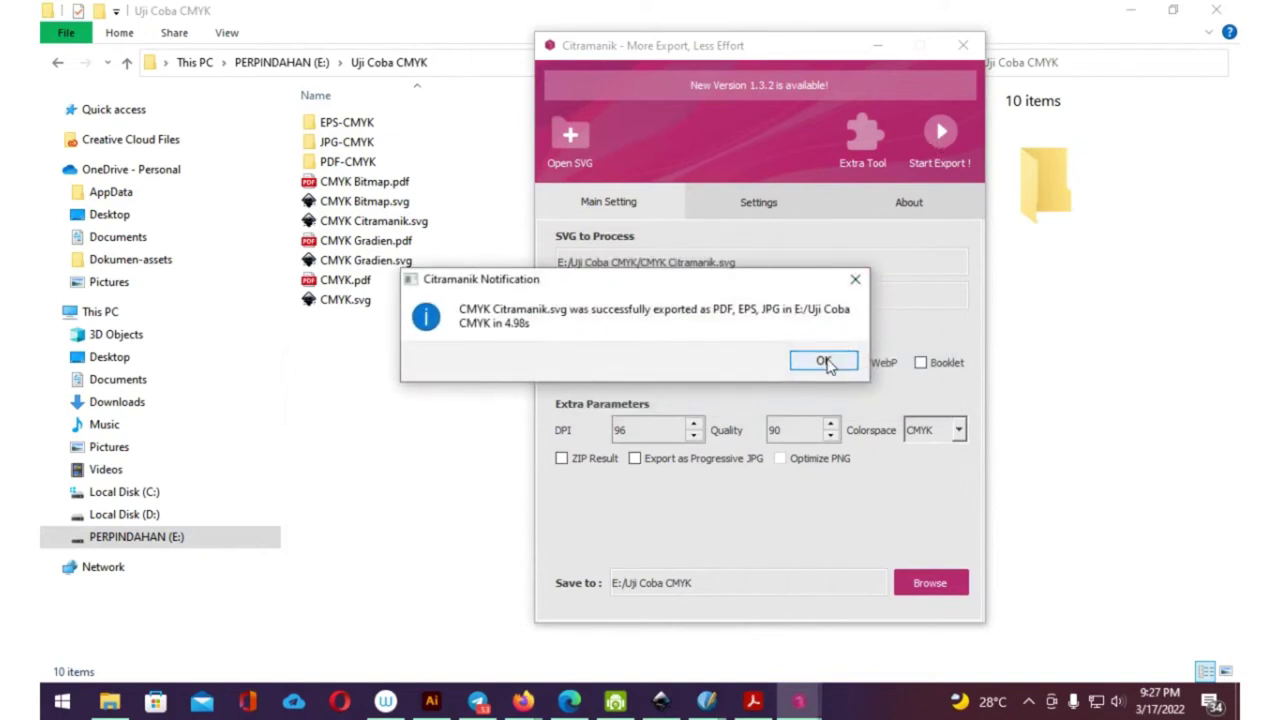
left_click(824, 362)
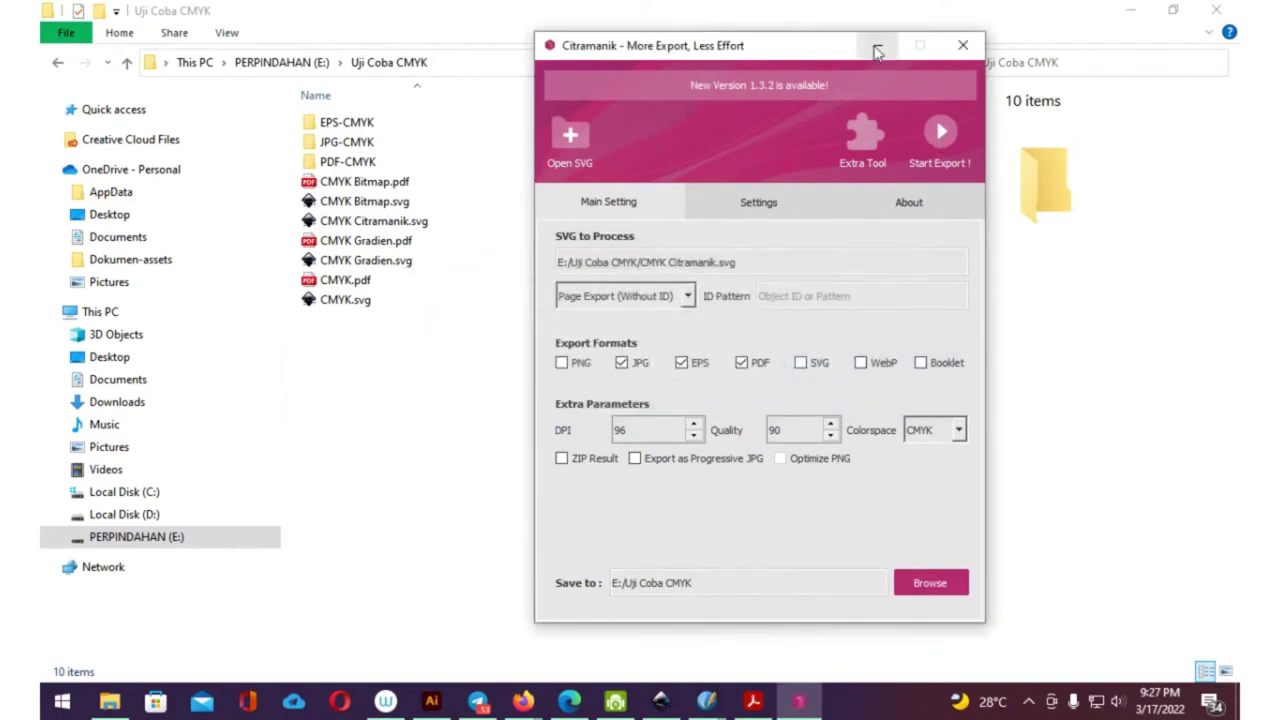
left_click(877, 46)
Check the EPS-CMYK, JPG-CMYK and PDF-CMYK folders and select CMYK Citramanik-CMYK.pdf
double_click(364, 126)
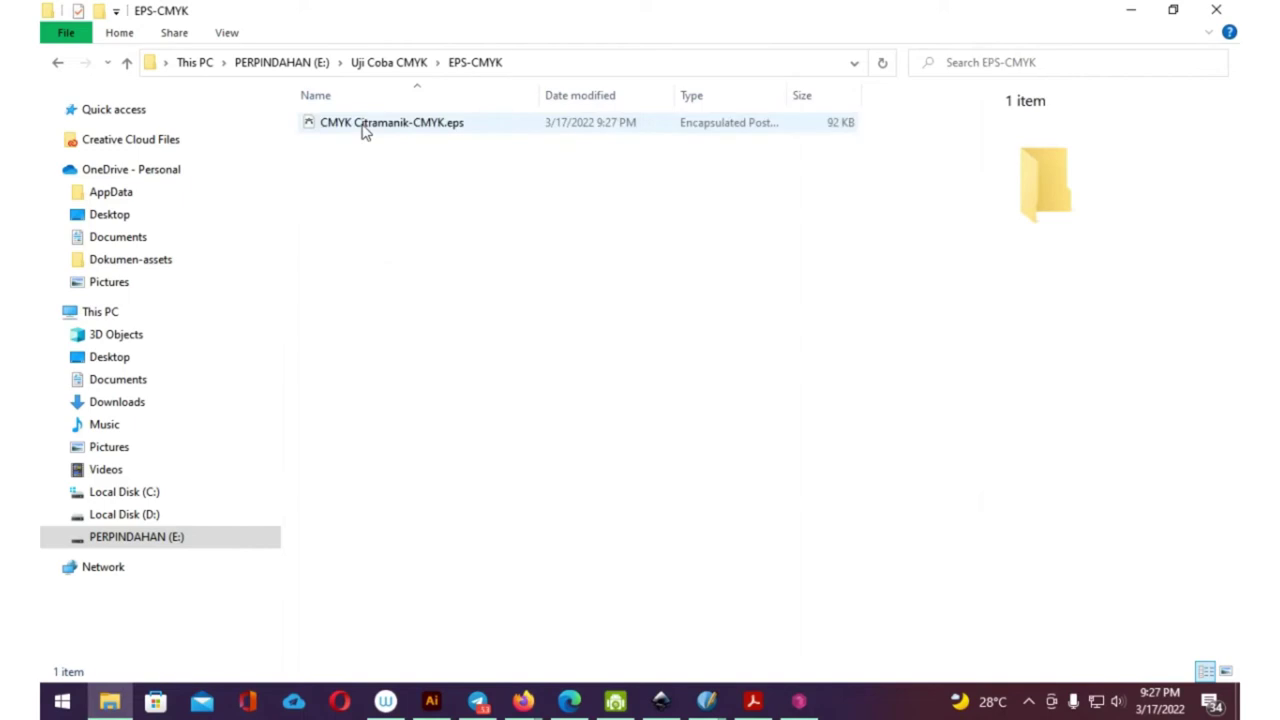
left_click(396, 64)
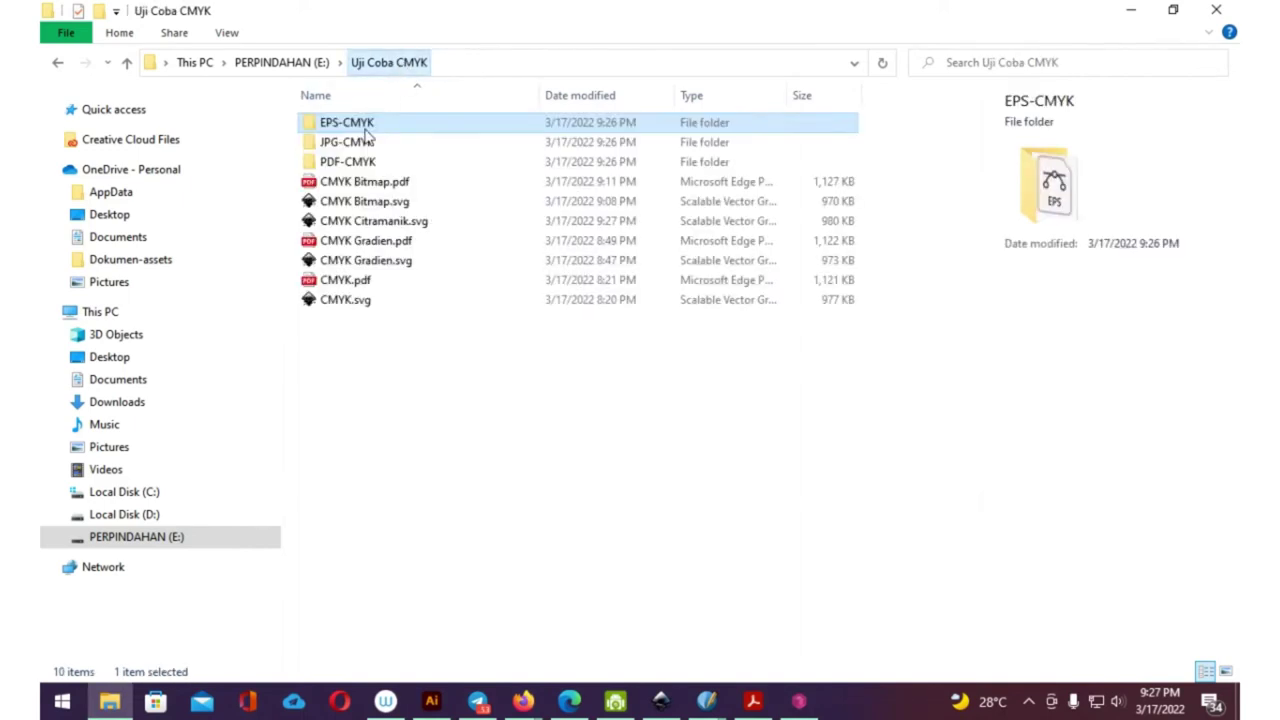
double_click(365, 141)
left_click(391, 63)
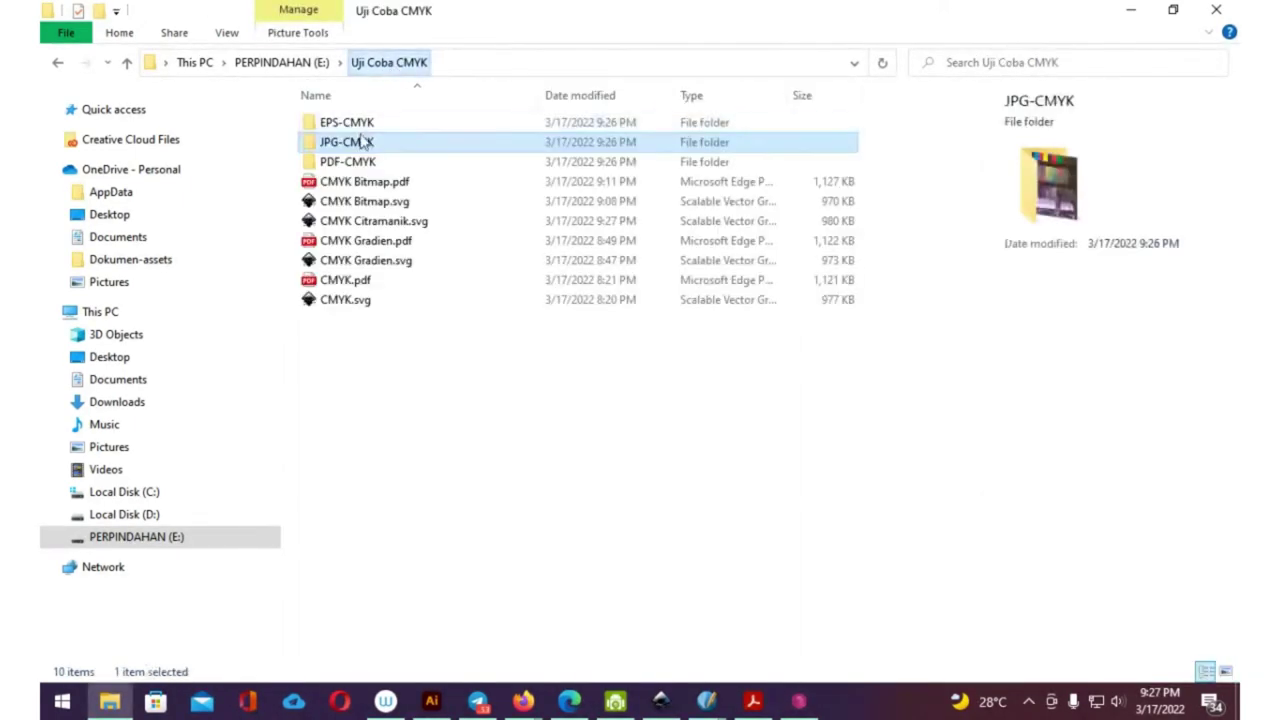
double_click(354, 164)
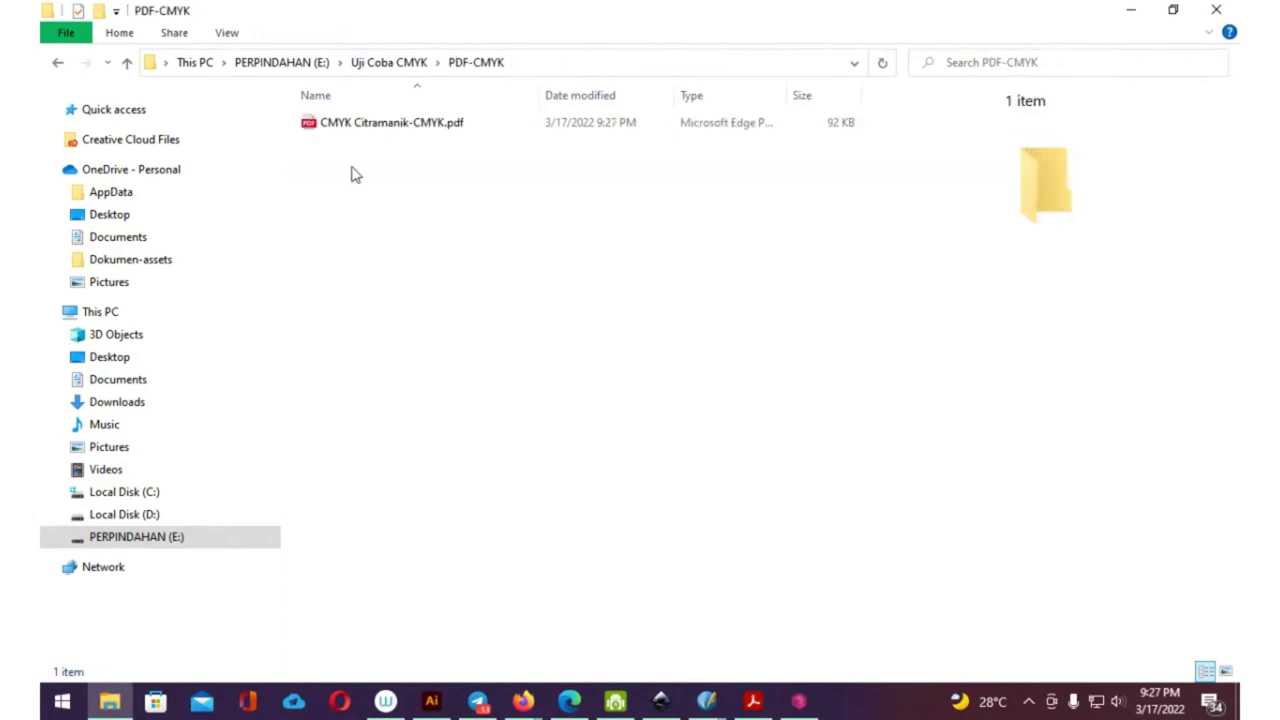
left_click(403, 65)
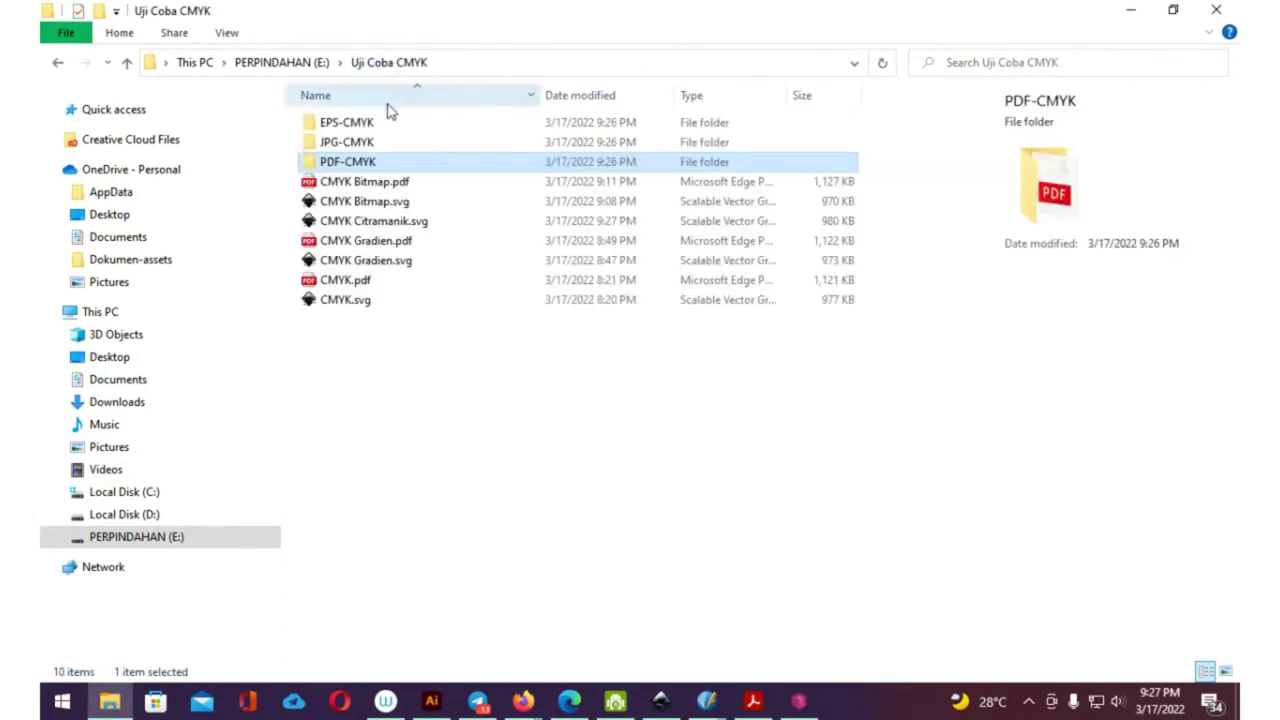
double_click(361, 166)
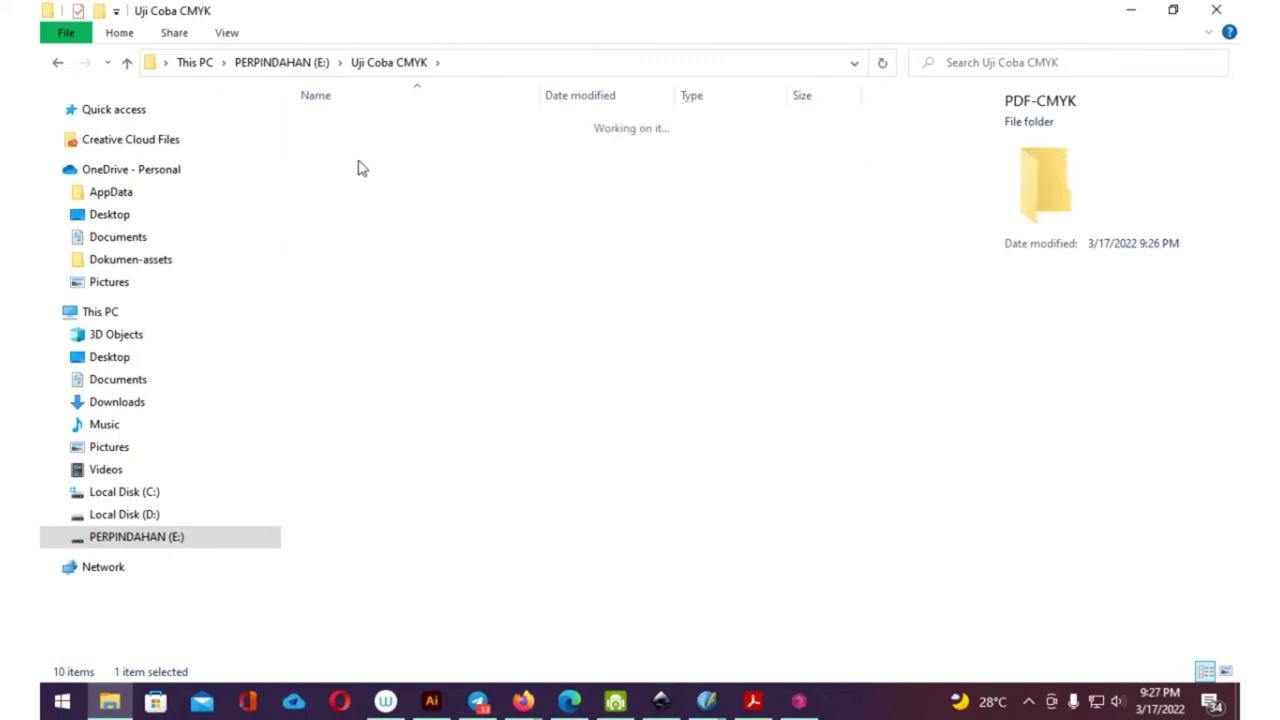
left_click(352, 128)
Open CMYK Citramanik-CMYK.pdf in Adobe Illustrator 2022 and bring its artboard into view
right_click(351, 129)
mouse_move(409, 299)
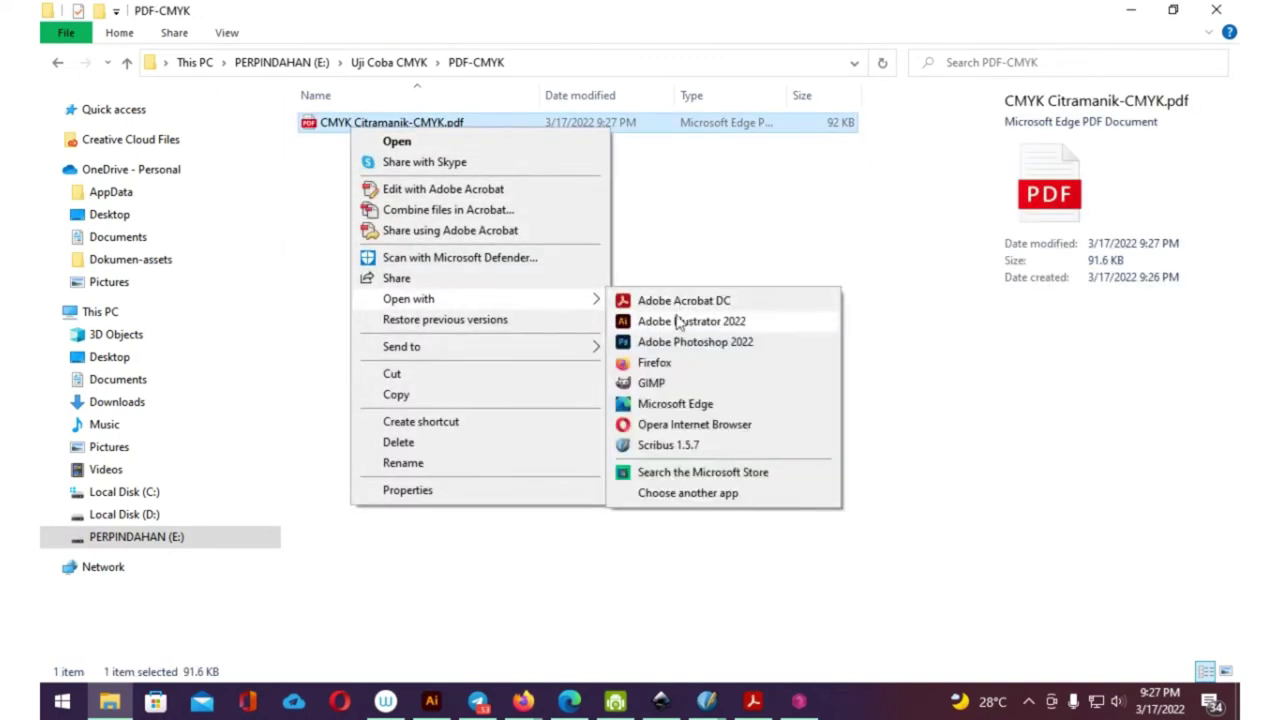
left_click(671, 328)
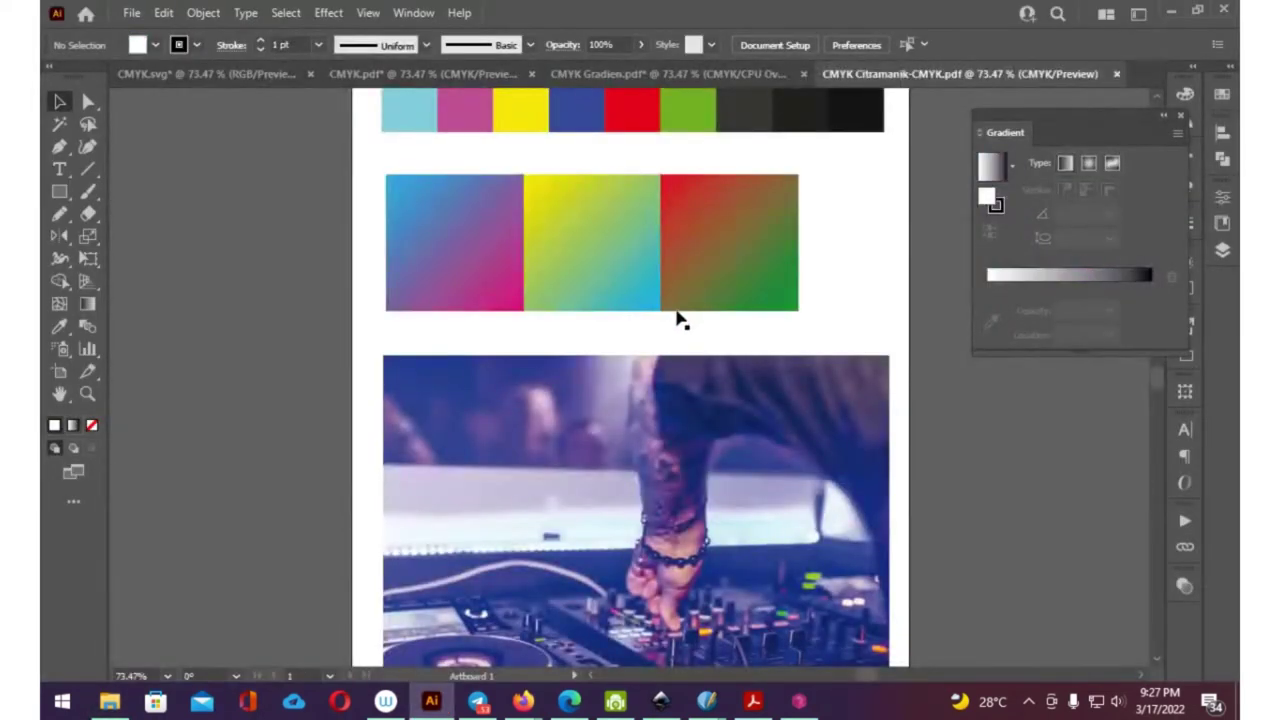
left_click_drag(697, 337, 612, 537)
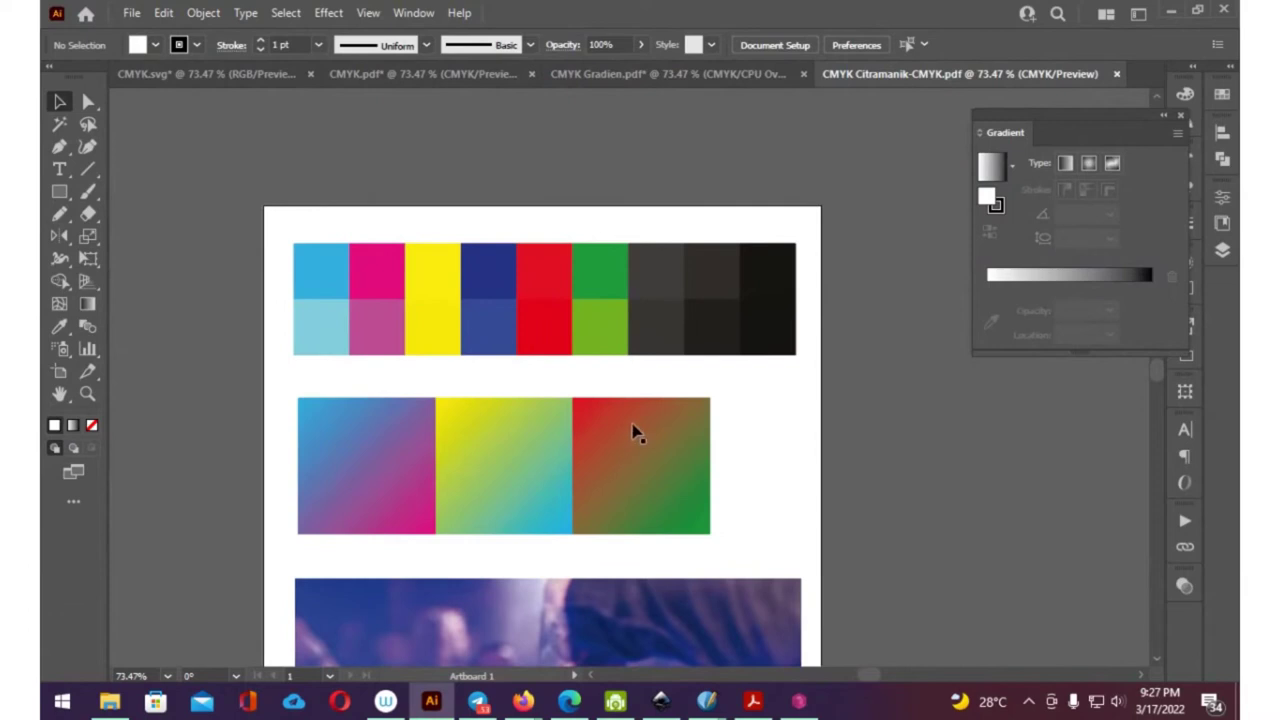
left_click_drag(583, 434, 618, 377)
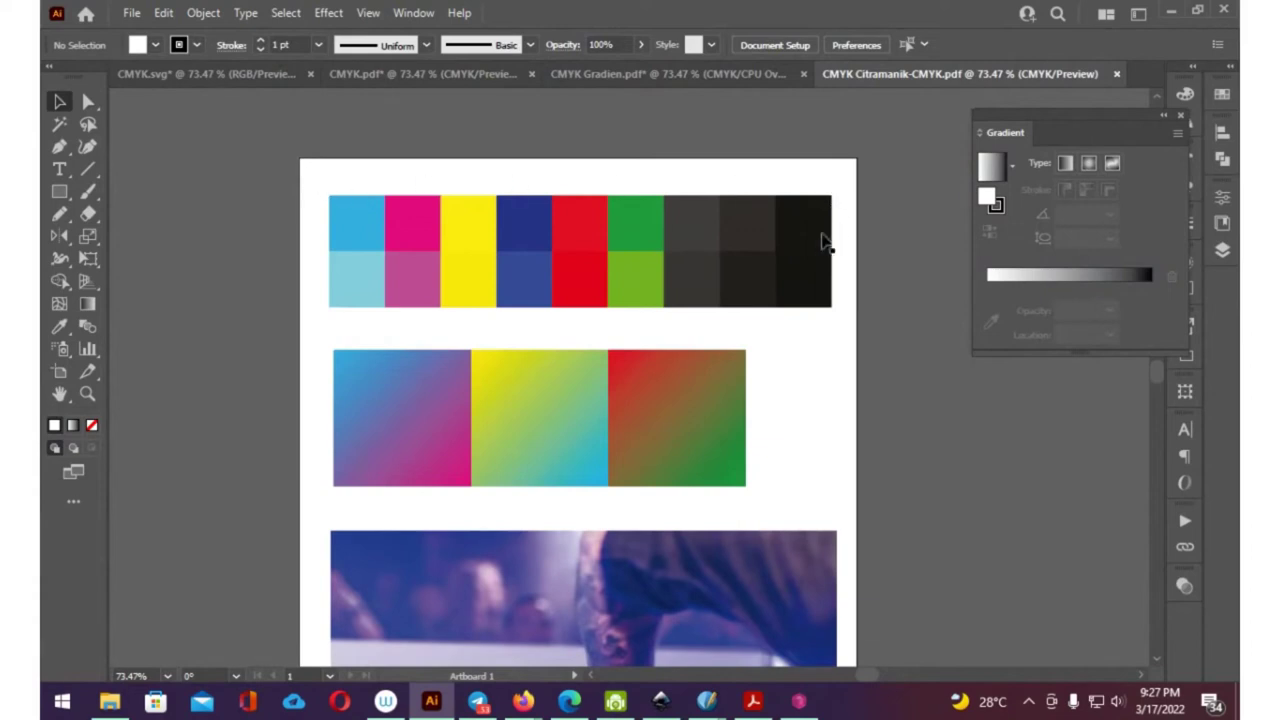
Confirm the cyan square's fill has CMYK values and Document Color Mode stays CMYK
left_click(1222, 97)
left_click(347, 233)
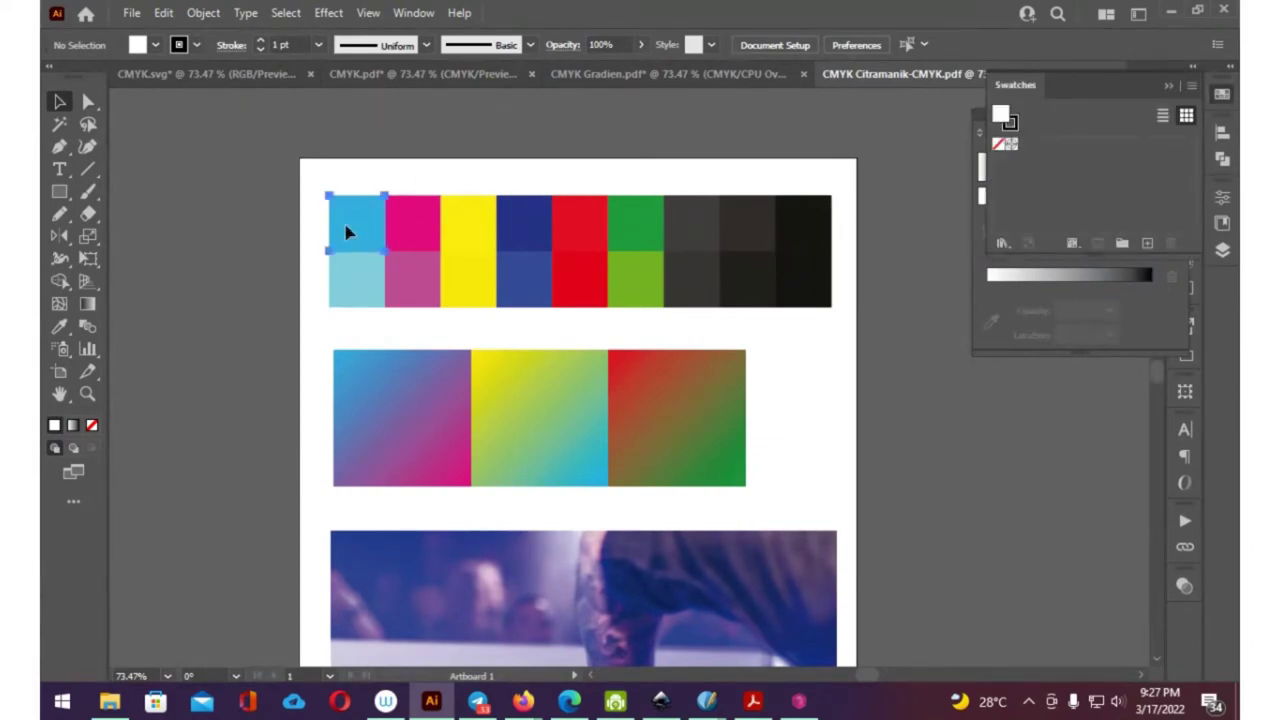
left_click(1167, 88)
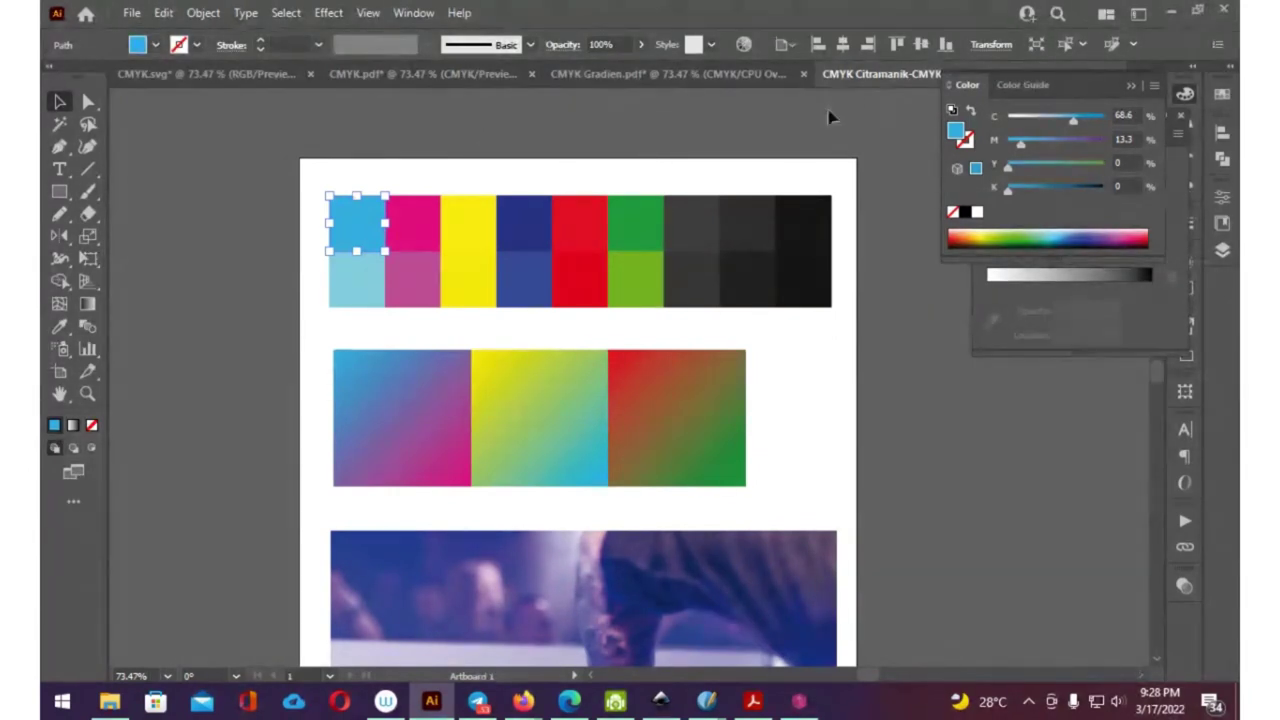
key("F6")
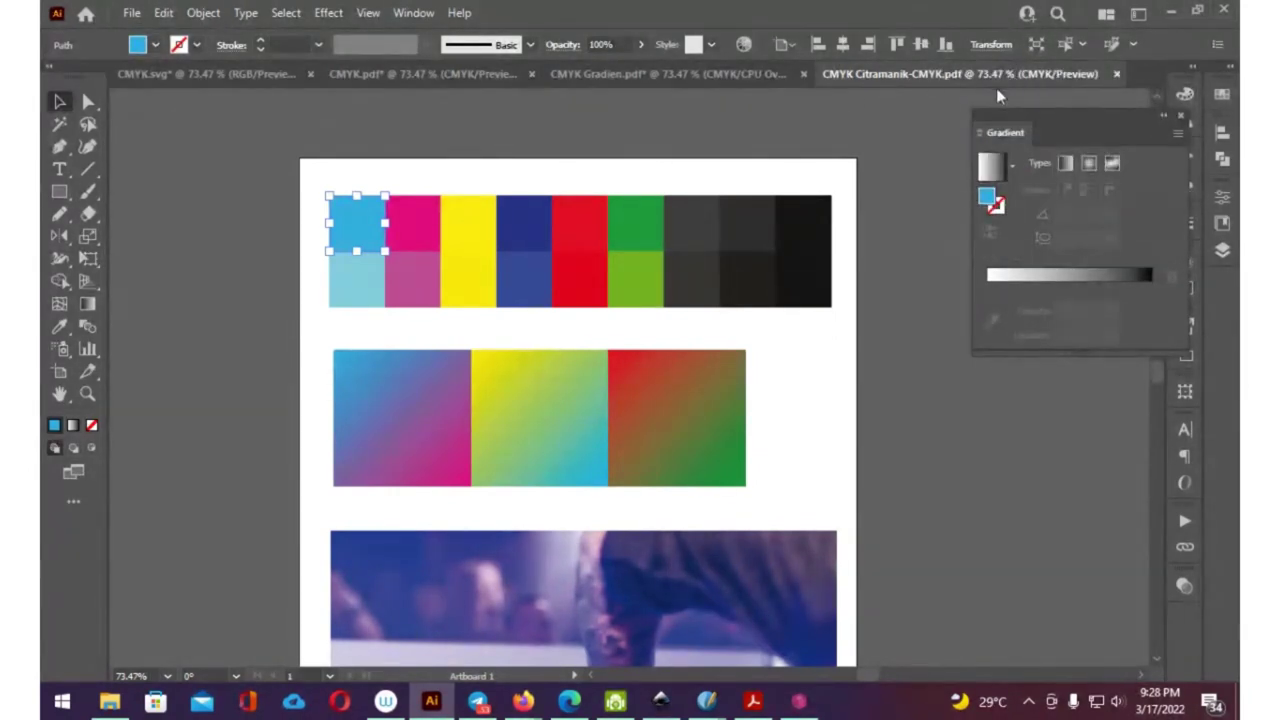
left_click(131, 13)
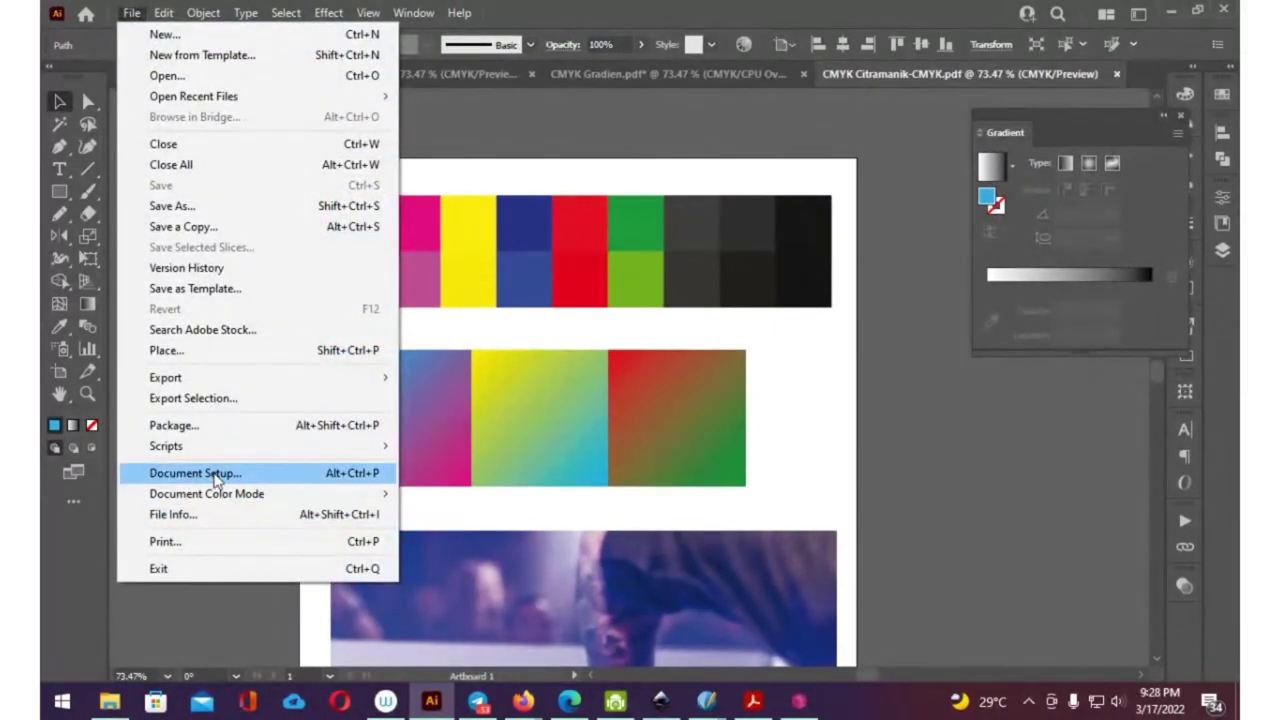
mouse_move(207, 493)
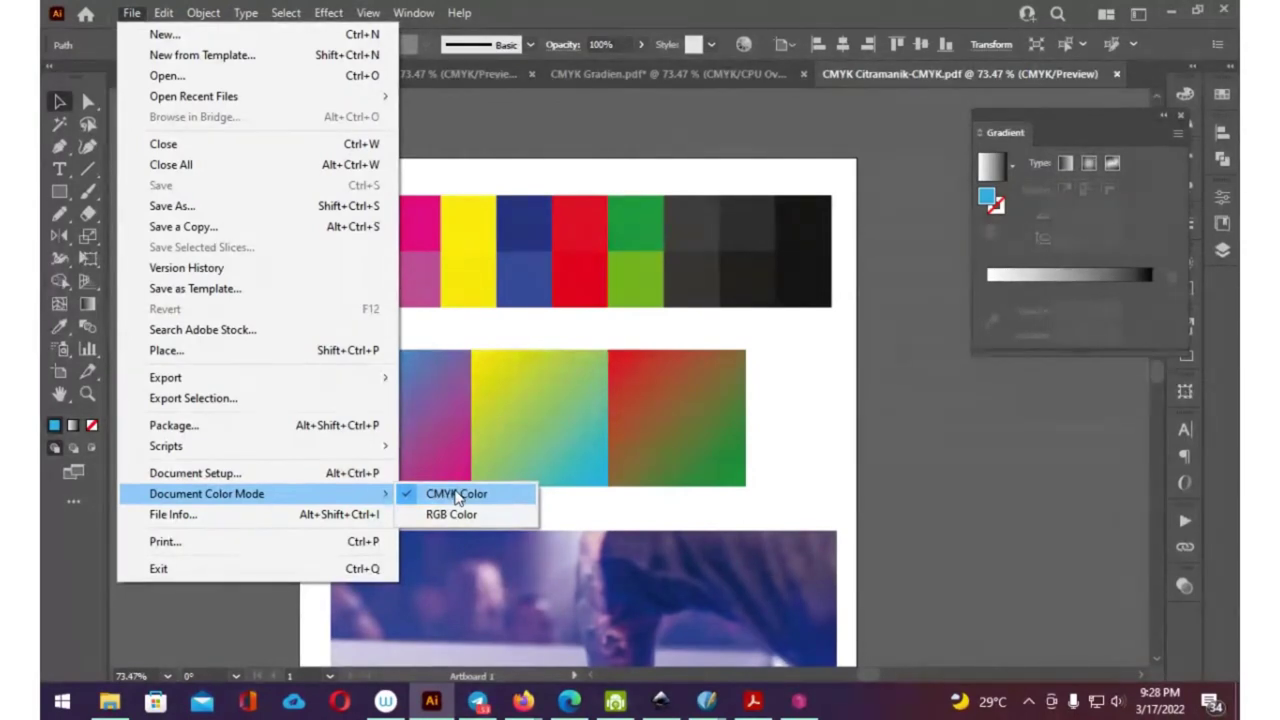
left_click(664, 152)
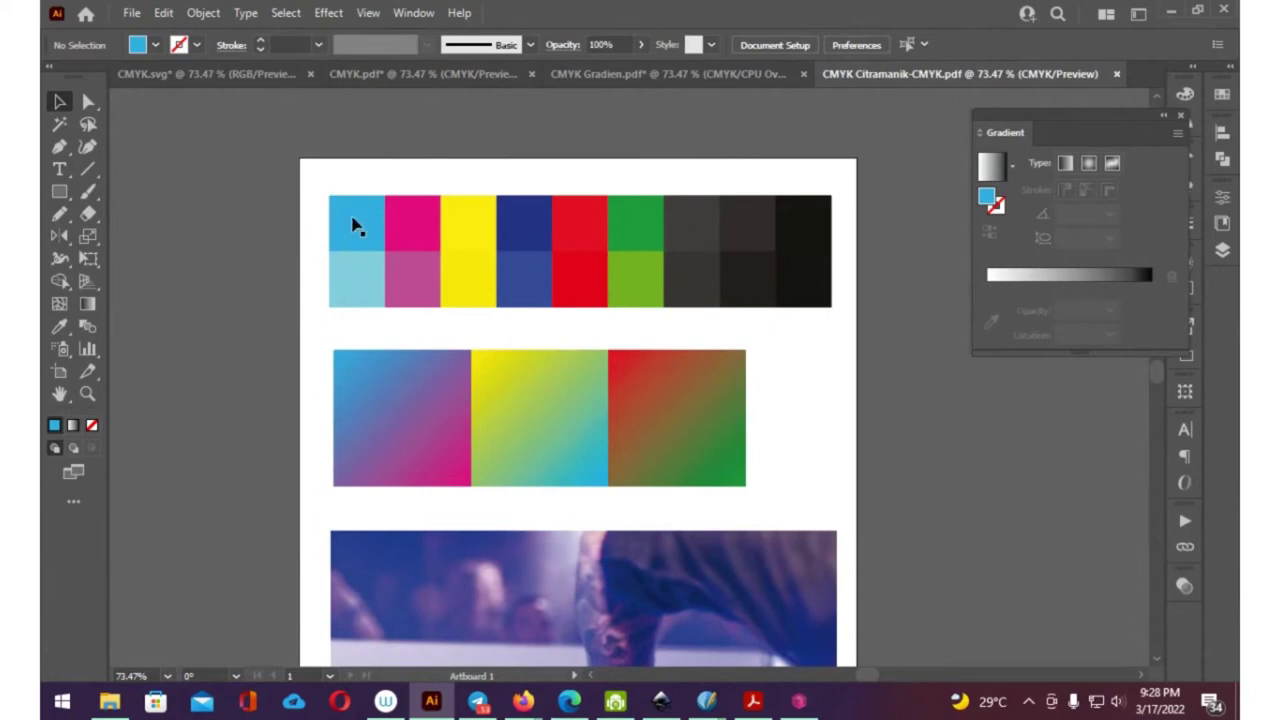
Read the cyan swatch as C 68.6, M 13.3, close Inkscape unsaved, and show the PDF-CMYK folder
left_click(363, 233)
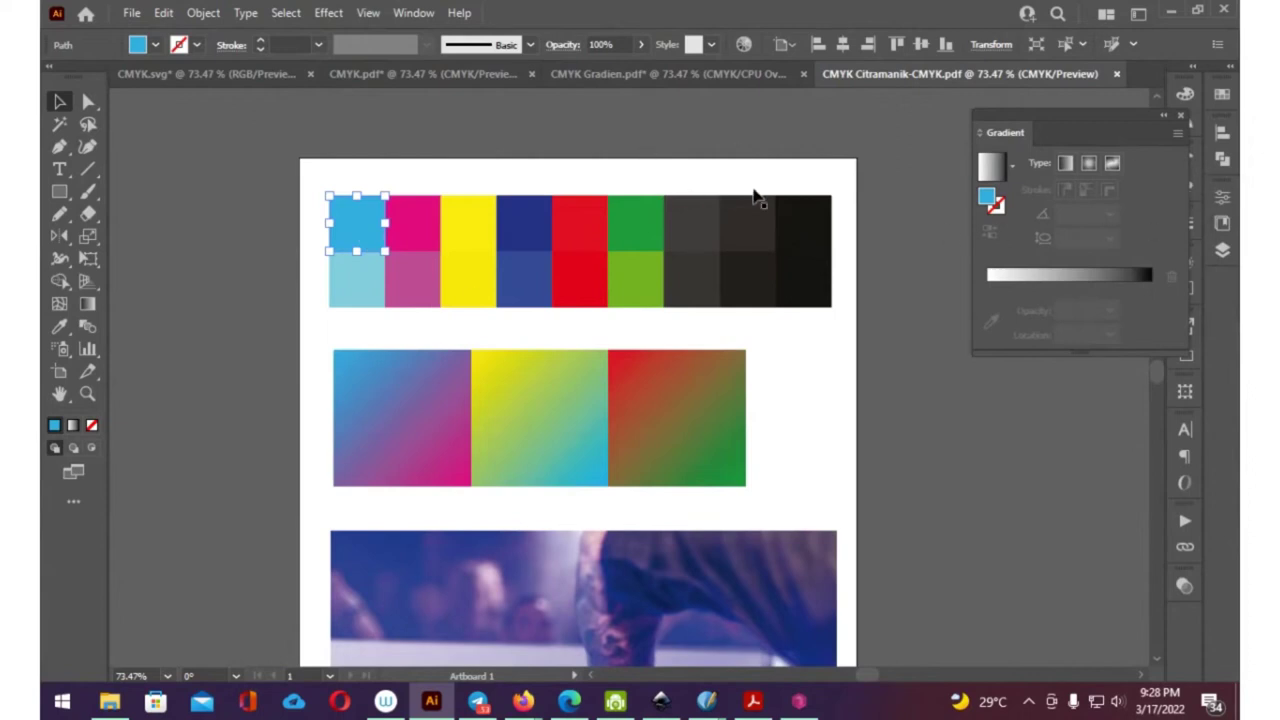
left_click(1184, 95)
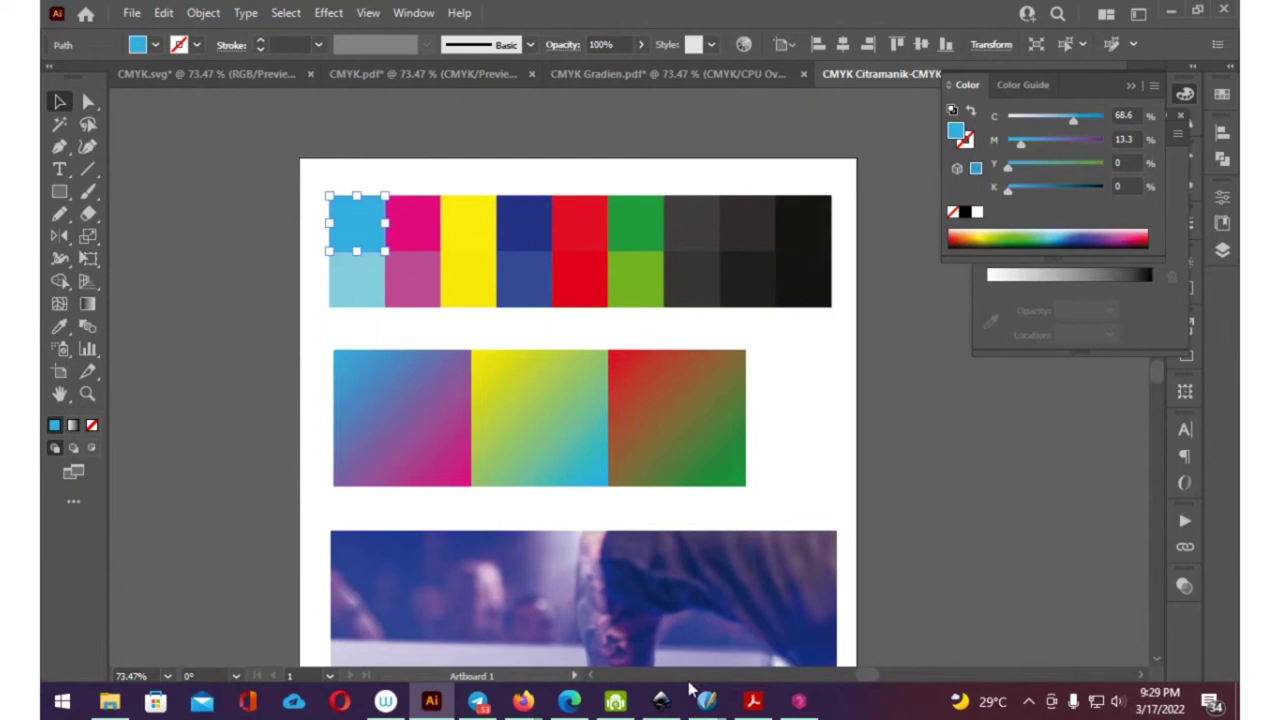
left_click(660, 701)
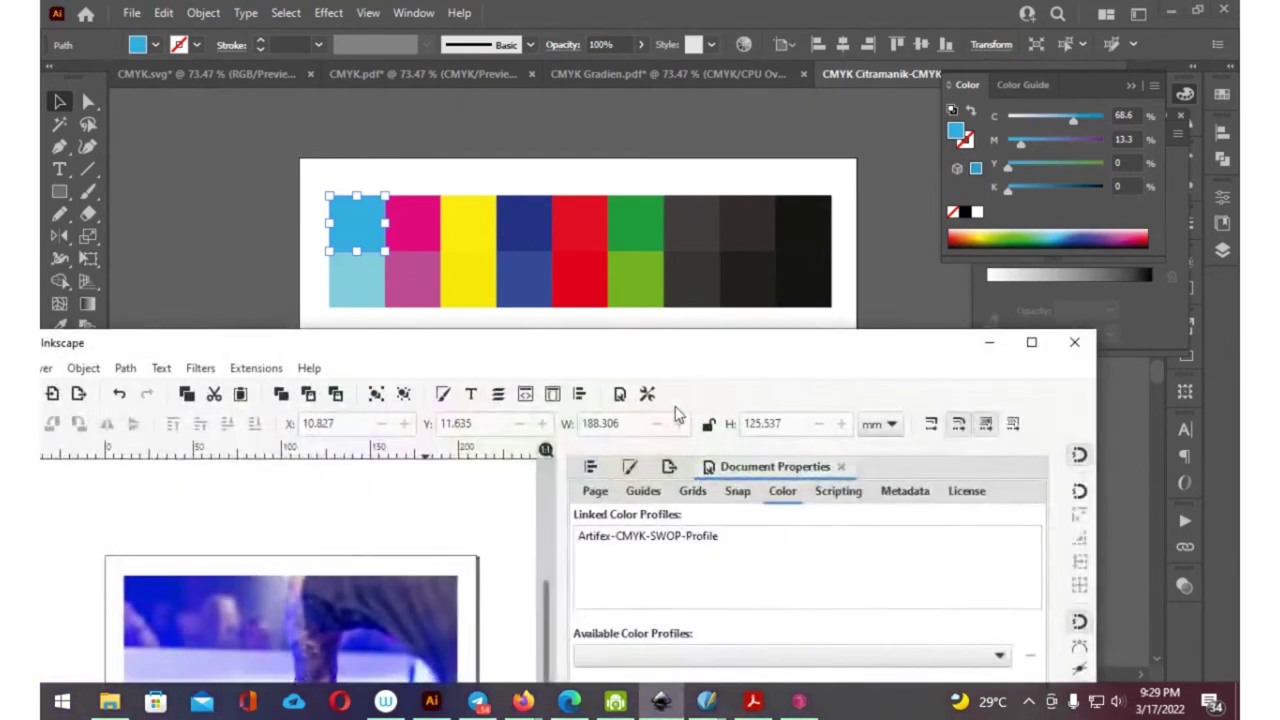
left_click(1076, 346)
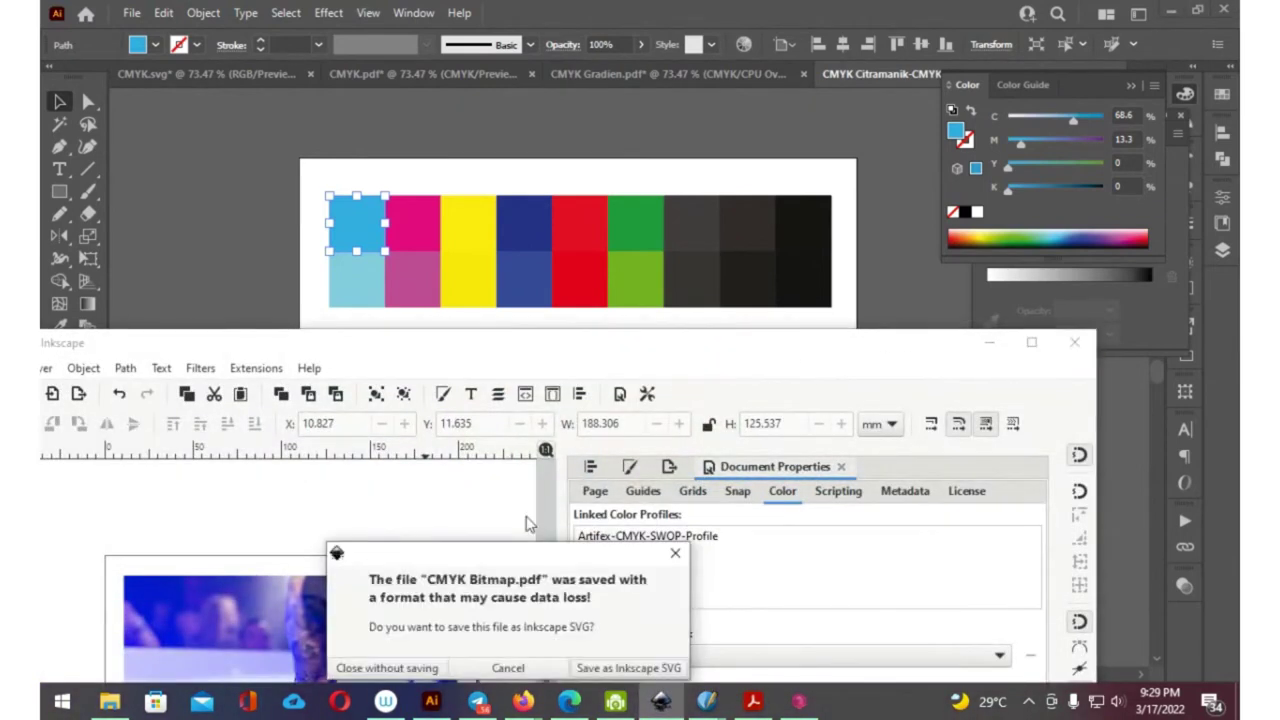
left_click(402, 667)
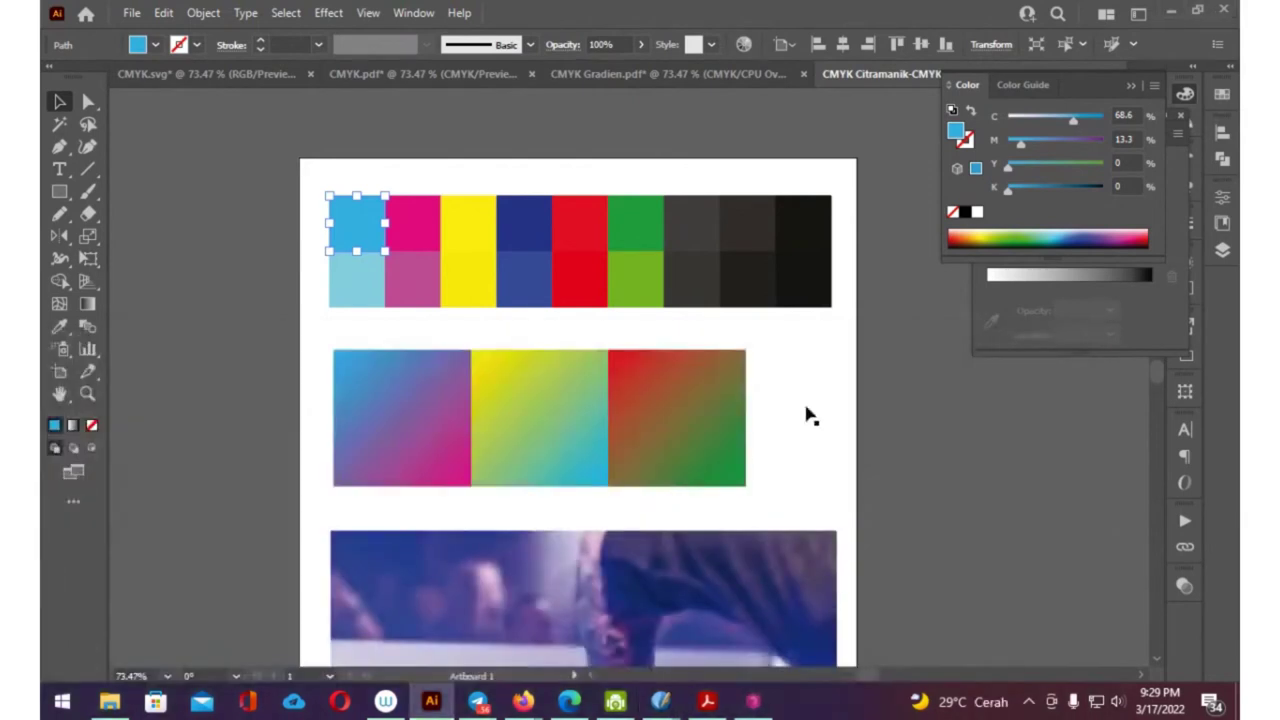
left_click(122, 702)
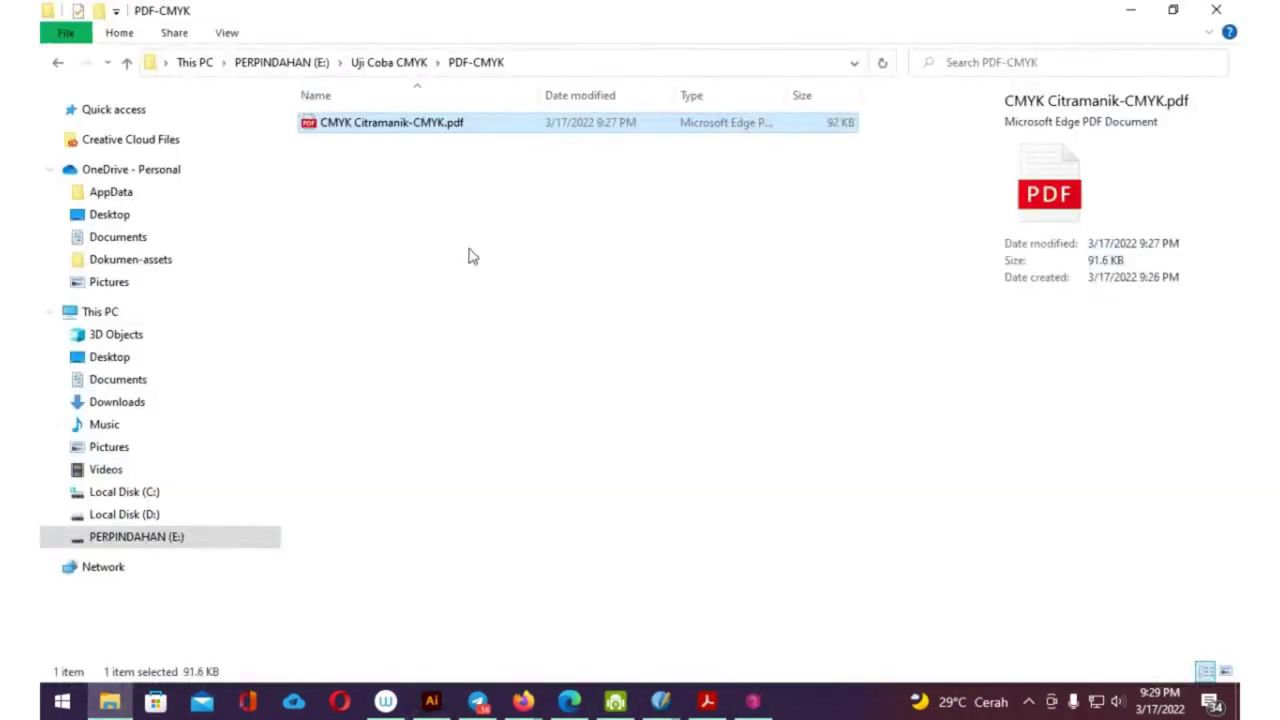
Open CMYK Citramanik-CMYK.pdf with Scribus 1.5.7 and minimize File Explorer
right_click(450, 135)
mouse_move(509, 300)
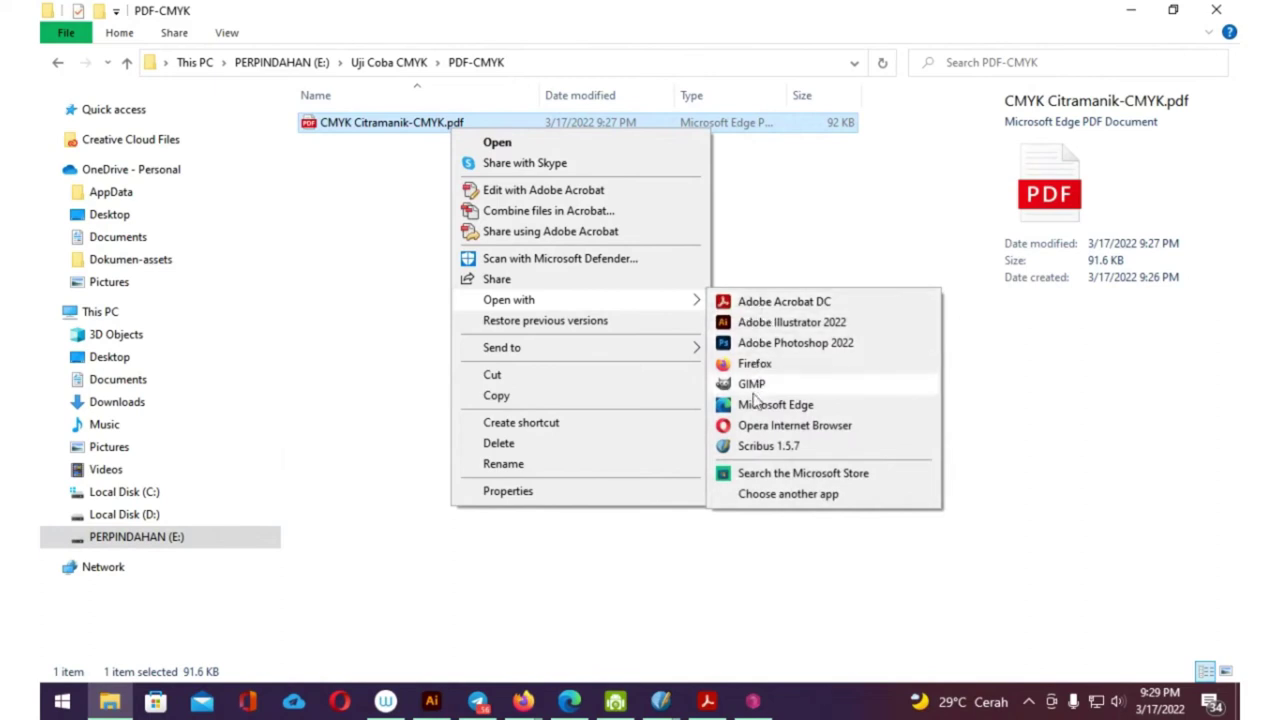
left_click(742, 450)
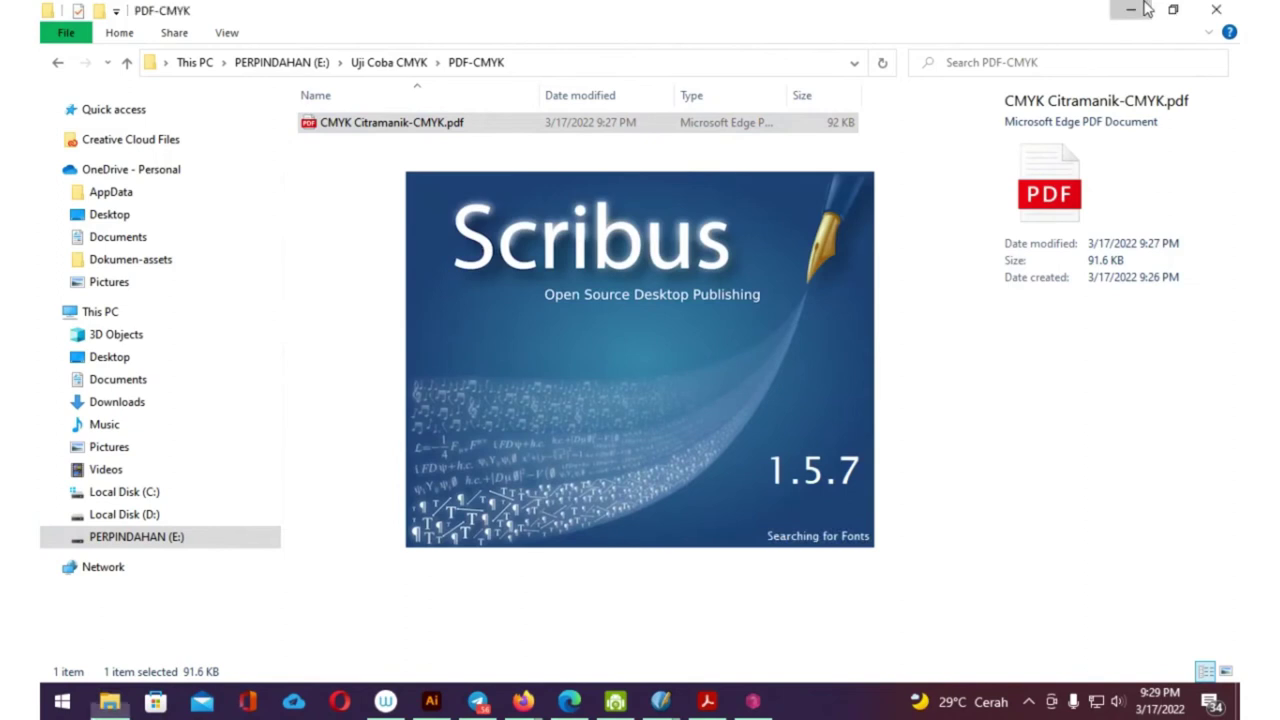
left_click(1145, 5)
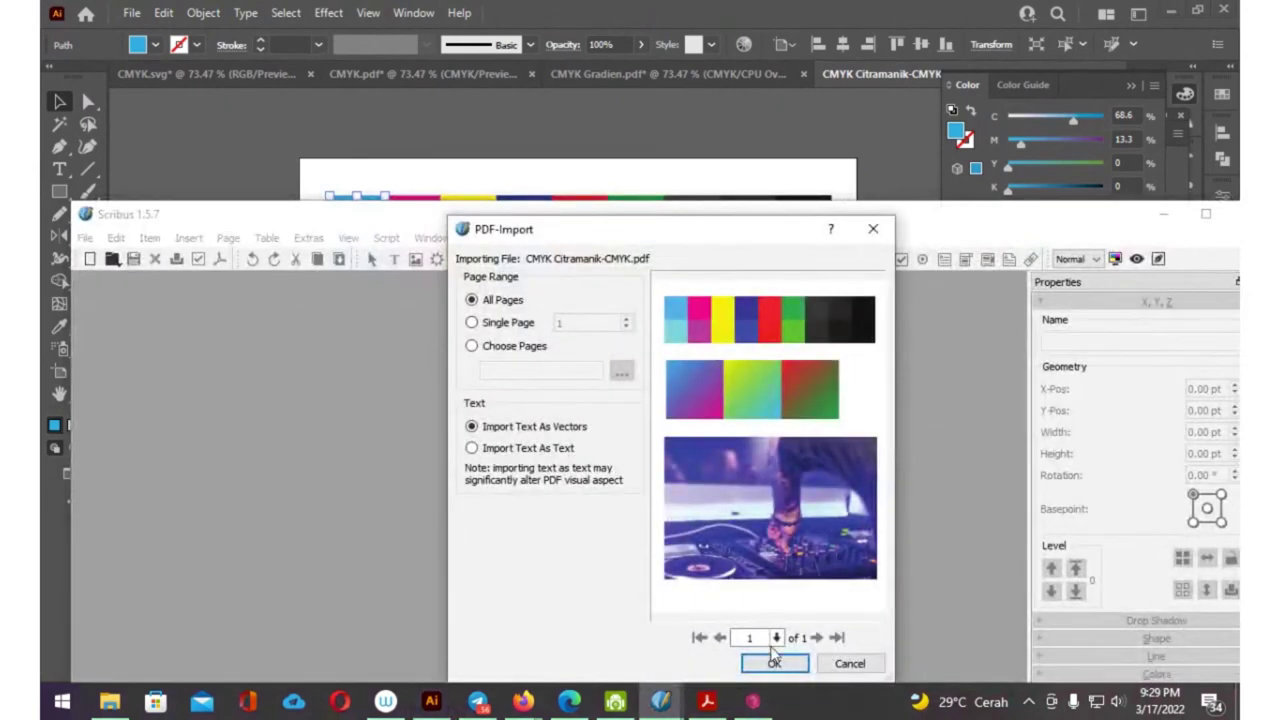
Accept the PDF-Import defaults for all pages with text as vectors, then move the Scribus window up
left_click(772, 663)
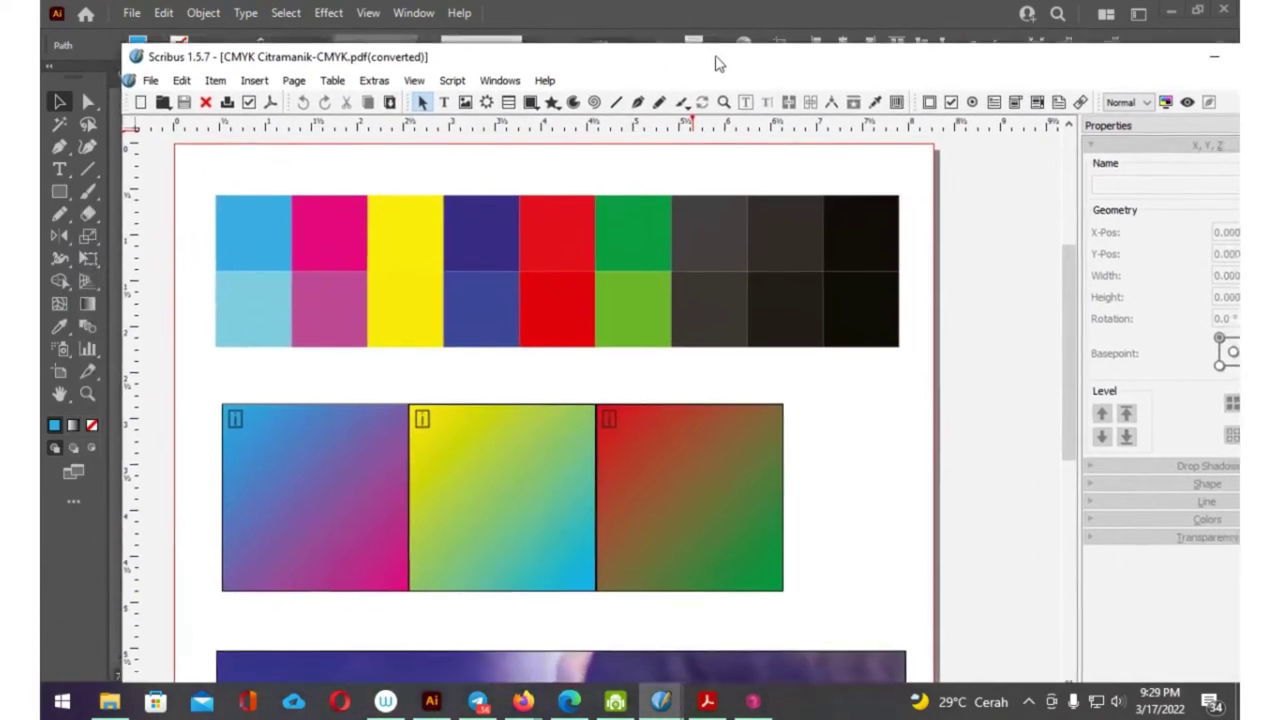
left_click_drag(669, 221, 712, 42)
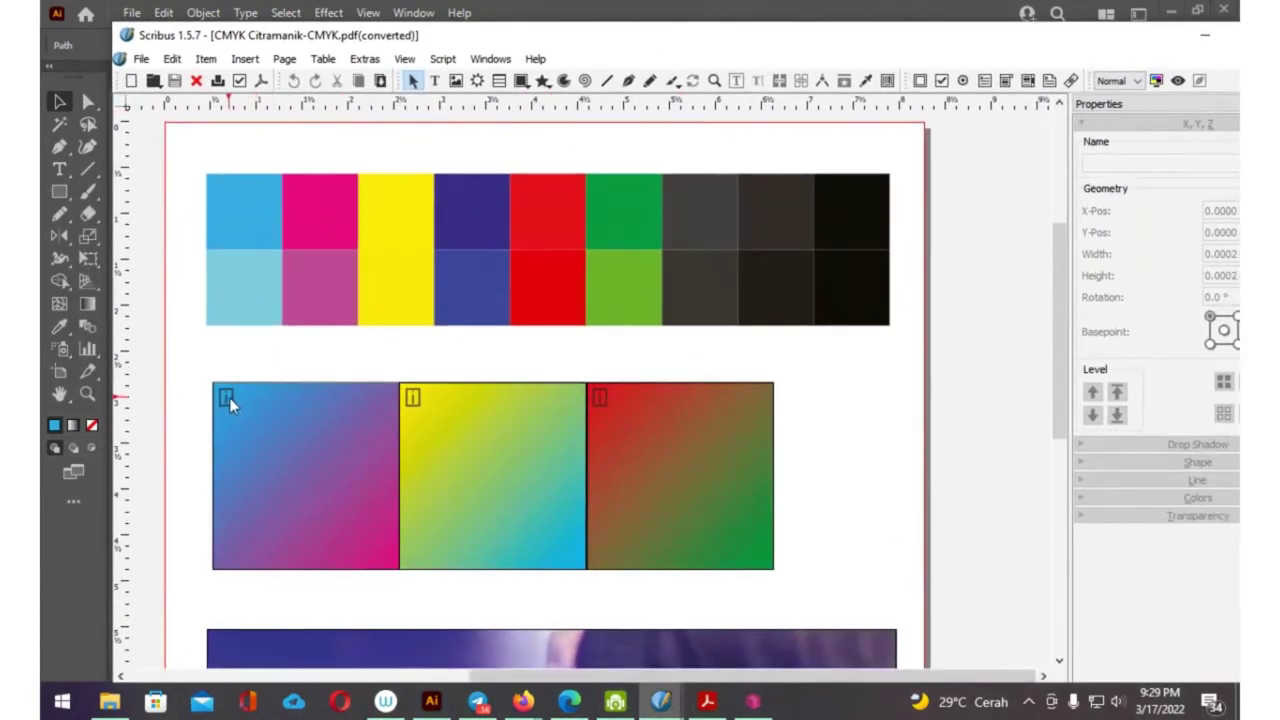
Inspect the cyan and magenta squares' fills in Scribus Colors properties; magenta reads C 0.4%, M 98%, Y 1.2%
left_click(231, 199)
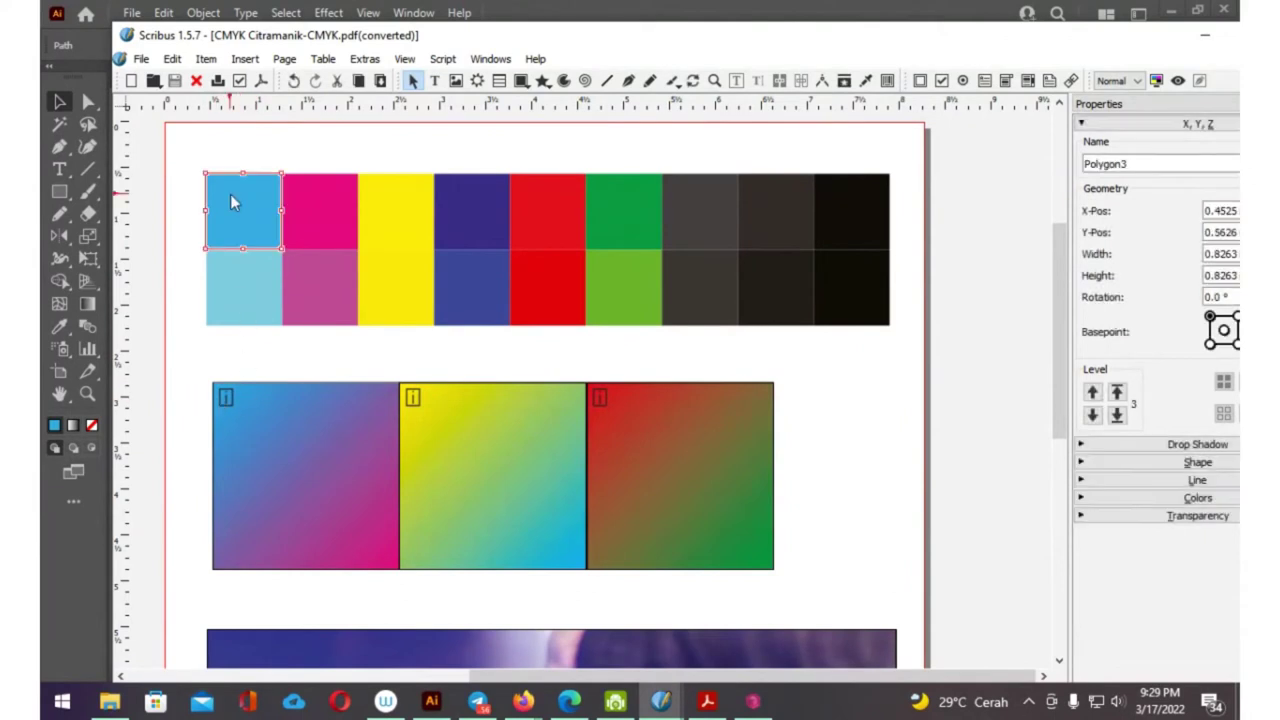
left_click(1082, 125)
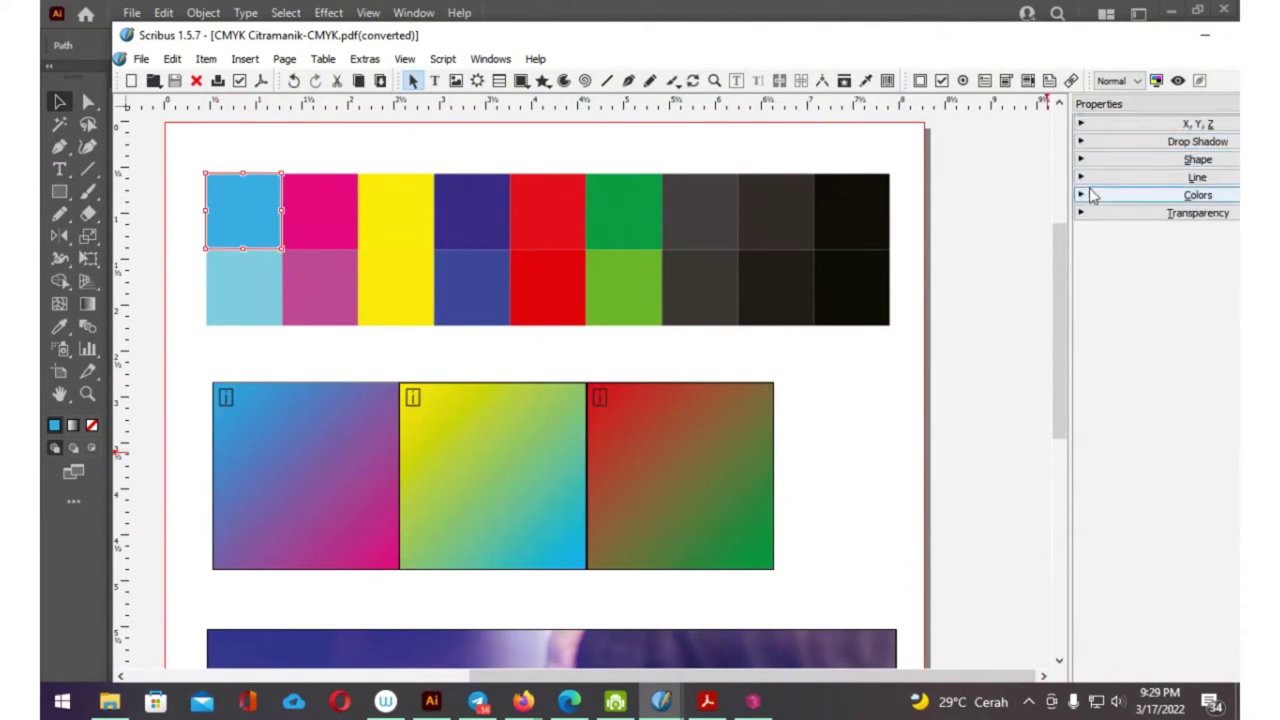
left_click(1084, 195)
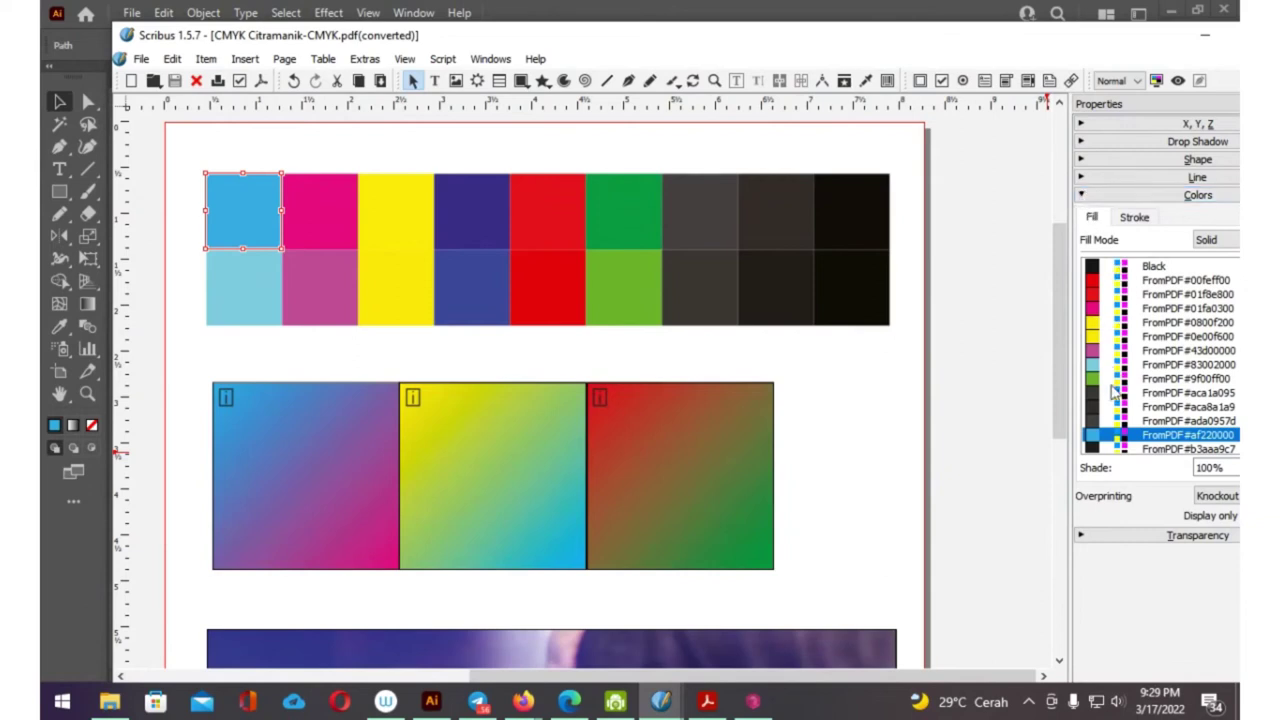
mouse_move(1020, 40)
left_mouse_down()
mouse_move(969, 61)
mouse_move(845, 45)
left_mouse_up()
scroll(1055, 340, "down", 3)
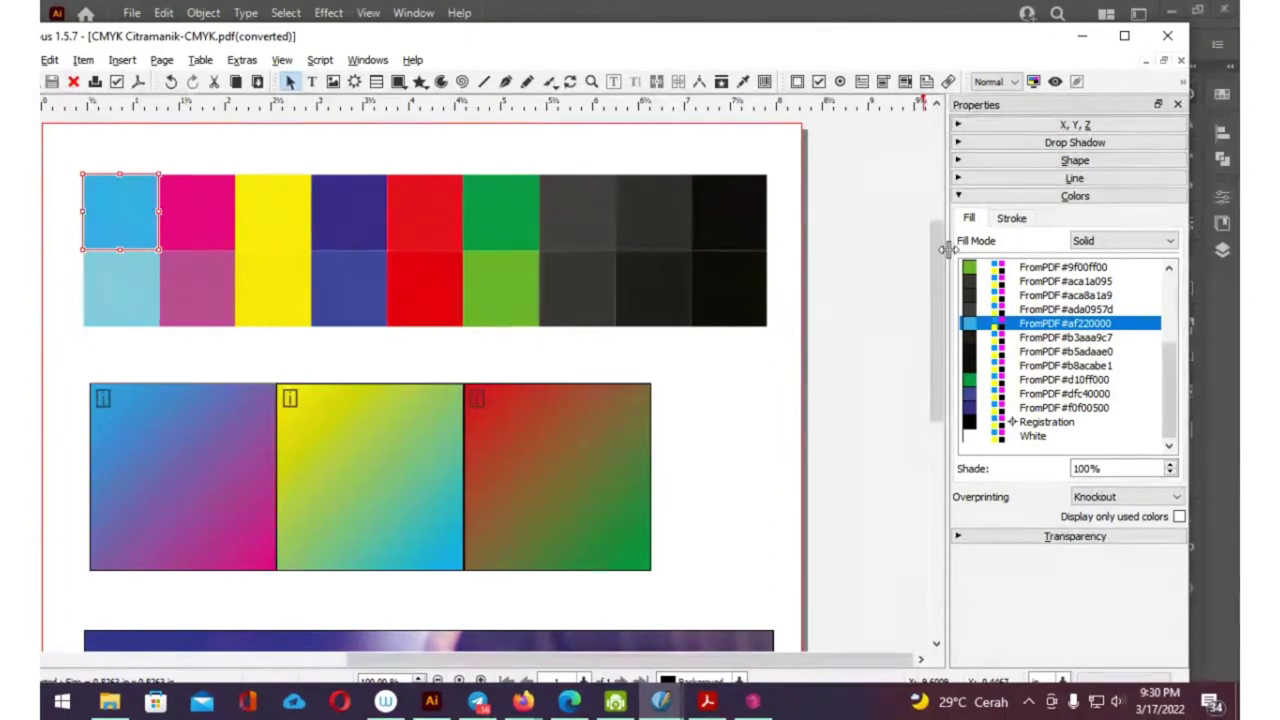
left_click(208, 211)
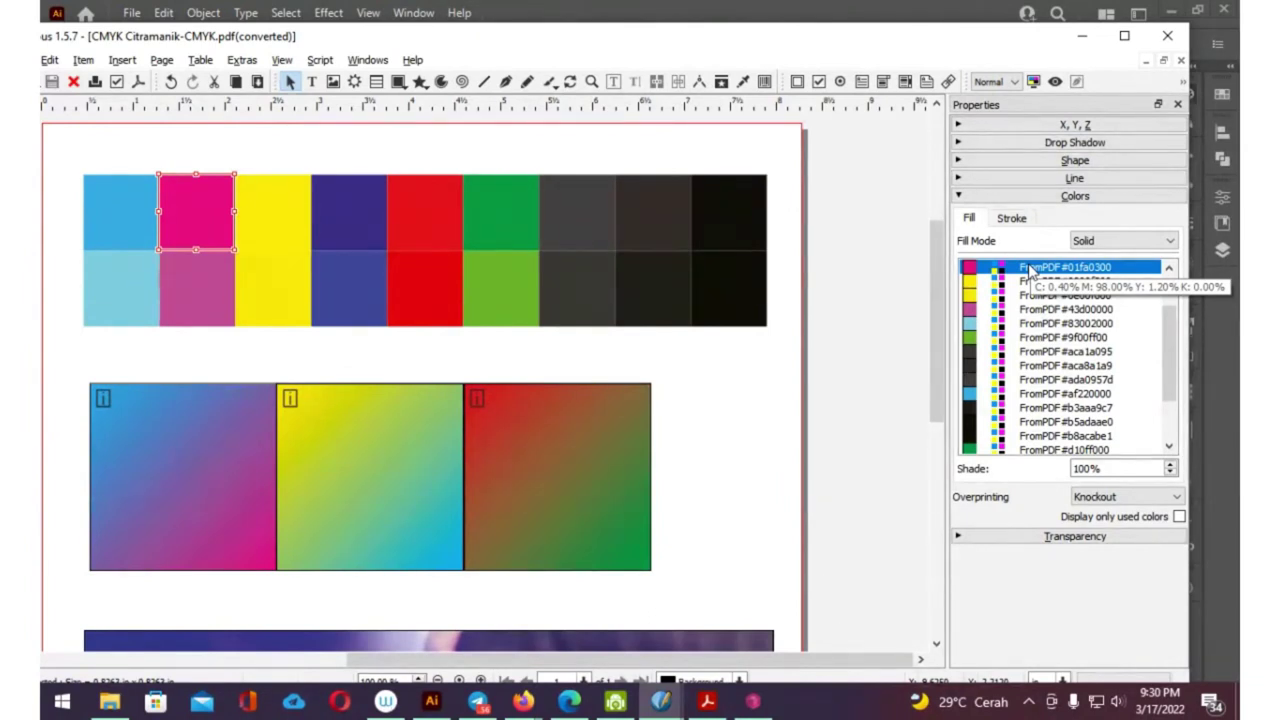
mouse_move(1062, 268)
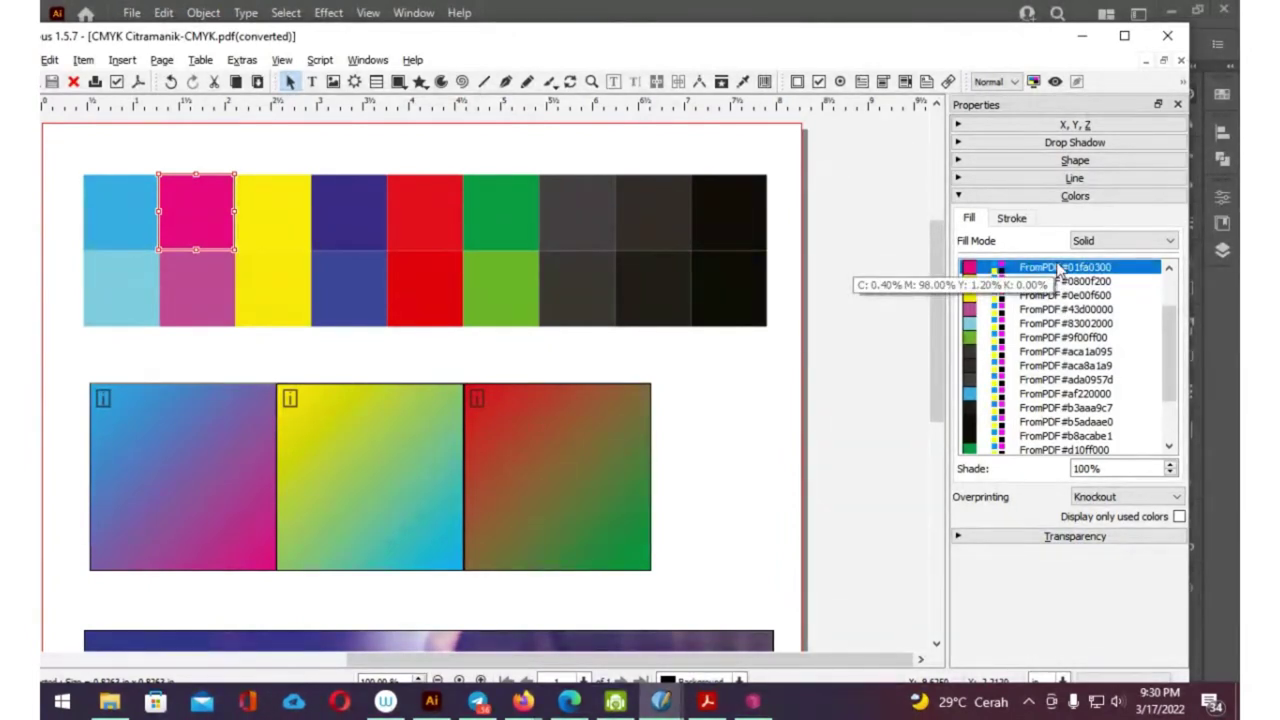
Back in Illustrator, read the magenta, yellow, light cyan and lower magenta swatches' CMYK values, then select the left gradient square
key("alt+Tab")
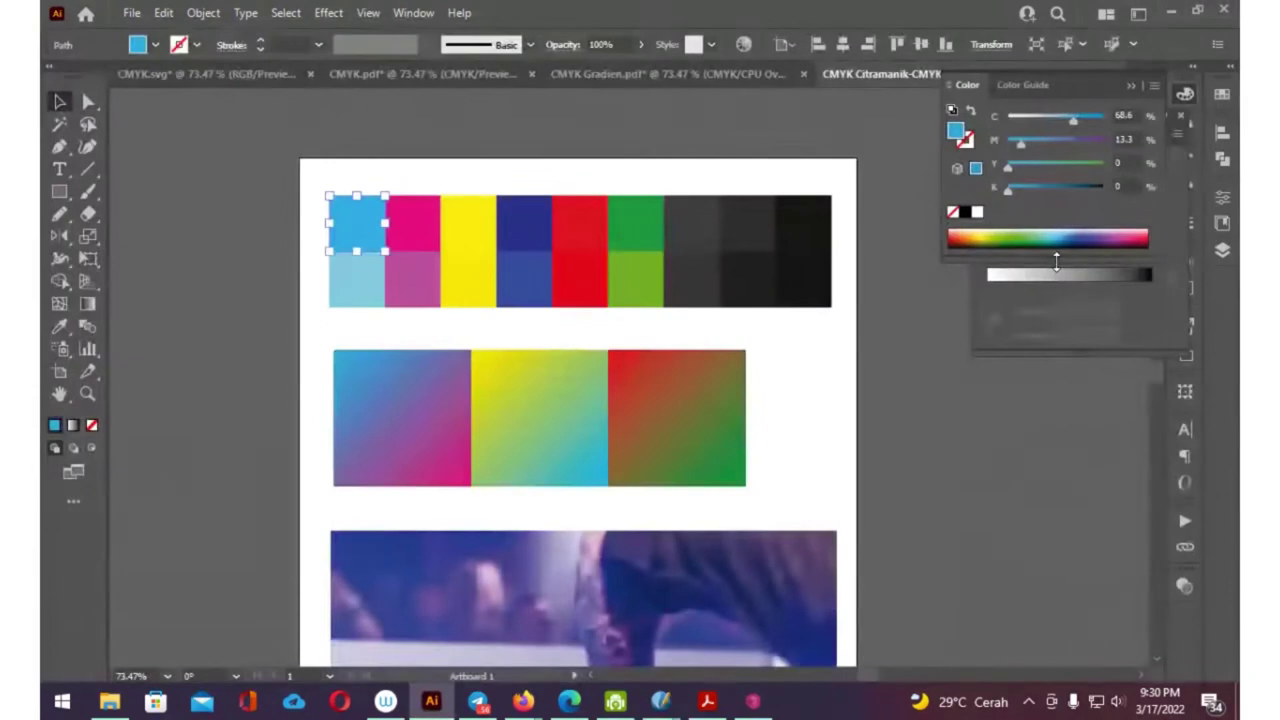
left_click(418, 228)
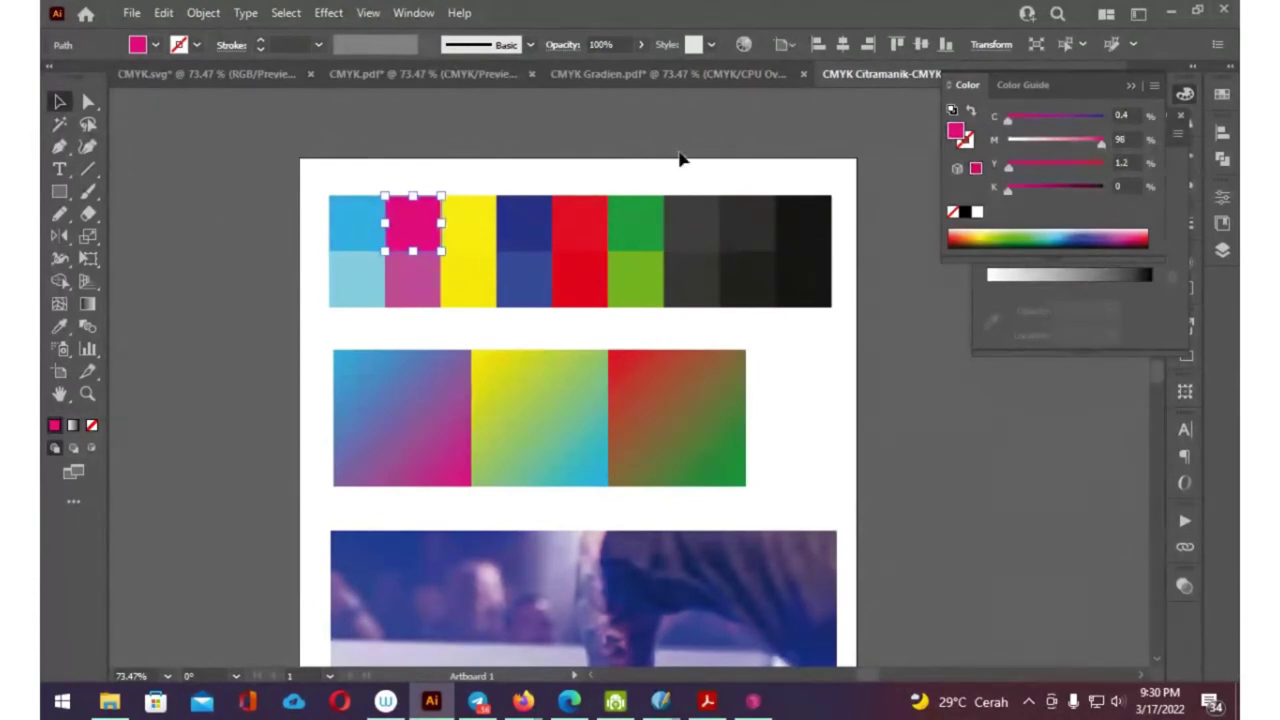
left_click(477, 216)
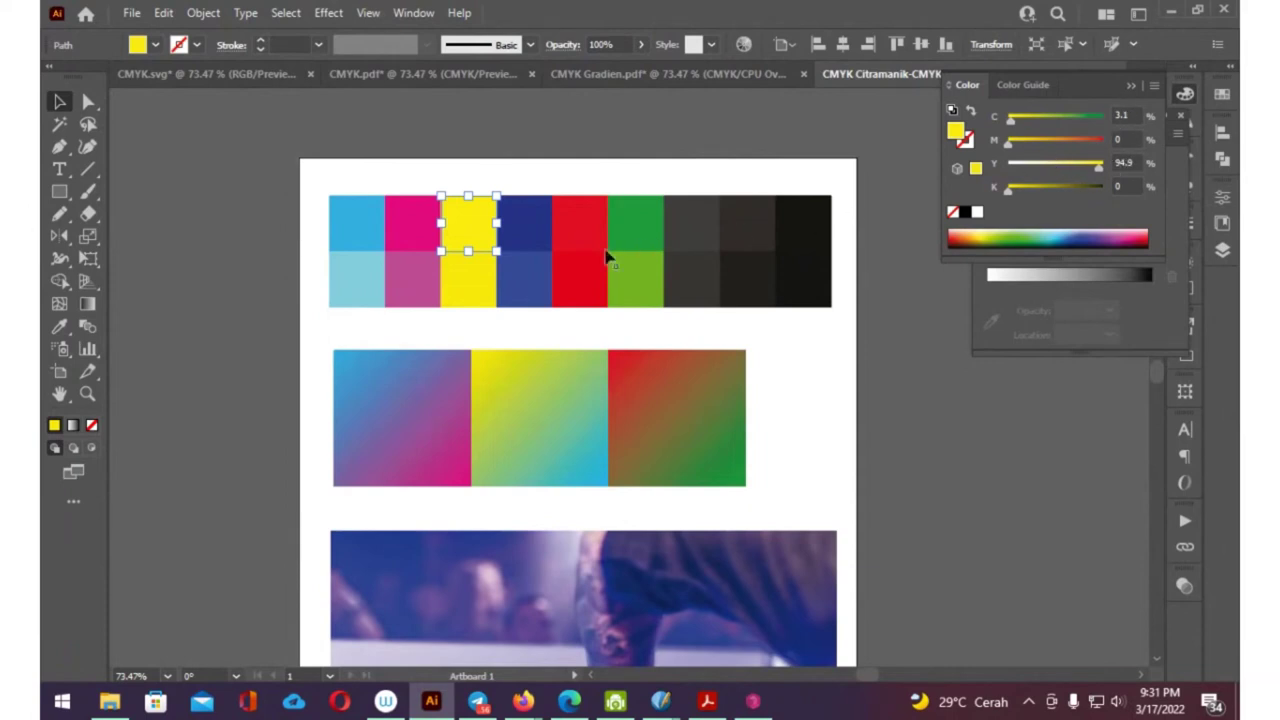
key("a")
key("v")
left_click(343, 289)
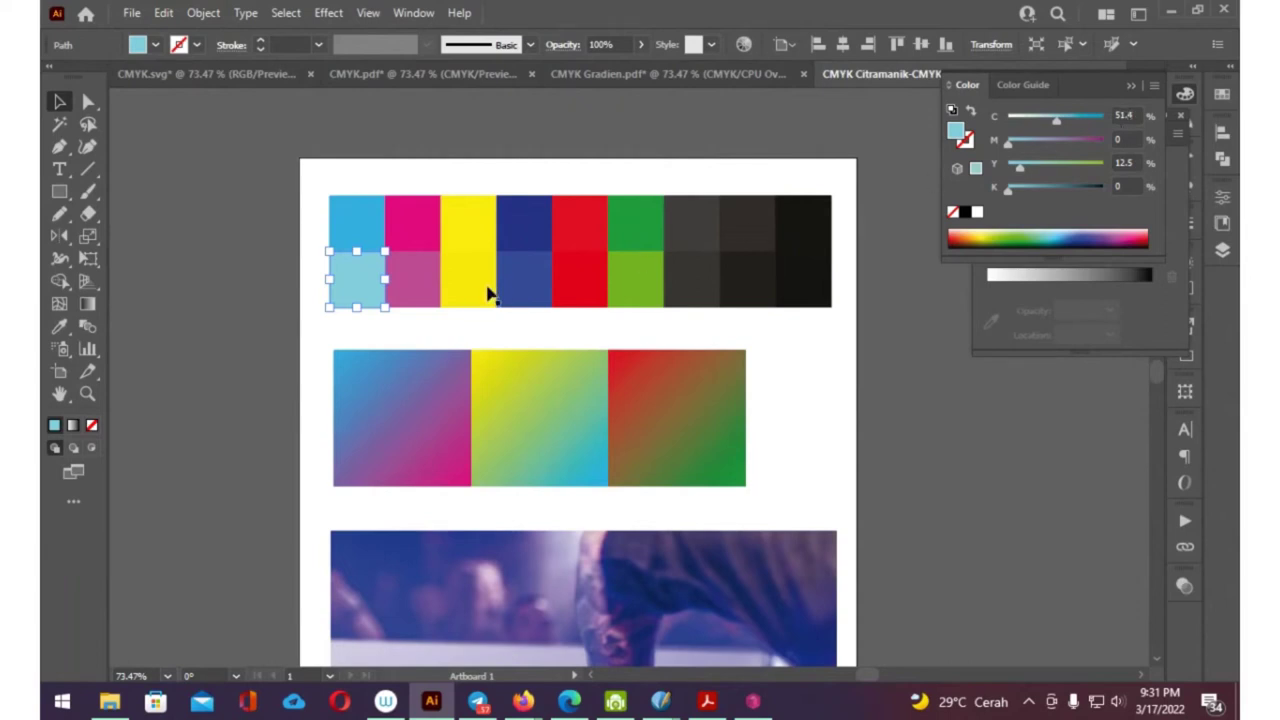
left_click(424, 285)
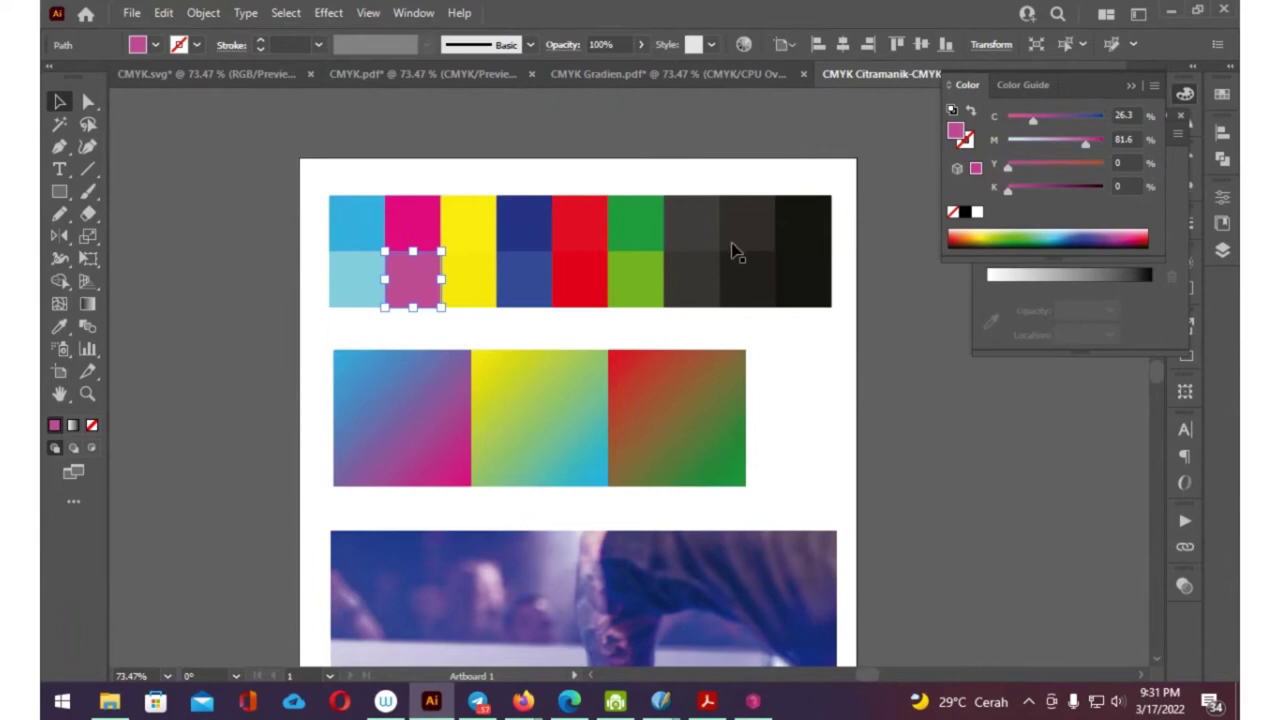
left_click(373, 370)
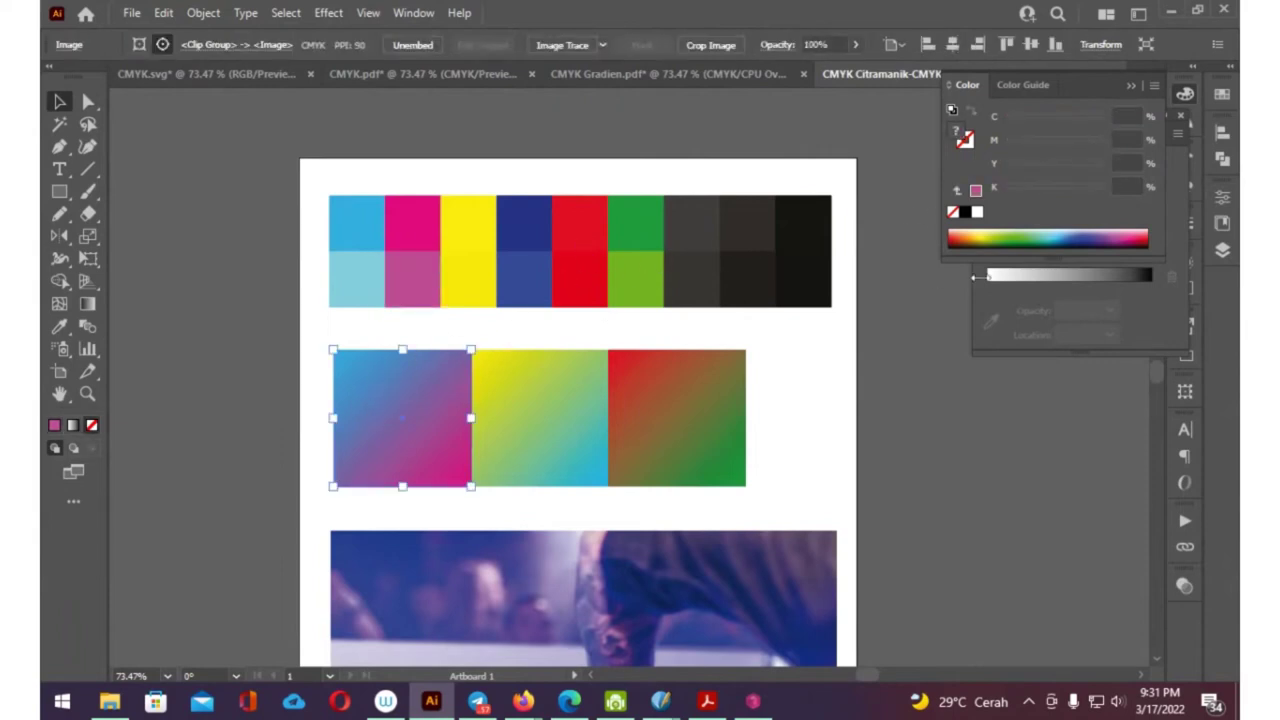
Check the selected gradient square's Transparency and Gradient panel settings
left_click(1184, 586)
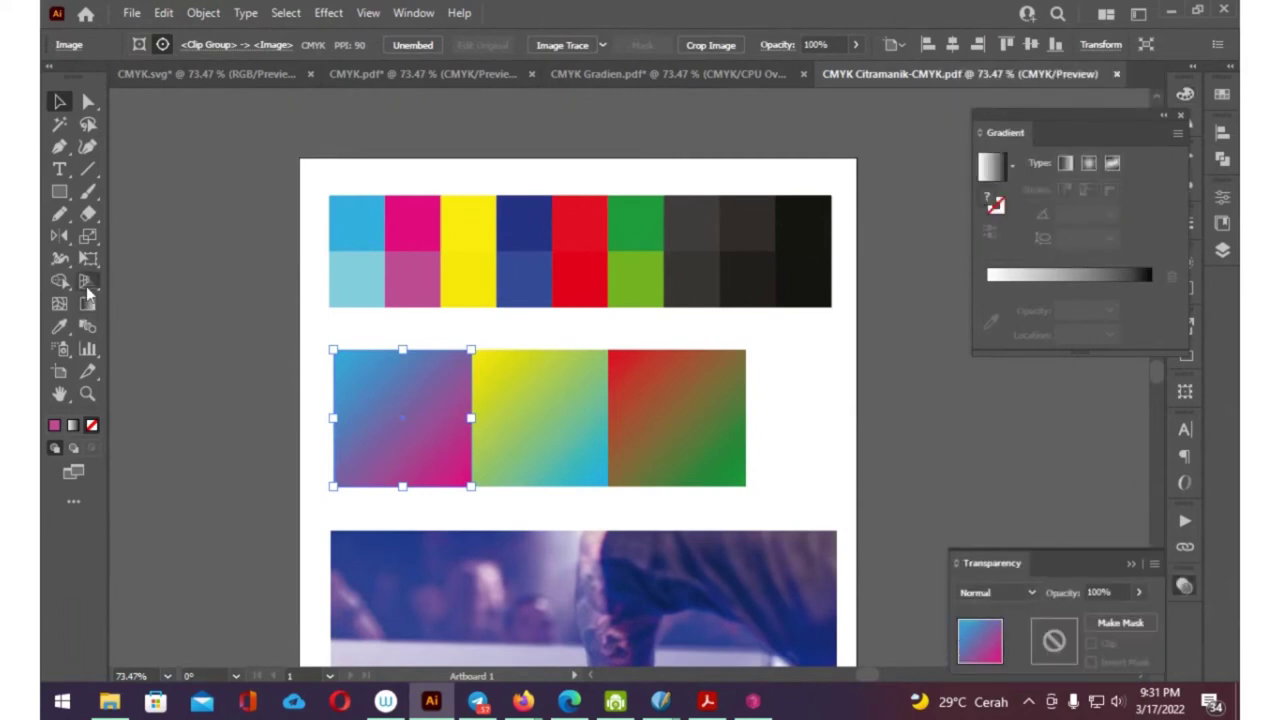
key("period")
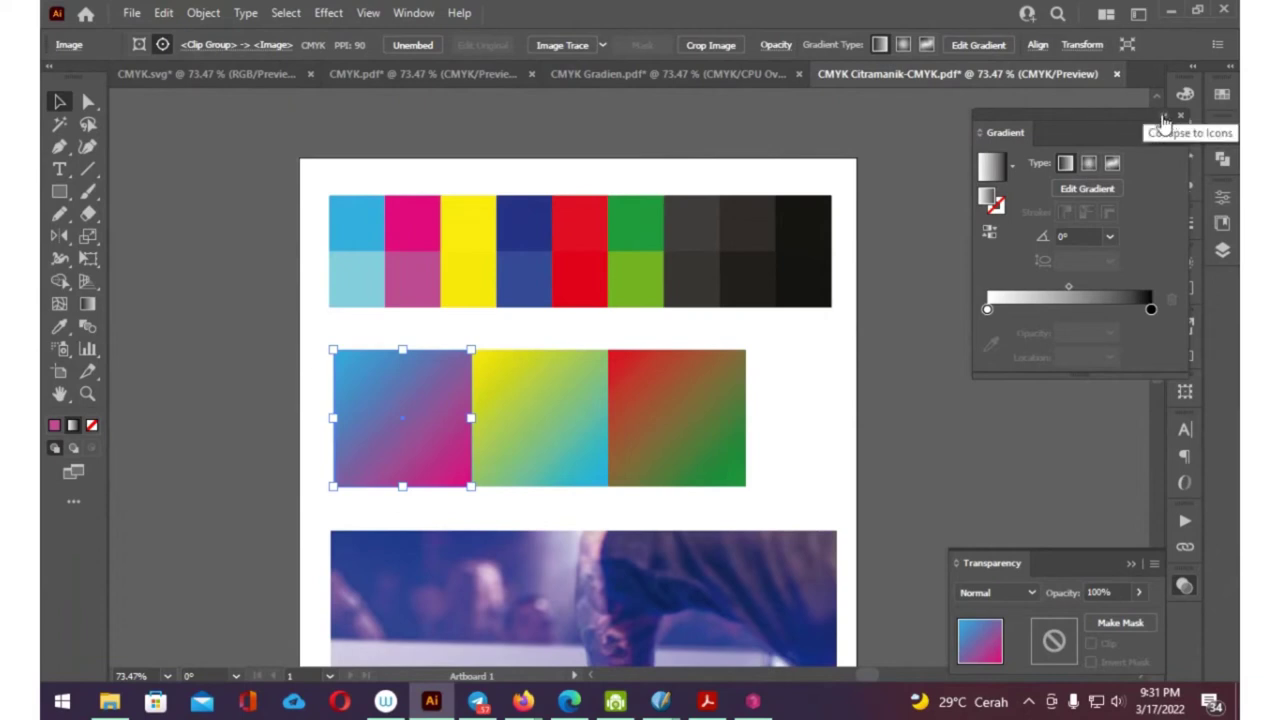
left_click(1164, 120)
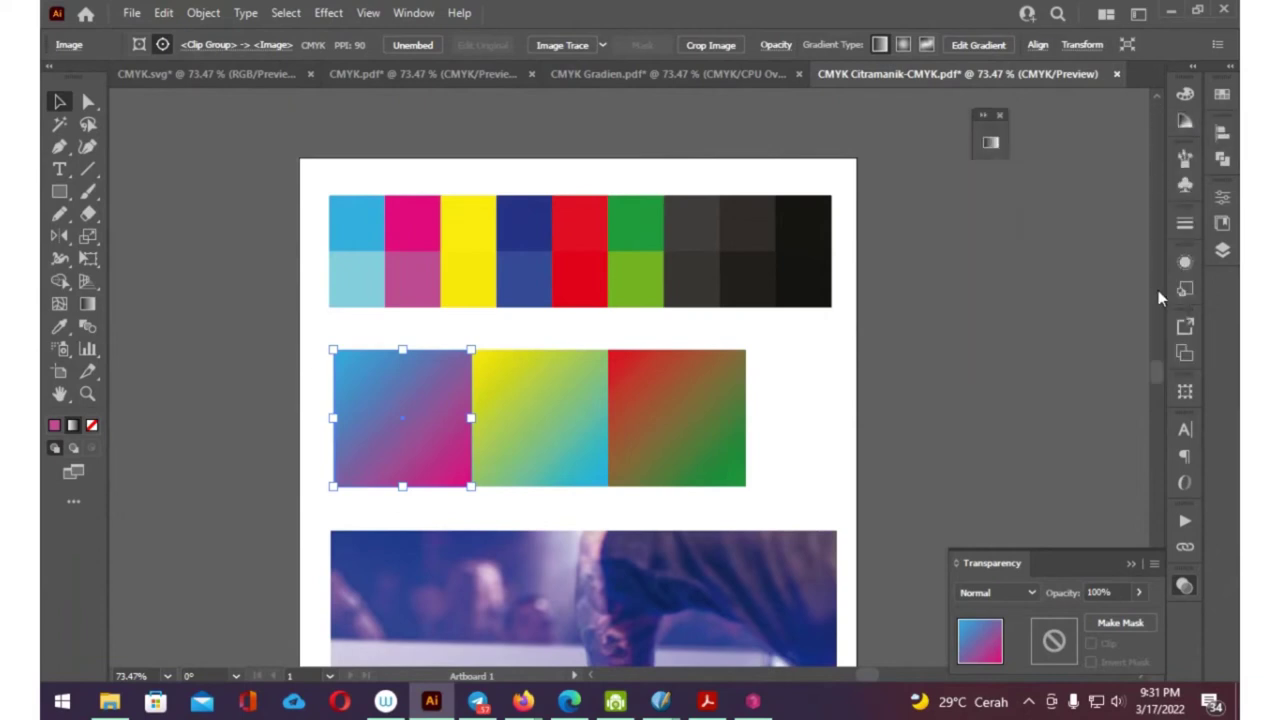
Expand Layer 1's third clip group and its nested clip groups in an enlarged Layers panel
left_click(1222, 250)
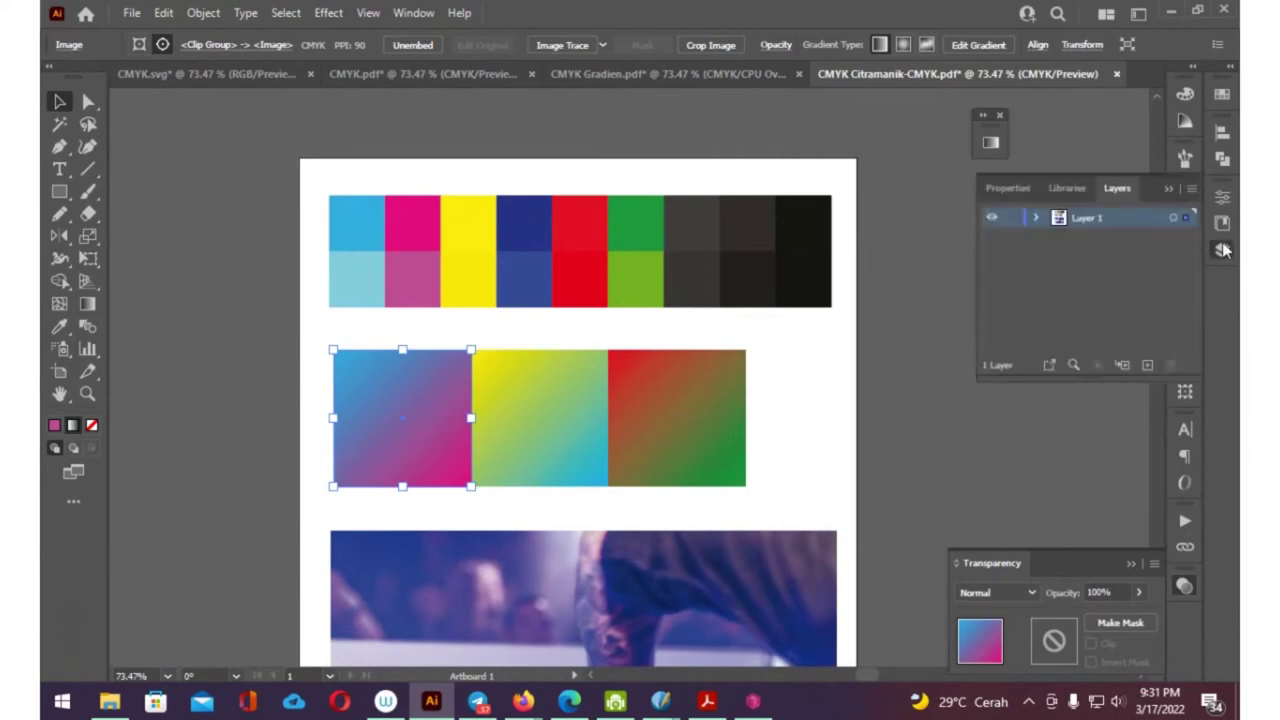
left_click(1037, 218)
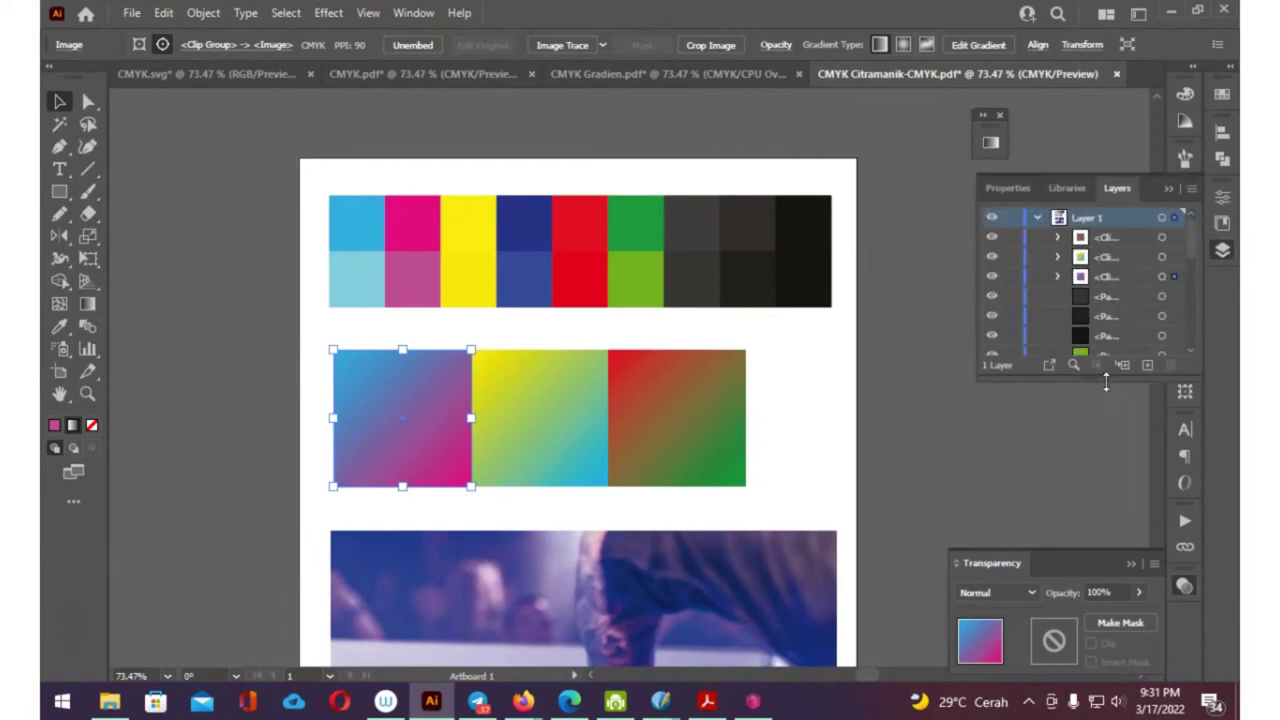
left_click_drag(1106, 383, 1106, 540)
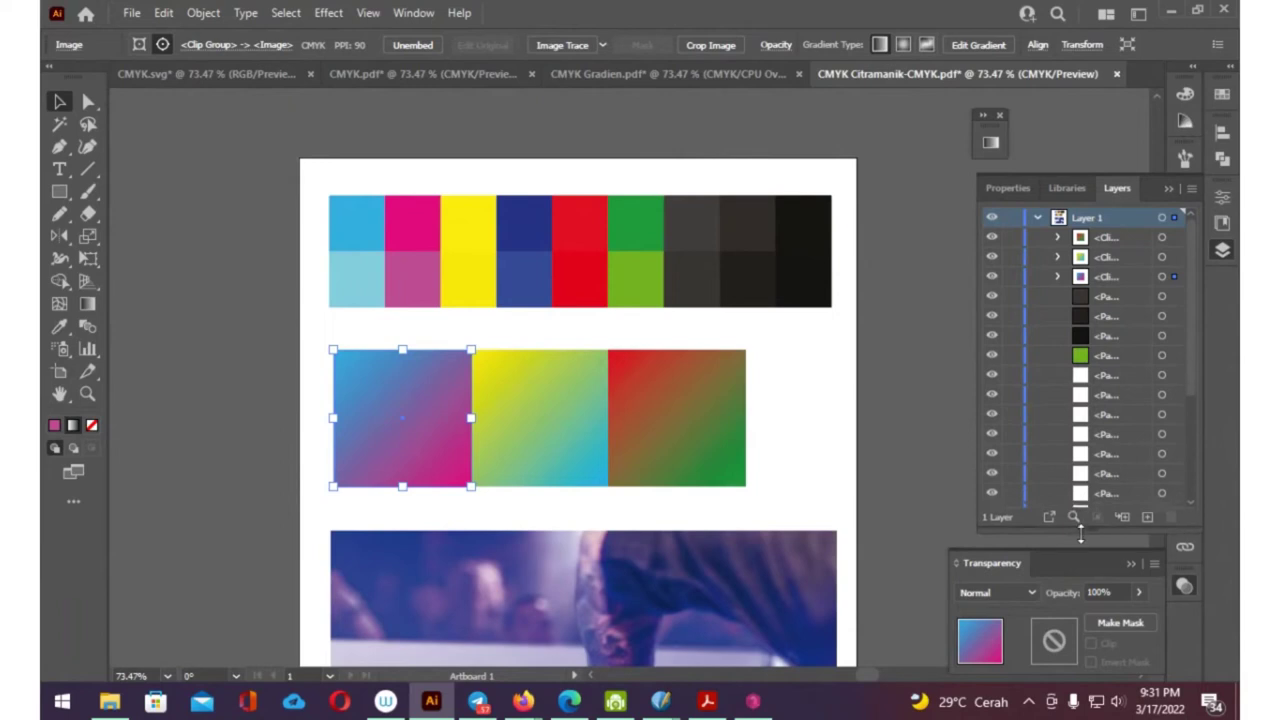
left_click(1058, 277)
left_click(1080, 315)
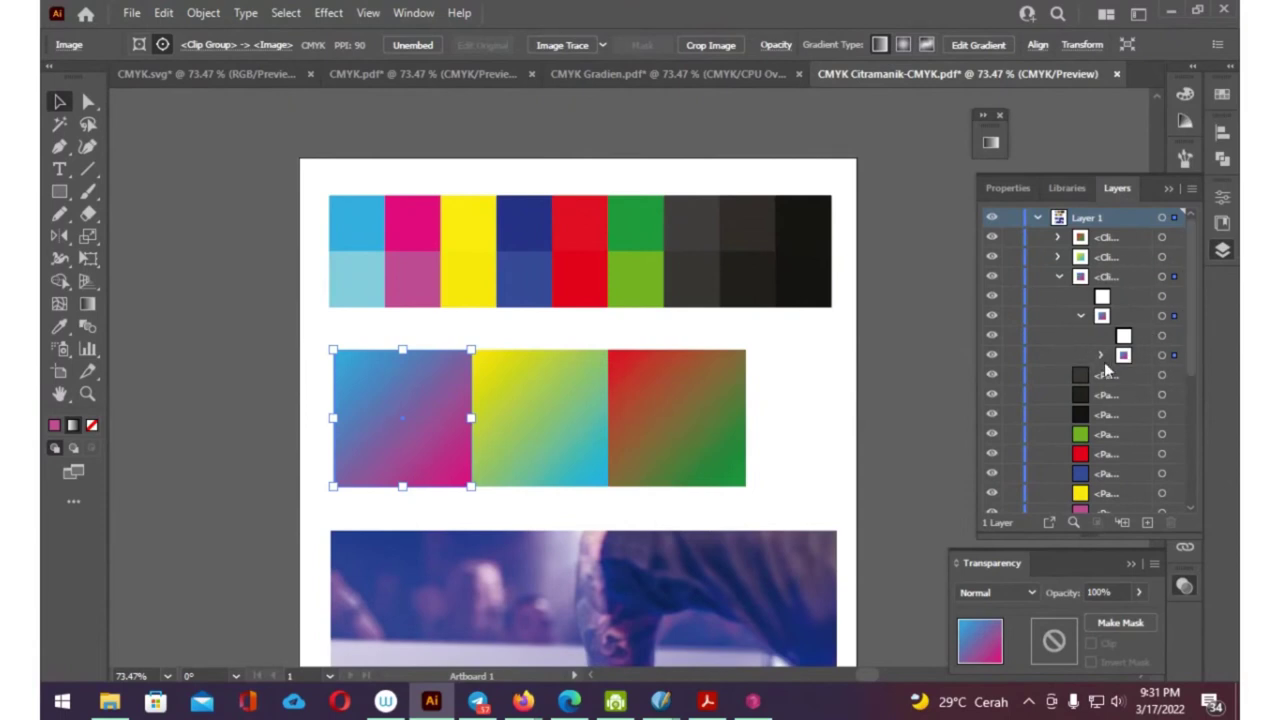
left_click(1106, 360)
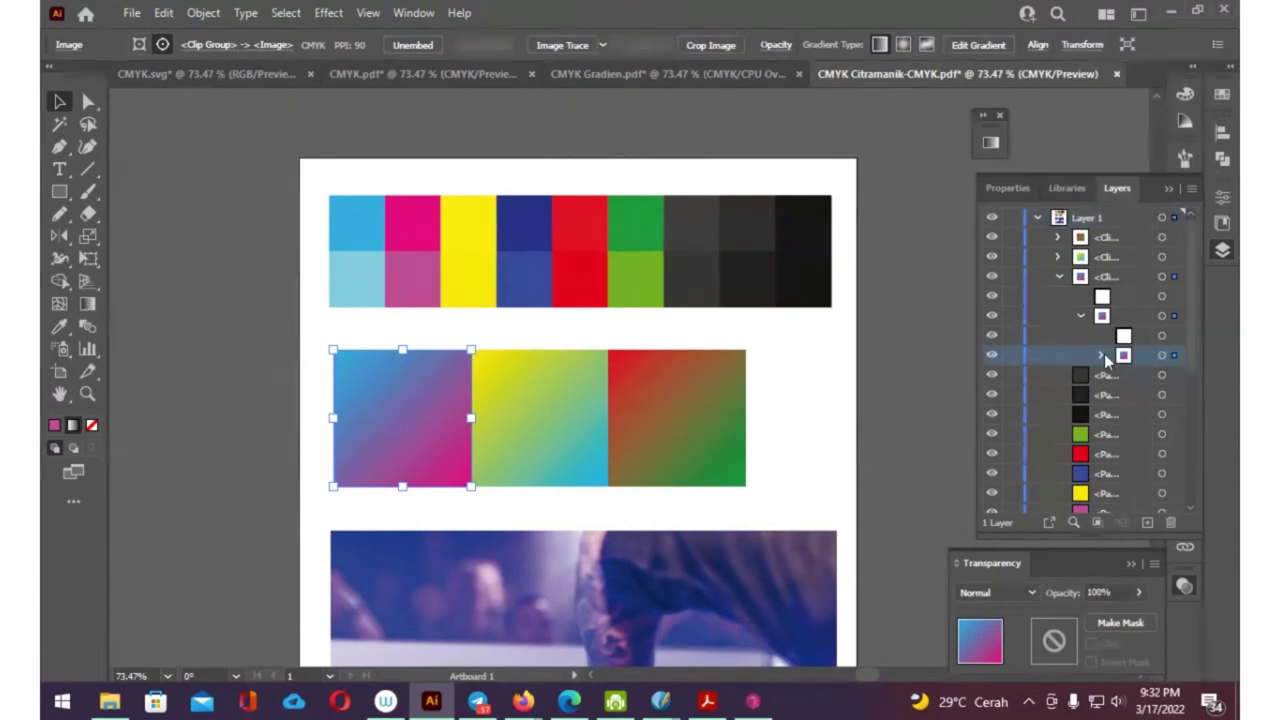
left_click(1102, 356)
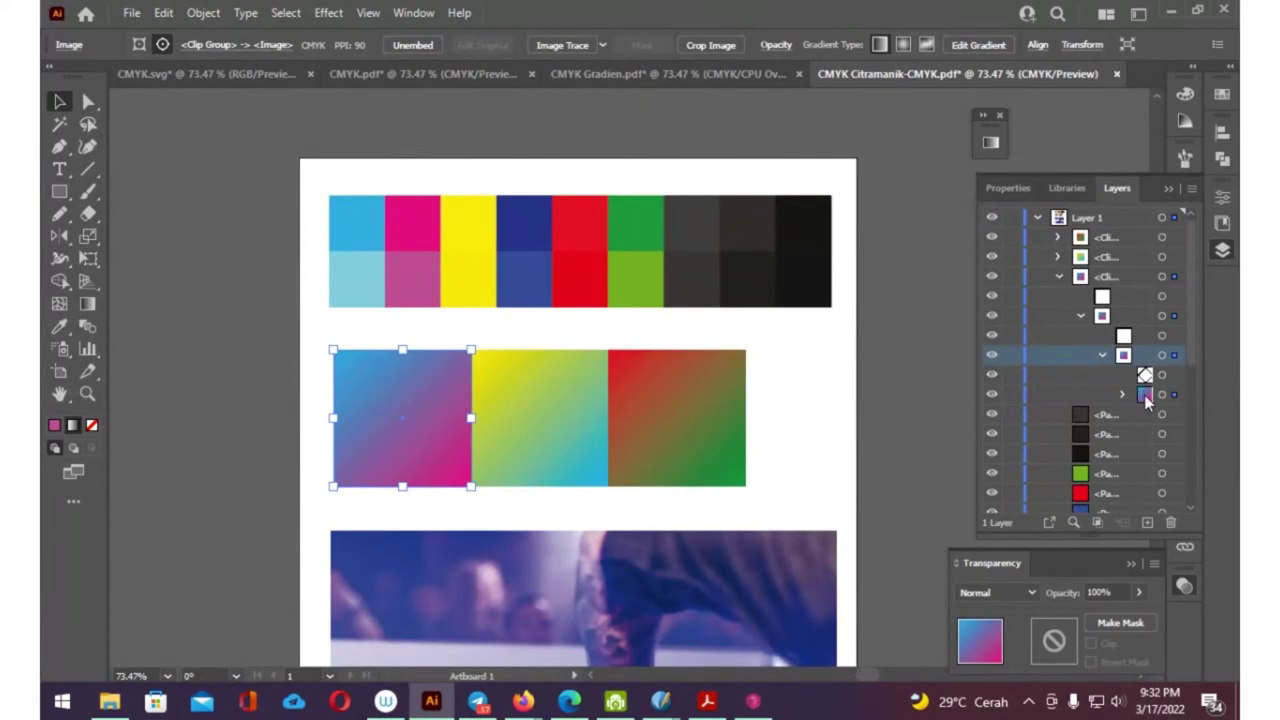
left_click(1146, 398)
left_click(1123, 395)
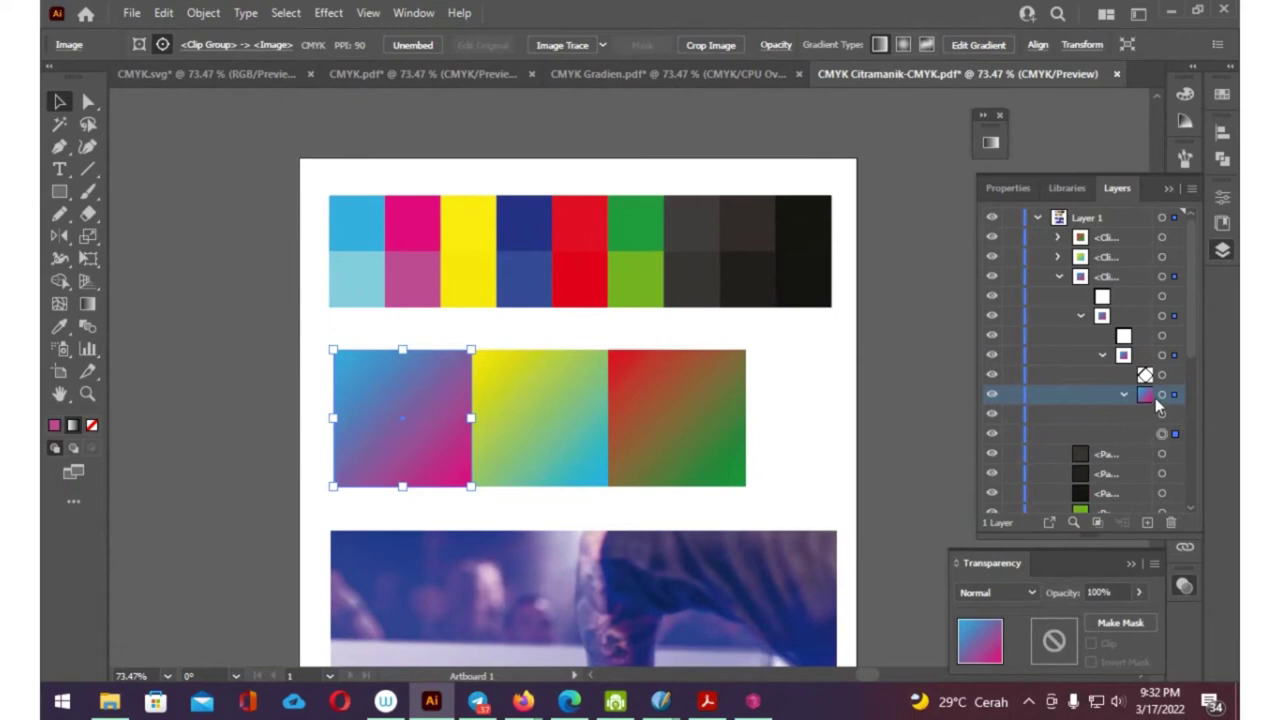
left_click(1161, 396)
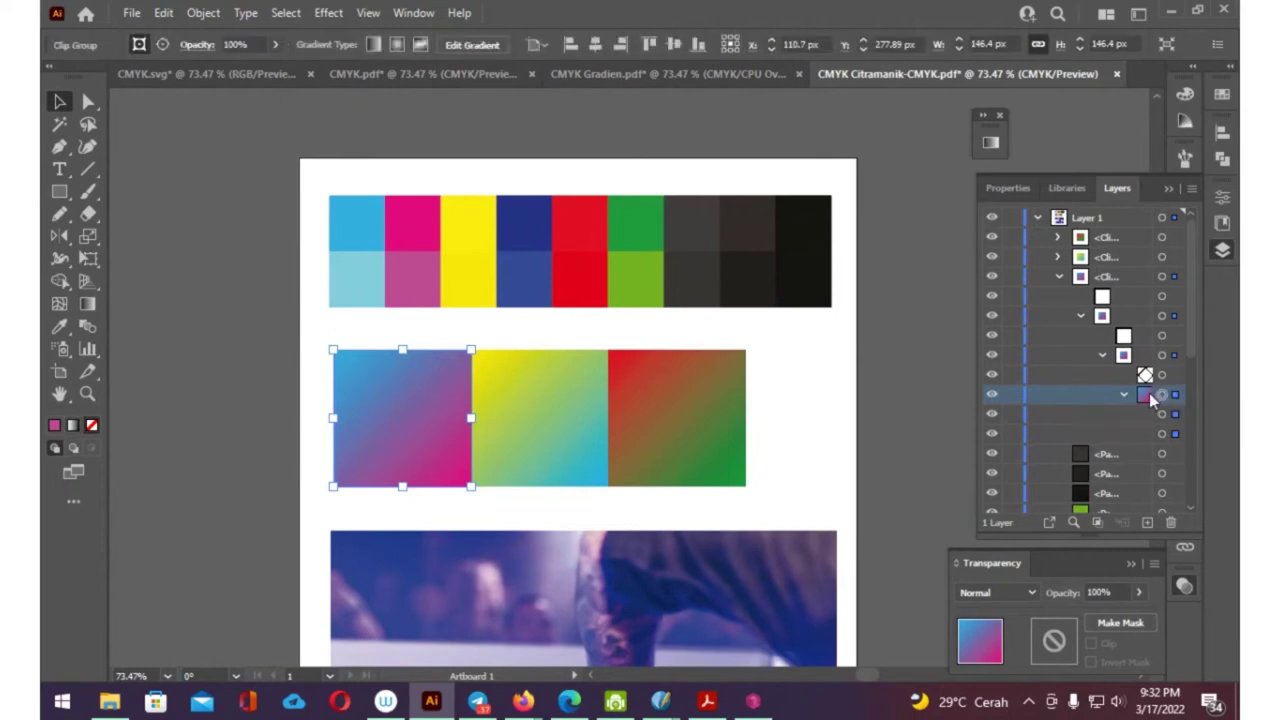
Recheck the Transparency and Gradient panels, then select the clip group and compound clipping path
left_click(1183, 587)
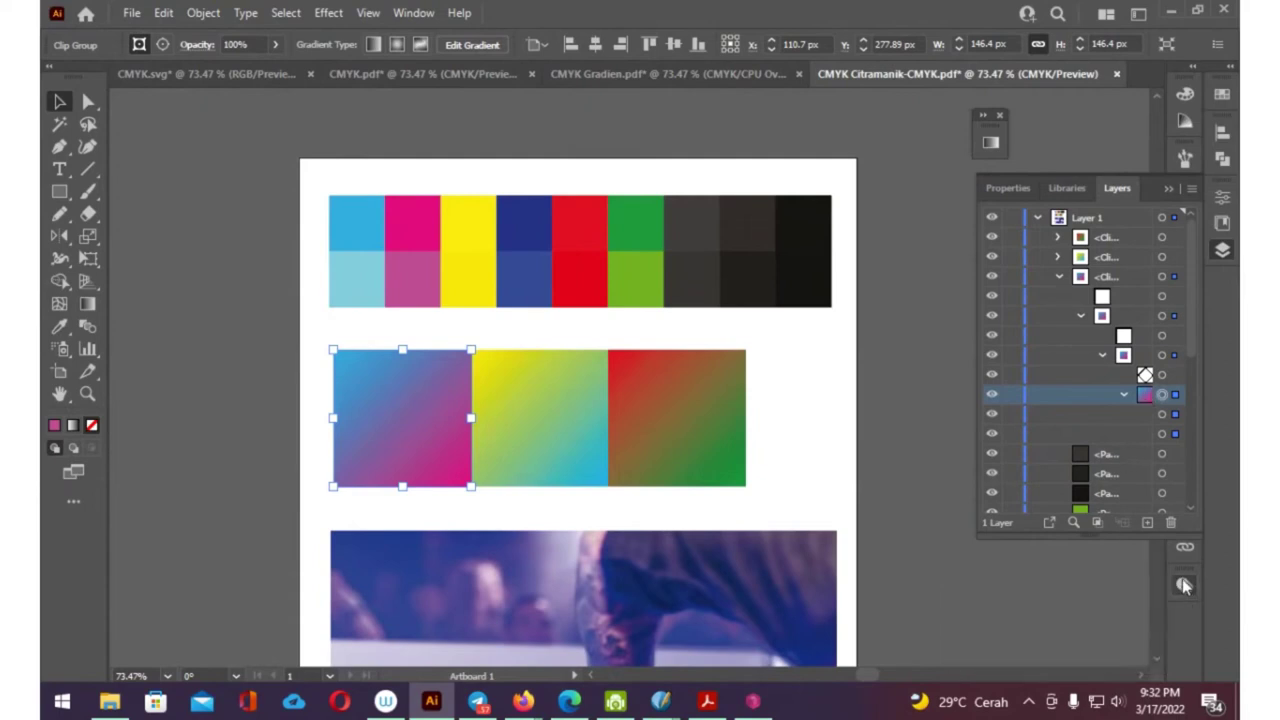
left_click(1168, 188)
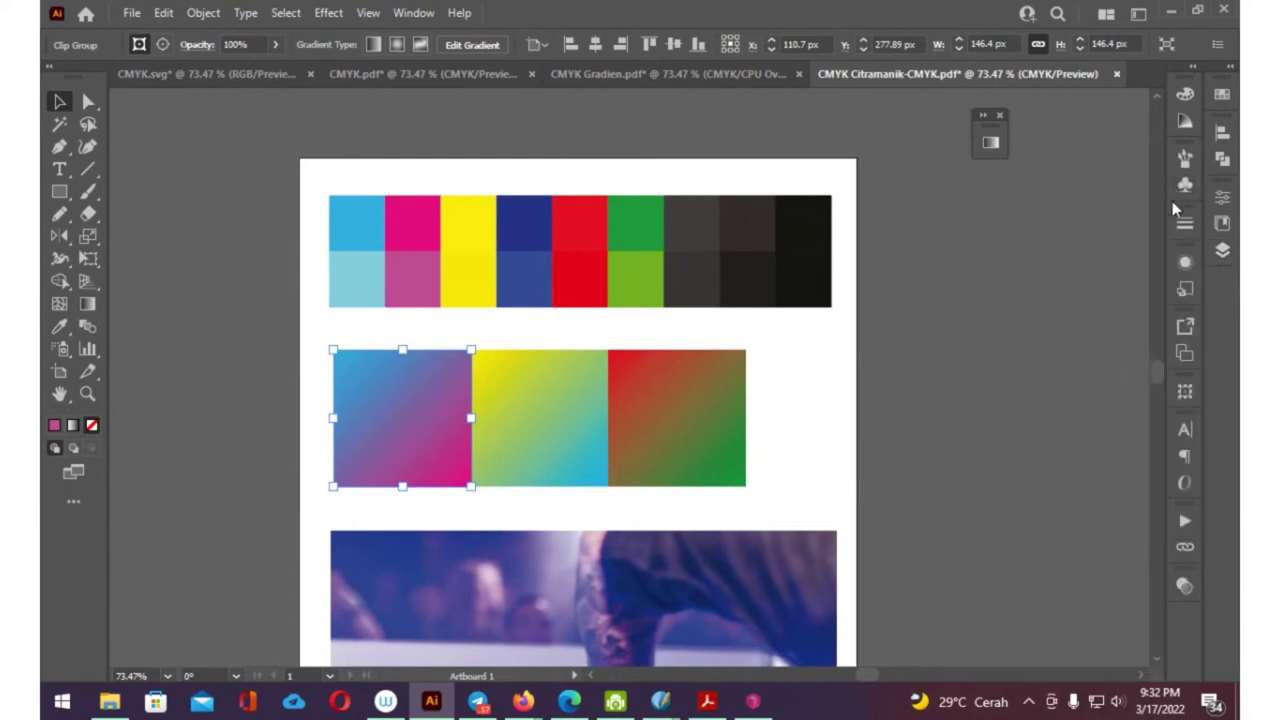
left_click(1185, 588)
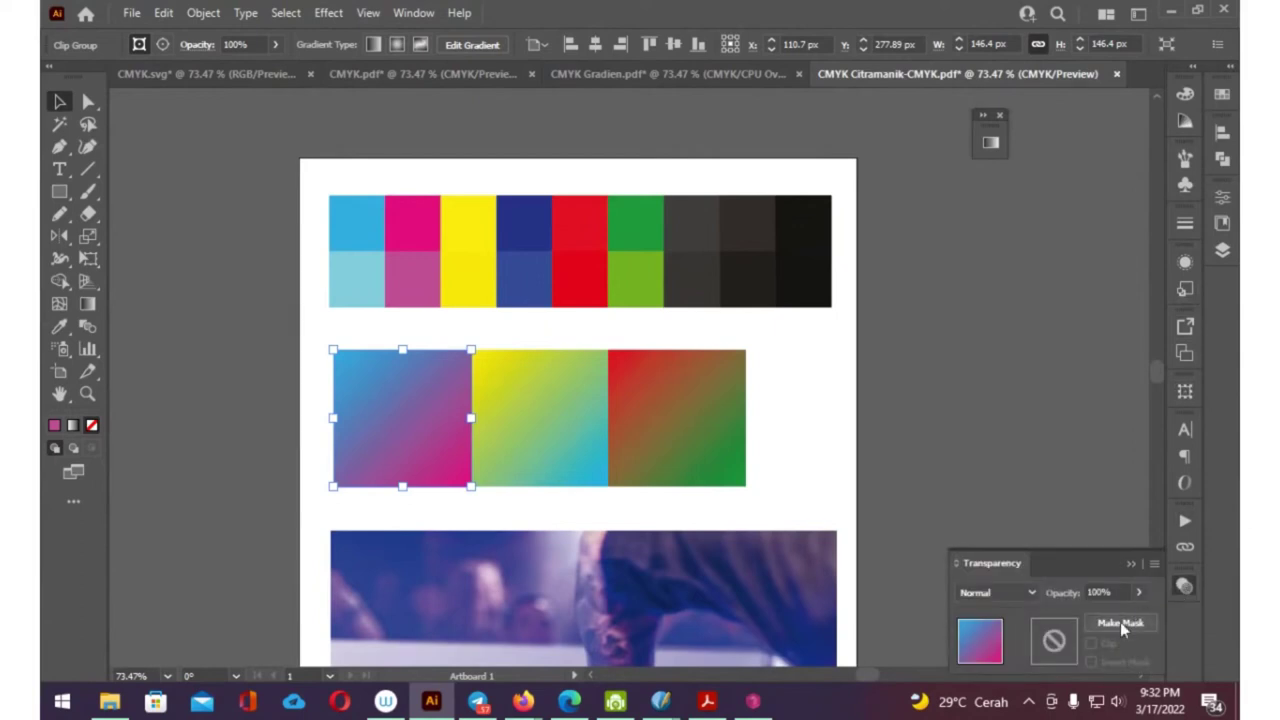
left_click(1183, 588)
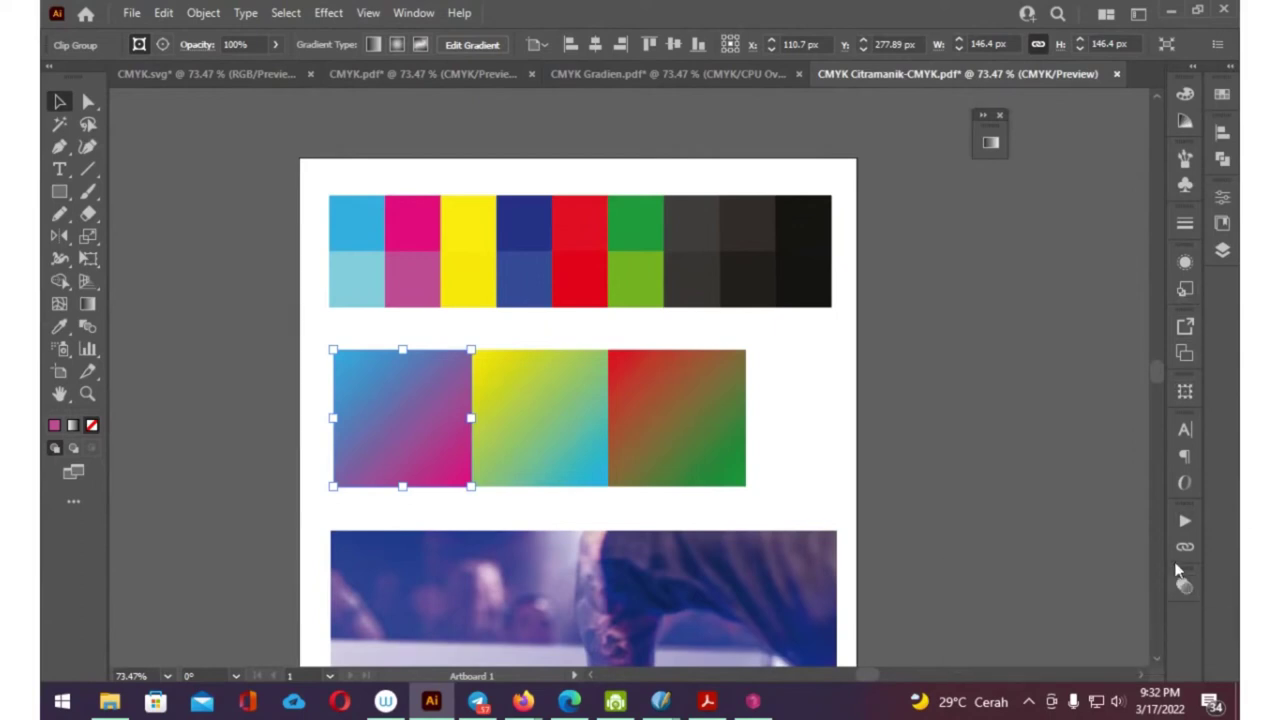
left_click(990, 142)
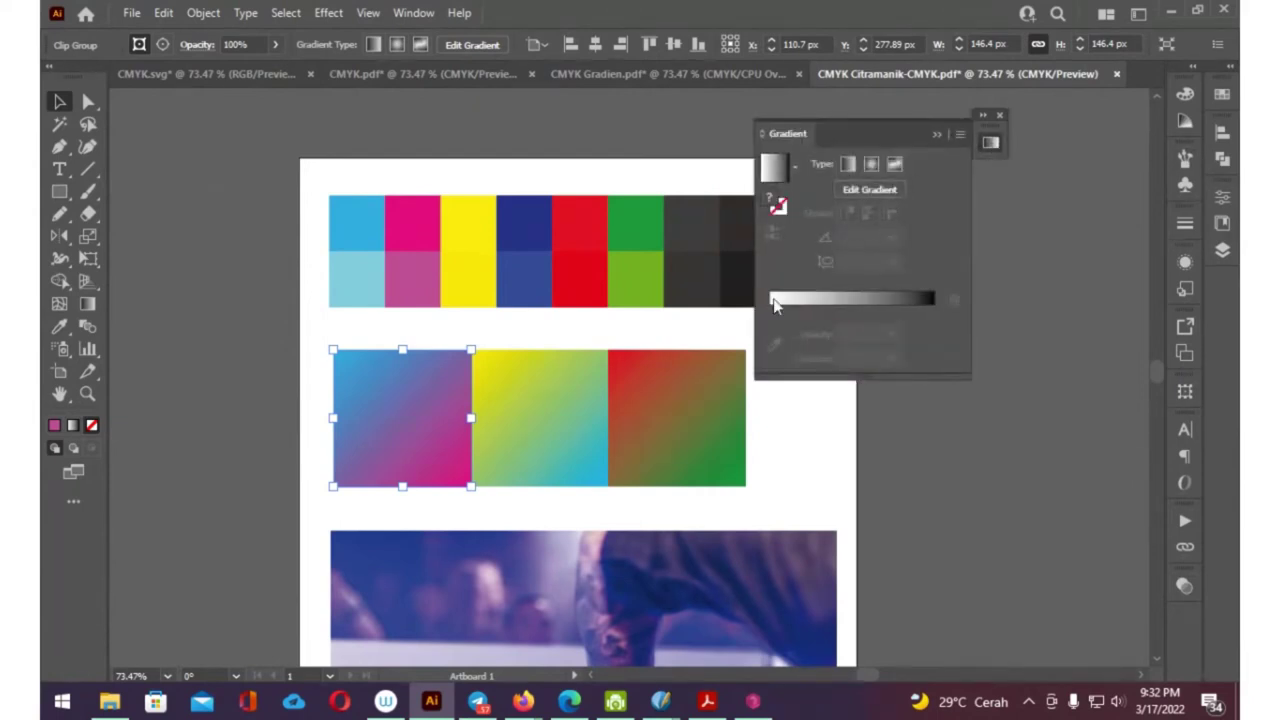
left_click(1220, 254)
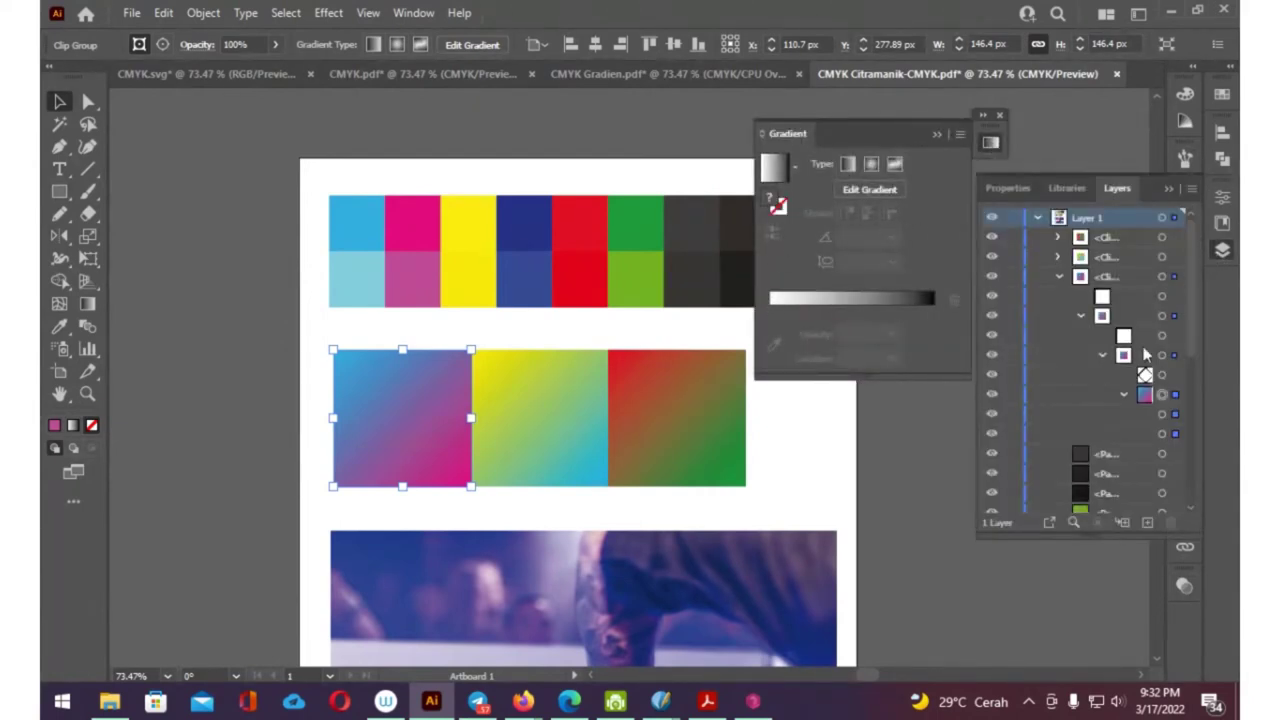
left_click(1152, 396)
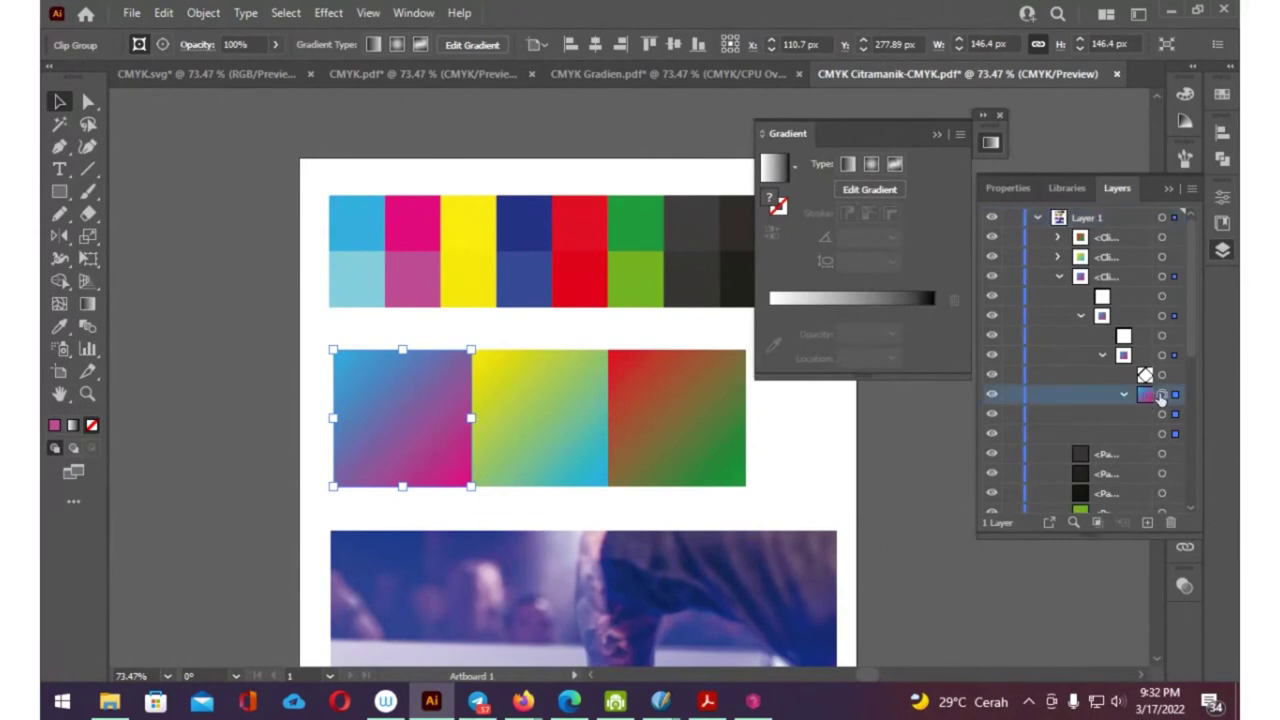
left_click(1162, 395)
Drag the square's corners with Direct Selection, then inspect the image and clipping path in a widened Layers panel
left_click(88, 102)
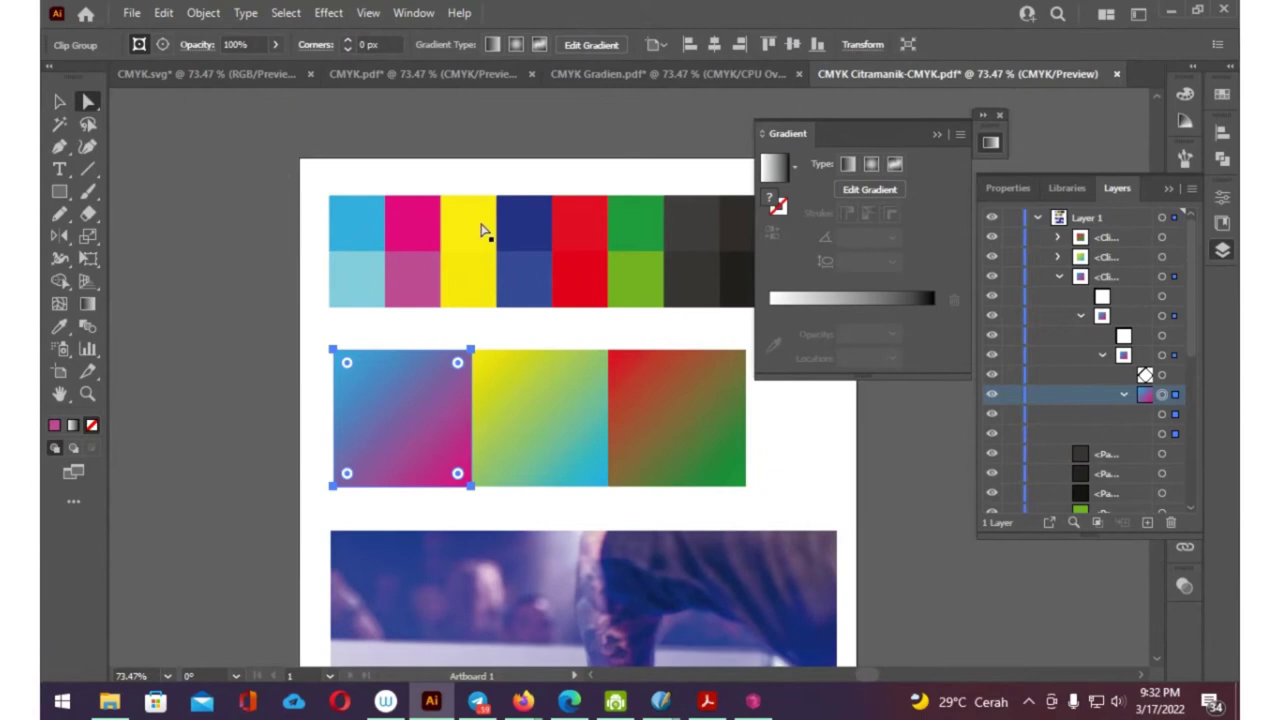
mouse_move(457, 362)
left_mouse_down()
mouse_move(463, 401)
mouse_move(481, 346)
left_mouse_up()
left_click(88, 304)
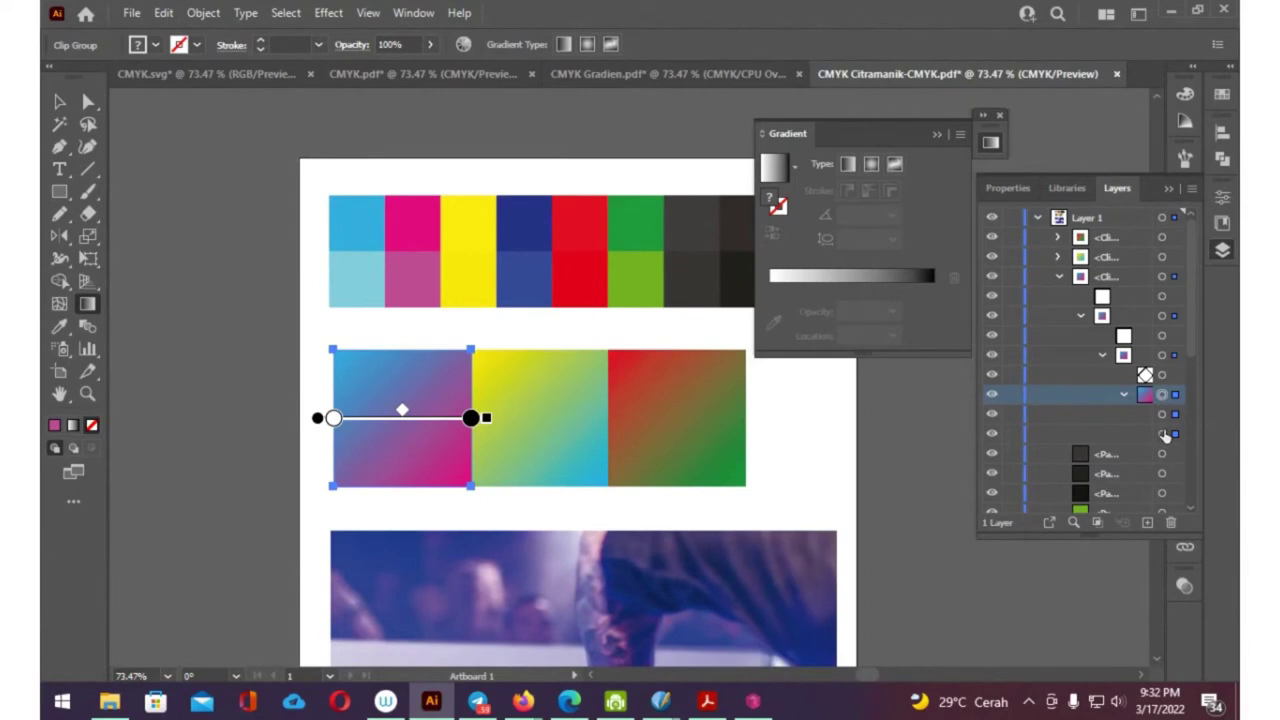
left_click(1162, 434)
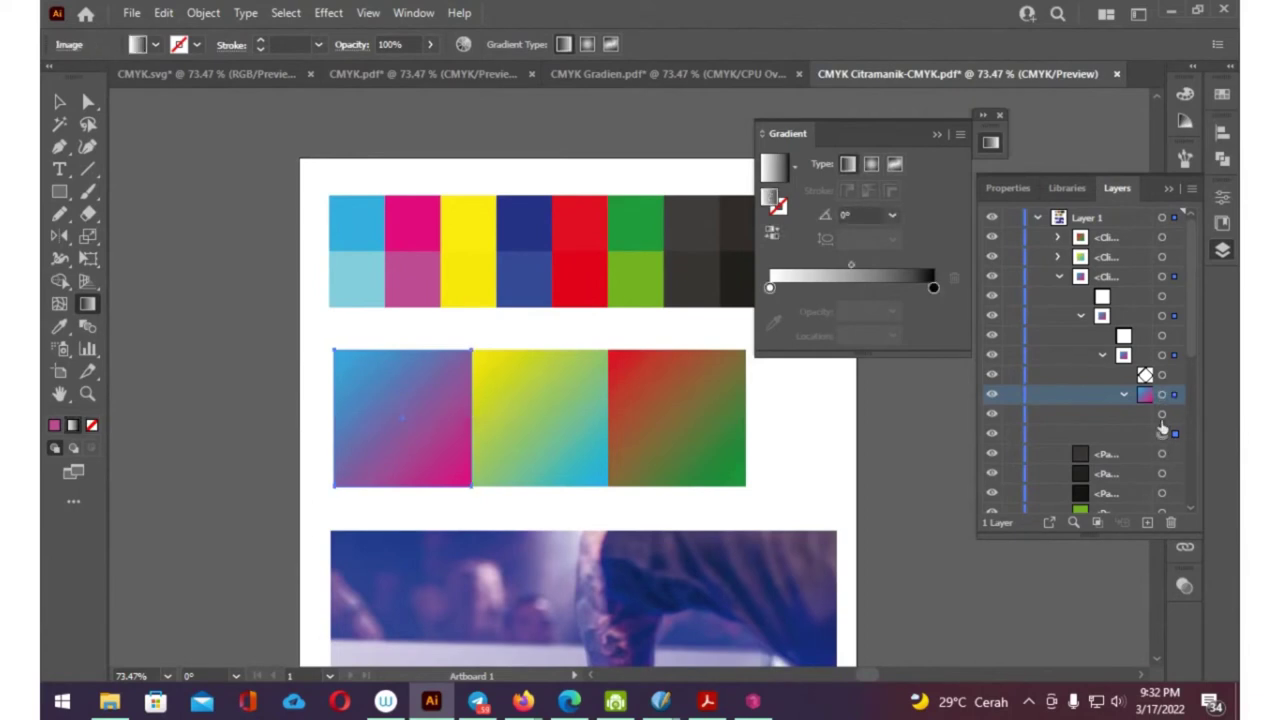
left_click(1161, 416)
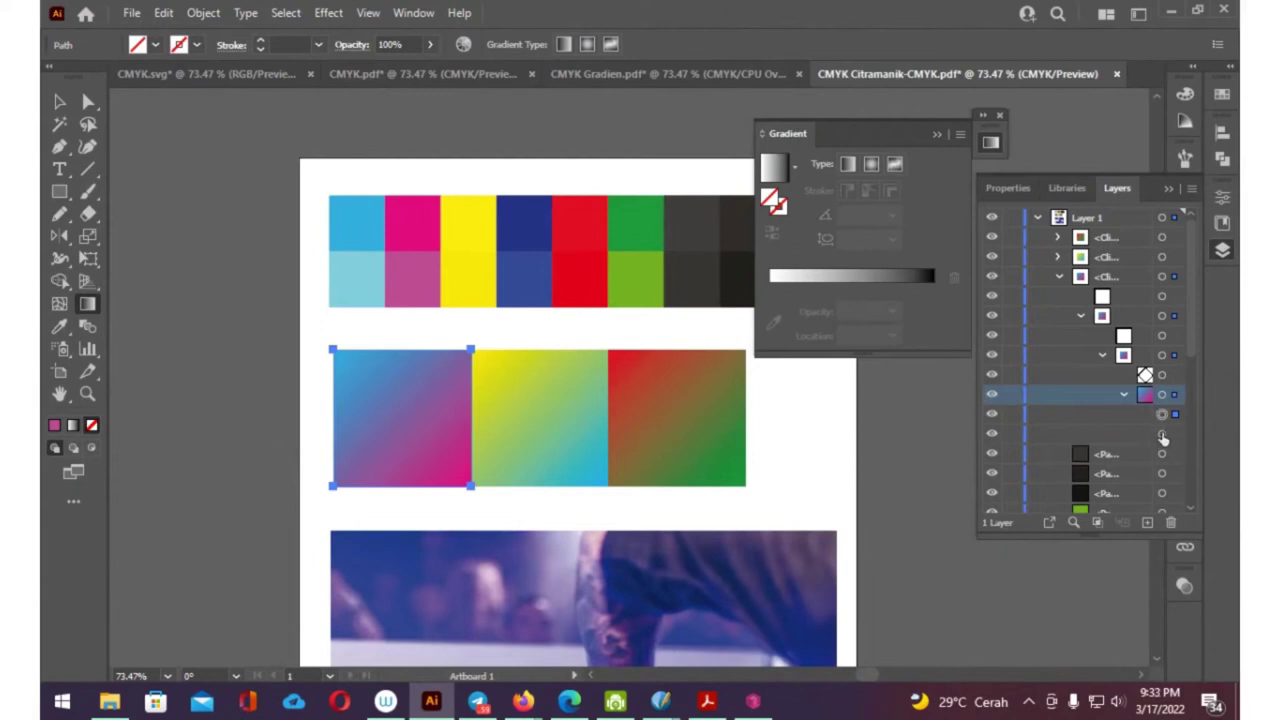
left_click(1162, 436)
left_click_drag(977, 403, 808, 403)
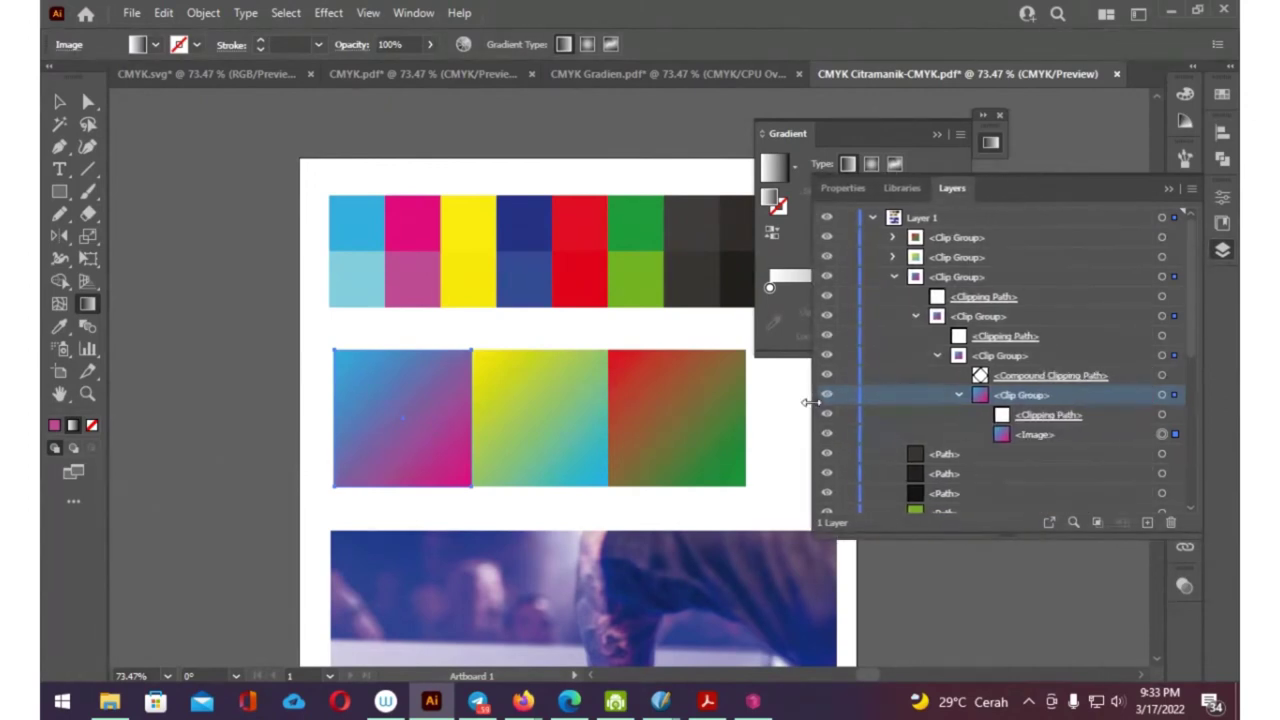
left_click(1044, 434)
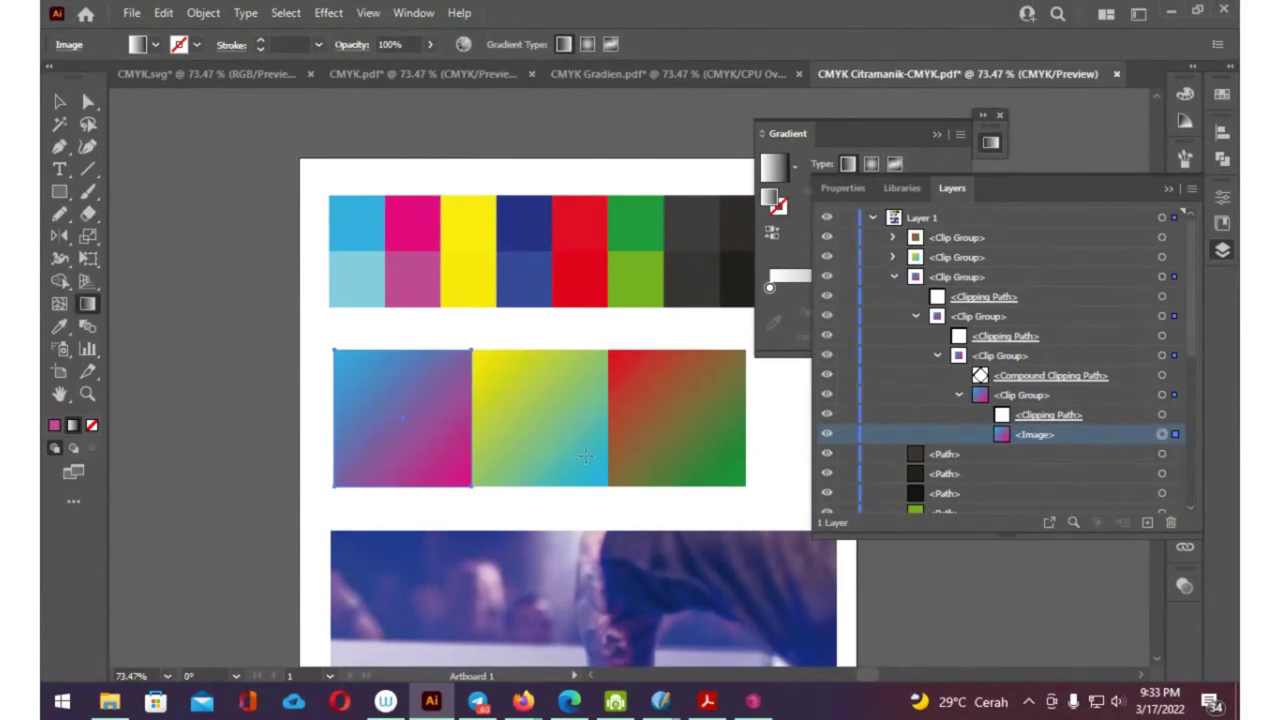
left_click_drag(585, 456, 504, 270)
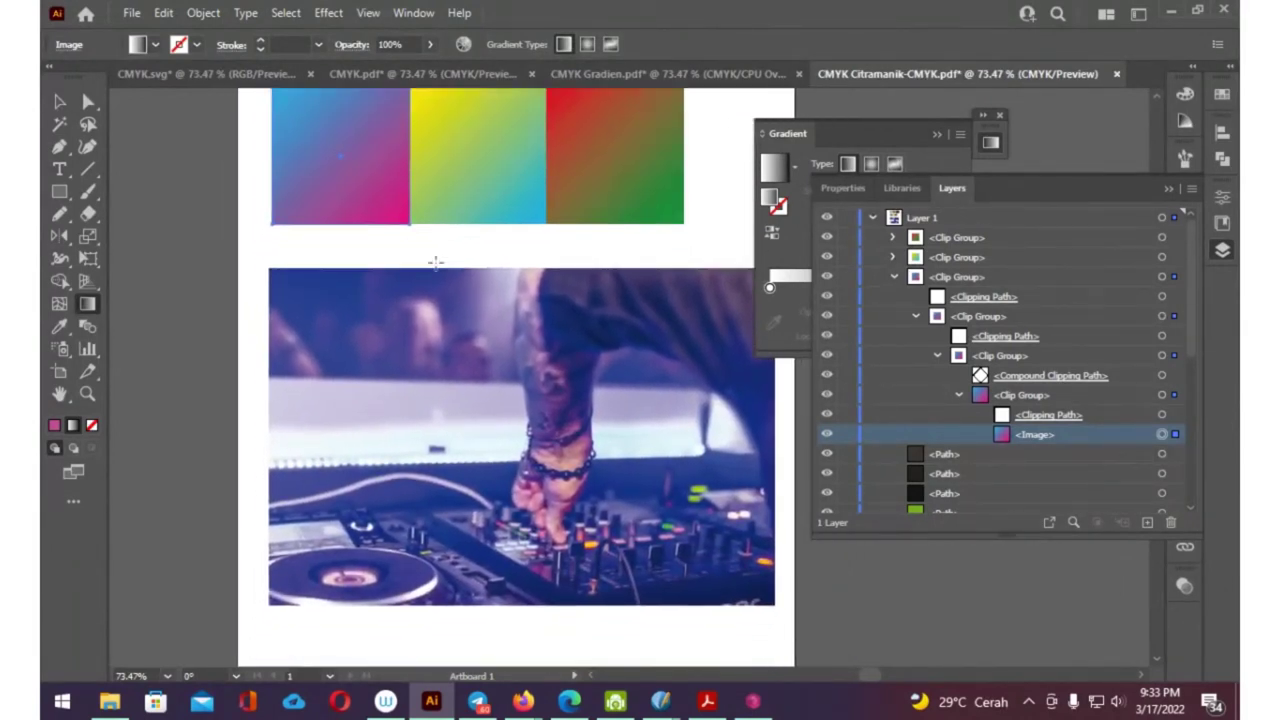
left_click(56, 104)
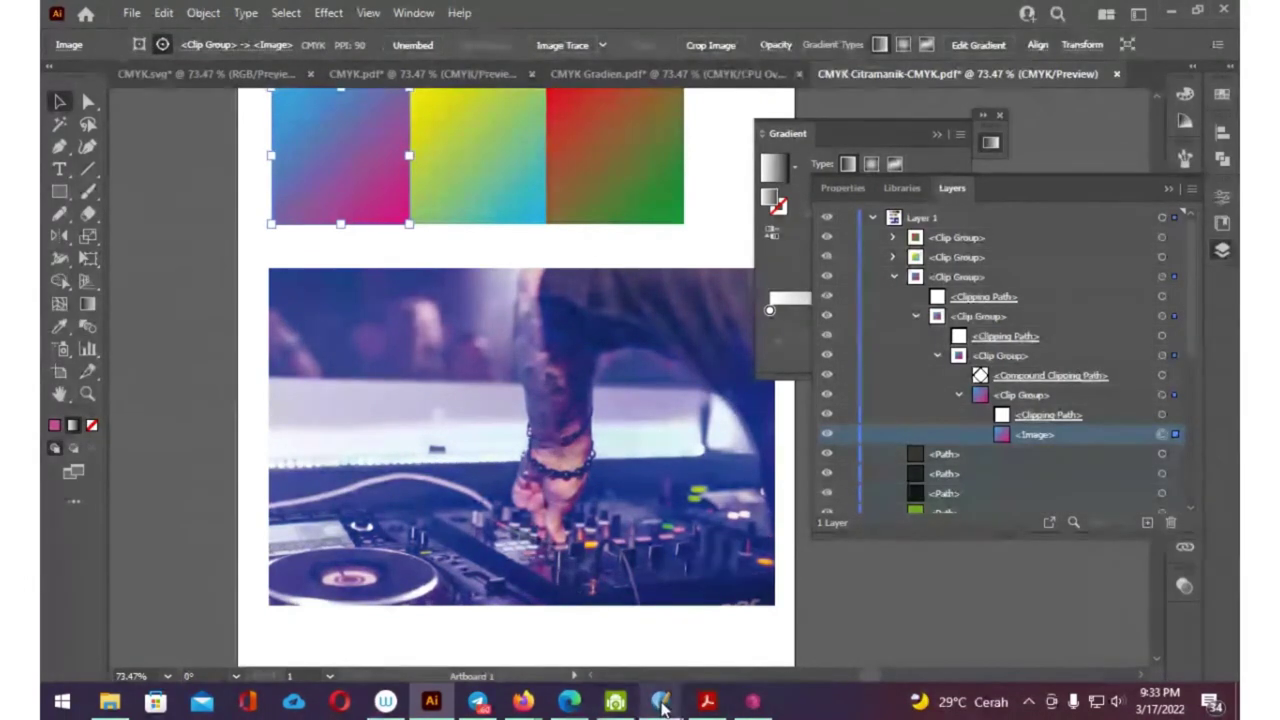
mouse_move(661, 701)
left_click(770, 630)
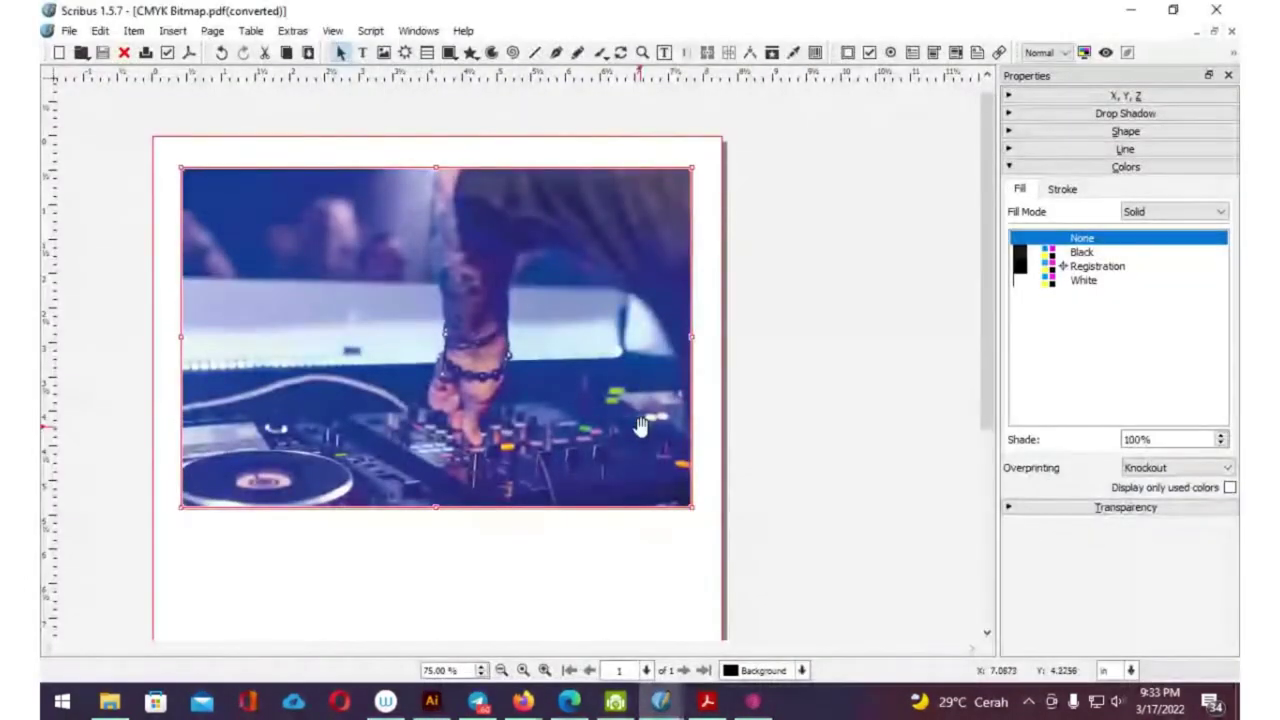
mouse_move(837, 14)
left_mouse_down()
mouse_move(975, 85)
mouse_move(943, 77)
left_mouse_up()
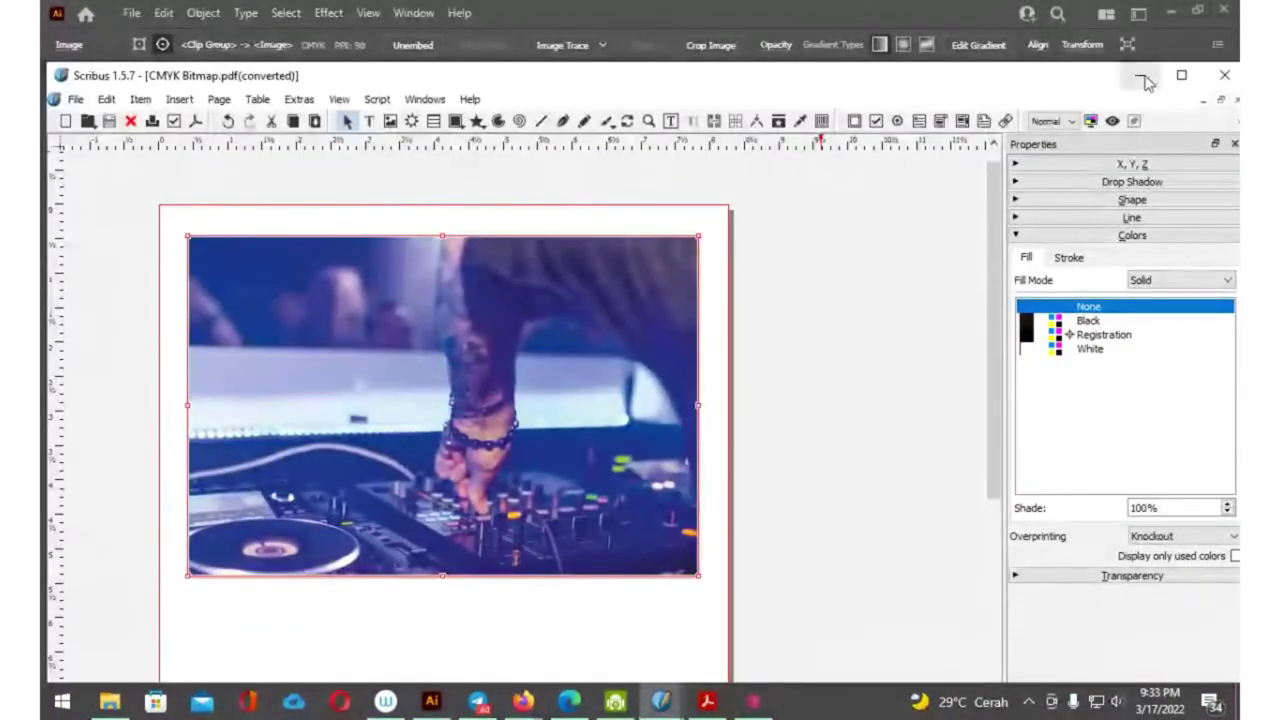
left_click(1144, 75)
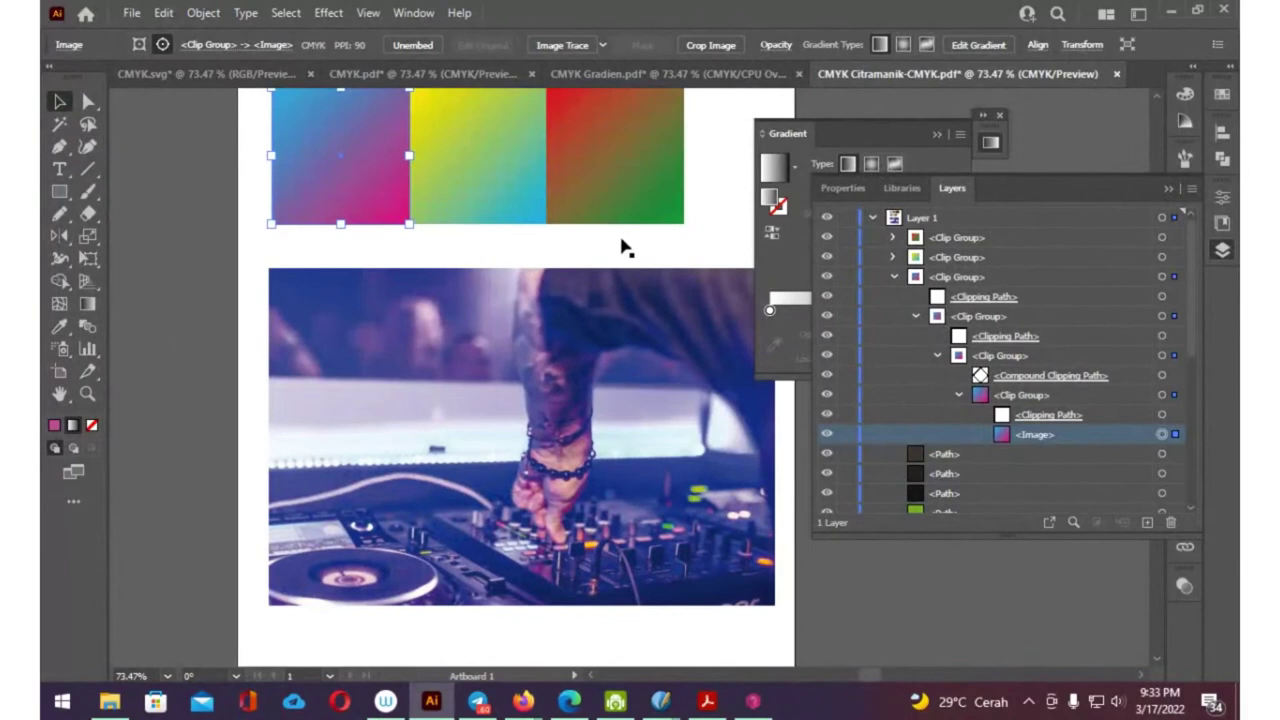
Read CMYK values for the dark blue, red, green, dark grey and darkest black (C 71, M 67.8, Y 66.7, K 87.8) top-bar swatches
scroll(600, 280, "up", 3)
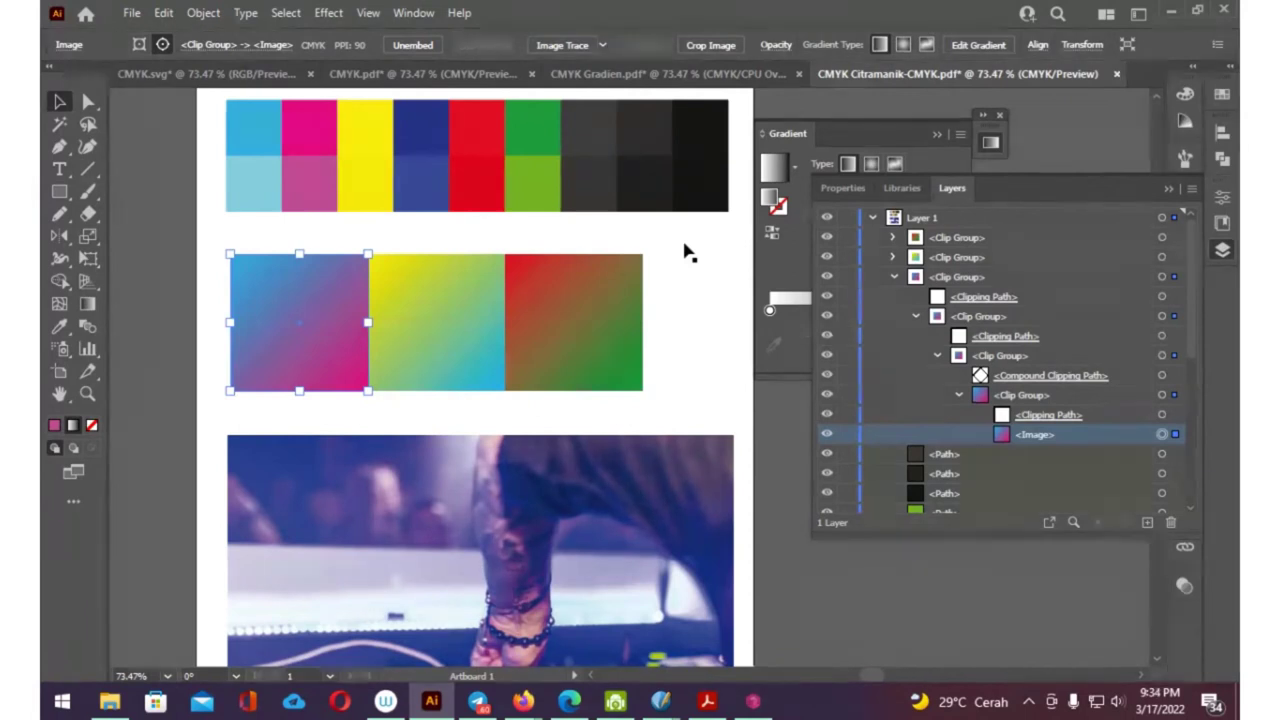
left_click(440, 123)
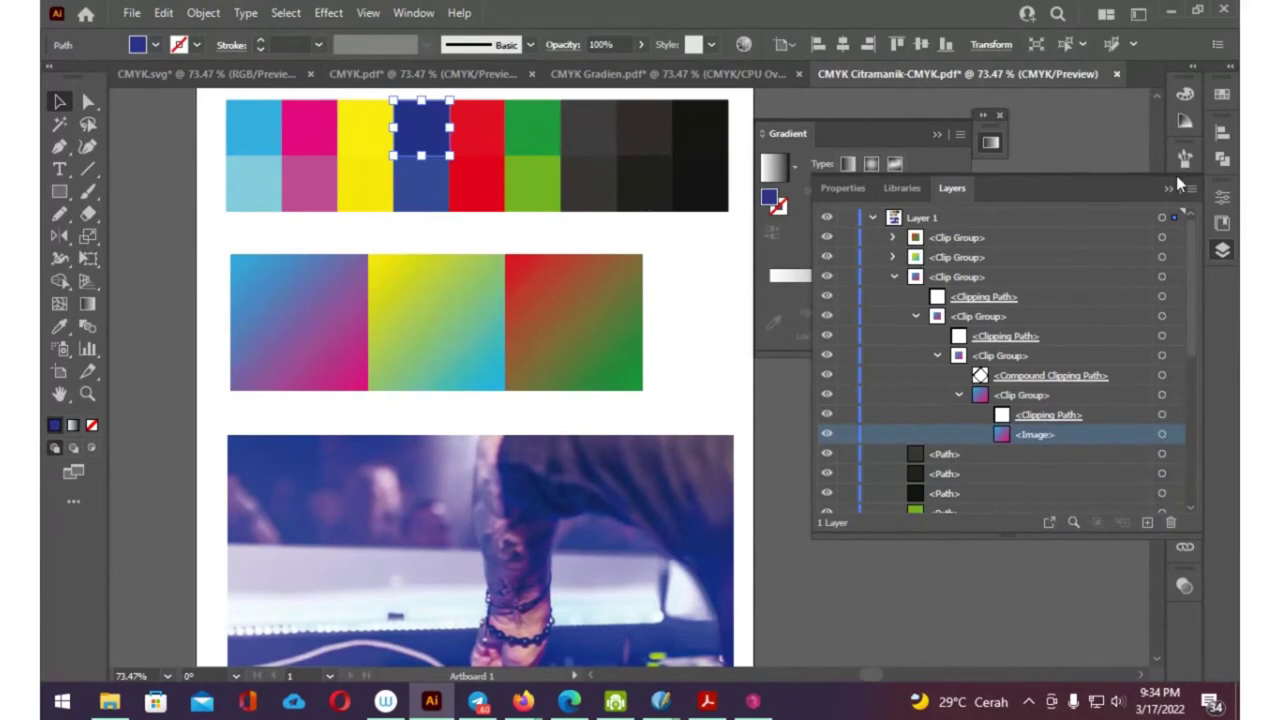
left_click(1170, 187)
left_click(1186, 95)
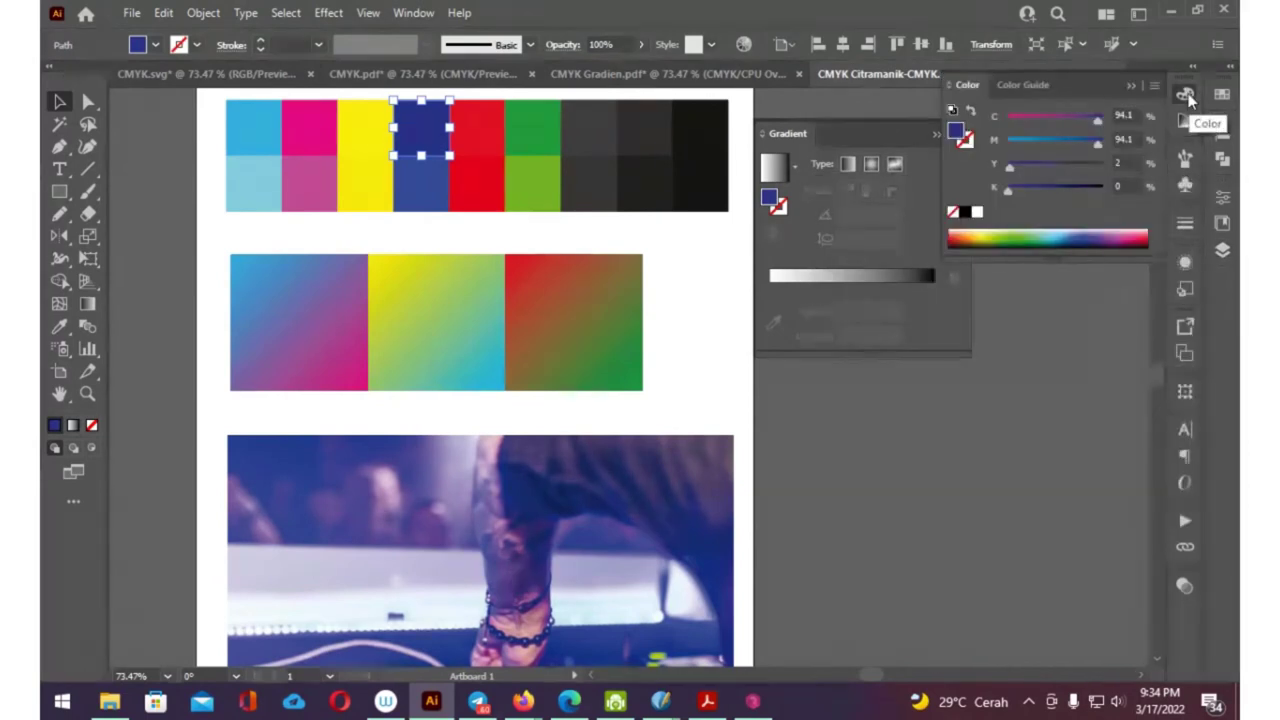
left_click(488, 127)
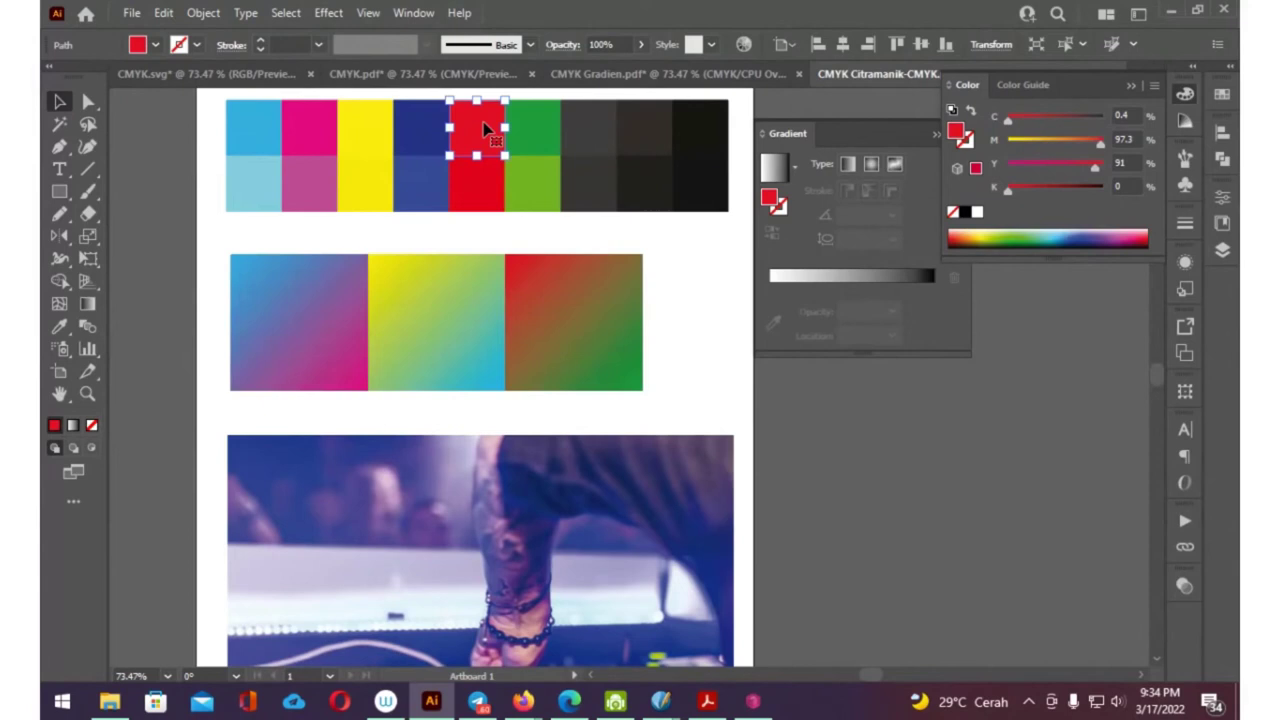
left_click(528, 130)
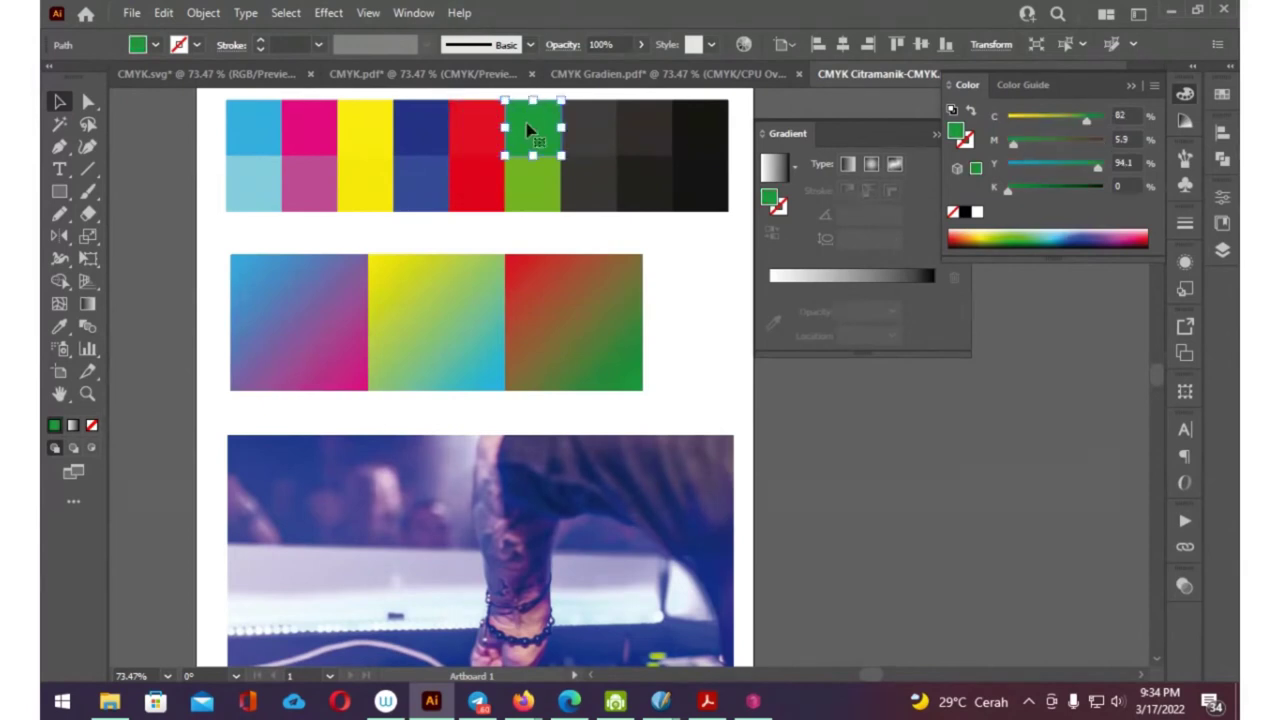
left_click(588, 132)
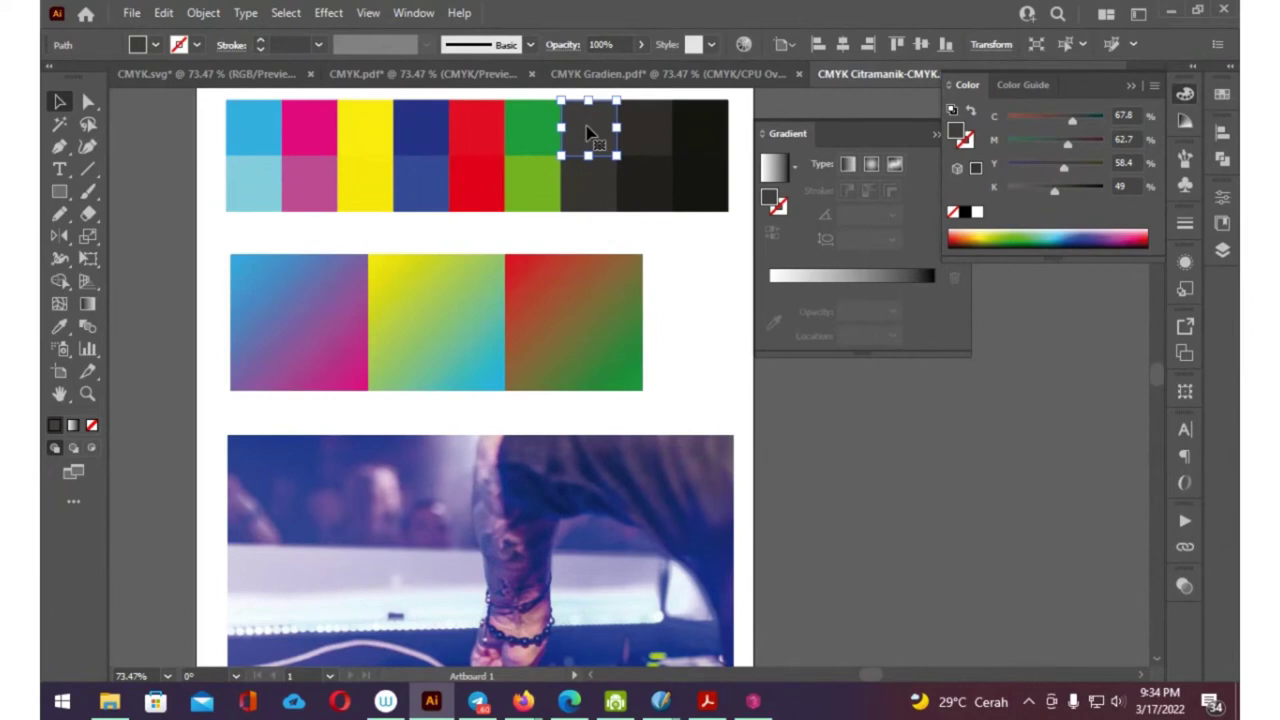
left_click(647, 131)
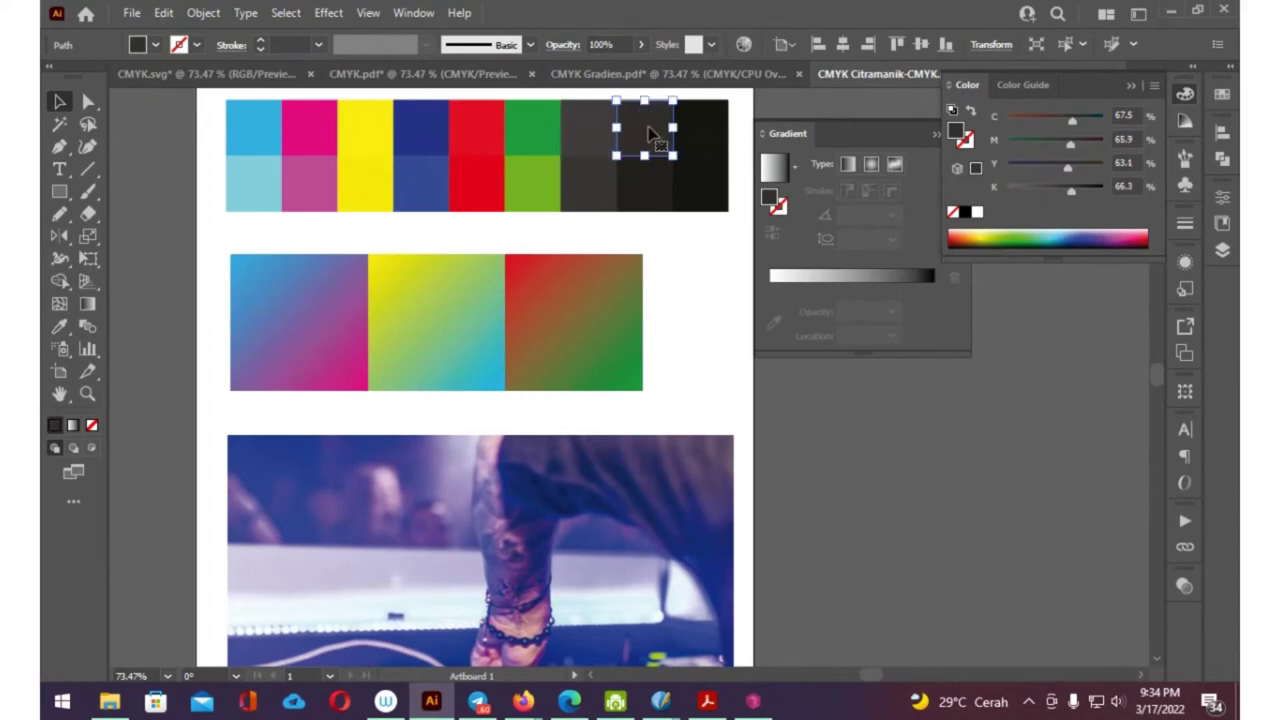
left_click(700, 135)
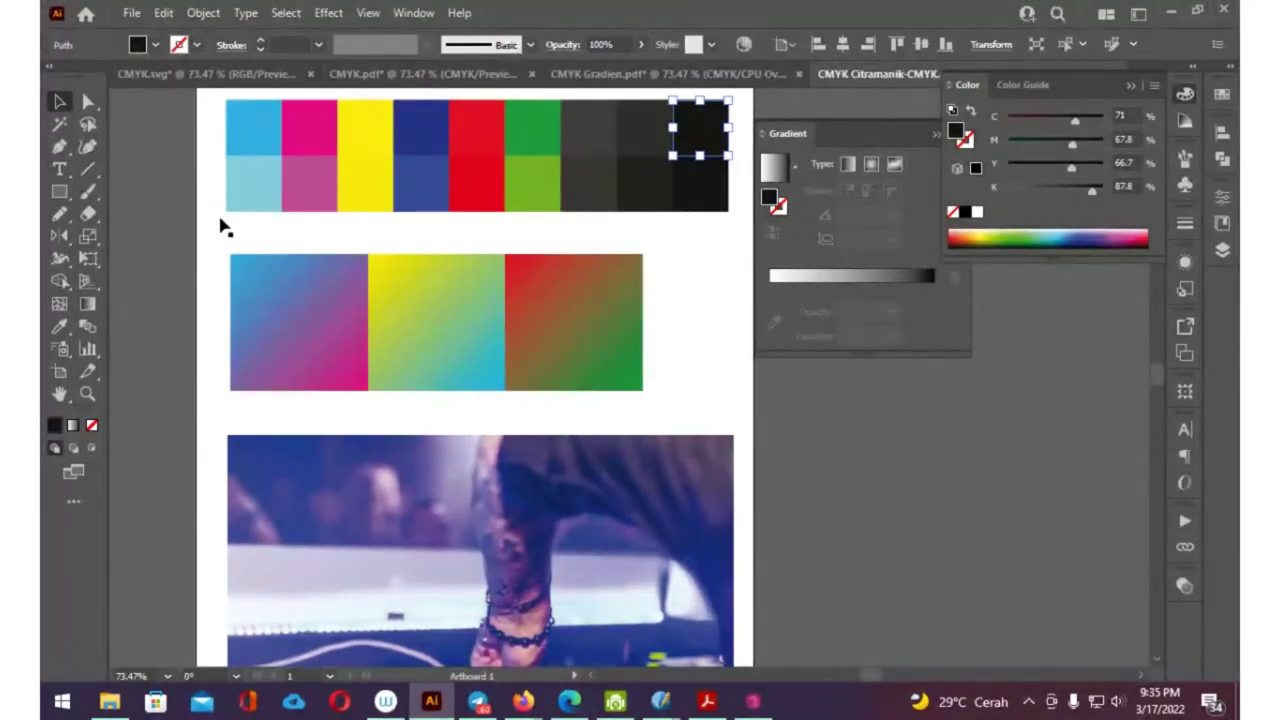
Hide the Color panel, leaving only the Gradient panel open beside the test page
left_click(1132, 85)
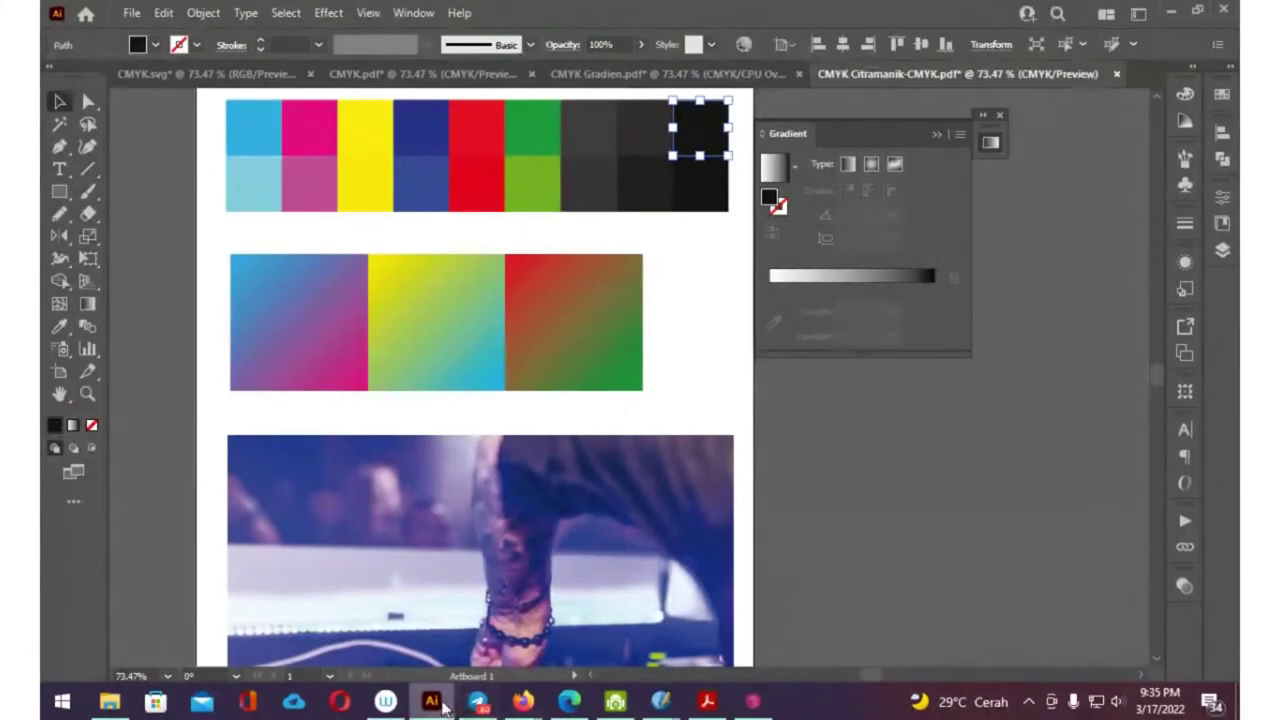
Navigate from PDF-CMYK to the EPS-CMYK folder and bring up CMYK Citramanik-CMYK.eps's context menu
left_click(109, 702)
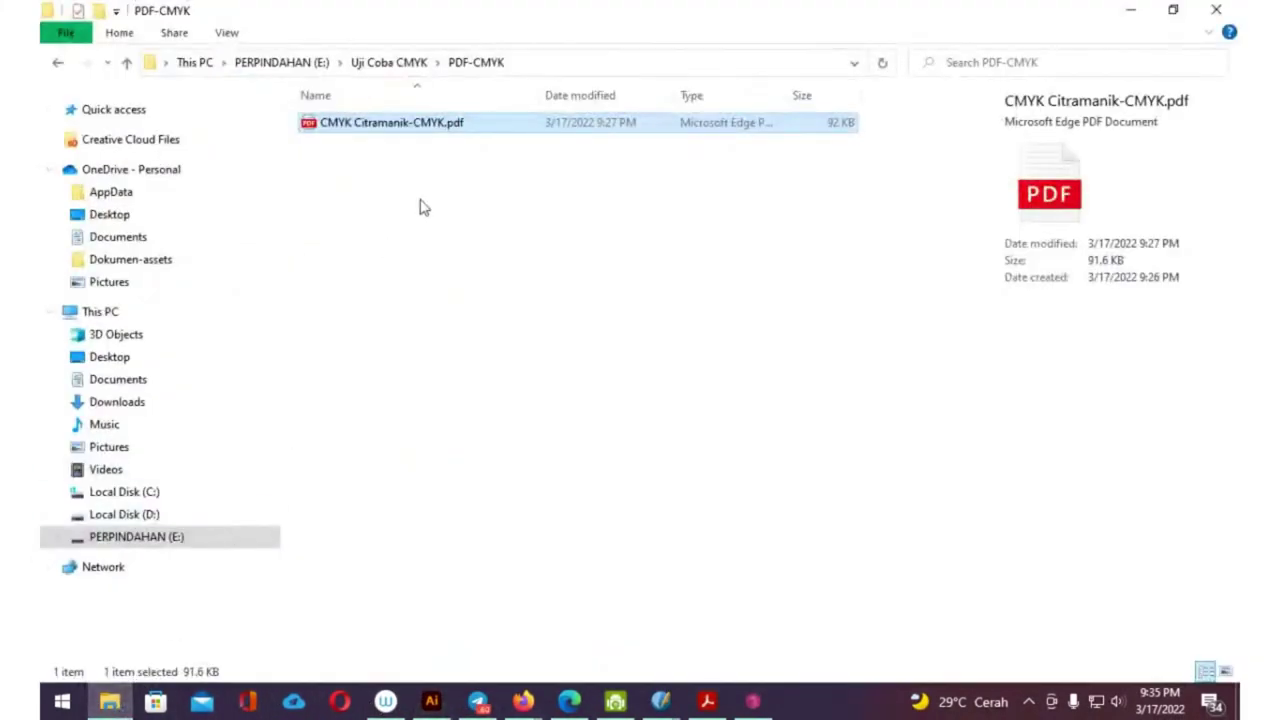
left_click(413, 62)
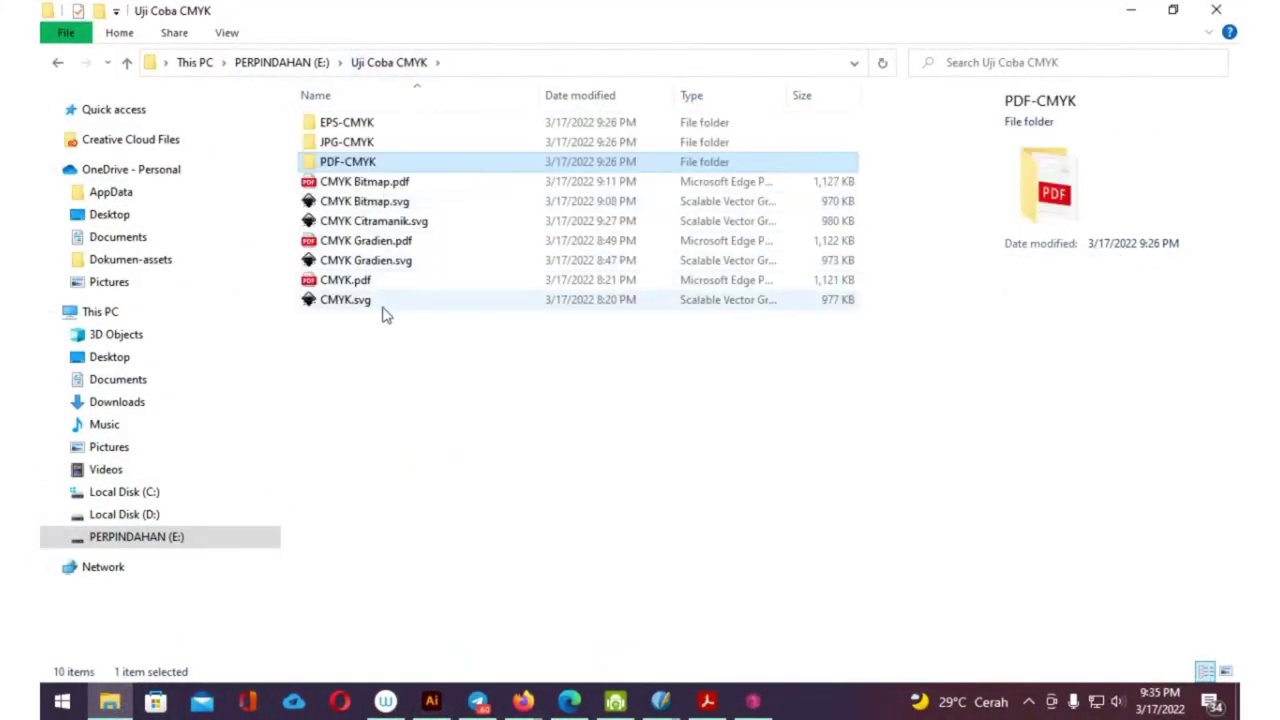
left_click(366, 146)
double_click(360, 123)
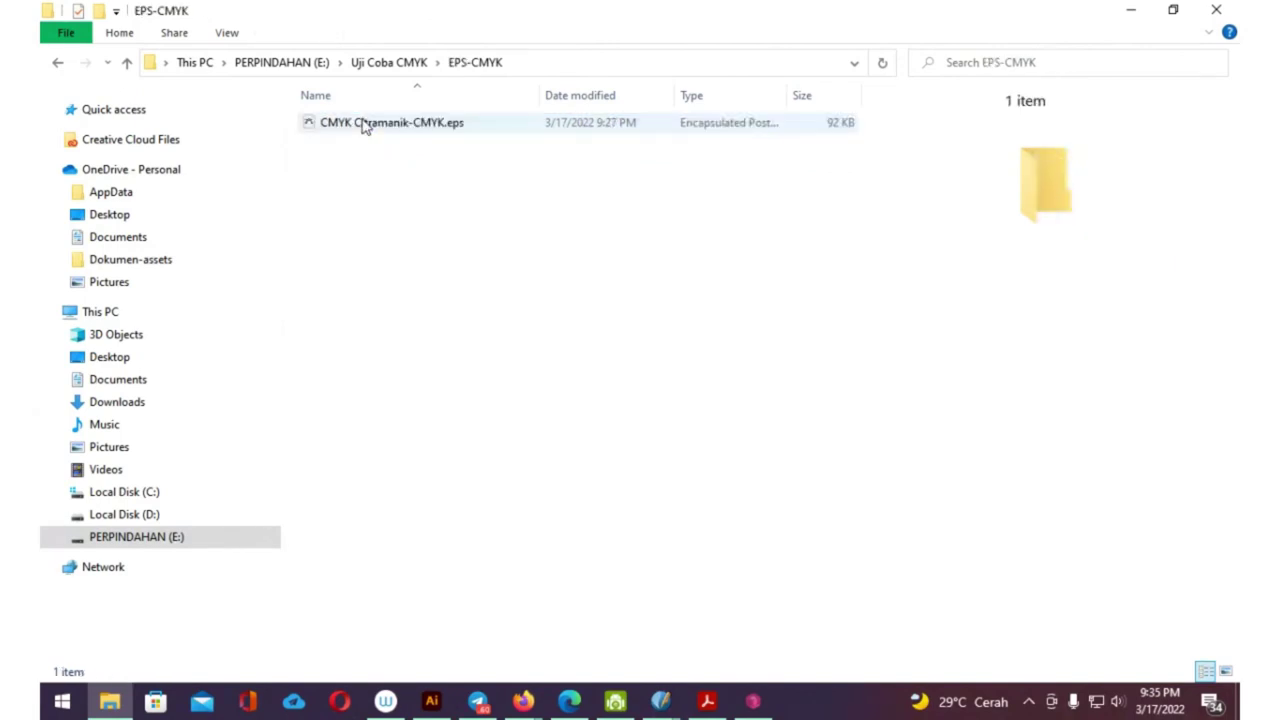
right_click(393, 129)
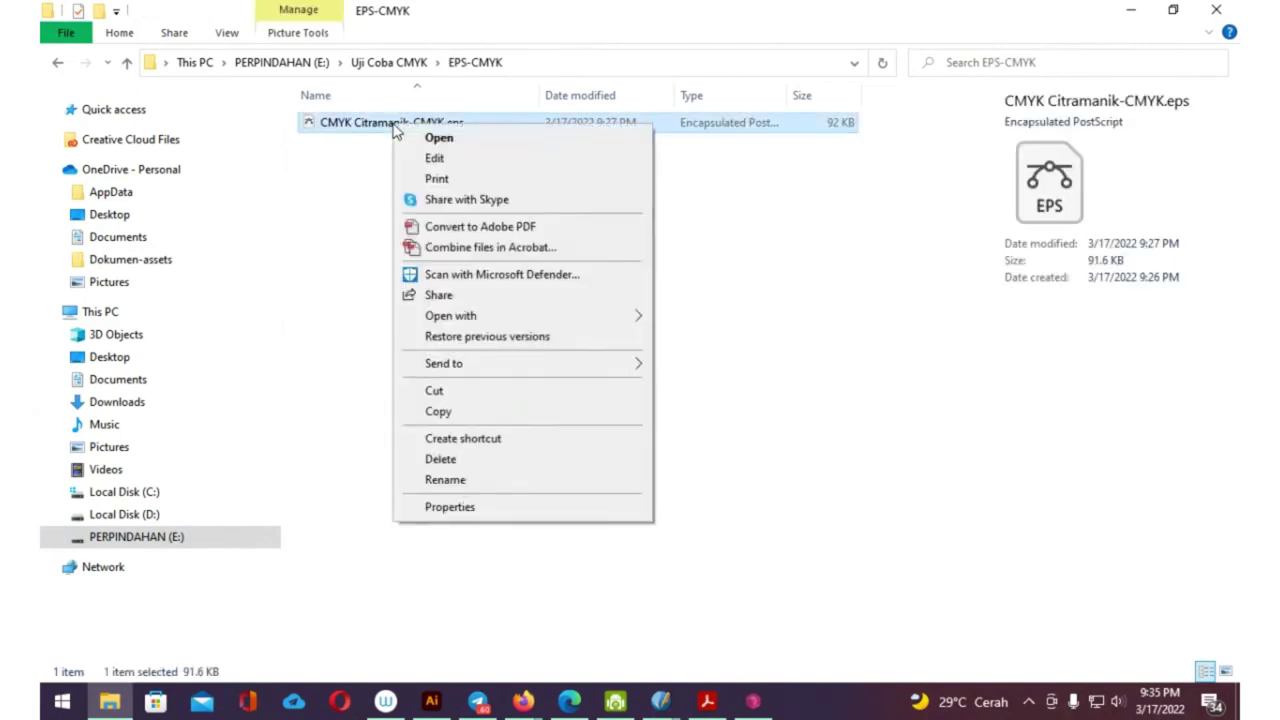
Open the EPS in Illustrator, bring the swatch row into view, and select the first gradient square
left_click(690, 320)
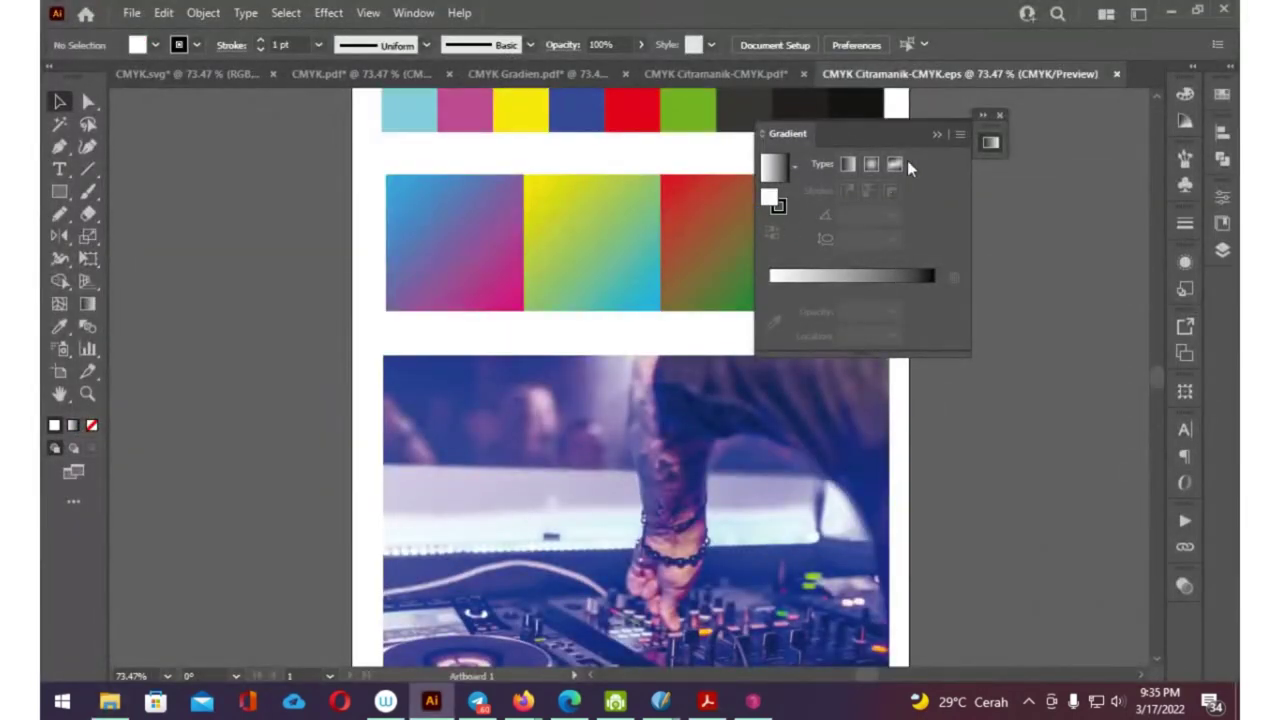
left_click(937, 134)
mouse_move(720, 177)
left_mouse_down()
mouse_move(937, 311)
mouse_move(706, 271)
left_mouse_up()
left_click(470, 360)
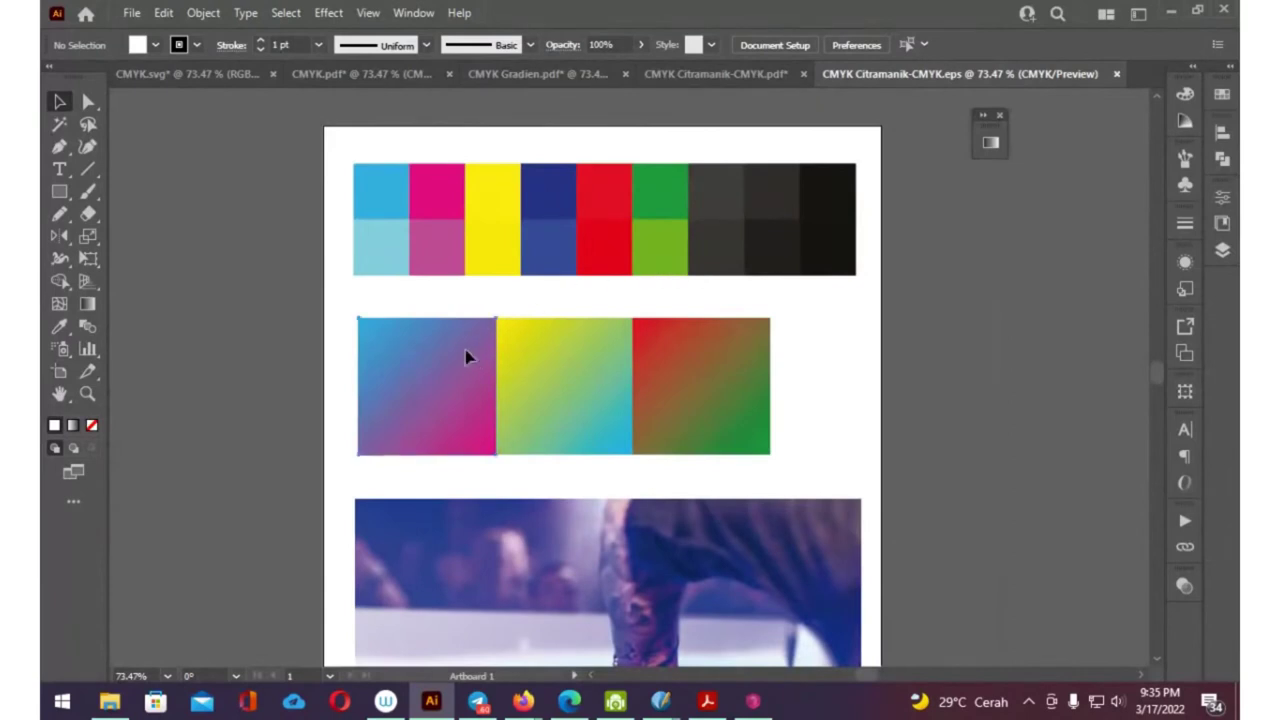
Expand Layer 1's nested Clip Groups down to the red-green gradient Image, then select the top-left cyan swatch
left_click(1222, 250)
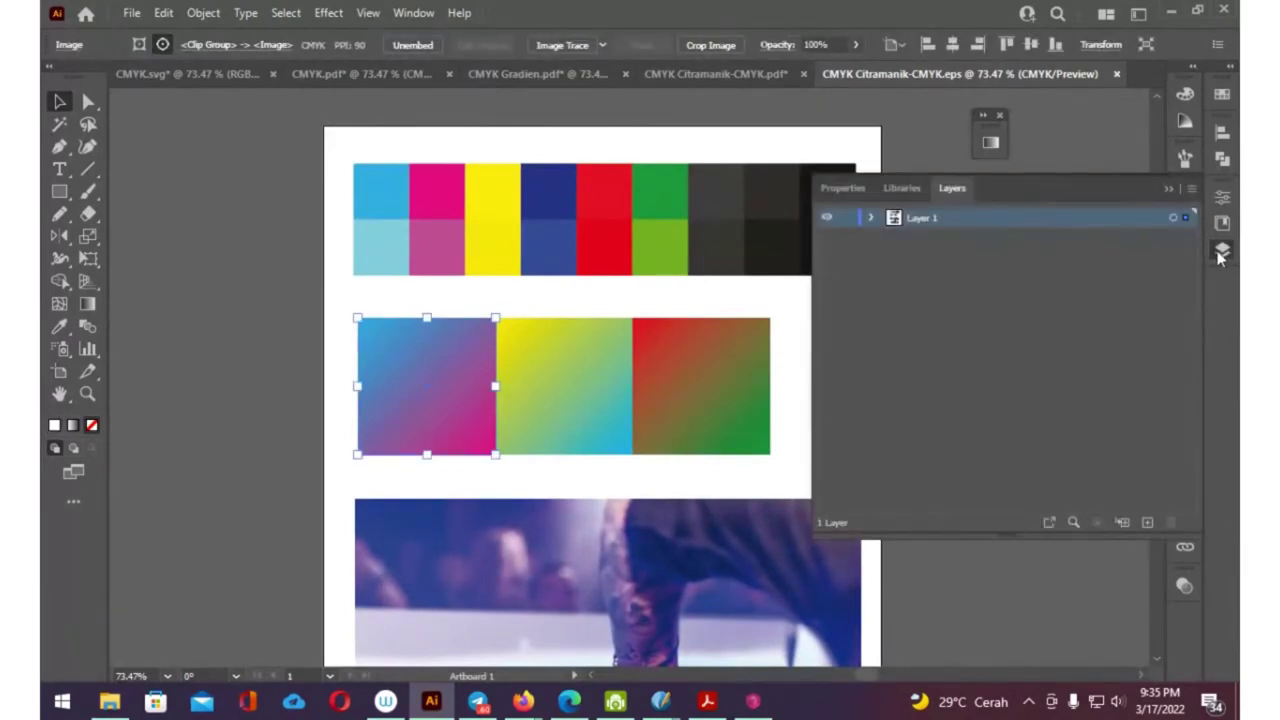
left_click(870, 217)
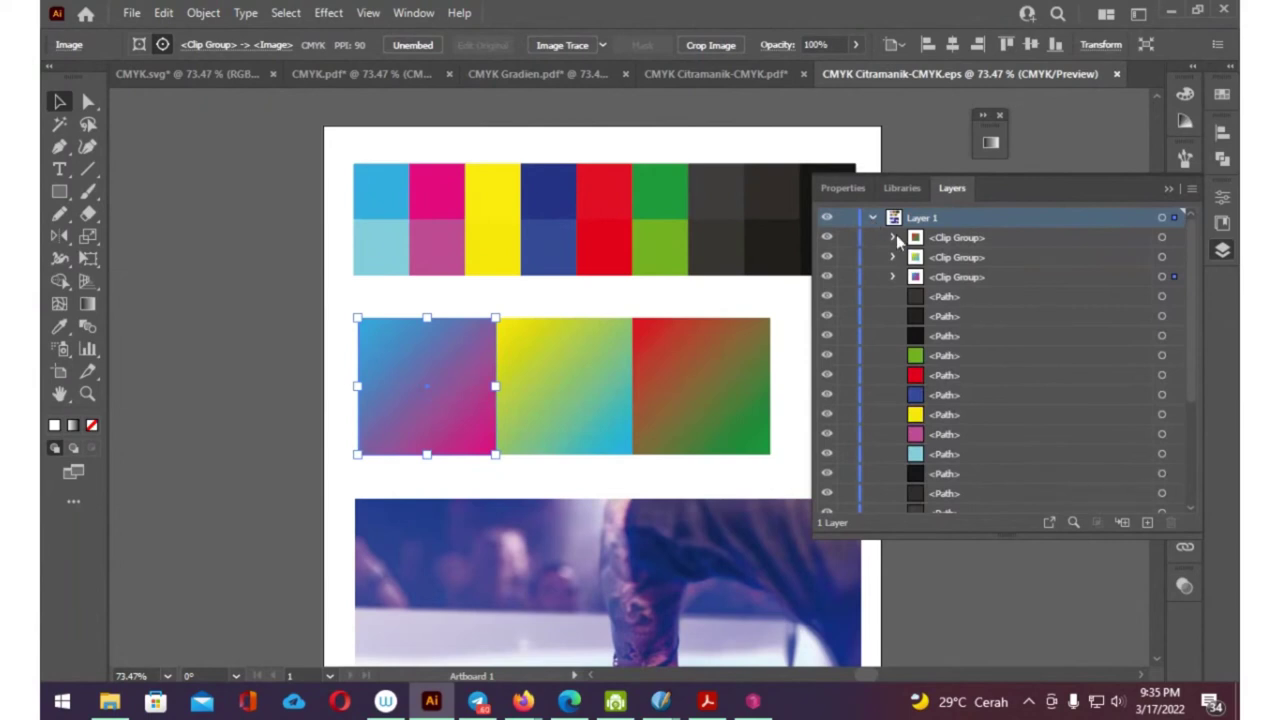
left_click(893, 237)
left_click(914, 277)
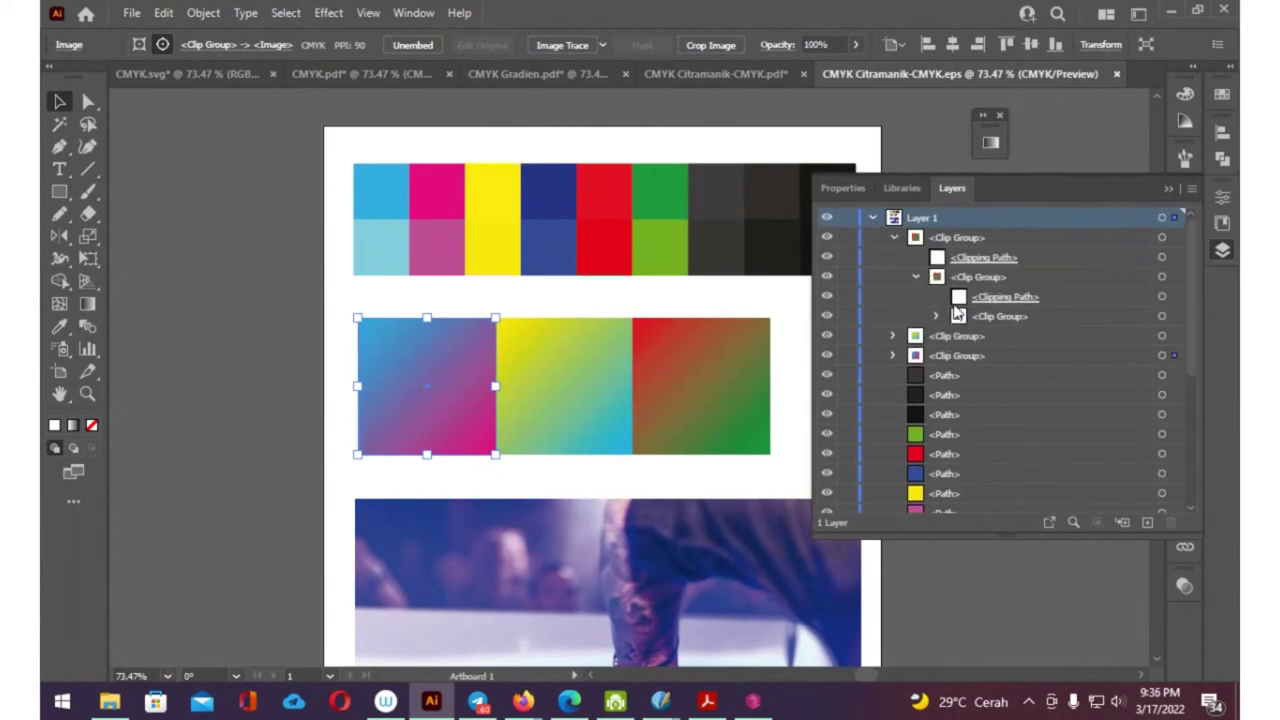
left_click(937, 316)
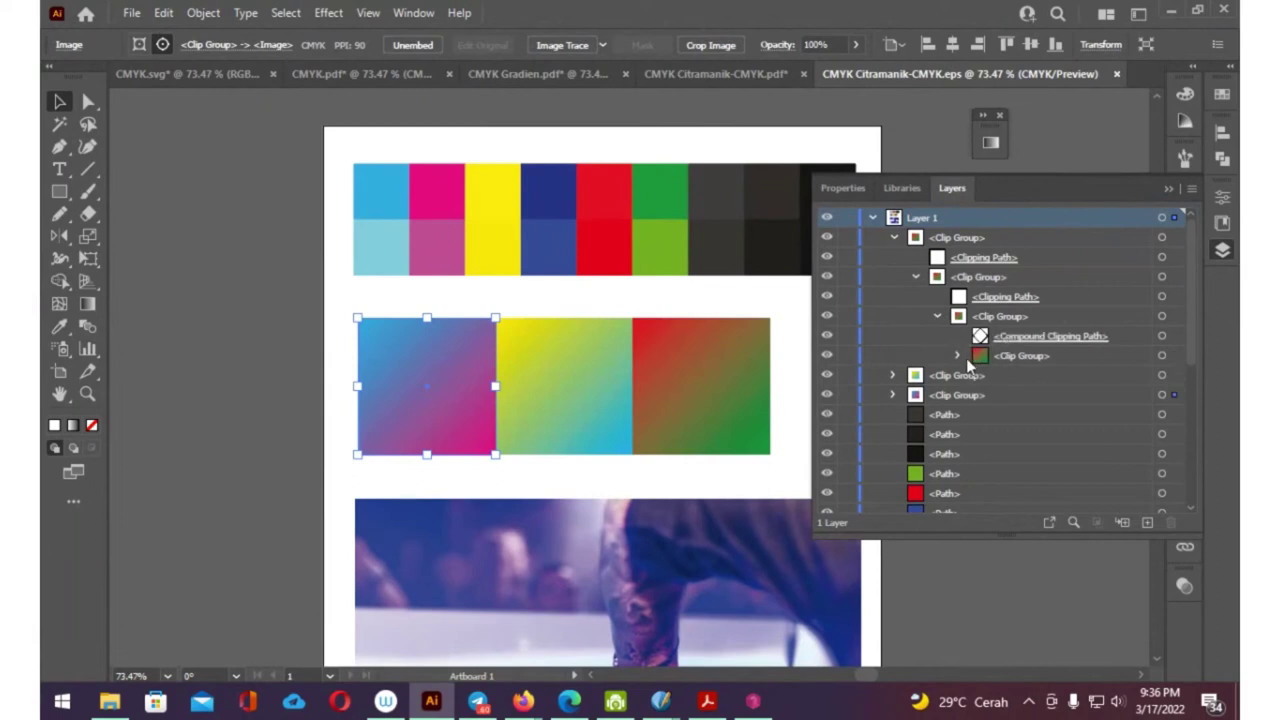
left_click(959, 355)
left_click(1060, 395)
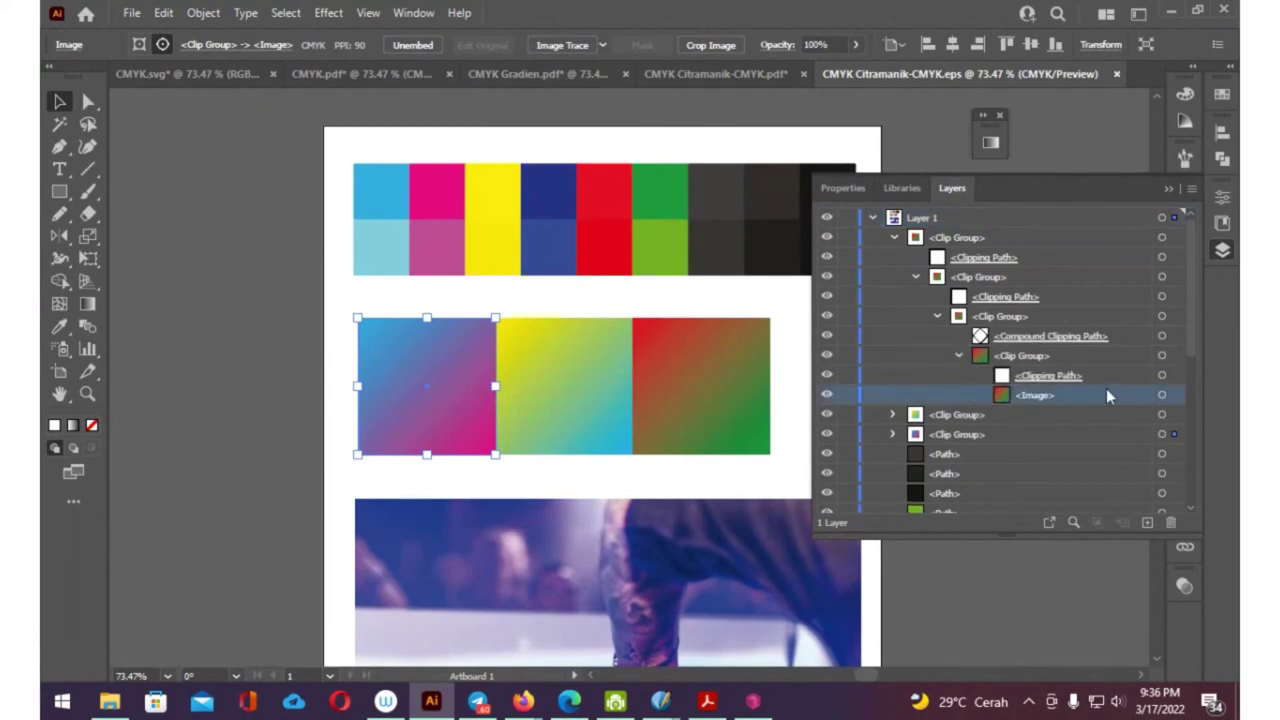
left_click(1161, 395)
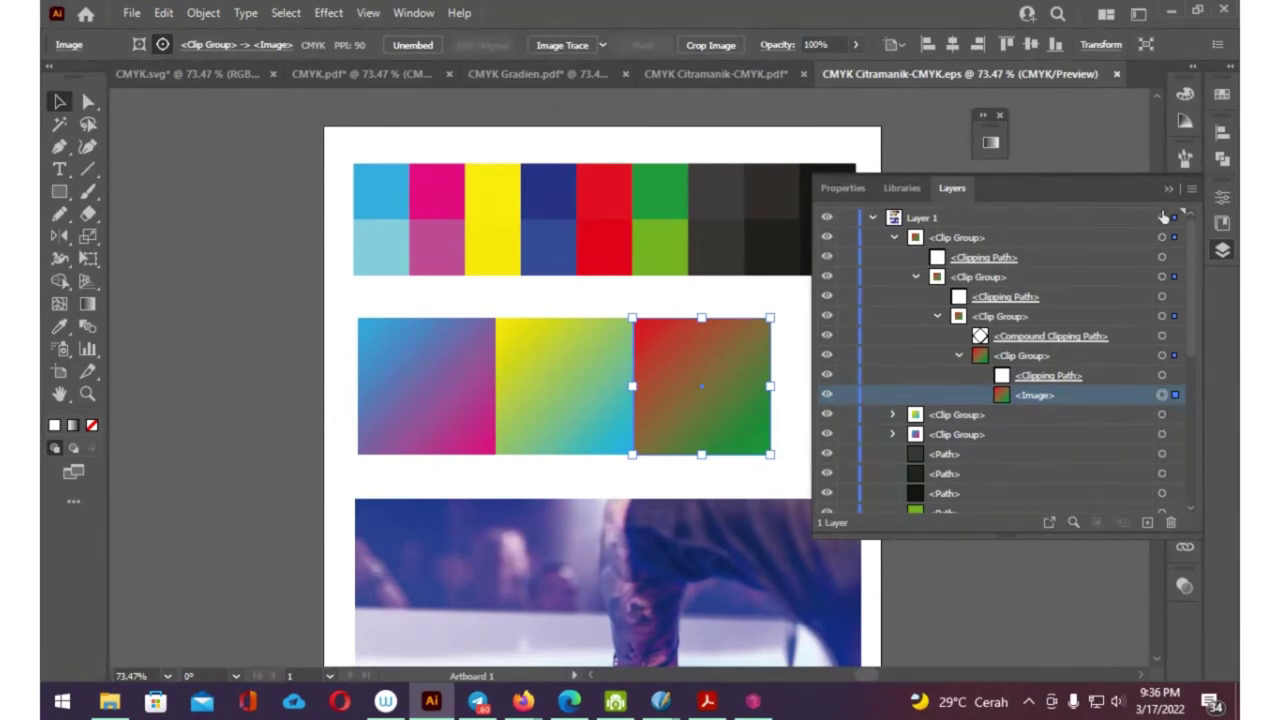
left_click(896, 238)
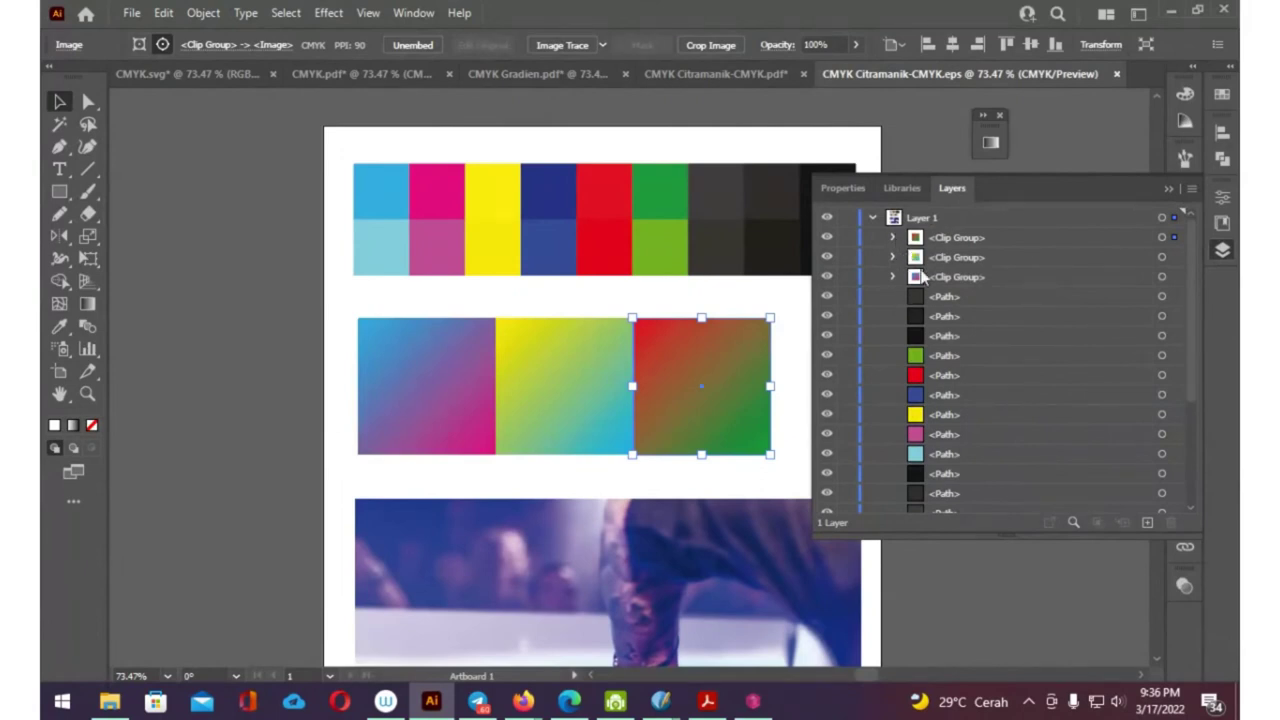
left_click(377, 196)
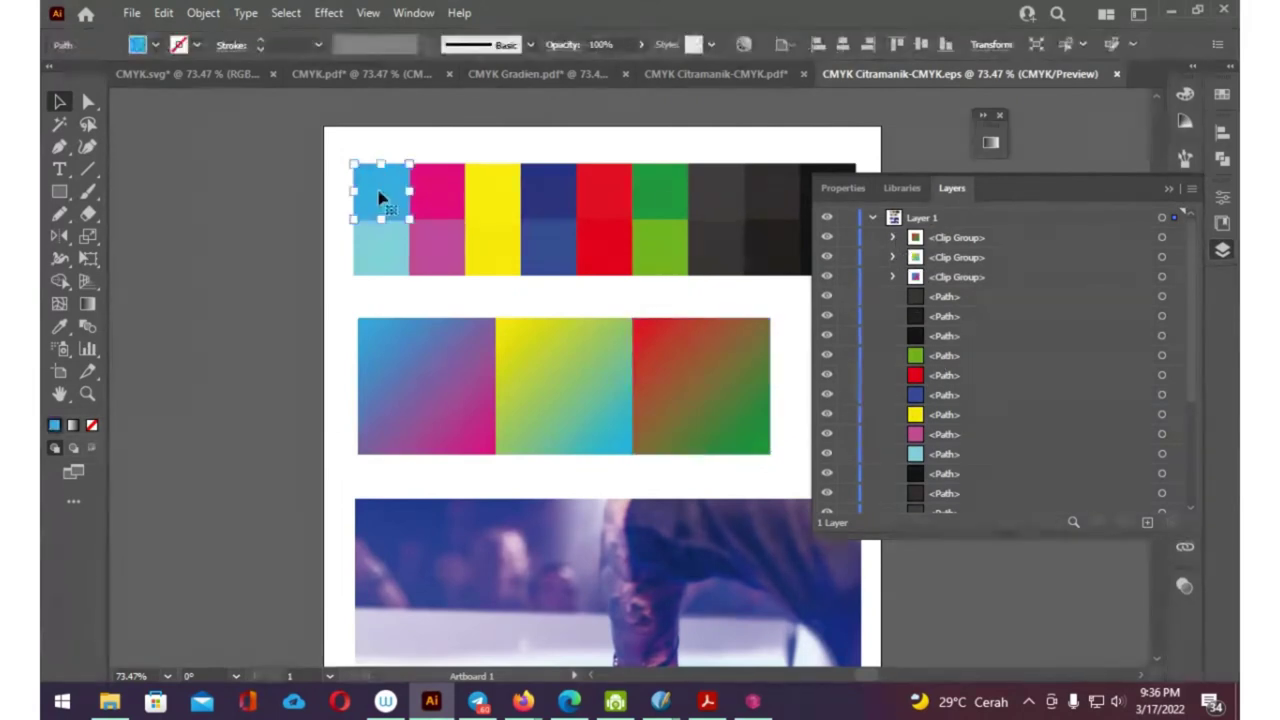
Compare the cyan swatch's CMYK values in the EPS and PDF exports
left_click(1166, 187)
left_click(1182, 96)
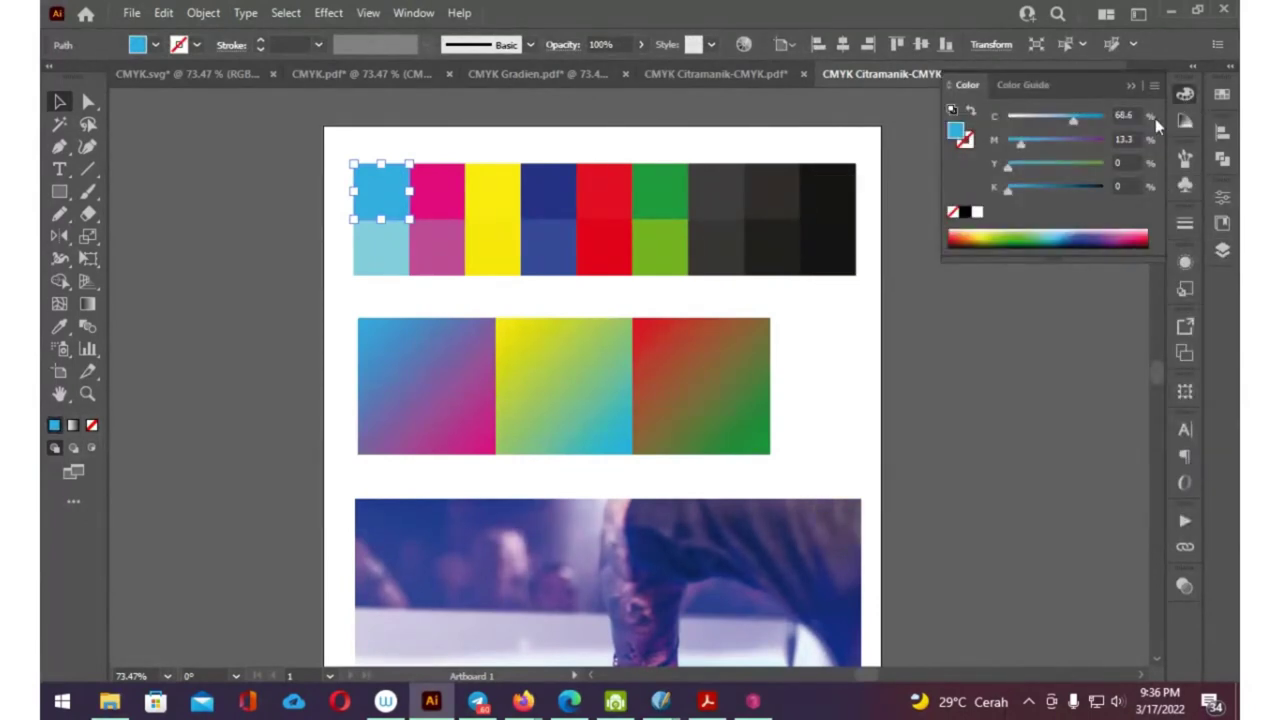
left_click(754, 75)
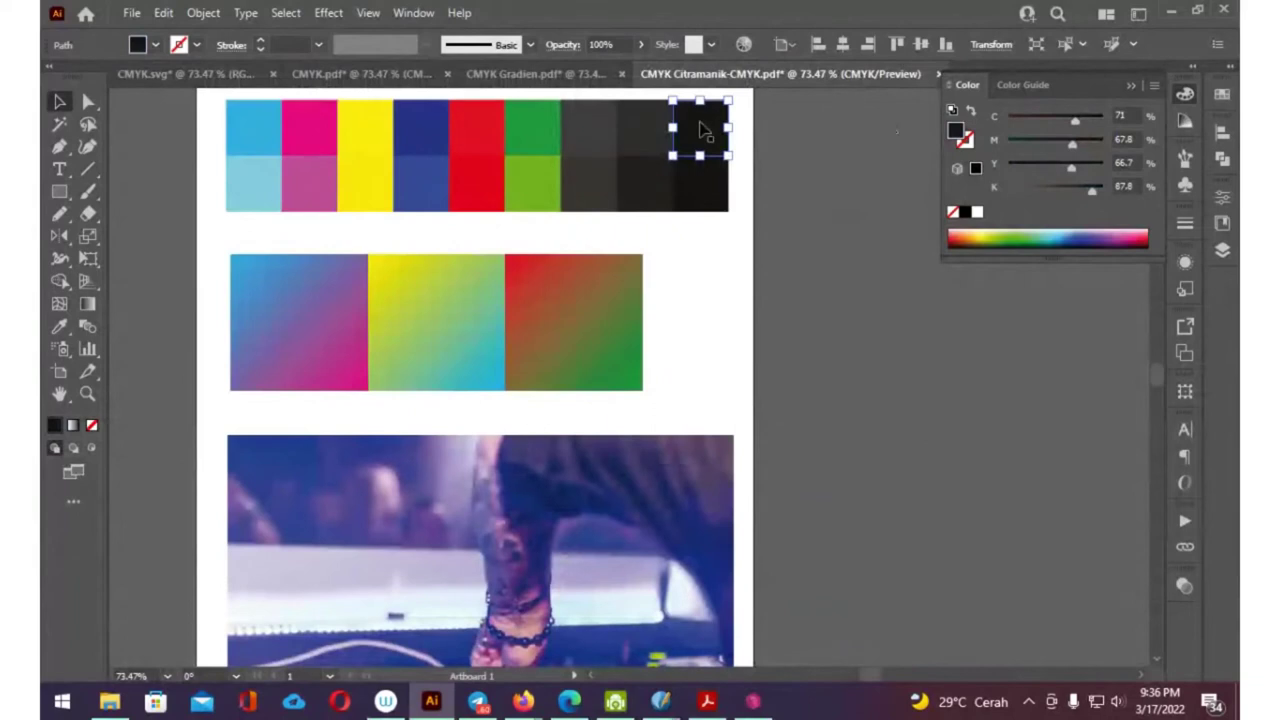
left_click(272, 120)
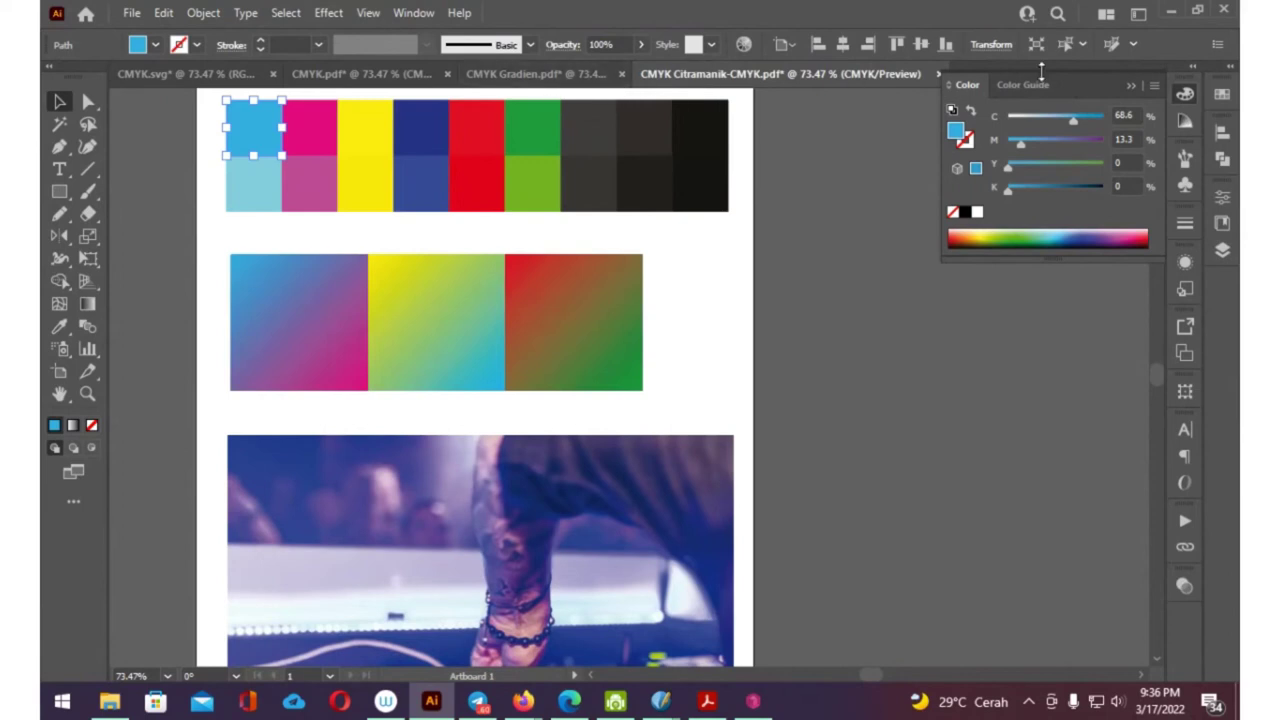
Compare the magenta swatch across EPS and PDF, both reading C 0.4, M 98, Y 1.2, K 0
left_click(1128, 86)
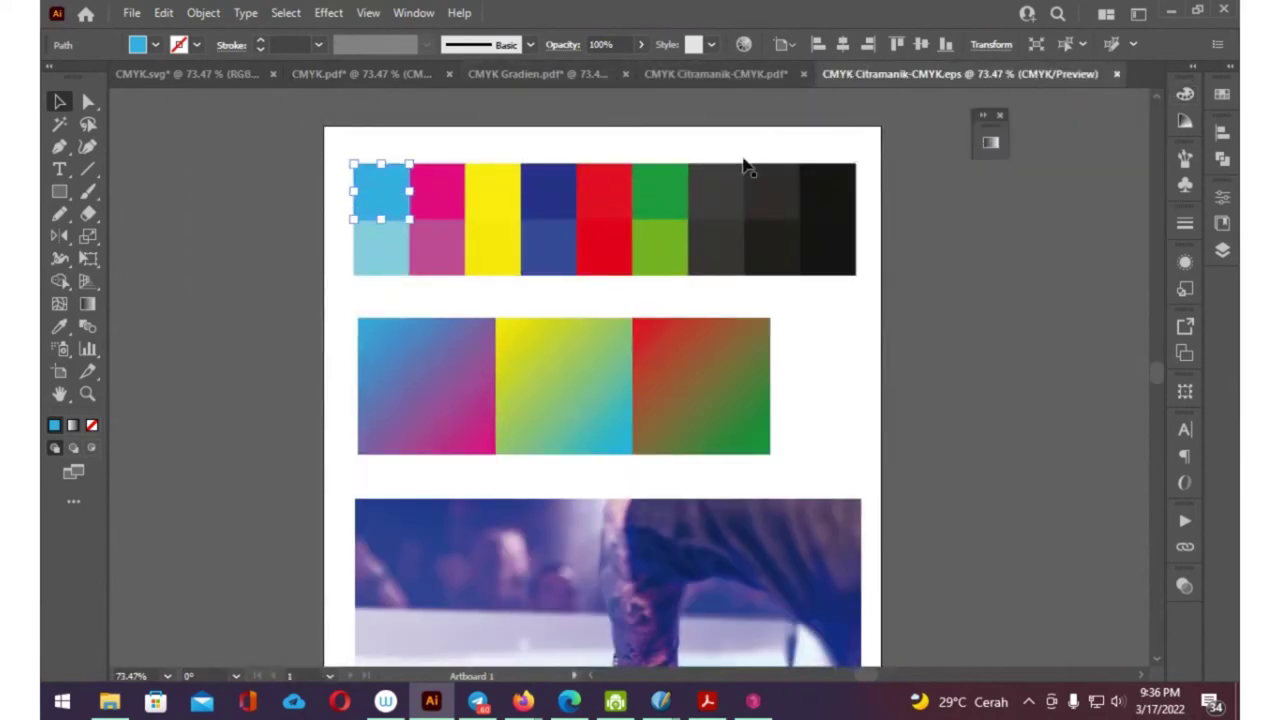
left_click(448, 203)
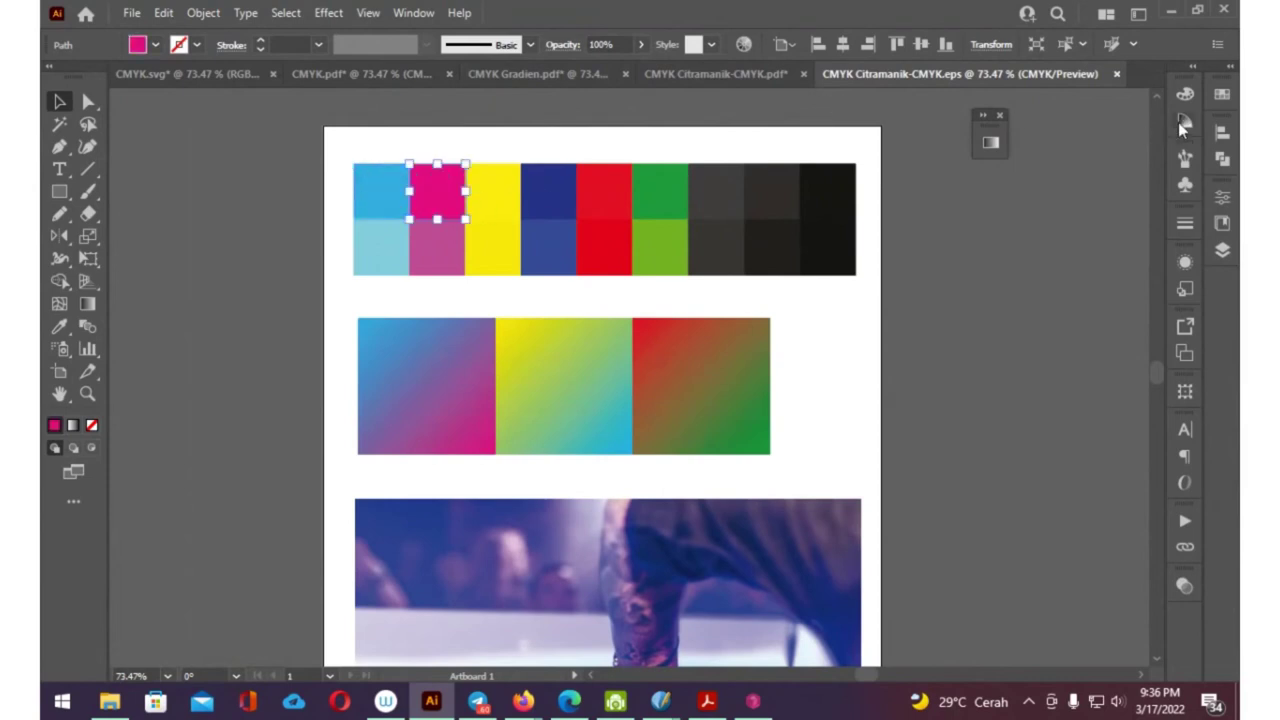
left_click(1185, 95)
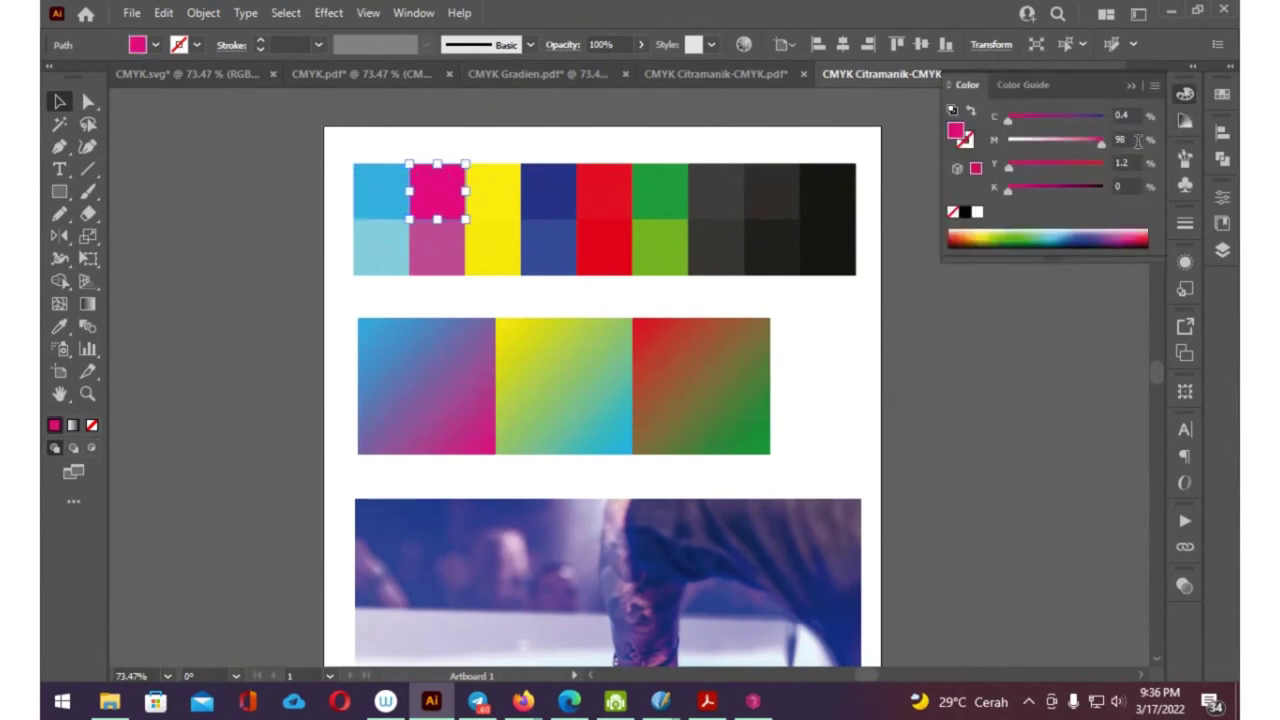
left_click(751, 72)
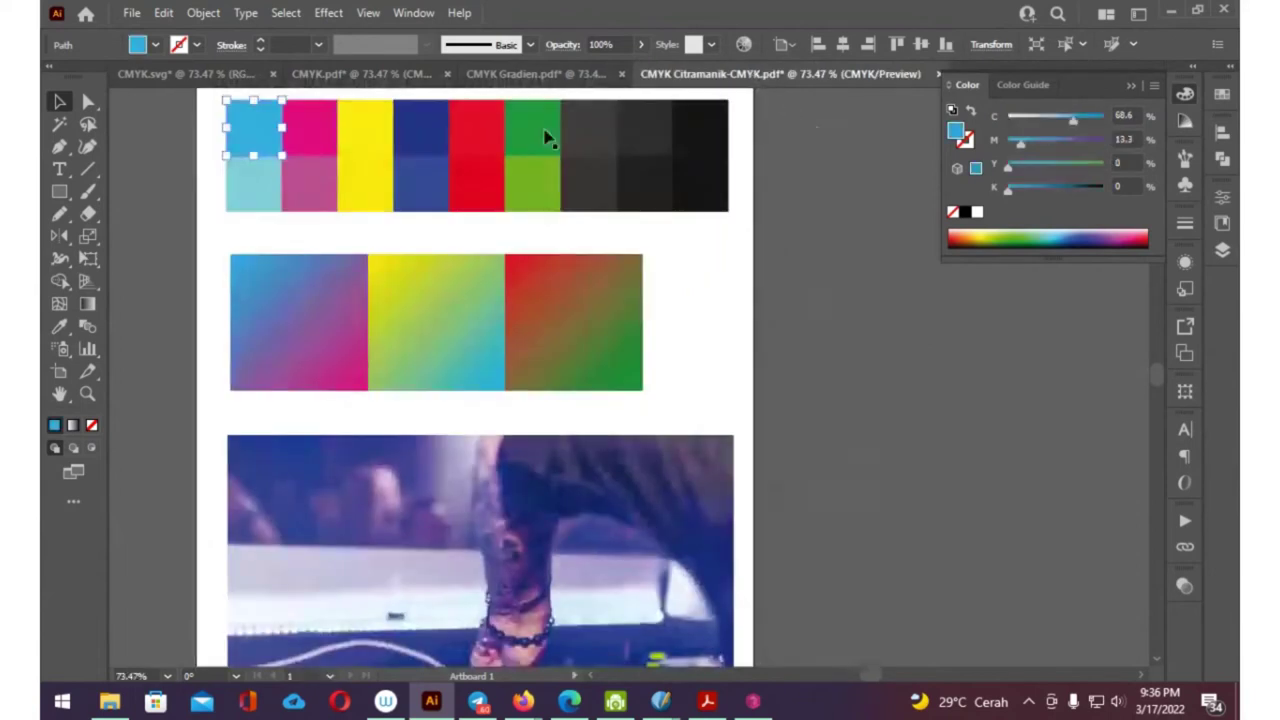
left_click(314, 130)
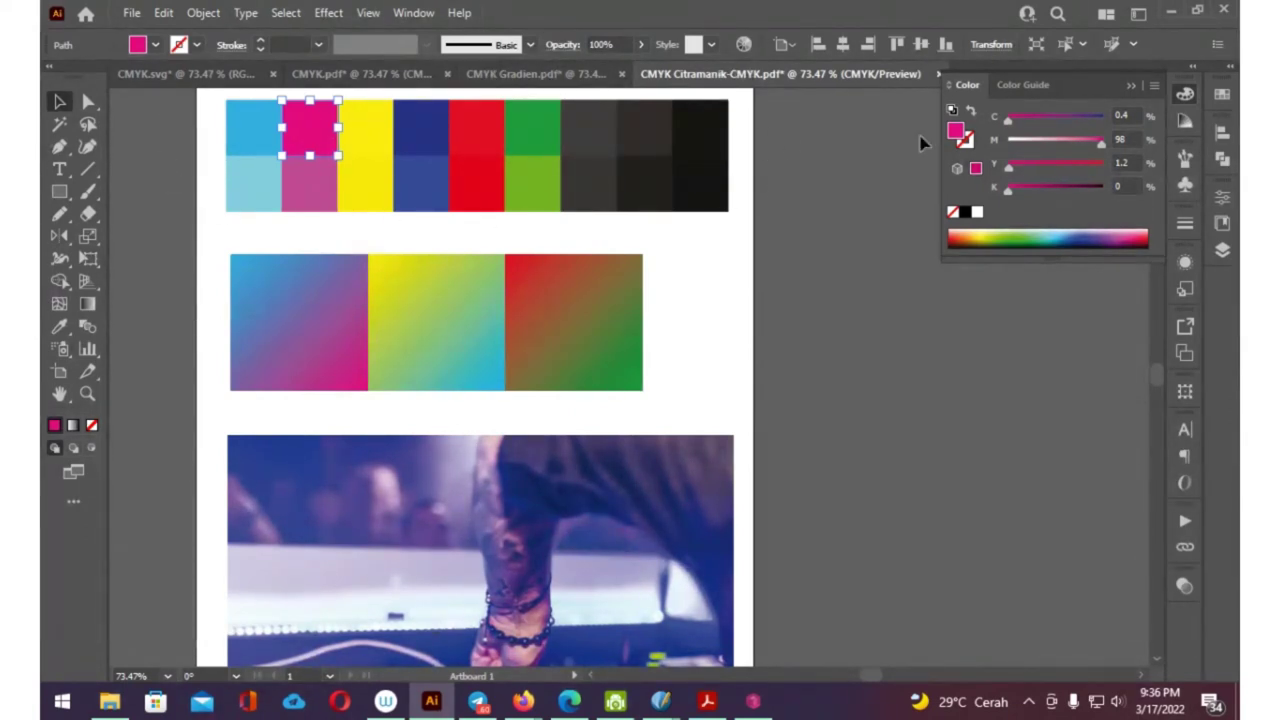
Collapse Illustrator's colour values panel before moving to the file browser
key("alt+Tab")
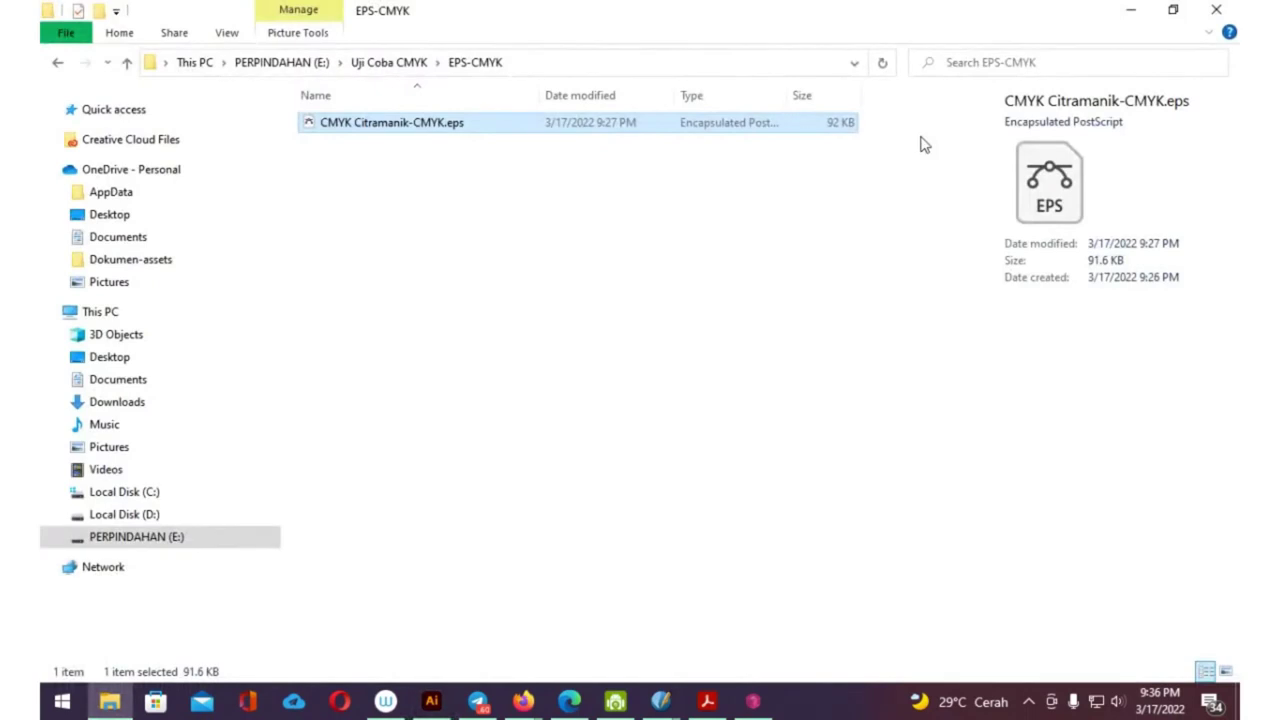
key("alt+Tab")
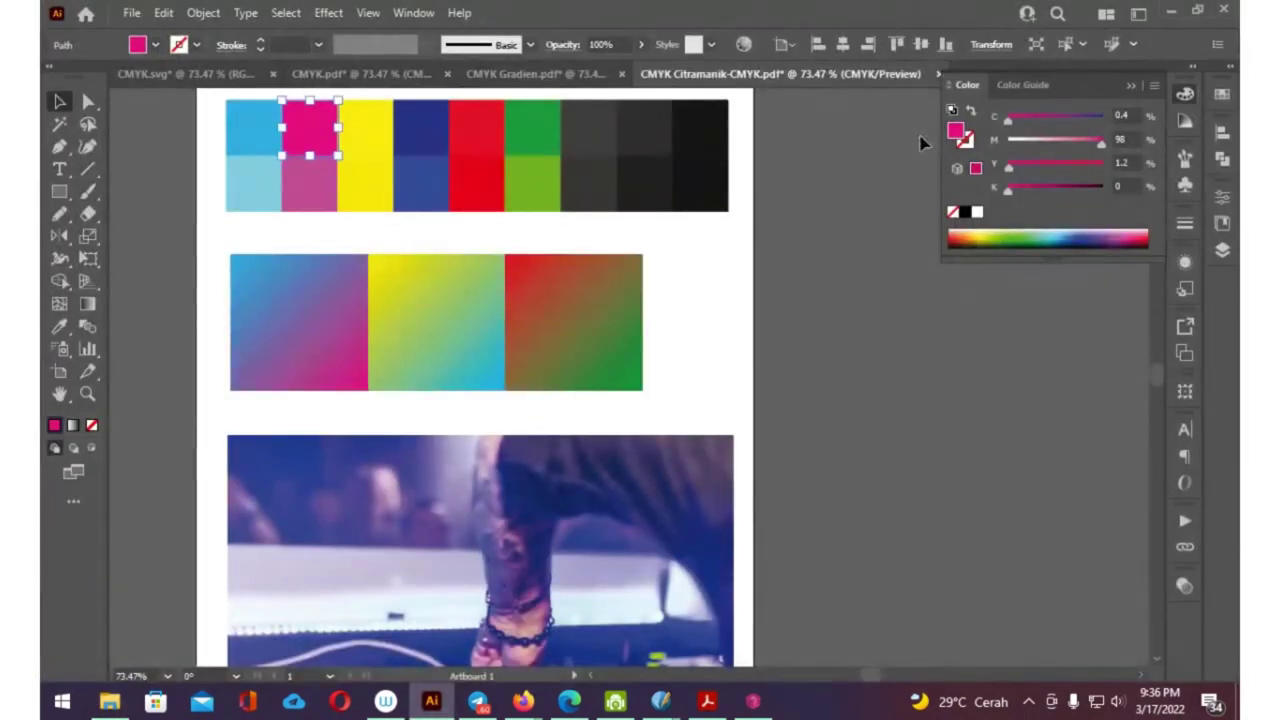
left_click(1131, 88)
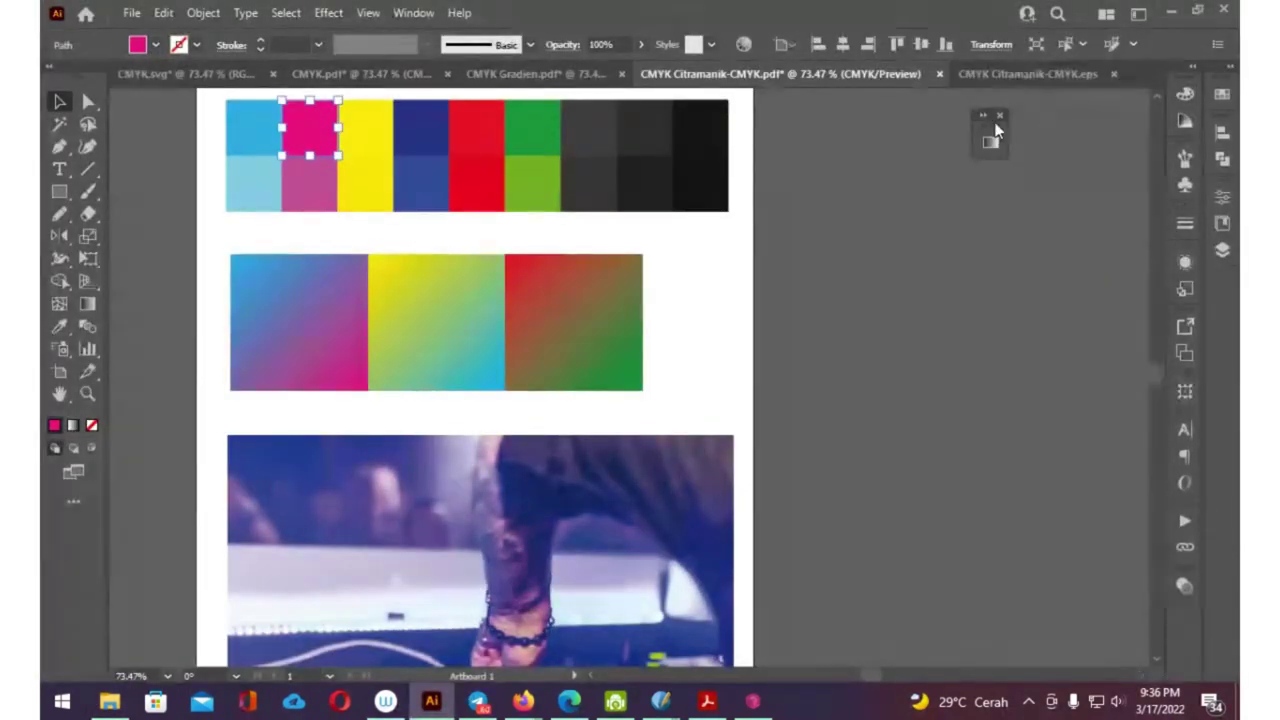
In Explorer, open the JPG-CMYK folder and bring up options for CMYK Citramanik-CMYK.jpg
key("alt+Tab")
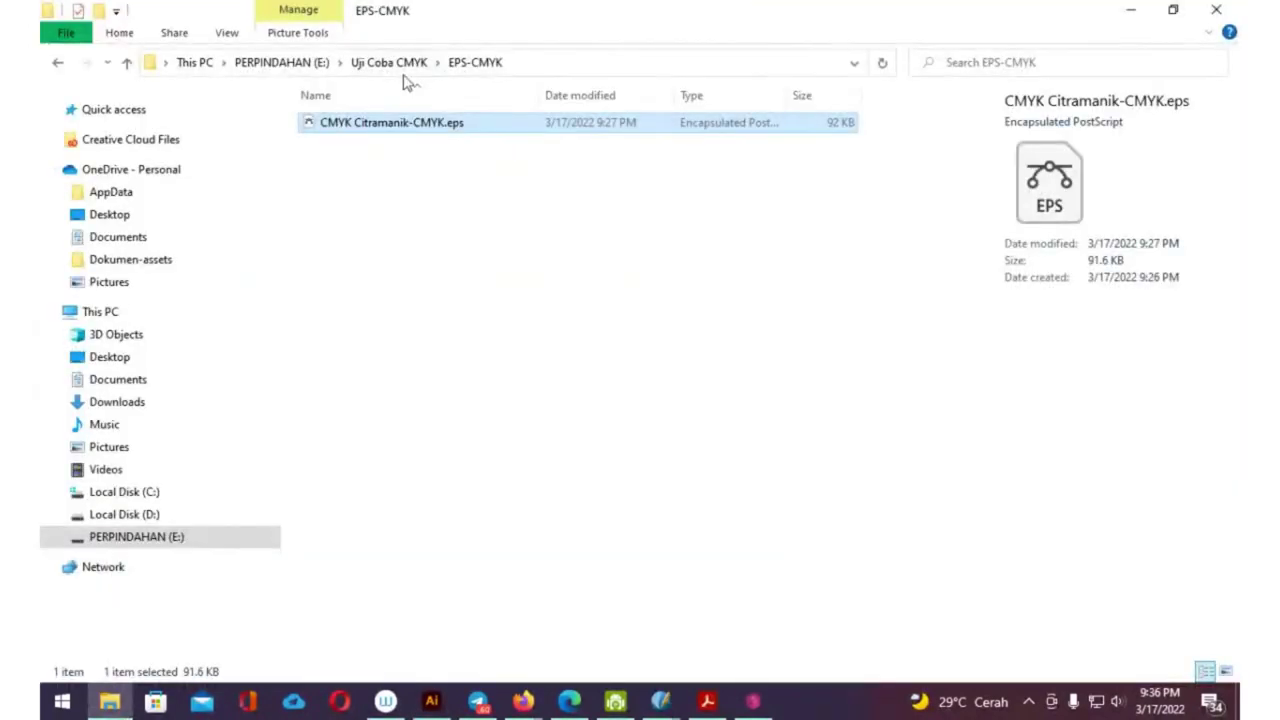
left_click(402, 64)
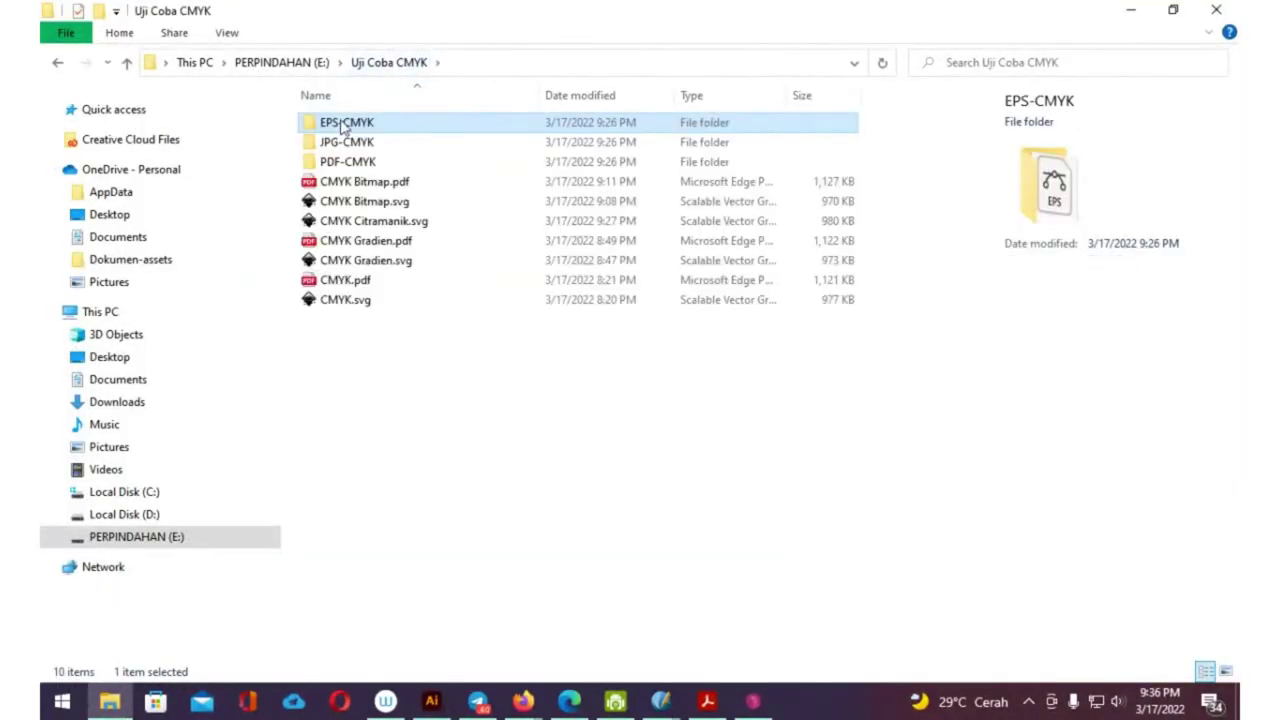
double_click(345, 142)
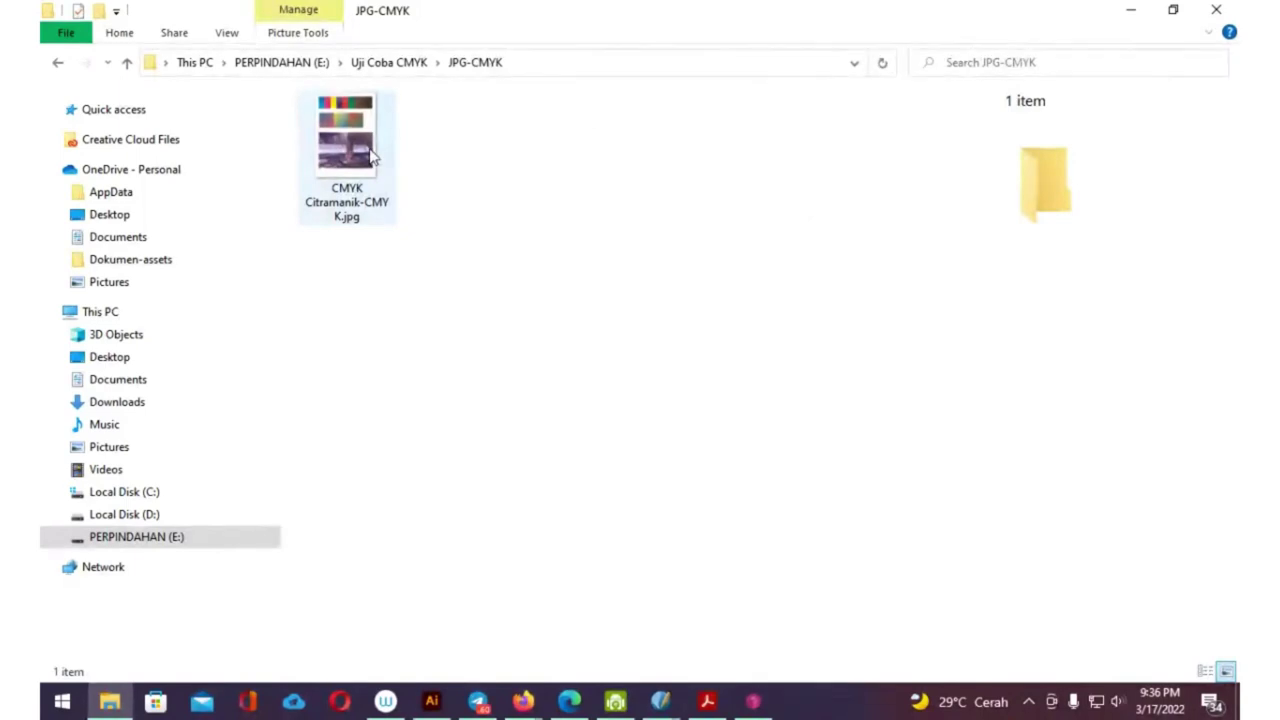
left_click(371, 155)
right_click(371, 155)
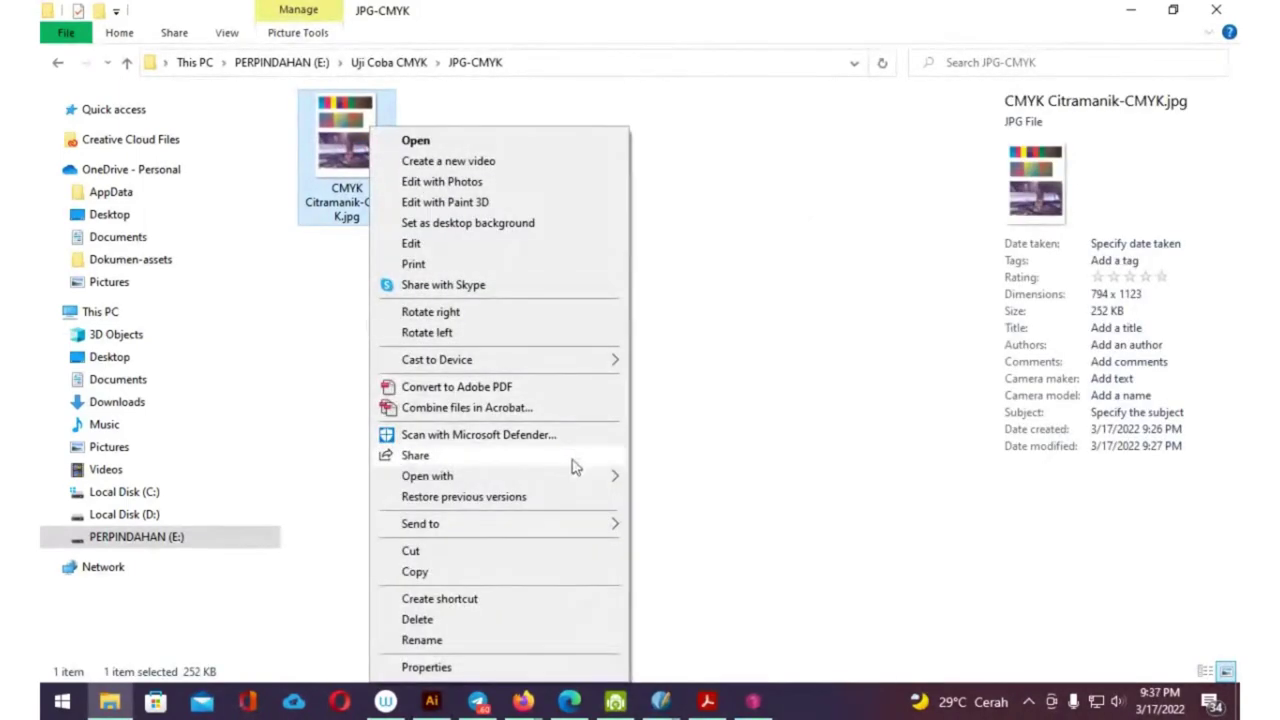
Inspect the flattened CMYK Citramanik-CMYK.jpg in Illustrator, then open it with Photoshop
left_click(697, 480)
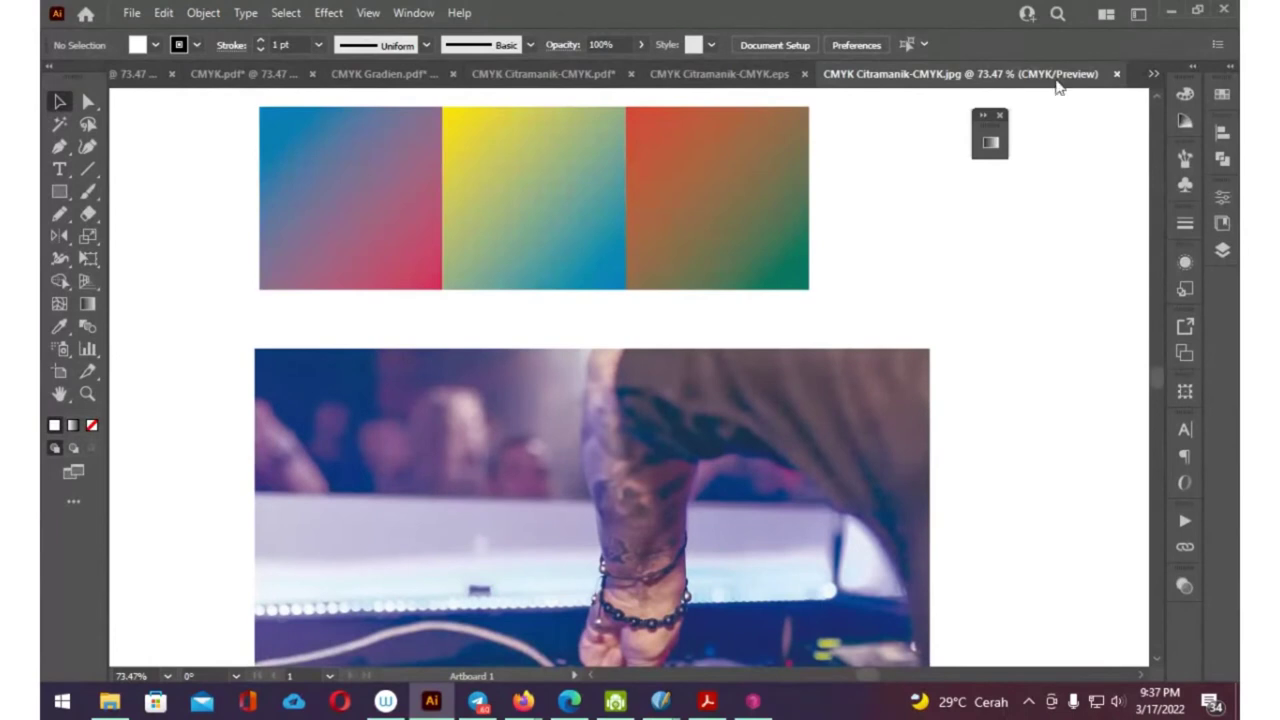
scroll(771, 275, "down", 2)
scroll(775, 265, "down", 1)
scroll(778, 256, "down", 1)
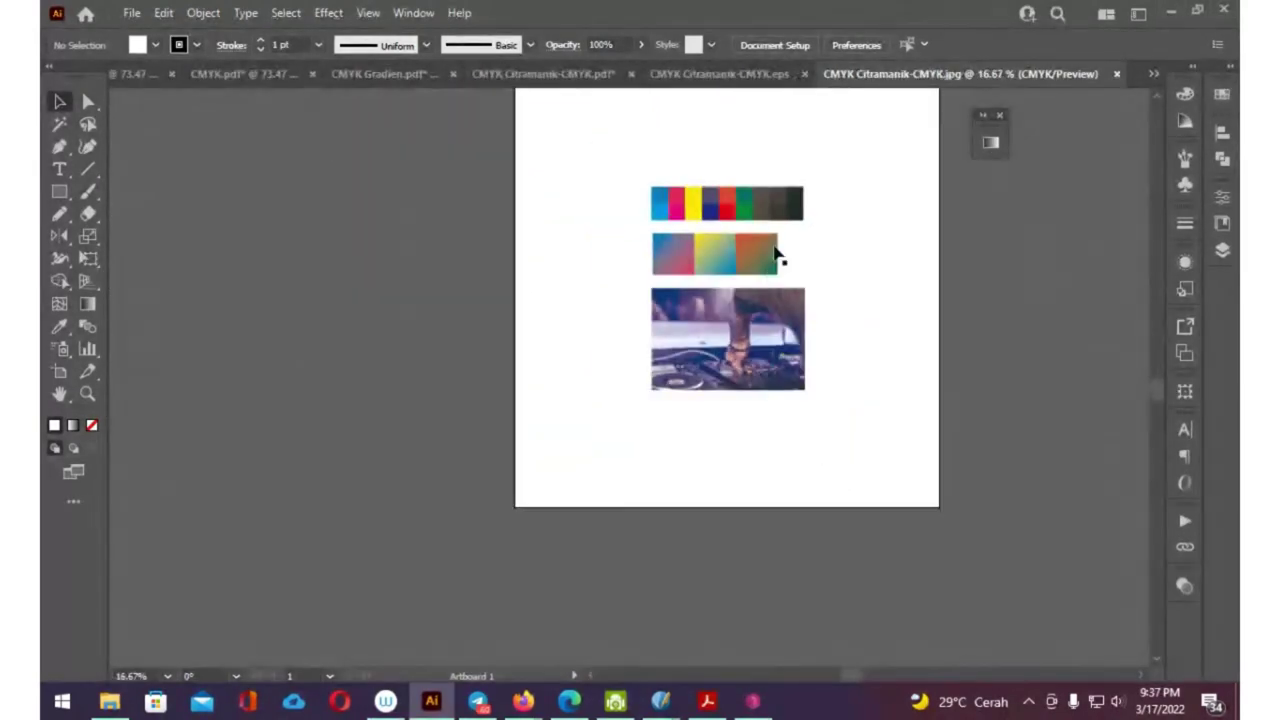
left_click(713, 270)
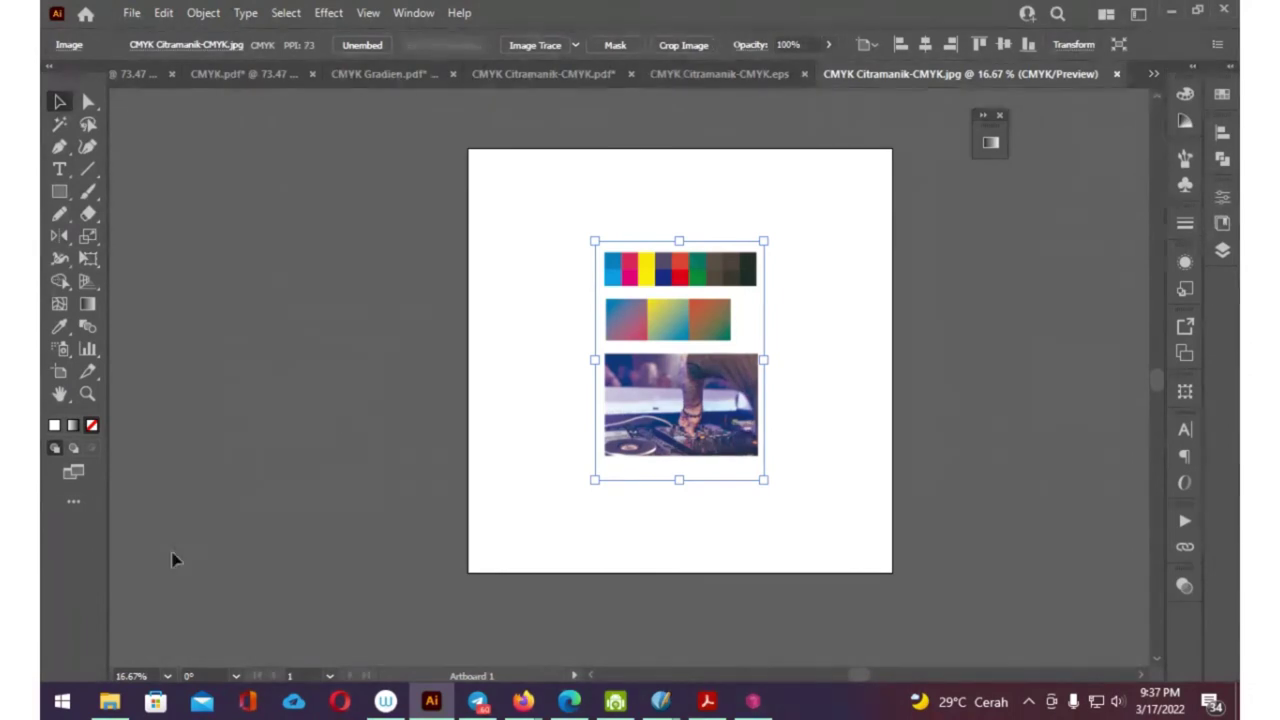
left_click(110, 701)
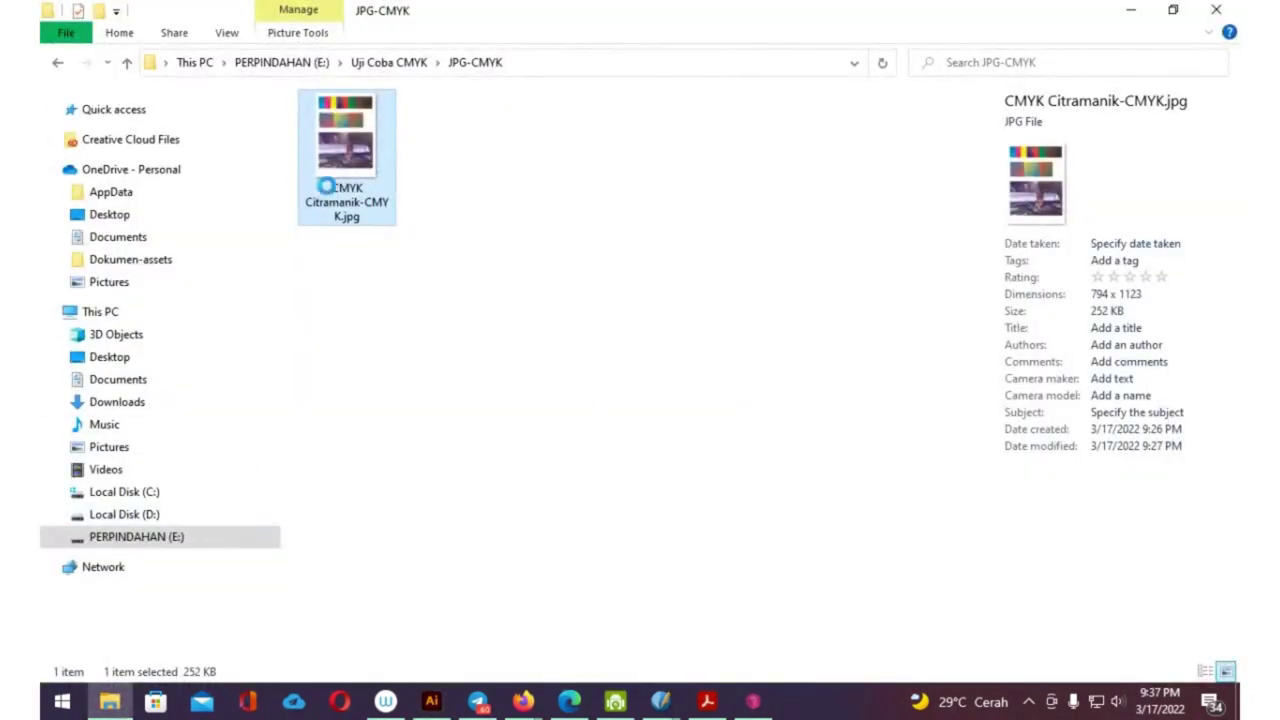
right_click(331, 195)
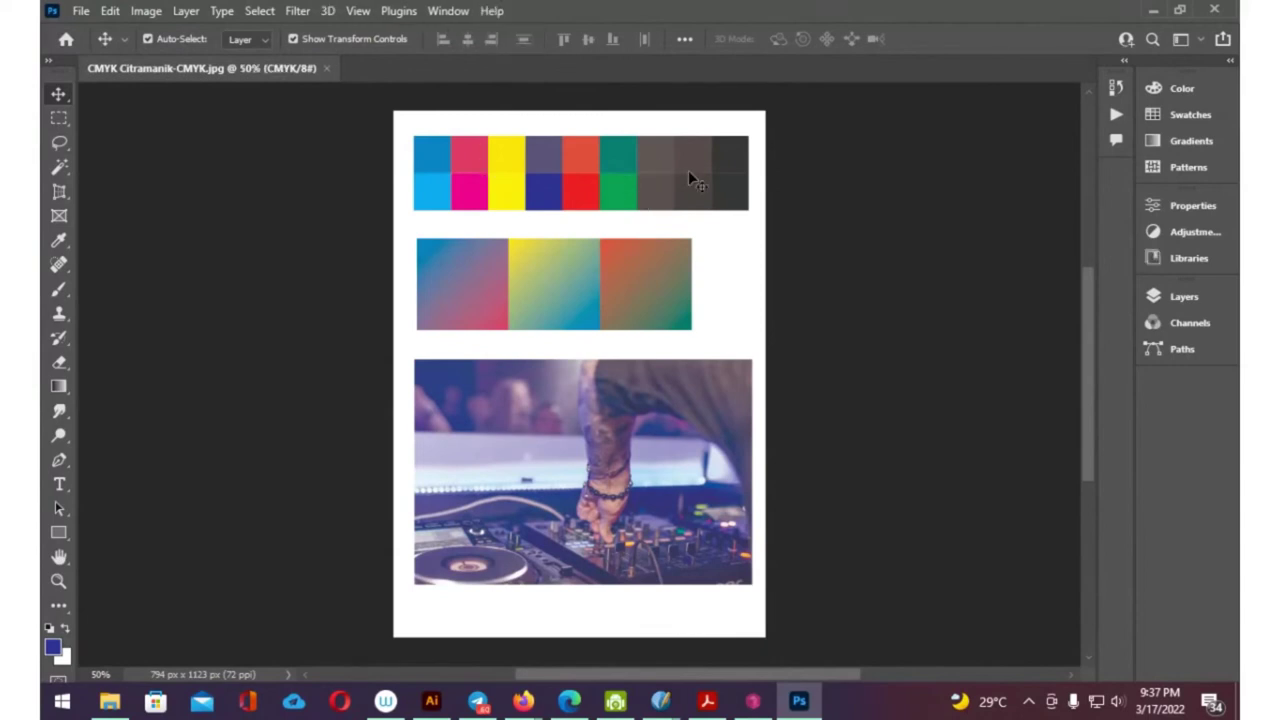
Reset Photoshop's foreground/background colours to default and pick the Eyedropper
key("ctrl")
key("d")
left_click(59, 241)
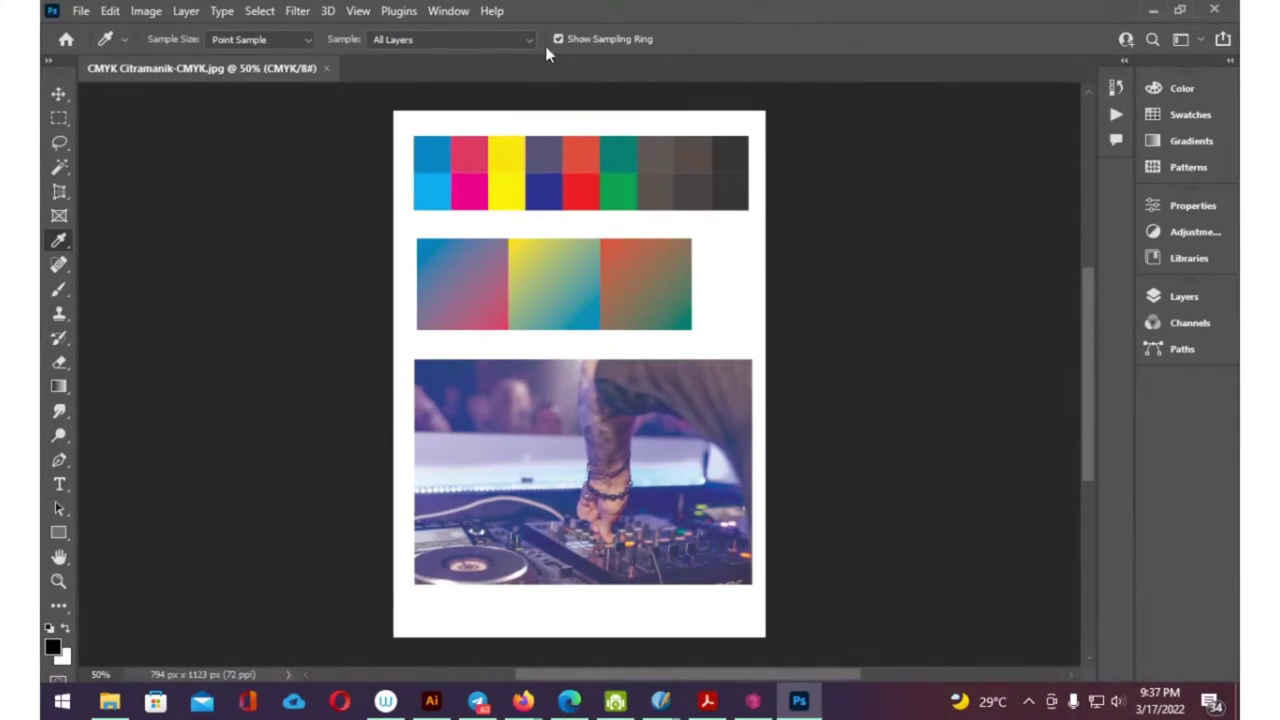
Show the Histogram panel and sample the blue top-left swatch as foreground colour
left_click(489, 10)
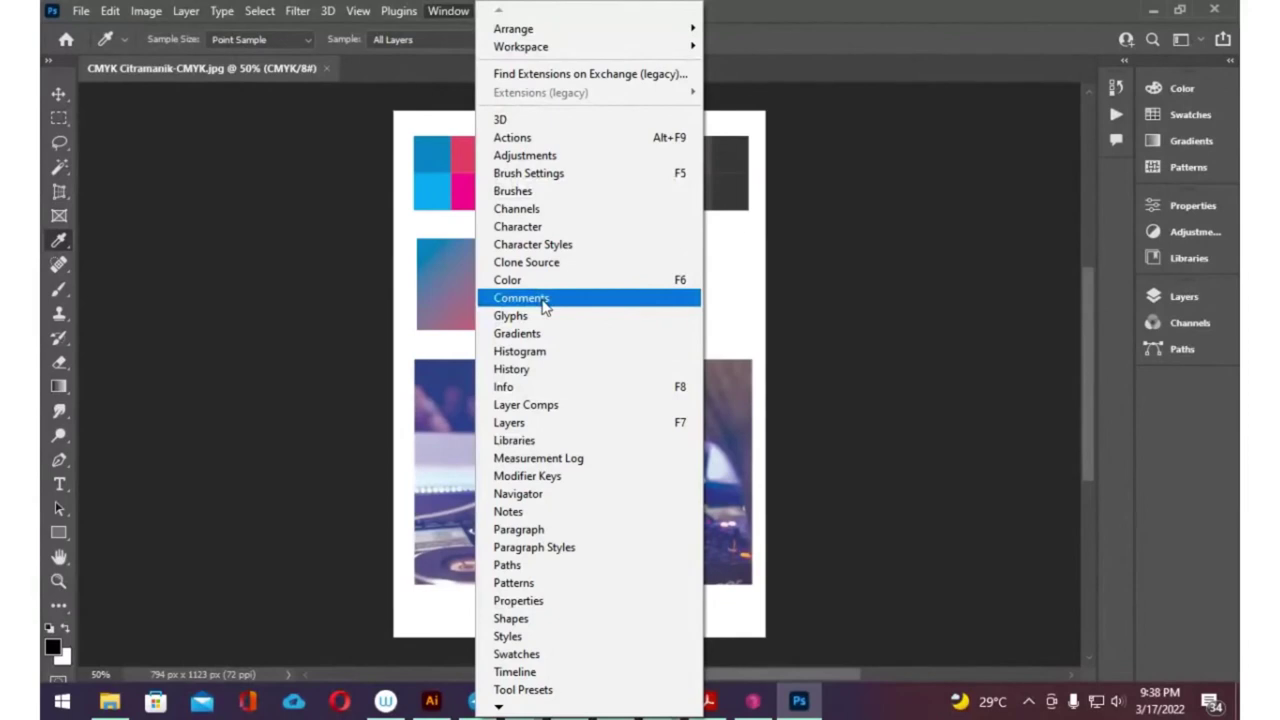
left_click(537, 352)
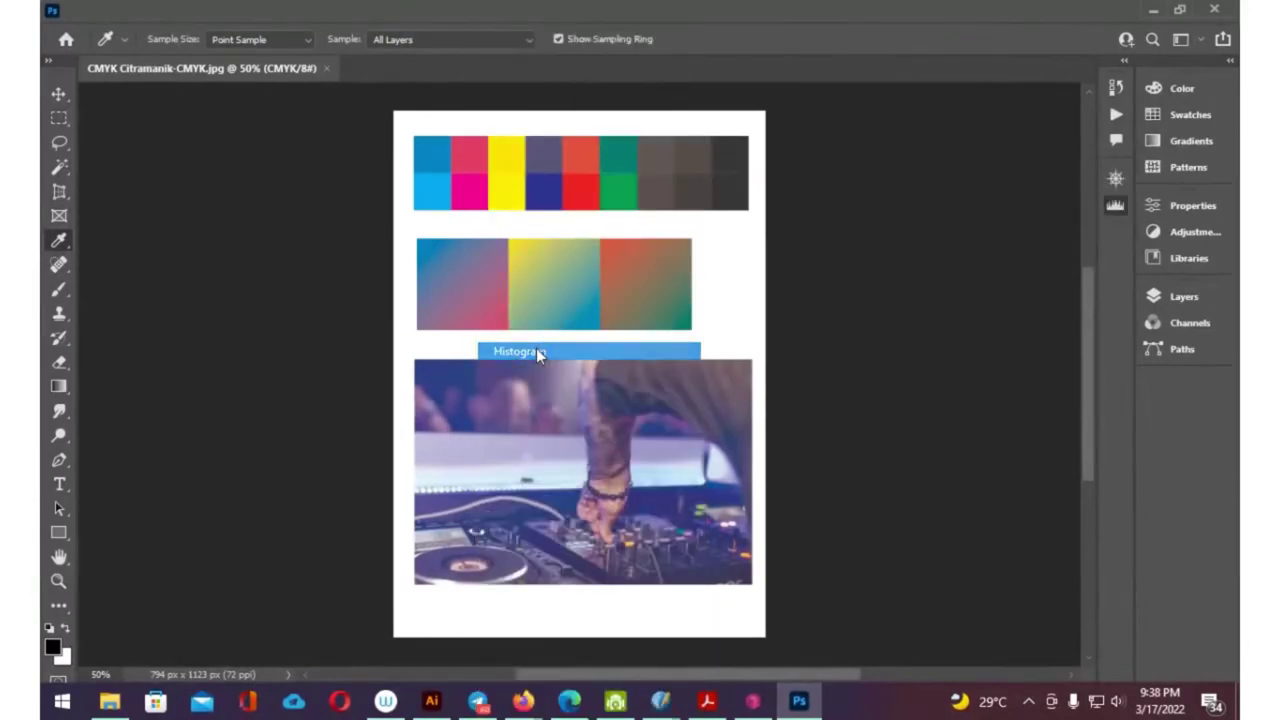
left_click(920, 172)
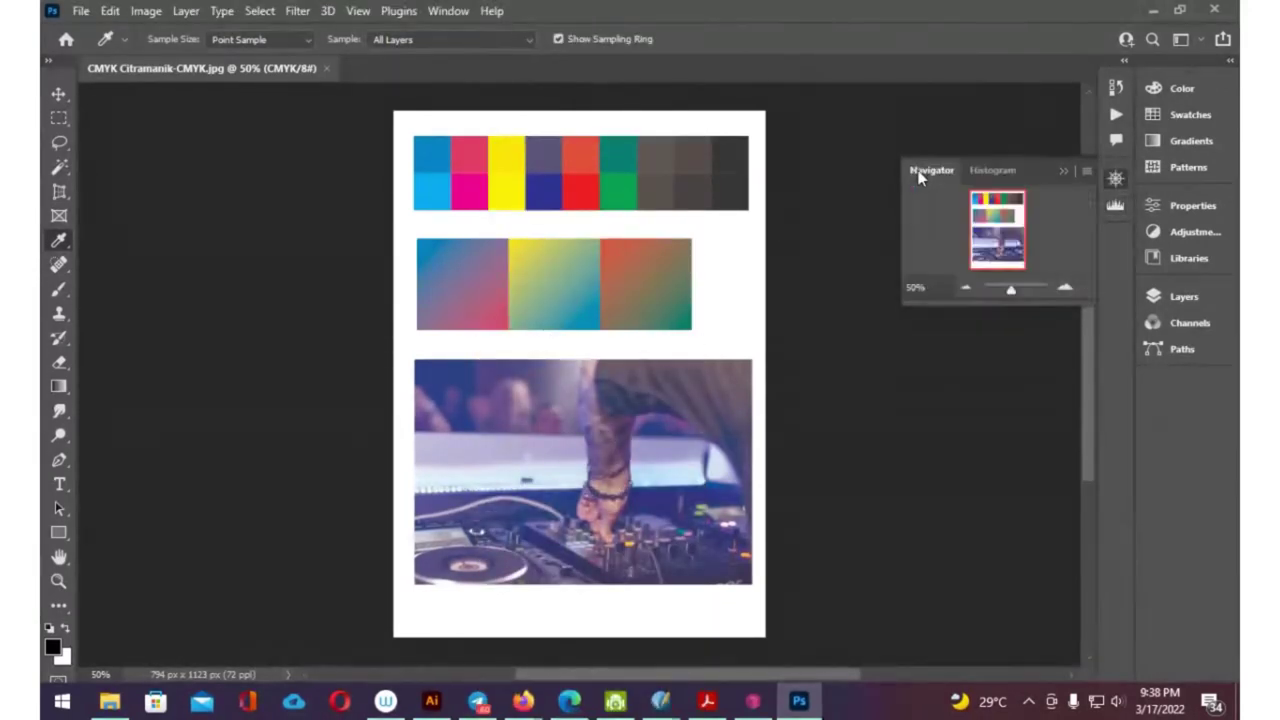
left_click(985, 170)
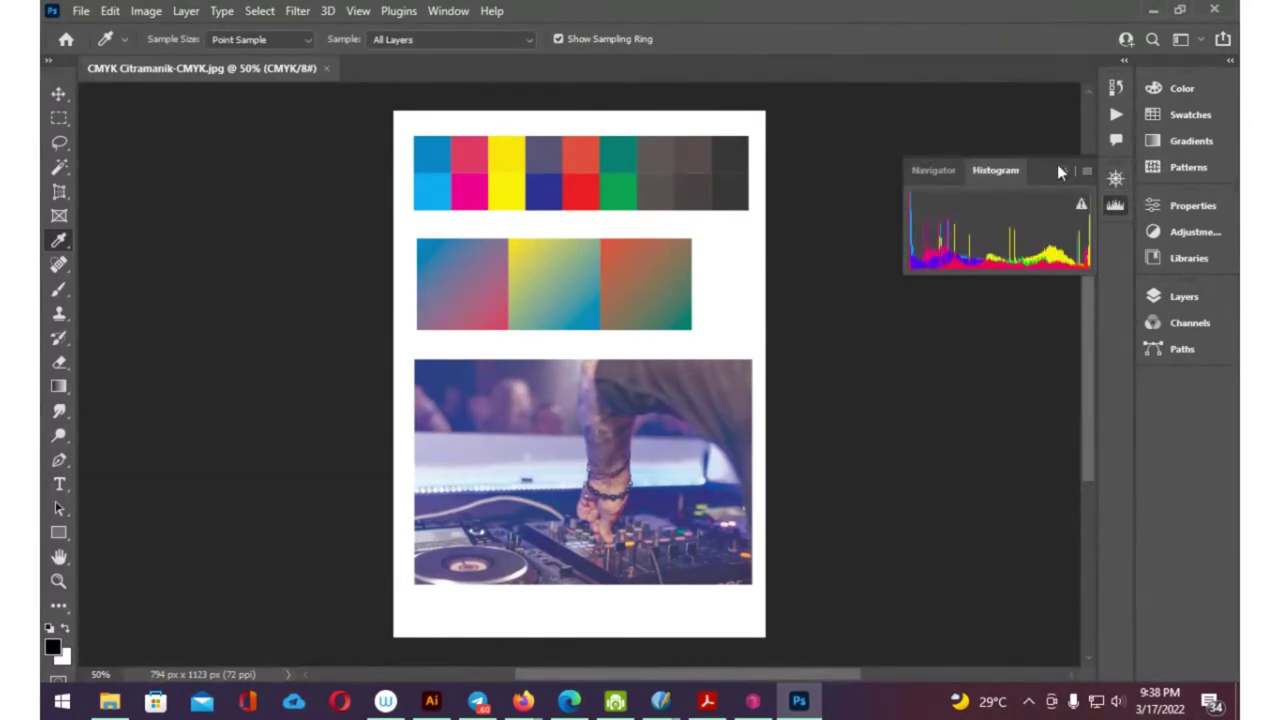
left_click(1180, 89)
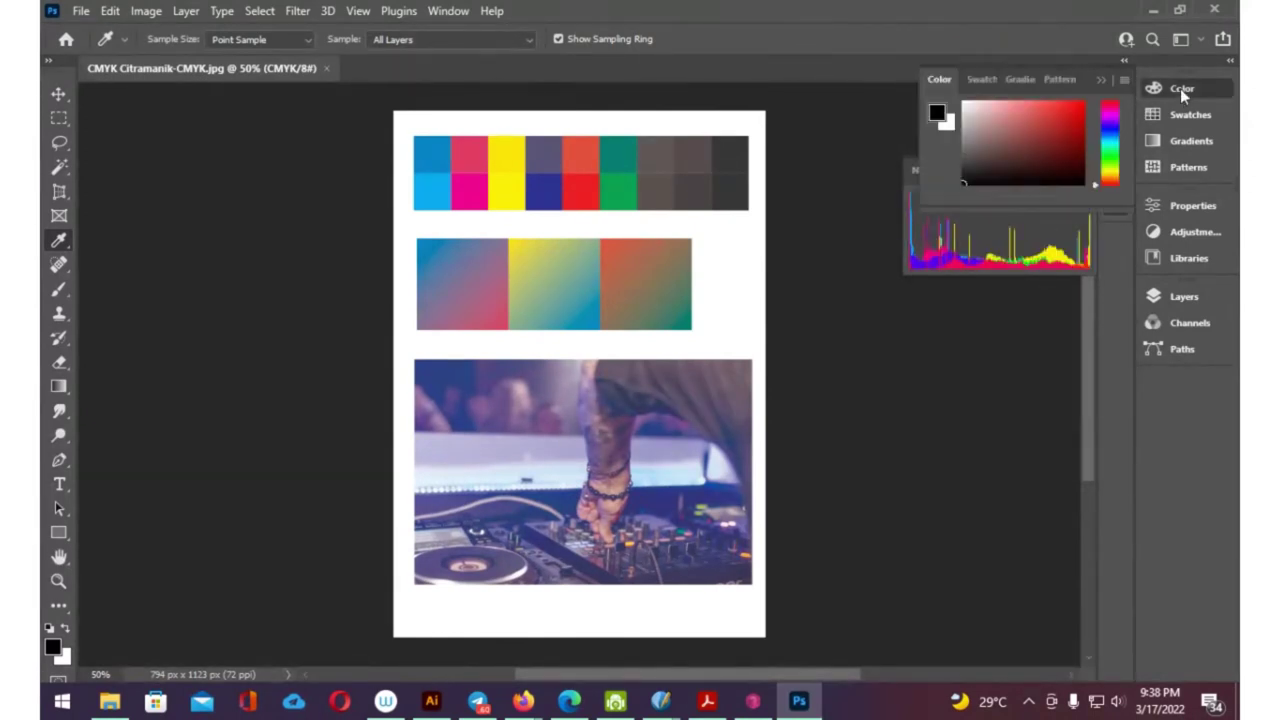
left_click(436, 152)
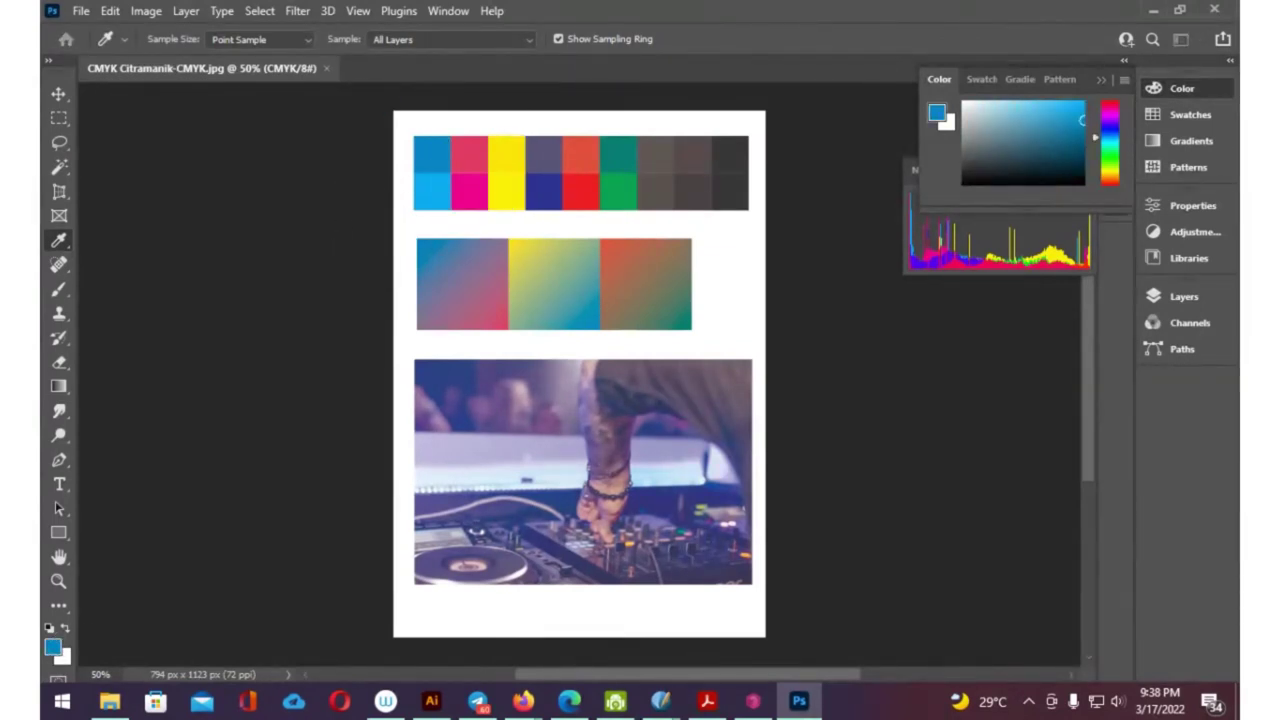
left_click(52, 647)
mouse_move(600, 228)
left_mouse_down()
mouse_move(925, 175)
mouse_move(963, 145)
left_mouse_up()
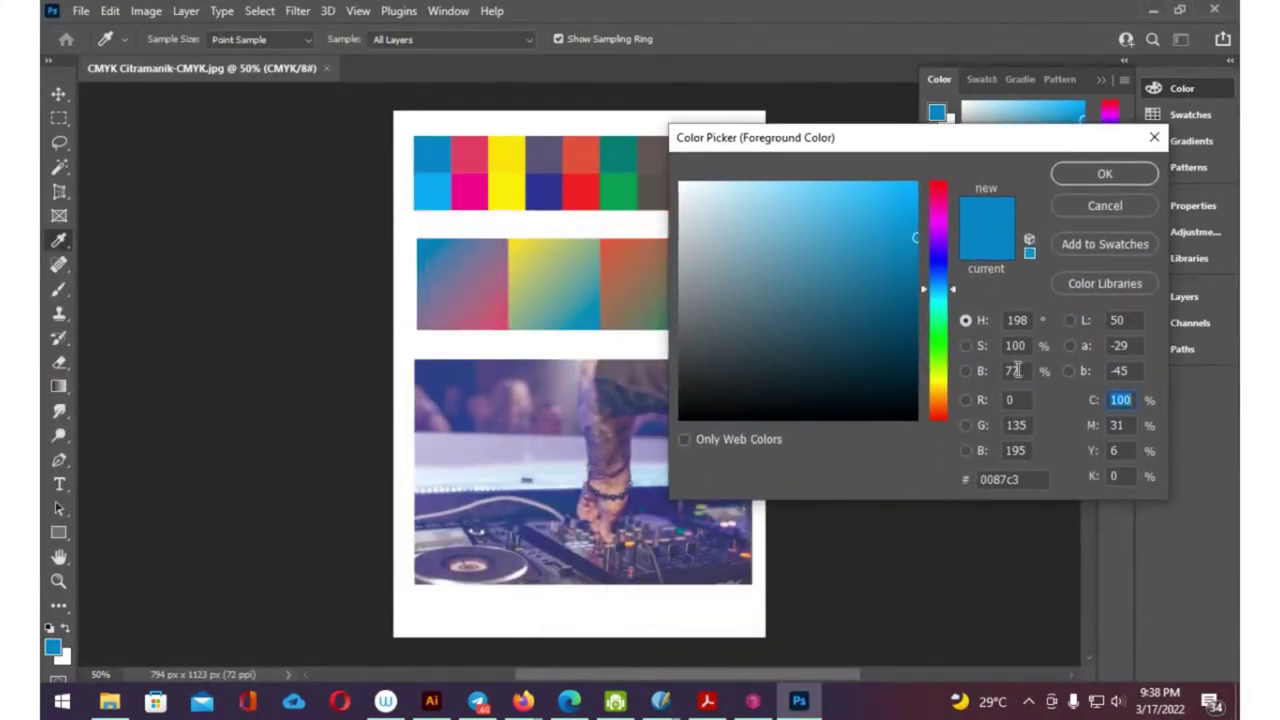
left_click_drag(997, 145, 1030, 75)
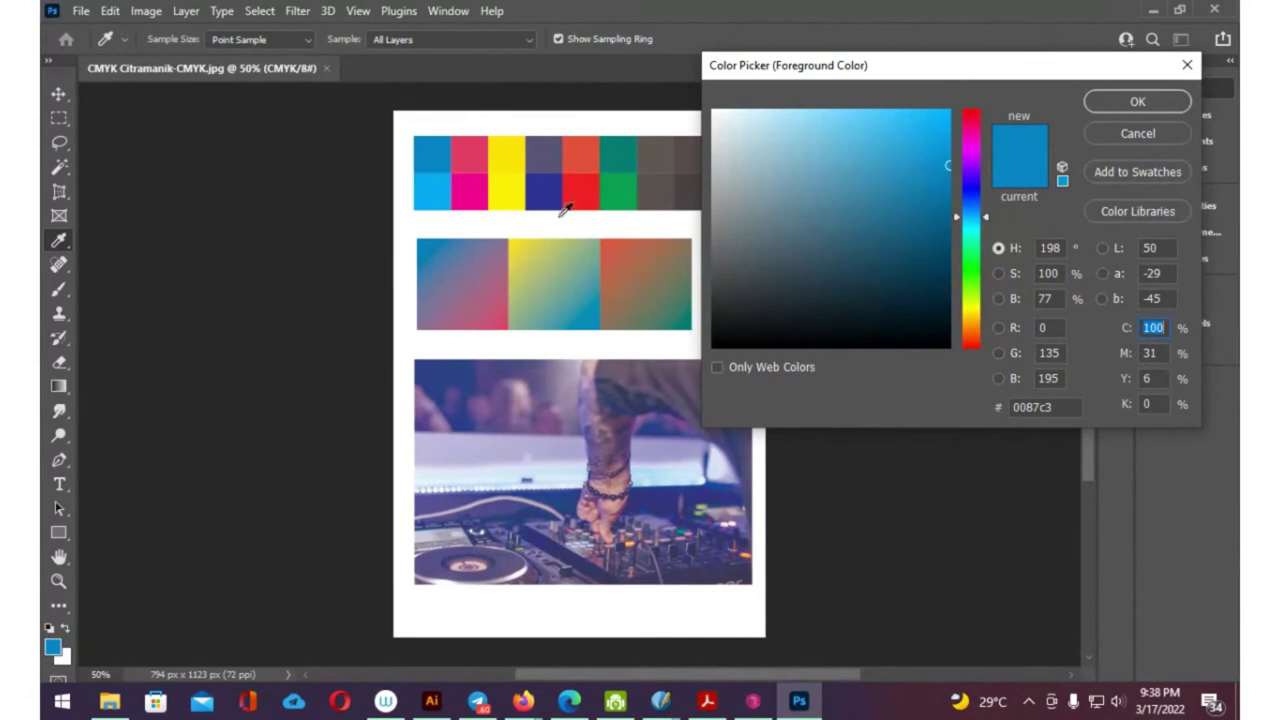
left_click(479, 152)
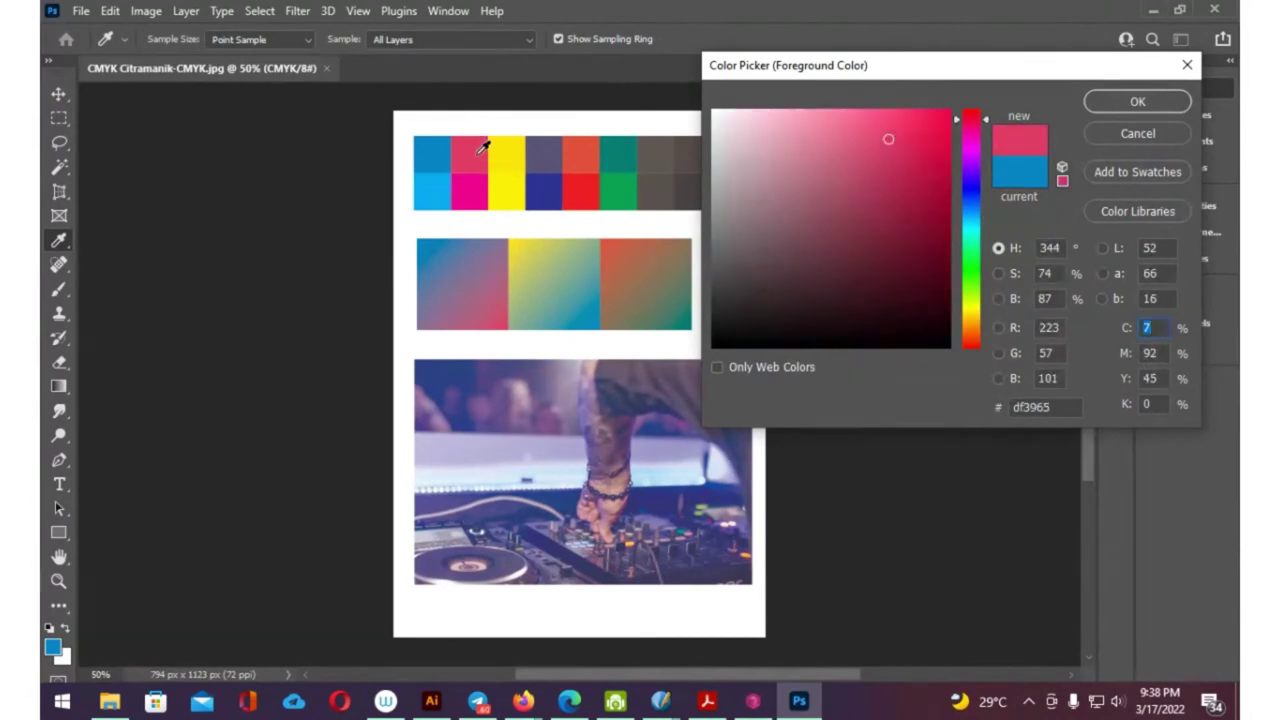
left_click(430, 146)
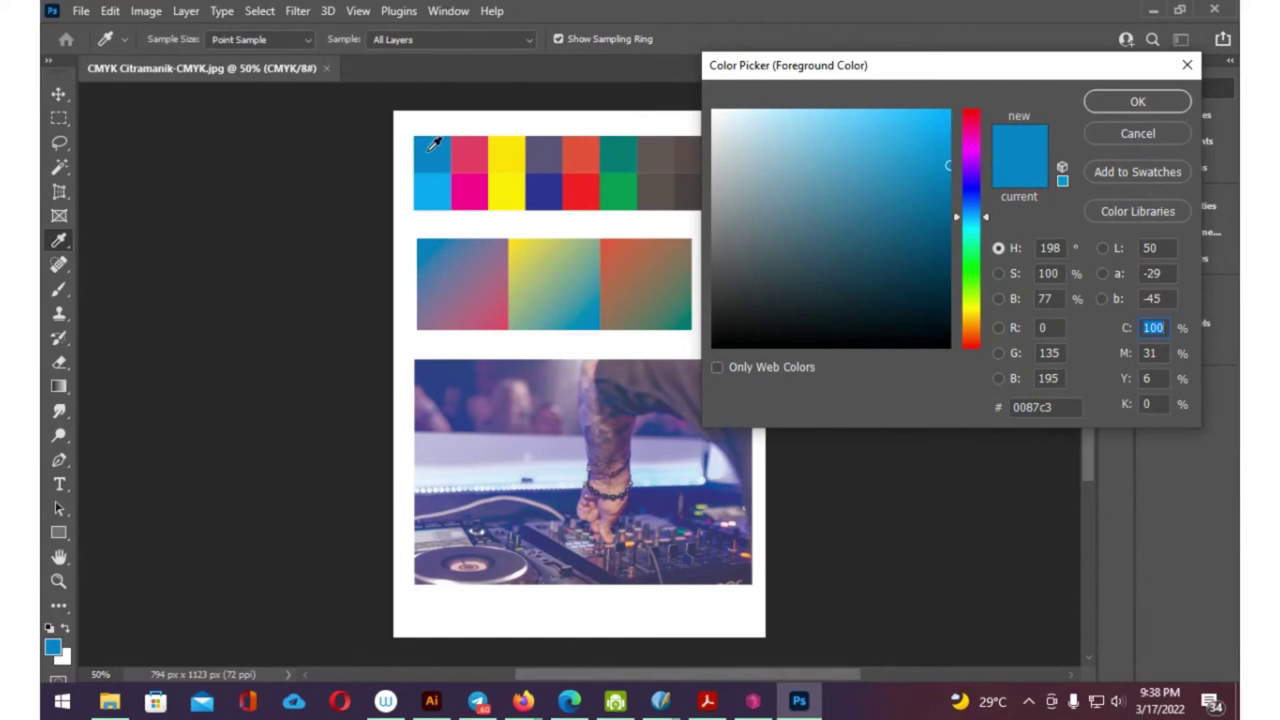
left_click(468, 151)
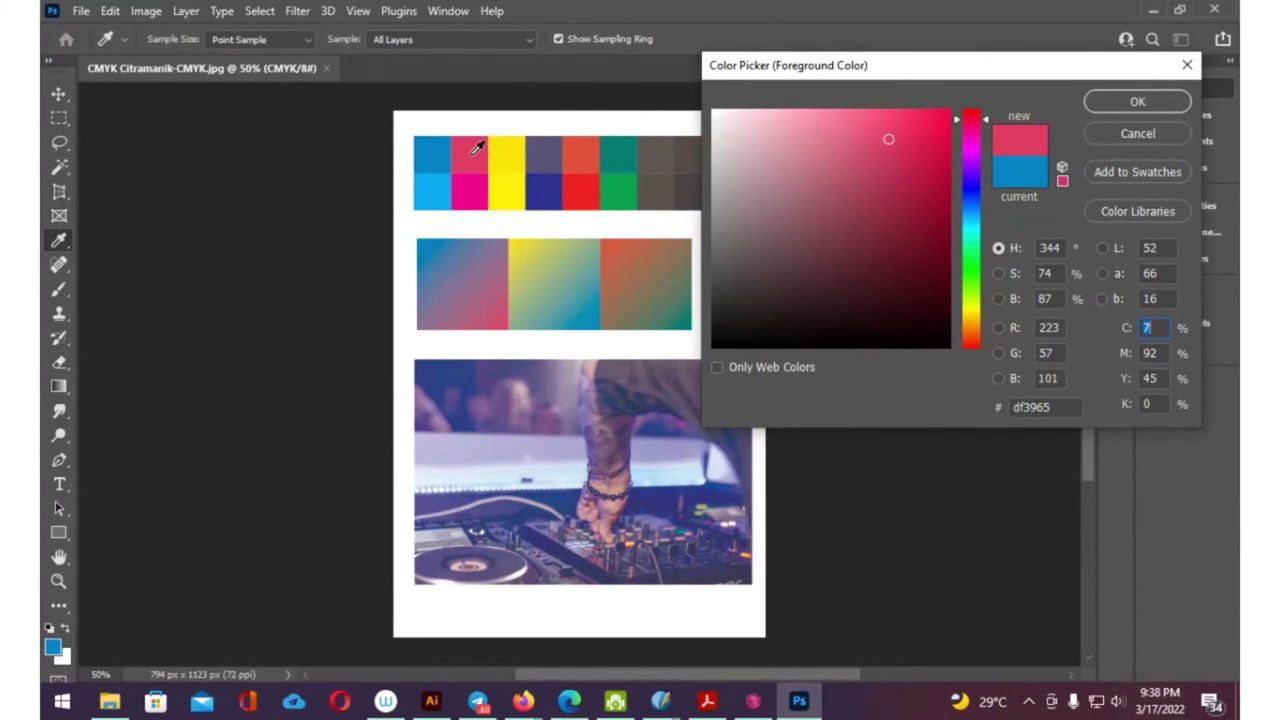
left_click(441, 145)
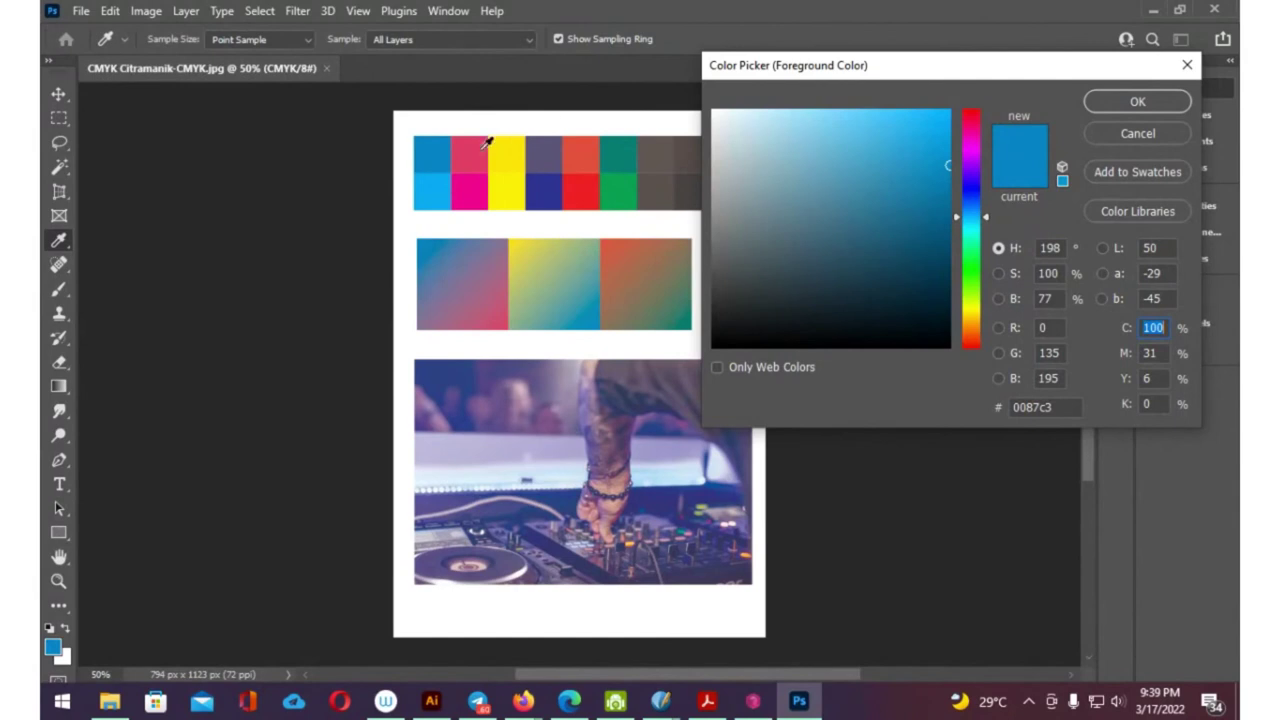
left_click(507, 157)
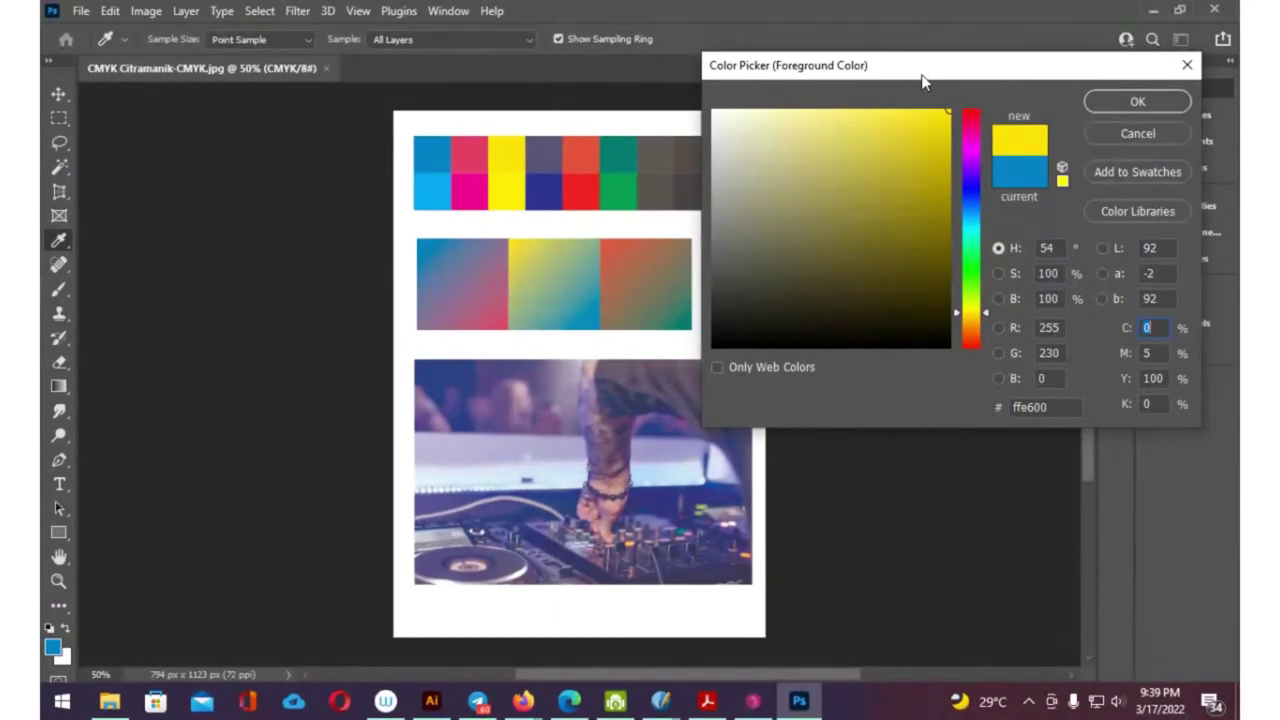
left_click(606, 242)
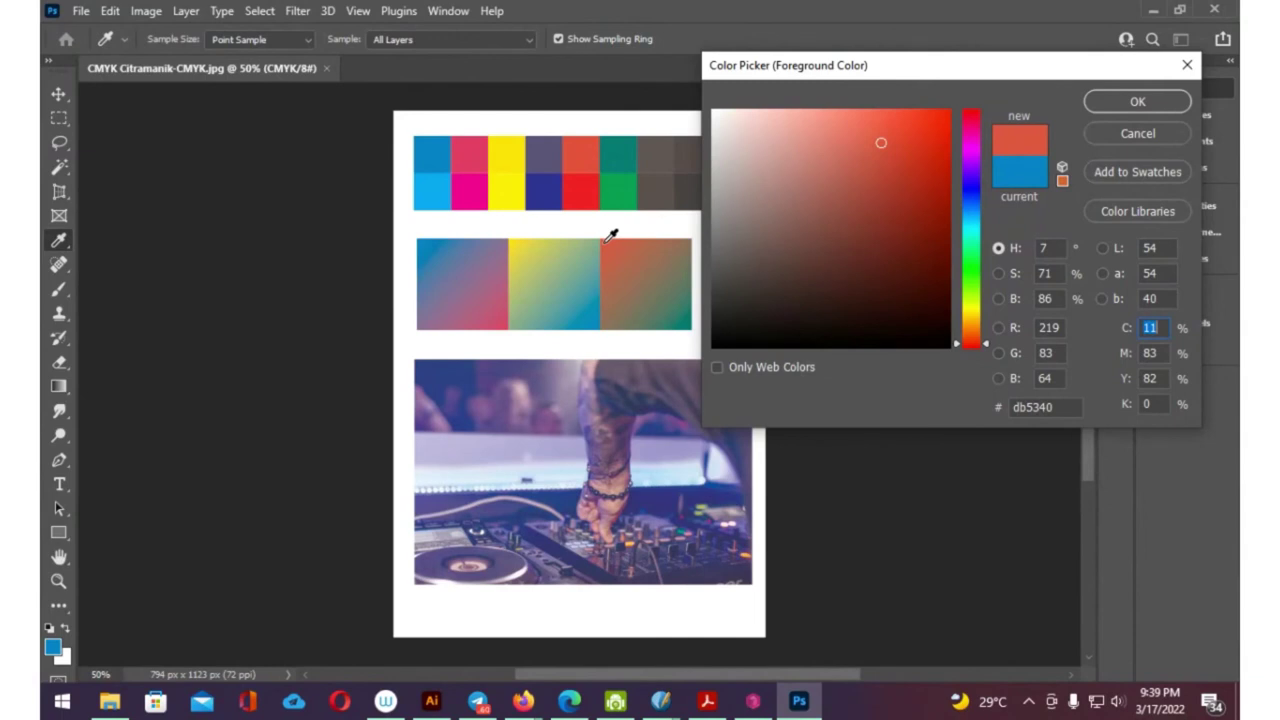
left_click(508, 313)
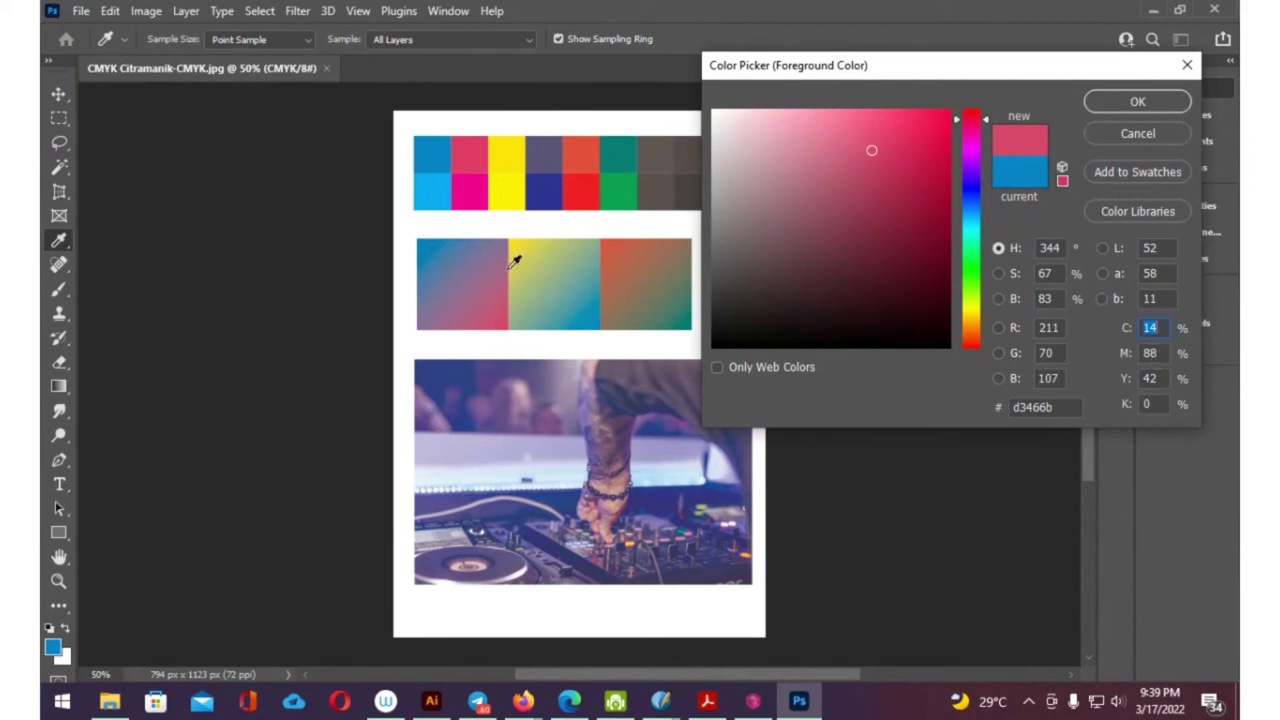
left_click(466, 274)
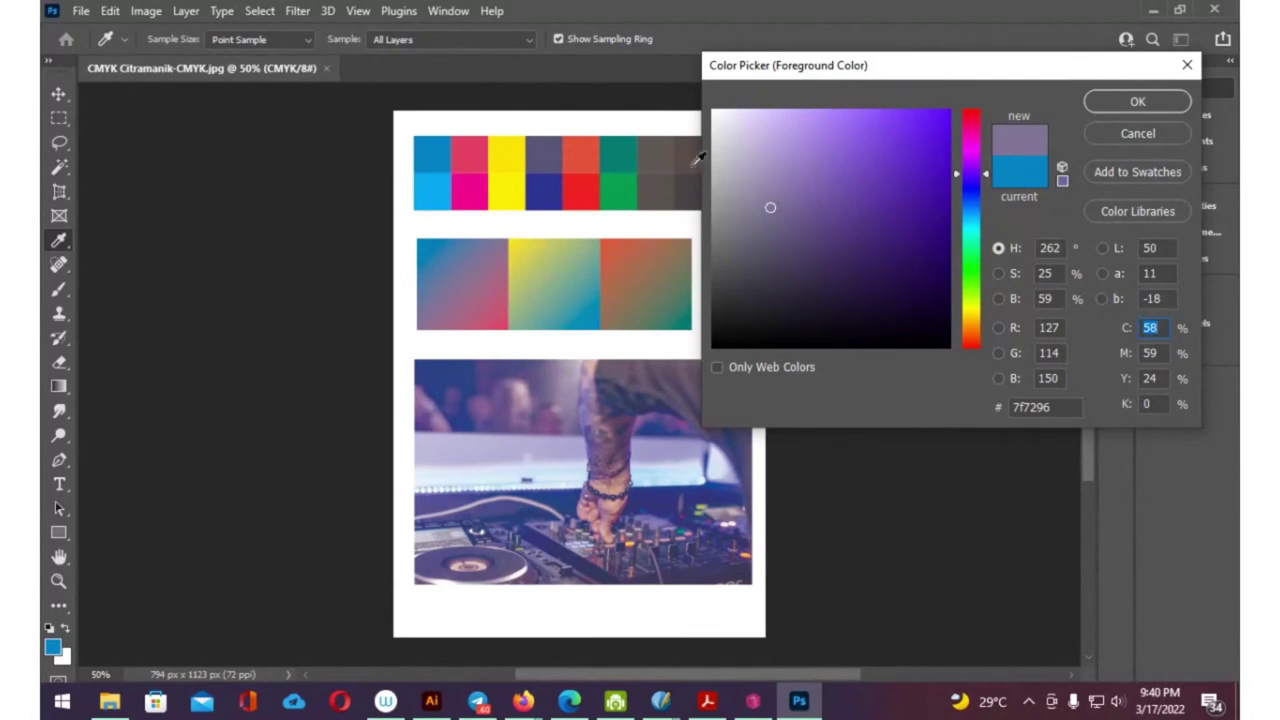
mouse_move(775, 85)
left_mouse_down()
mouse_move(808, 85)
mouse_move(854, 130)
left_mouse_up()
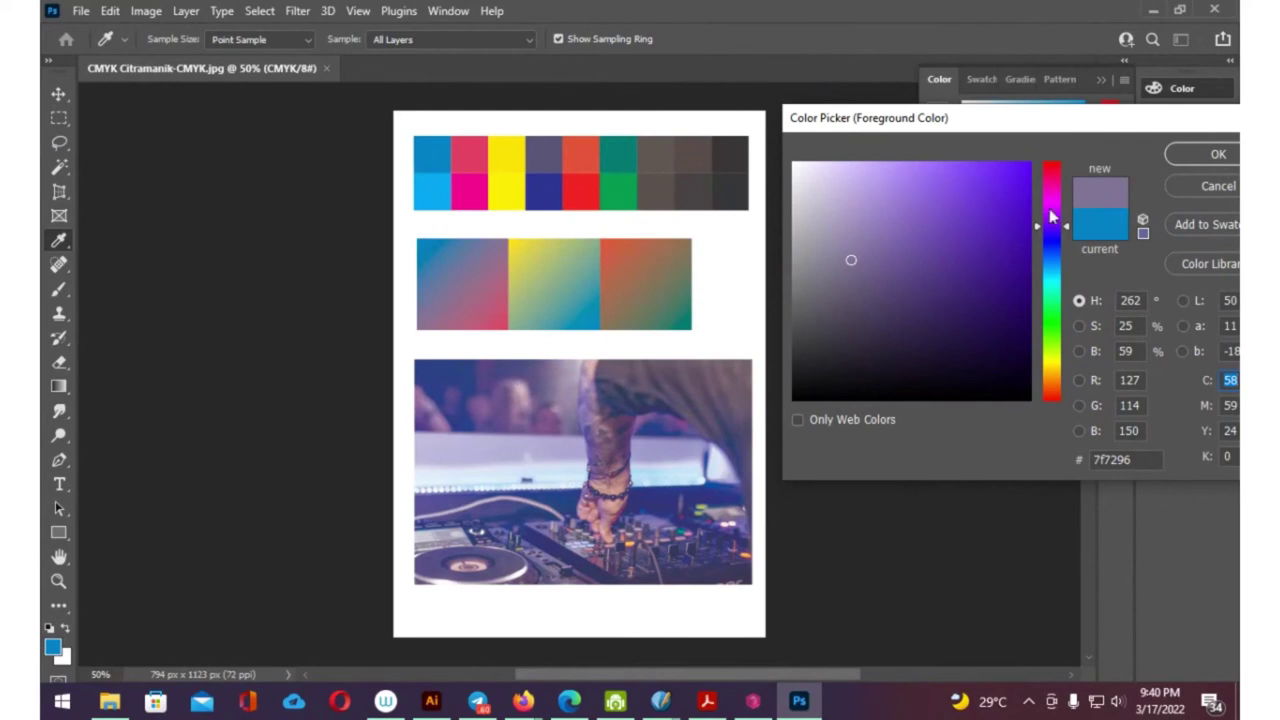
left_click_drag(1065, 136, 499, 195)
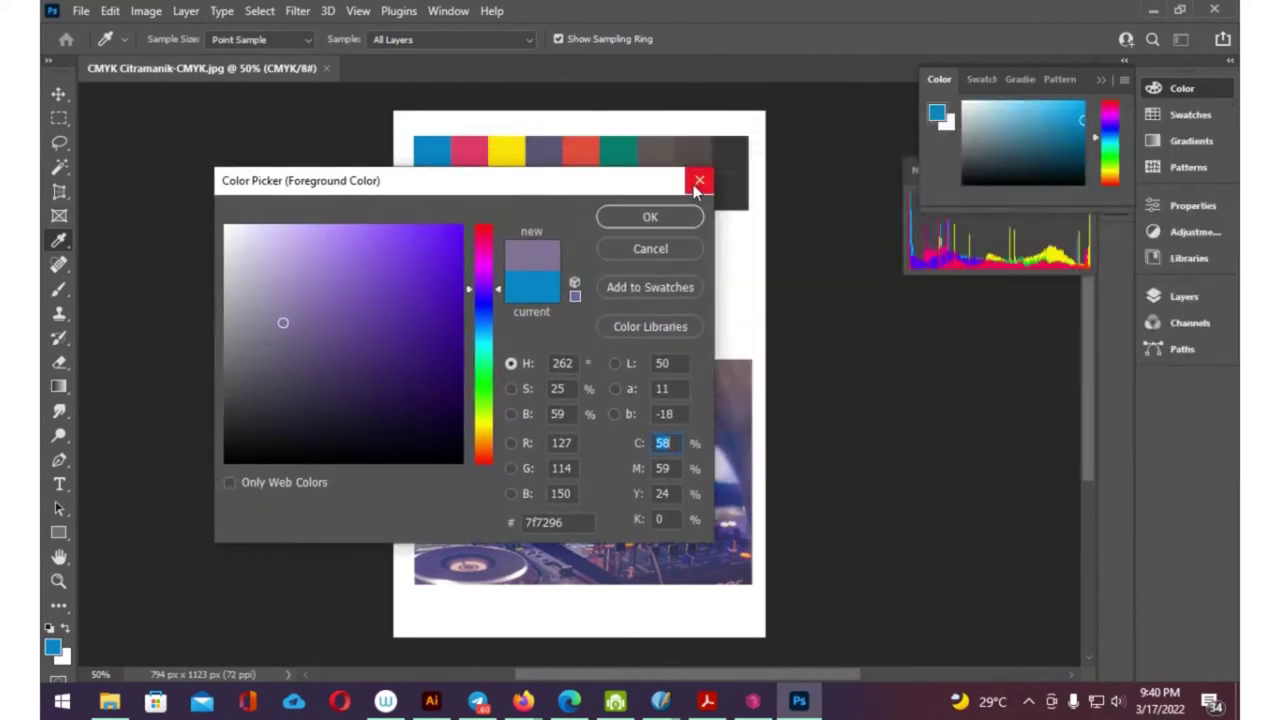
left_click(692, 178)
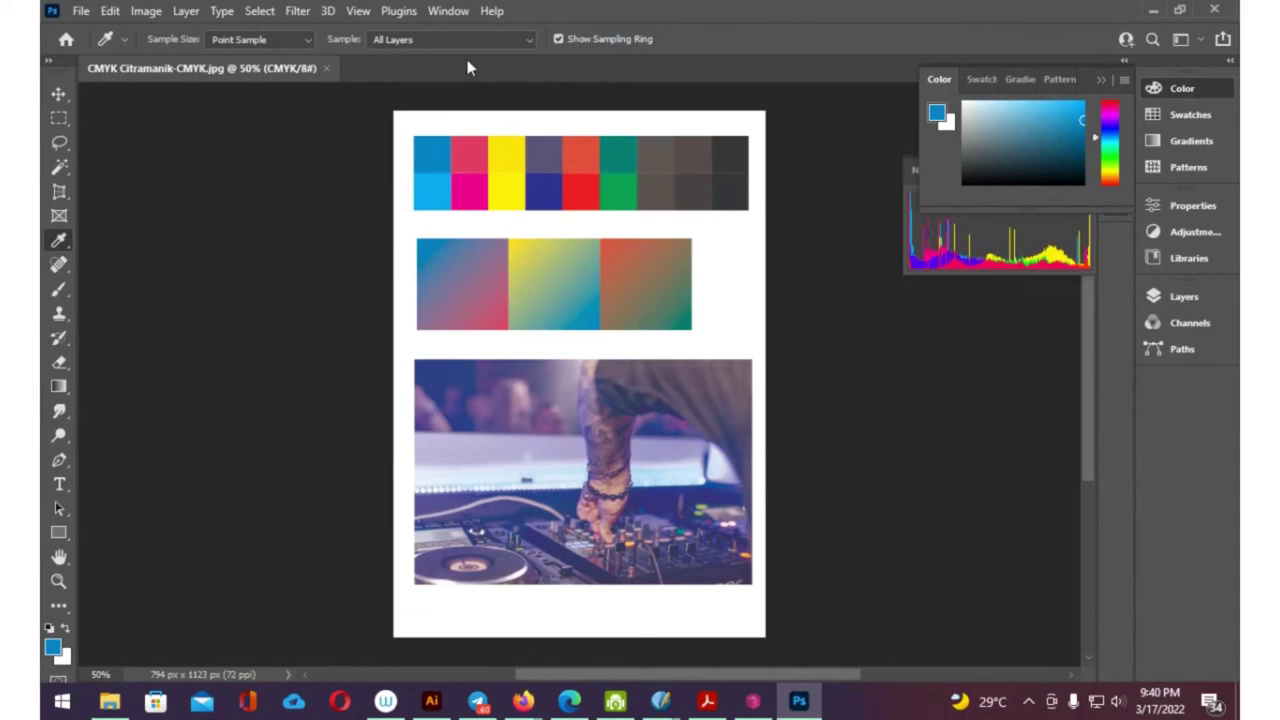
left_click(1157, 10)
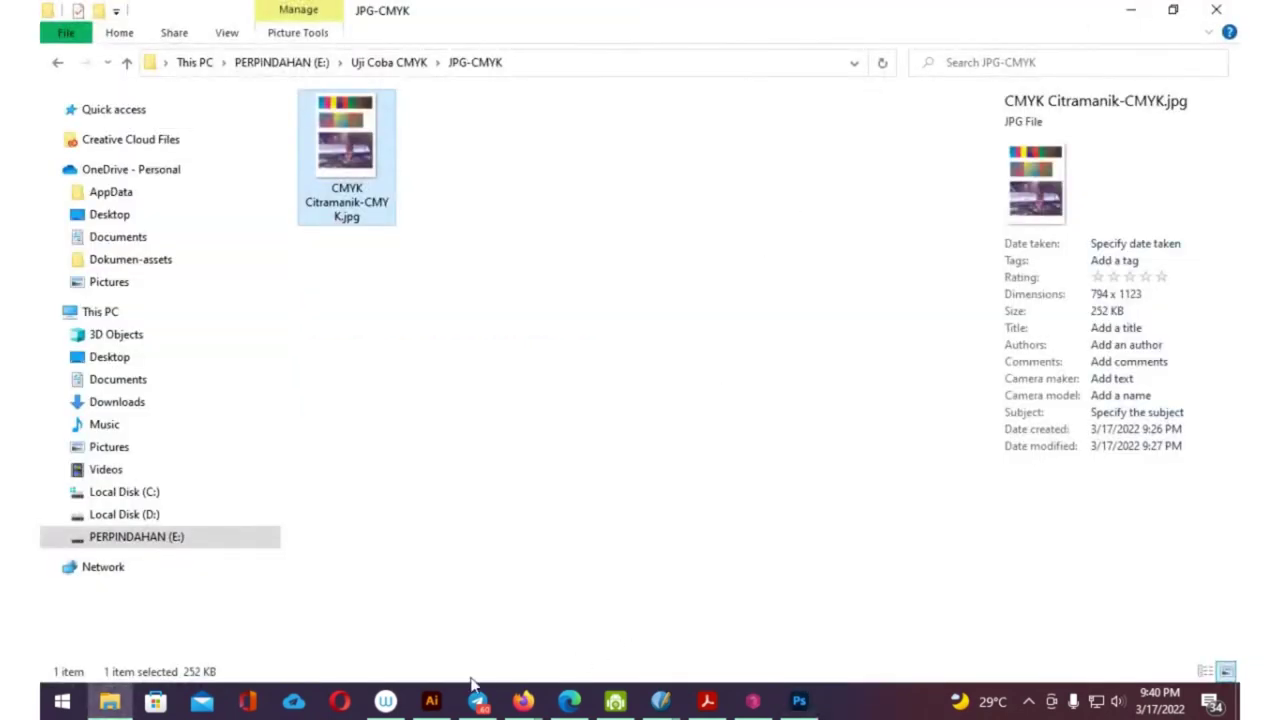
mouse_move(569, 701)
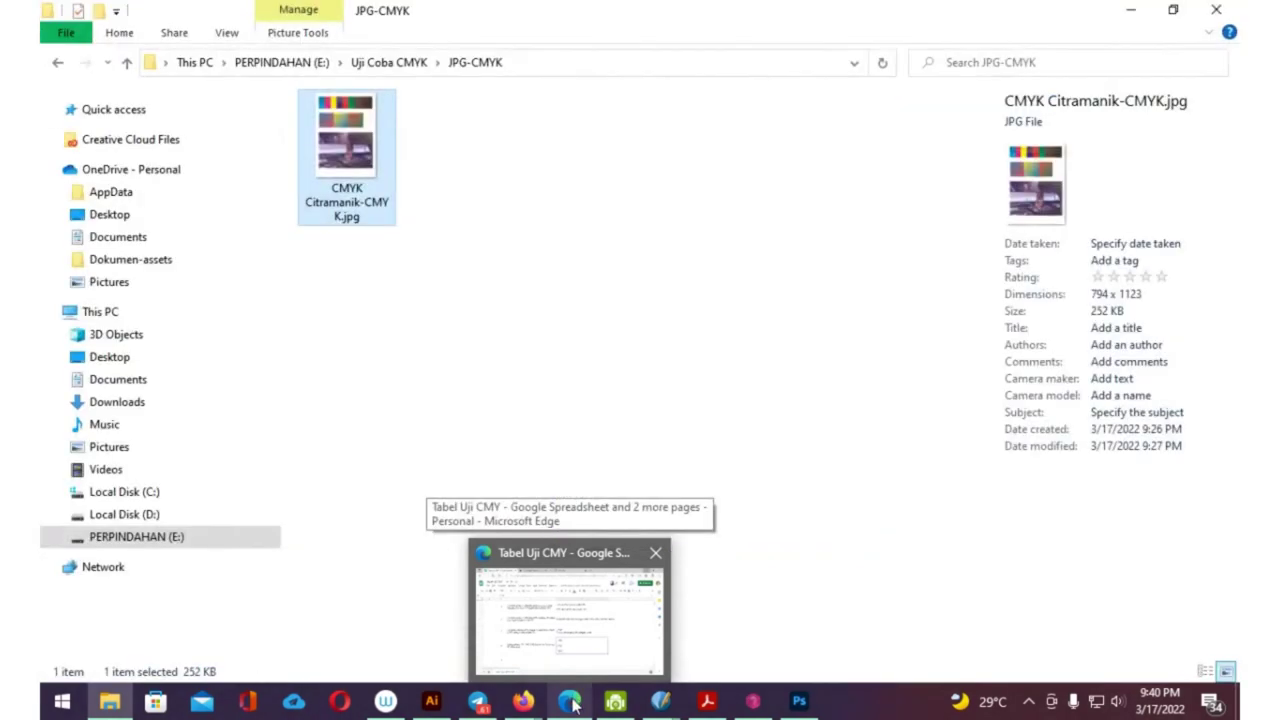
Bring the Edge window with the Tabel Uji CMY spreadsheet to the front
left_click(572, 670)
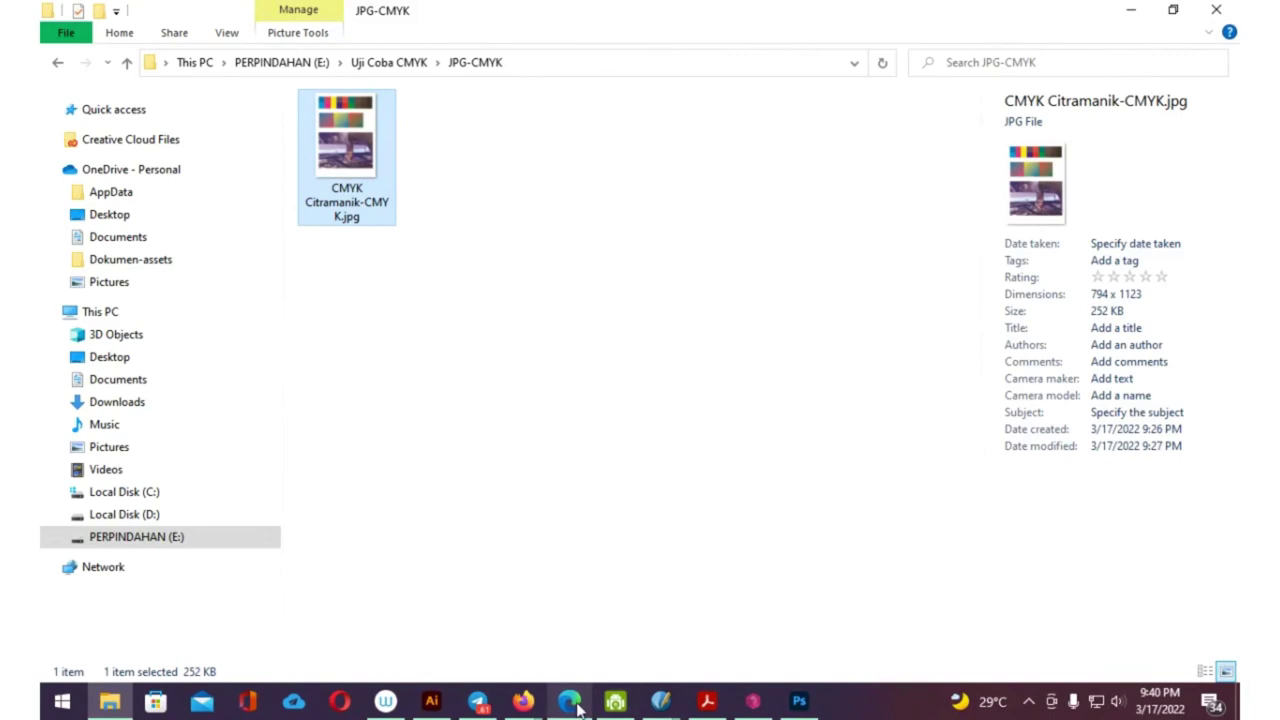
left_click(573, 705)
Review test 1's result in D5 and tested point in C5 of Tabel Uji CMY
scroll(675, 345, "up", 10)
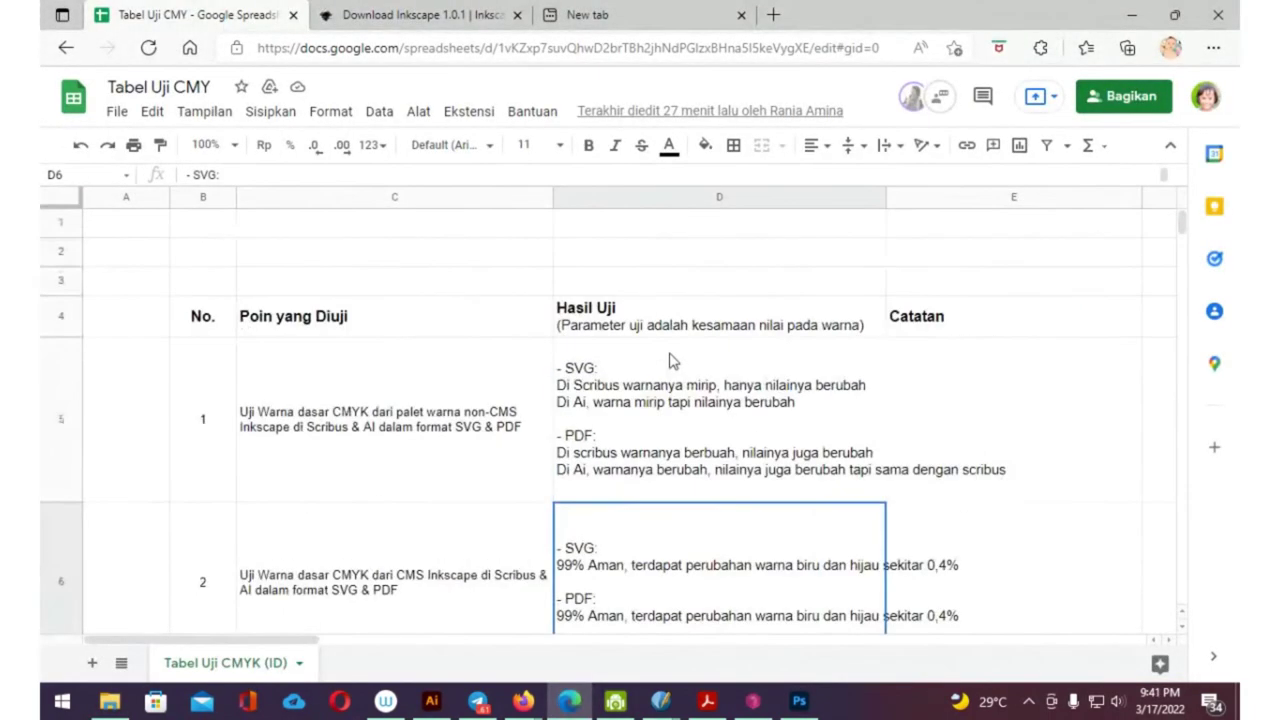
left_click(661, 377)
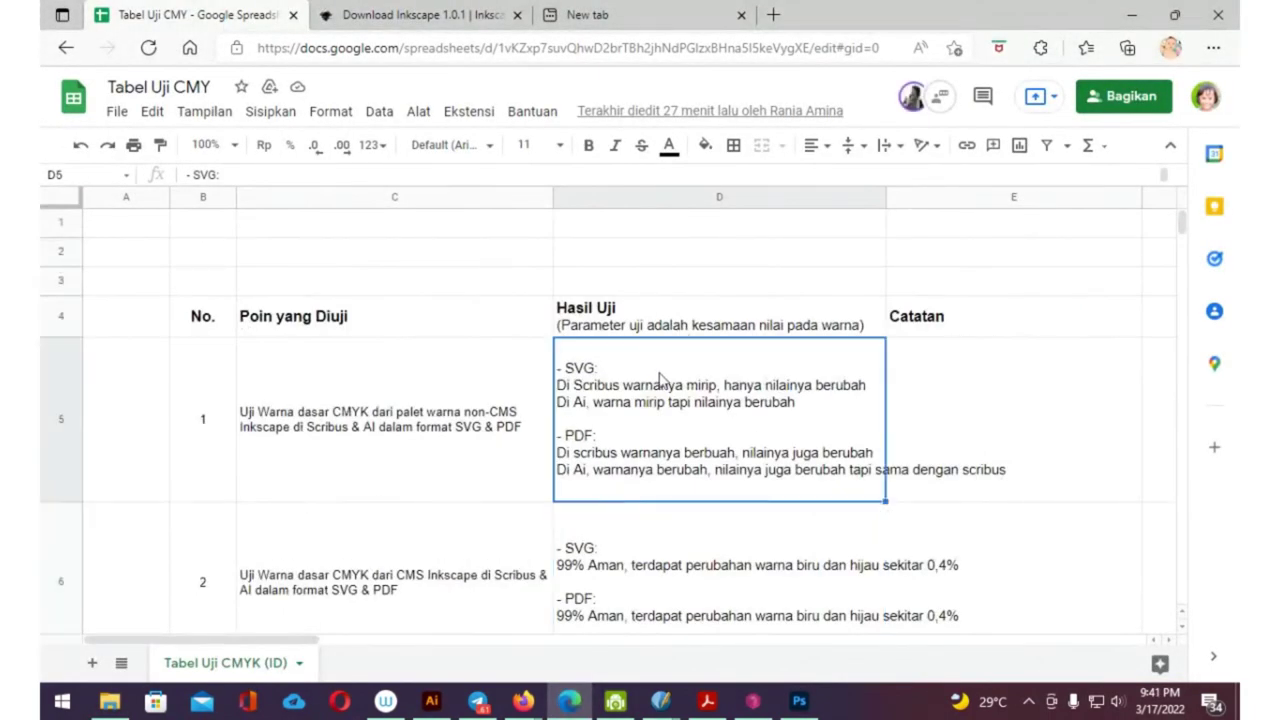
left_click(437, 399)
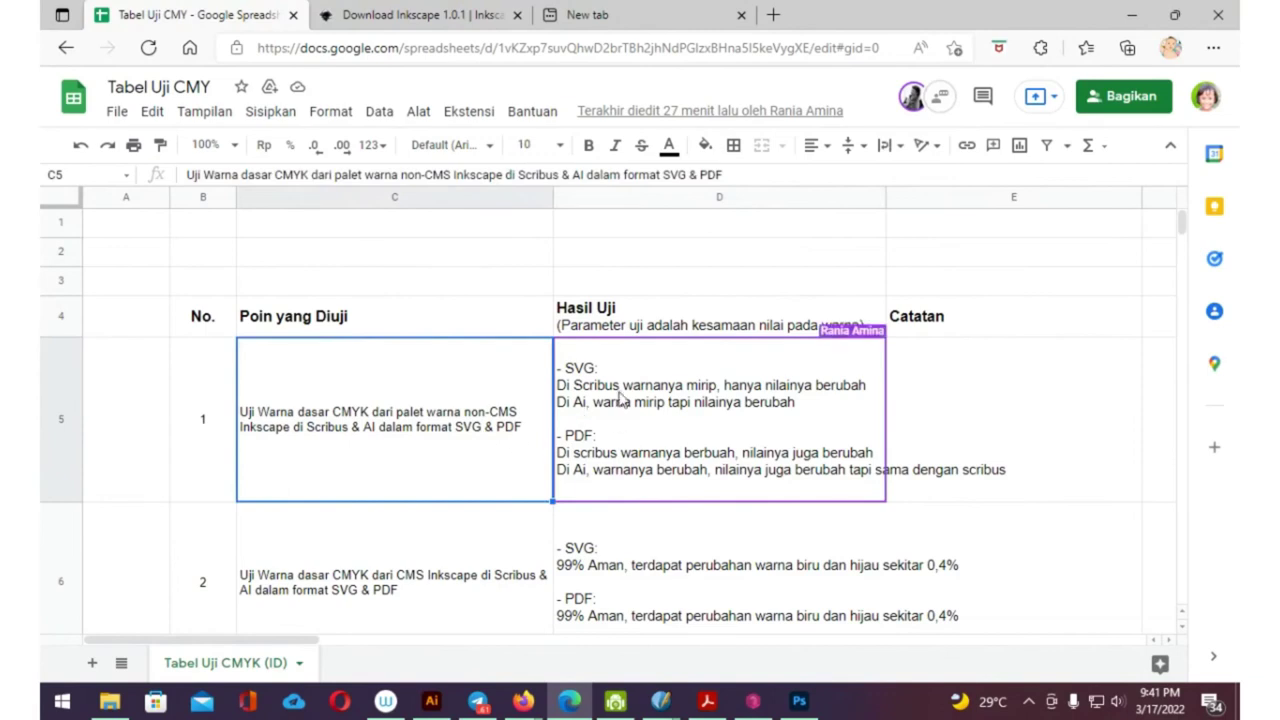
scroll(623, 399, "down", 2)
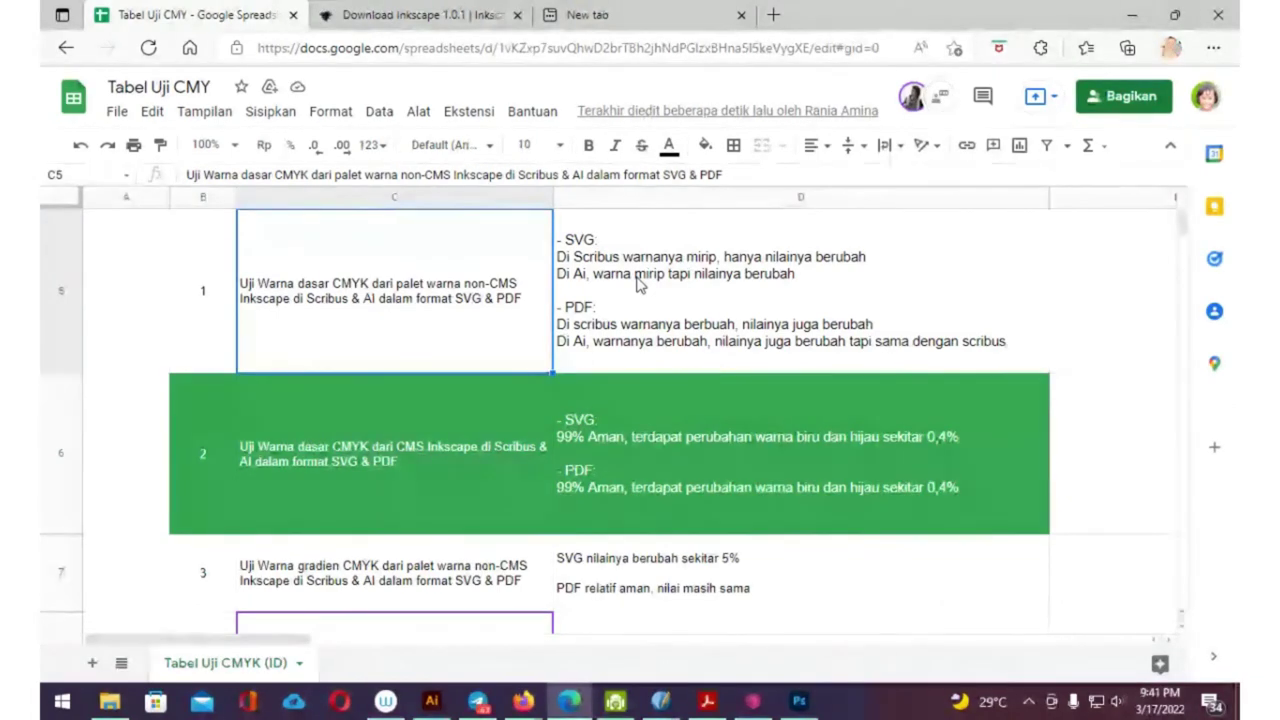
Load the color.org ICC Profile Registry page in a new Edge tab
left_click(630, 16)
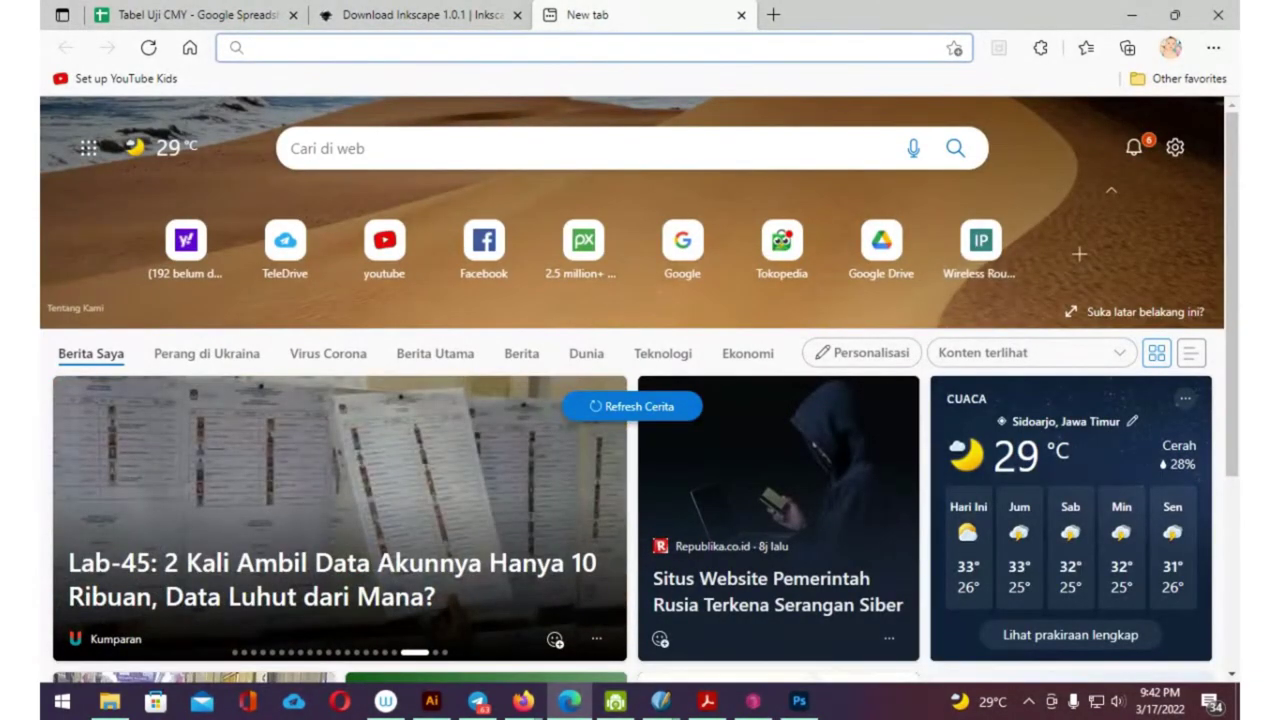
type("co")
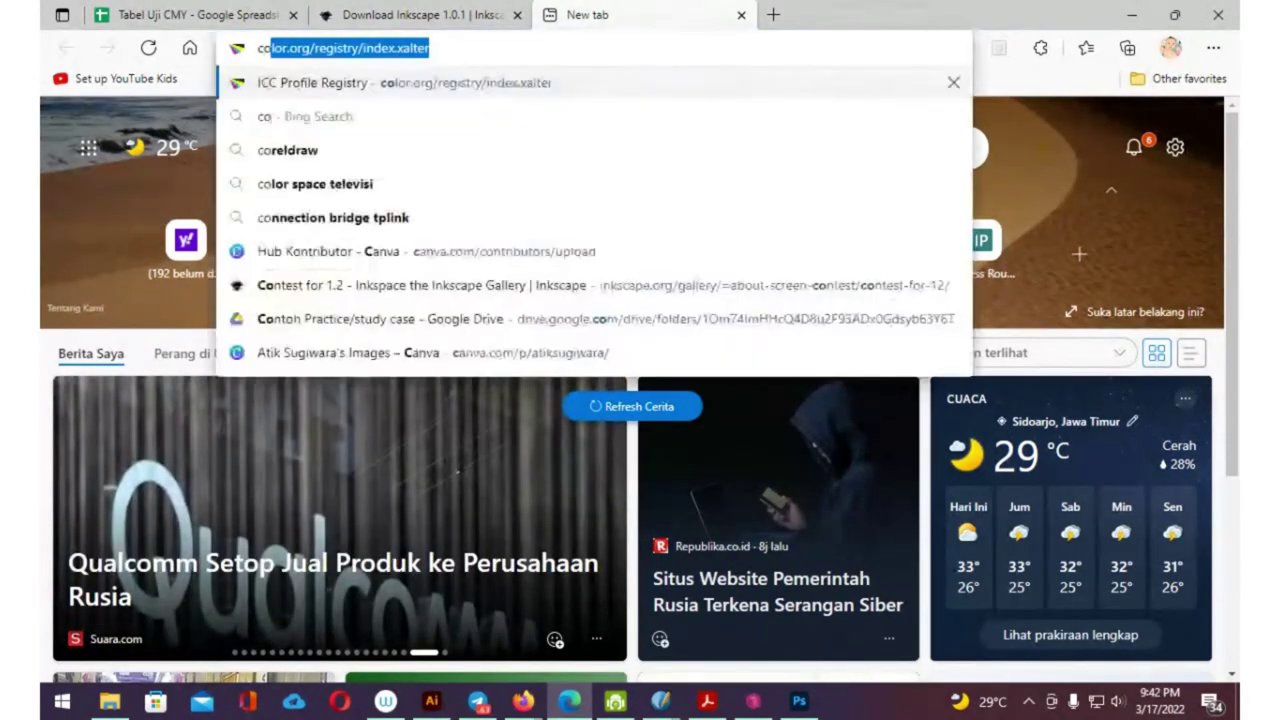
type("lor")
key("Right")
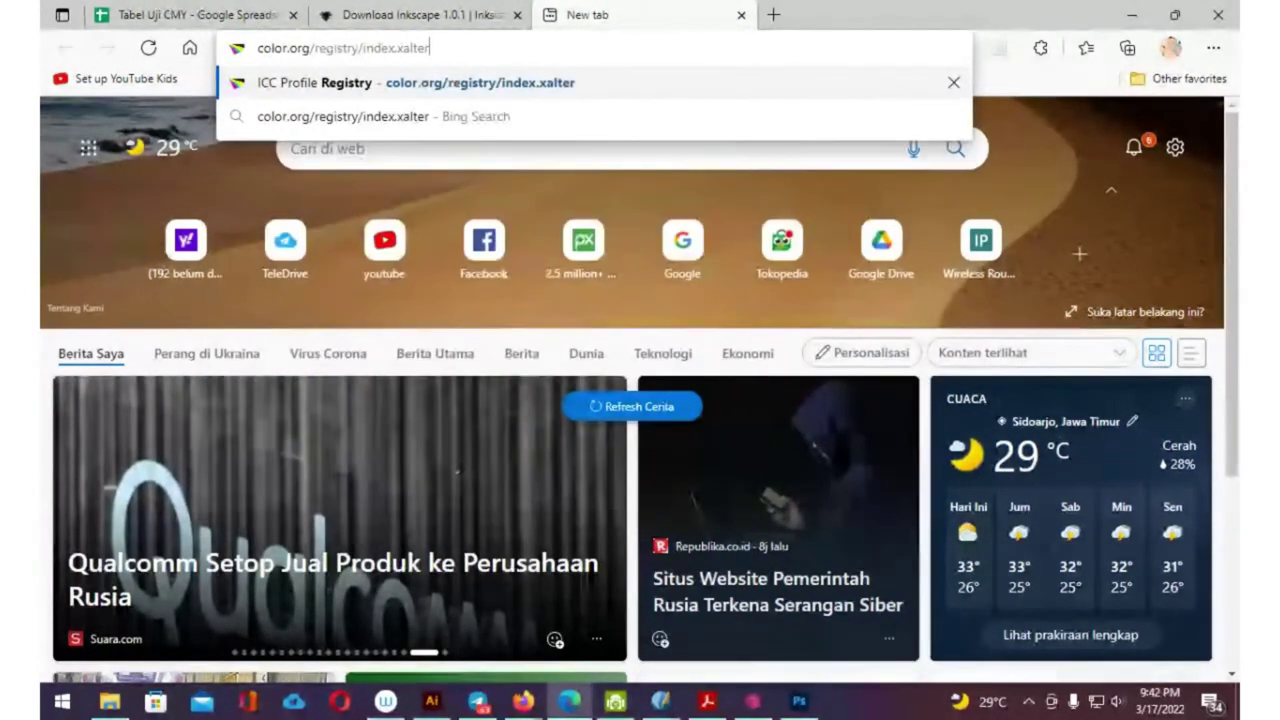
key("Return")
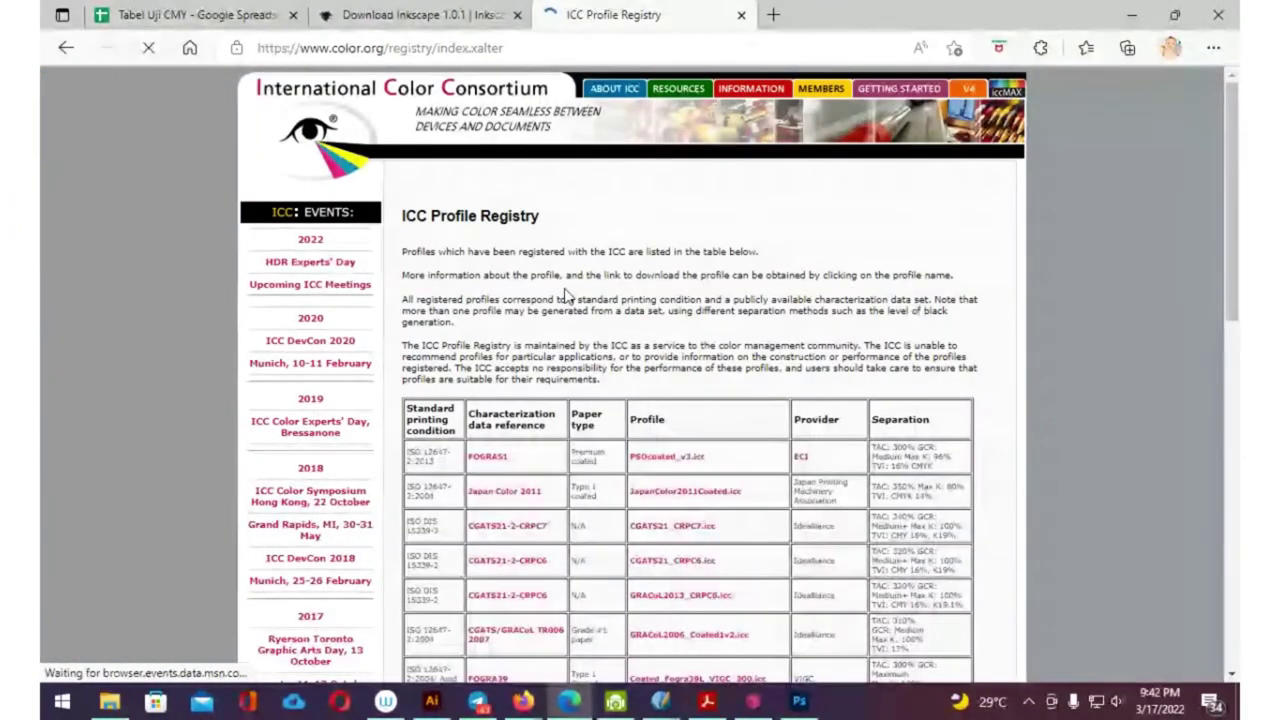
scroll(565, 296, "down", 2)
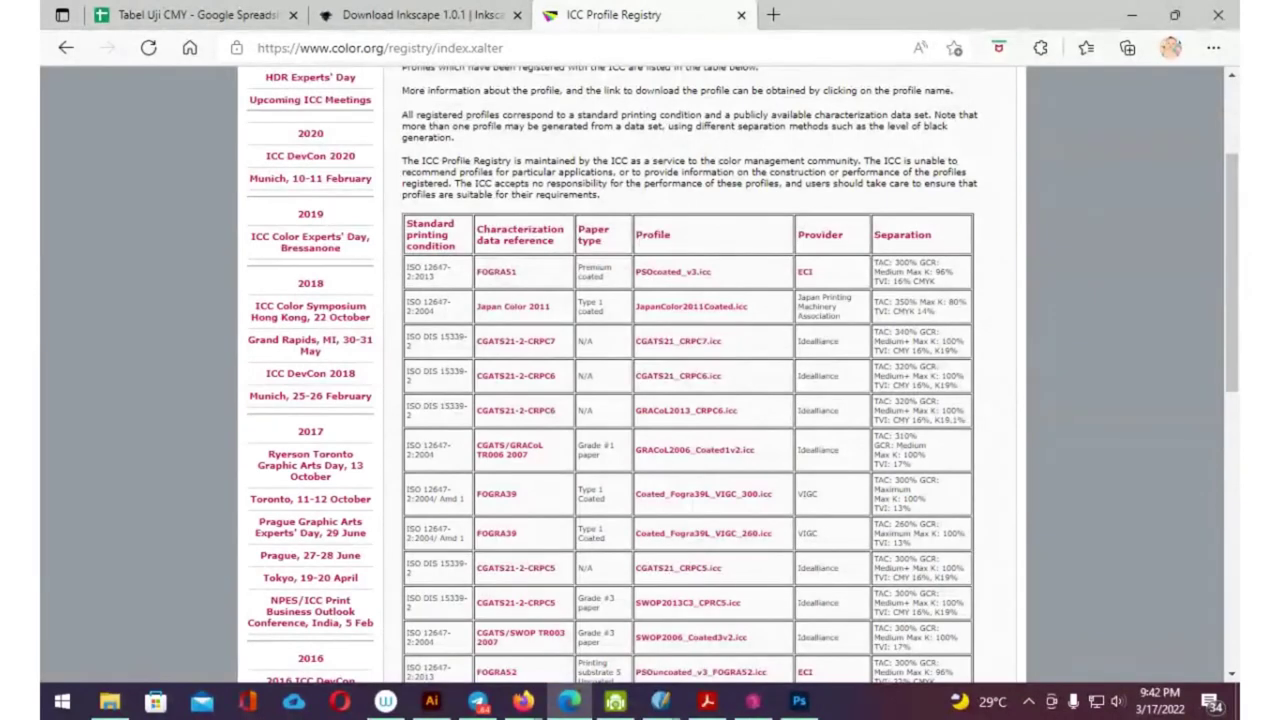
Minimize the browser, Explorer, Illustrator and Scribus, then restore the browser
left_click(1130, 18)
left_click(1130, 16)
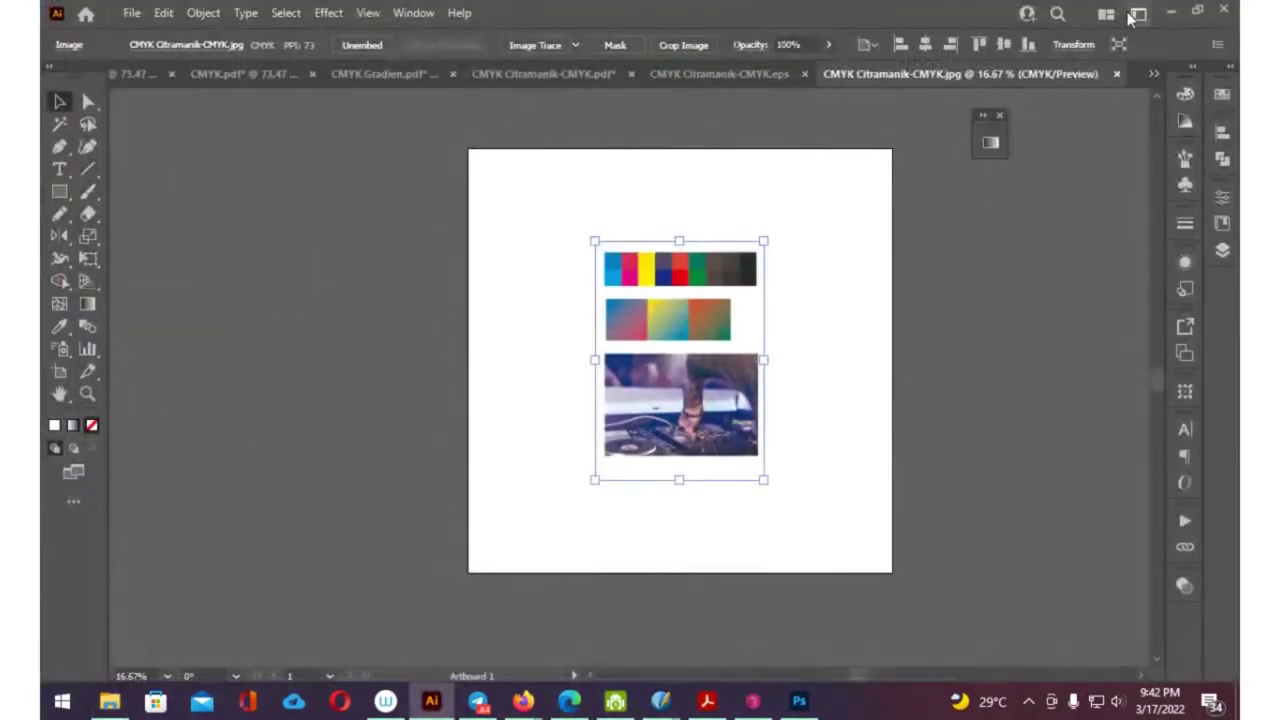
left_click(1170, 11)
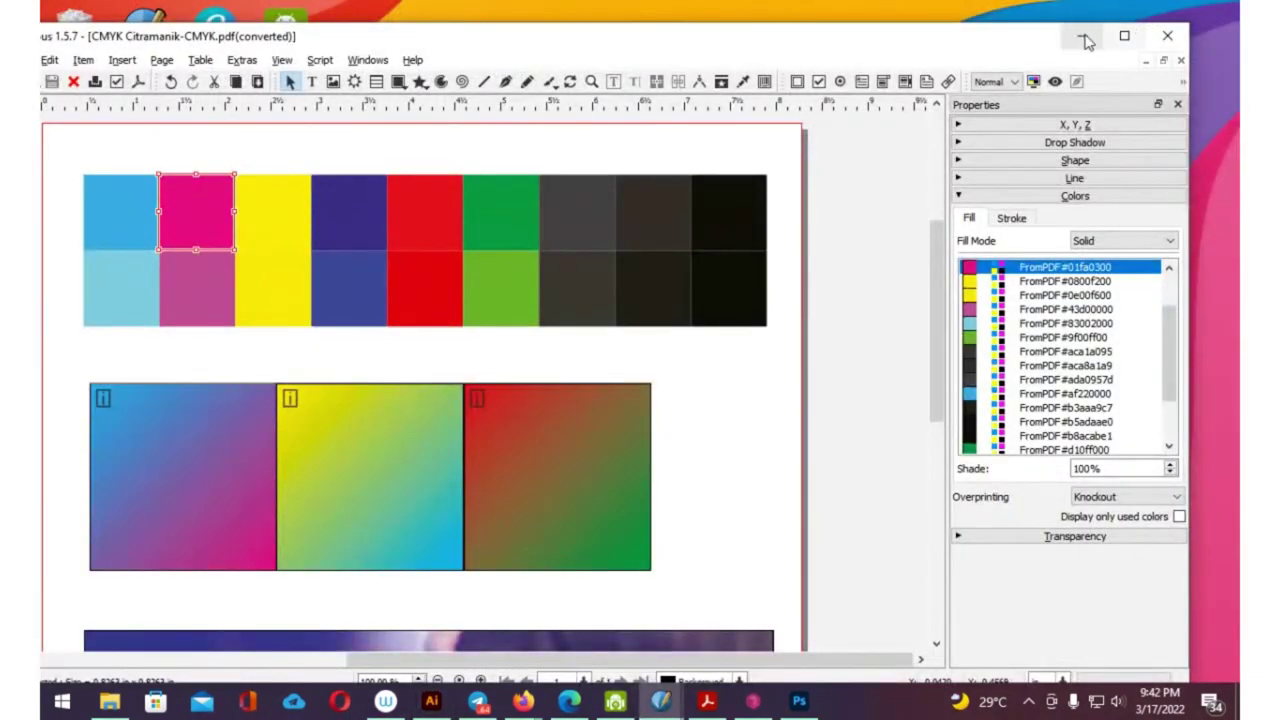
left_click(1087, 40)
left_click(569, 702)
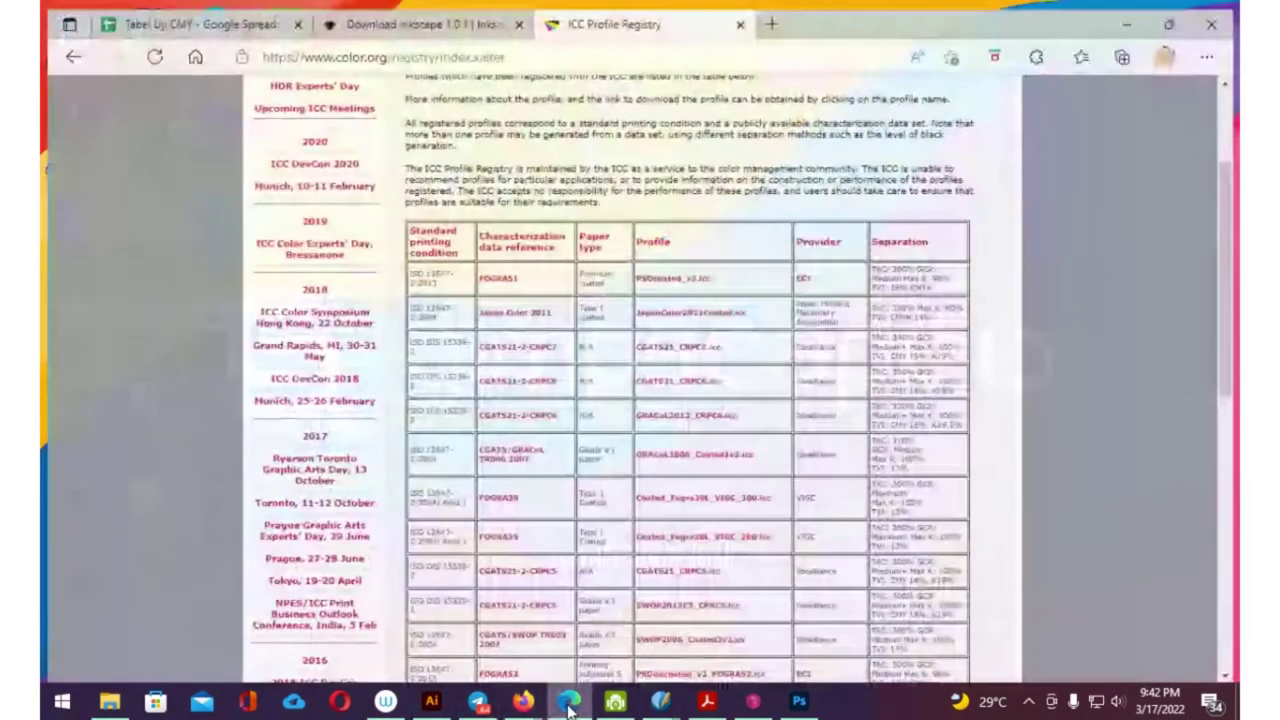
Zoom the browser out with Ctrl+minus and select test 2's Catatan cell
left_click(138, 10)
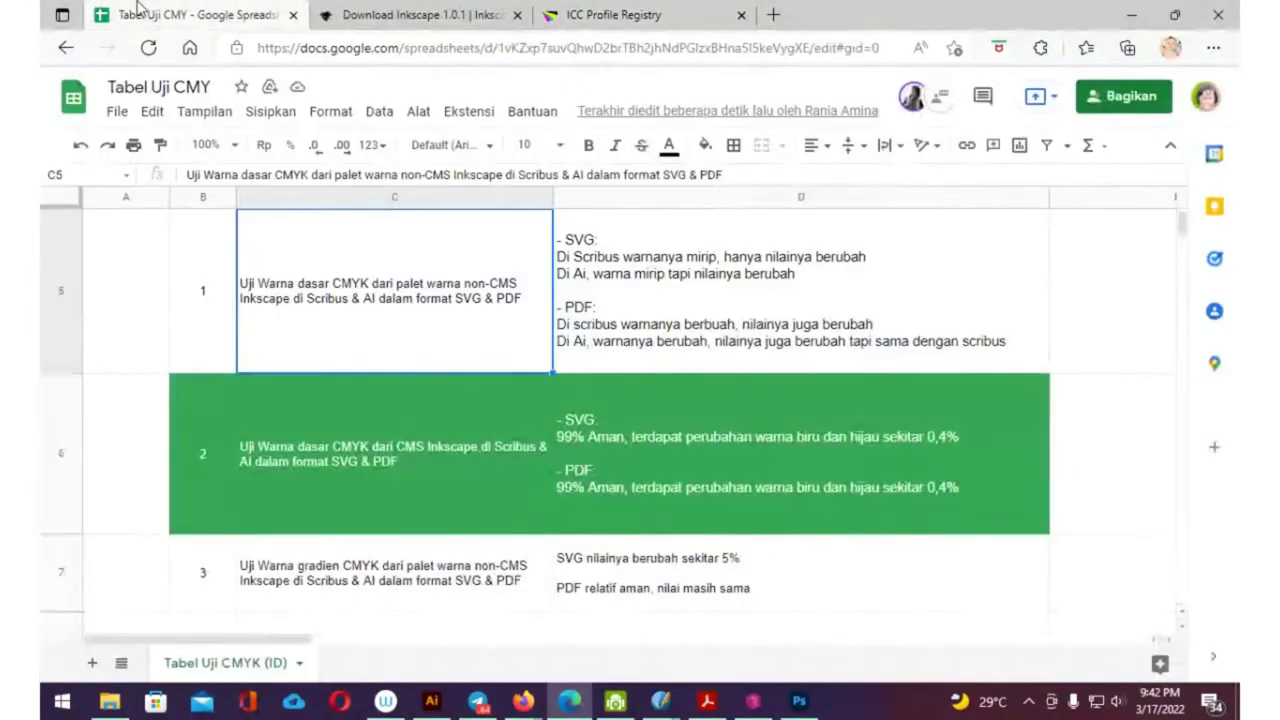
scroll(533, 302, "down", 2)
scroll(533, 300, "down", 1)
scroll(533, 300, "down", 1)
scroll(533, 300, "down", 1)
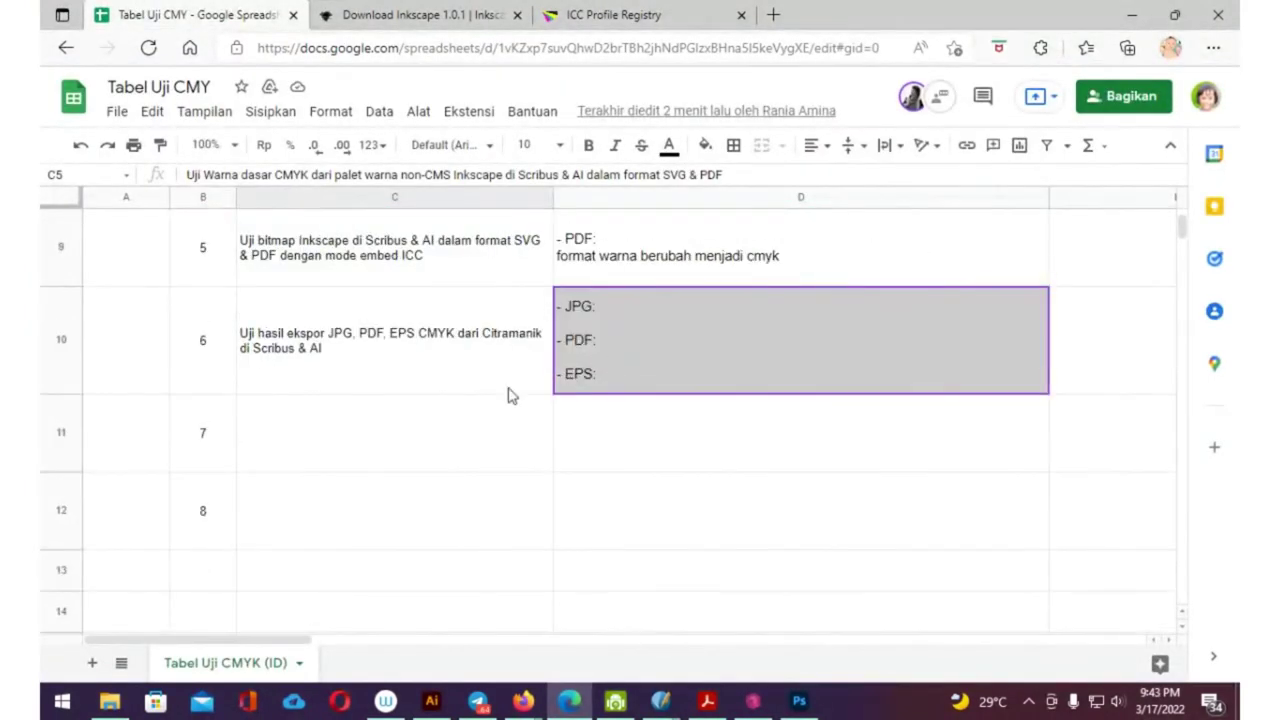
scroll(480, 363, "up", 4)
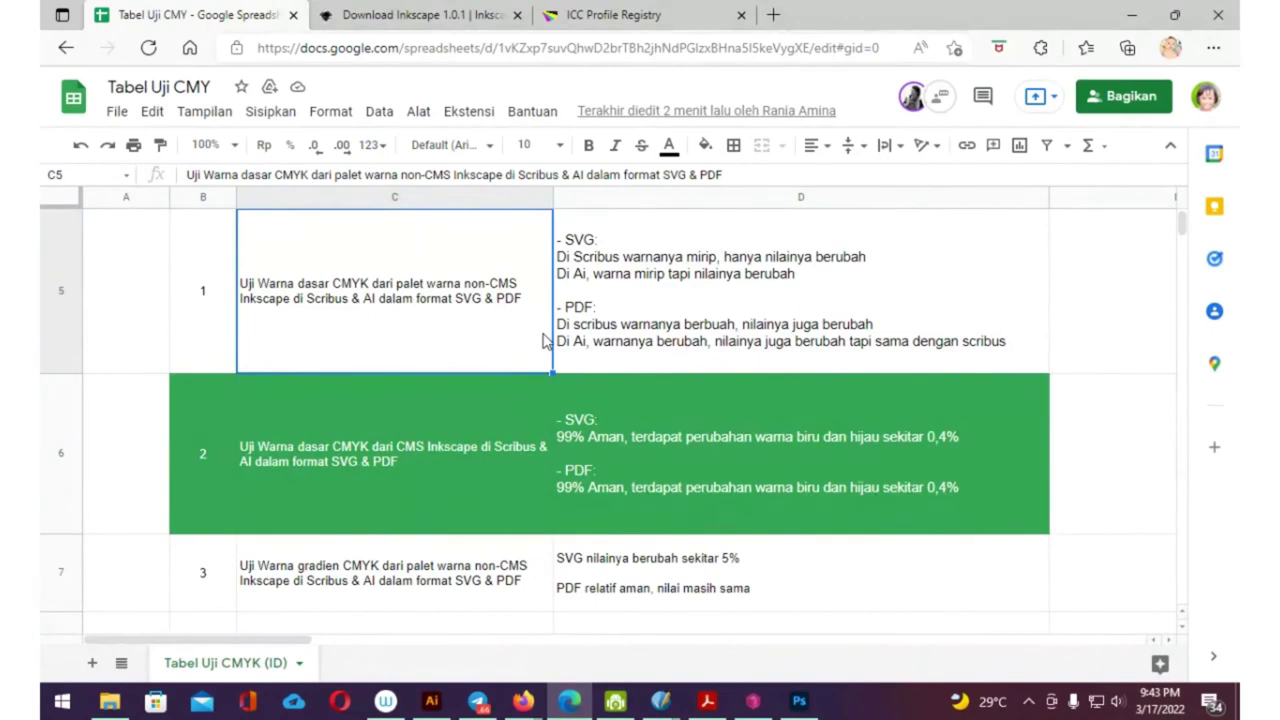
key("ctrl+minus")
key("ctrl+minus")
key("ctrl+minus")
key("ctrl+minus")
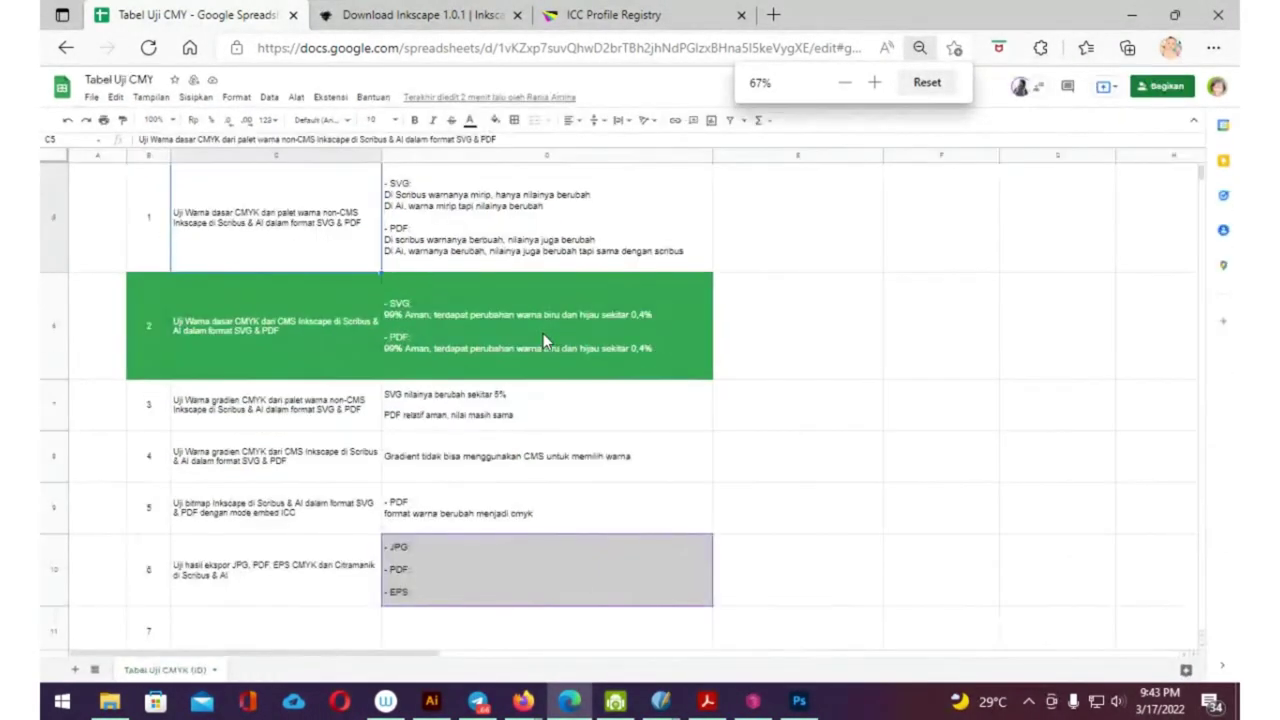
scroll(511, 330, "up", 1)
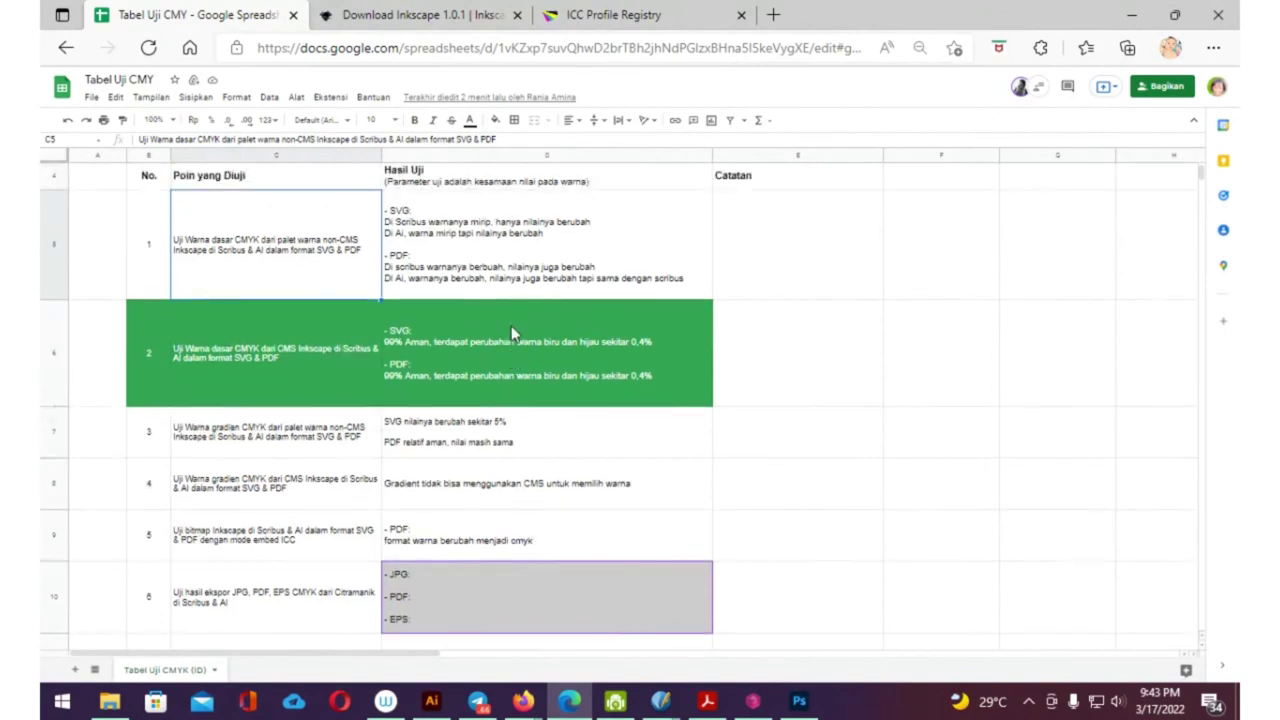
left_click(760, 318)
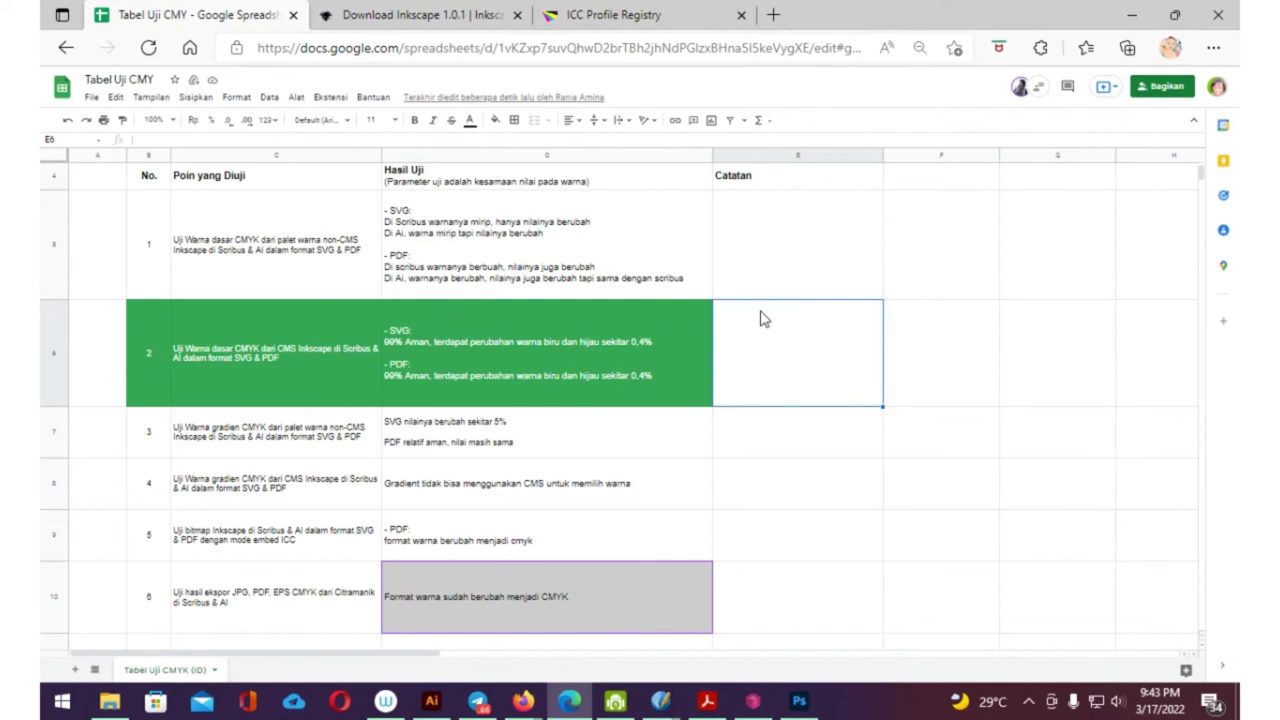
Enter 'inkscape 1.0.1' in test 2's Catatan cell E6
double_click(746, 366)
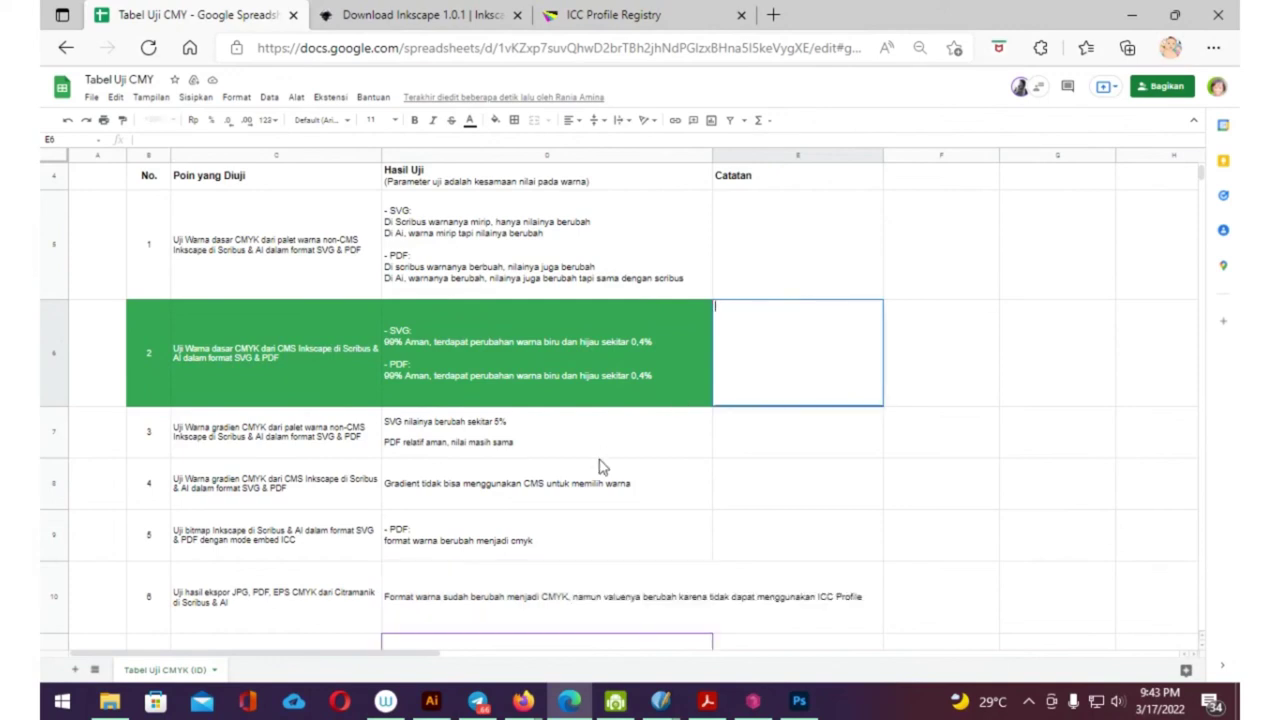
type("inkscape 1.0.1")
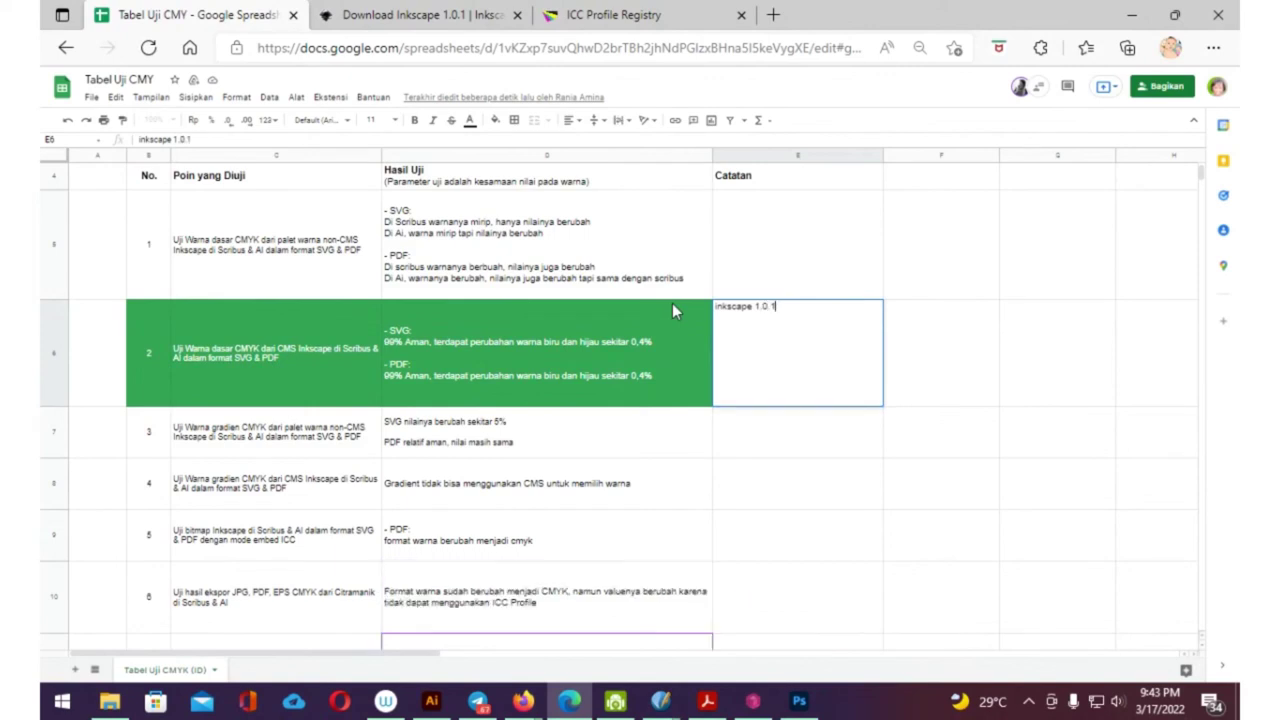
key("Up")
key("Down")
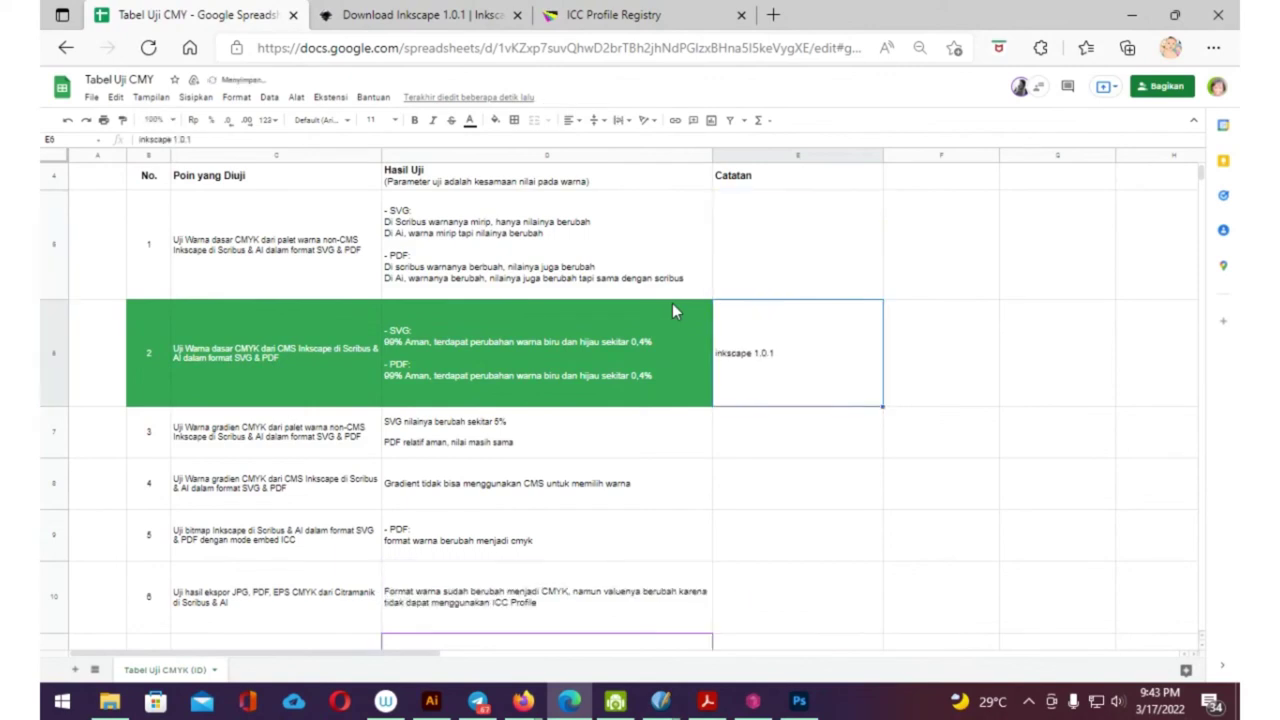
Add 'Scribus 1.5.x' as a second line in cell E6
key("Return")
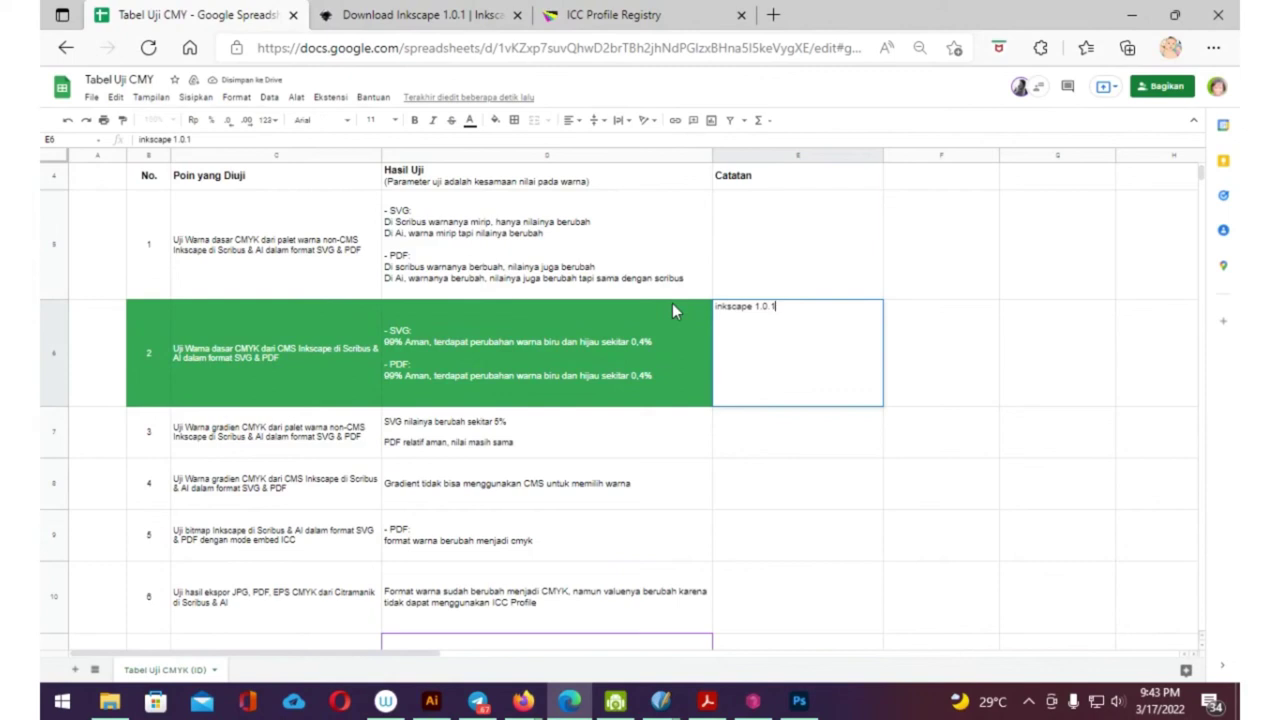
key("alt+Return")
type("Scribus ")
type("1.0")
key("BackSpace")
type("5.")
type("x")
key("shift+Return")
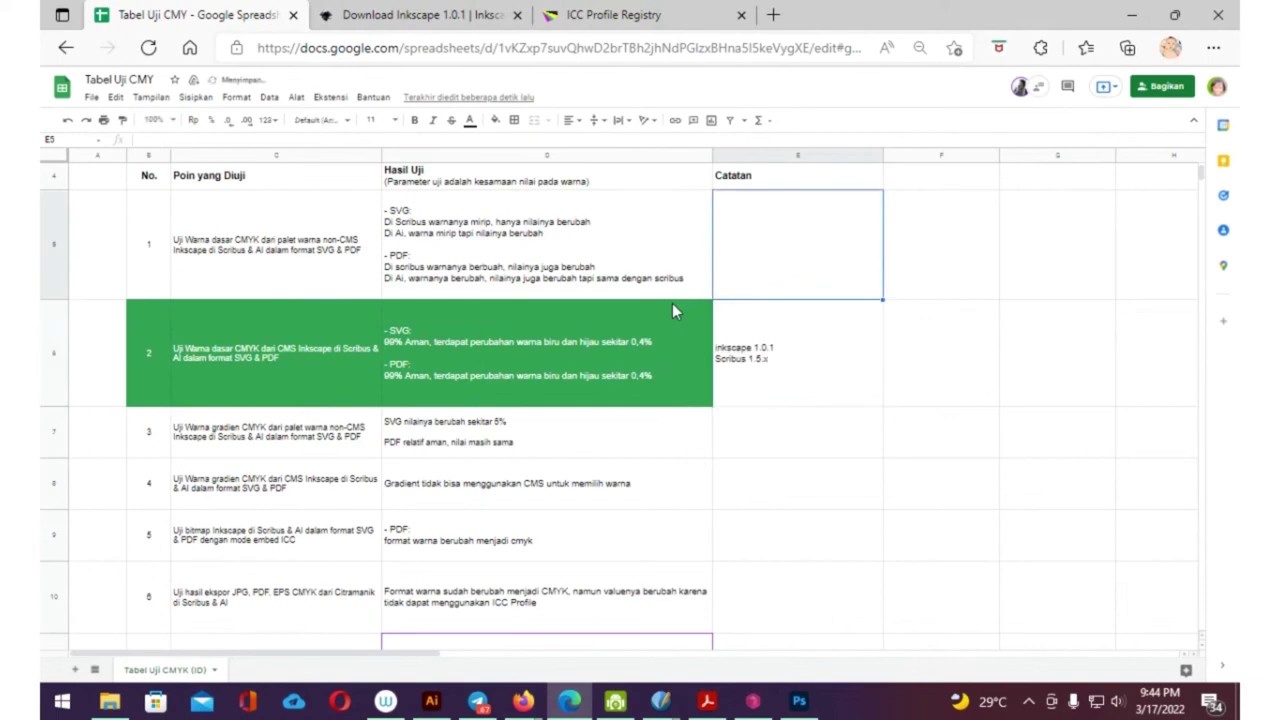
key("Down")
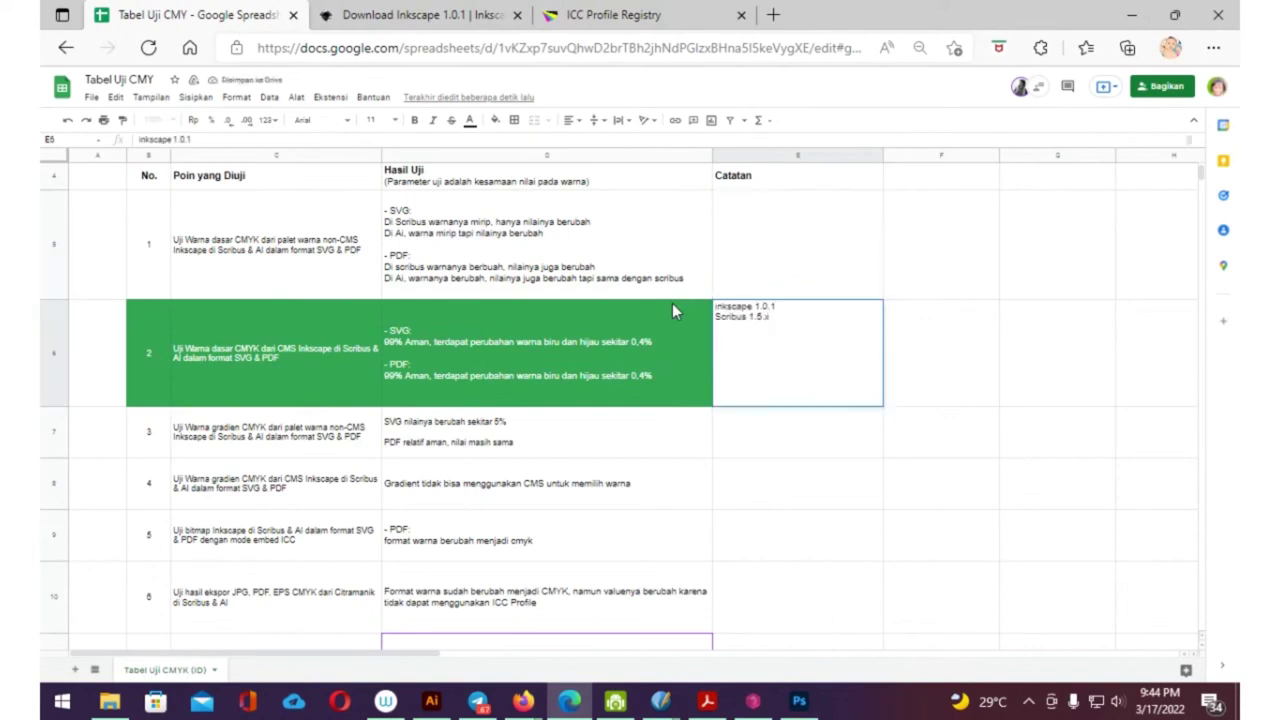
Add 'Ghostscript (default cmyk) (artifex swob color profile)' to E6, then minimize DroidCam
type("Ghost")
type("script")
type(" (")
type("defaul")
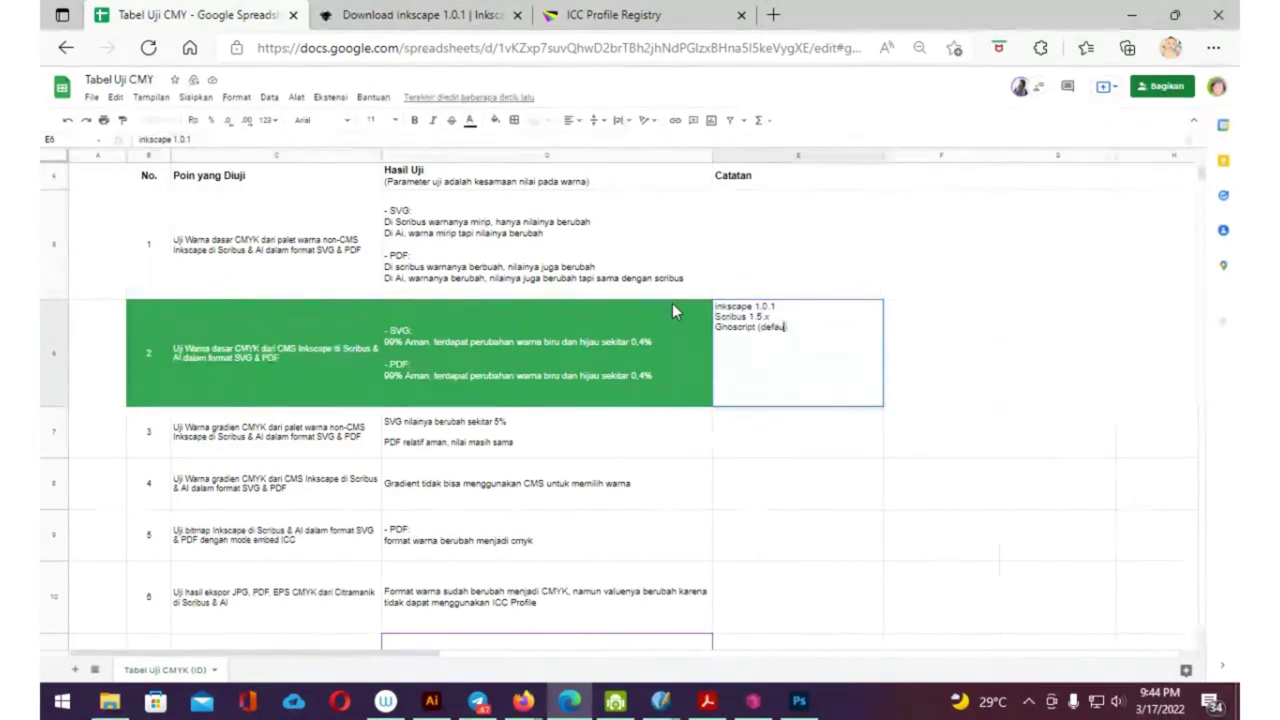
type("t cmyk)")
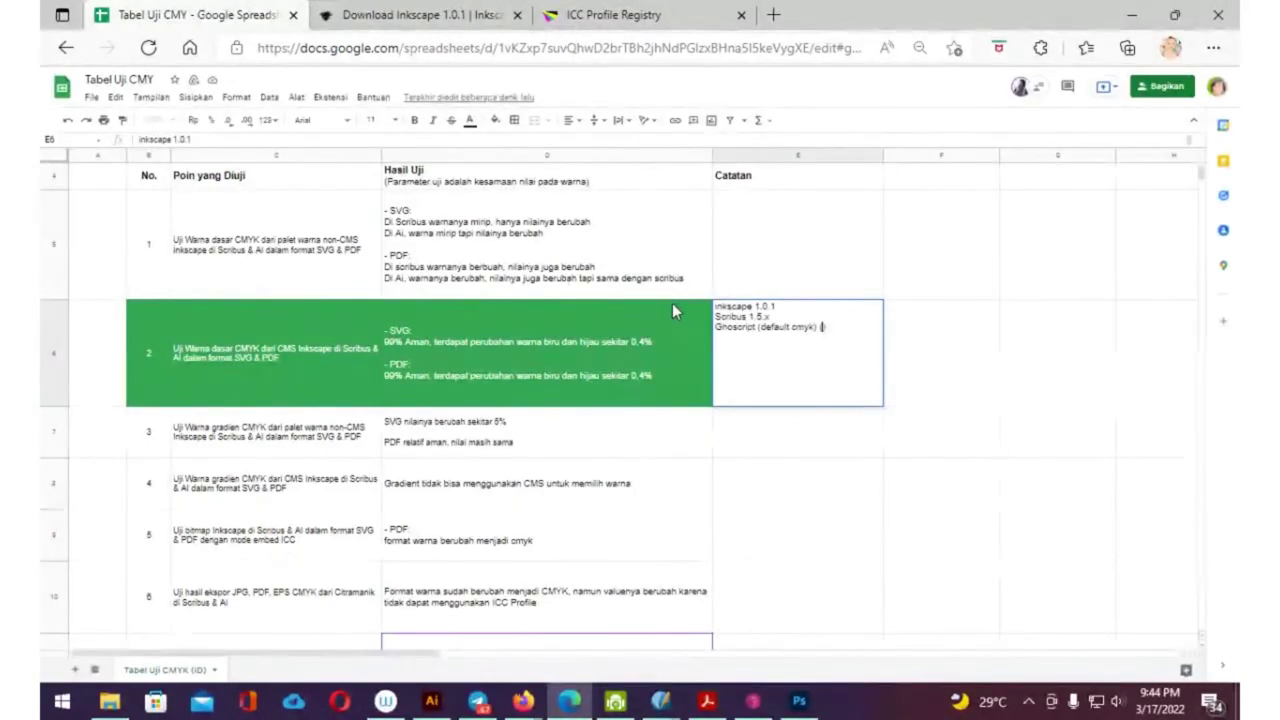
type(" (artifex swob color profile)")
key("Return")
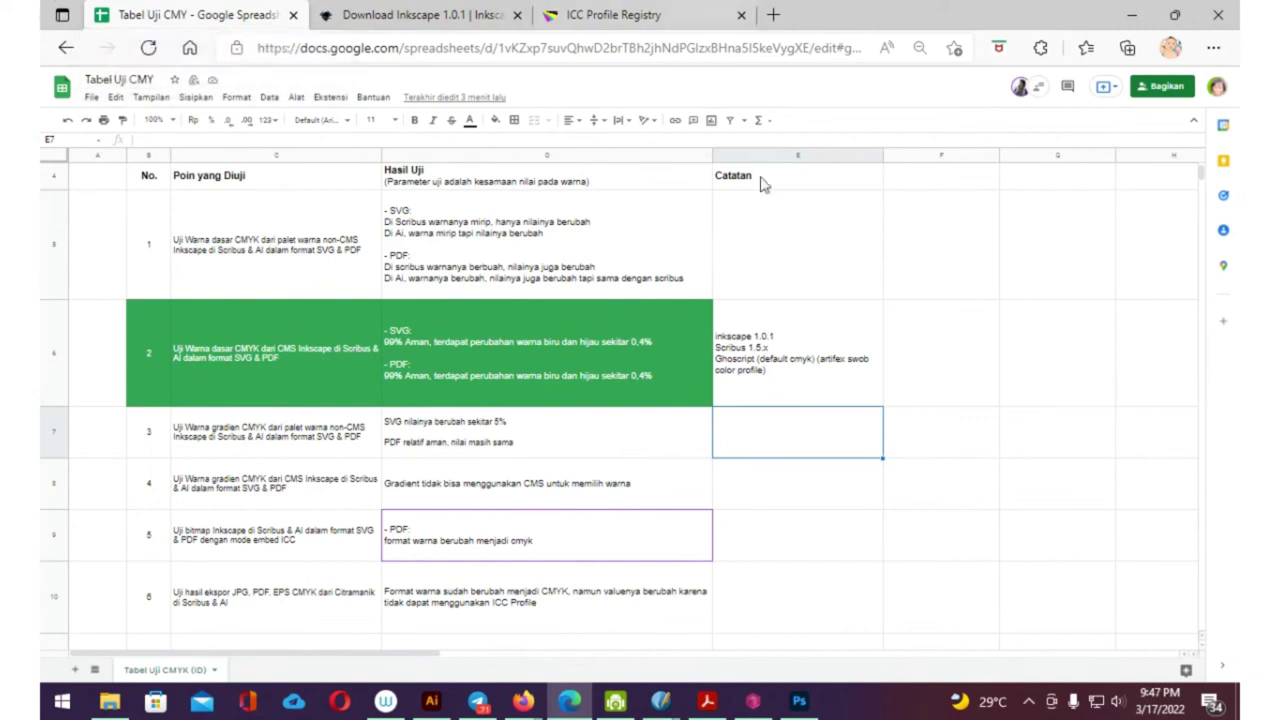
left_click(614, 702)
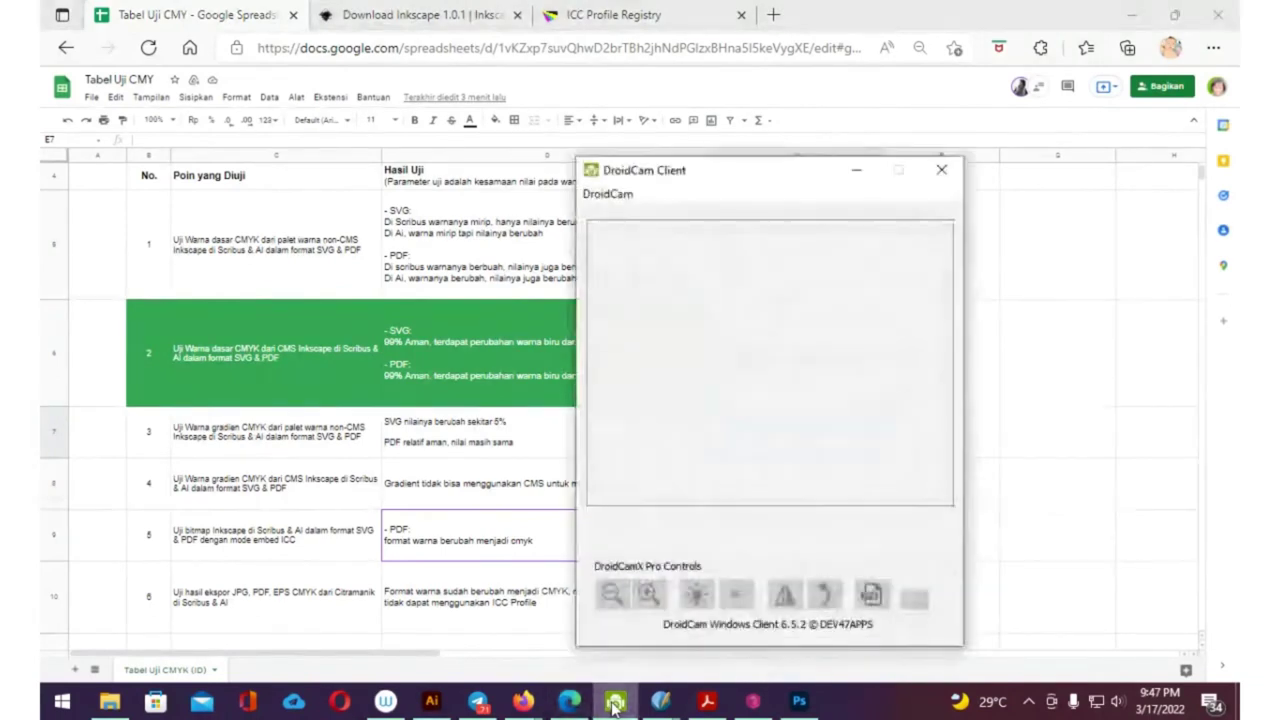
left_click(614, 702)
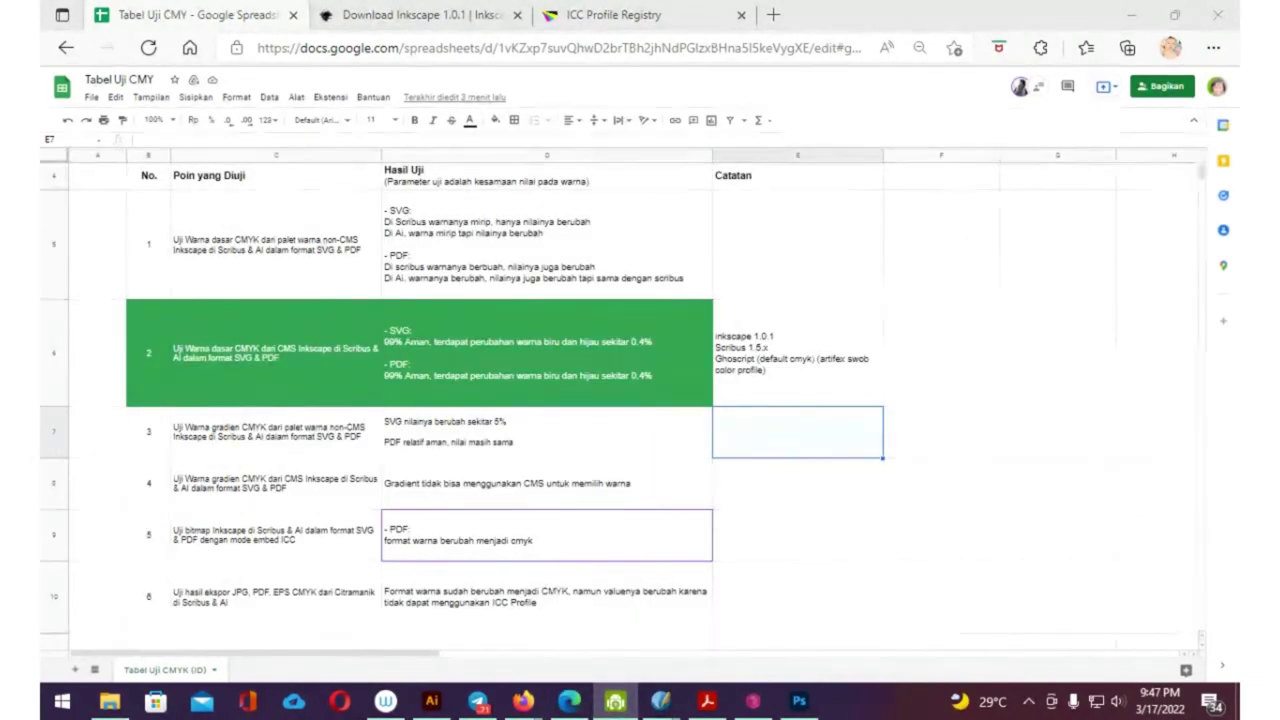